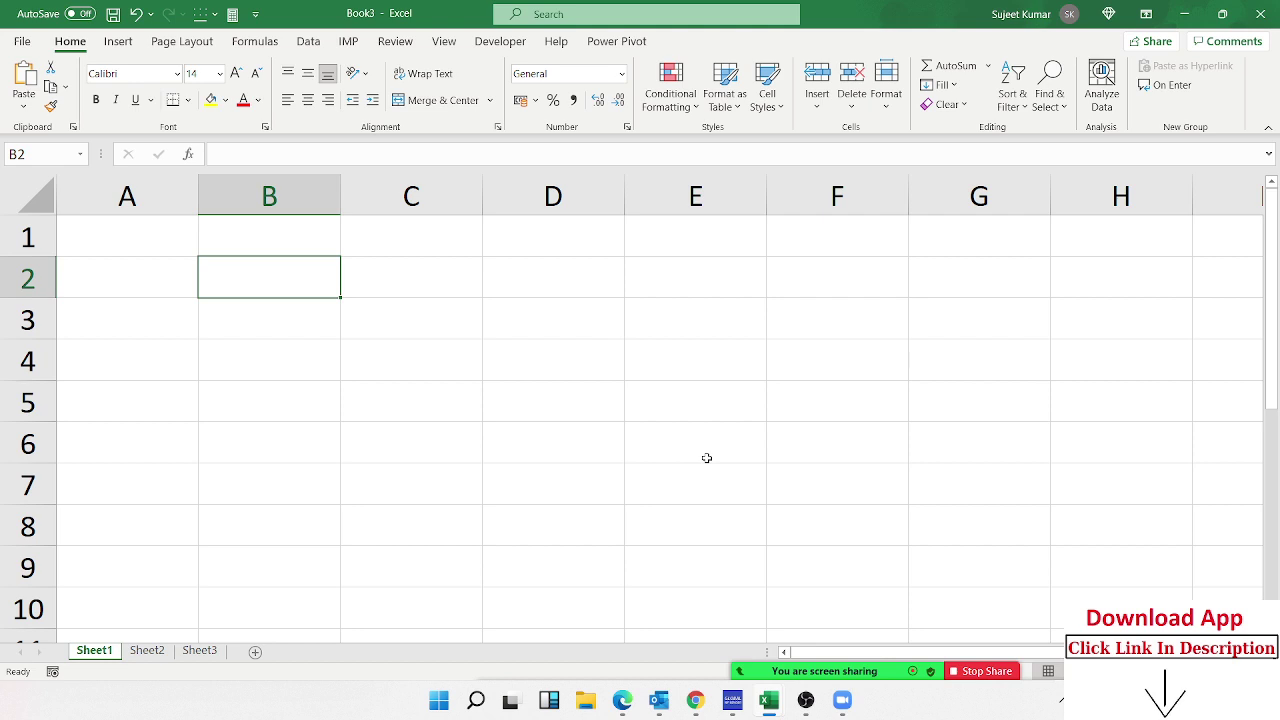
Enter 20 in cell B2 and 30 in cell D2
text(20)
key(Tab)
key(Tab)
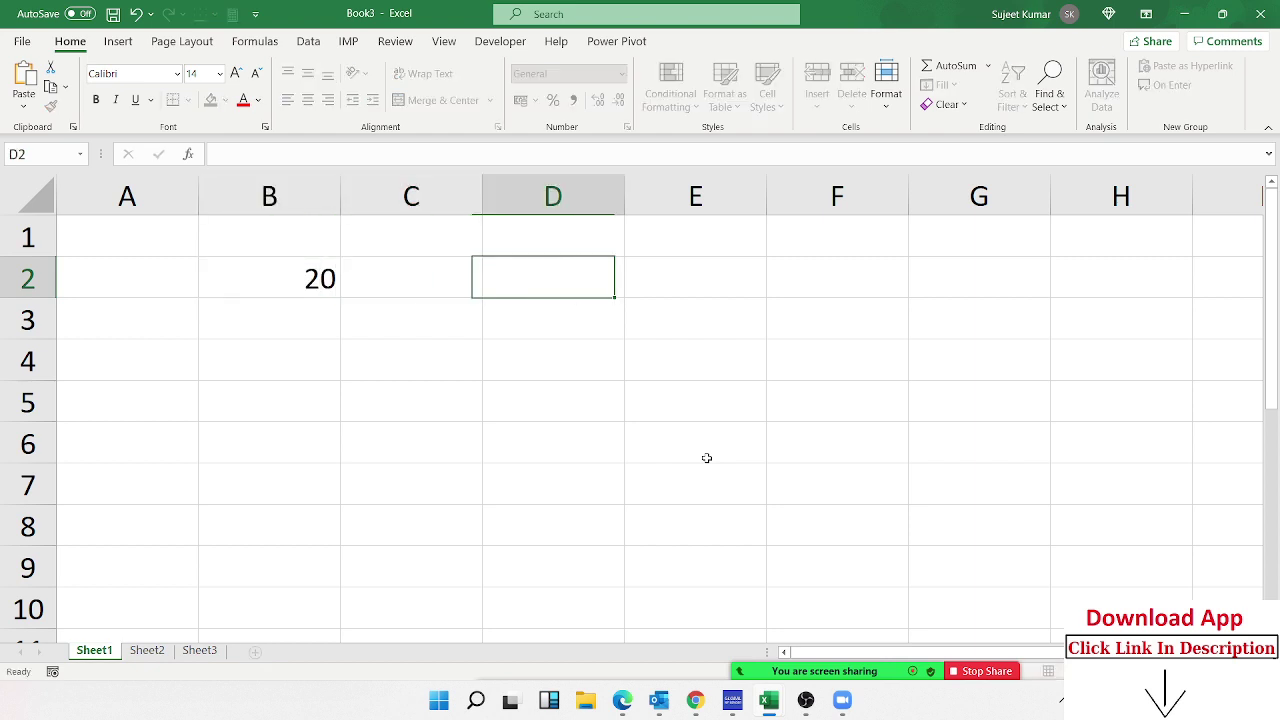
text(30)
key(Return)
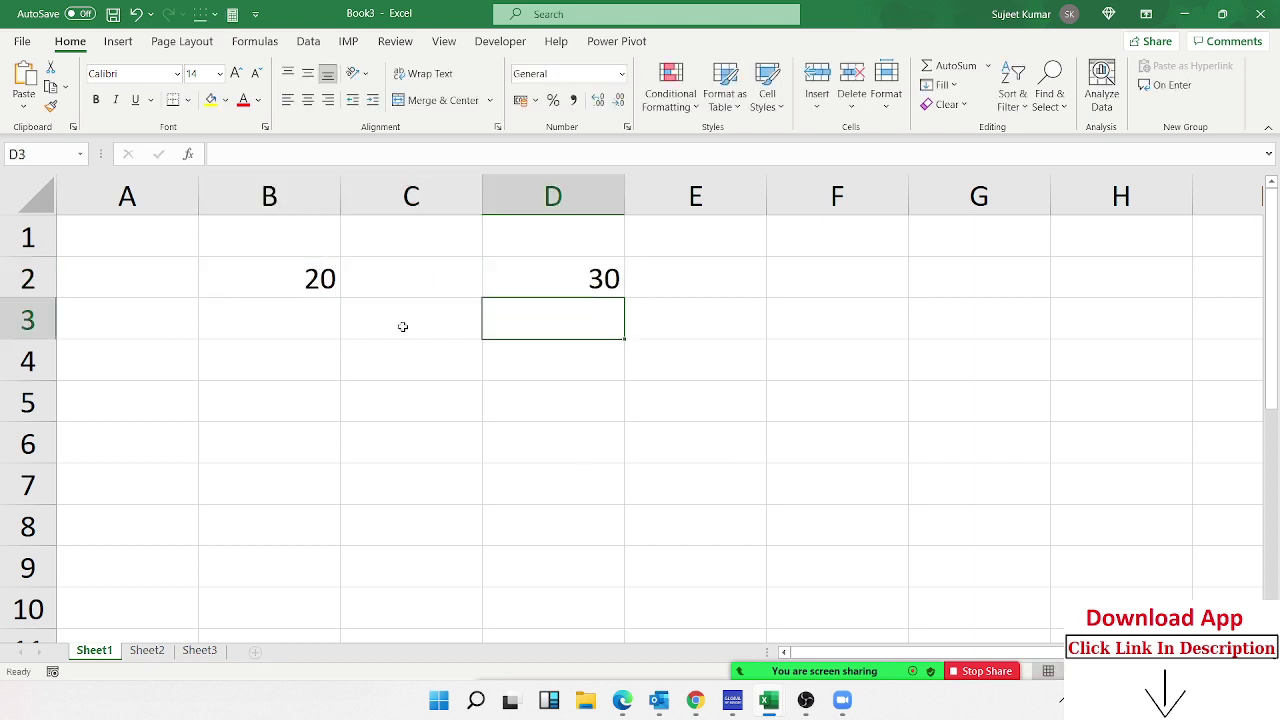
Paste B2's 20 into D2, then clear it and re-enter 30 in D2
click(296, 282)
key(ctrl+c)
click(585, 289)
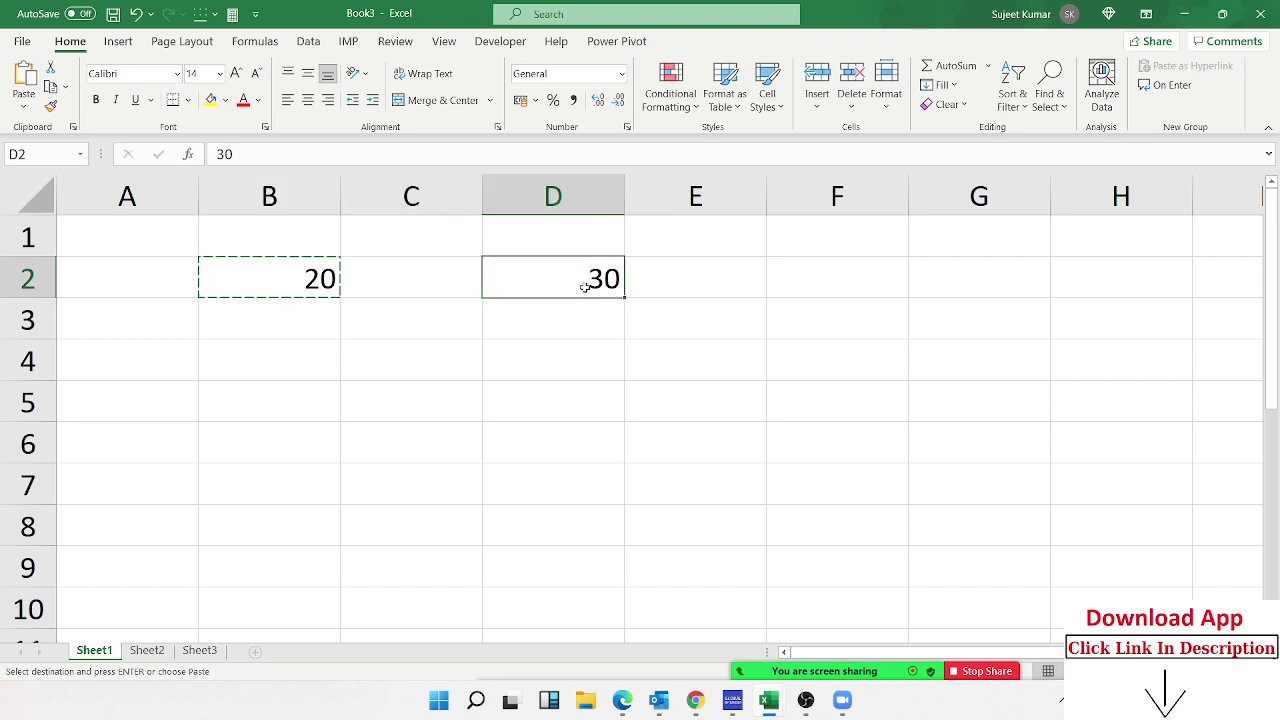
key(ctrl+v)
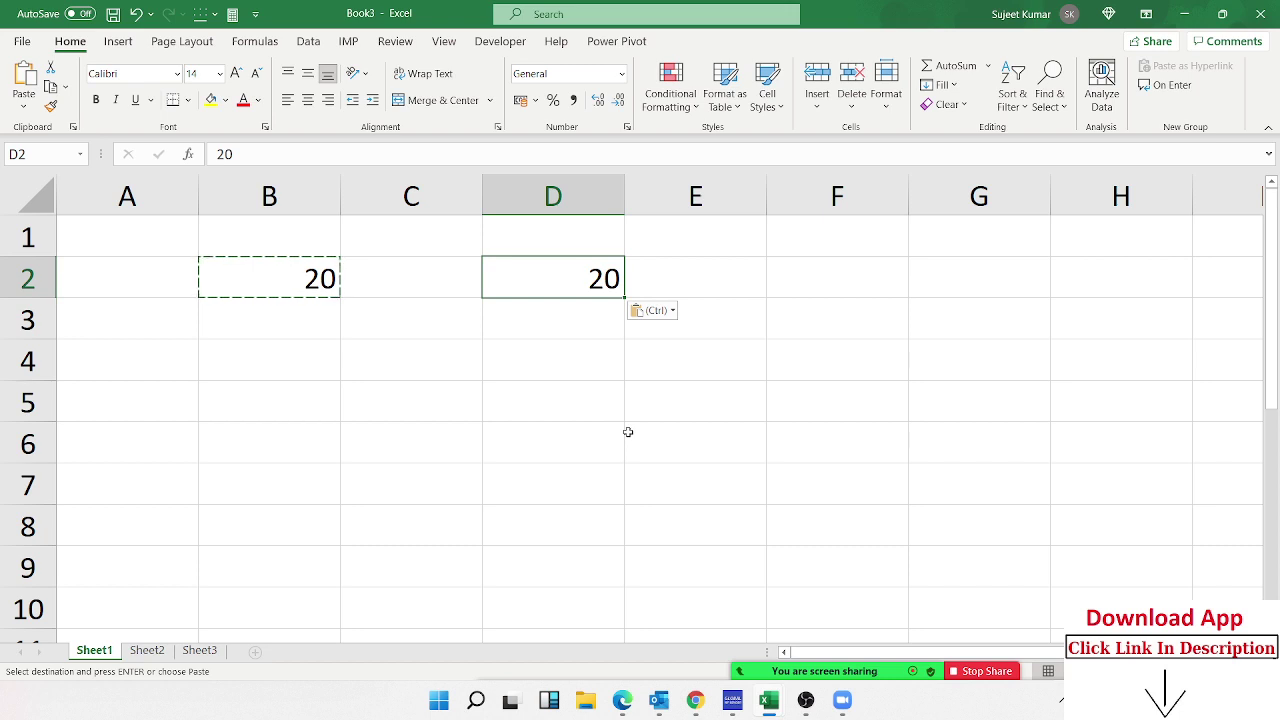
key(Left)
key(Right)
key(Delete)
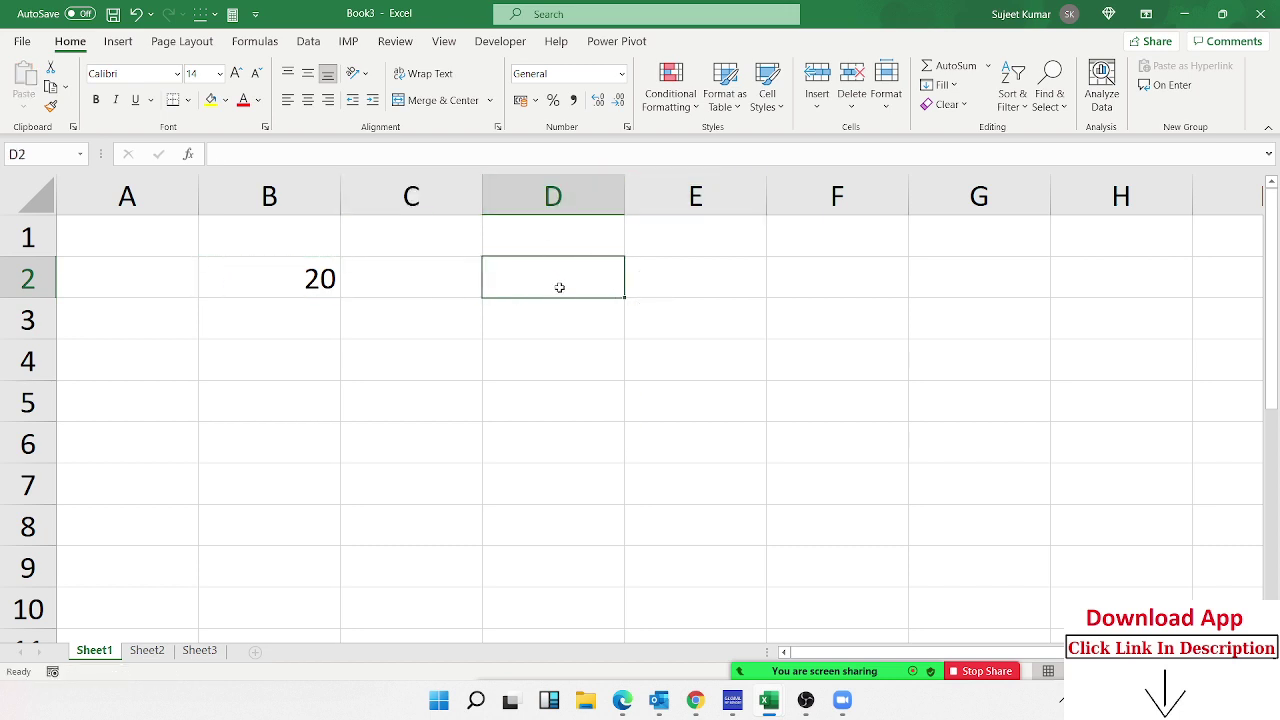
text(30)
click(526, 440)
Copy B2 and bring up Paste Special for cell D2
click(303, 282)
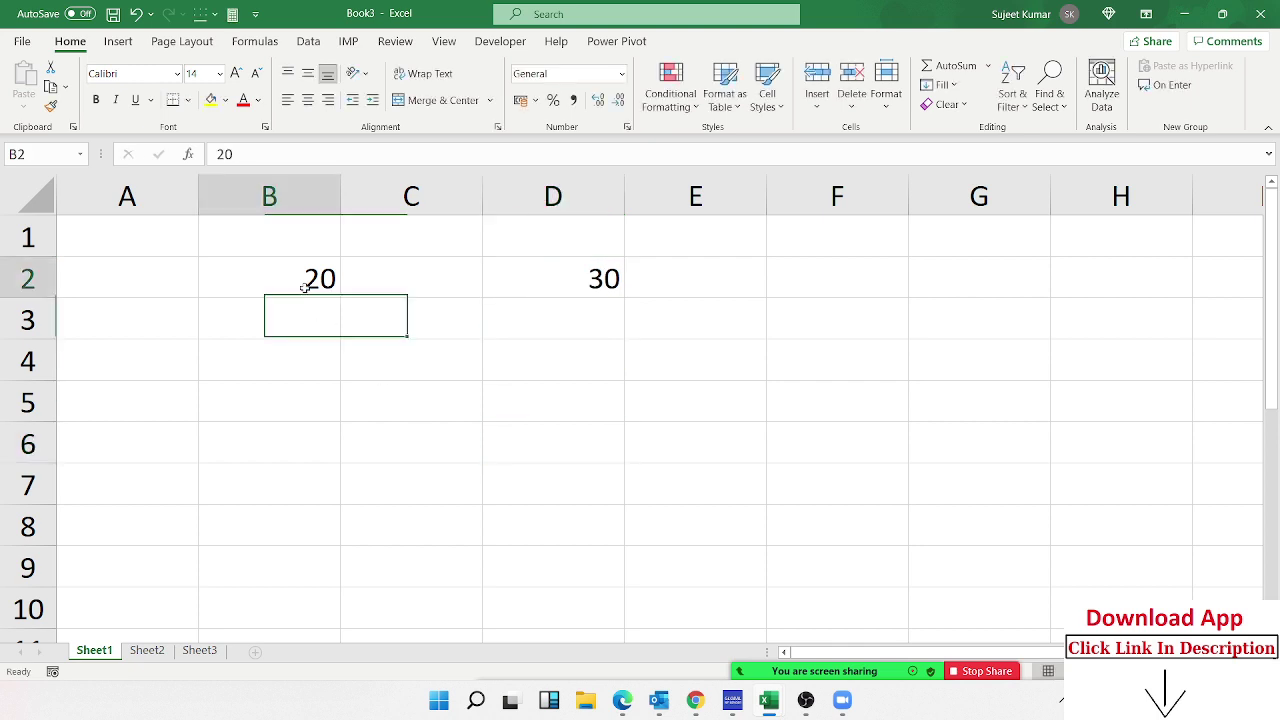
key(ctrl+c)
right_click(600, 278)
click(663, 315)
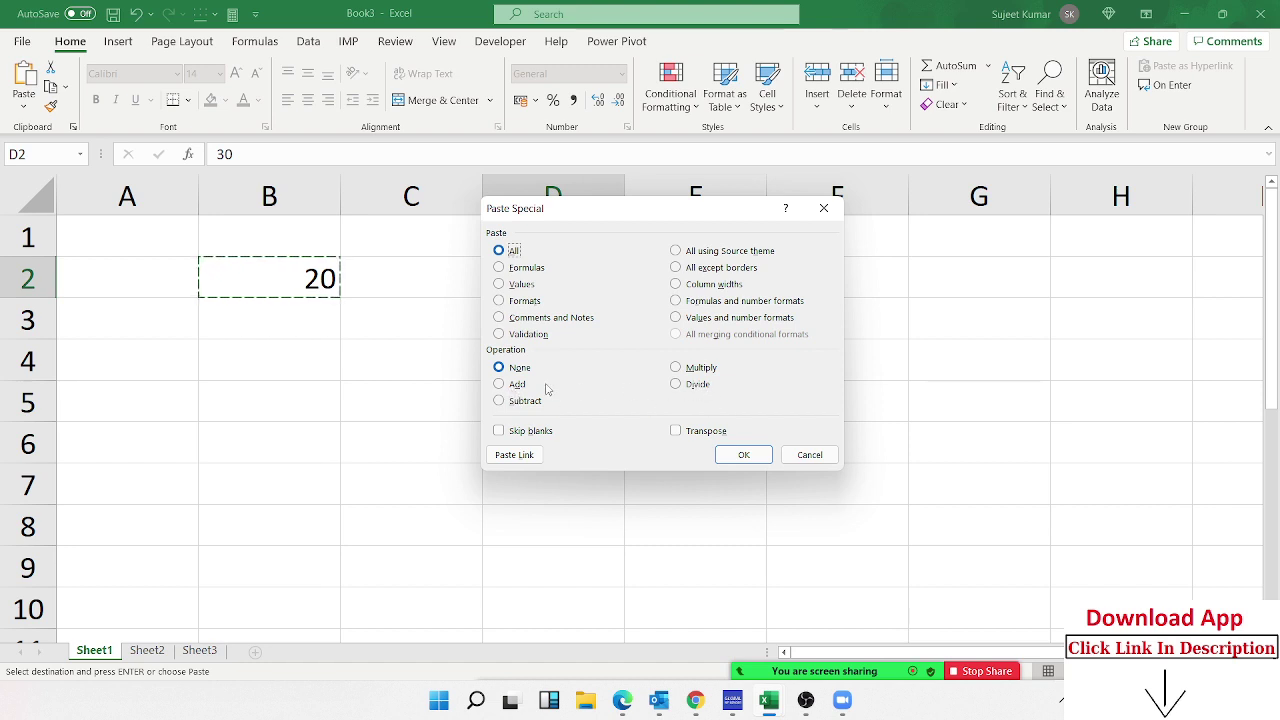
Paste the copied 20 onto D2 with the Add operation to get 50, then go to Sheet2
click(499, 384)
drag(572, 231, 417, 345)
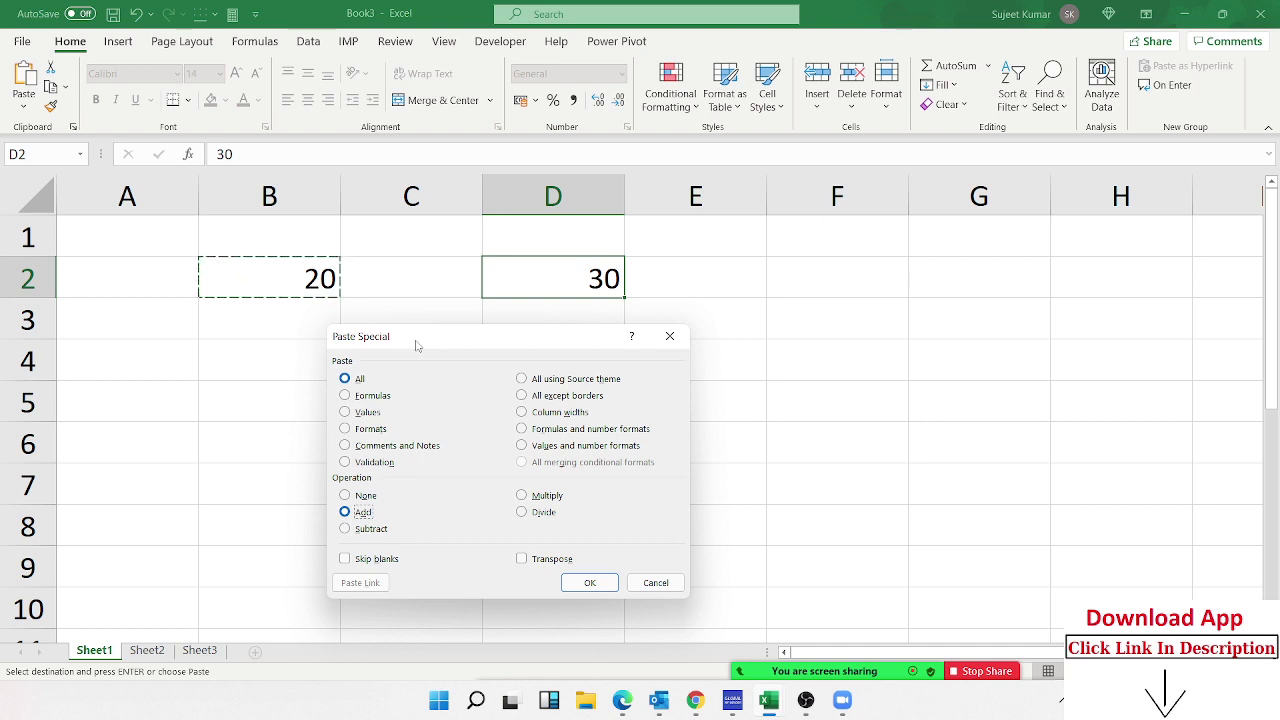
click(601, 584)
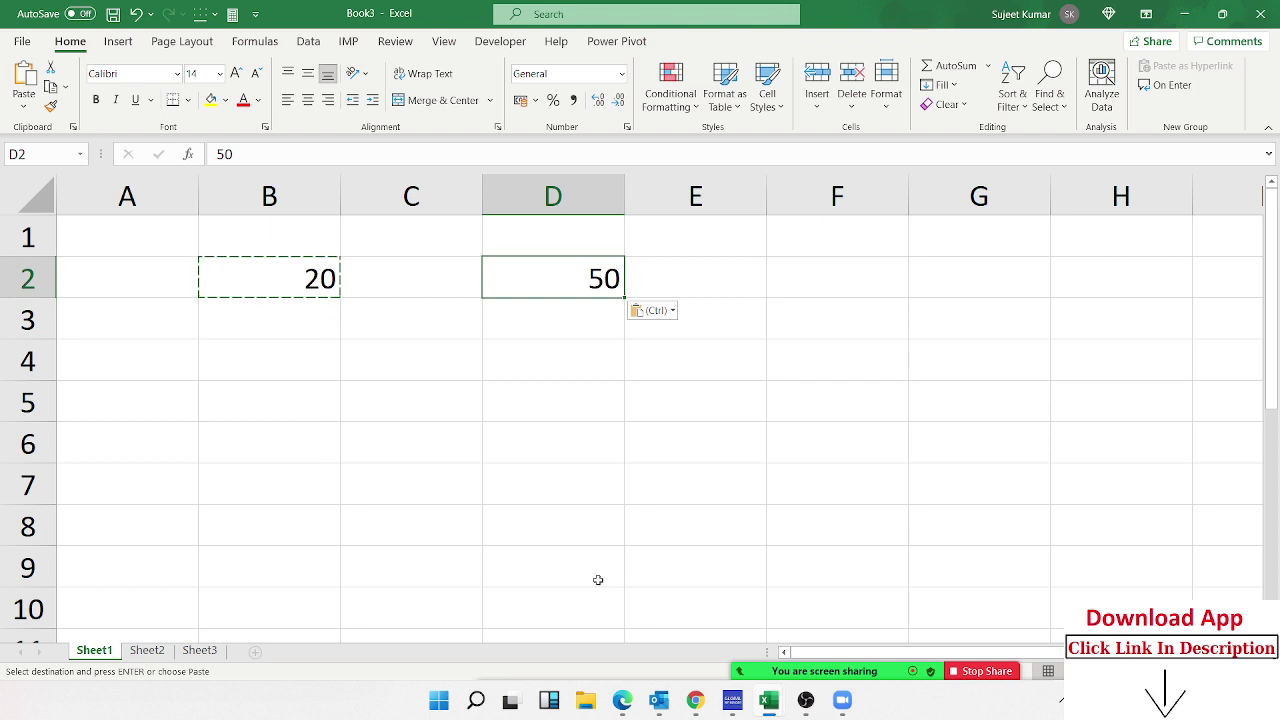
click(147, 650)
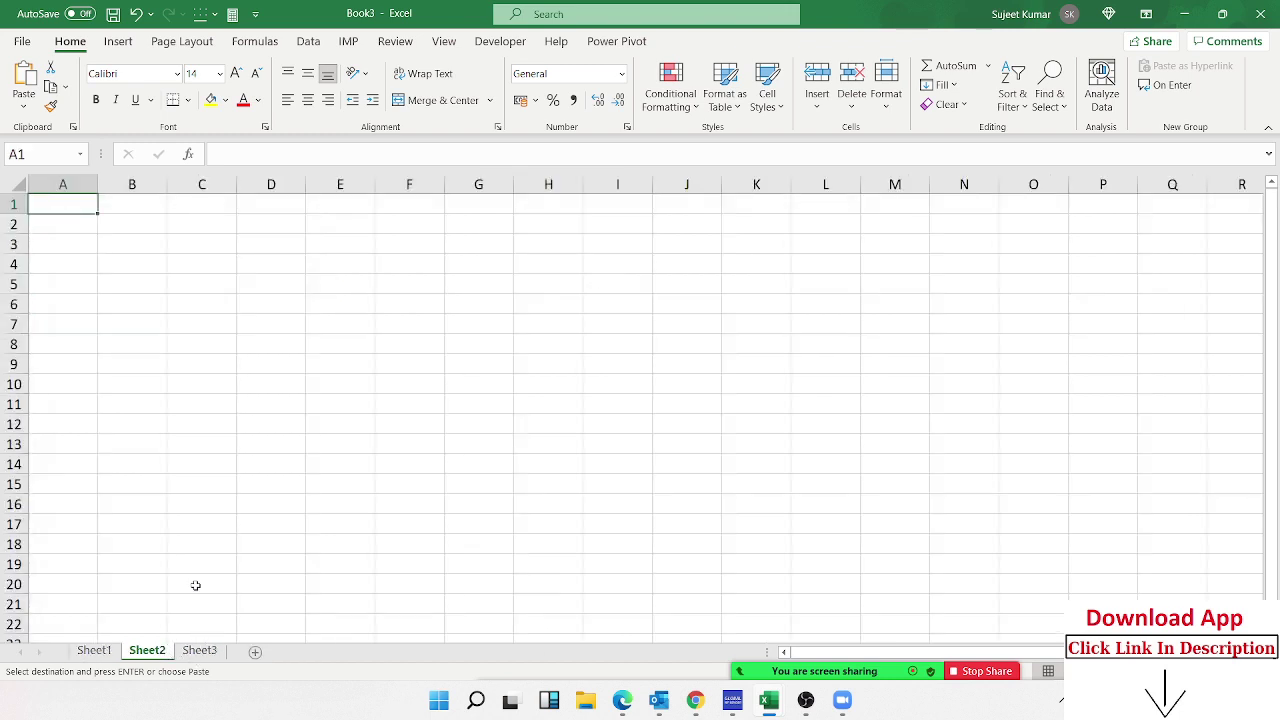
Enter the header Name and Puja in column A, then AutoFill the names down the column
text(Name)
key(Return)
text(Puj)
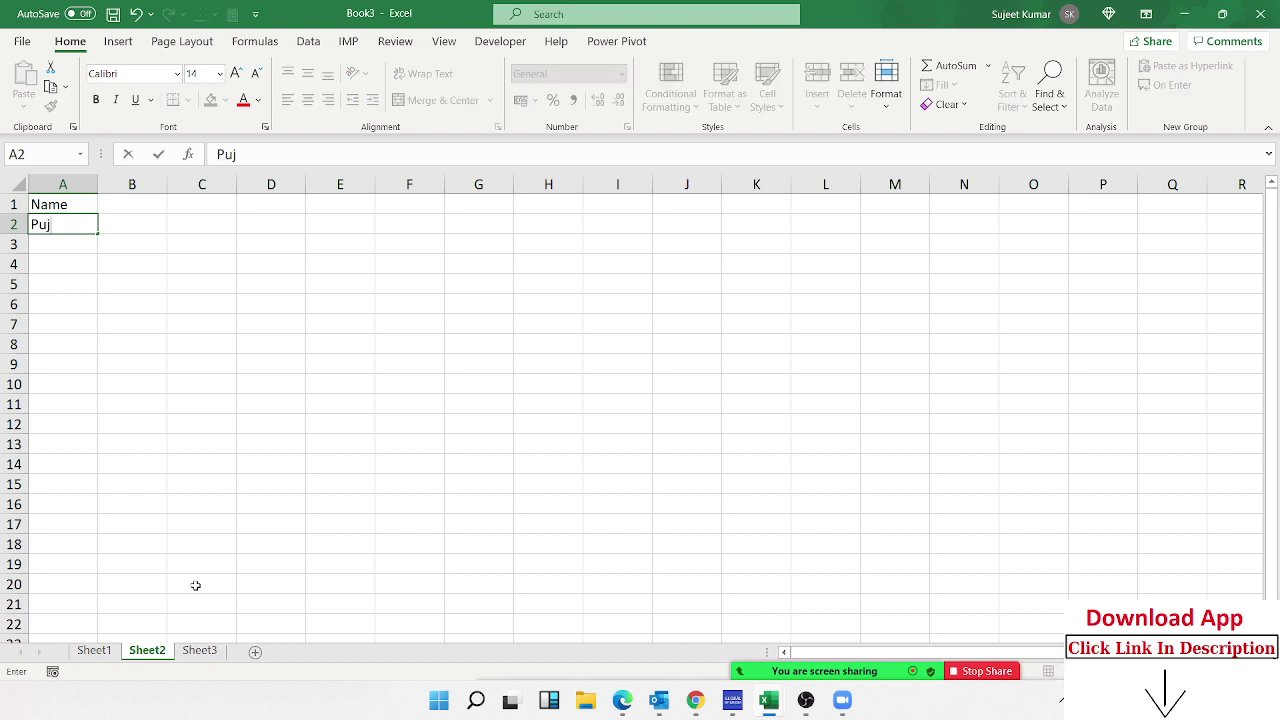
text(a)
click(94, 302)
click(94, 222)
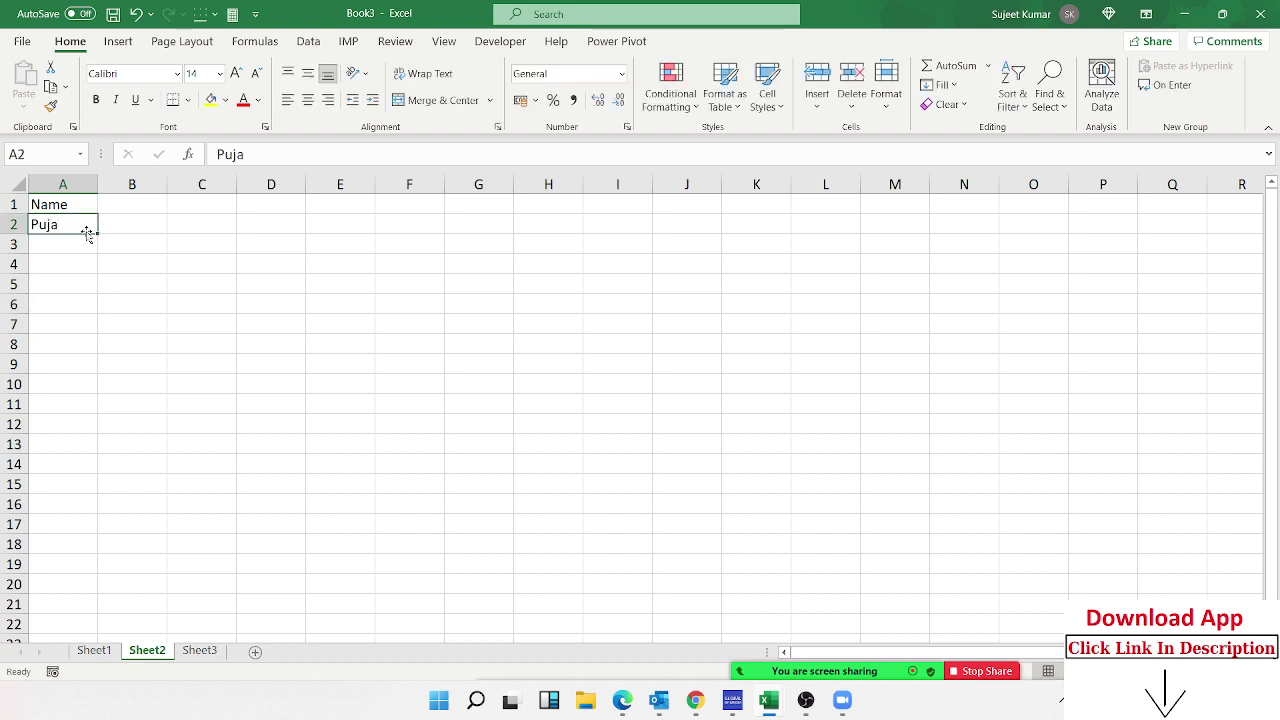
drag(97, 234, 80, 566)
Enter JAN in B1 and AutoFill the month headers across to AUG
click(131, 206)
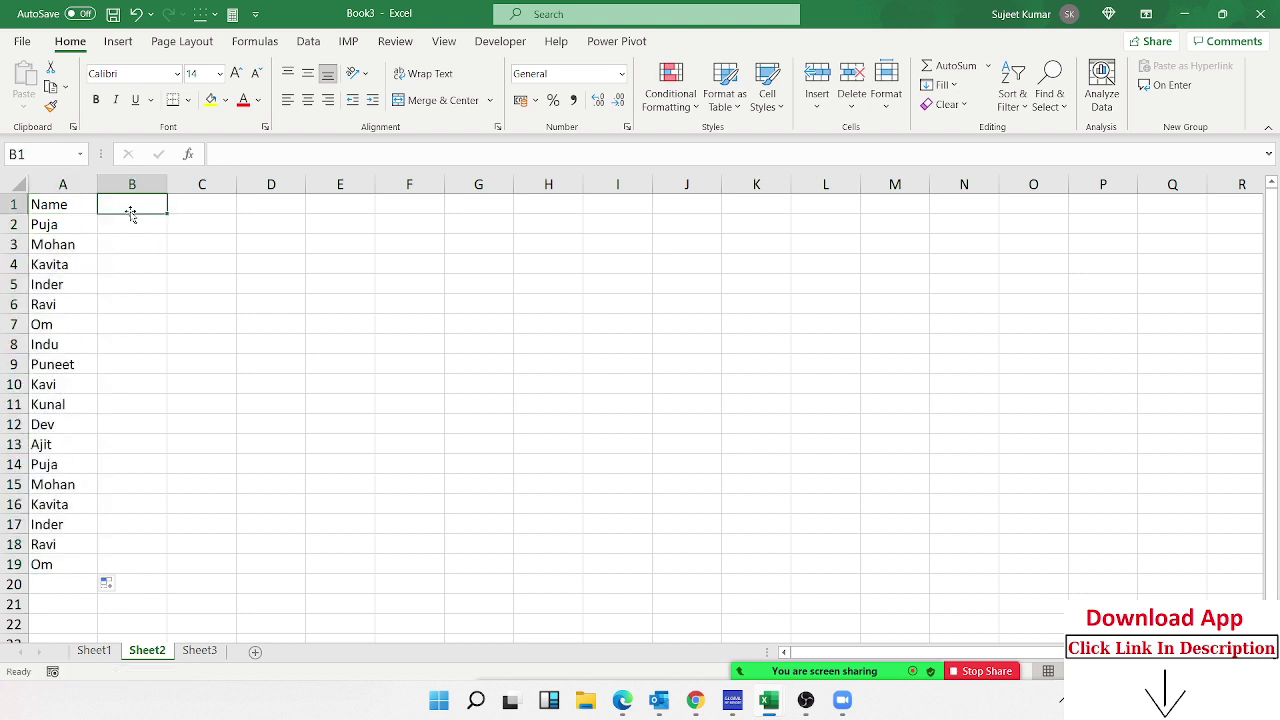
text(JAN)
key(Return)
click(131, 206)
drag(167, 215, 645, 238)
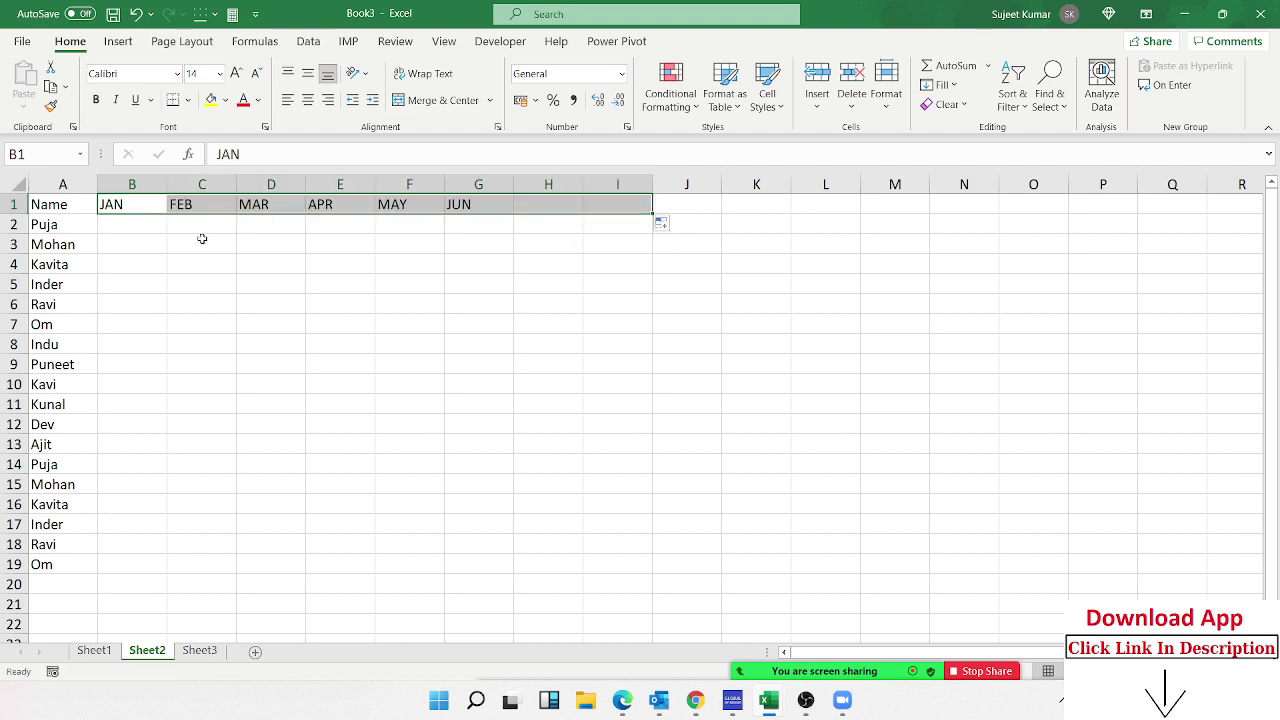
Fill B2:I19 with a RANDBETWEEN random-number formula using Ctrl+Enter
click(156, 230)
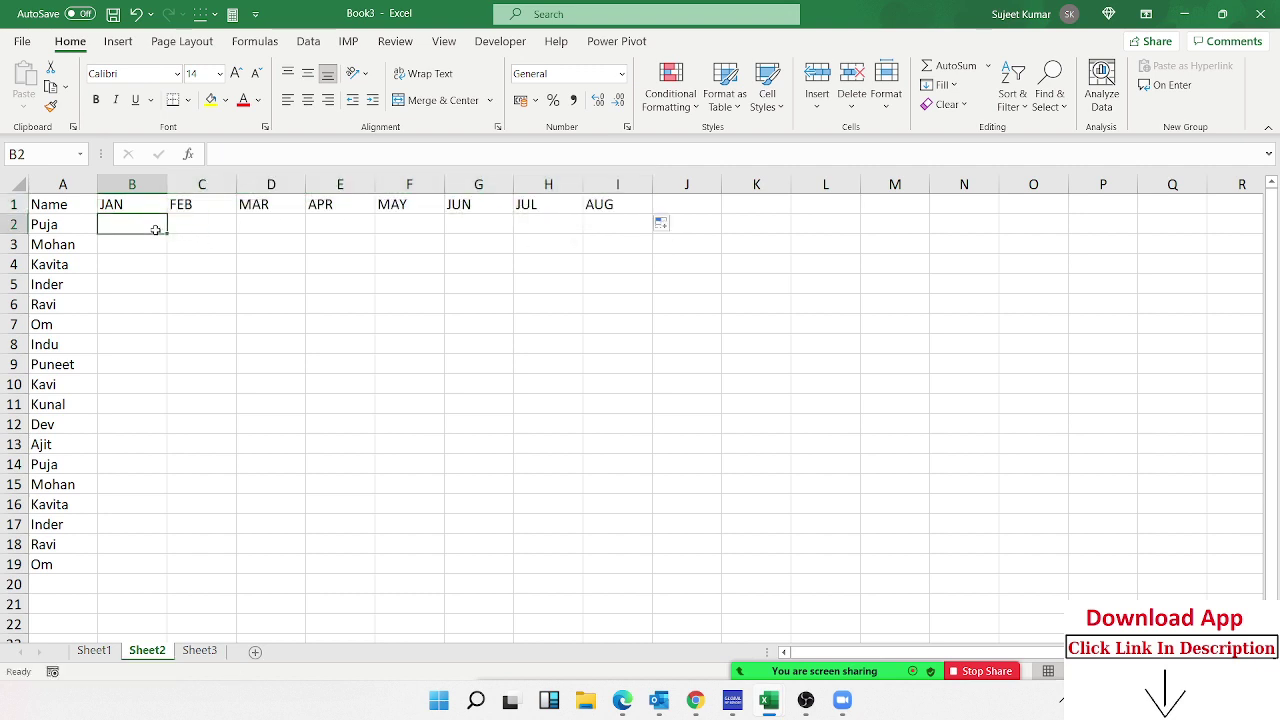
text(=ra)
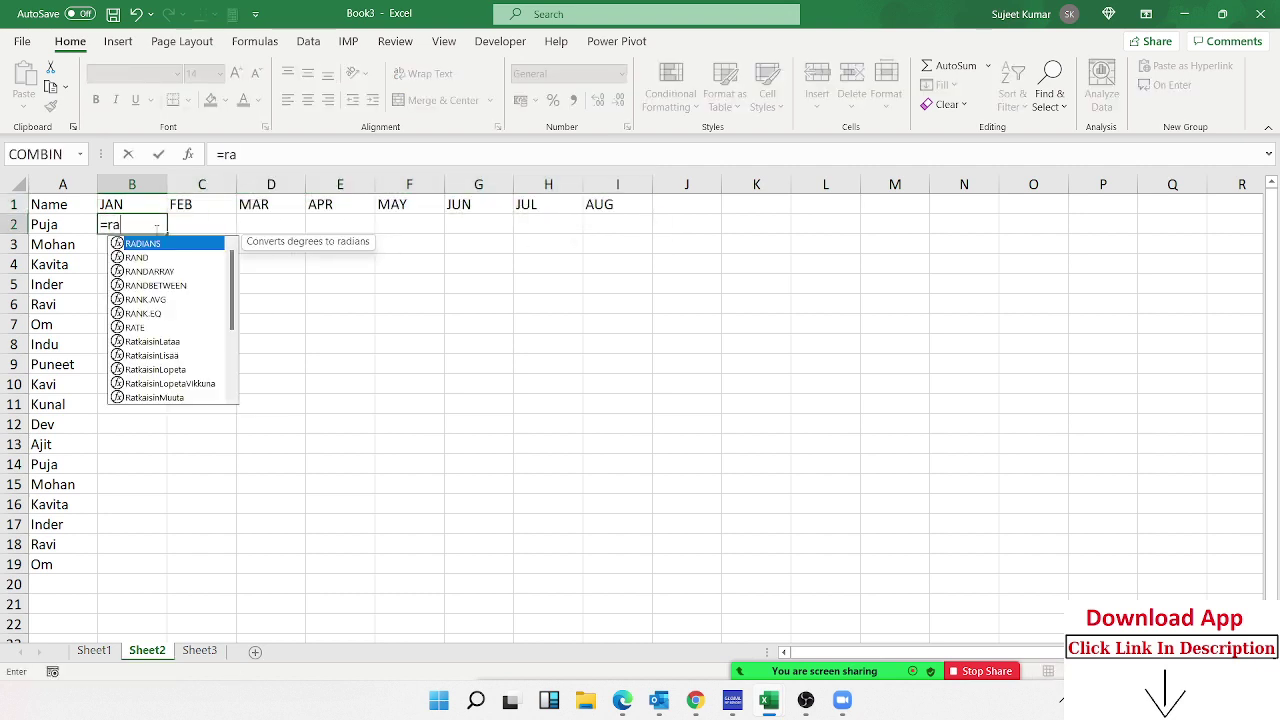
key(Down)
key(Down)
key(Down)
key(Tab)
text(10)
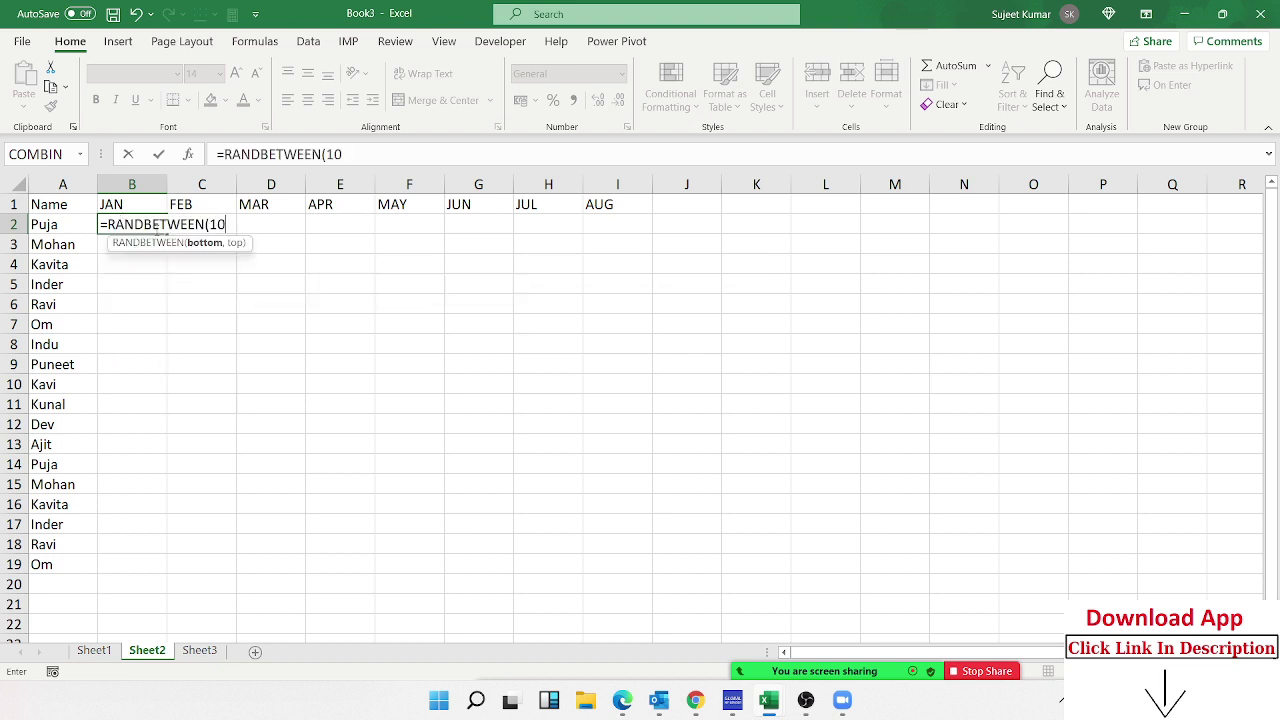
text(,50)
click(160, 280)
mouse_move(156, 230)
mouse_down()
mouse_move(354, 403)
mouse_move(654, 586)
mouse_move(597, 560)
mouse_up()
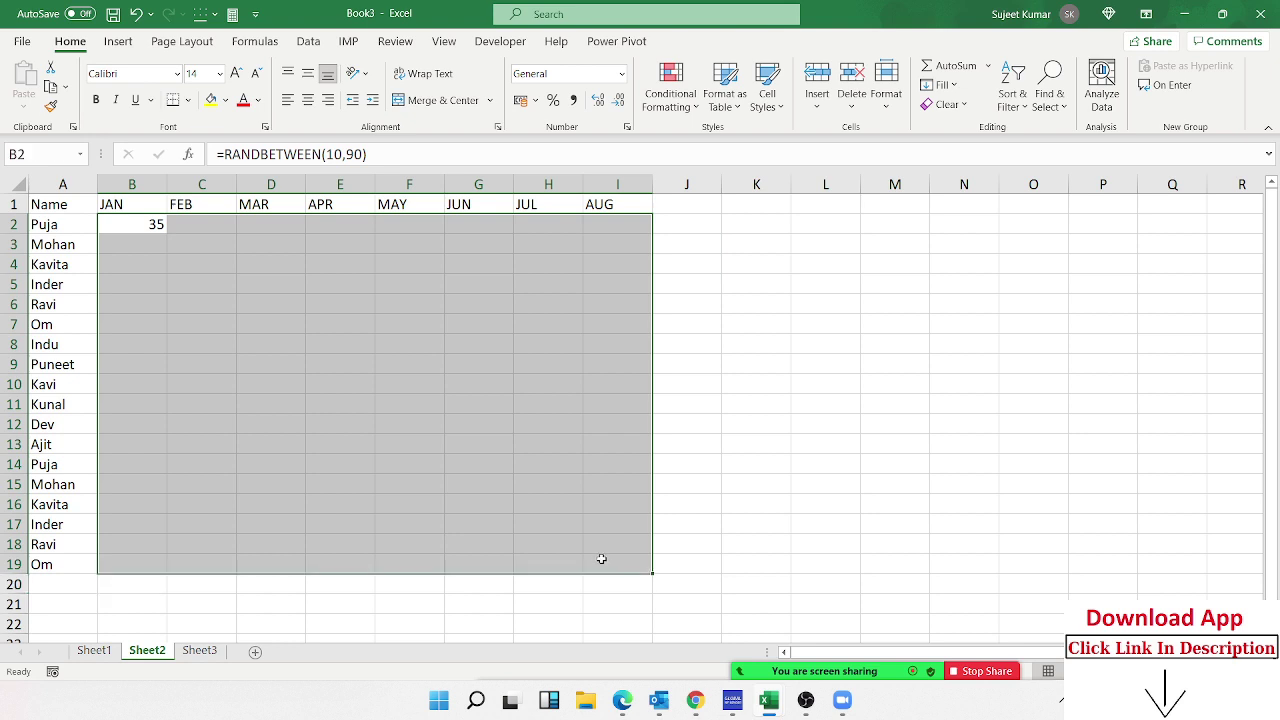
key(ctrl+Return)
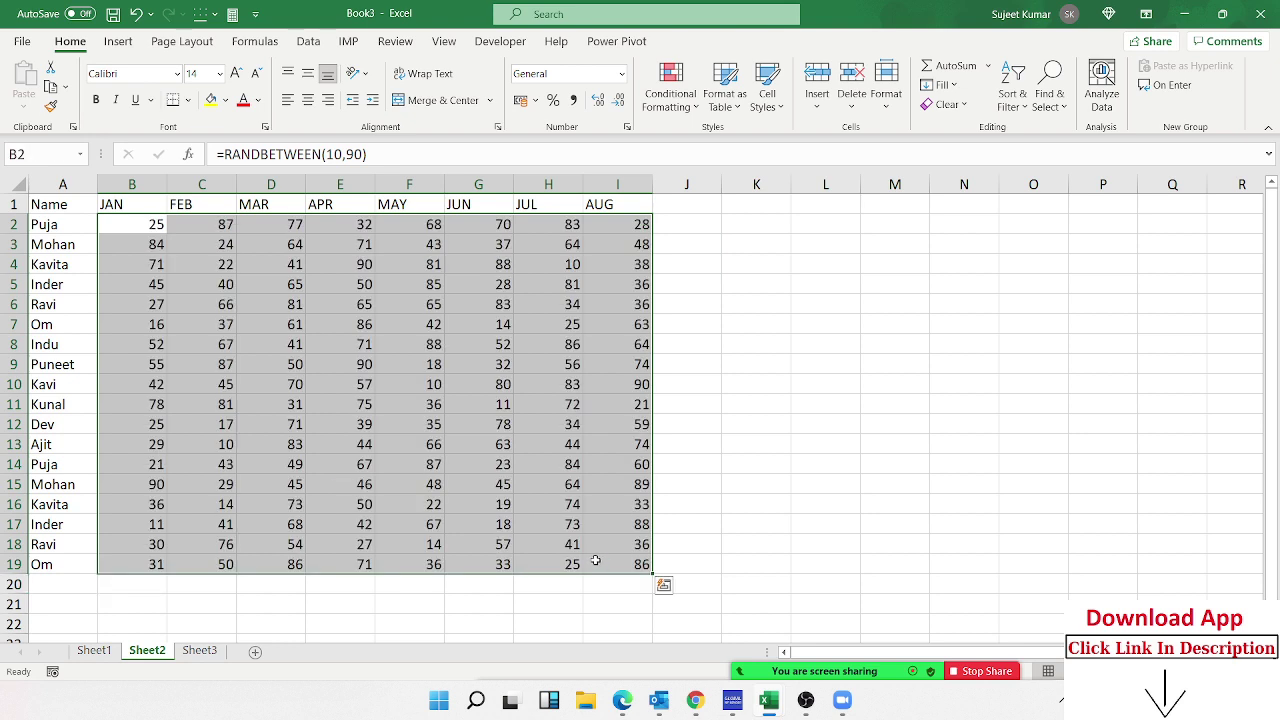
Copy B2:I19 and paste it back as fixed values
key(ctrl+c)
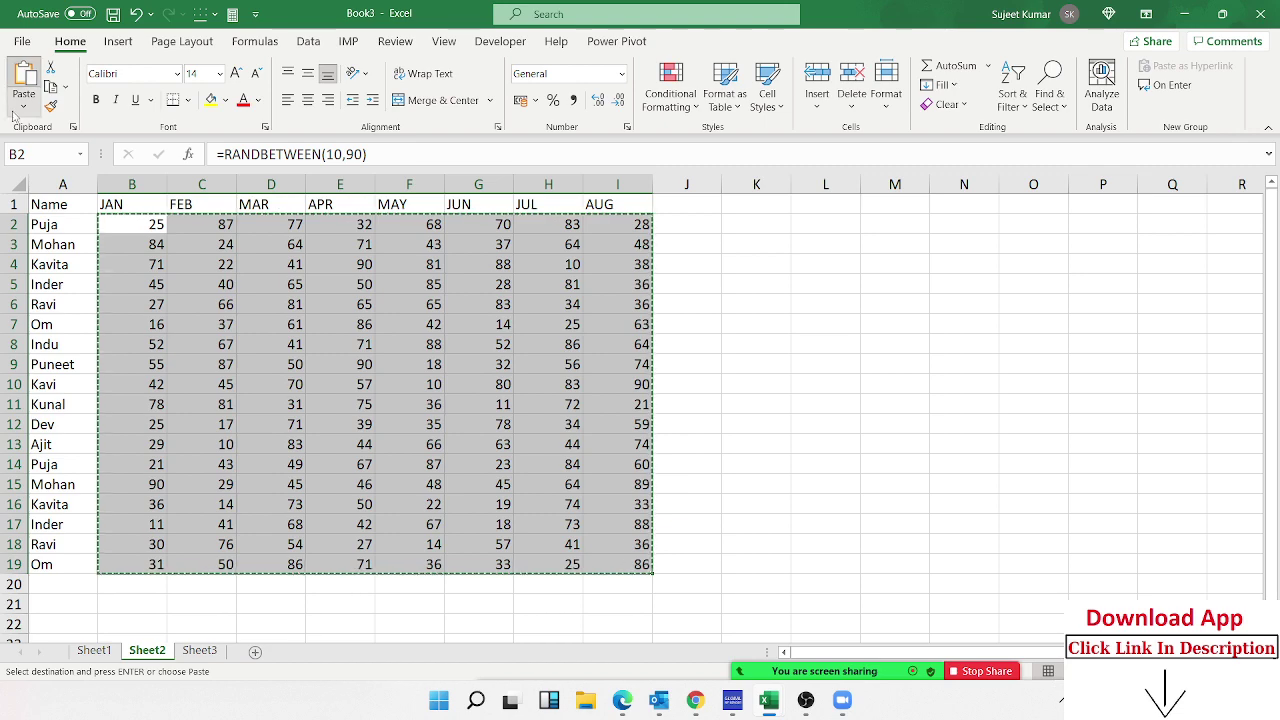
click(24, 106)
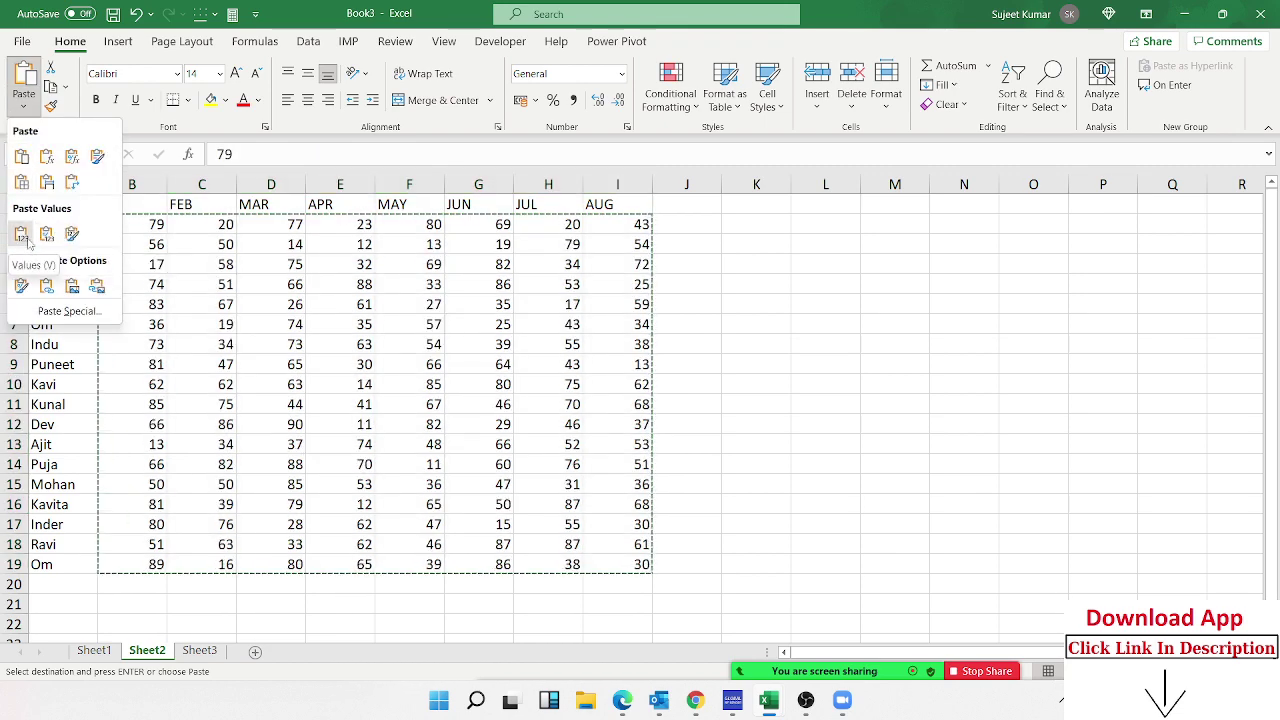
click(20, 234)
click(139, 256)
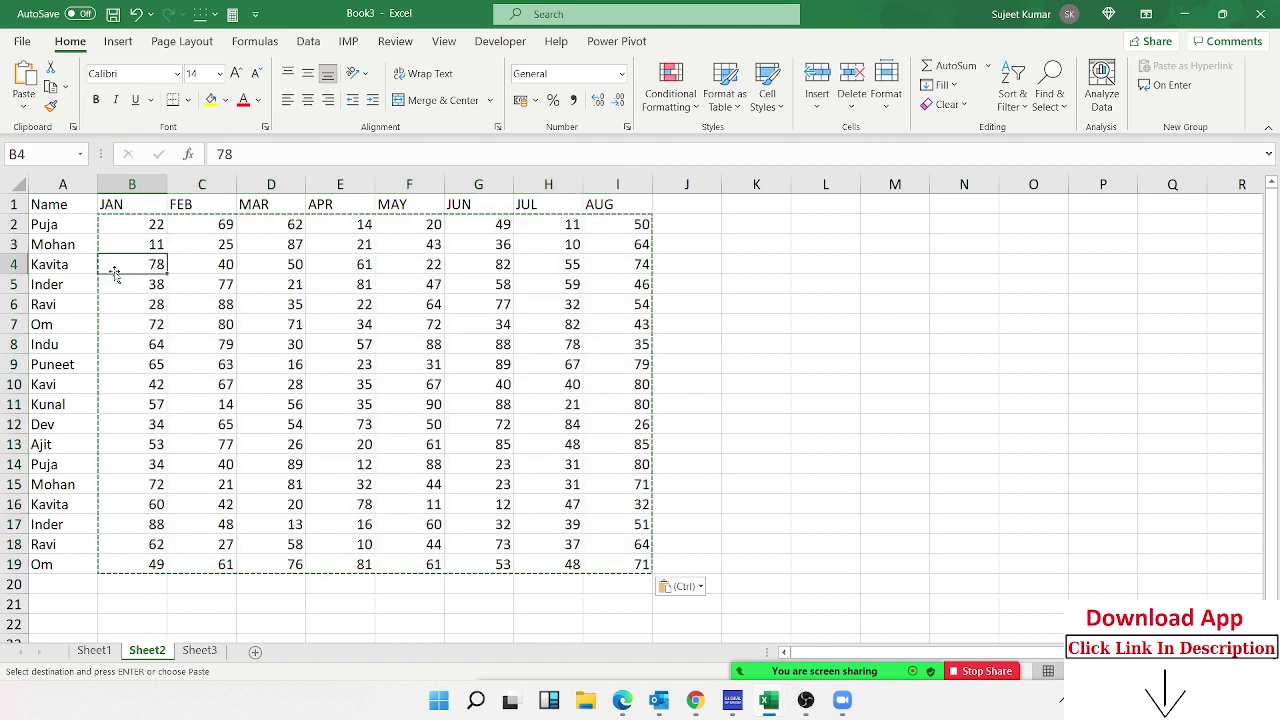
drag(76, 205, 560, 203)
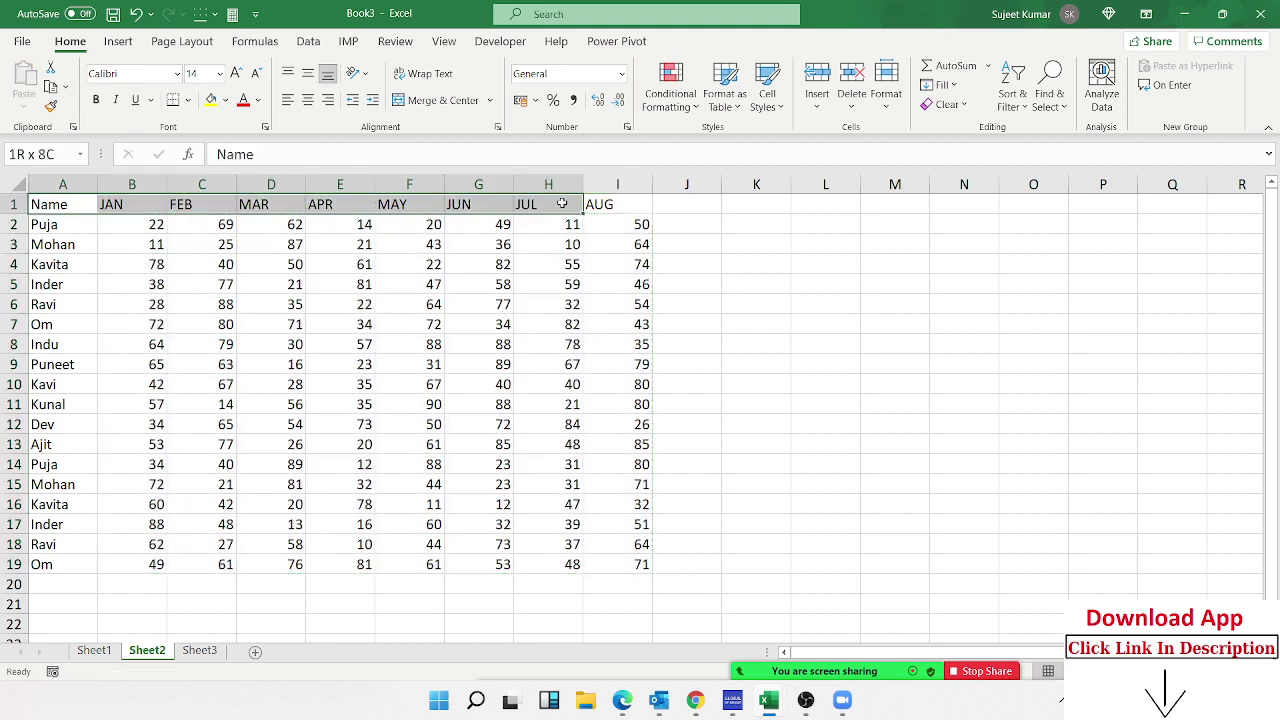
Copy the JAN–AUG headers from B1:I1 into K1:R1
click(357, 242)
drag(140, 205, 617, 206)
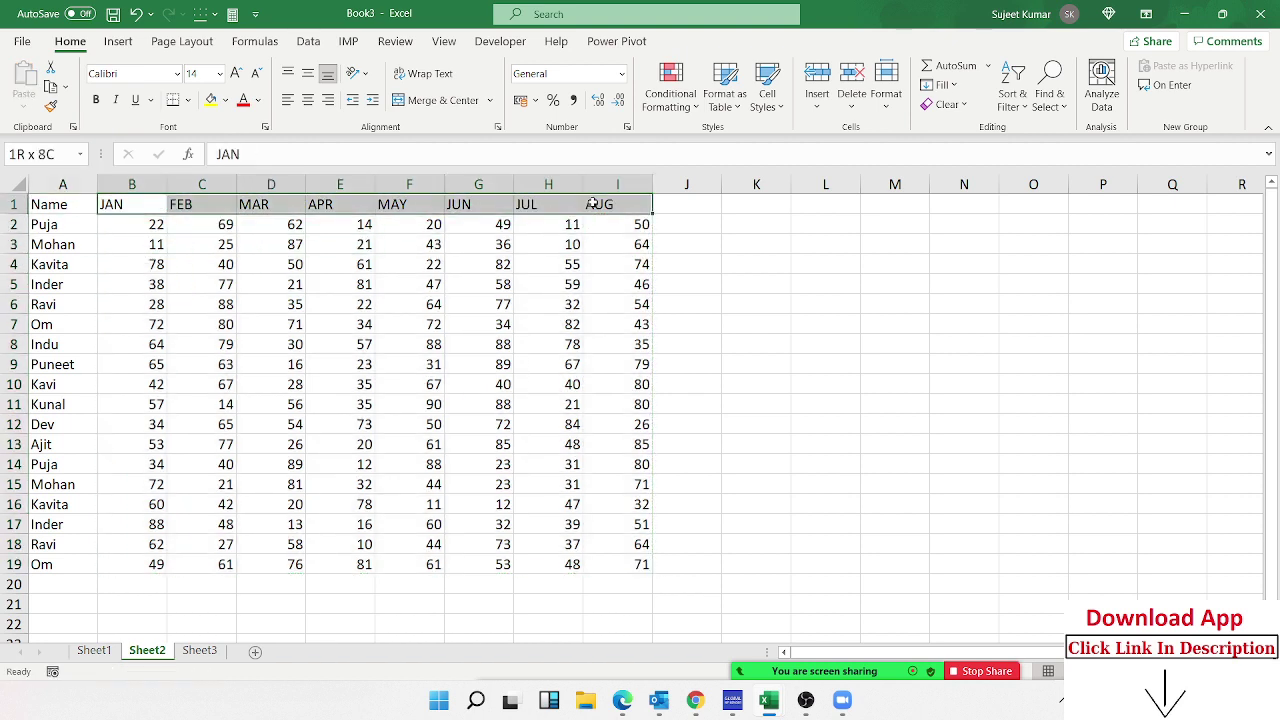
key(ctrl+c)
click(746, 208)
key(ctrl+v)
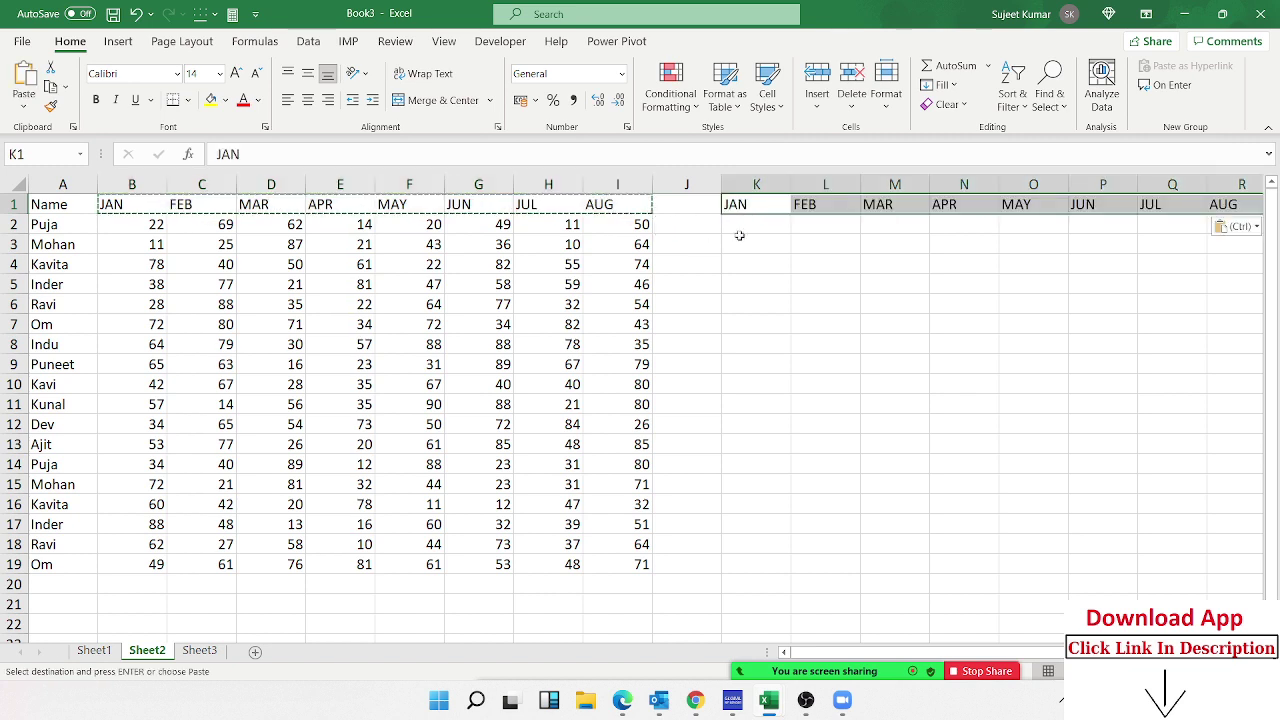
key(Escape)
Enter =RANDBETWEEN(10,90) in K2 and fill it throughout K2:R19
click(743, 221)
text(=ra)
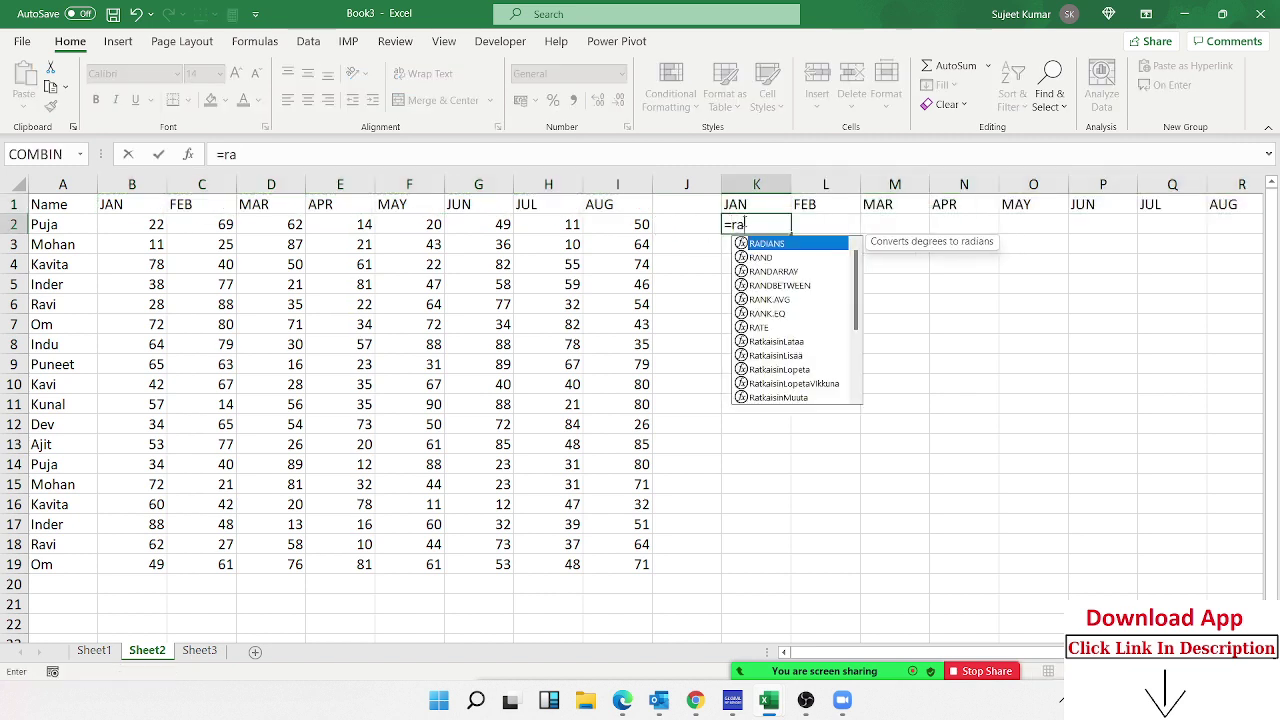
key(Down)
key(Down)
key(Down)
key(Tab)
text(10)
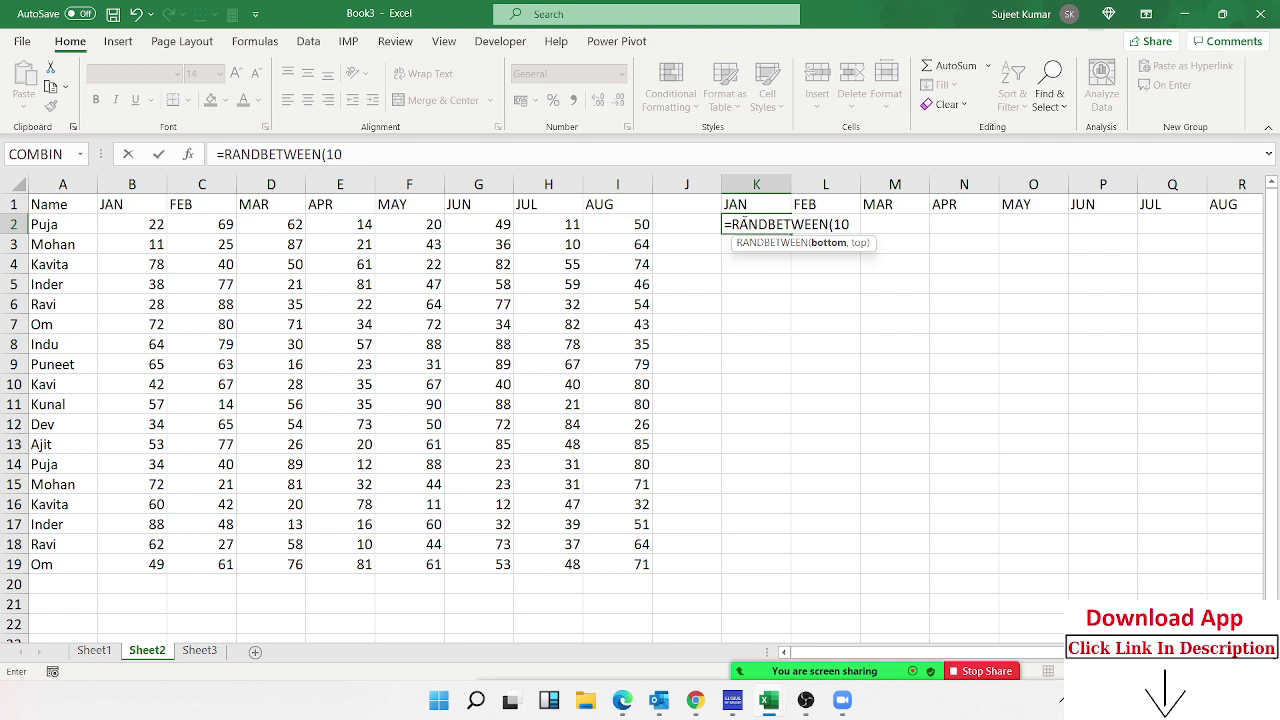
text(,90))
key(Return)
mouse_move(748, 222)
mouse_down()
mouse_move(1277, 375)
mouse_move(1067, 566)
mouse_move(1082, 568)
mouse_up()
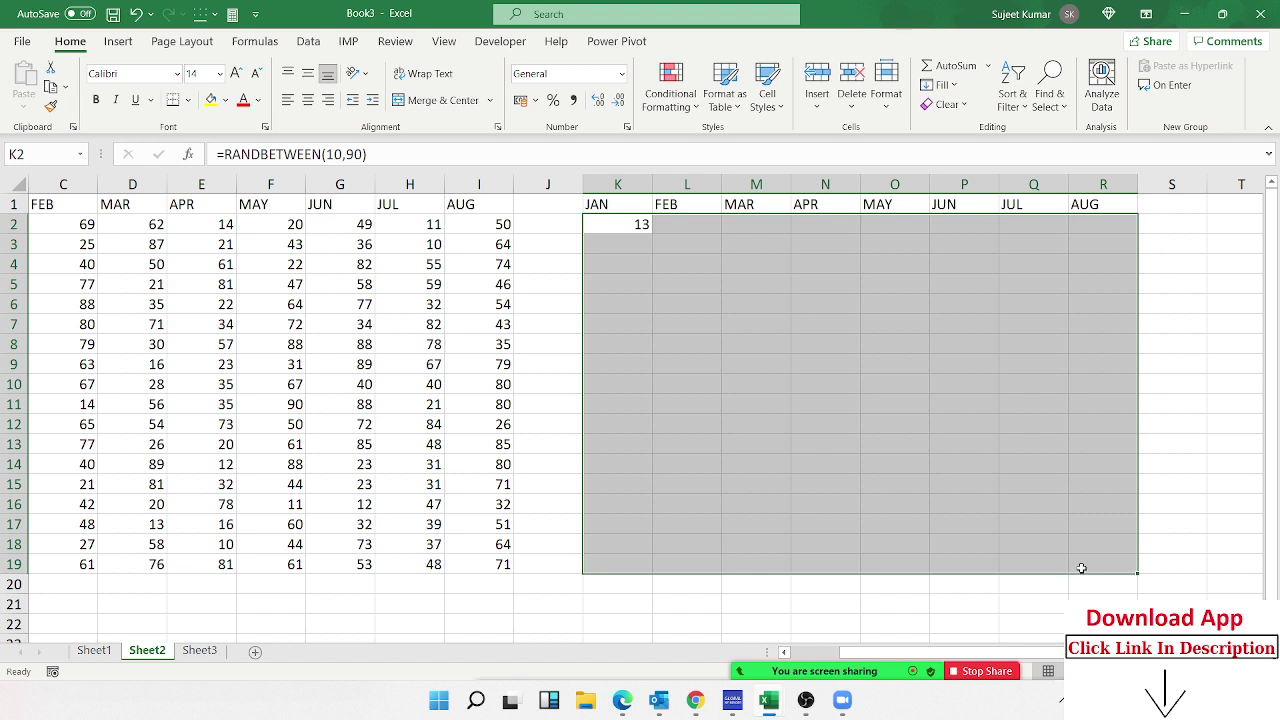
key(ctrl+d)
key(ctrl+r)
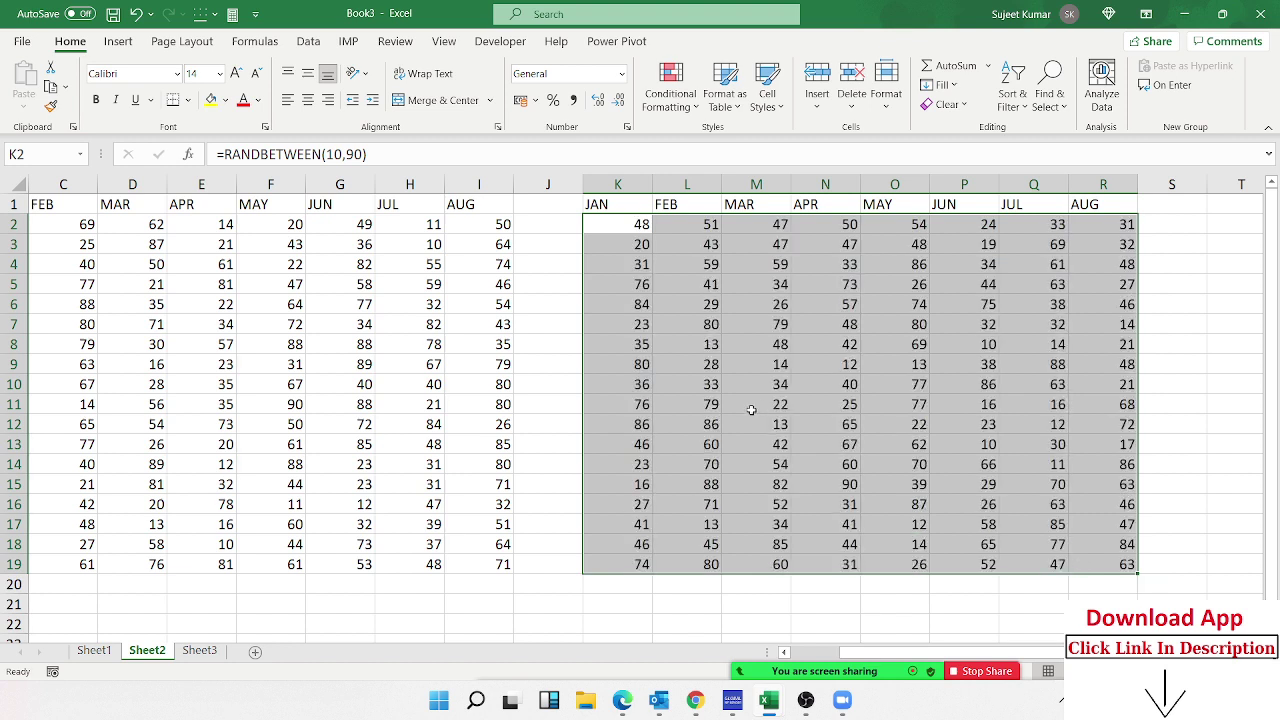
Copy K2:R19 and paste it back over itself as values only
key(ctrl+c)
click(24, 106)
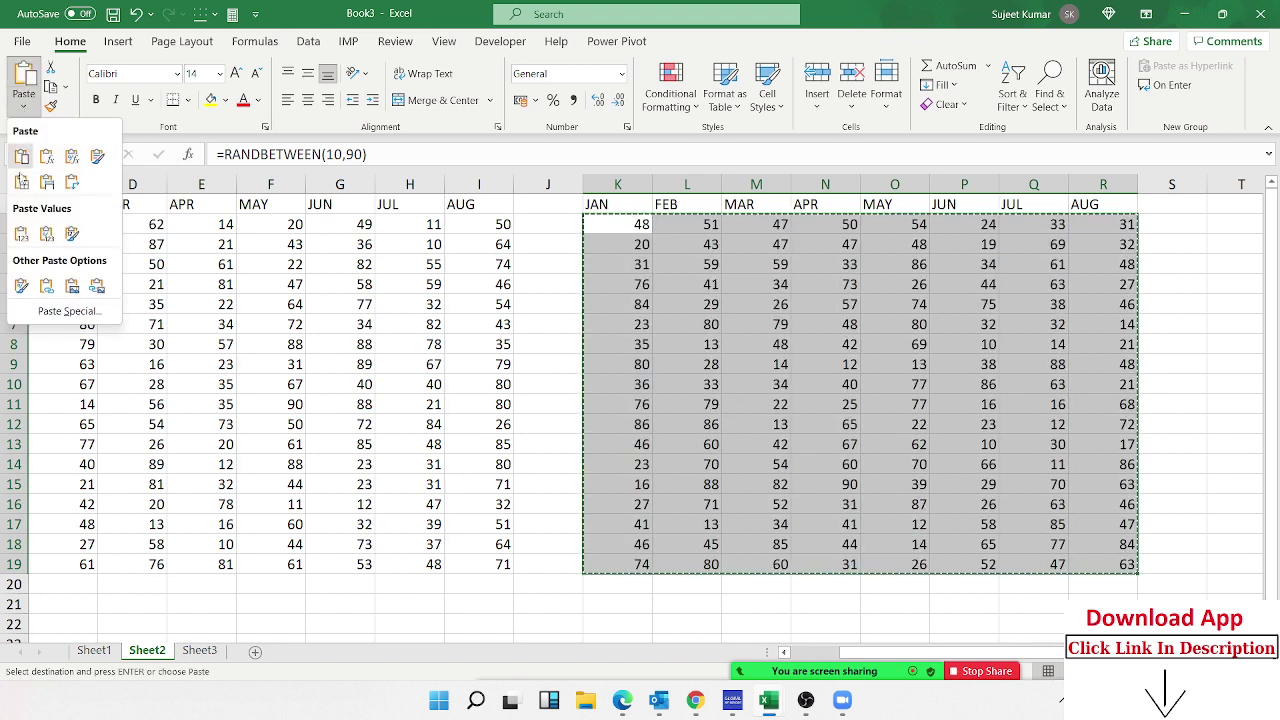
click(21, 233)
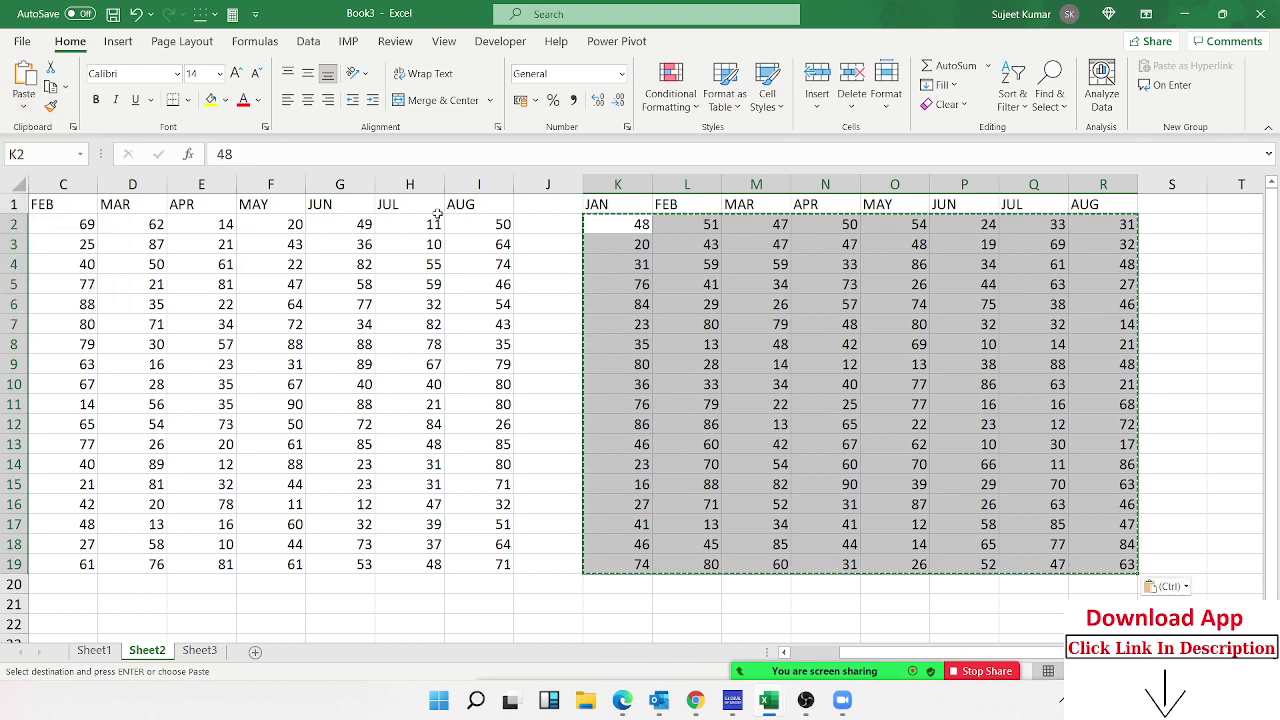
key(Escape)
scroll(150, 560, down, 5)
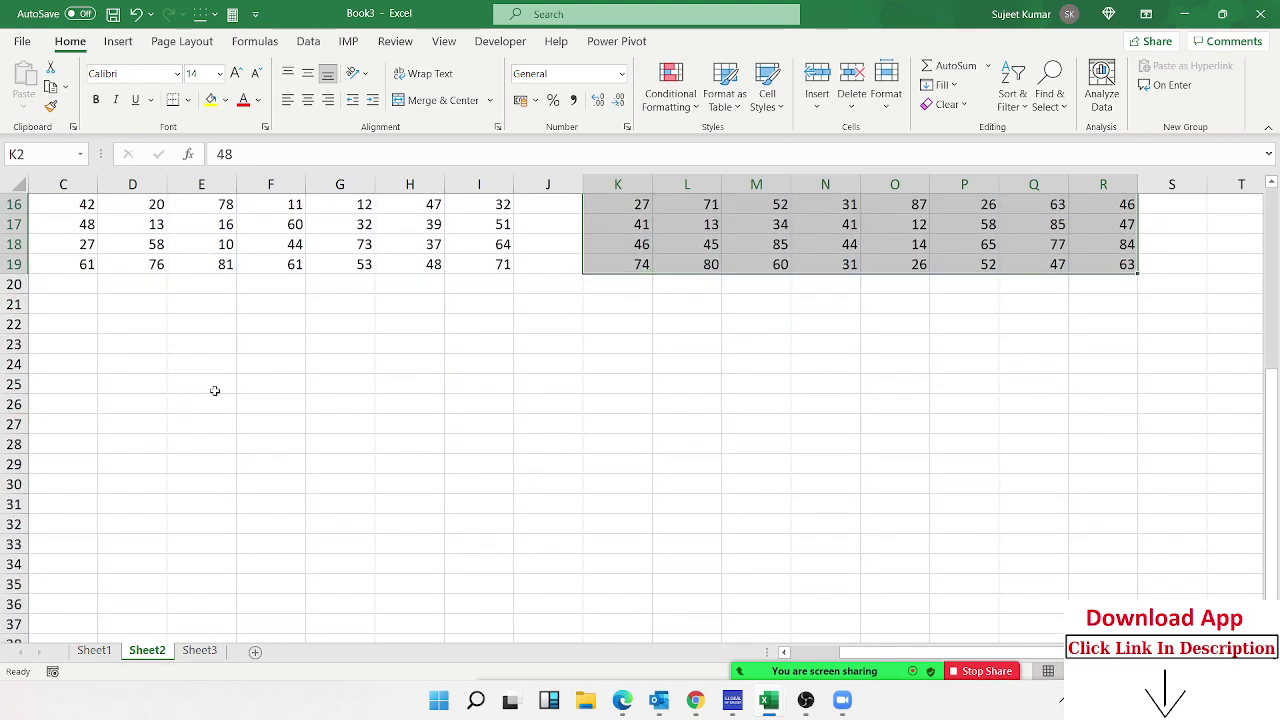
click(249, 398)
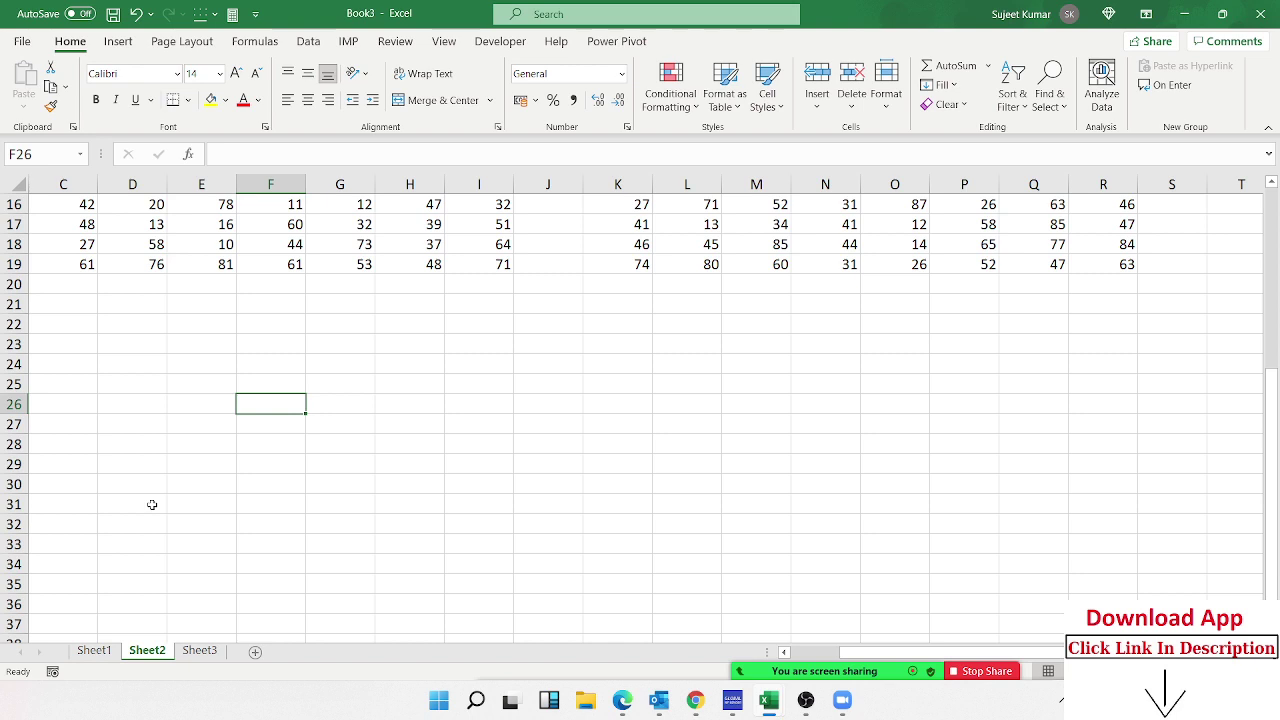
text(=)
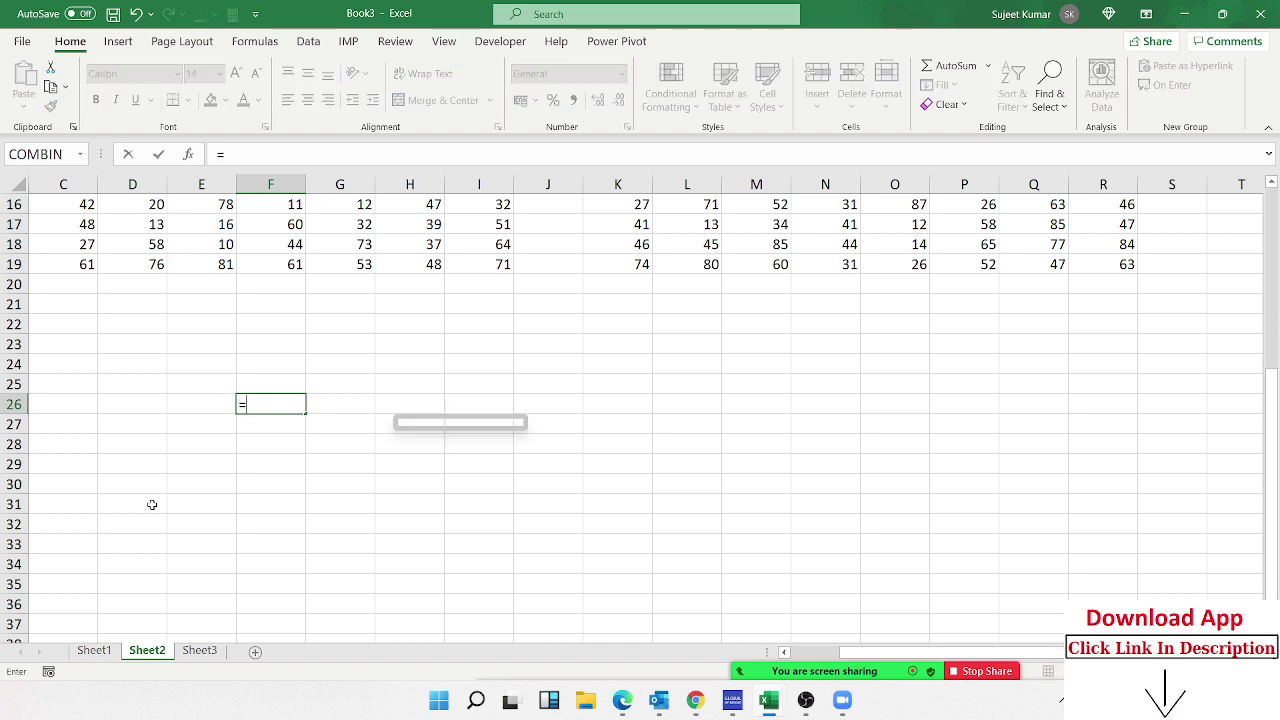
text(ra)
key(Down)
key(Down)
key(Down)
key(Tab)
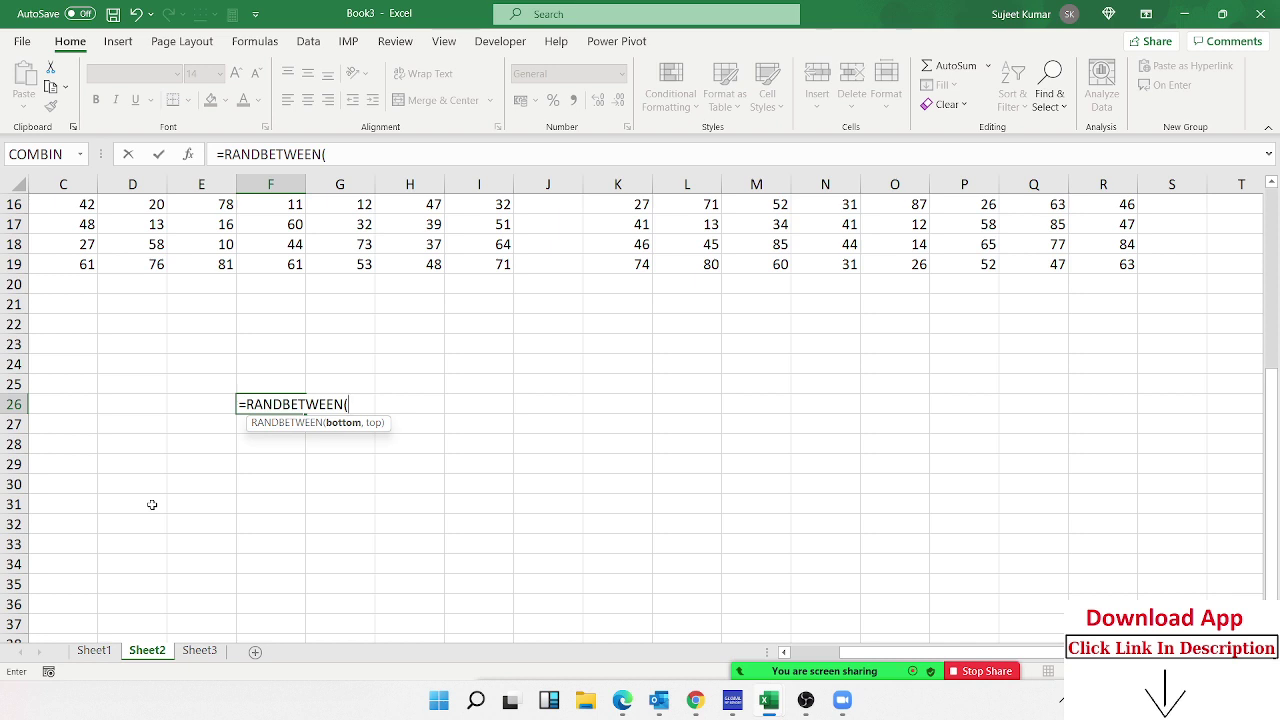
text(10,)
text(90)
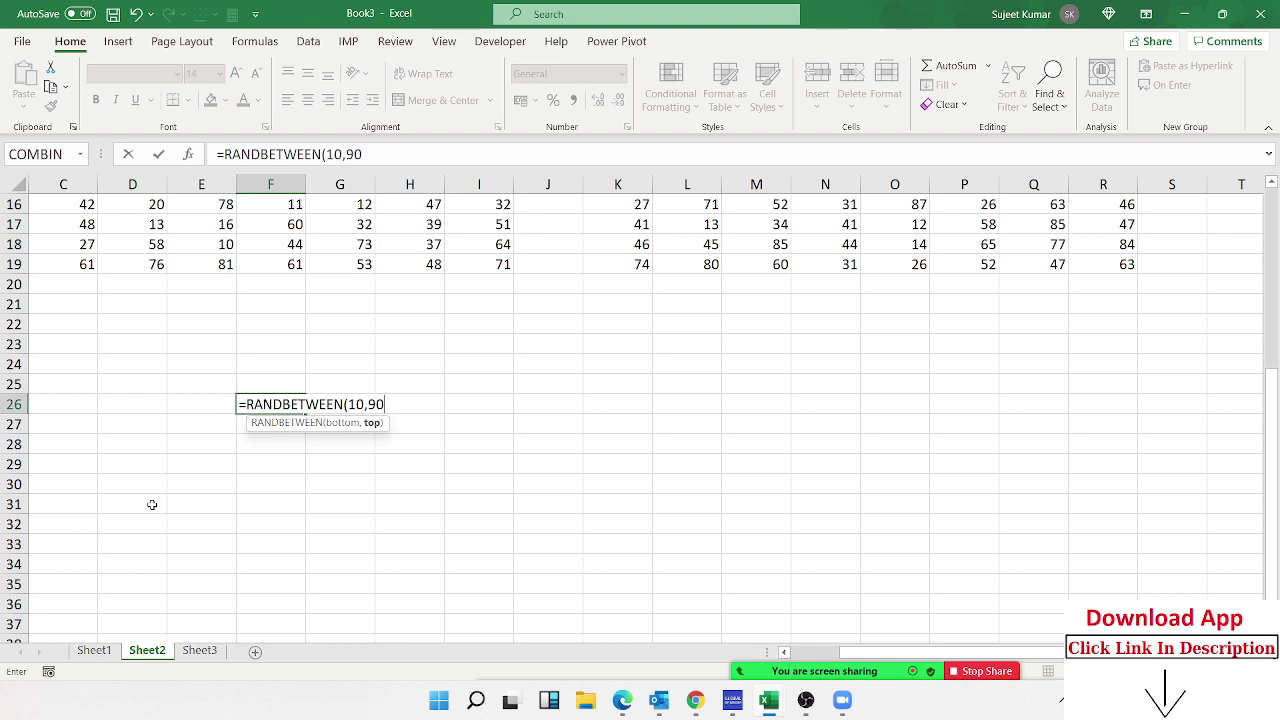
key(Return)
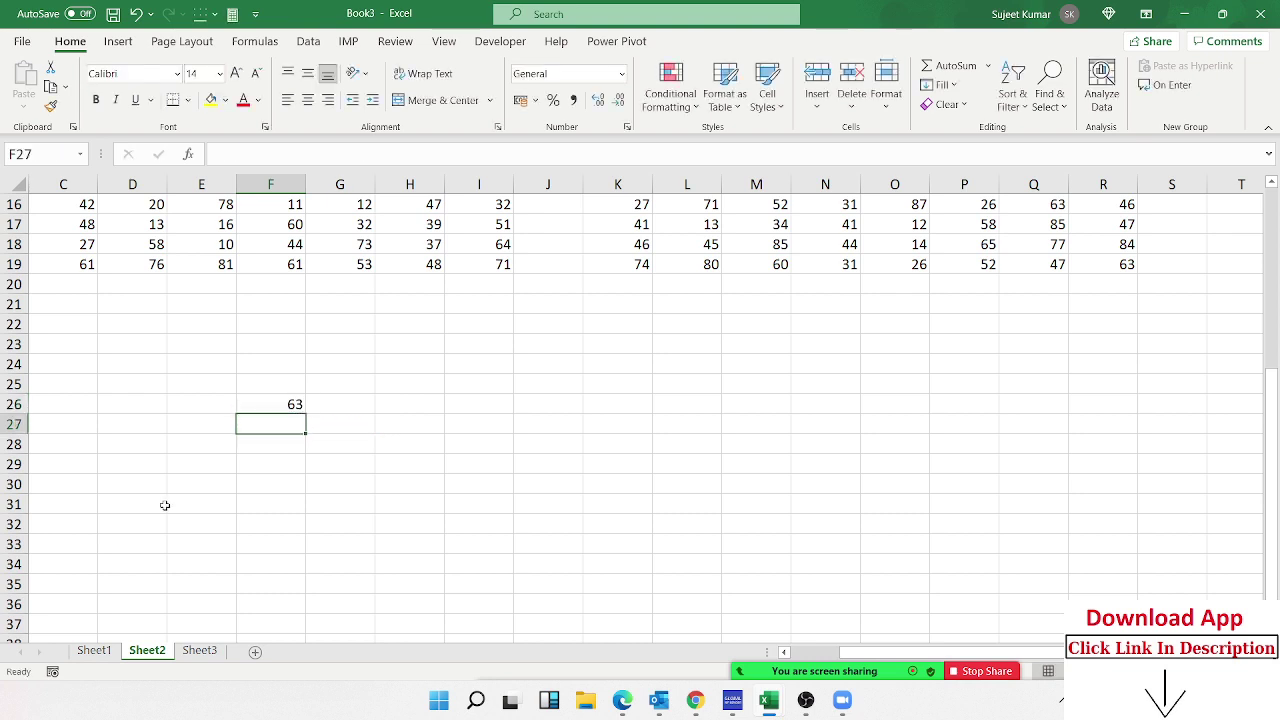
click(270, 405)
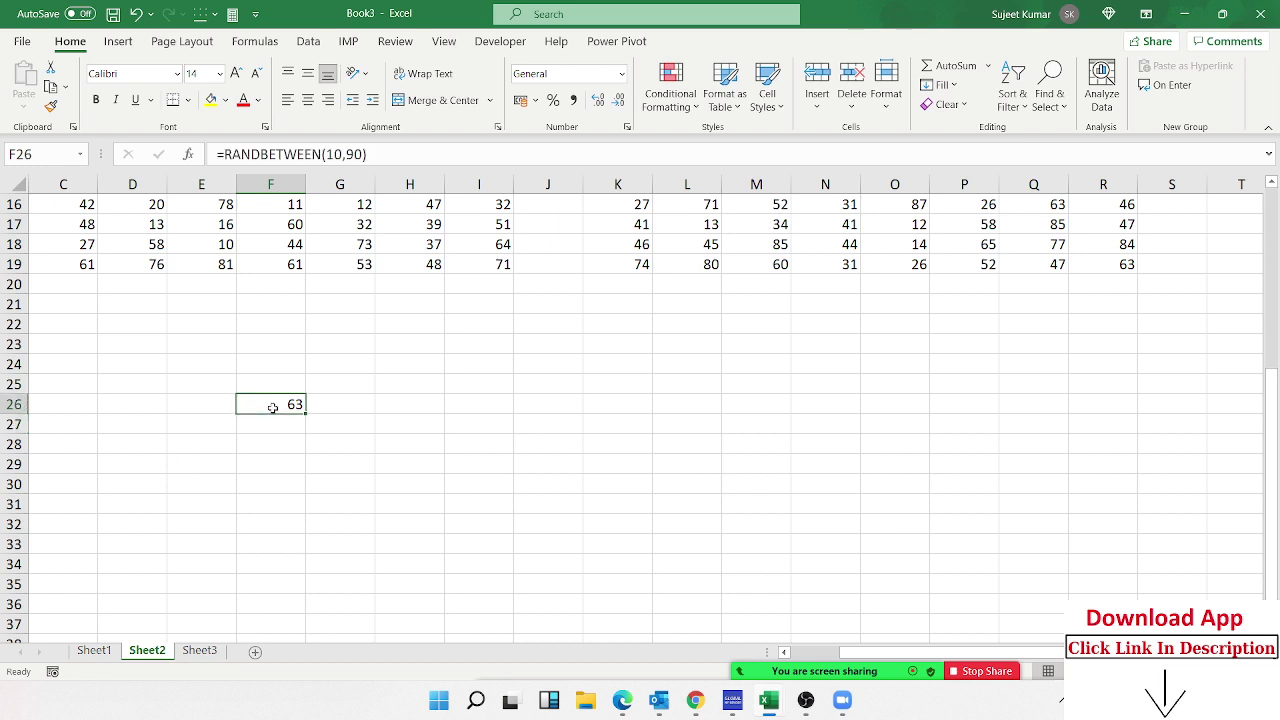
key(ctrl+c)
drag(280, 404, 635, 528)
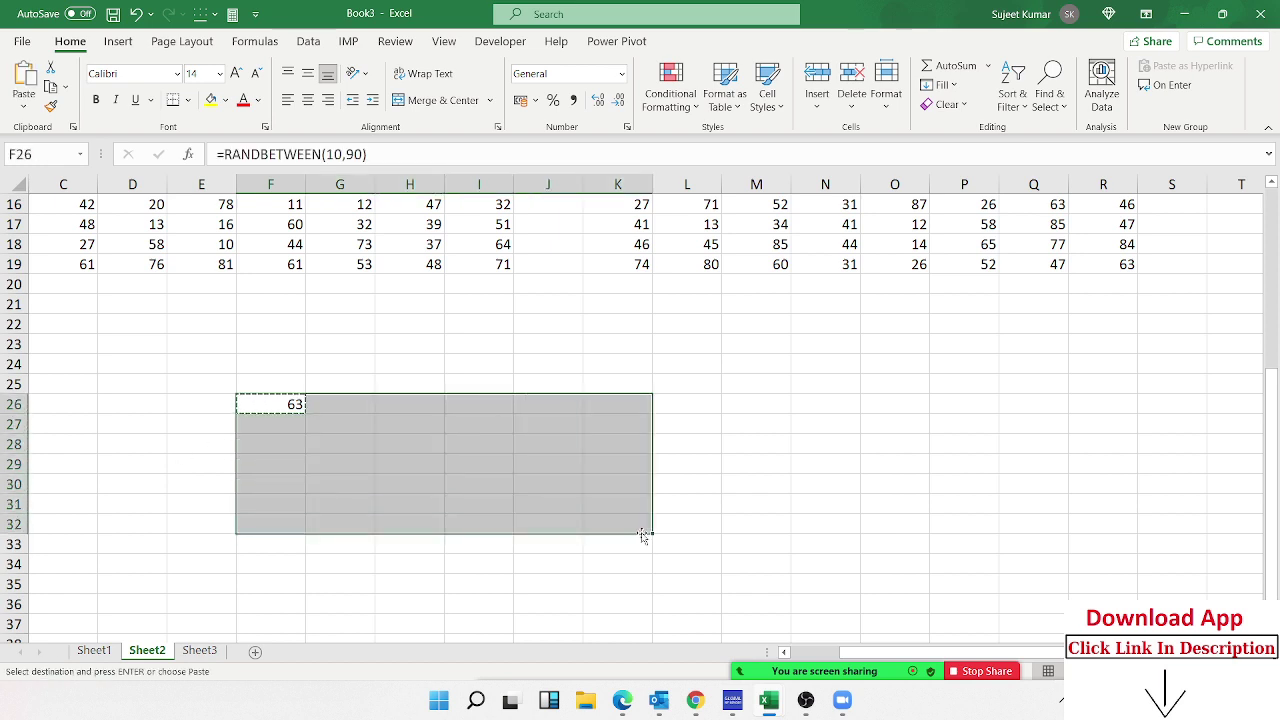
key(ctrl+v)
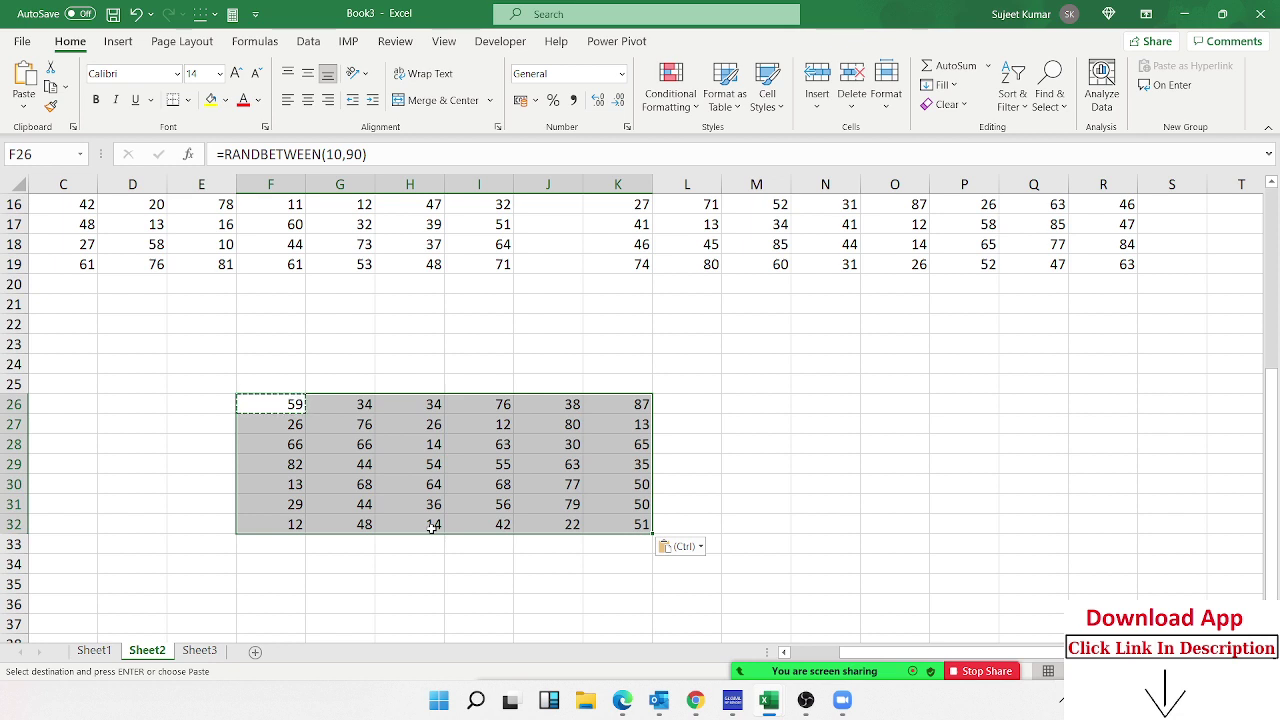
key(Delete)
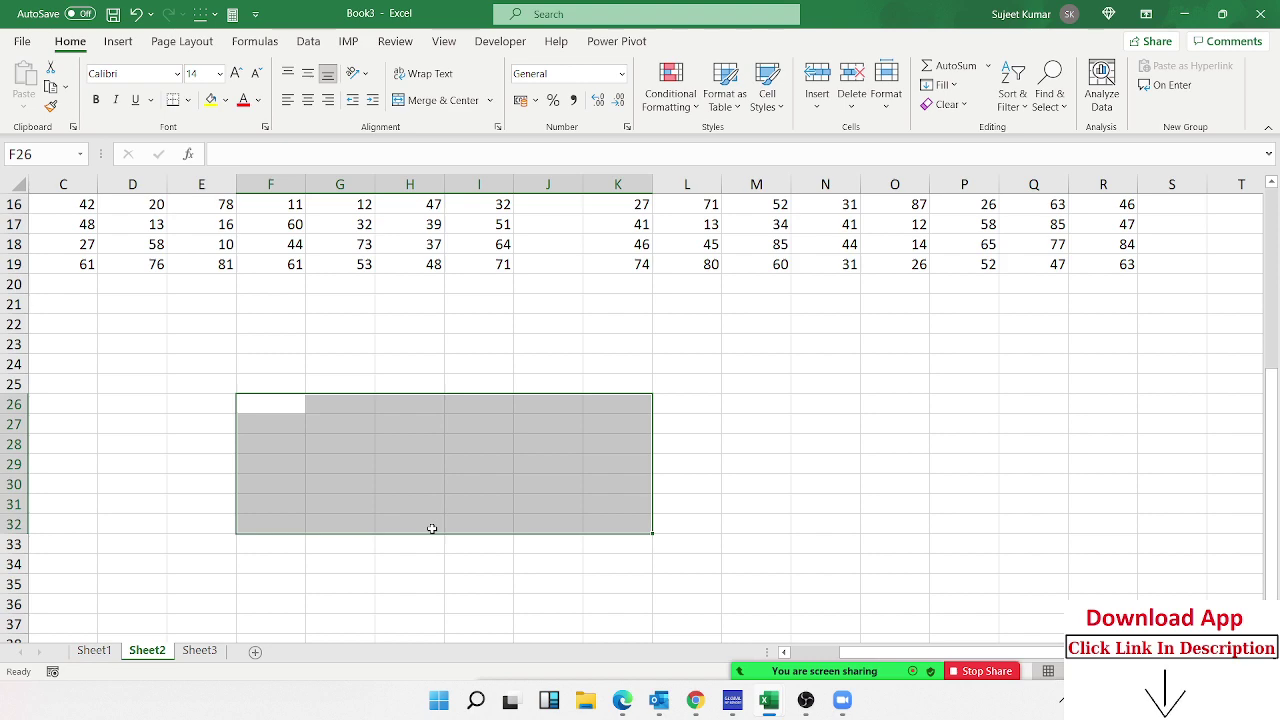
scroll(440, 404, up, 2)
scroll(440, 404, up, 3)
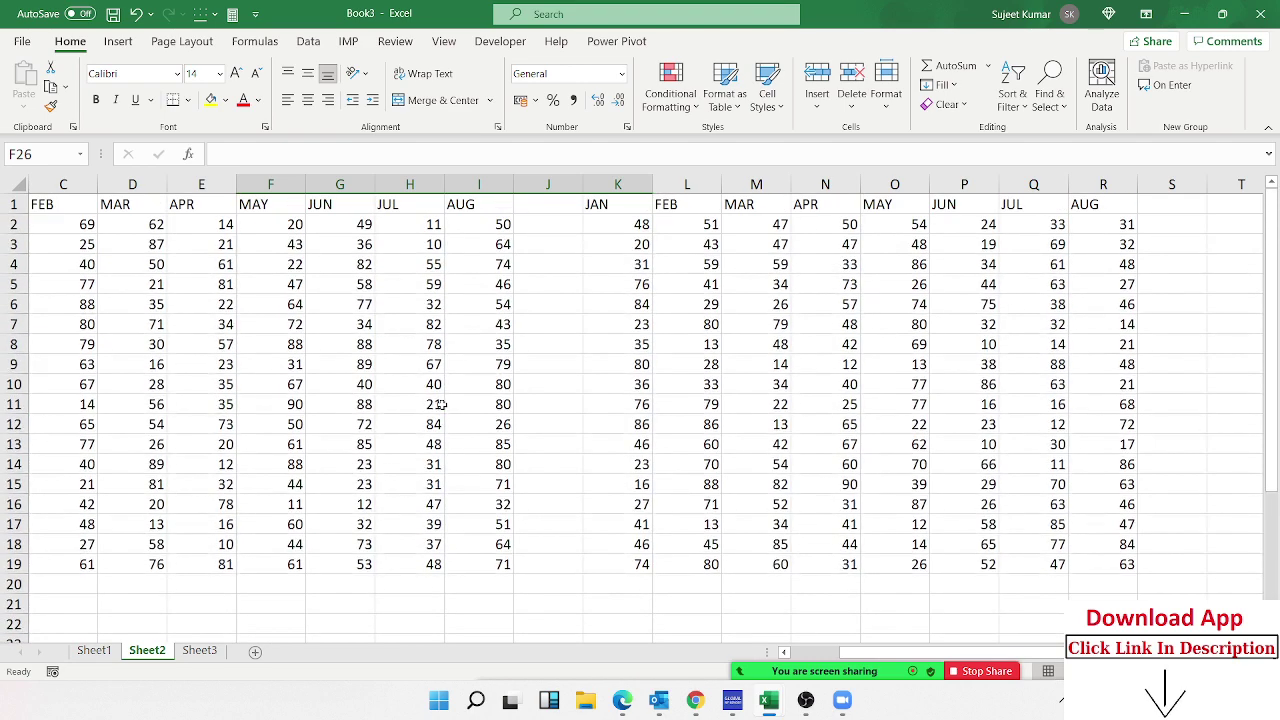
click(433, 250)
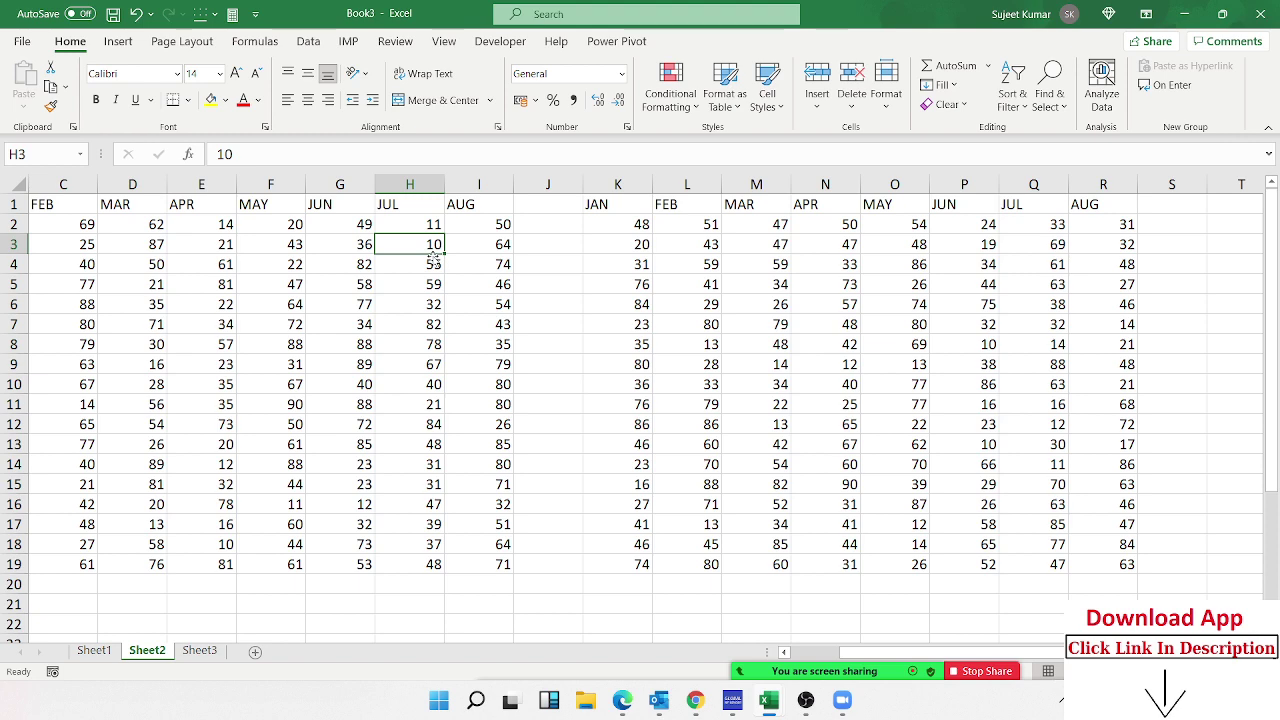
scroll(250, 590, down, 3)
click(256, 496)
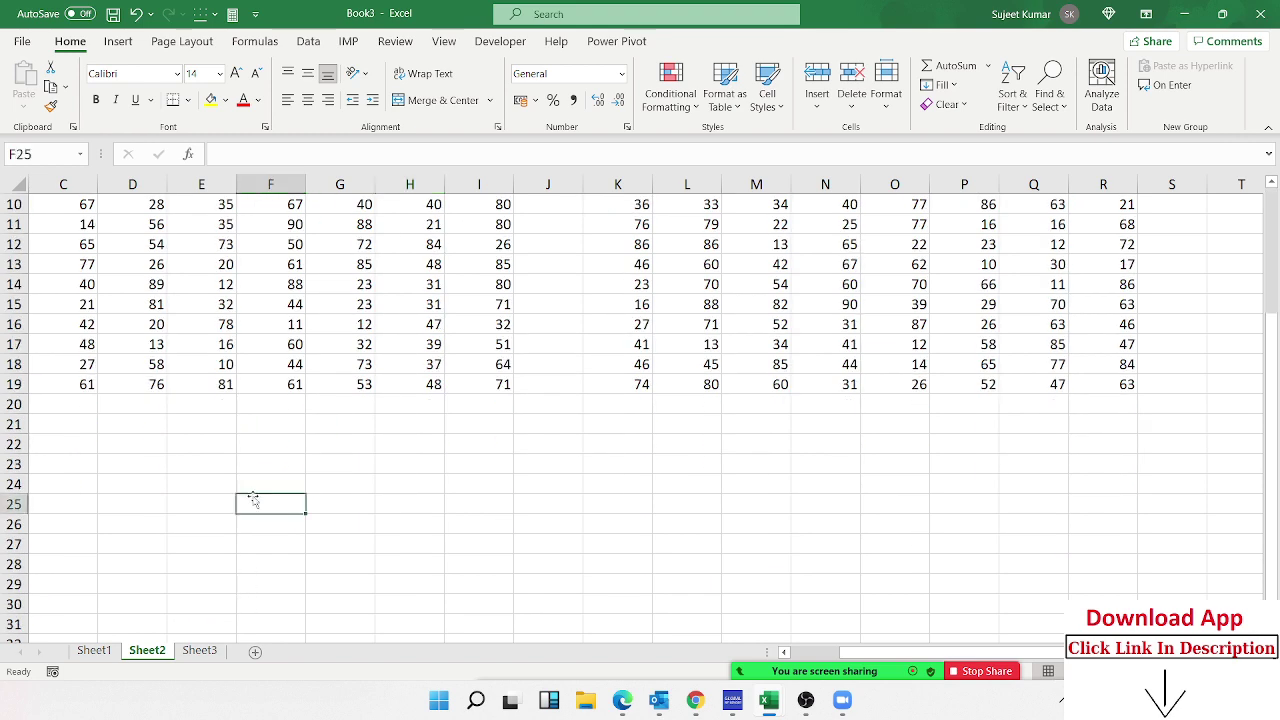
text(85)
key(Return)
text(36)
key(Return)
text(2)
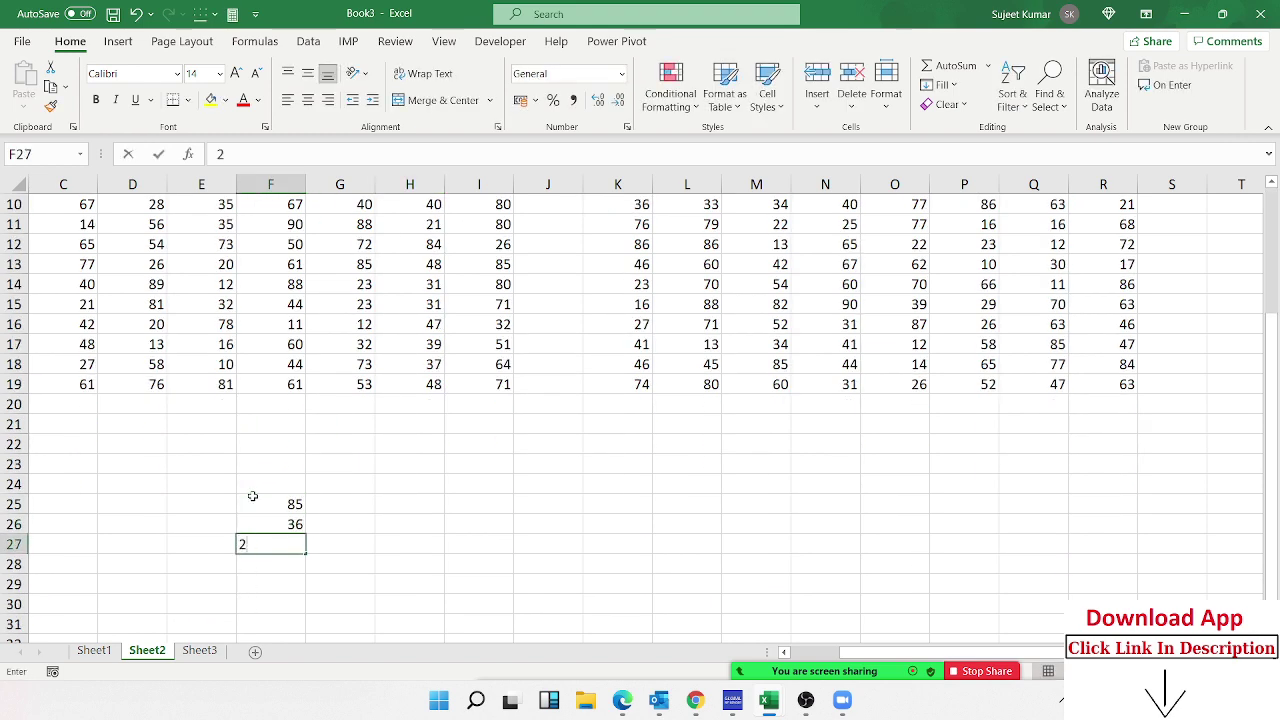
text(5)
key(Return)
text(25)
key(Return)
text(26)
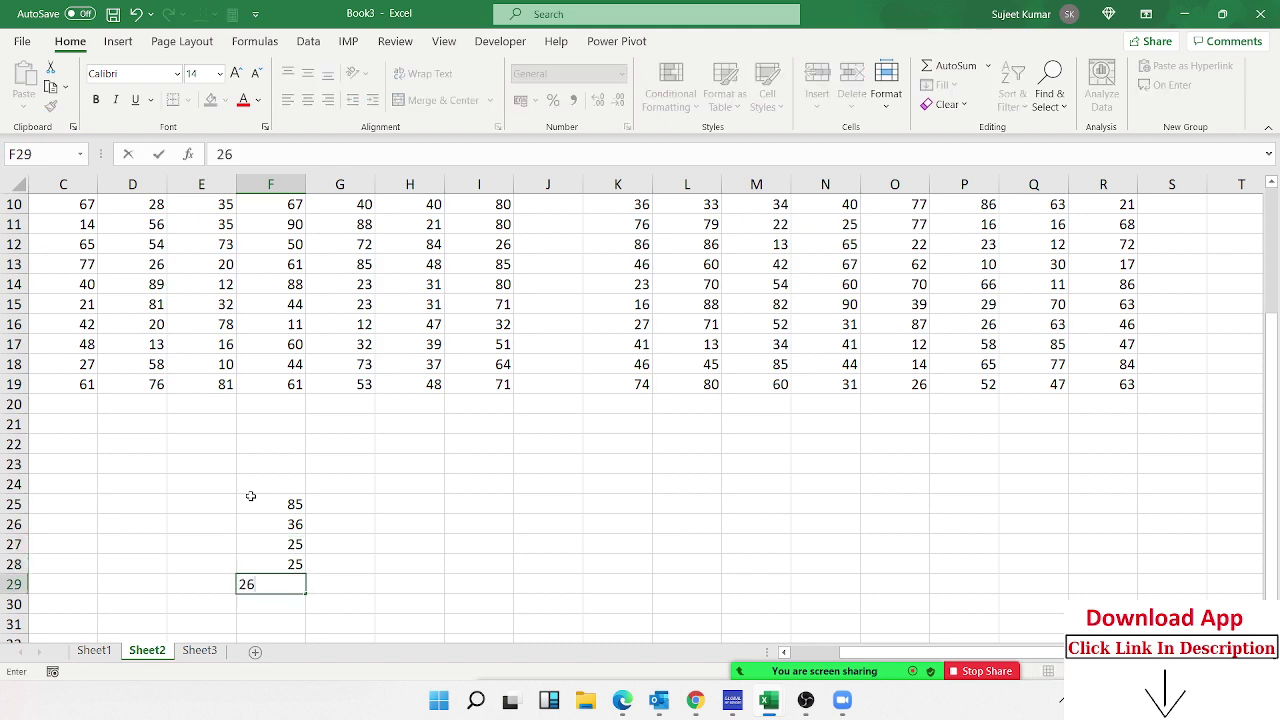
key(Return)
text(36)
key(Return)
text(36)
key(Return)
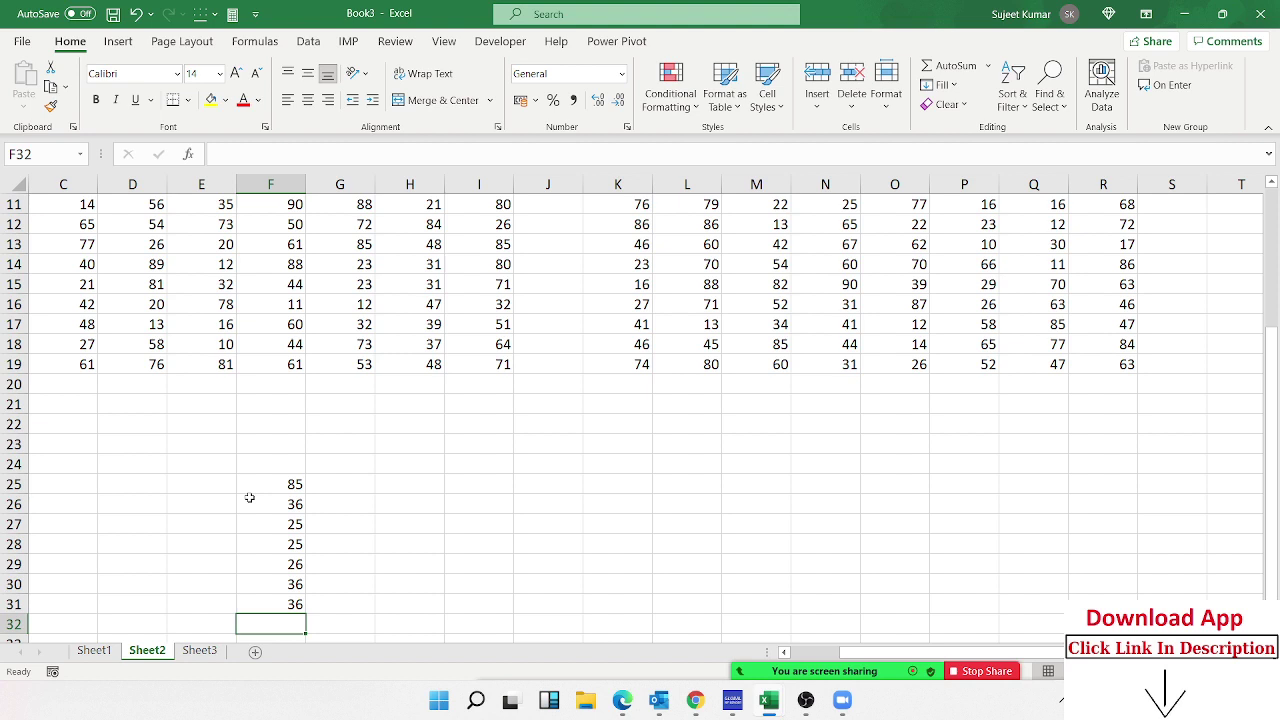
drag(299, 601, 297, 488)
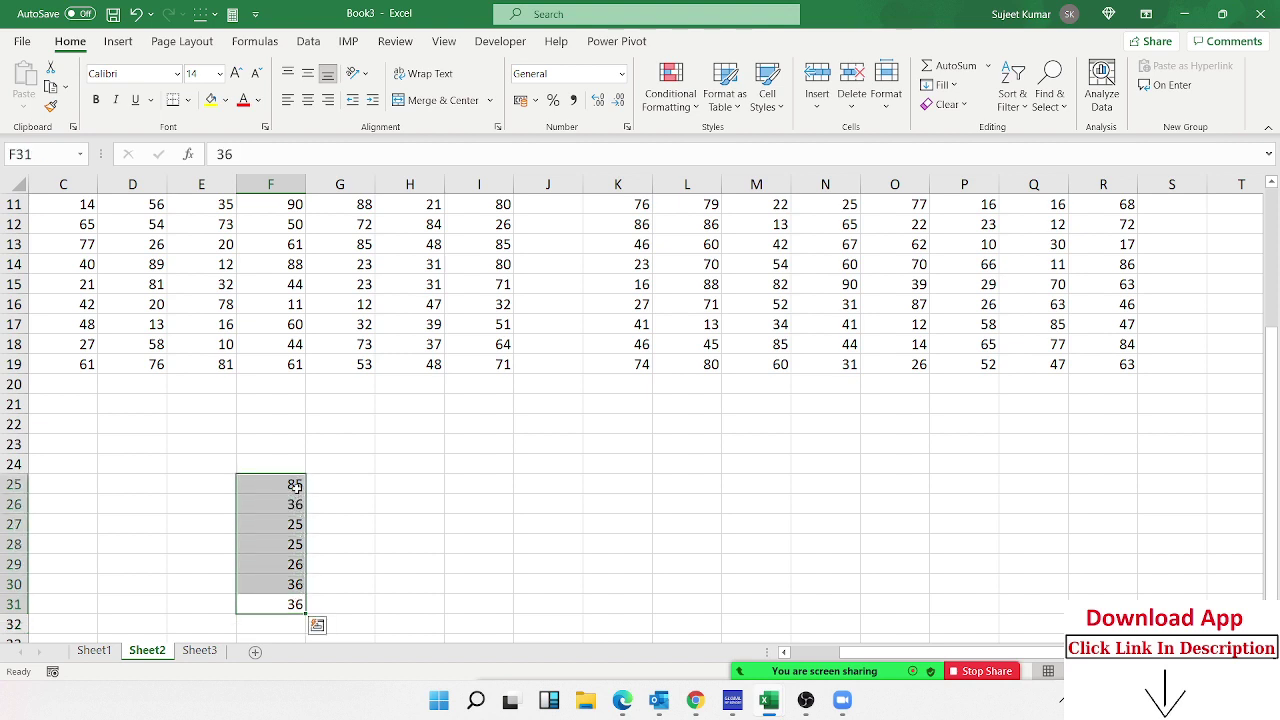
key(Delete)
key(Up)
key(Up)
key(Up)
key(Up)
key(Up)
key(Up)
key(Up)
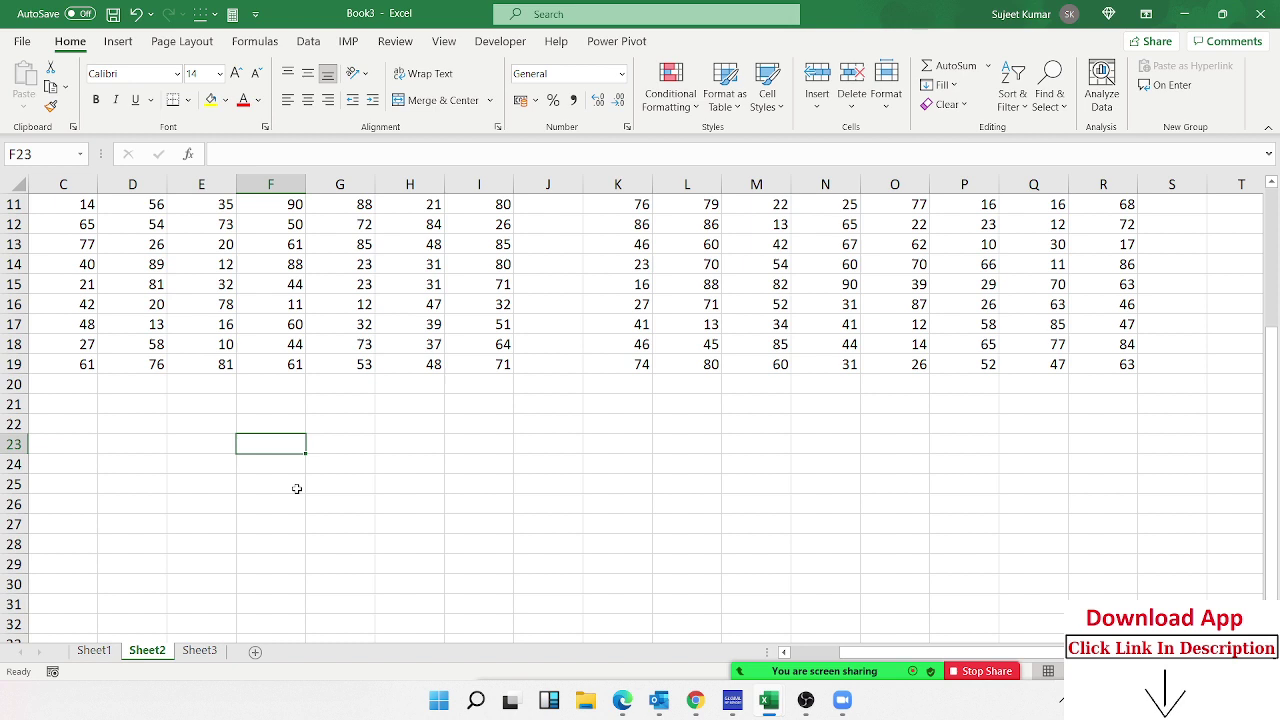
scroll(297, 488, up, 4)
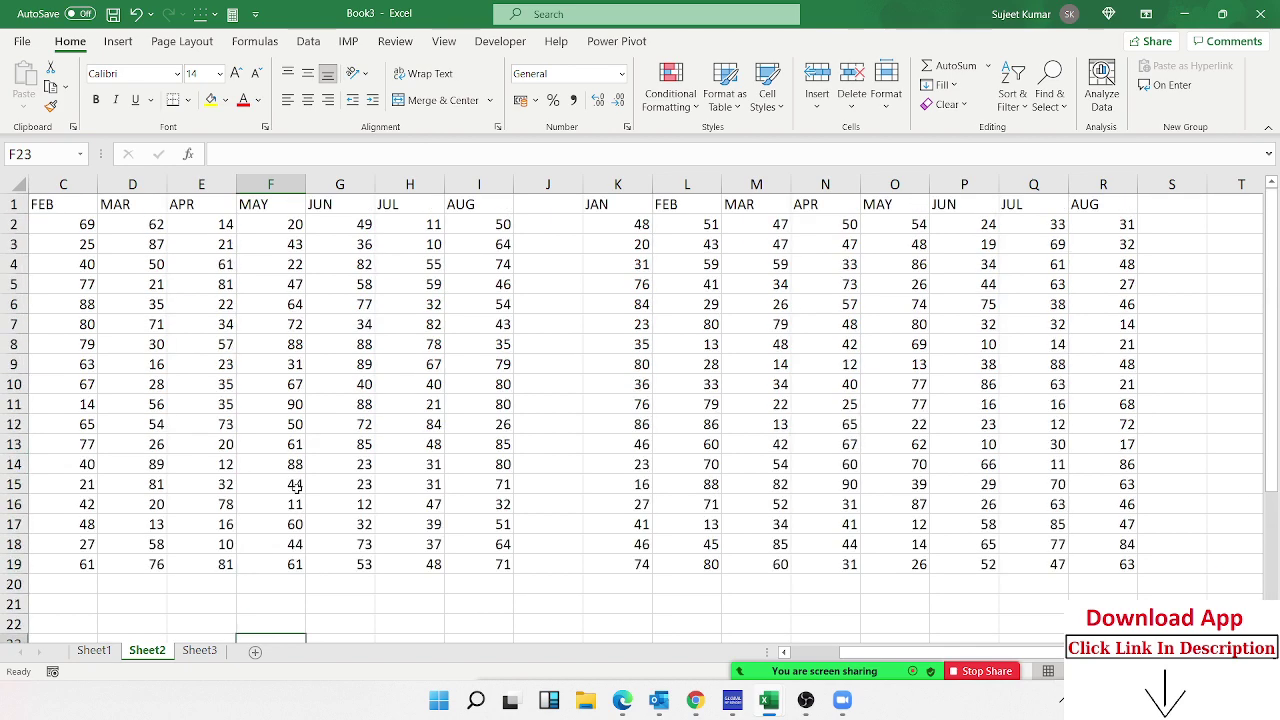
key(Left)
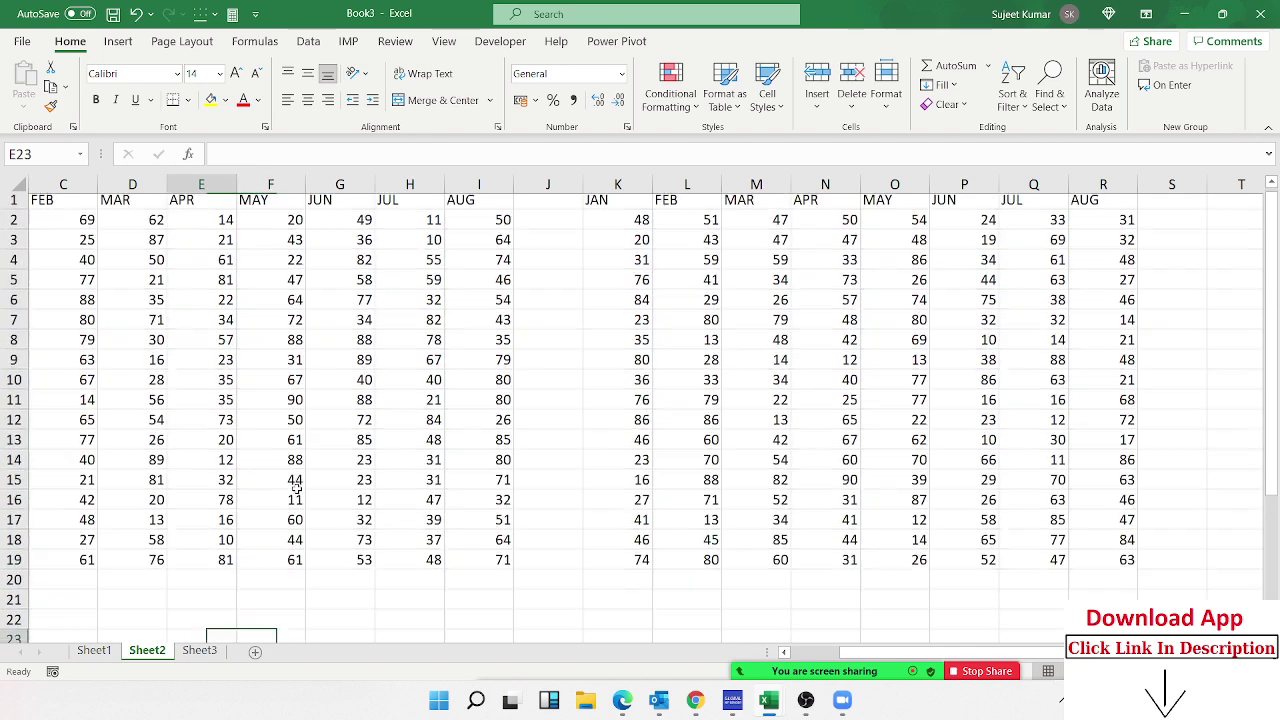
key(Left)
key(Left)
key(Left)
key(Left)
key(Up)
key(Up)
key(Up)
key(Up)
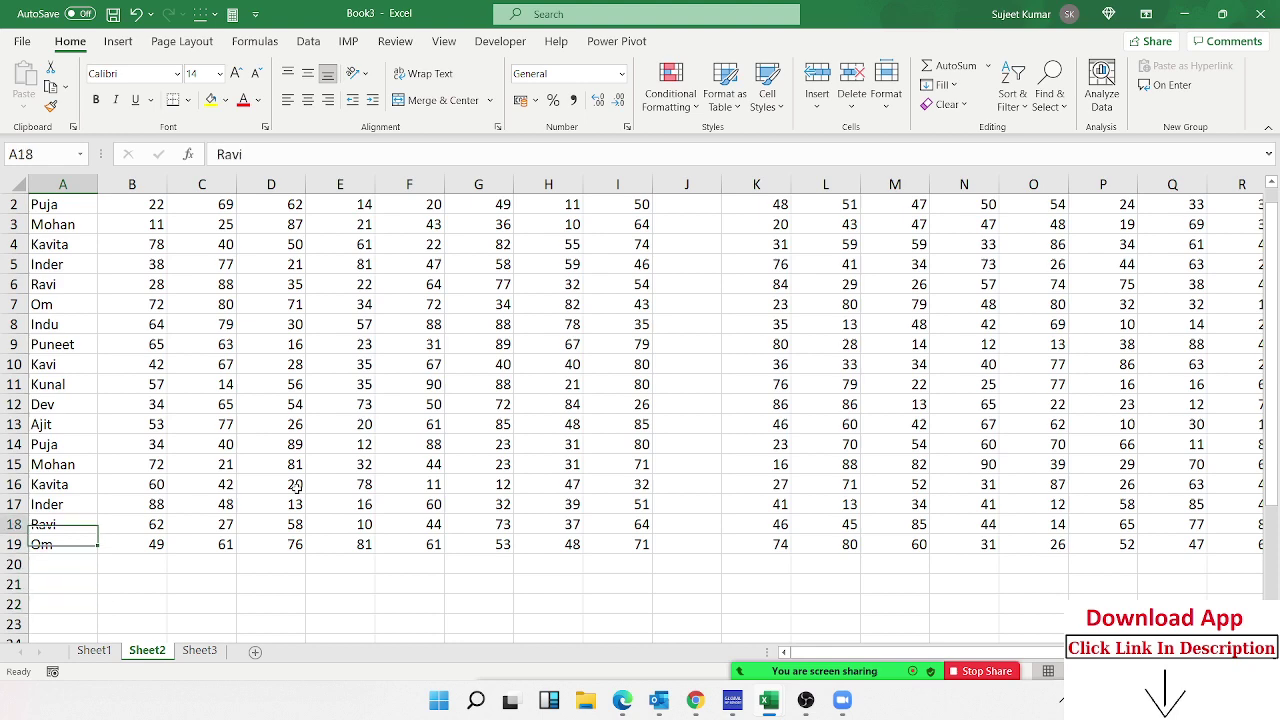
key(Up)
key(Up)
key(Up)
key(Up)
key(Up)
key(Up)
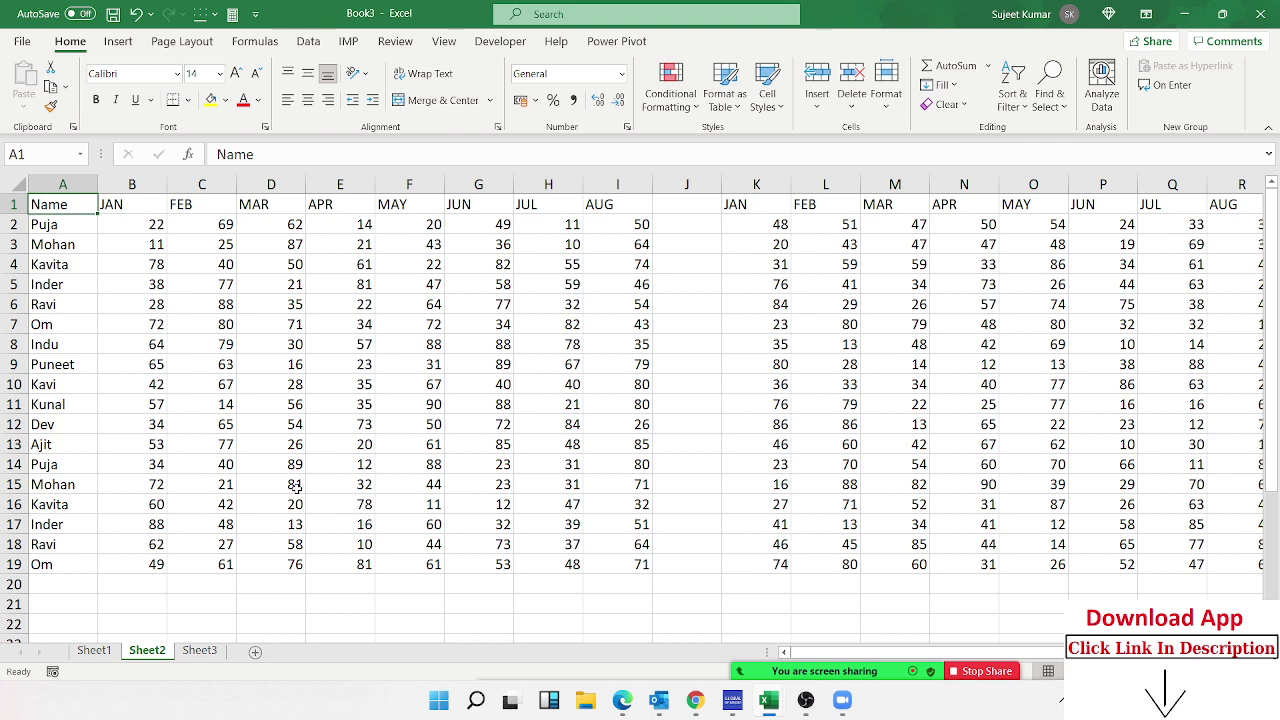
click(716, 261)
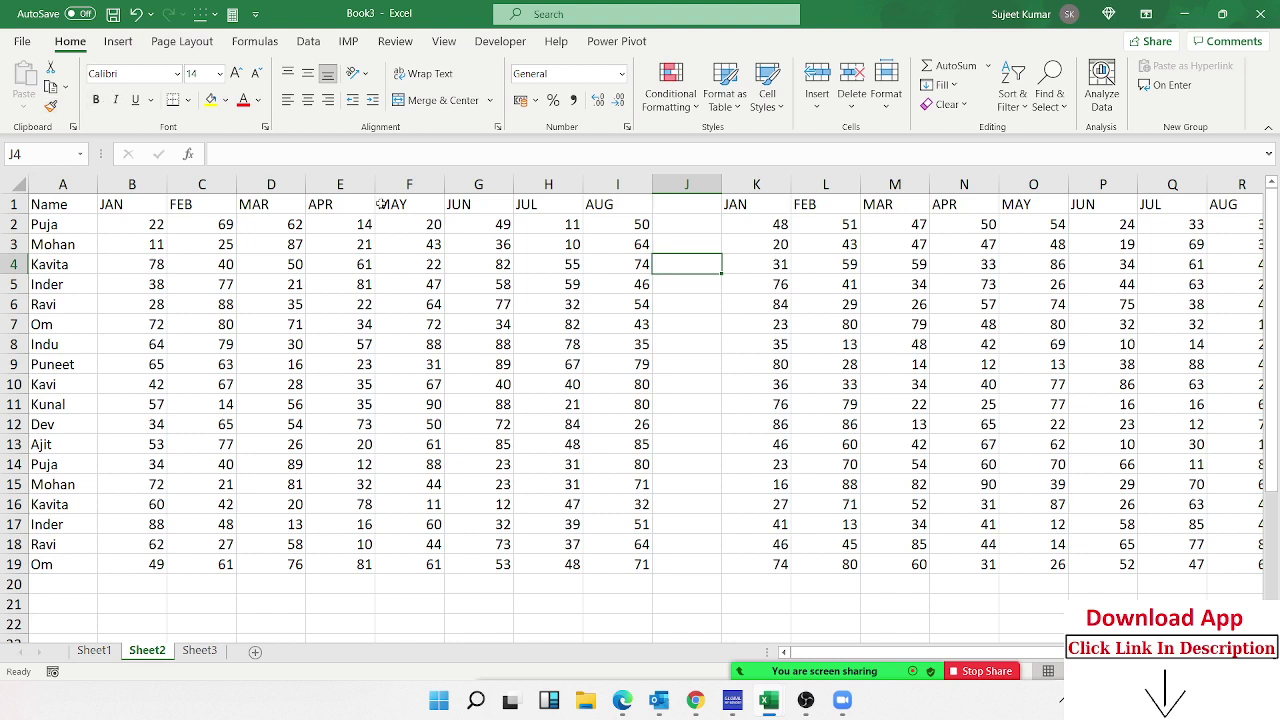
click(665, 208)
text(T)
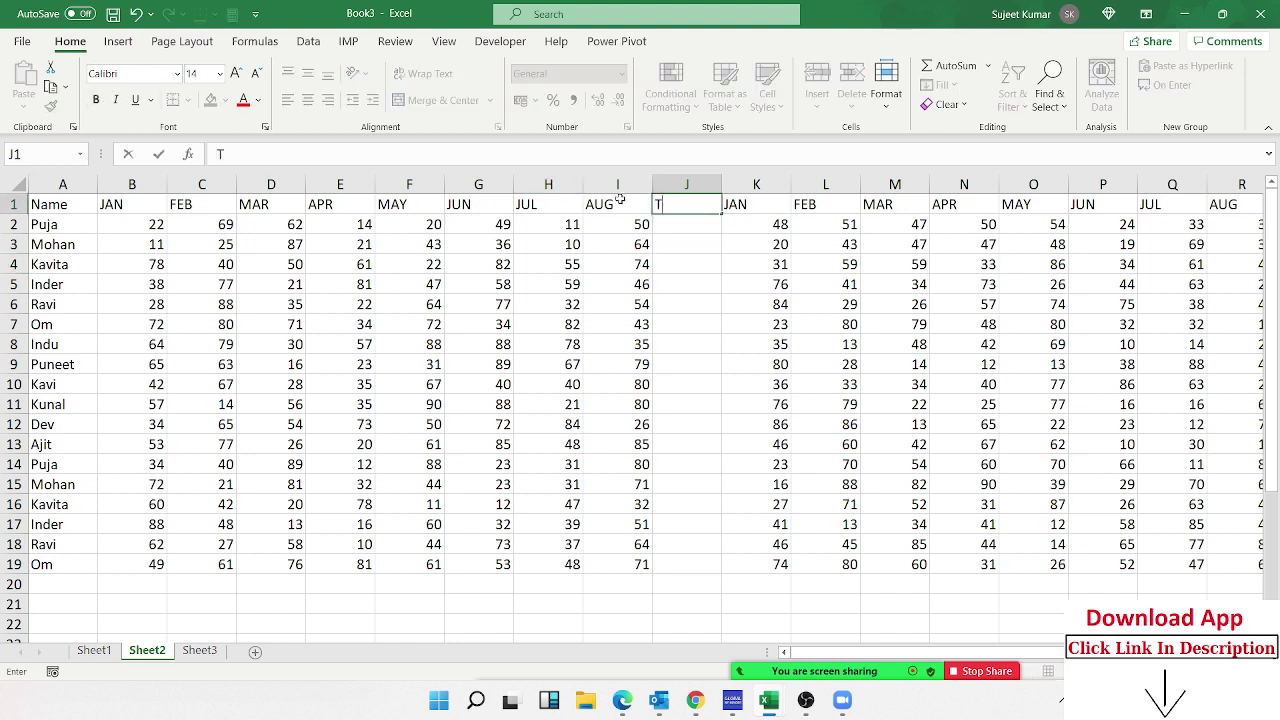
text(arget)
key(Return)
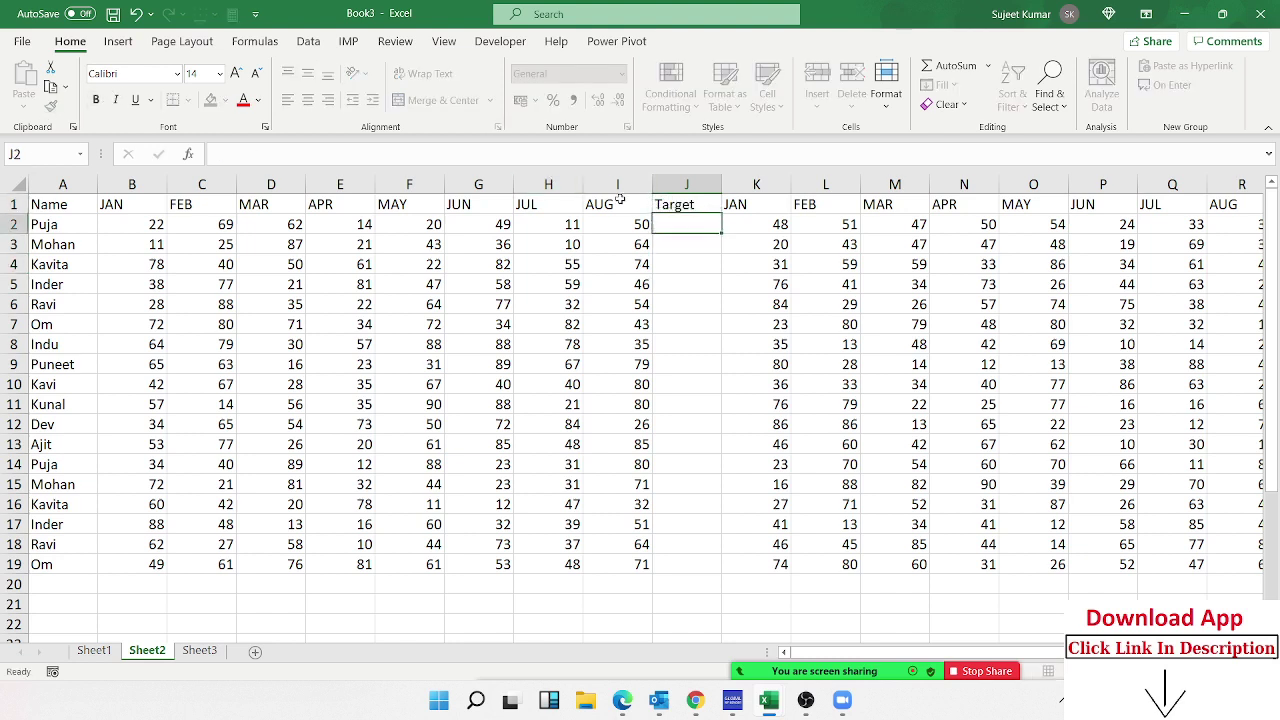
key(Left)
key(ctrl+Left)
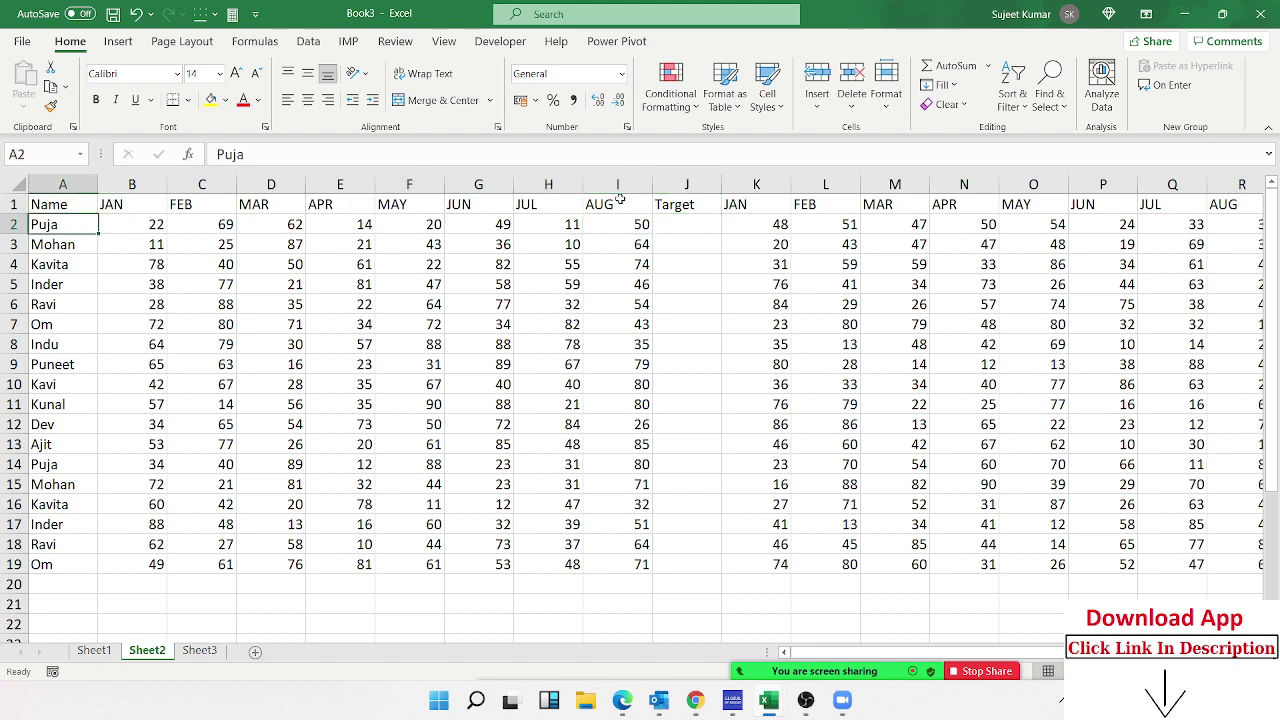
key(ctrl+shift+Right)
key(ctrl+shift+Down)
key(Right)
key(Right)
key(Right)
key(Right)
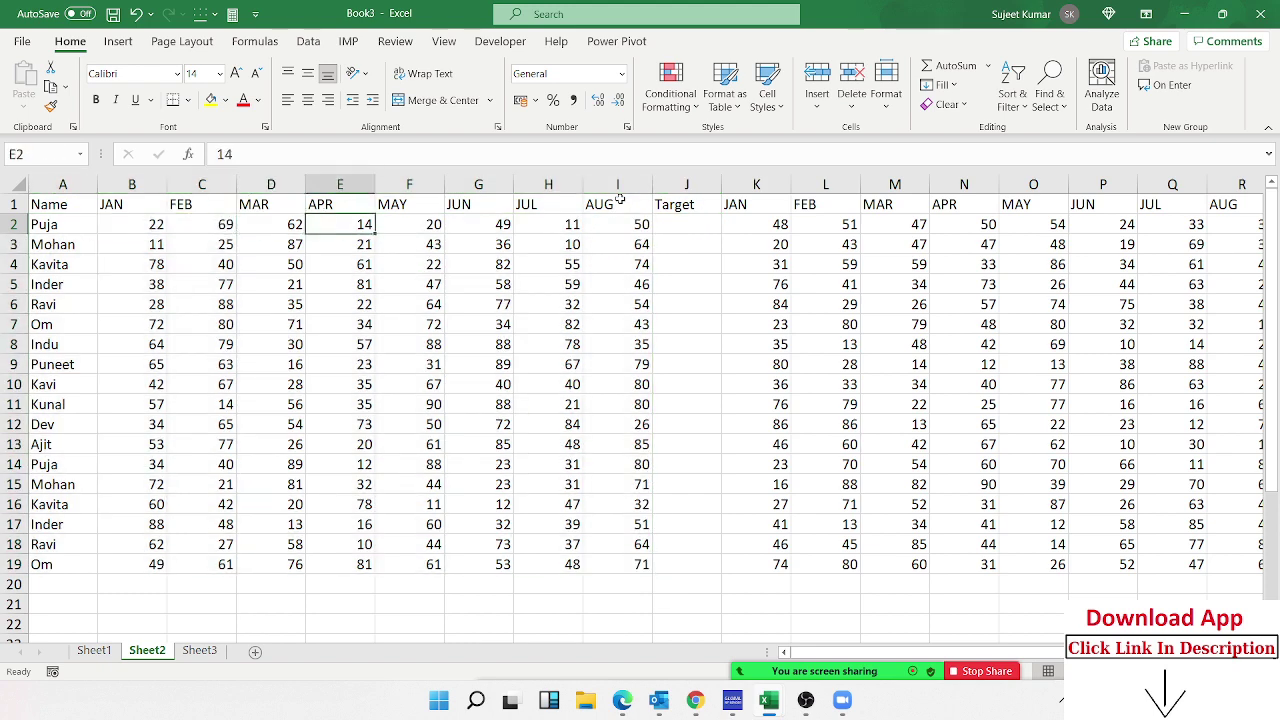
key(Right)
key(Right)
key(Right)
key(Right)
key(Right)
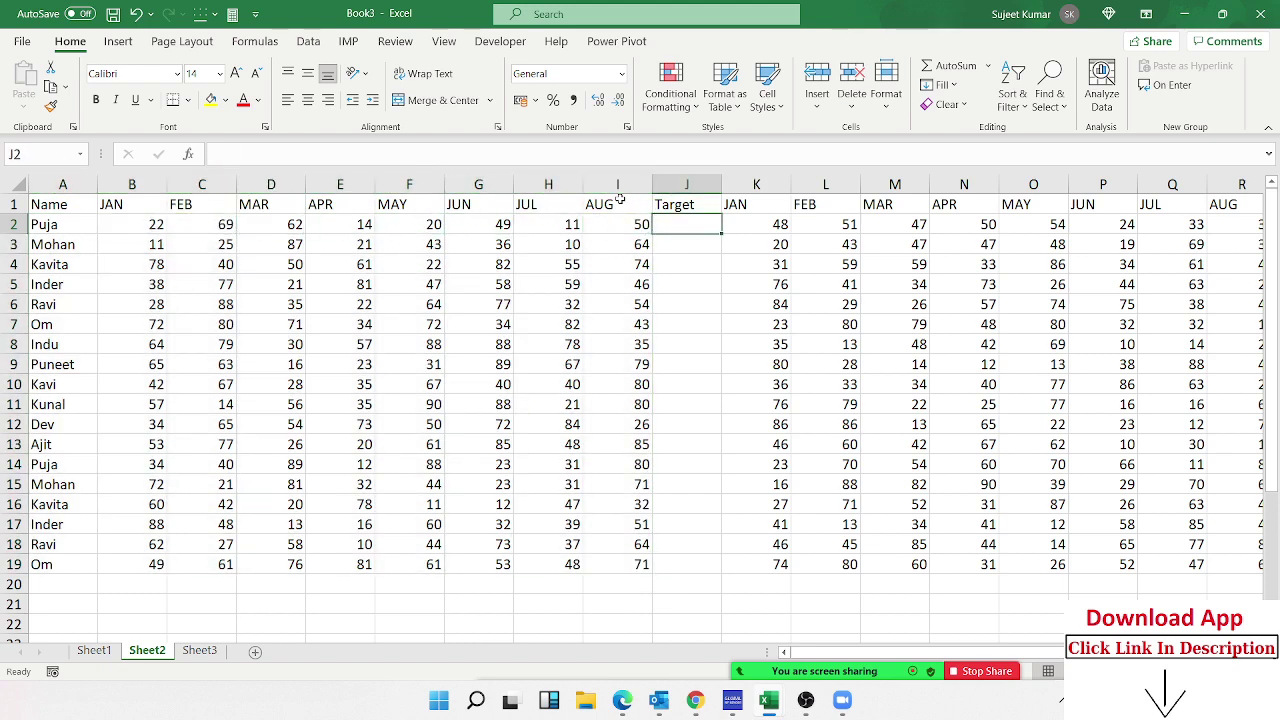
key(Left)
key(ctrl+Left)
key(Right)
key(ctrl+shift+Right)
key(ctrl+shift+Down)
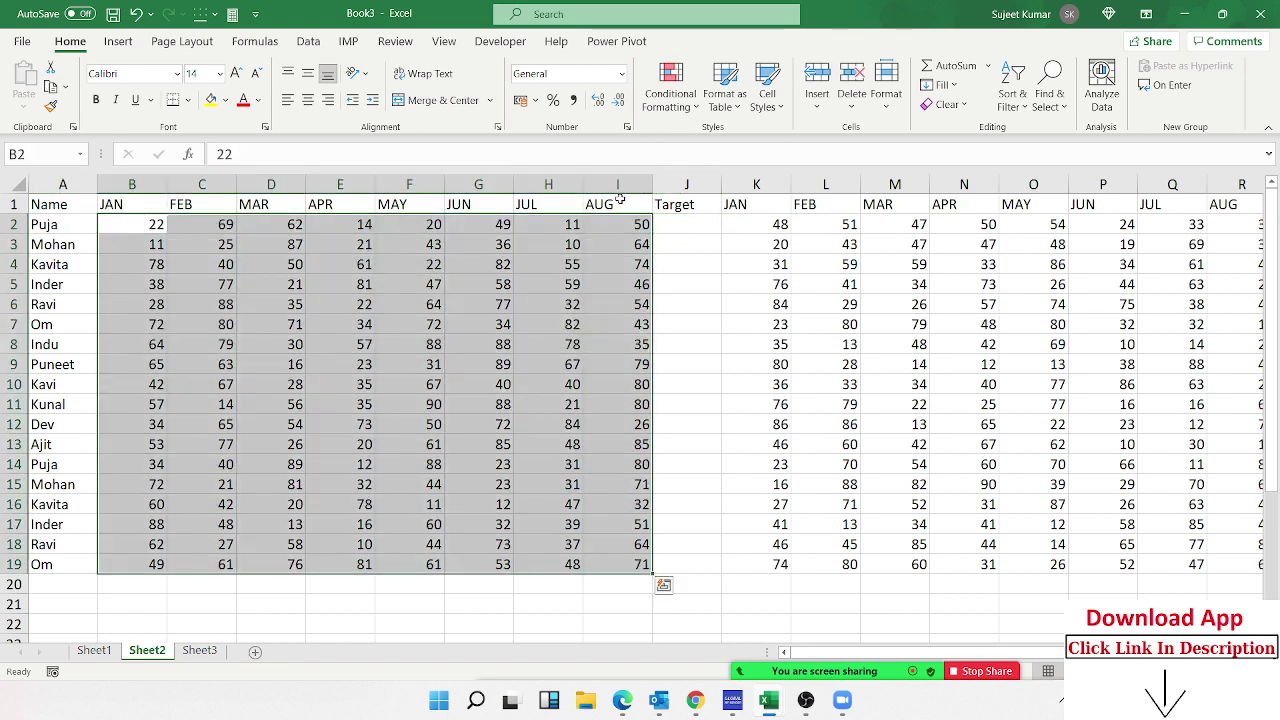
key(Left)
key(Right)
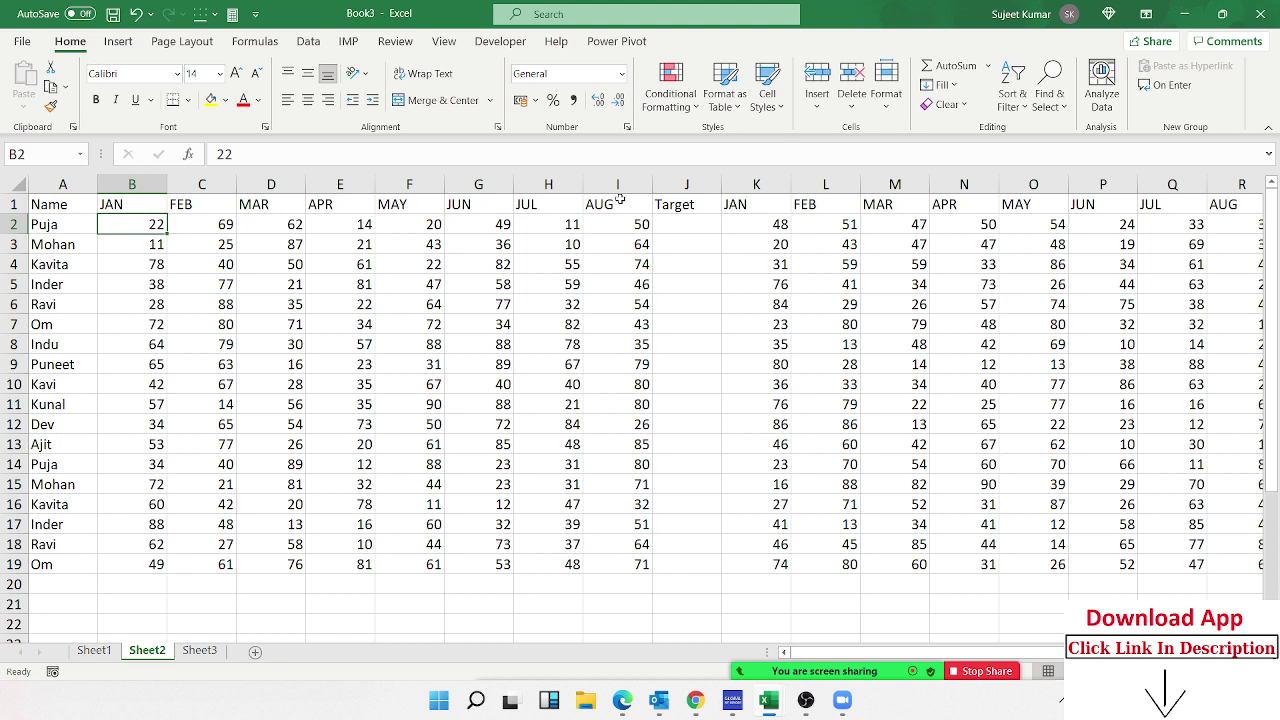
text(48%)
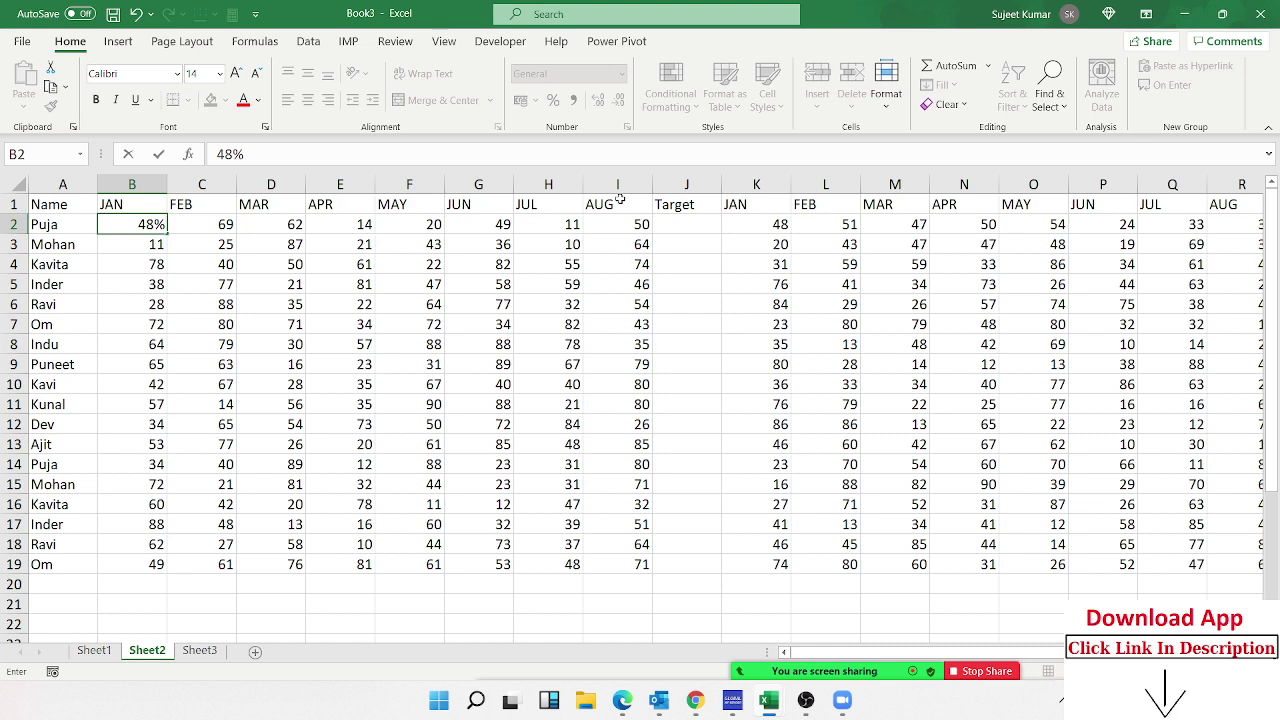
key(Escape)
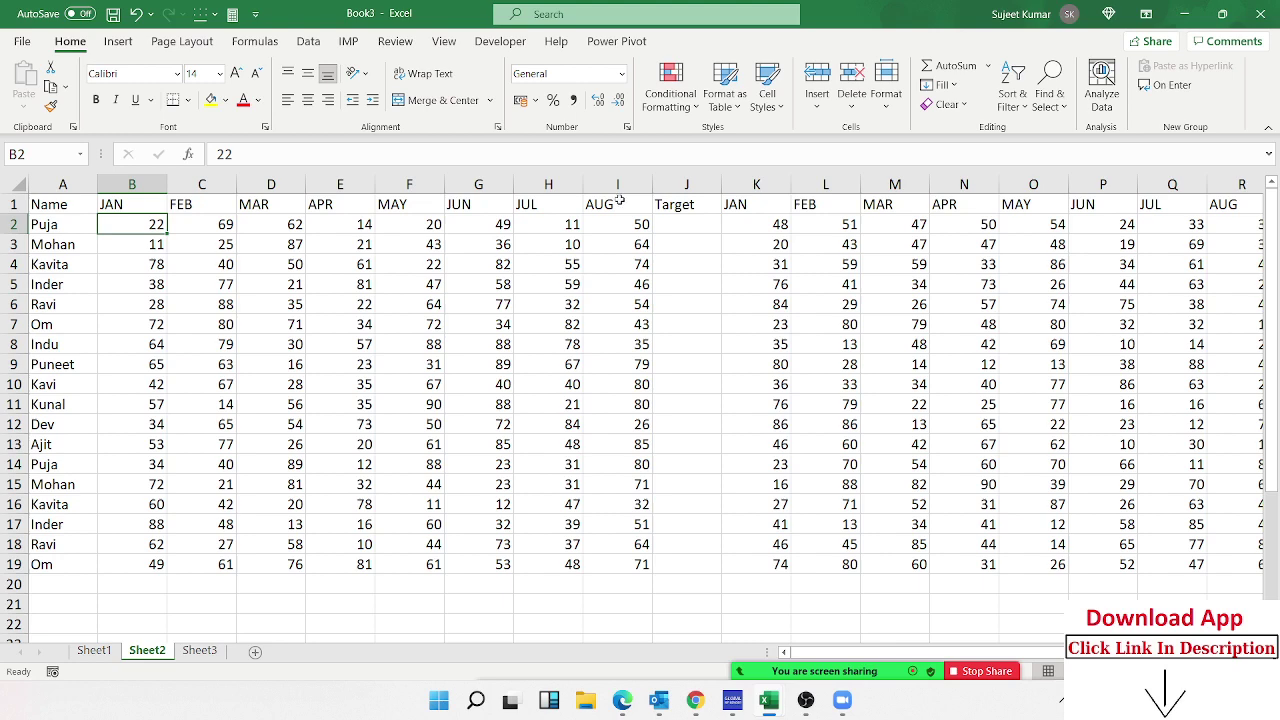
Copy K2:R19 and Paste Special it onto B2 with Divide, making B2 0.458333
click(740, 223)
key(ctrl+shift+Right)
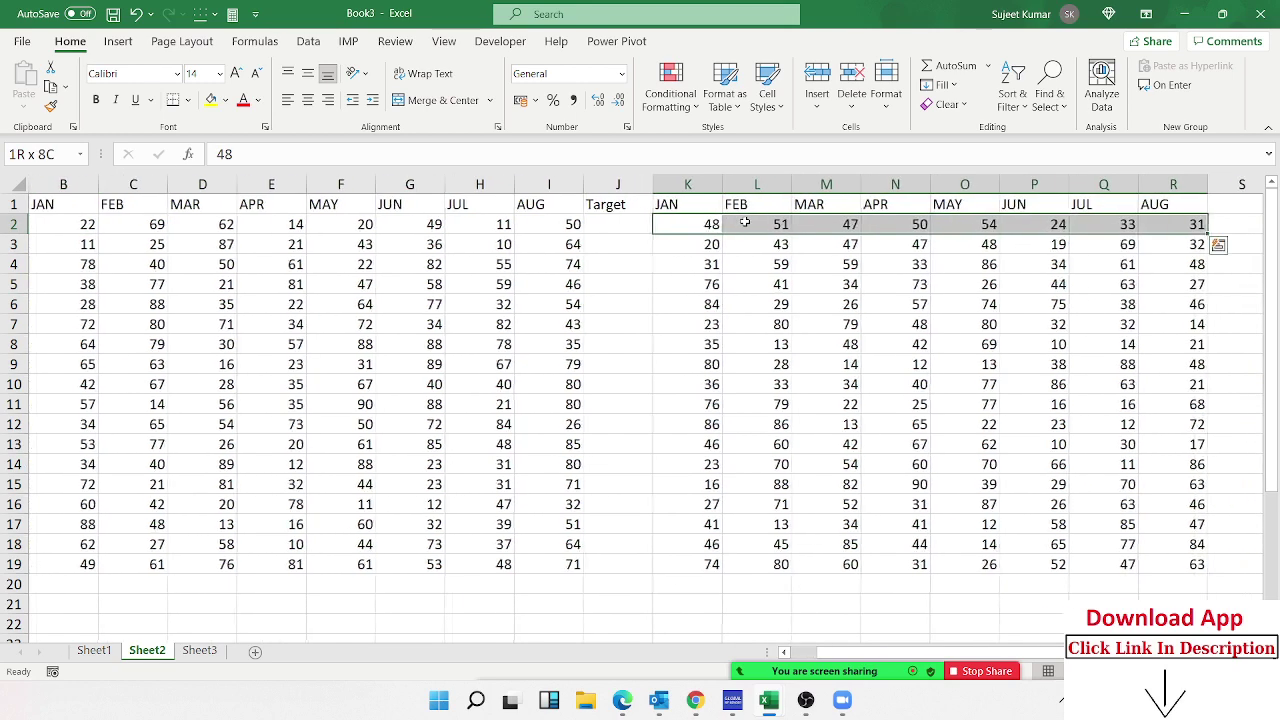
key(ctrl+shift+Down)
key(ctrl+c)
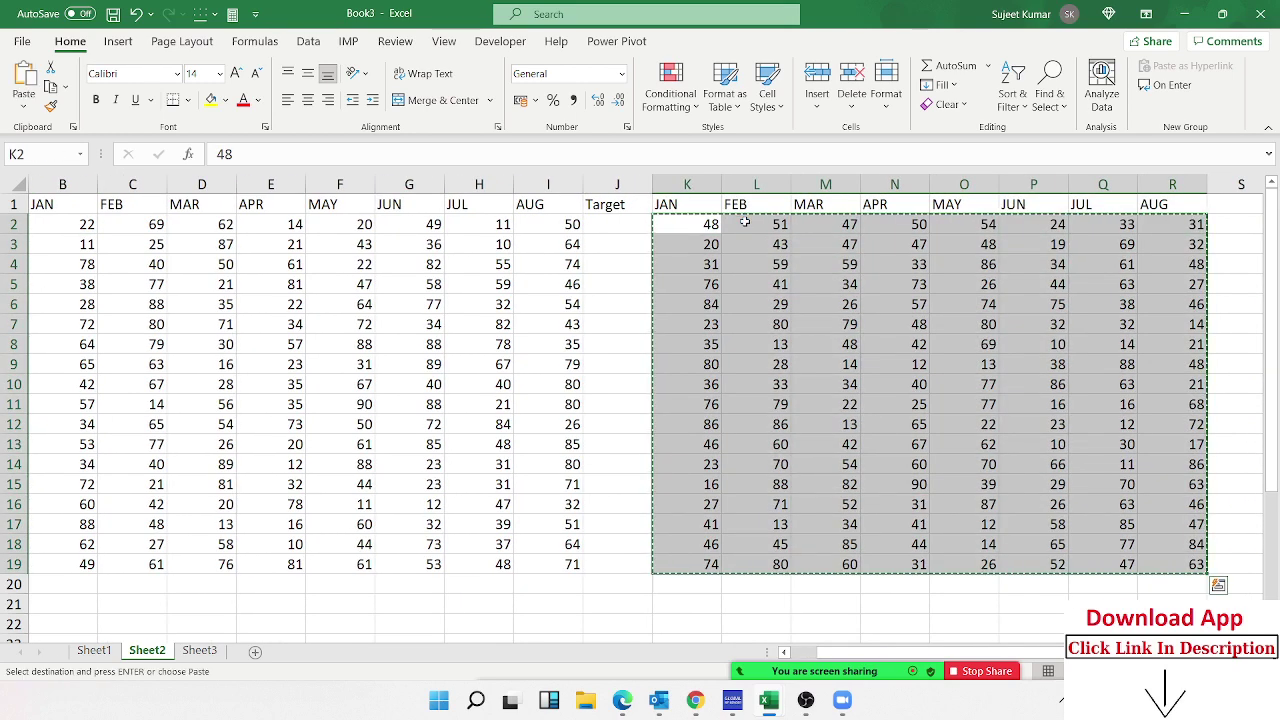
key(ctrl+Left)
key(ctrl+Left)
key(Right)
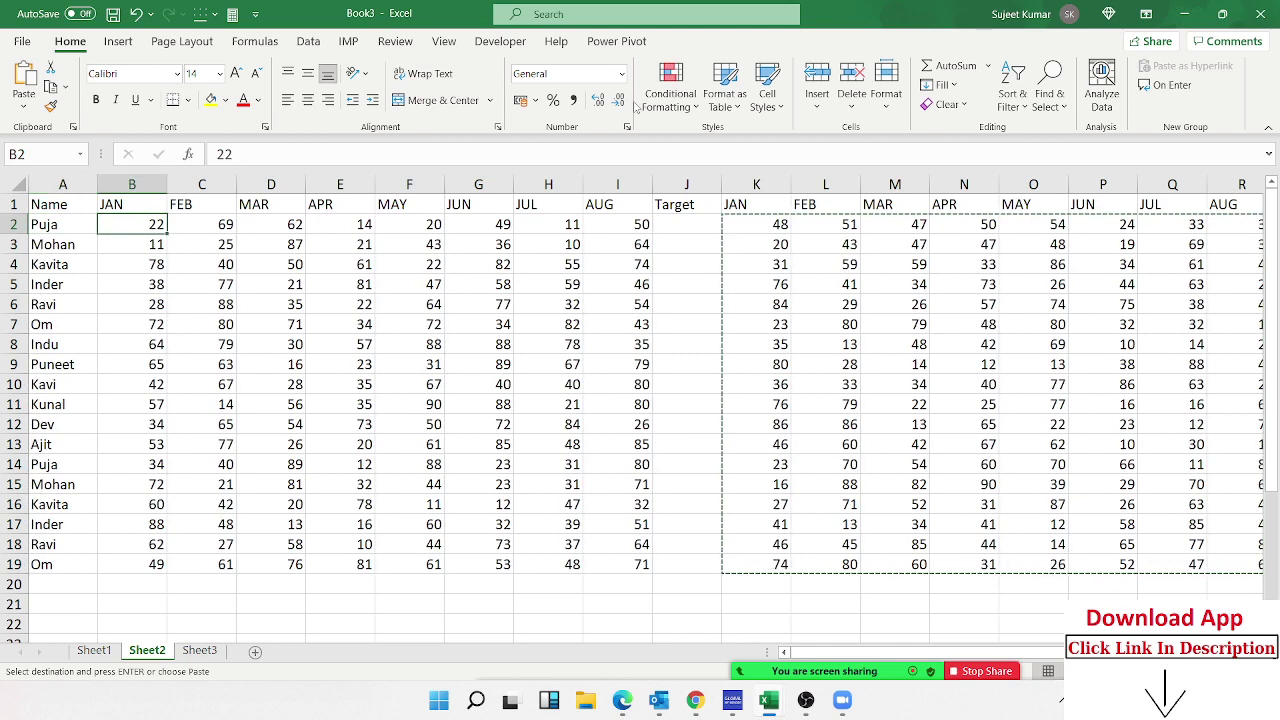
right_click(119, 222)
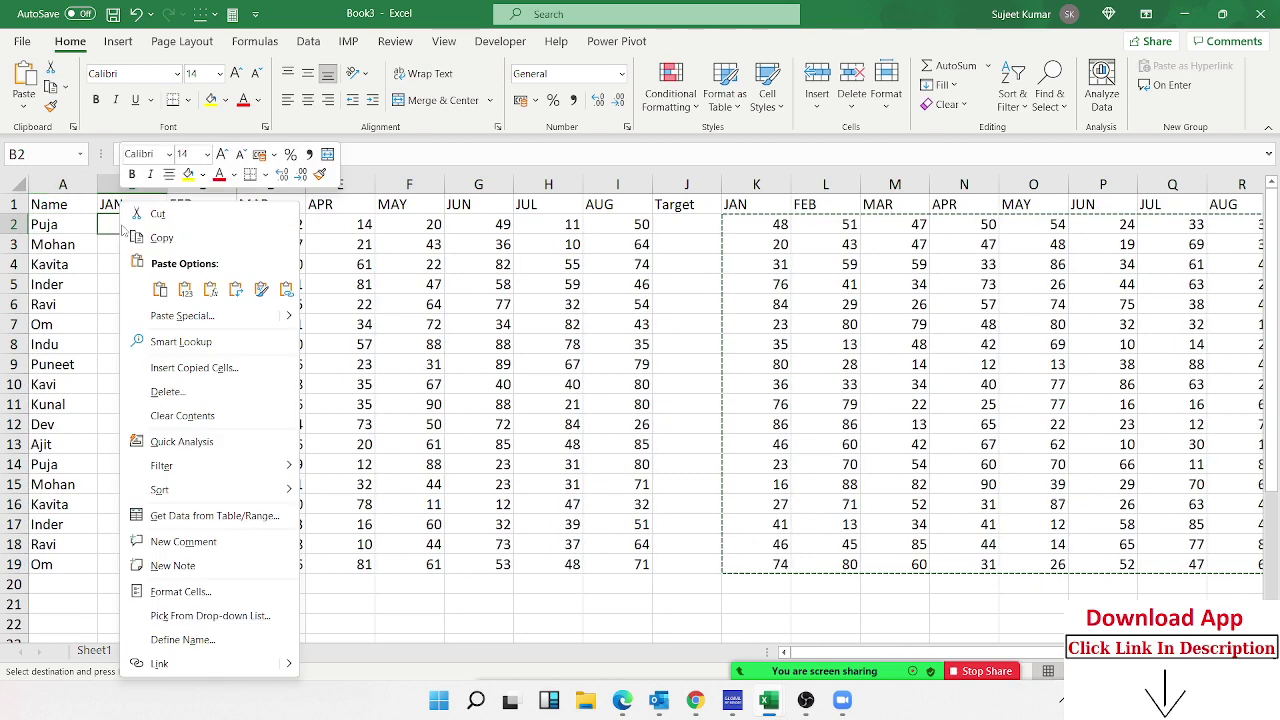
click(185, 316)
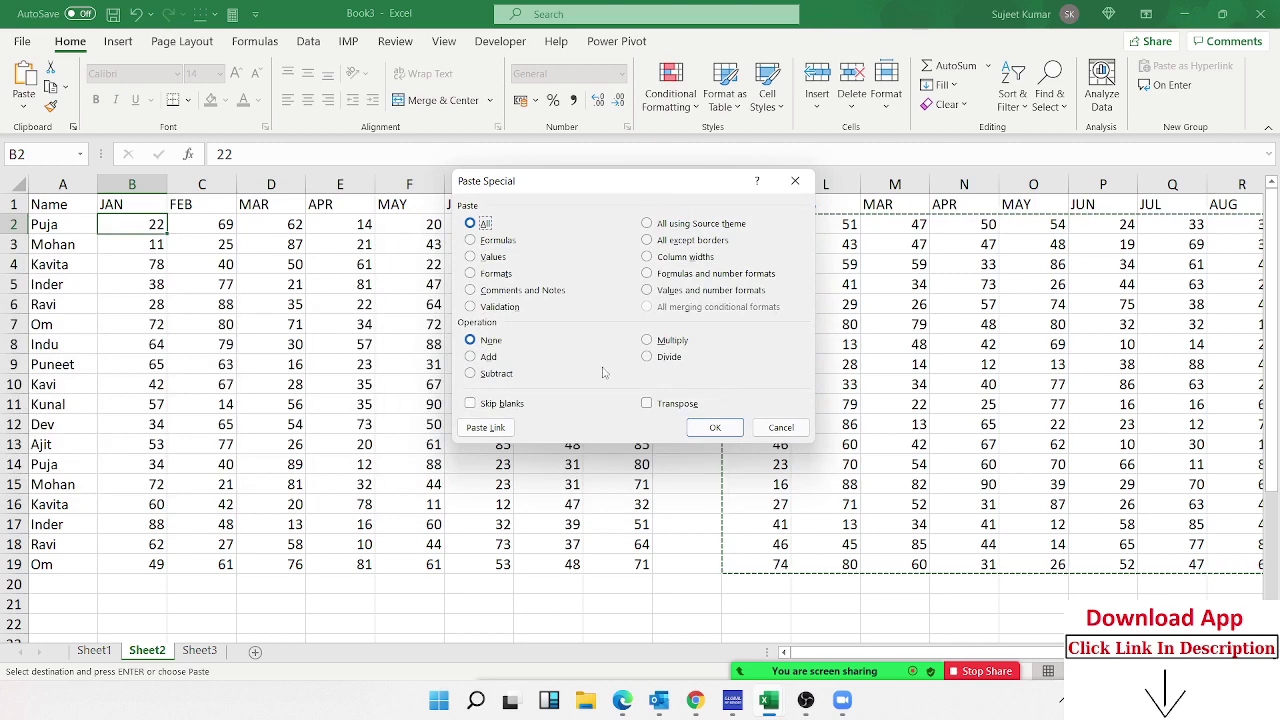
click(648, 357)
drag(627, 190, 458, 376)
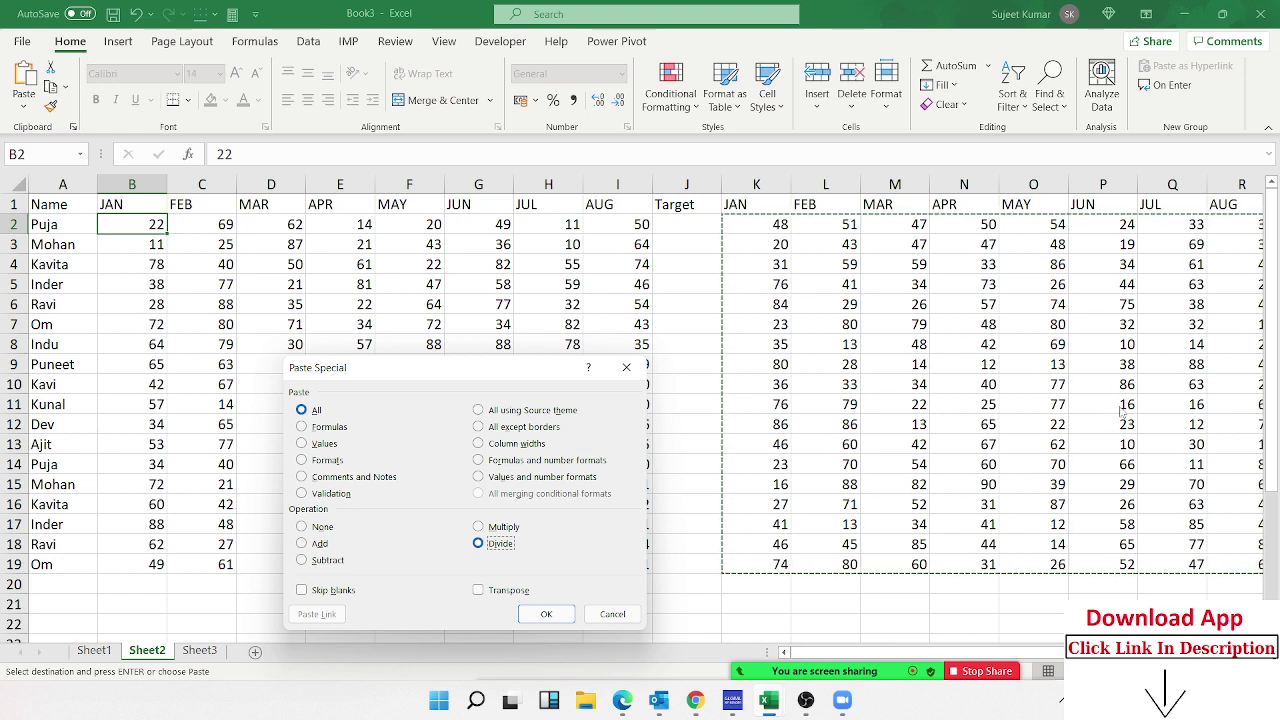
click(567, 615)
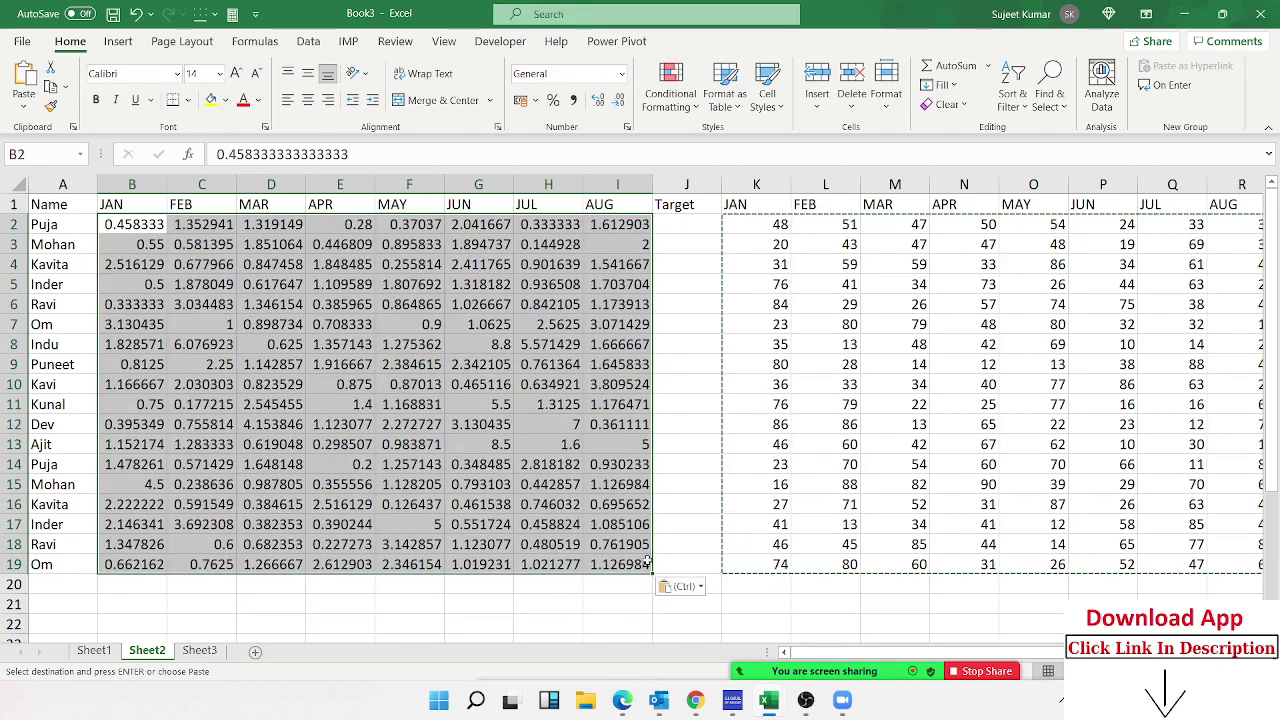
Apply Percent Style to the divided ratios in B2:I19
click(555, 103)
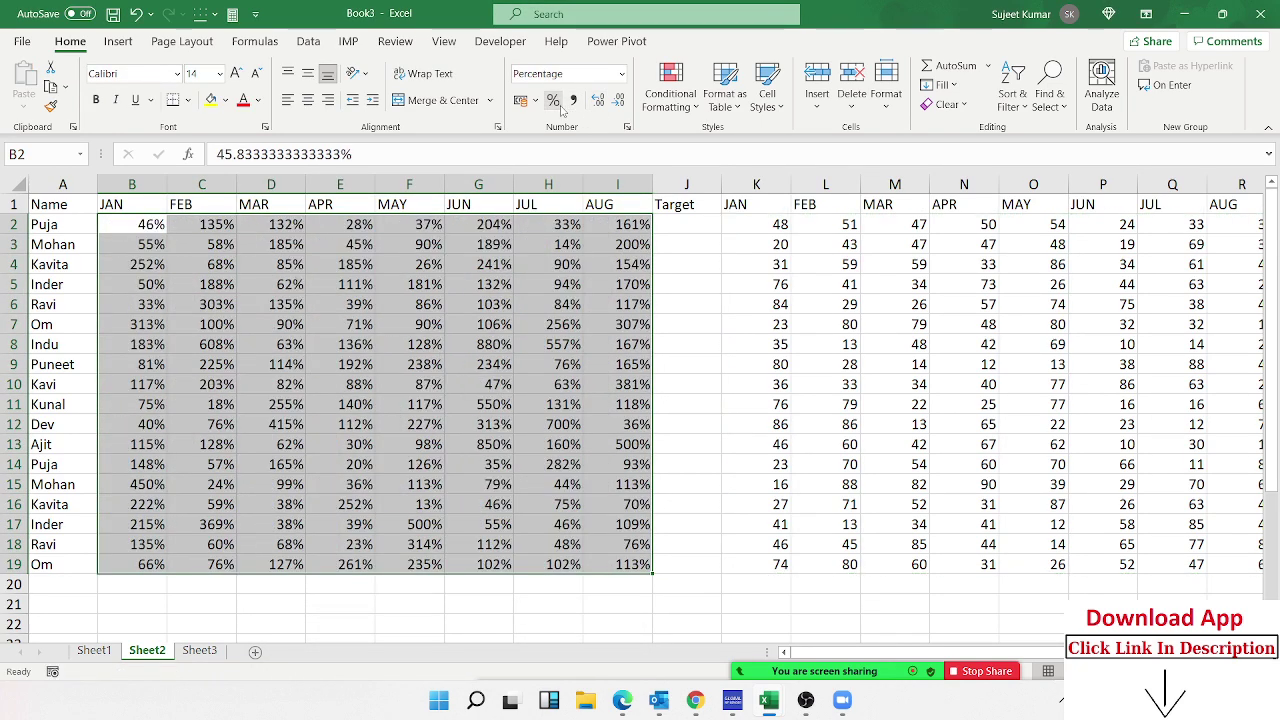
mouse_move(822, 631)
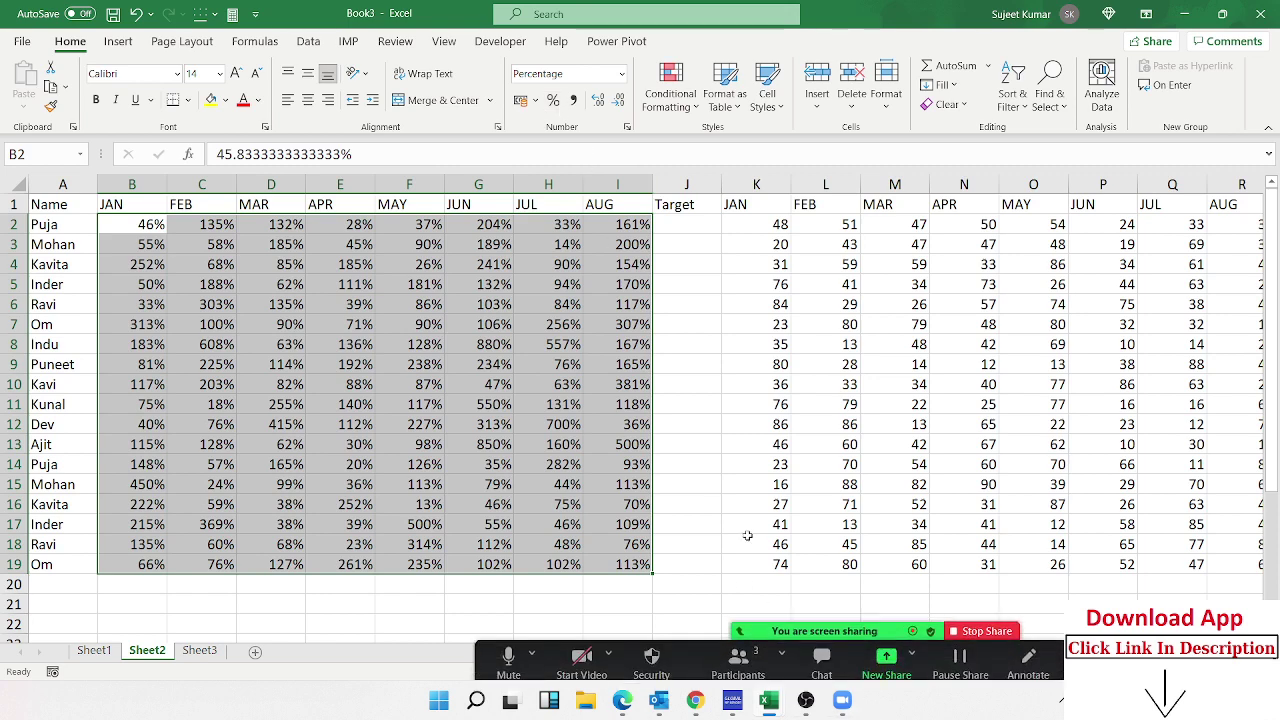
click(752, 638)
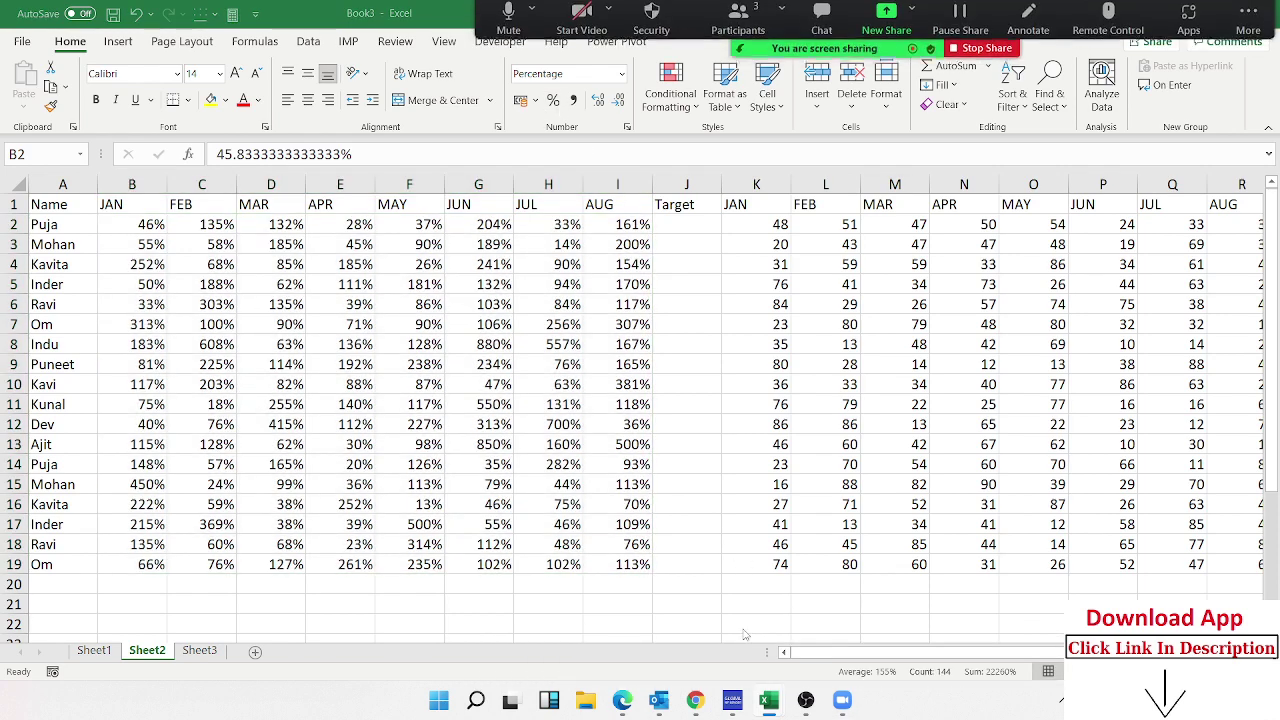
click(826, 658)
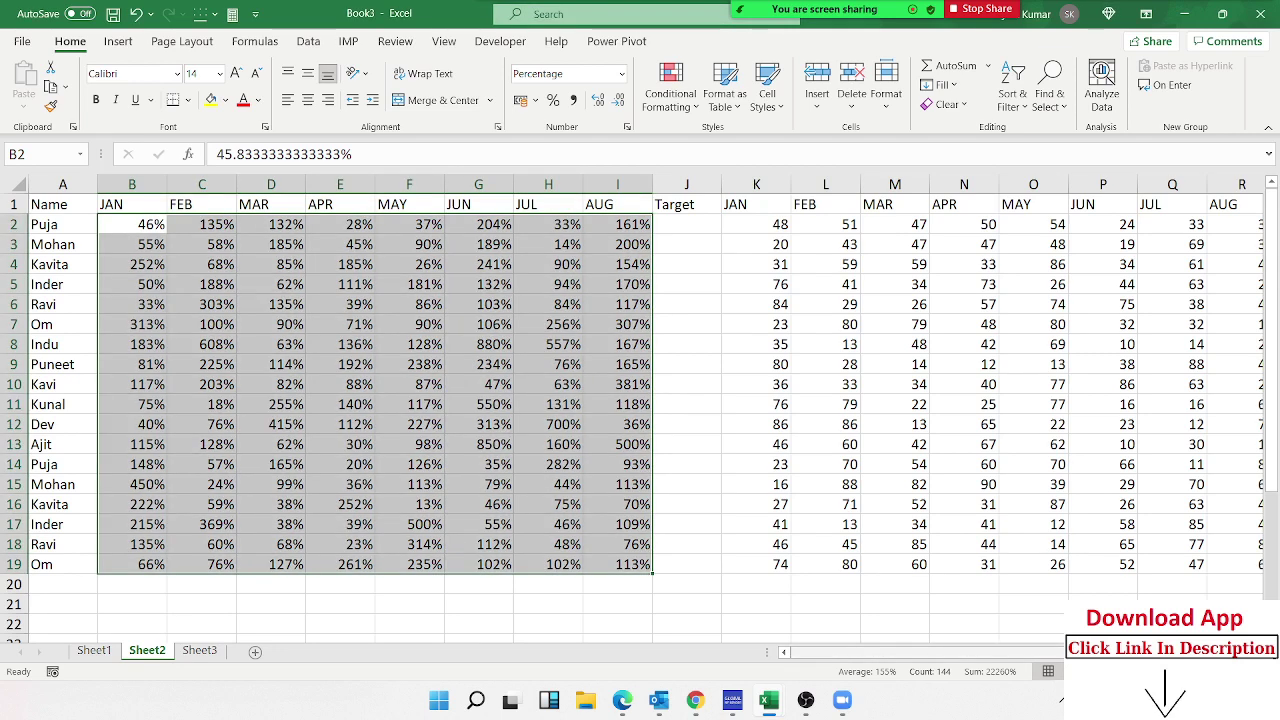
scroll(920, 651, right, 1)
scroll(920, 651, left, 1)
Undo the percent formatting and division, then enter =RANDBETWEEN(10,90) in B2
key(ctrl+z)
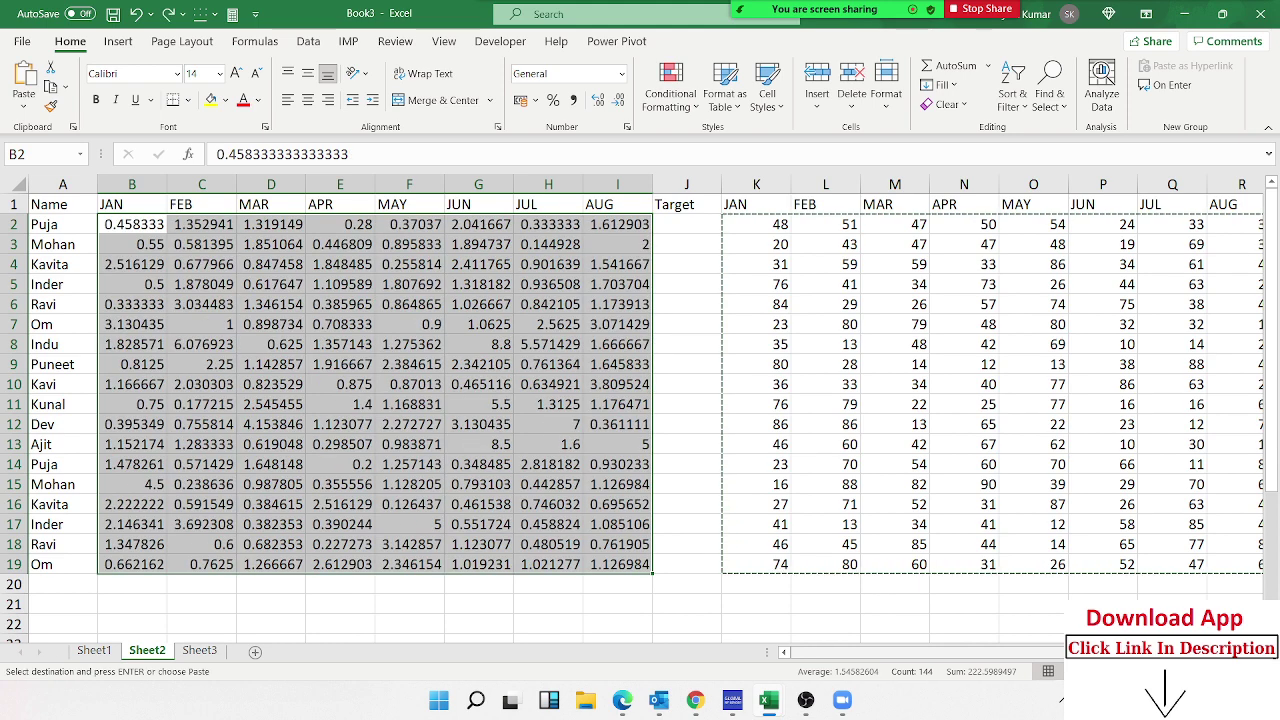
key(ctrl+z)
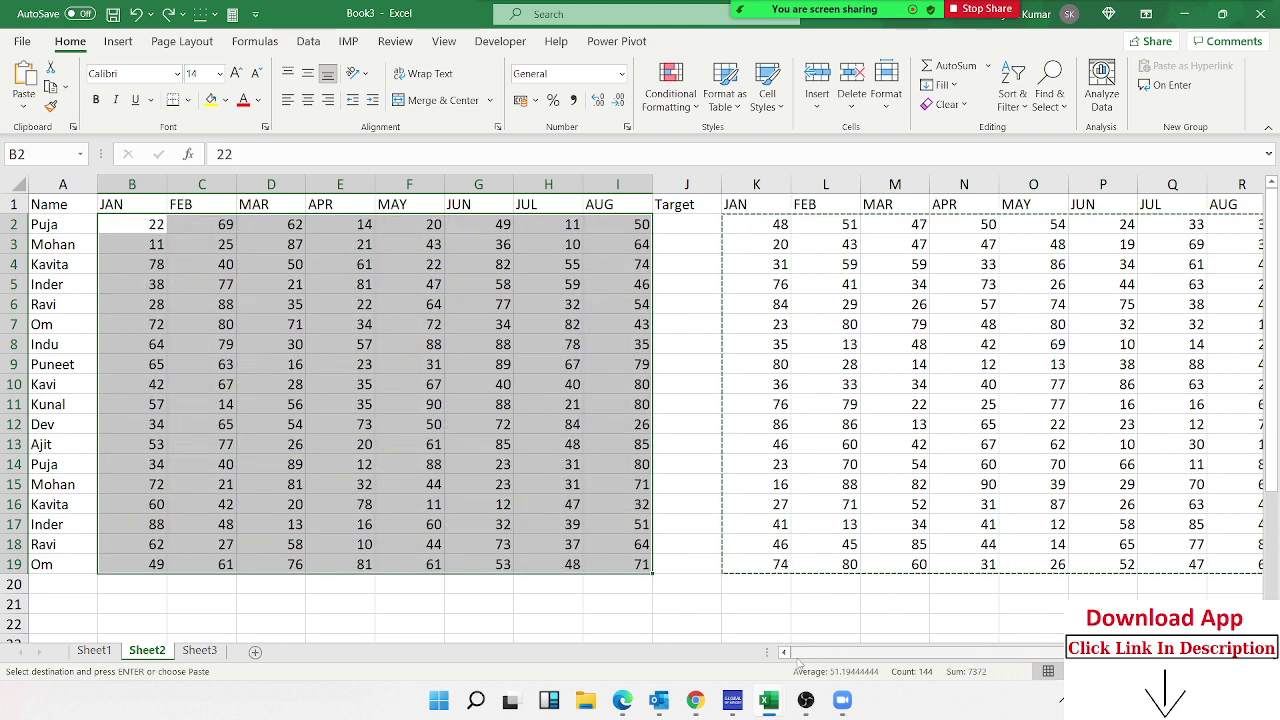
click(145, 222)
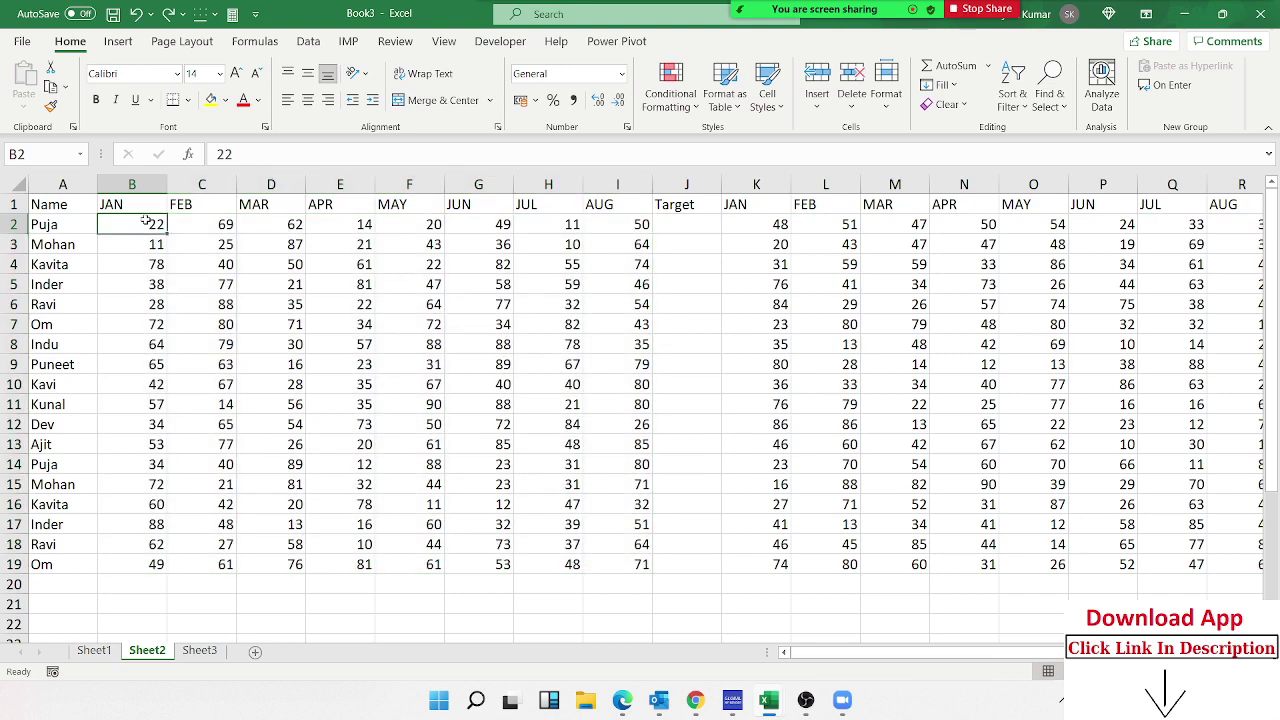
text(=ra)
key(Down)
key(Down)
key(Down)
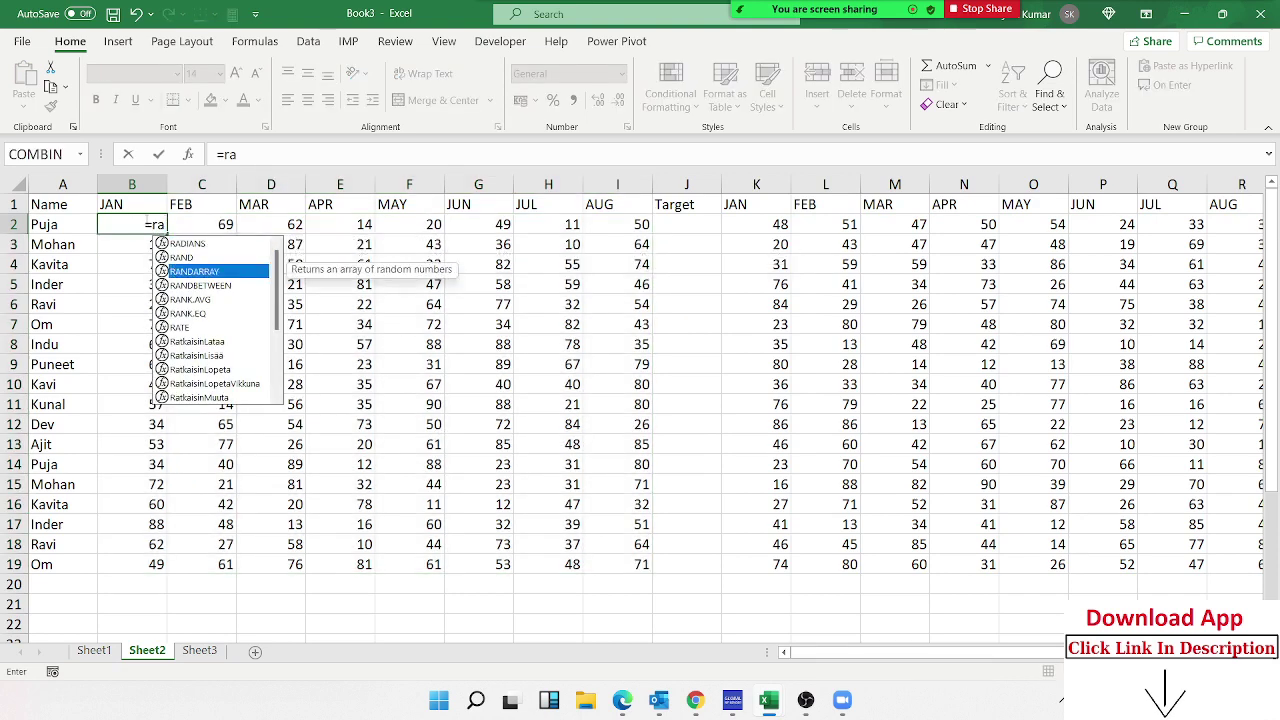
key(Tab)
text(10,9)
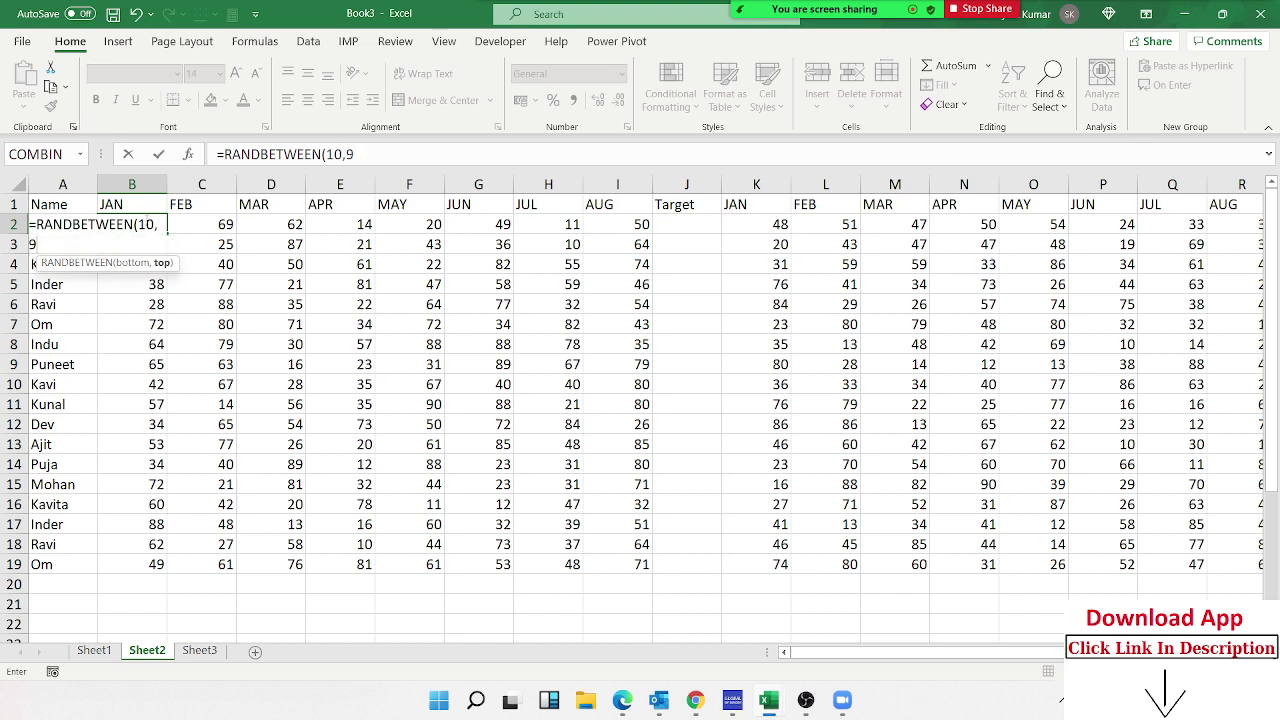
text(0)
key(Return)
click(345, 338)
Select B2:I19 and fill the RANDBETWEEN formula across the whole range
key(Up)
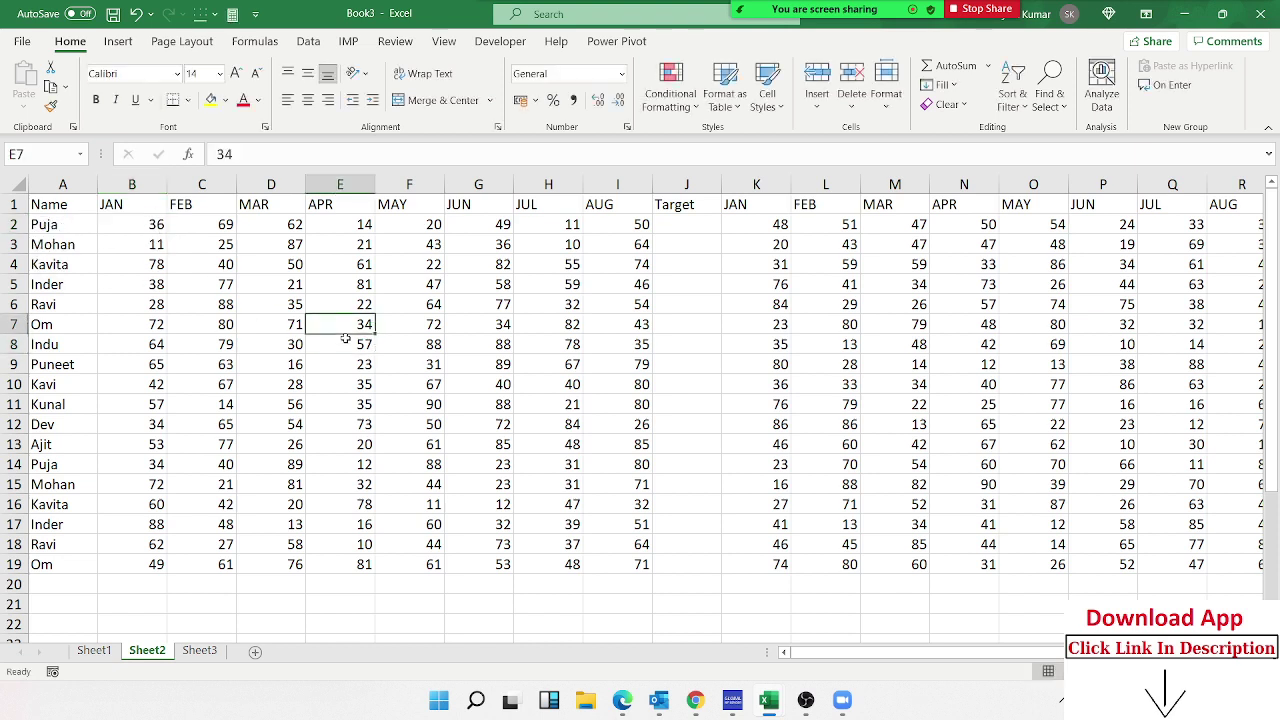
key(Left)
key(Up)
key(Up)
key(Up)
key(Left)
key(Left)
key(Up)
key(Up)
key(ctrl+shift+Right)
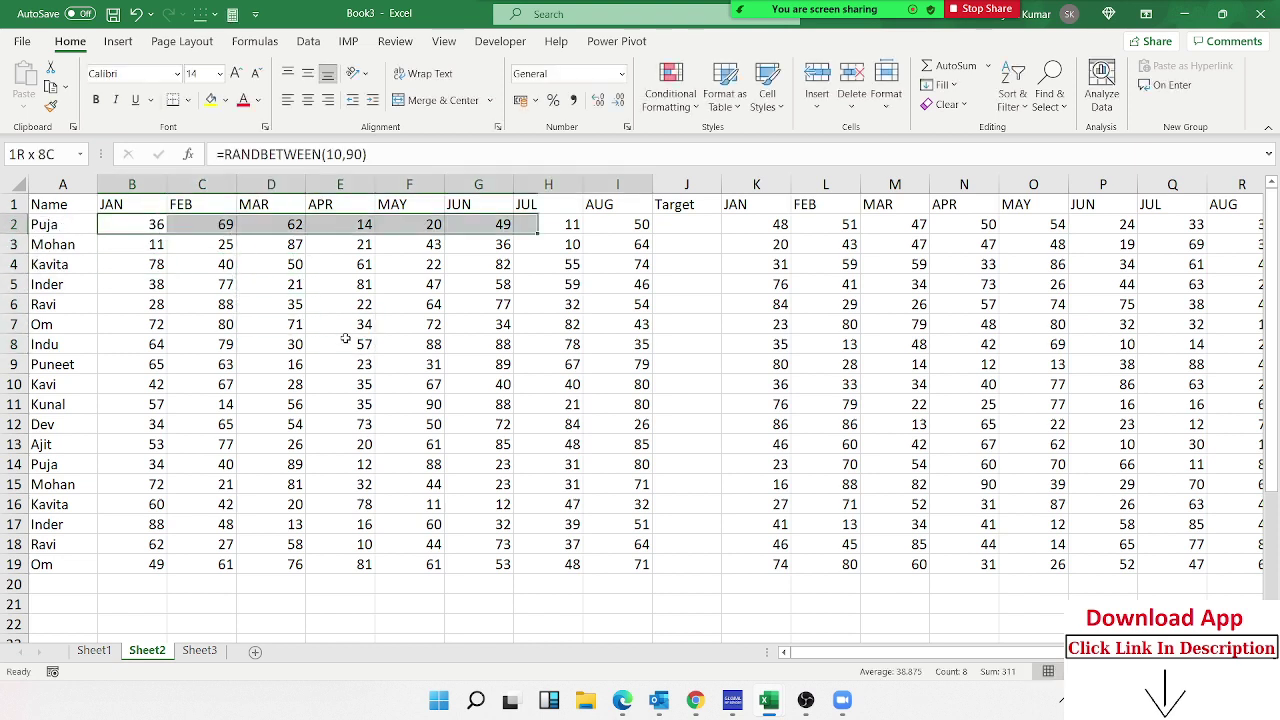
key(ctrl+shift+Down)
key(ctrl+r)
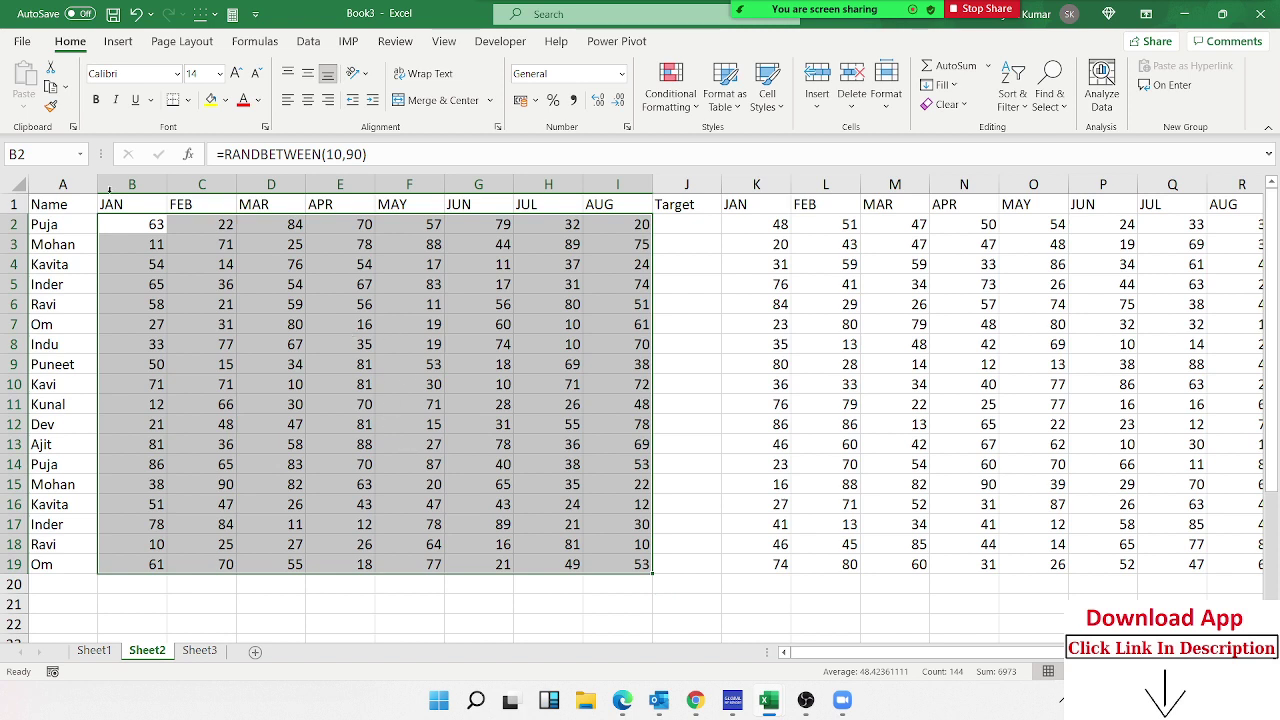
Append /48 to B2's formula and /51 to C2's formula
click(135, 219)
click(501, 157)
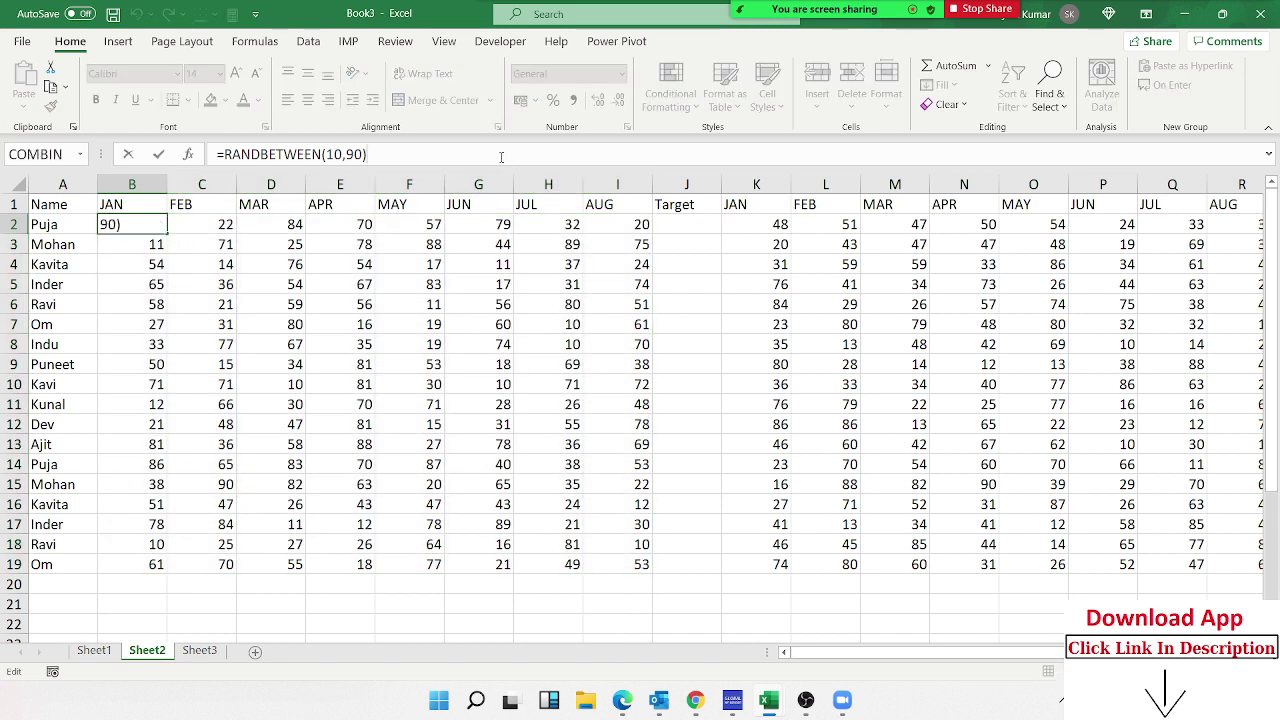
text(/48)
key(Return)
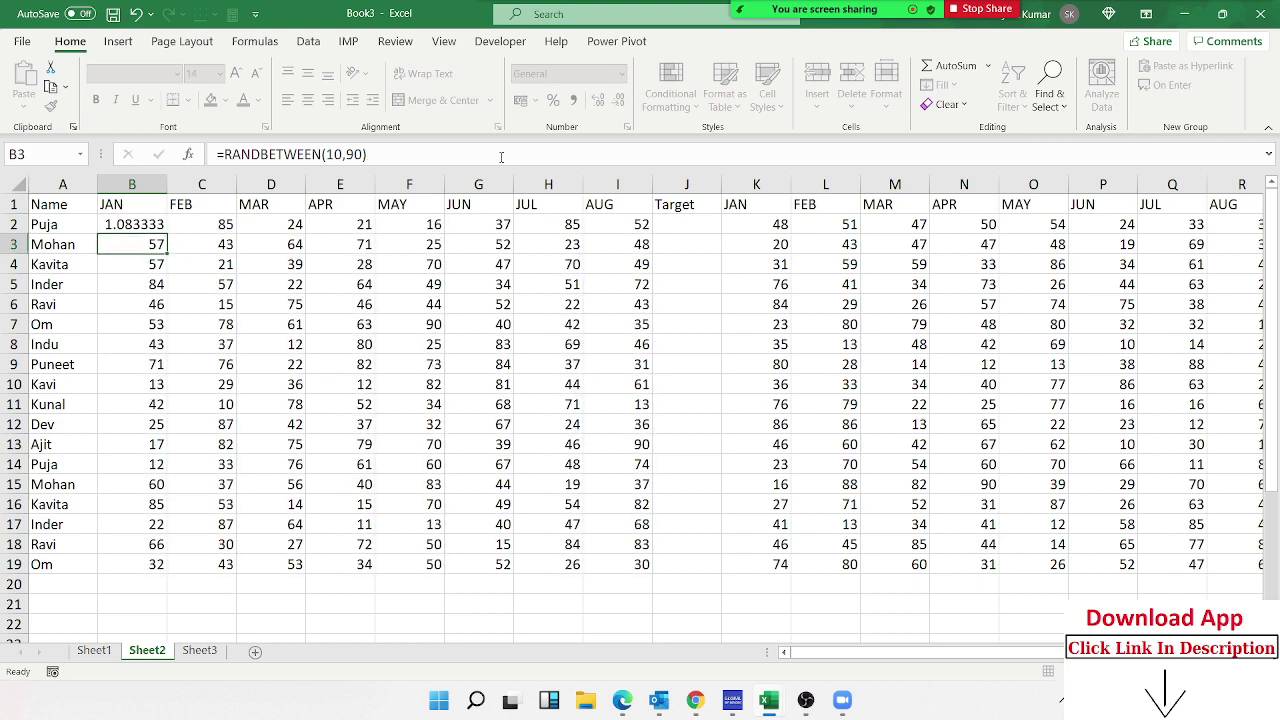
click(196, 224)
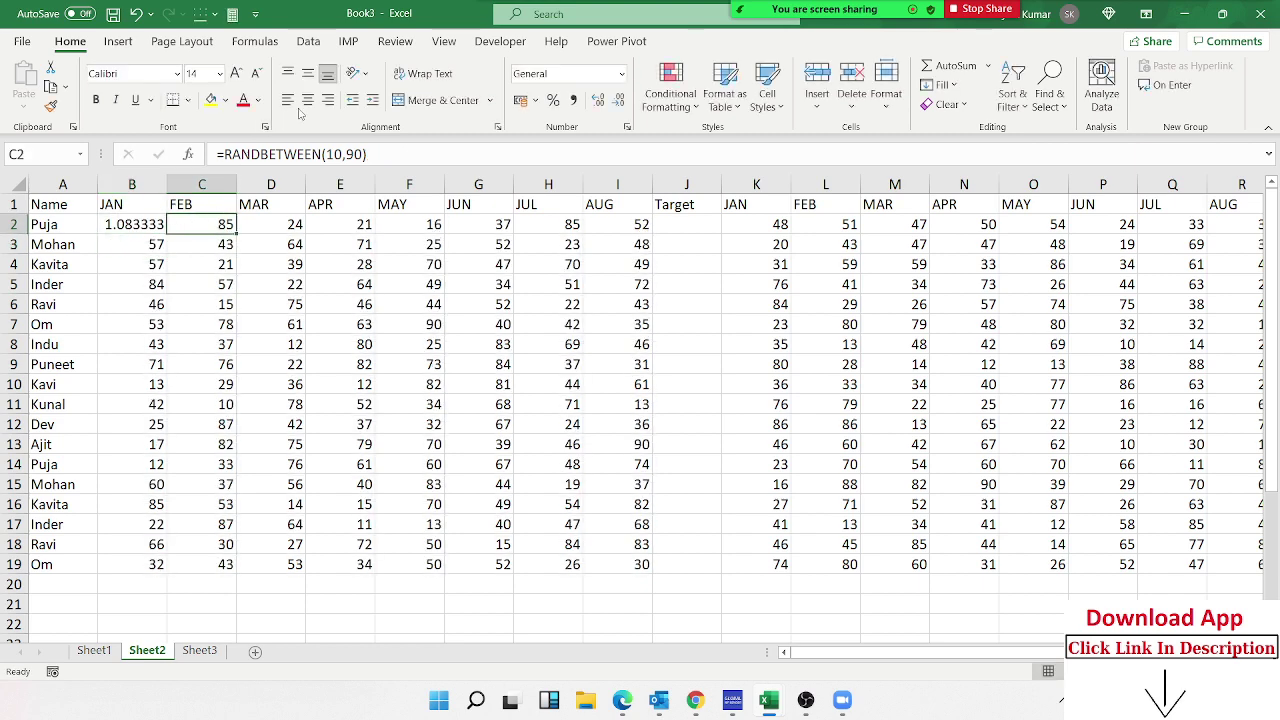
click(380, 152)
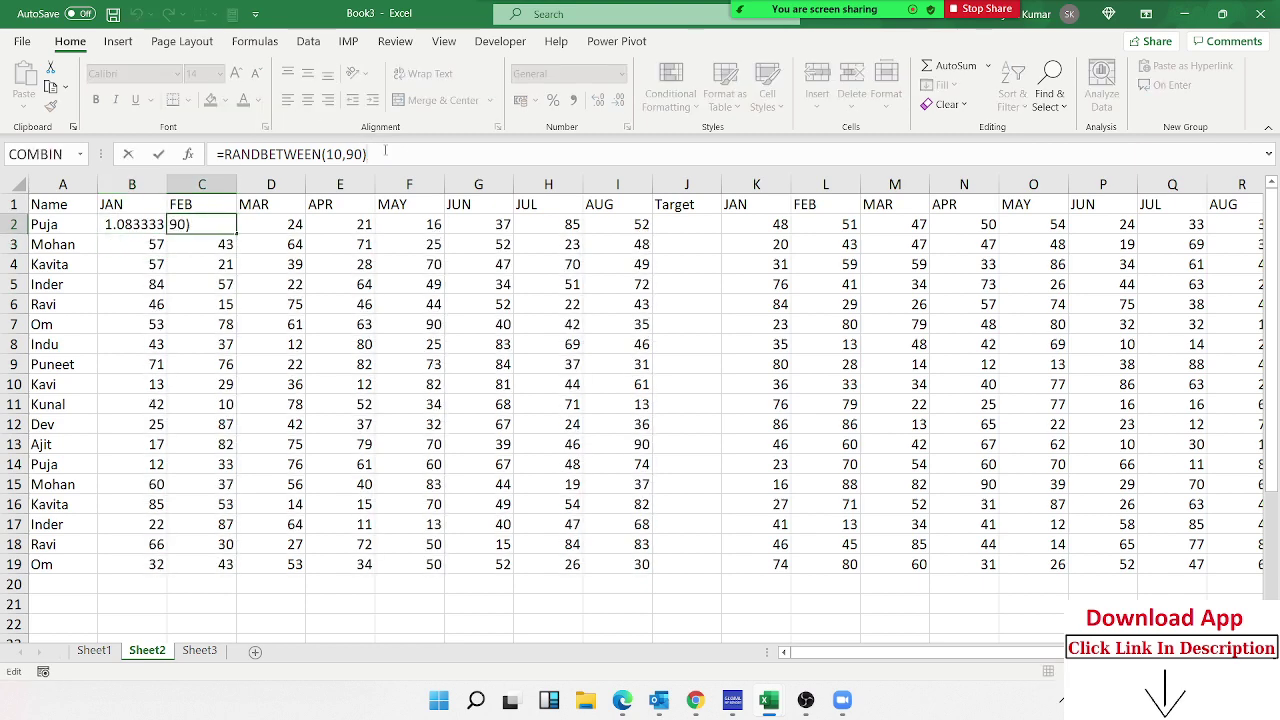
text(/51)
key(Return)
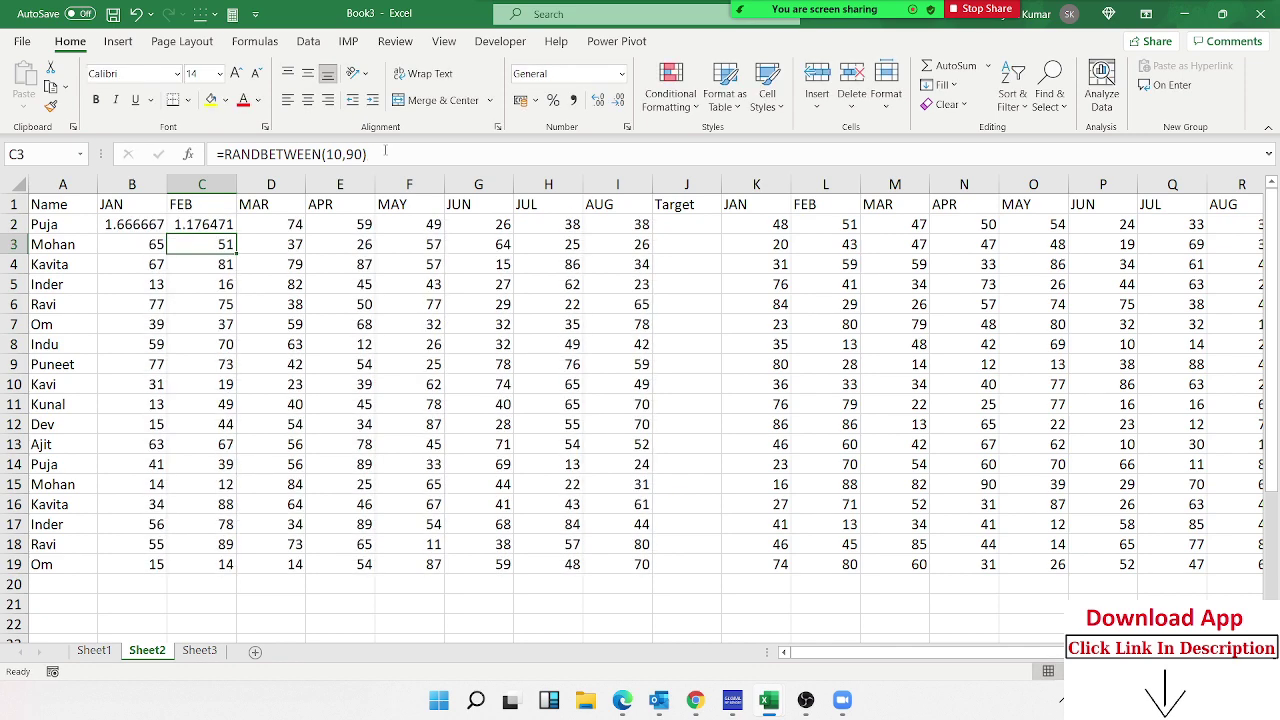
click(203, 226)
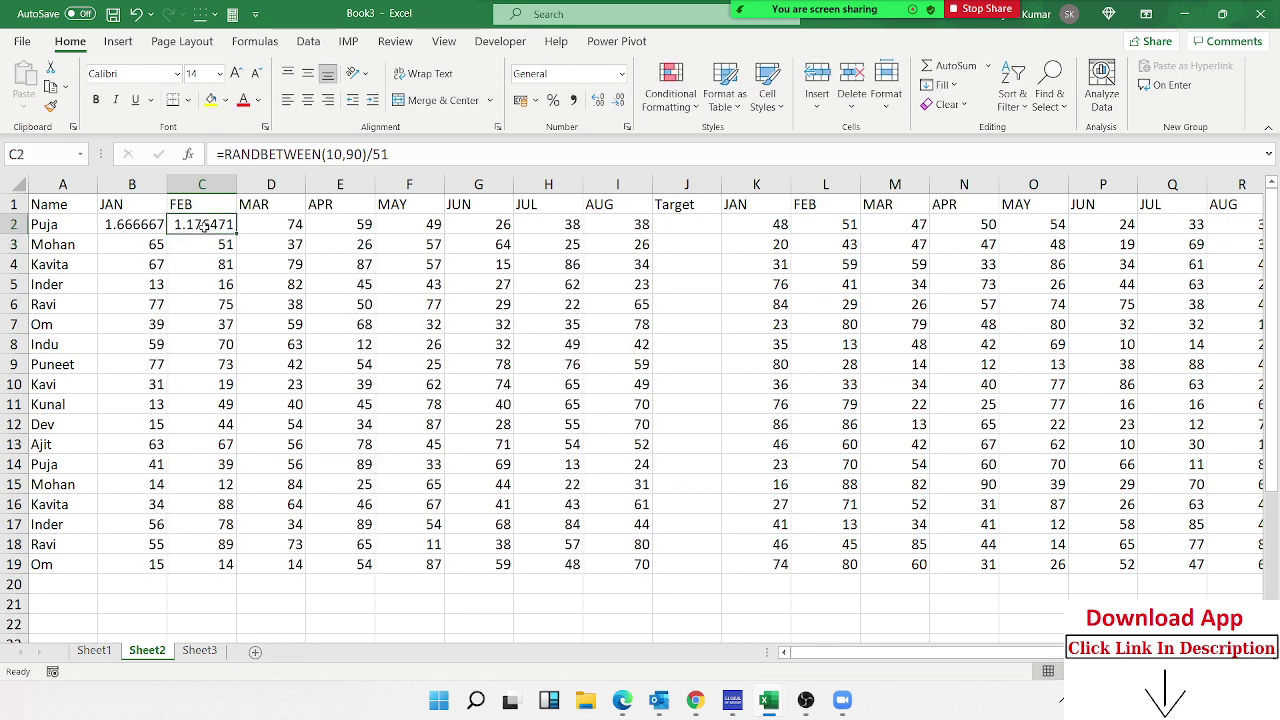
click(143, 231)
Append /20 to B3's formula, then undo the division edits so the cells return to whole numbers
click(141, 244)
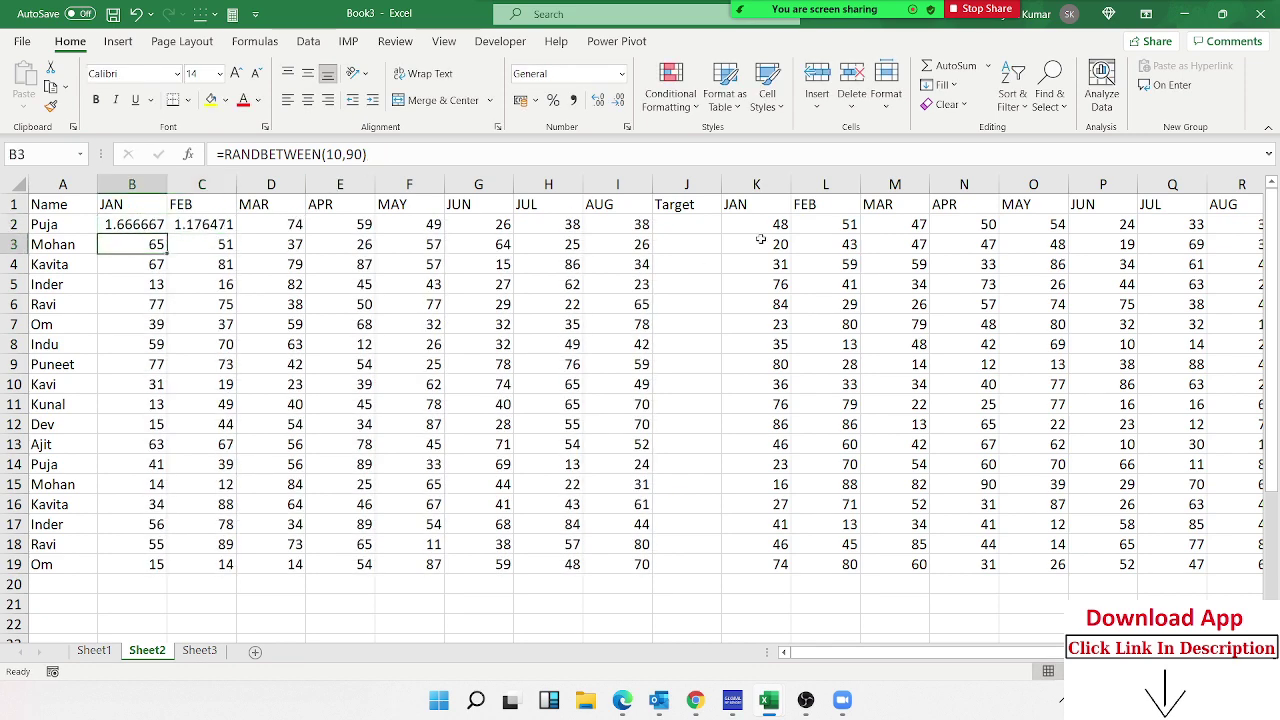
click(417, 157)
text(/)
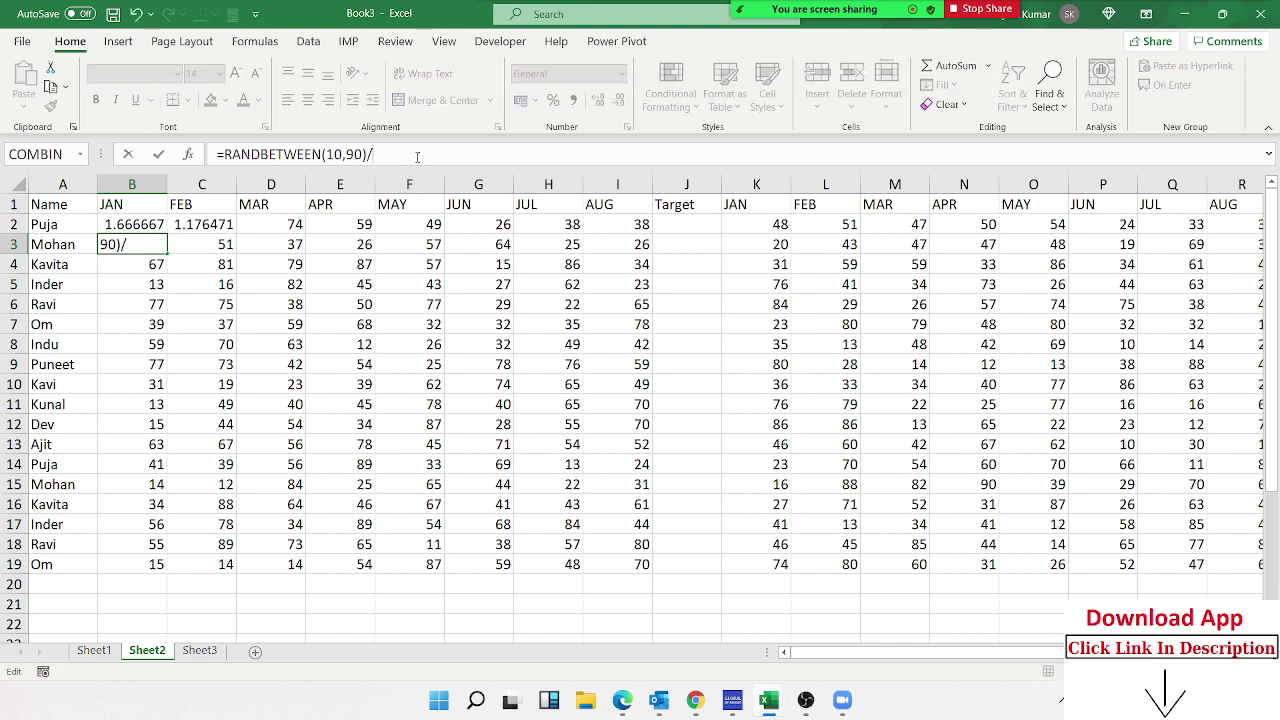
text(20)
key(Return)
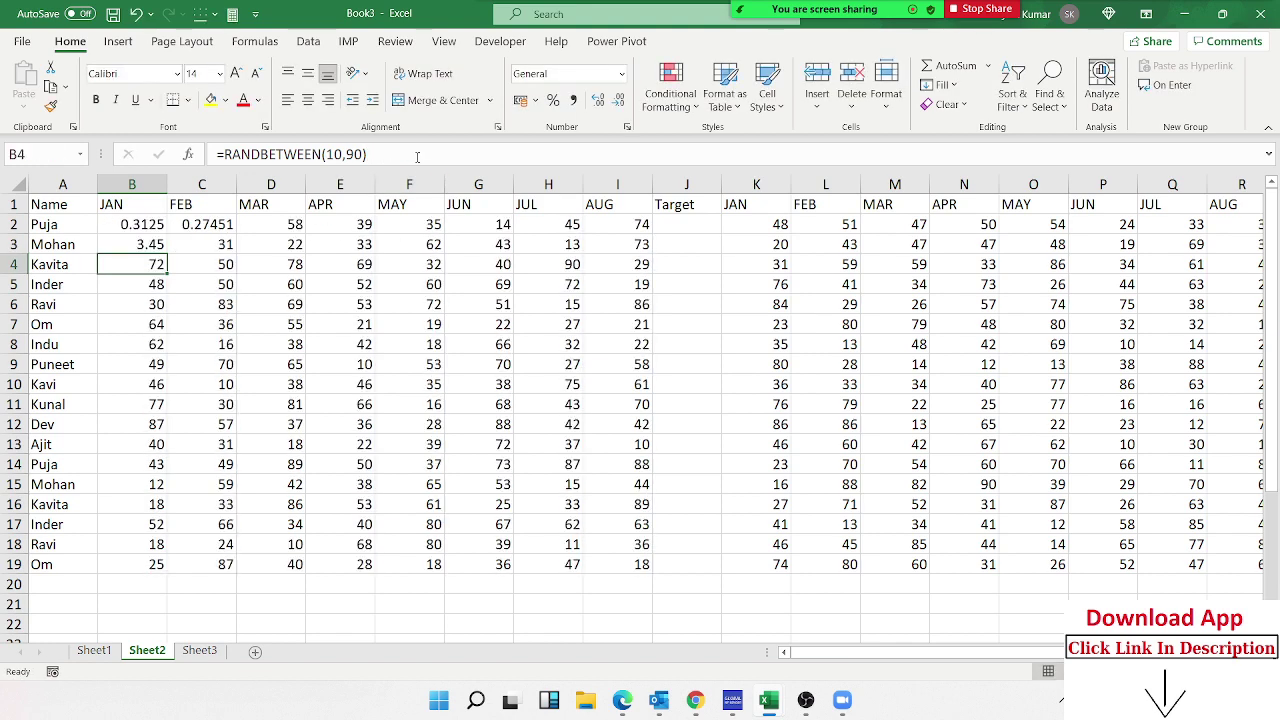
click(130, 240)
key(ctrl+z)
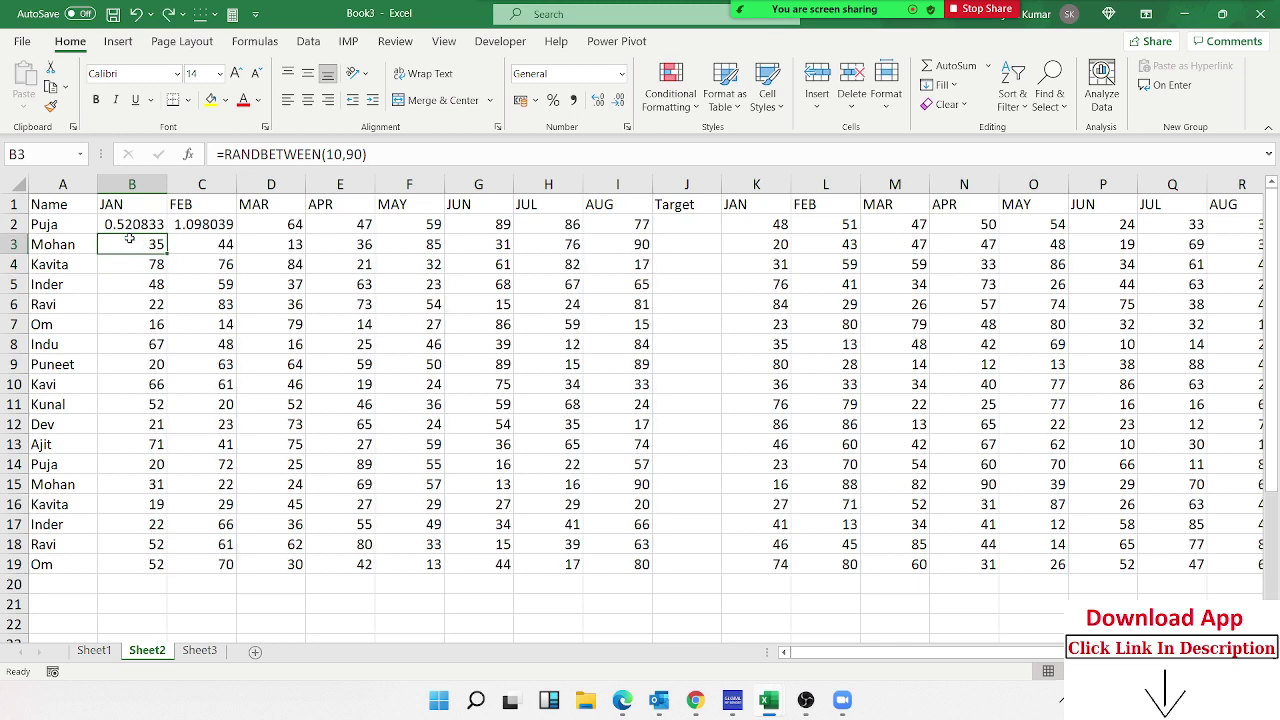
key(ctrl+z)
key(ctrl+z)
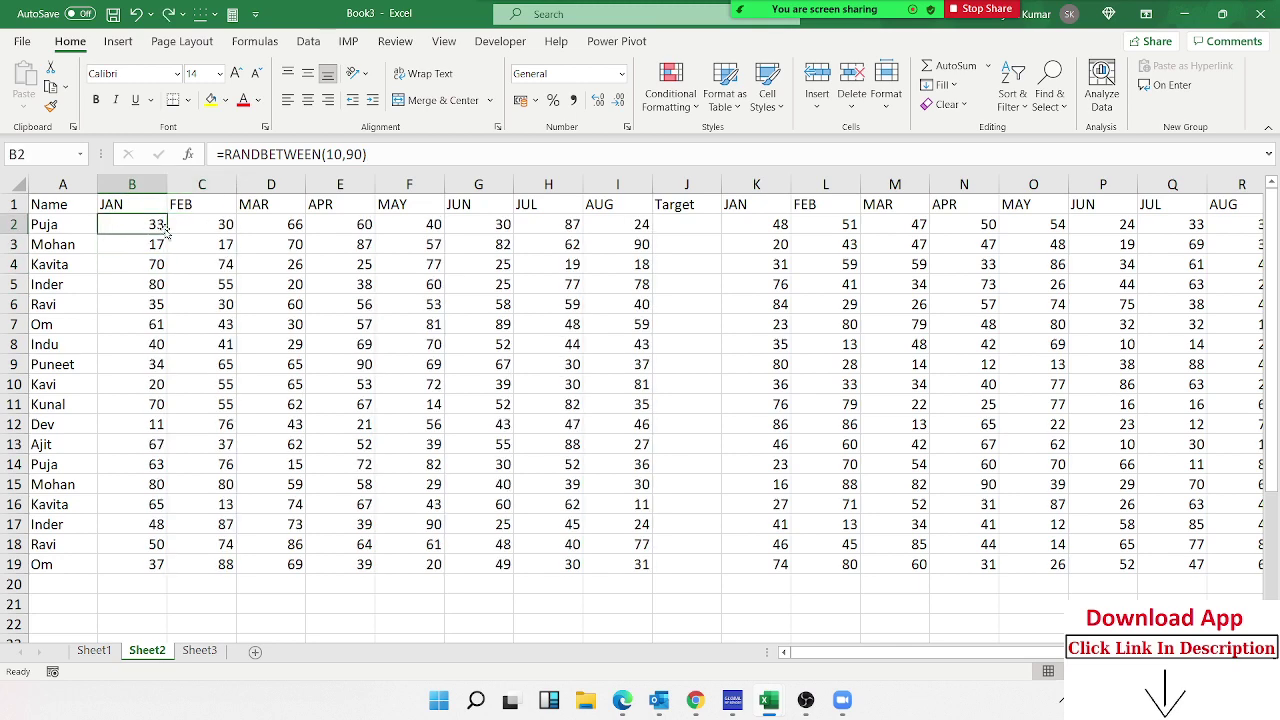
key(F2)
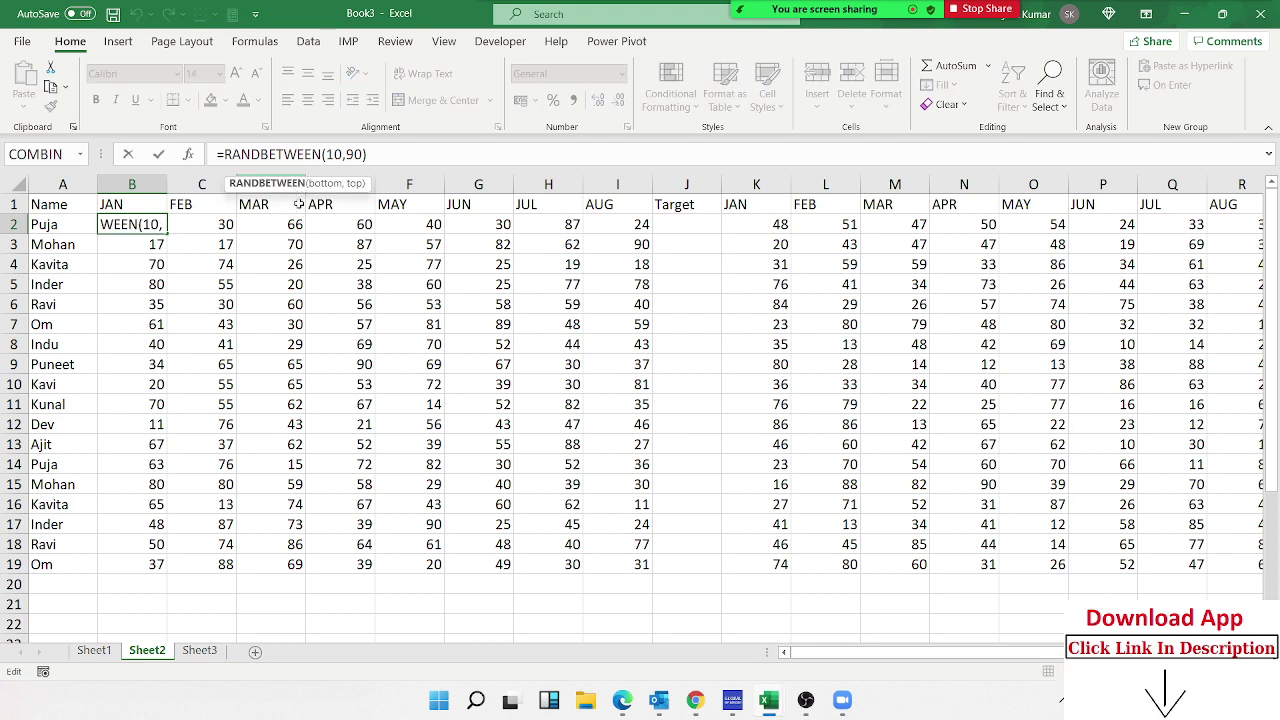
key(Escape)
click(795, 228)
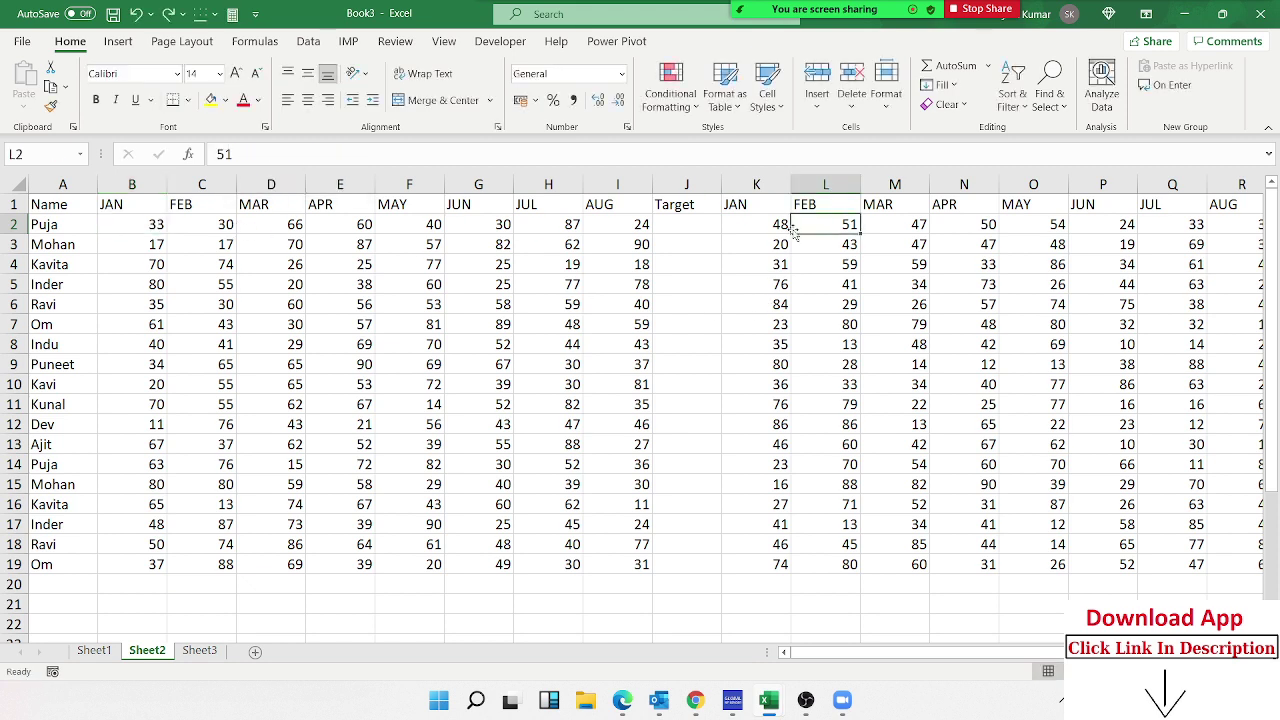
click(766, 226)
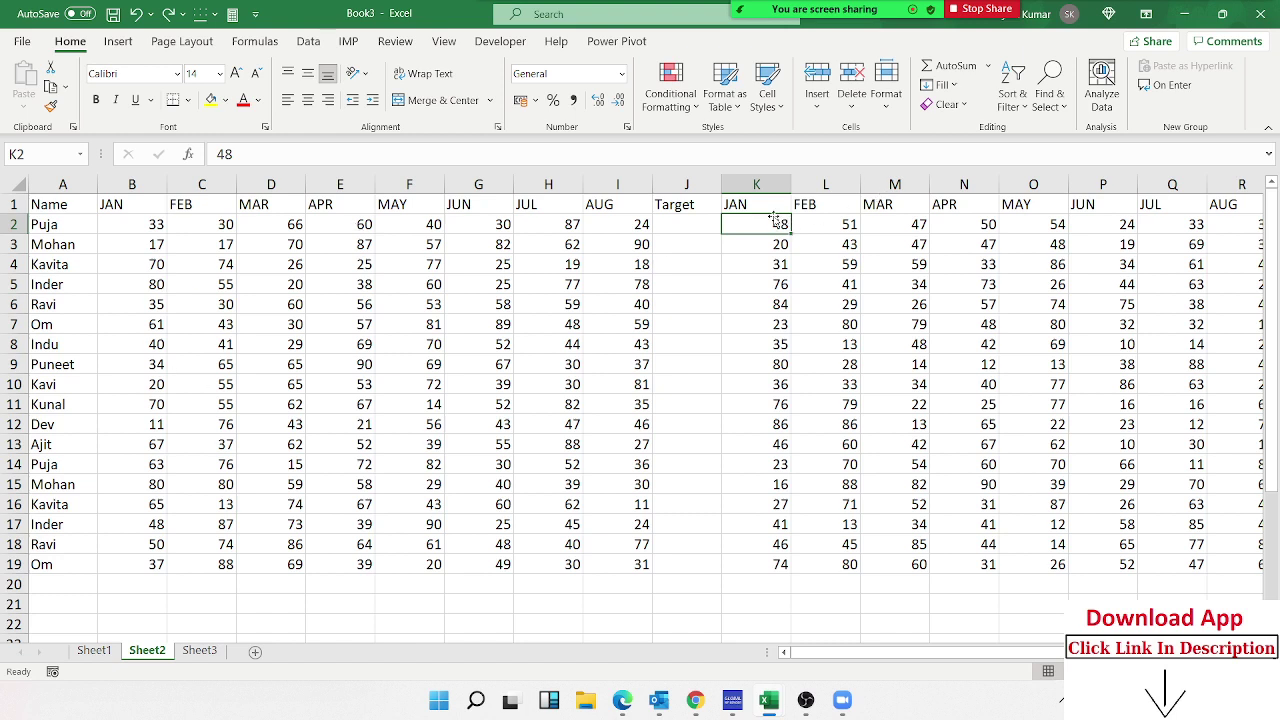
mouse_move(774, 220)
mouse_down()
mouse_move(1100, 518)
mouse_move(1103, 540)
mouse_up()
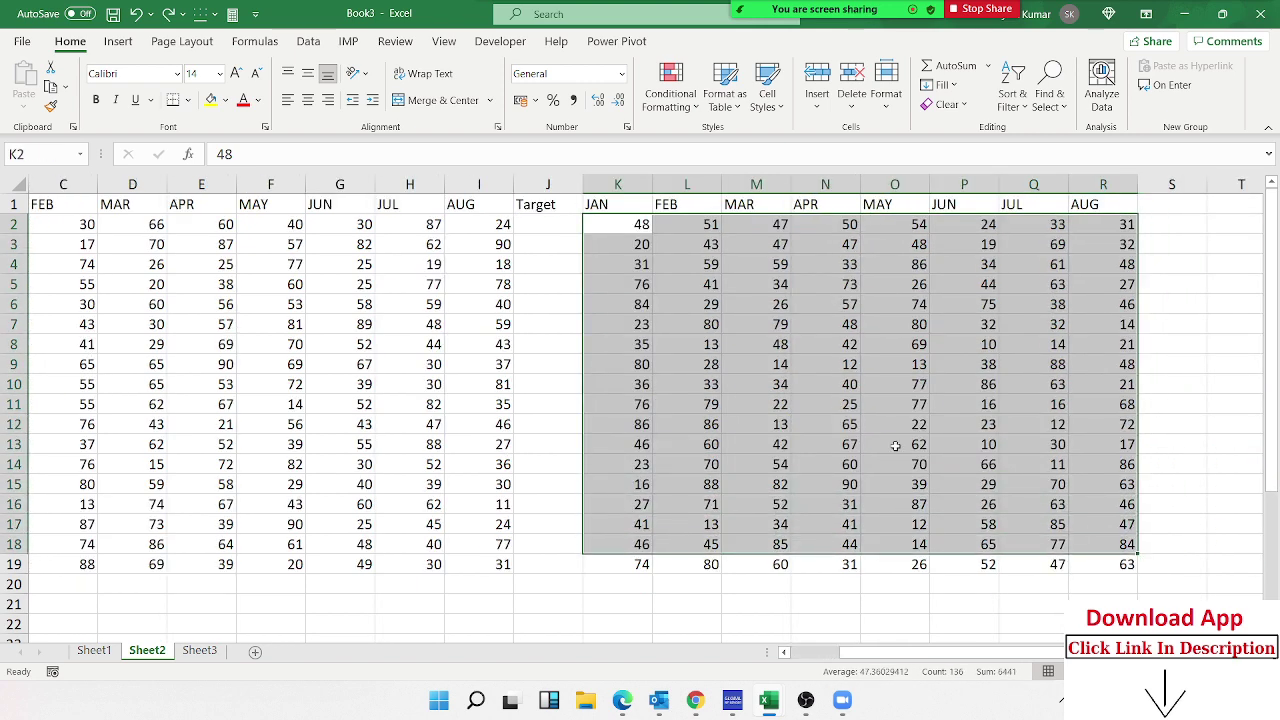
click(746, 325)
drag(605, 220, 1110, 561)
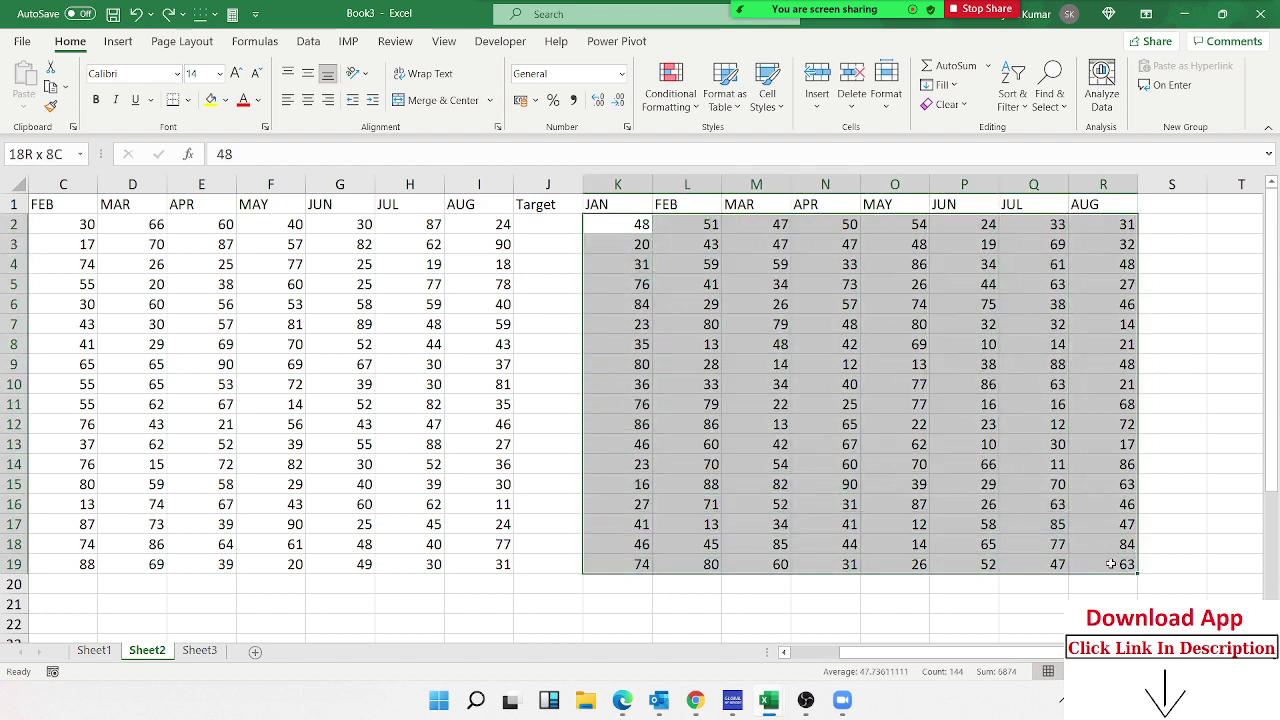
click(612, 218)
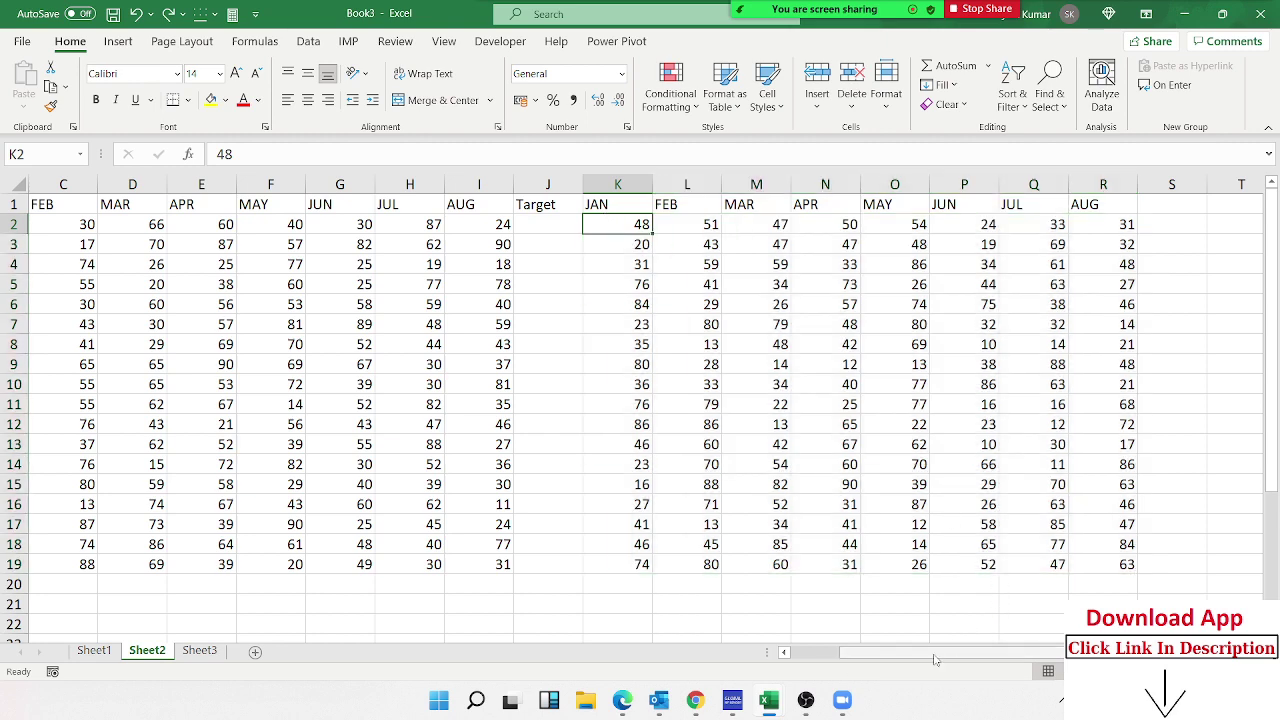
drag(897, 655, 850, 655)
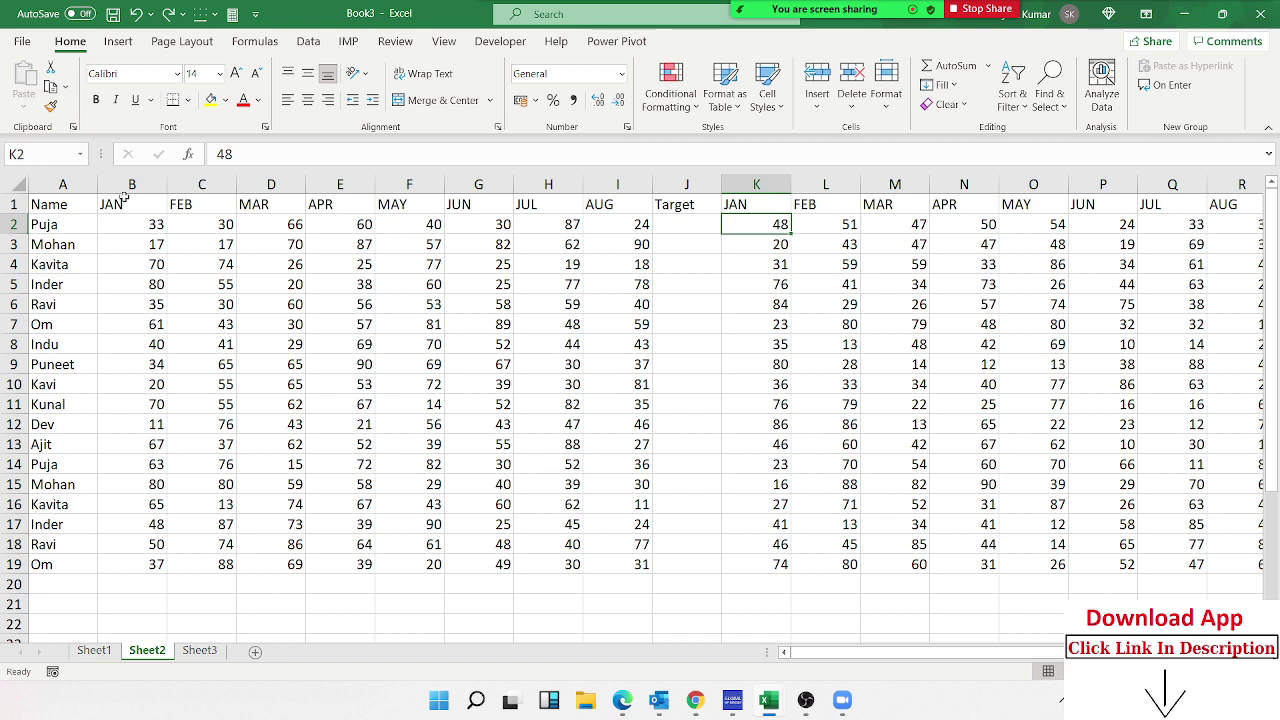
click(129, 225)
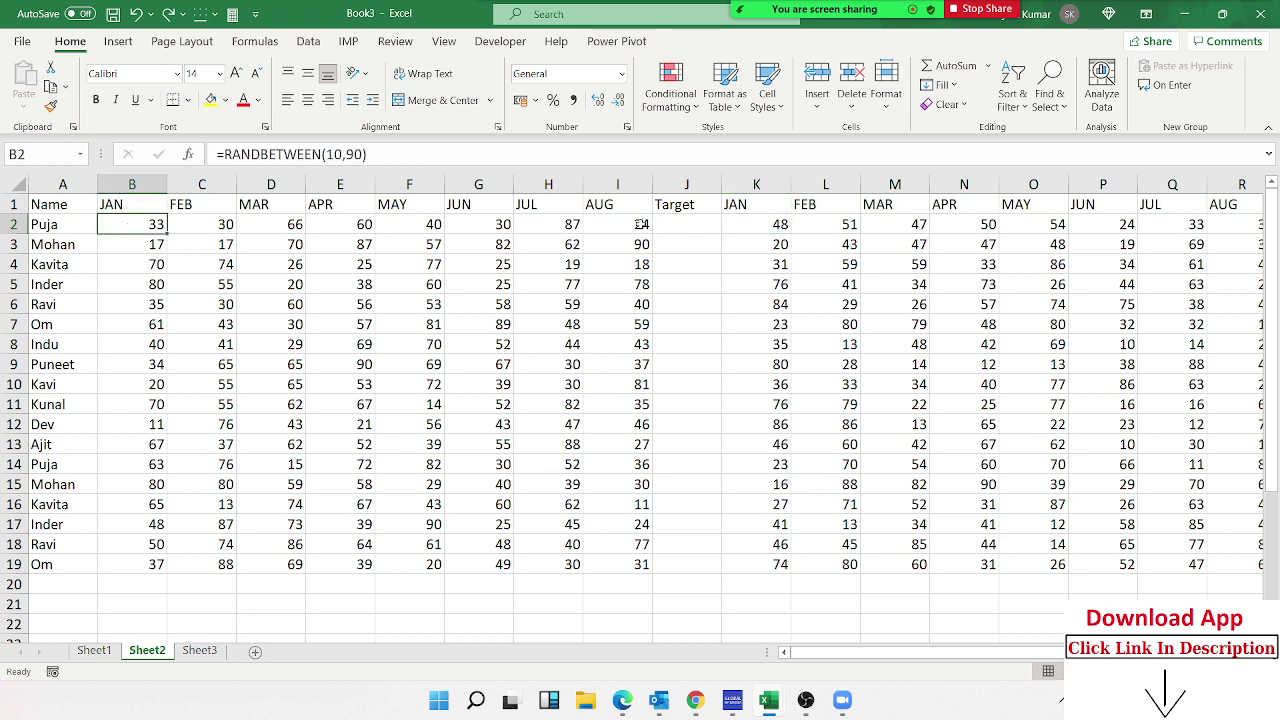
click(628, 224)
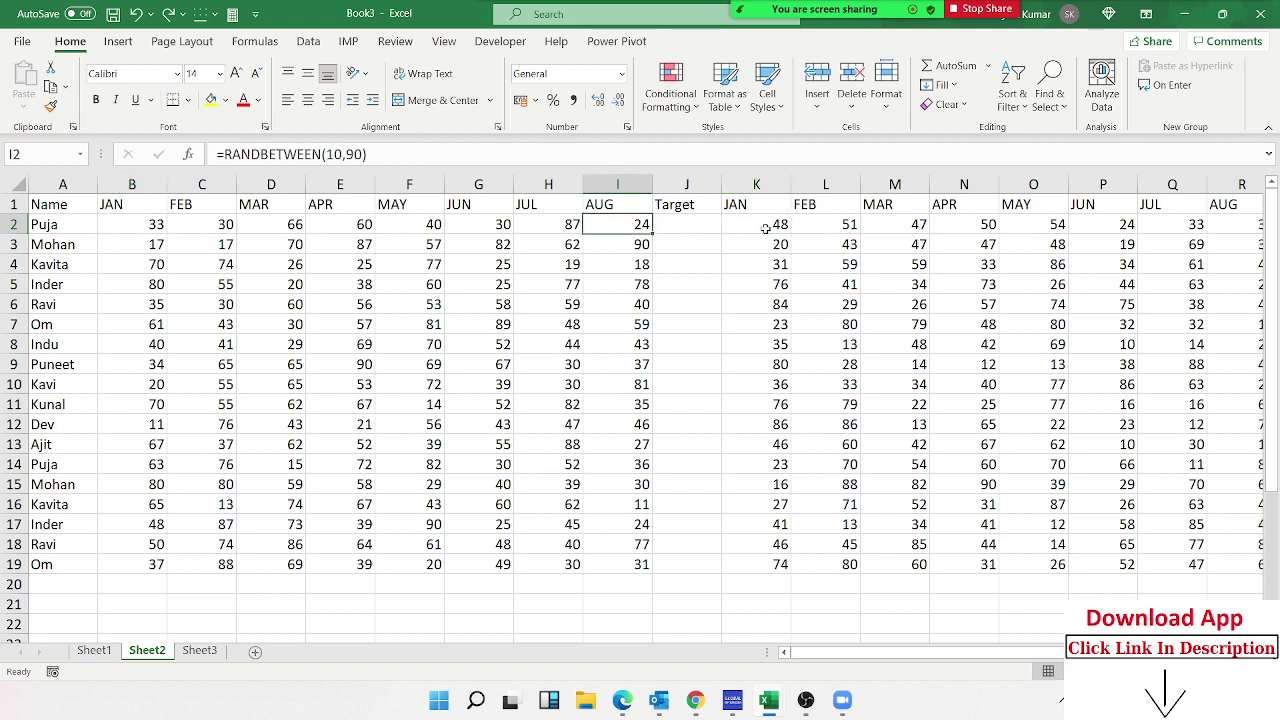
click(148, 219)
drag(148, 219, 630, 225)
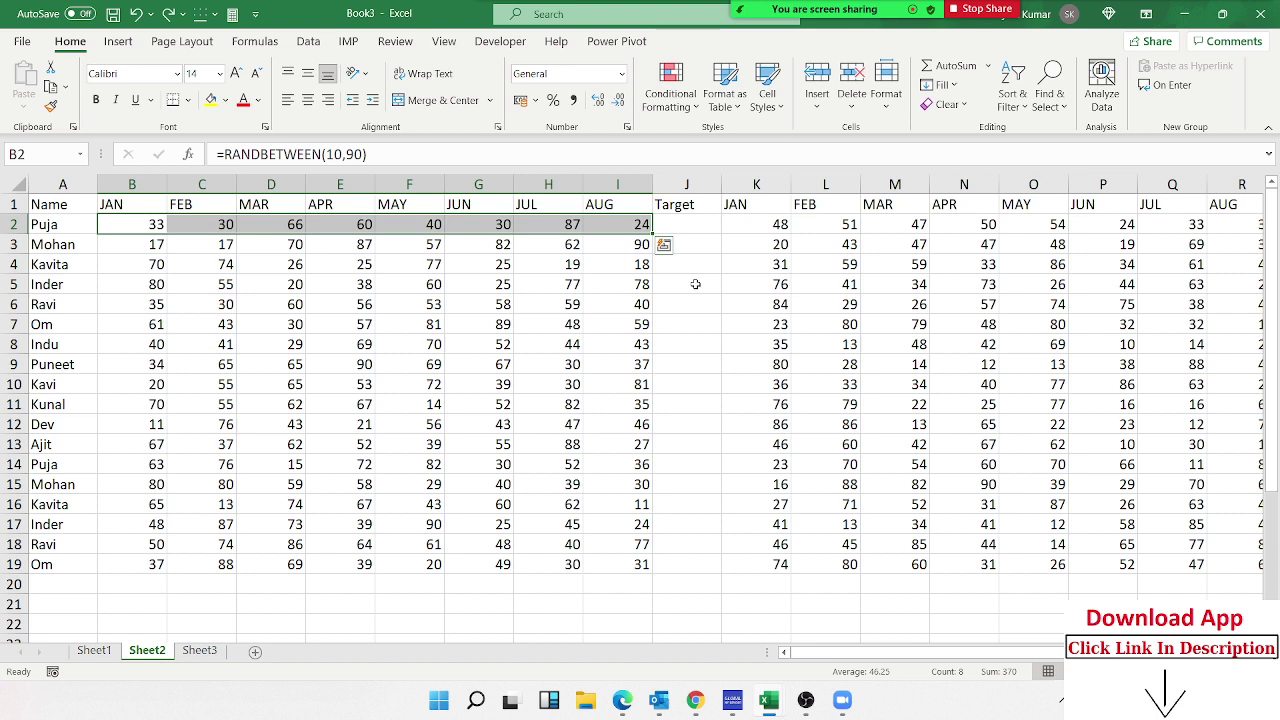
click(764, 226)
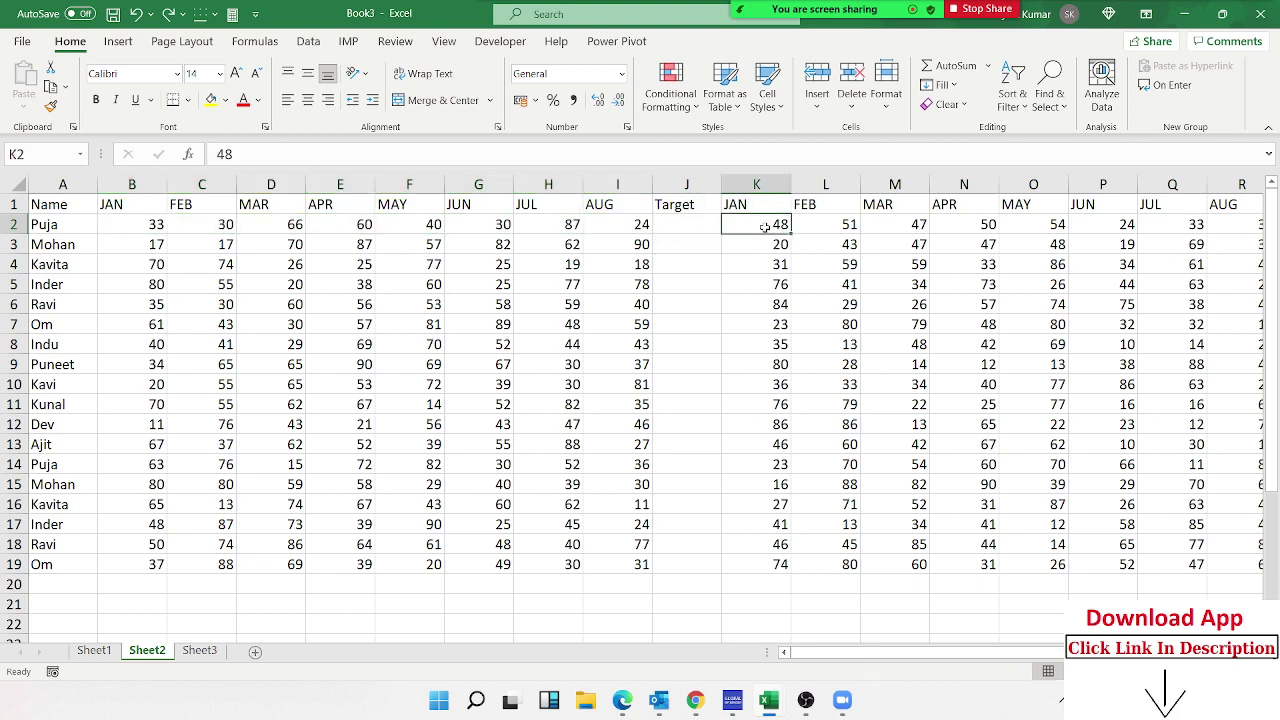
key(ctrl+Right)
key(ctrl+Left)
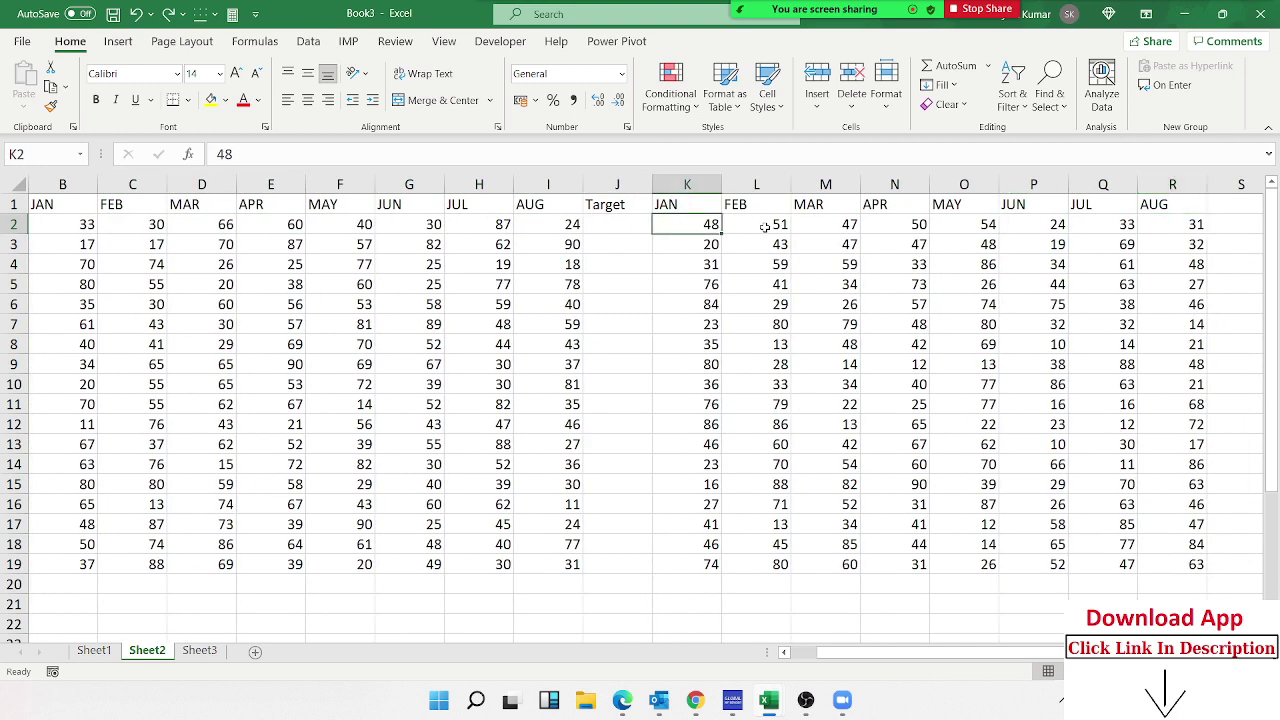
key(ctrl+shift+Right)
key(ctrl+shift+Down)
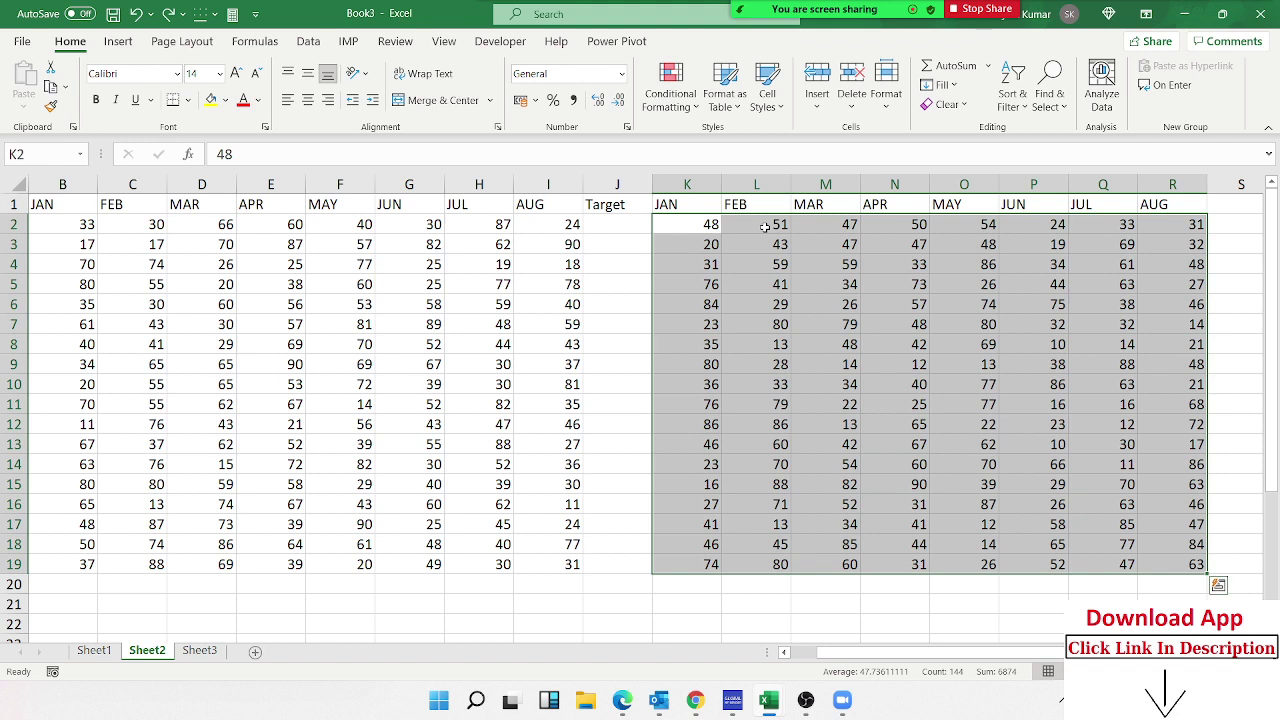
key(ctrl+q)
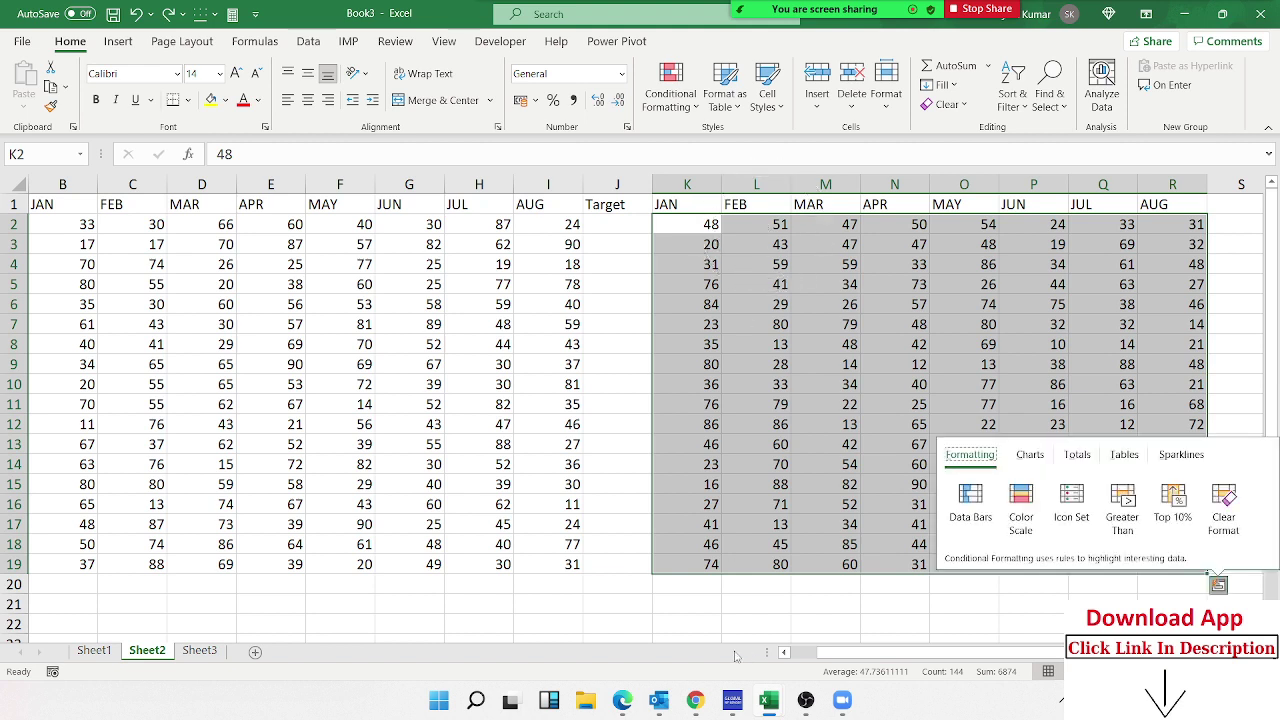
key(Escape)
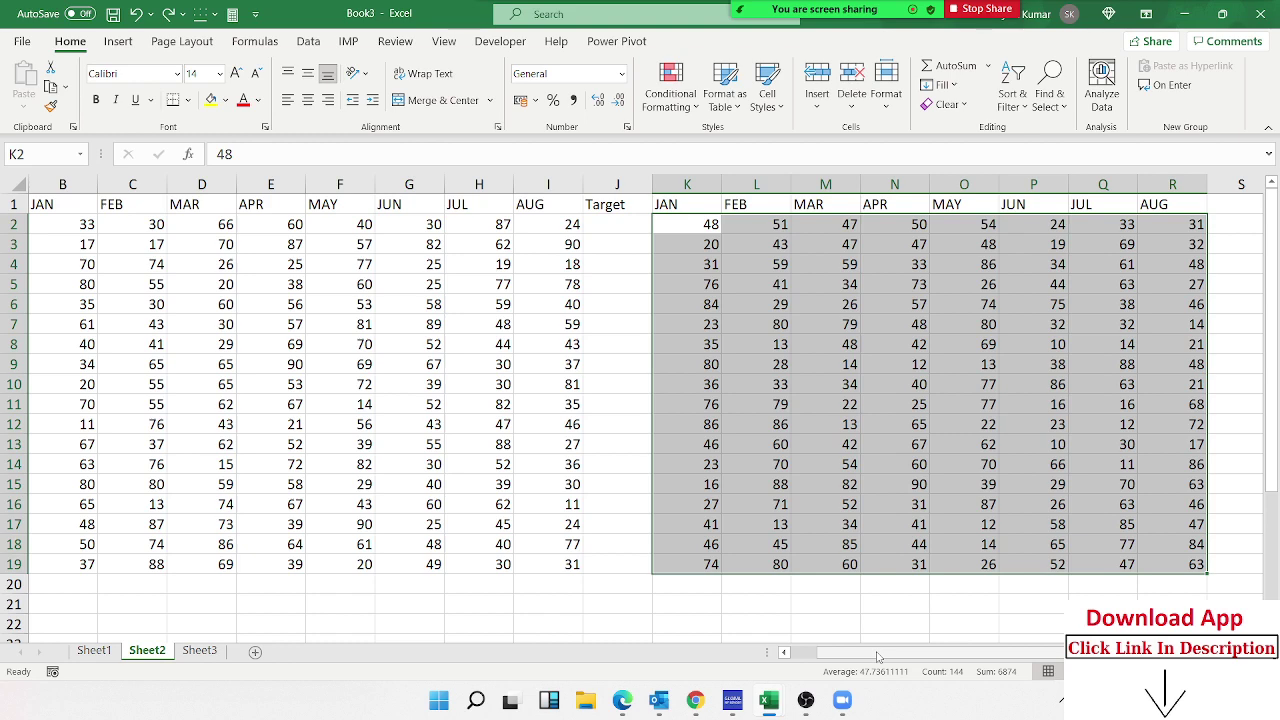
drag(878, 656, 850, 656)
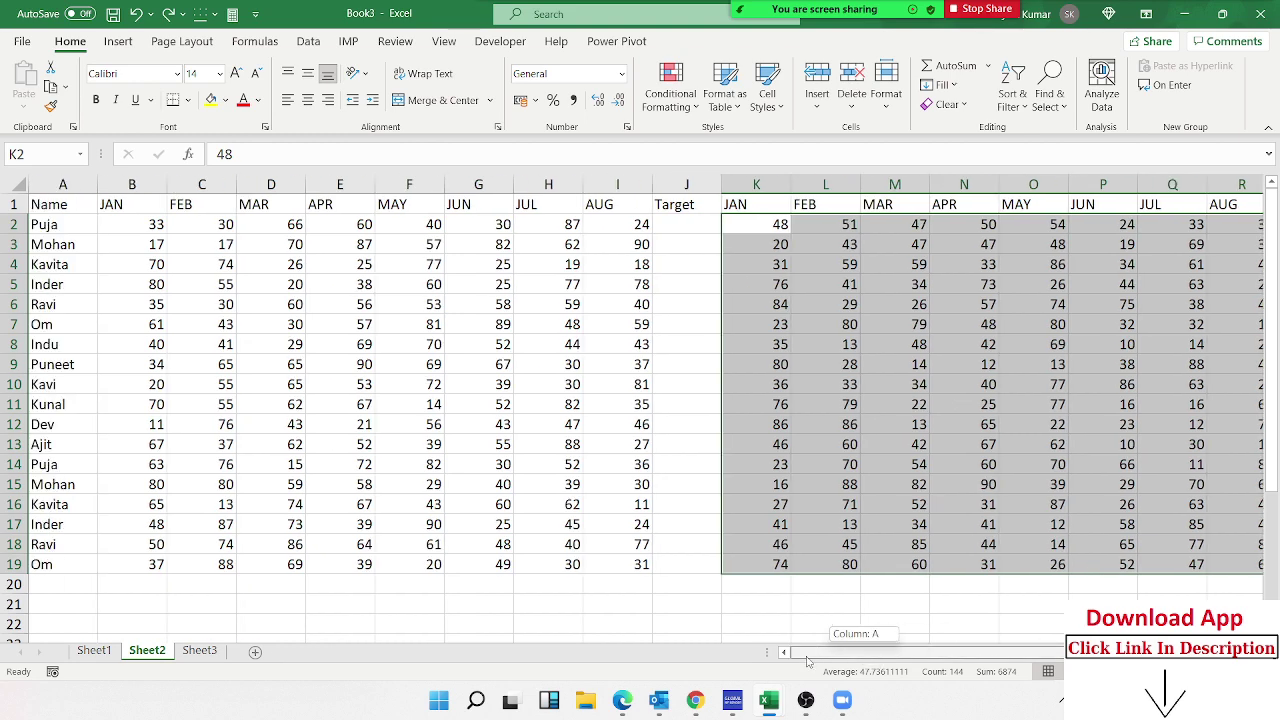
click(151, 228)
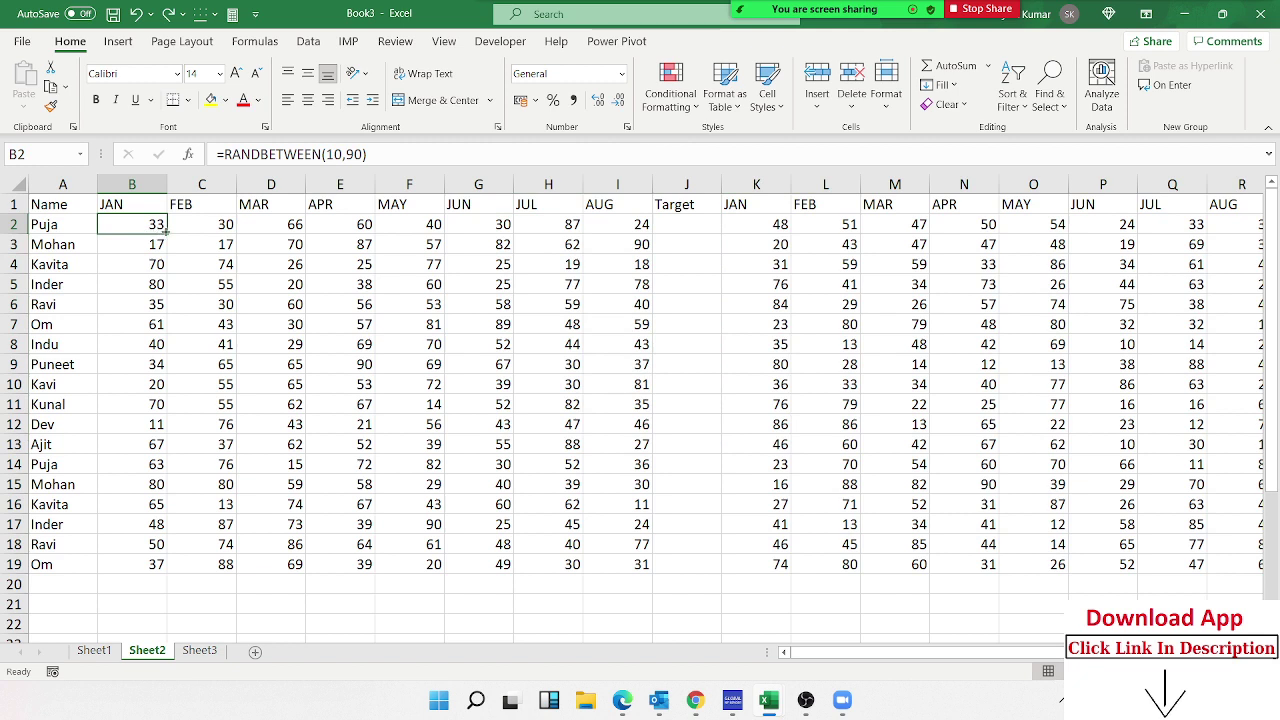
drag(775, 228, 1107, 443)
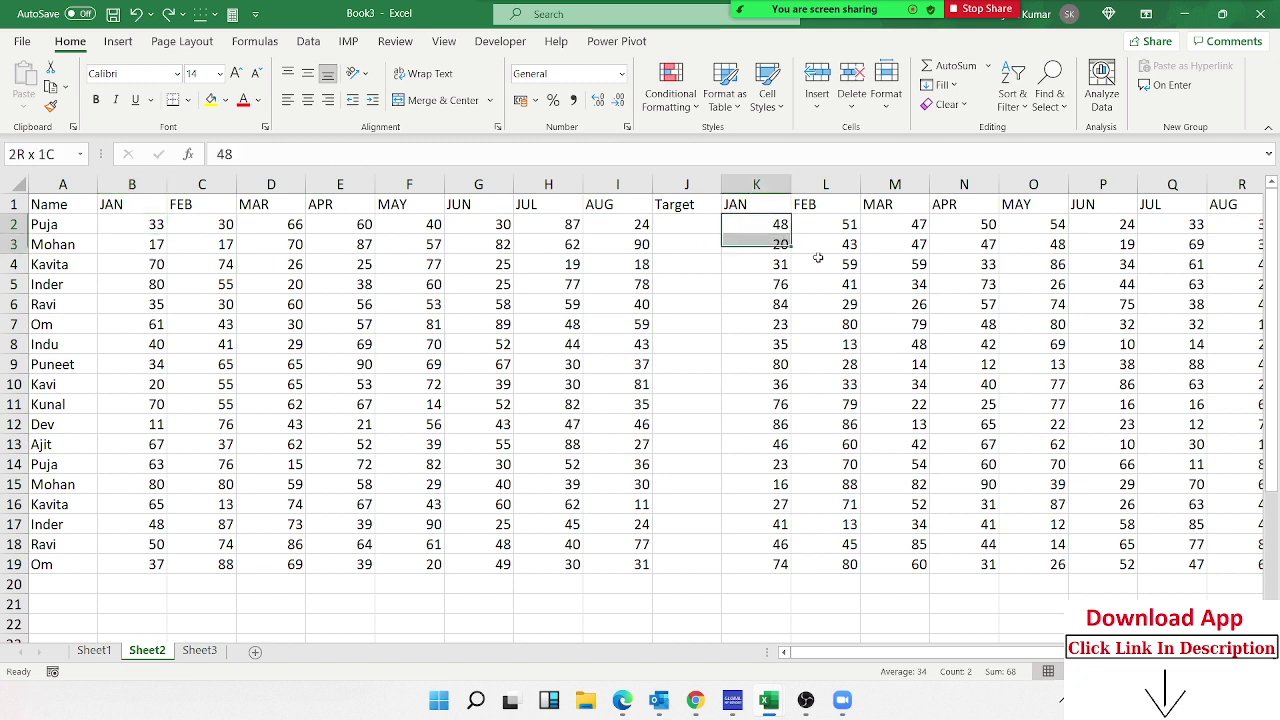
double_click(781, 219)
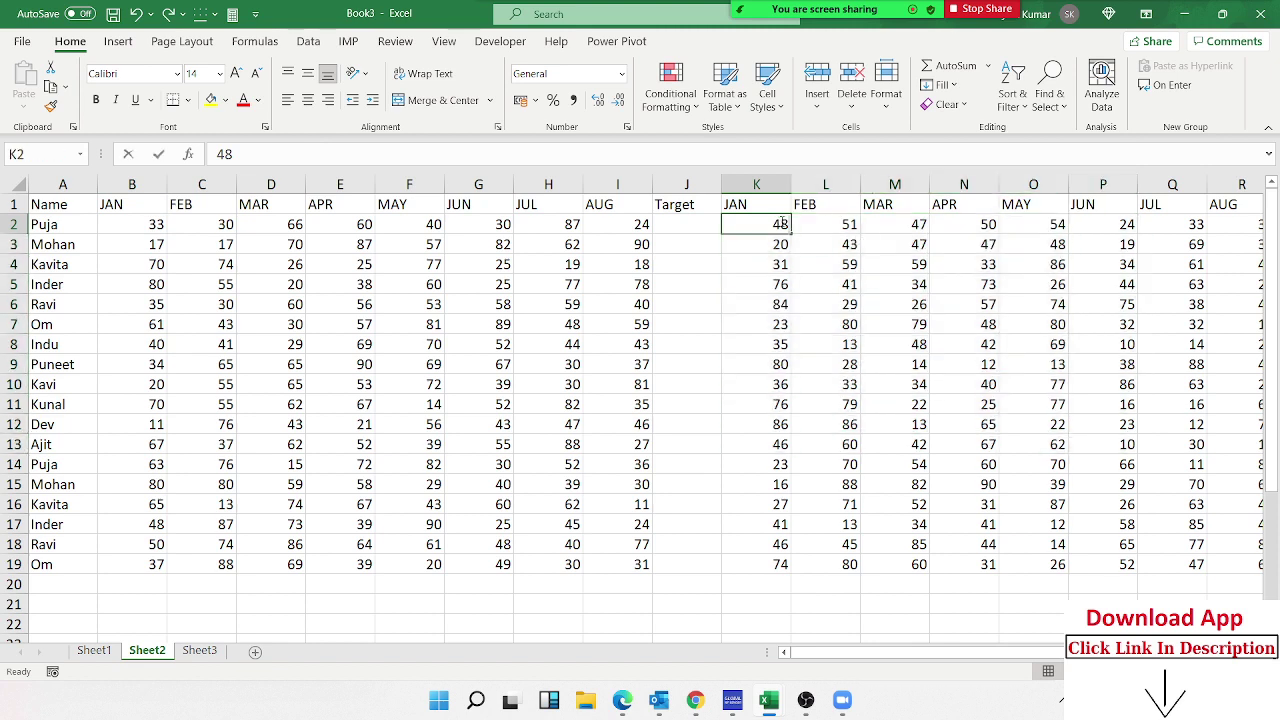
double_click(224, 154)
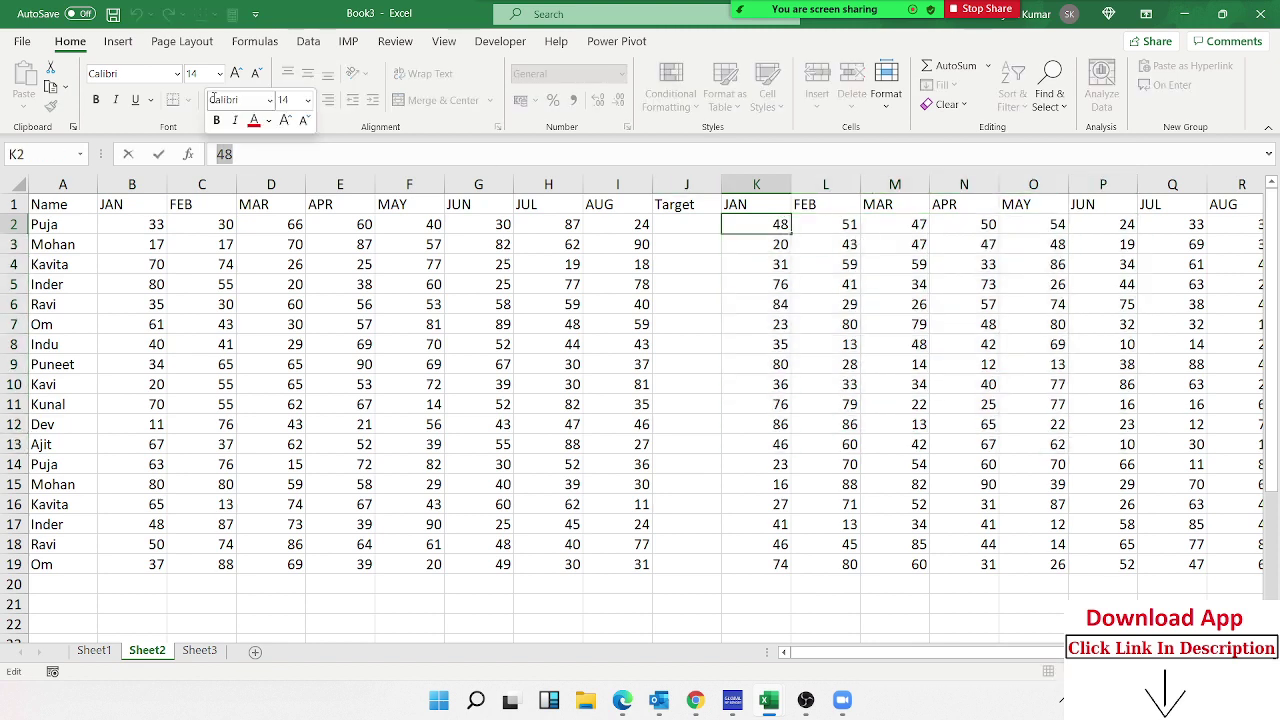
key(Escape)
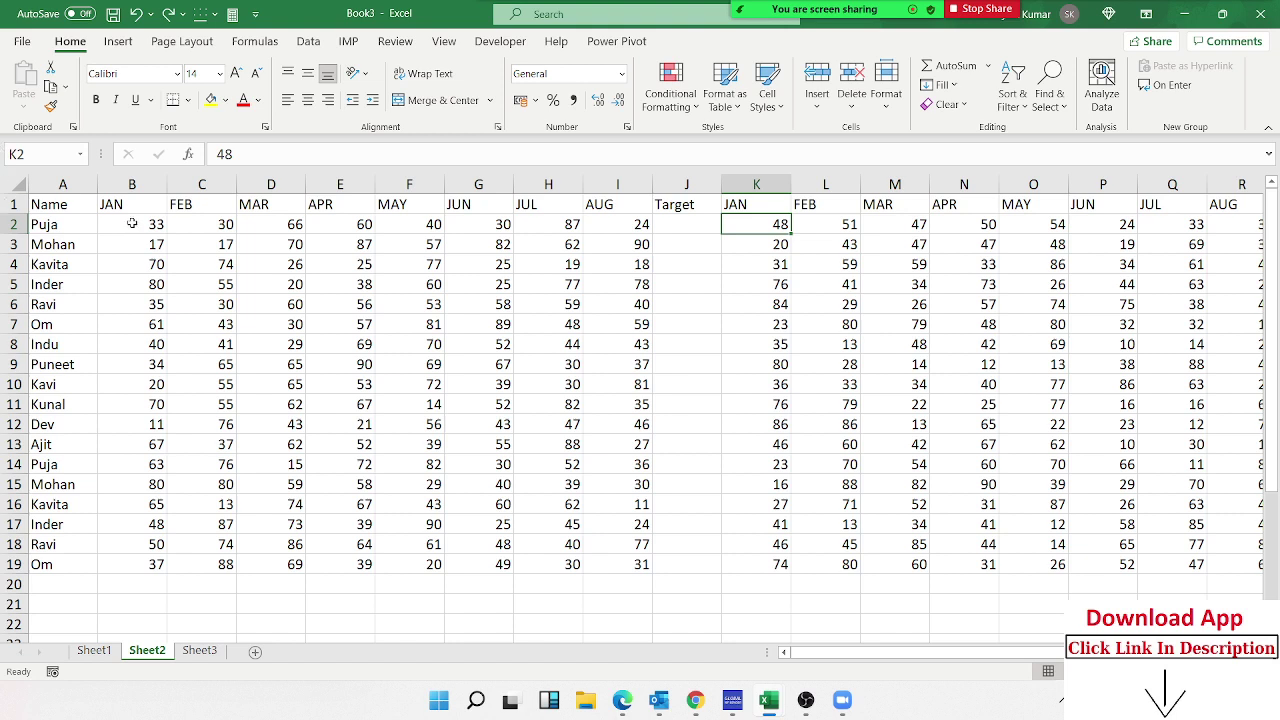
click(132, 224)
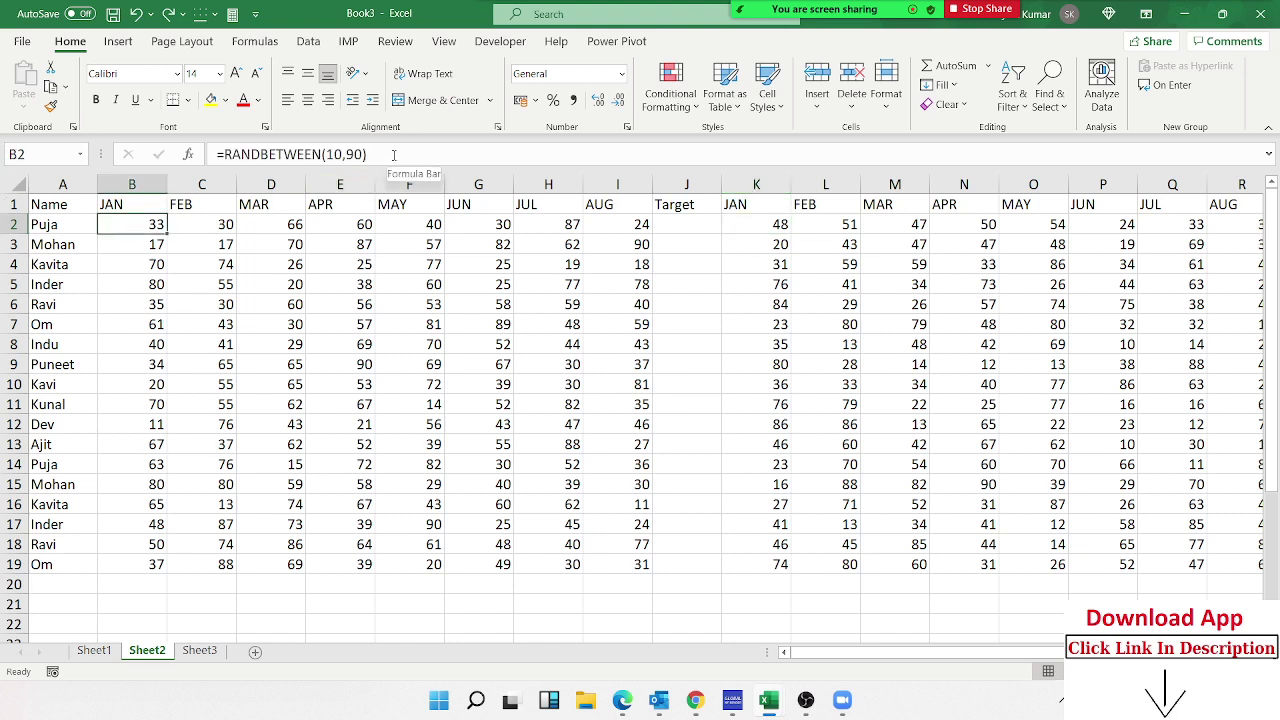
drag(367, 154, 227, 160)
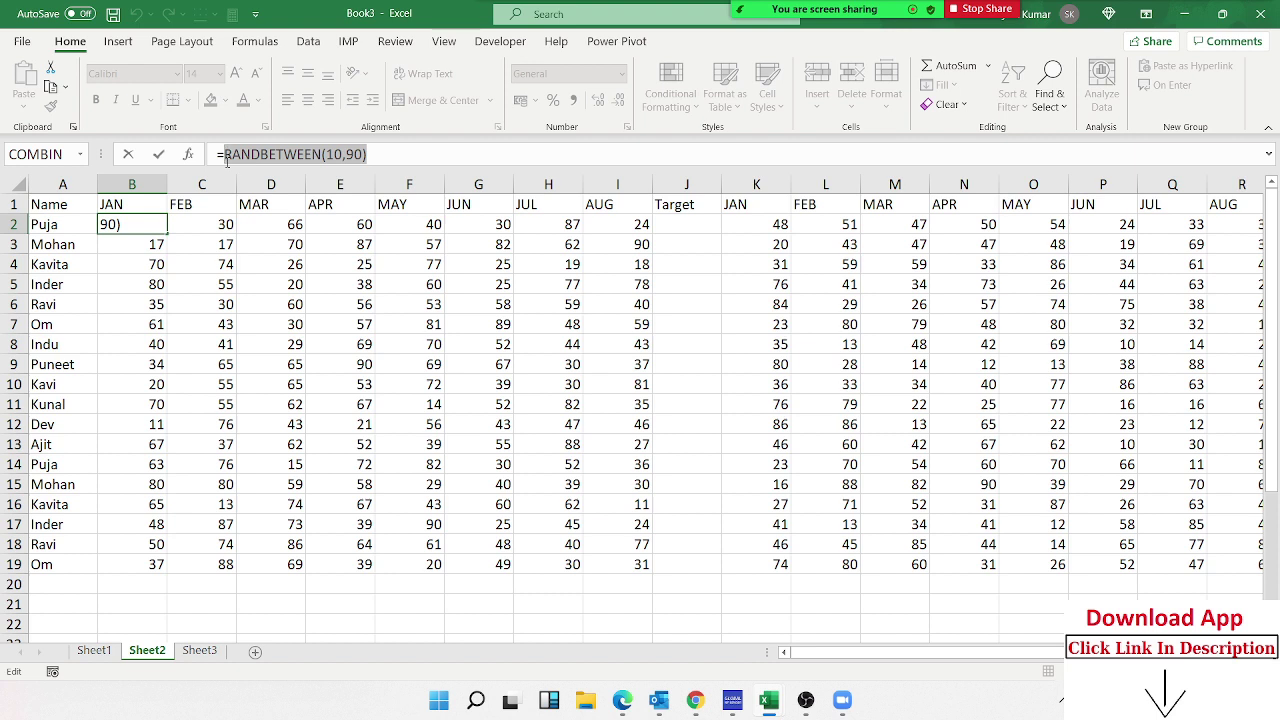
key(Escape)
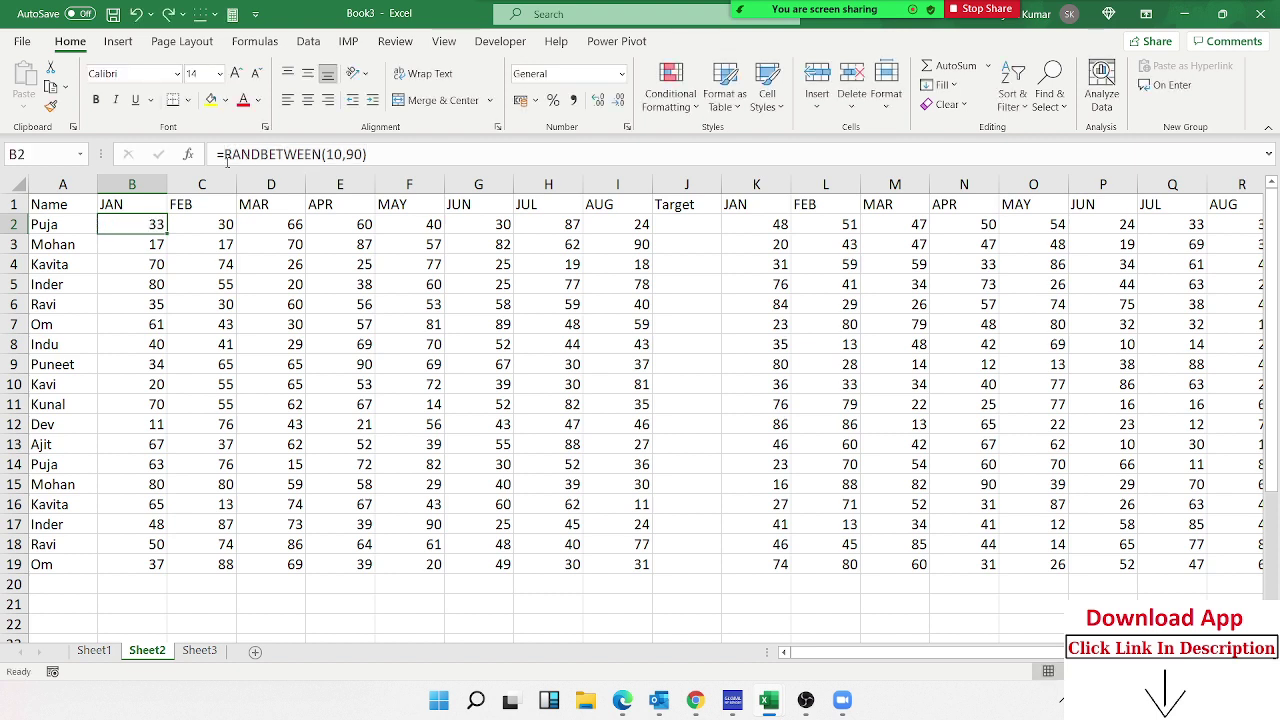
Copy K2:R19 and Paste Special Divide it onto B2:I19, so B2 shows 1.770833
mouse_move(770, 226)
mouse_down()
mouse_move(1276, 553)
mouse_move(1066, 560)
mouse_up()
key(ctrl+c)
scroll(975, 640, left, 2)
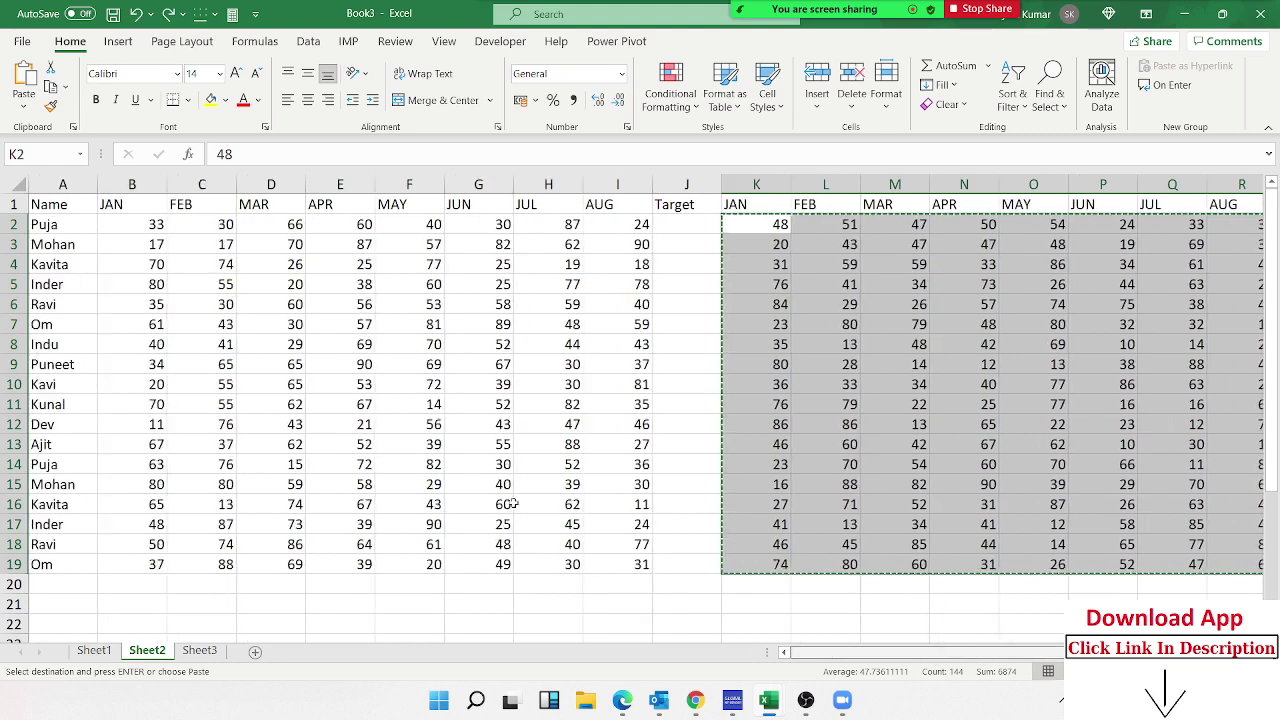
right_click(145, 229)
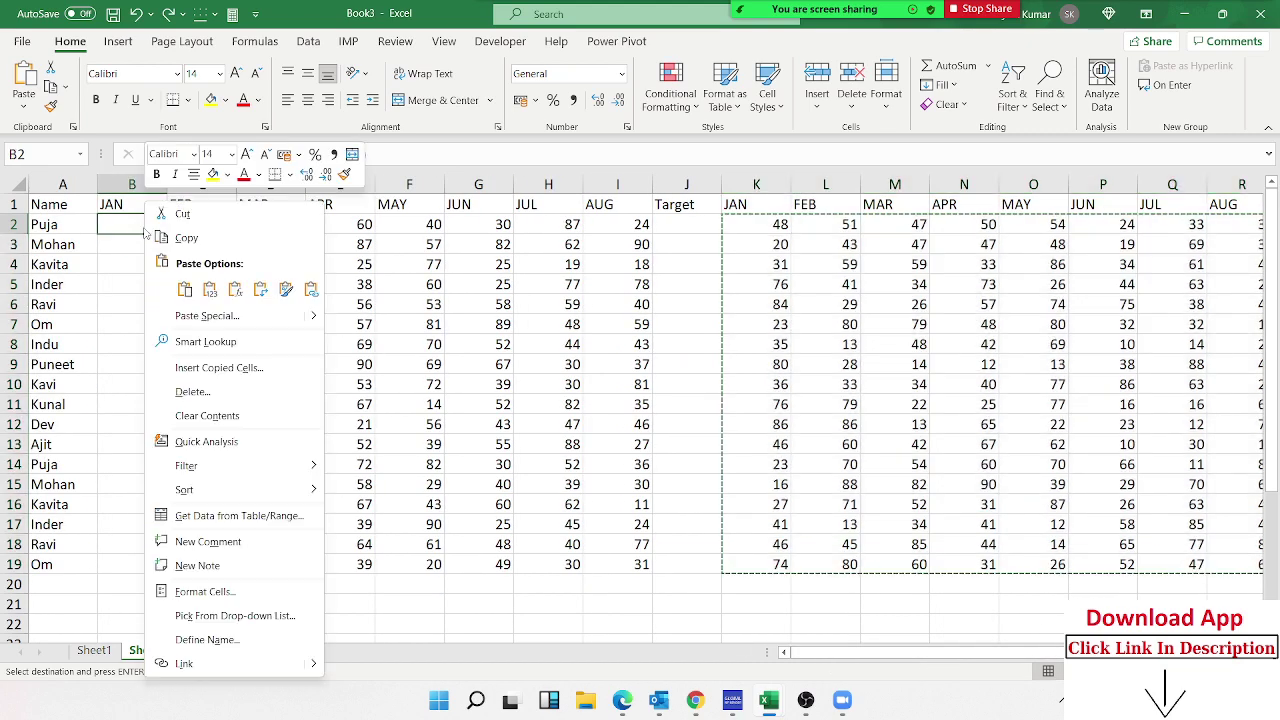
click(205, 315)
drag(170, 206, 428, 256)
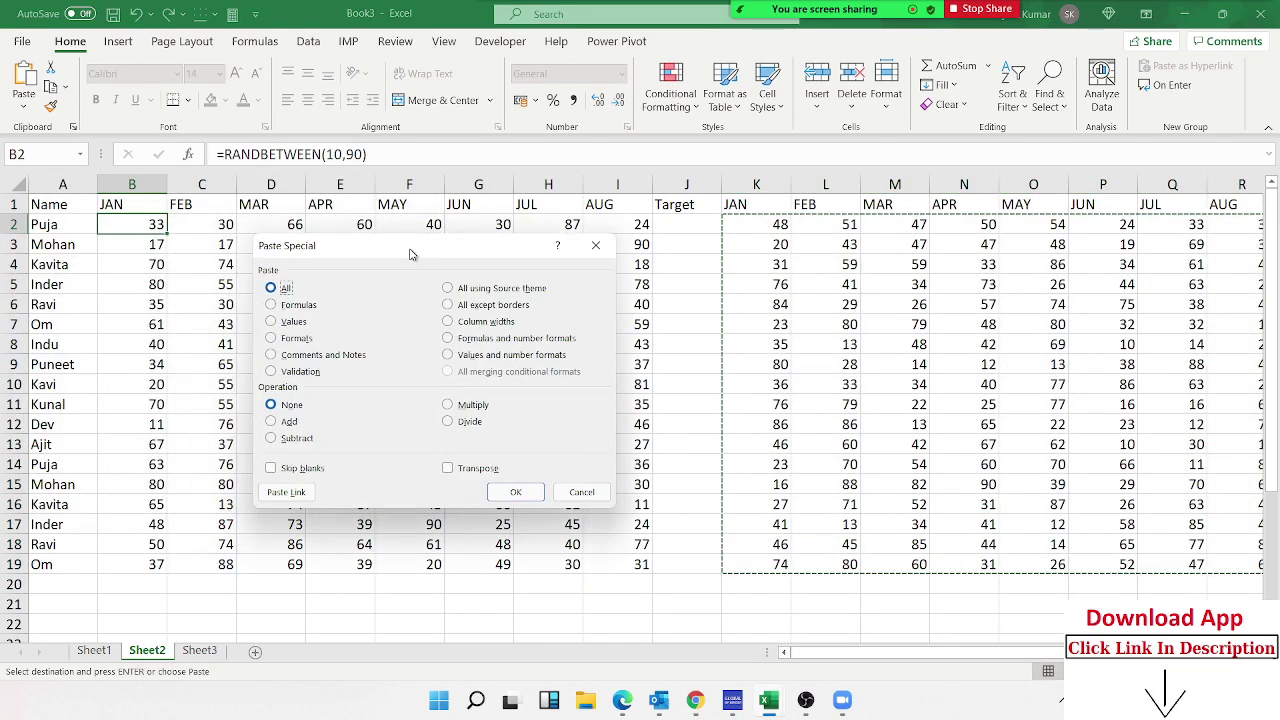
click(488, 431)
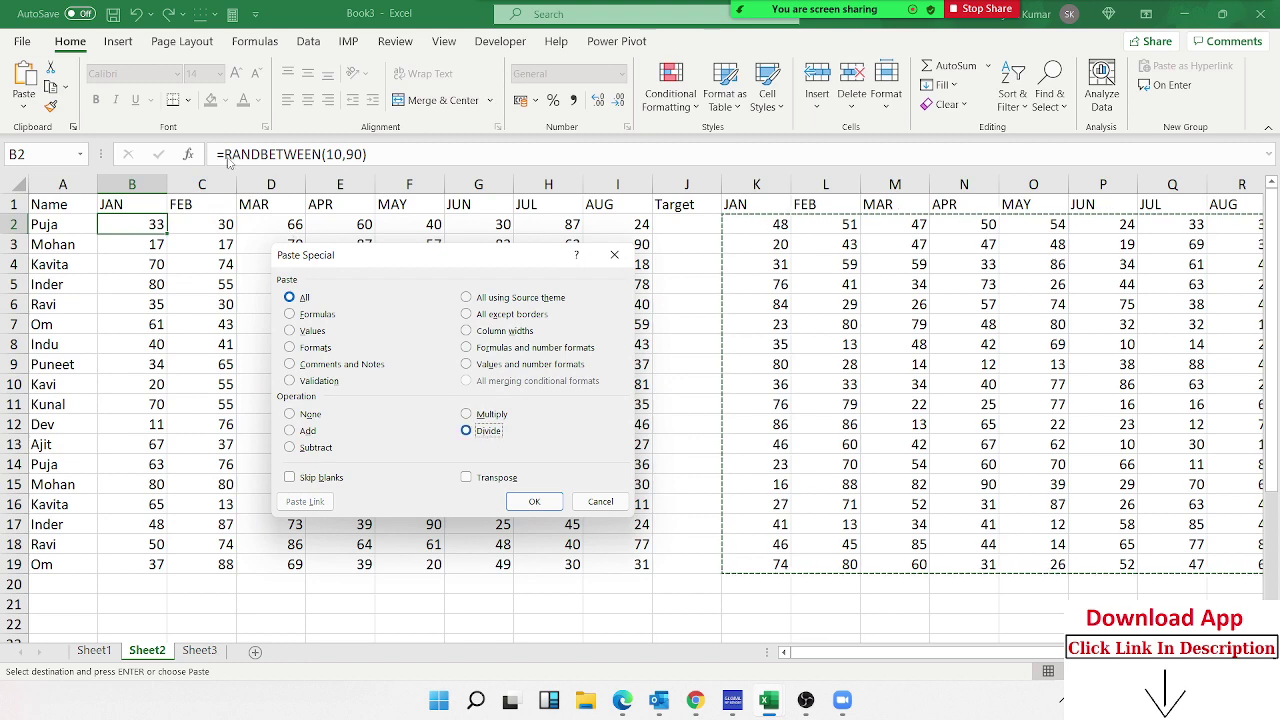
click(534, 501)
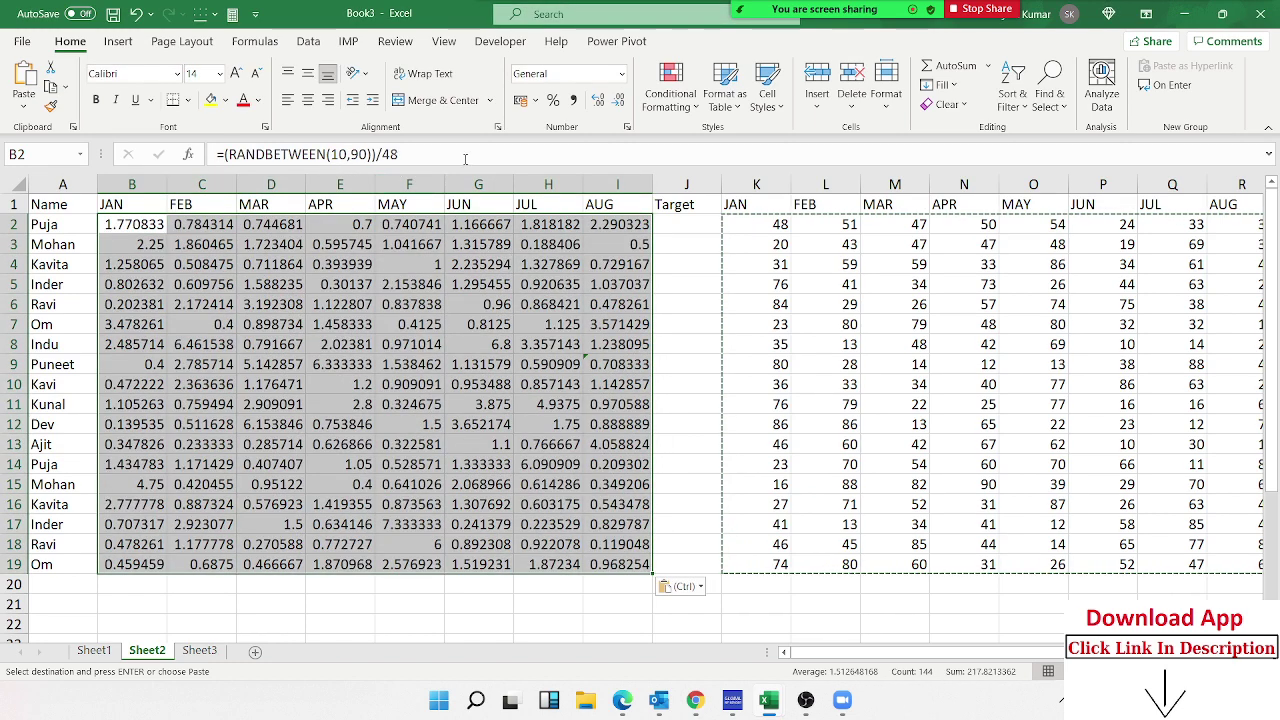
Inspect the divided formulas in B2, C2, D2 and E2 without changing them
click(420, 154)
drag(420, 154, 216, 154)
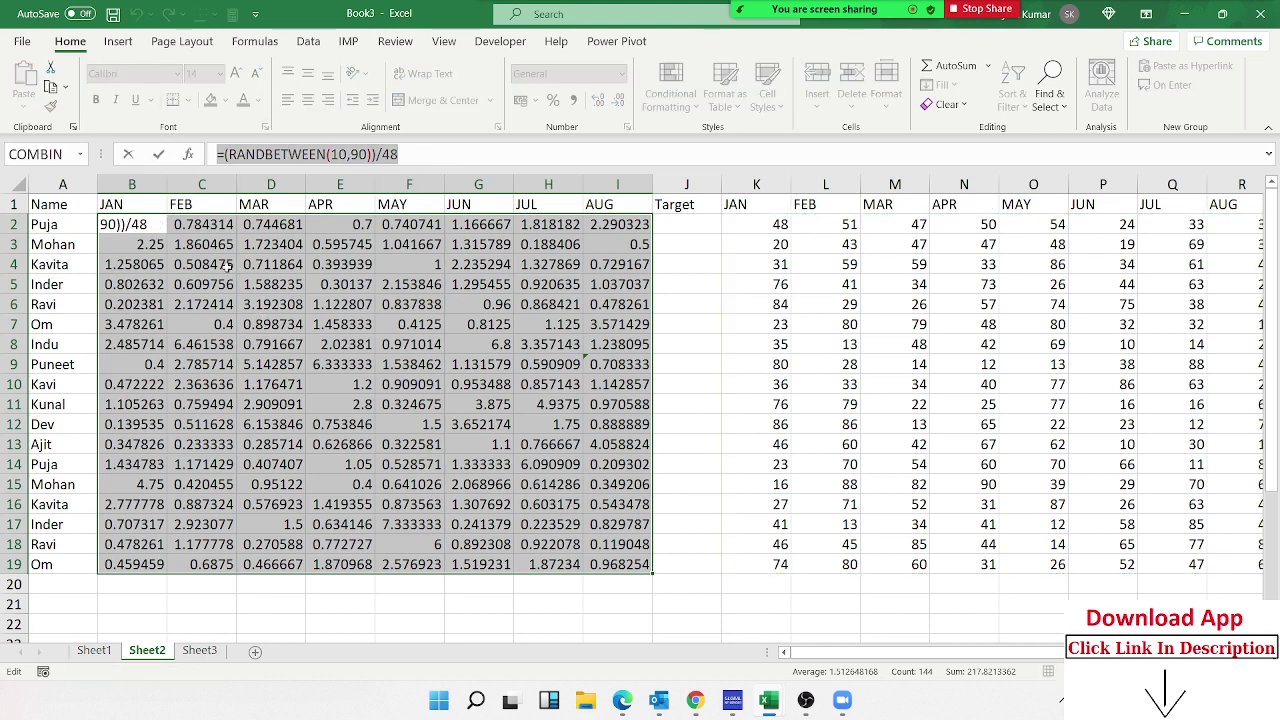
key(Escape)
click(201, 224)
double_click(388, 154)
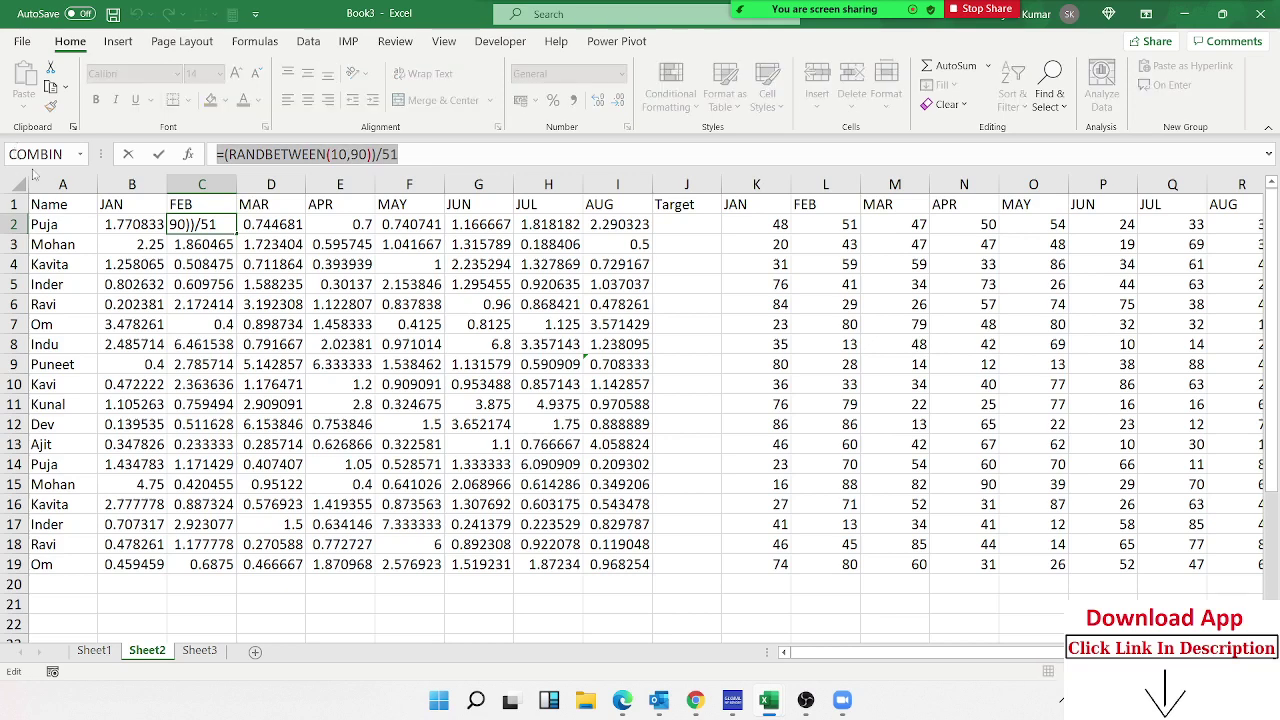
key(ctrl+Return)
click(281, 222)
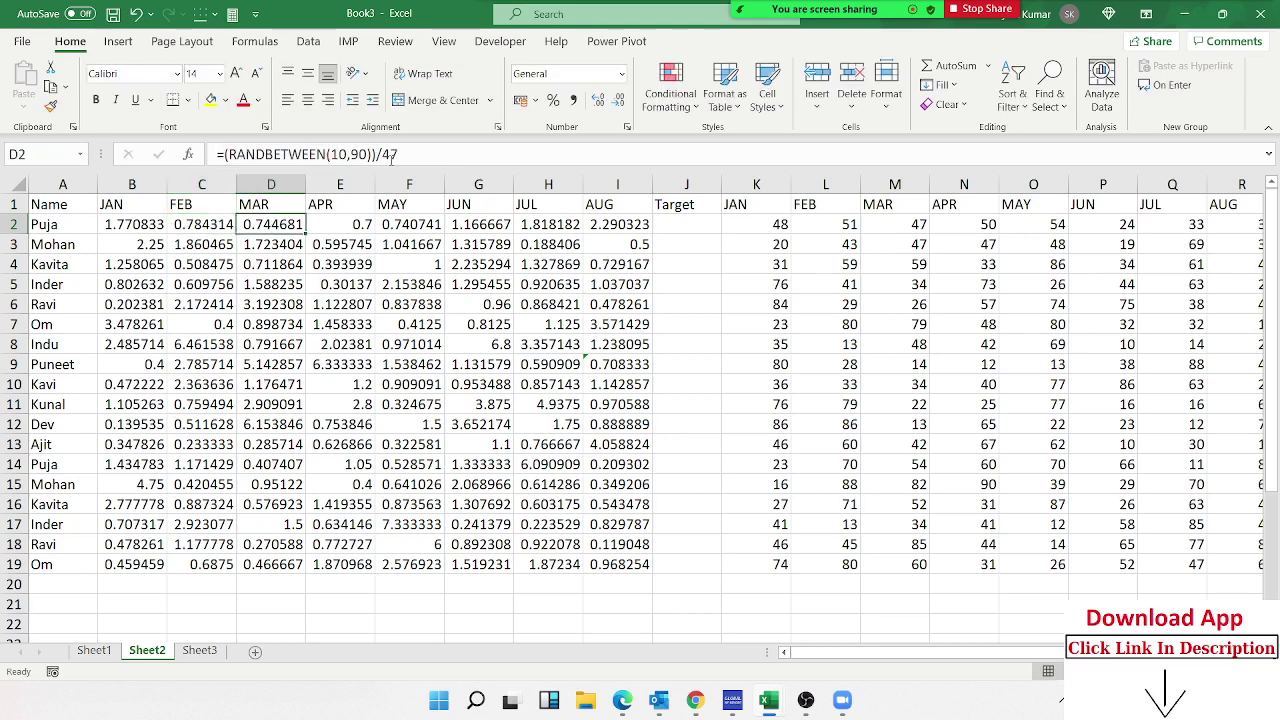
double_click(255, 232)
key(Escape)
click(335, 224)
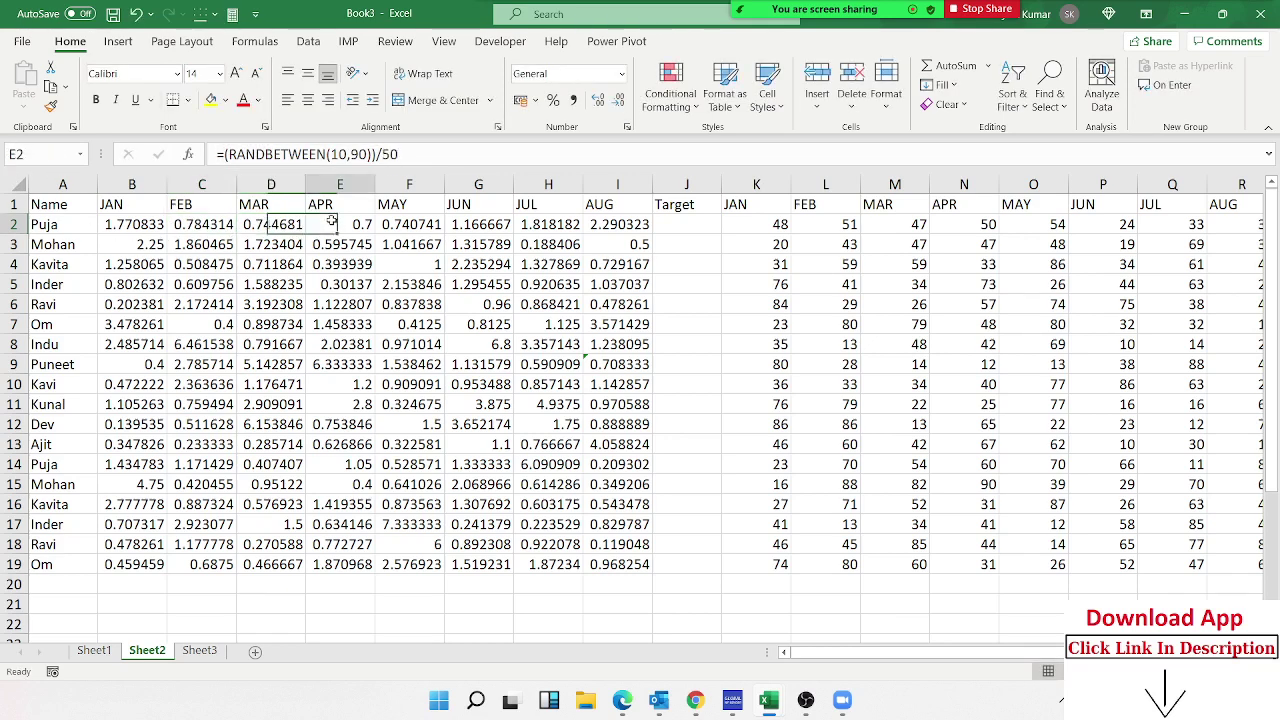
key(F2)
key(Escape)
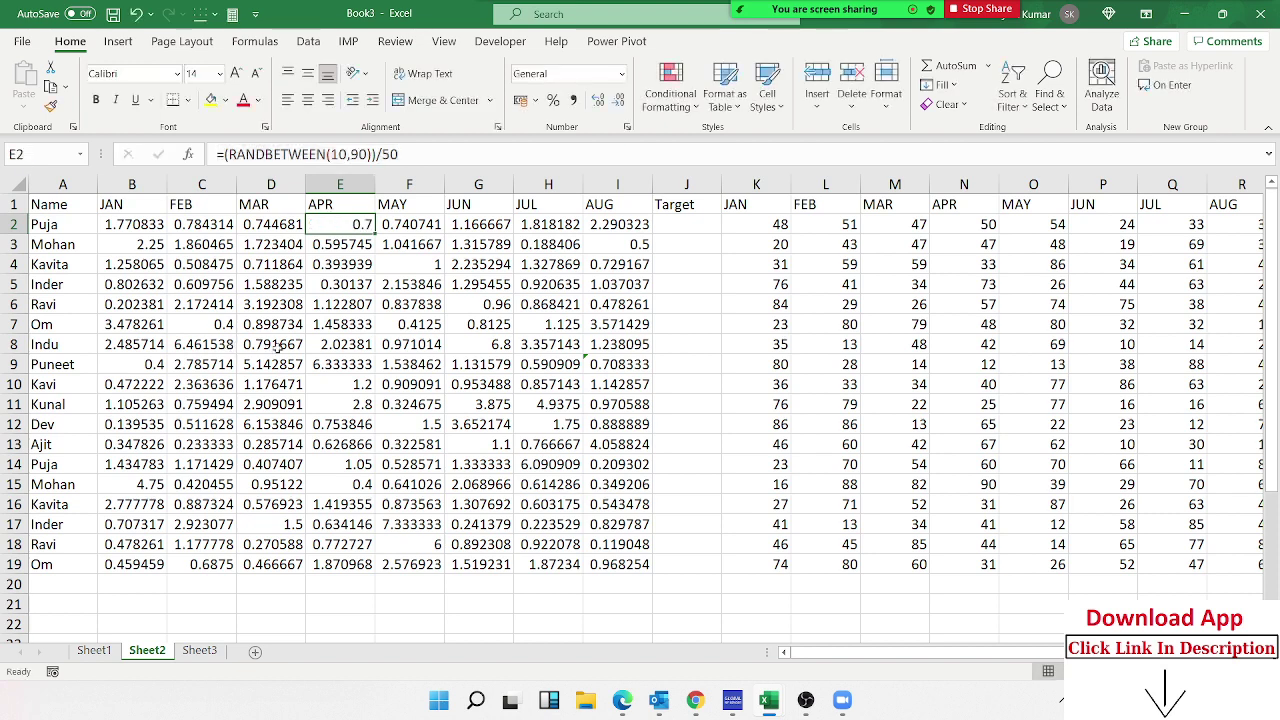
Check cells D8, C8, B9, B10 and D14, then undo the divide paste
click(271, 344)
key(F2)
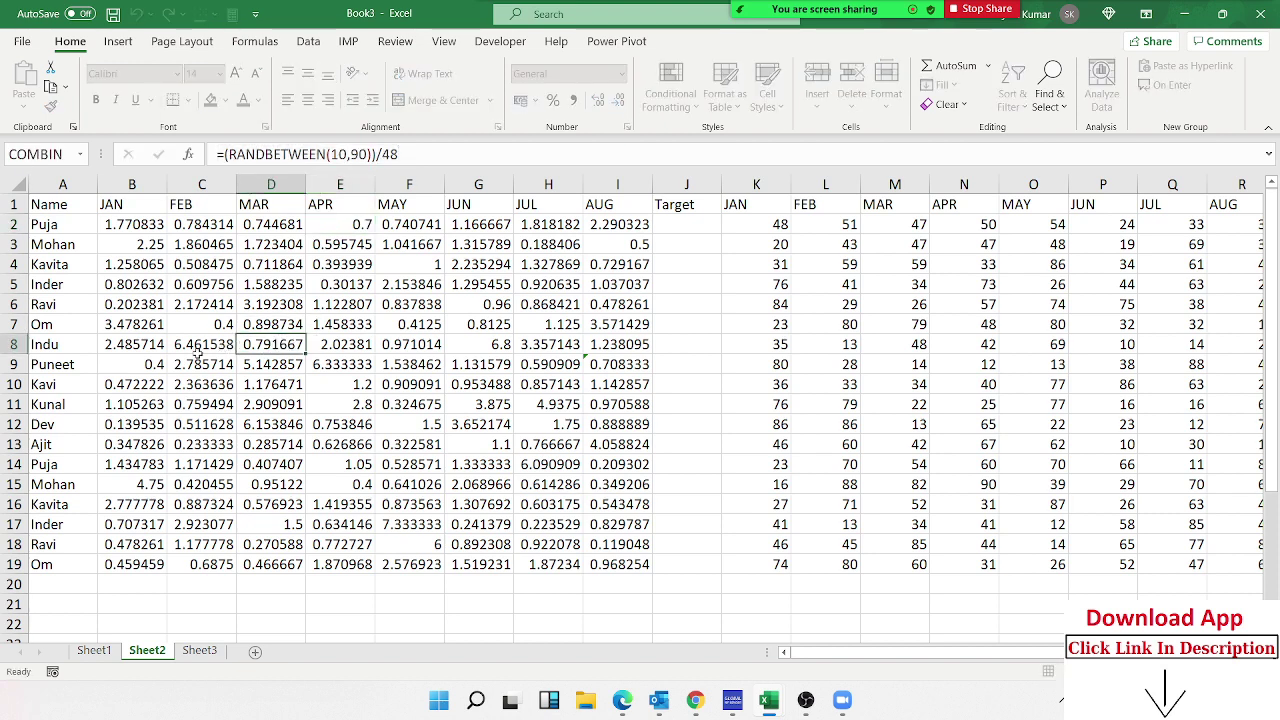
key(Escape)
click(200, 352)
click(150, 362)
click(140, 384)
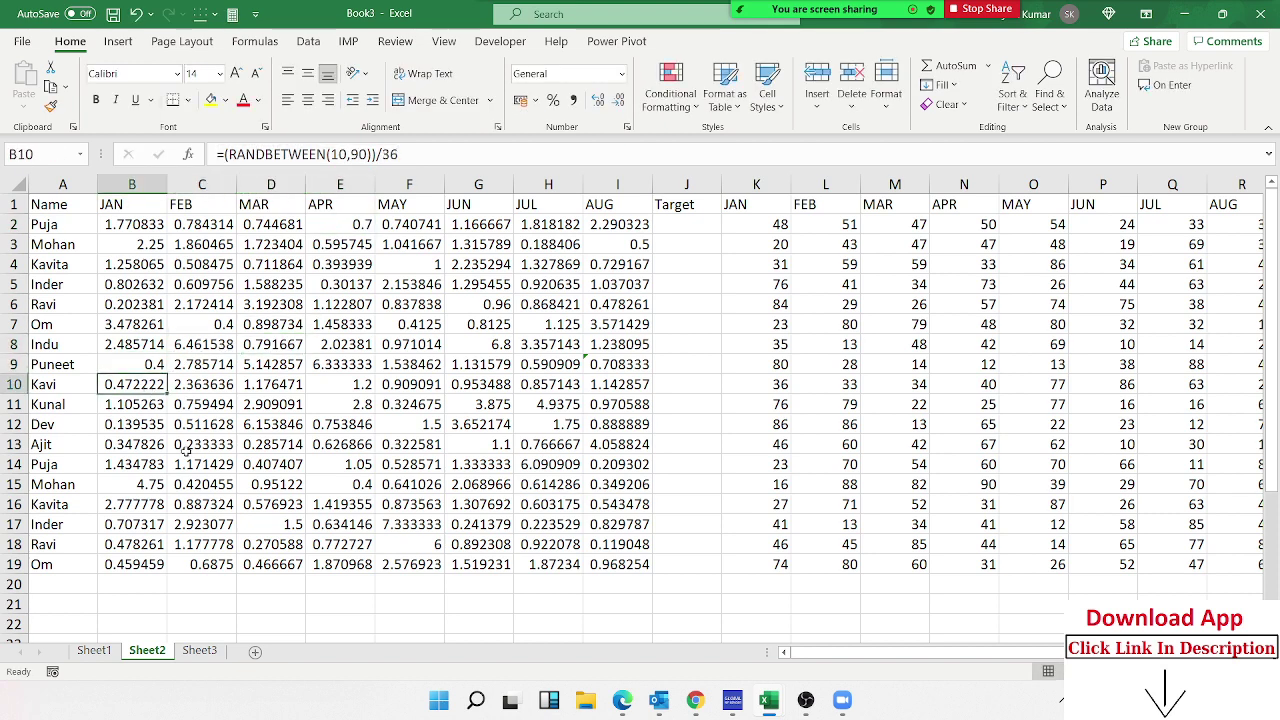
click(260, 464)
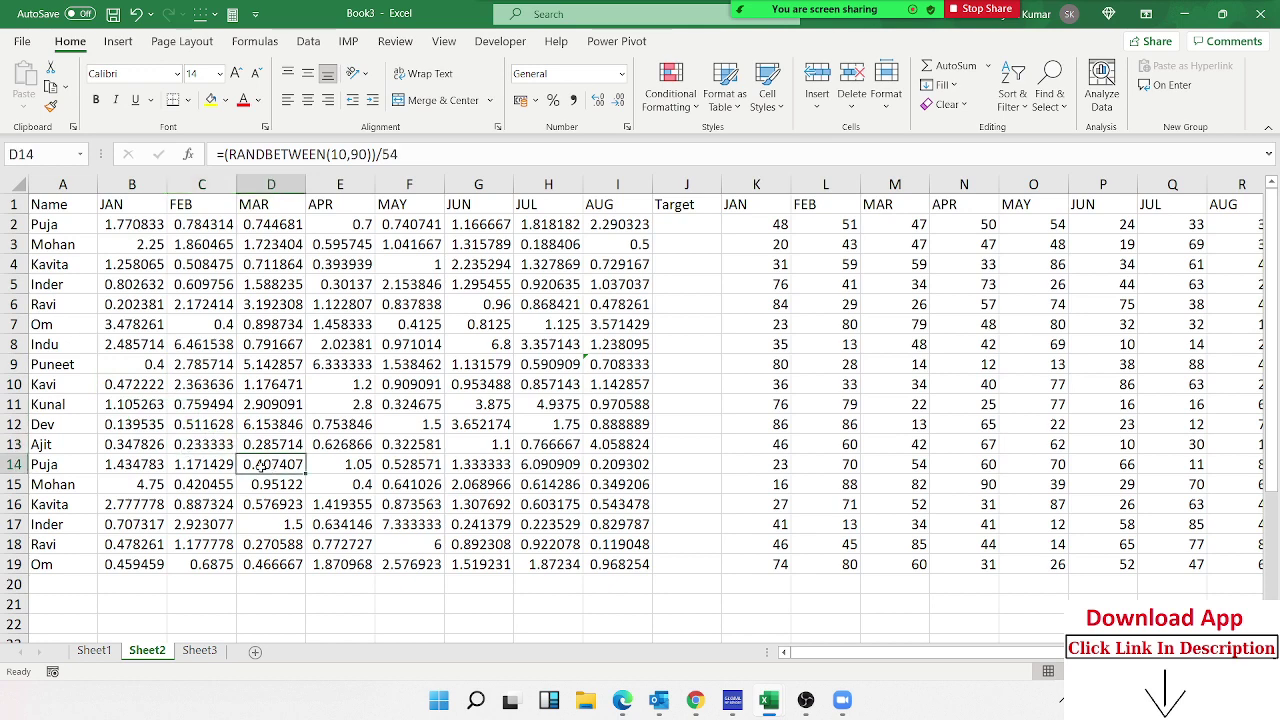
key(ctrl+z)
Enter the formula =RANDBETWEEN(10,90) in K2
key(Escape)
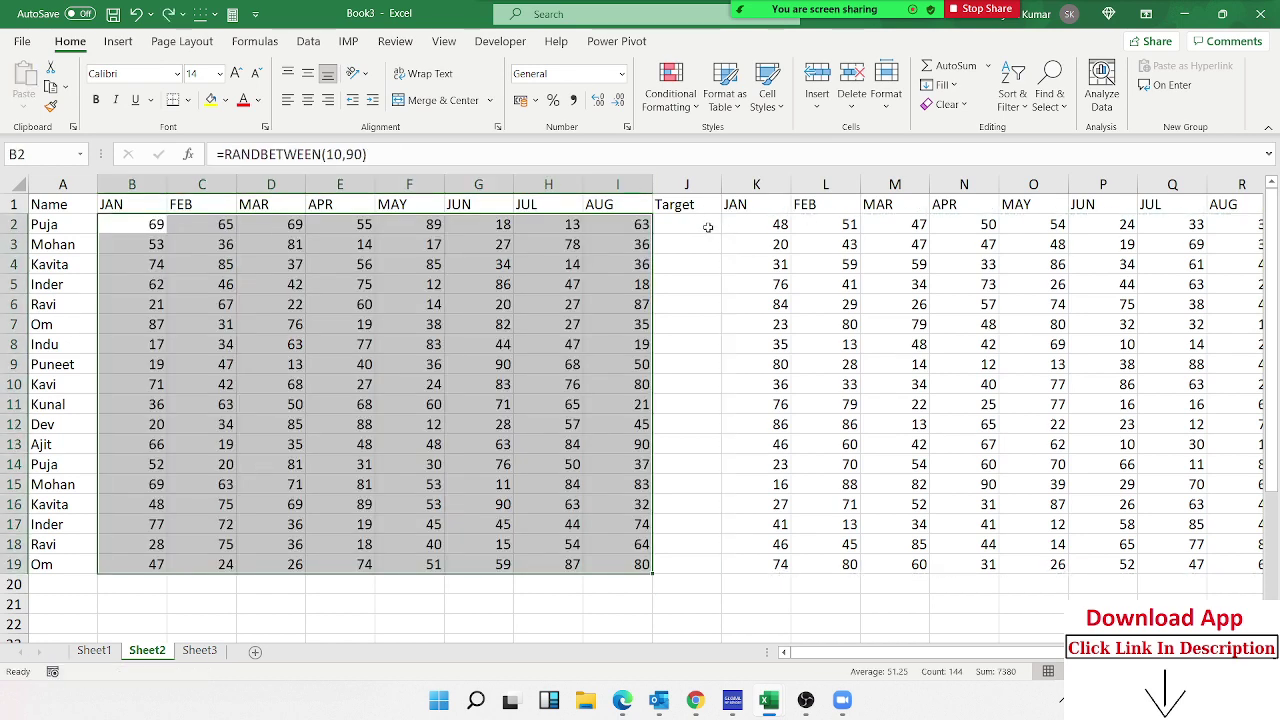
click(758, 230)
text(=ra)
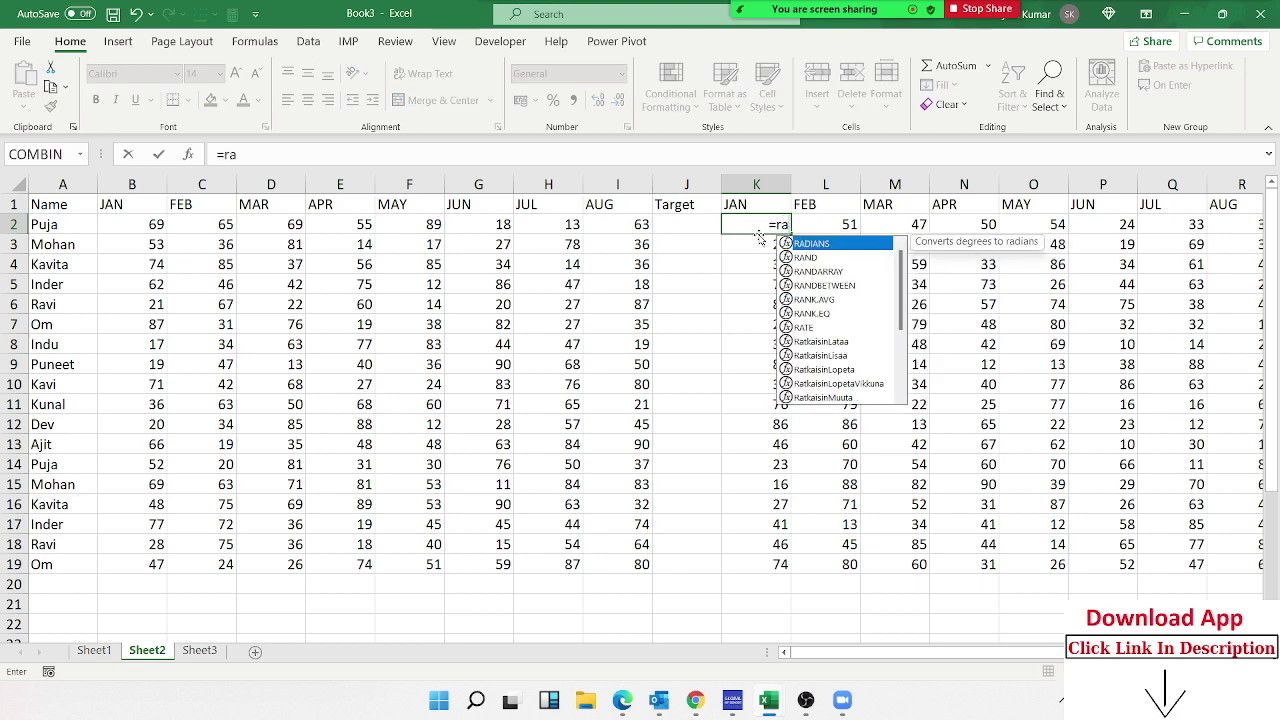
key(Down)
key(Down)
key(Down)
key(Tab)
text(10)
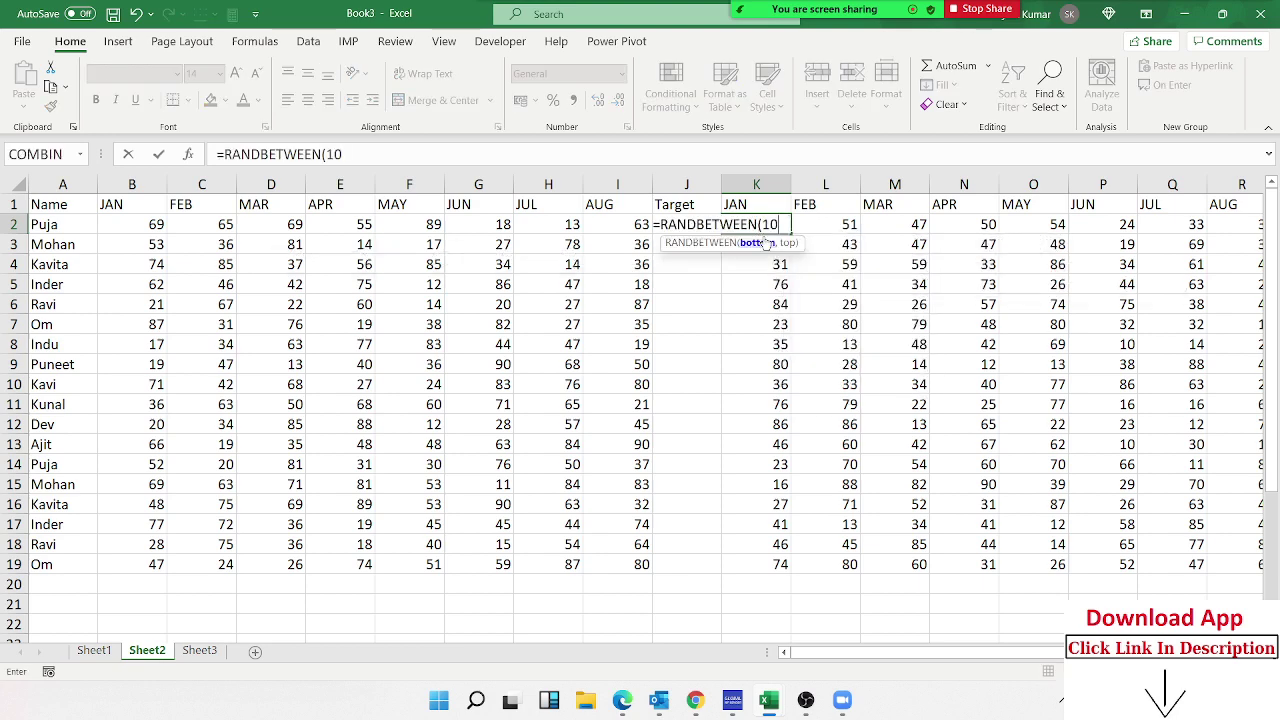
text(,90)
key(Return)
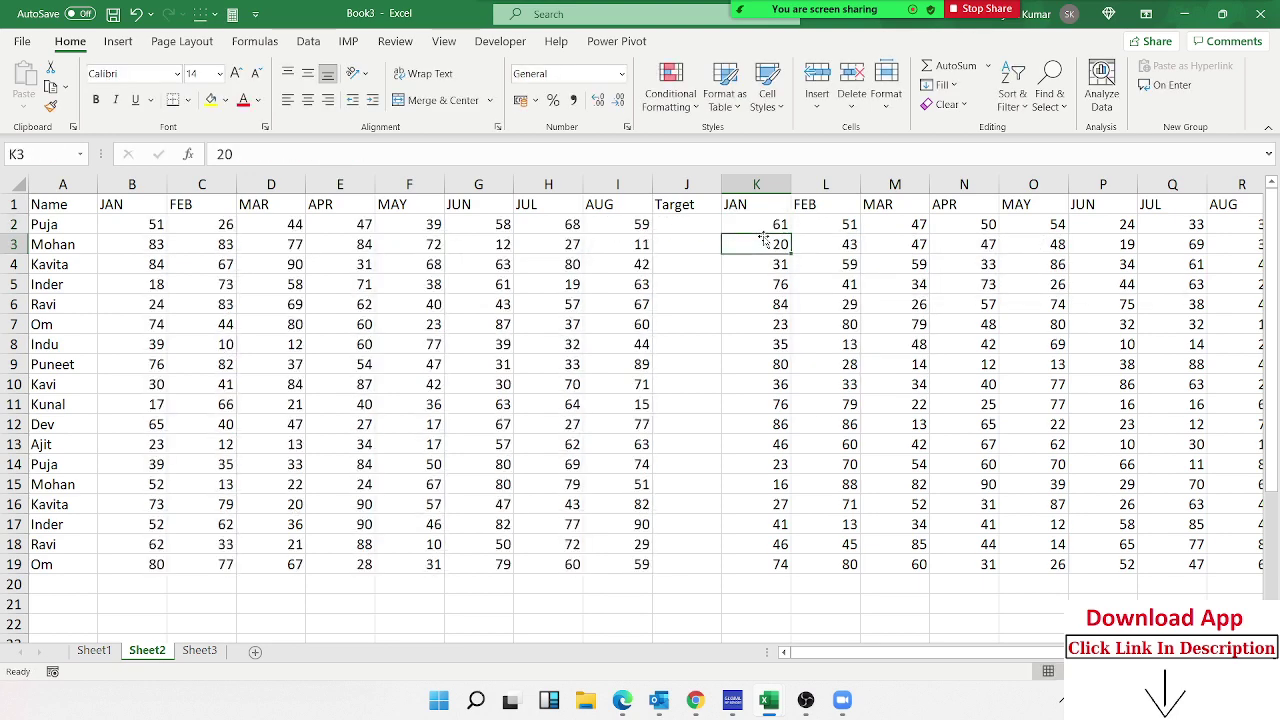
Fill the formula across K2:R19, recalculate, and copy the whole block
key(Up)
key(ctrl+shift+Right)
key(ctrl+shift+Down)
key(ctrl+d)
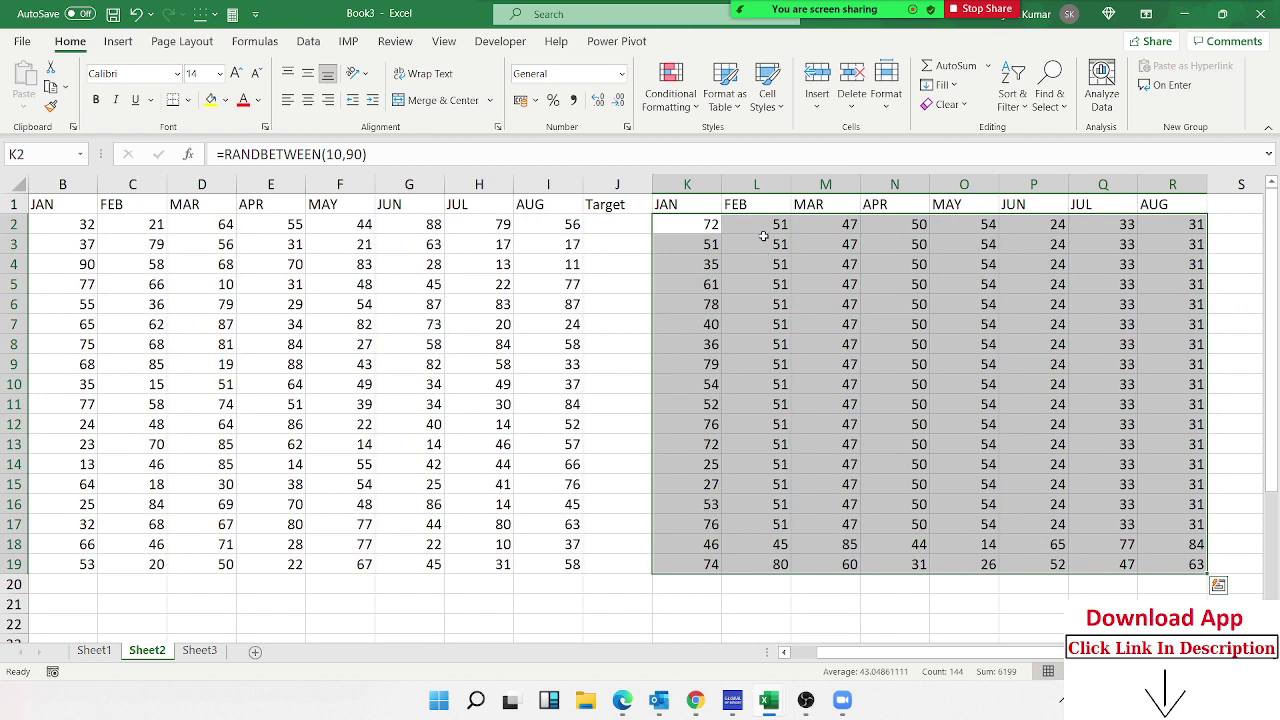
key(ctrl+q)
key(Escape)
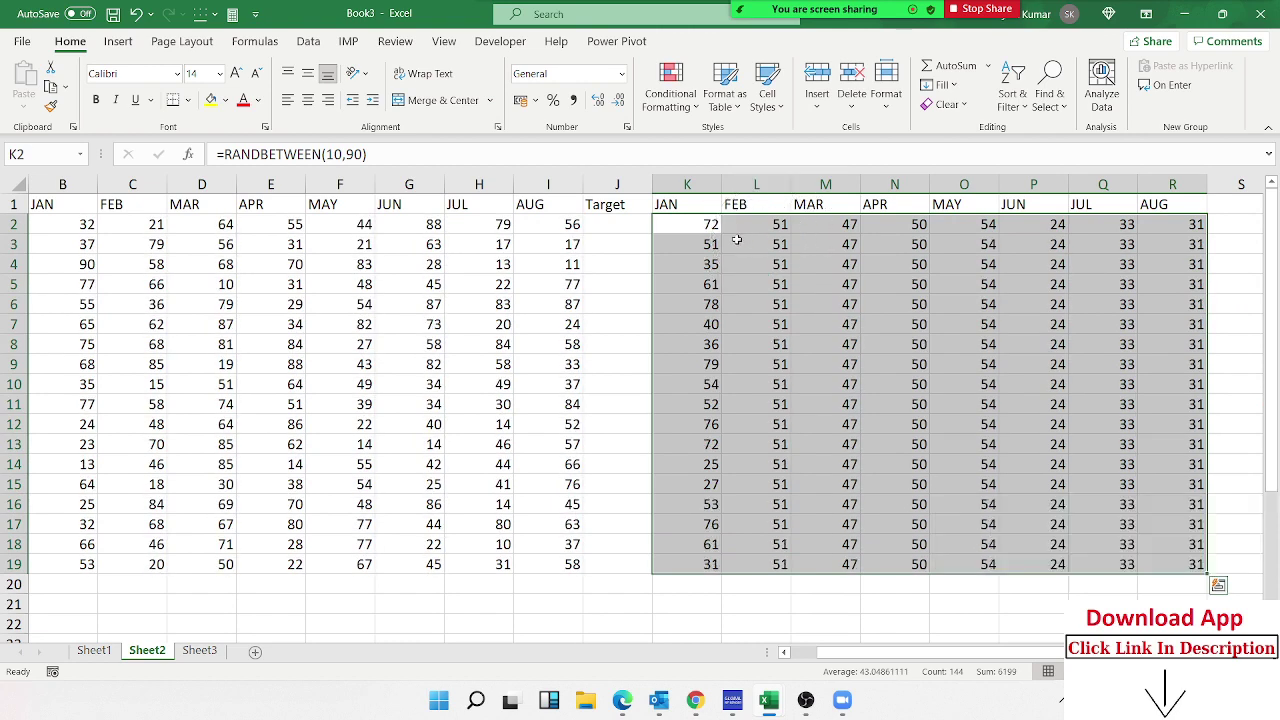
key(ctrl+r)
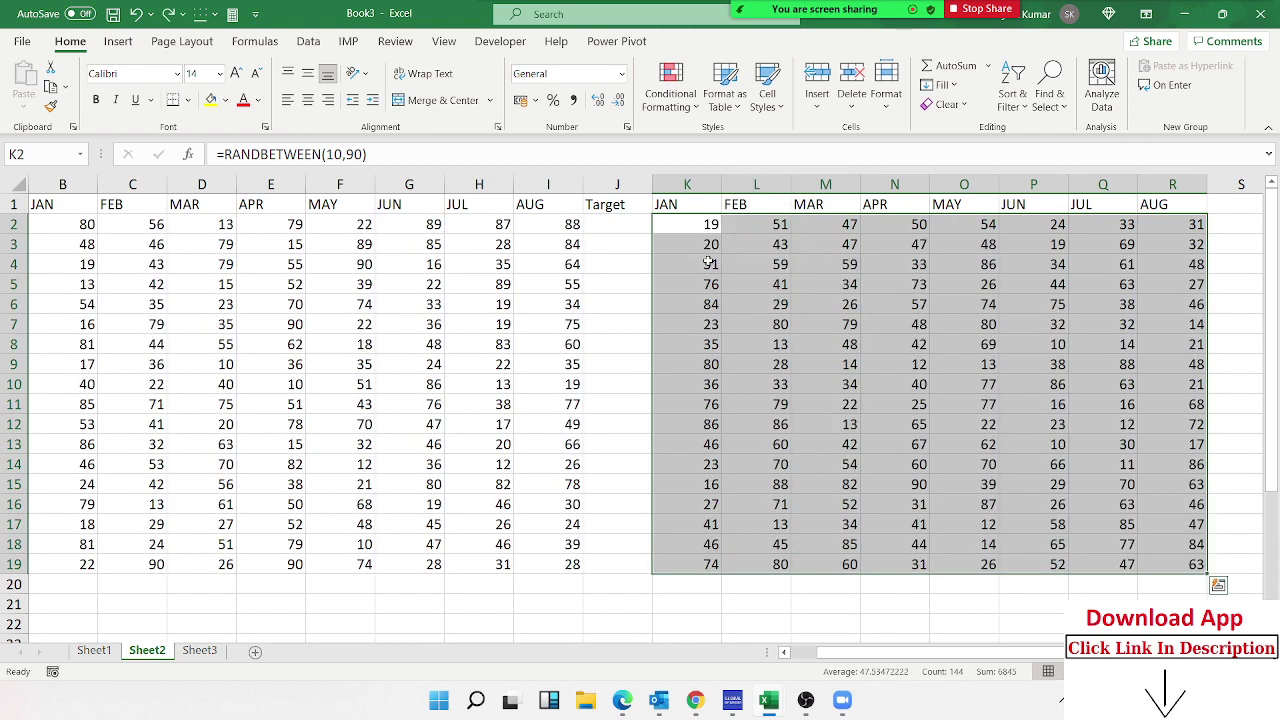
key(ctrl+r)
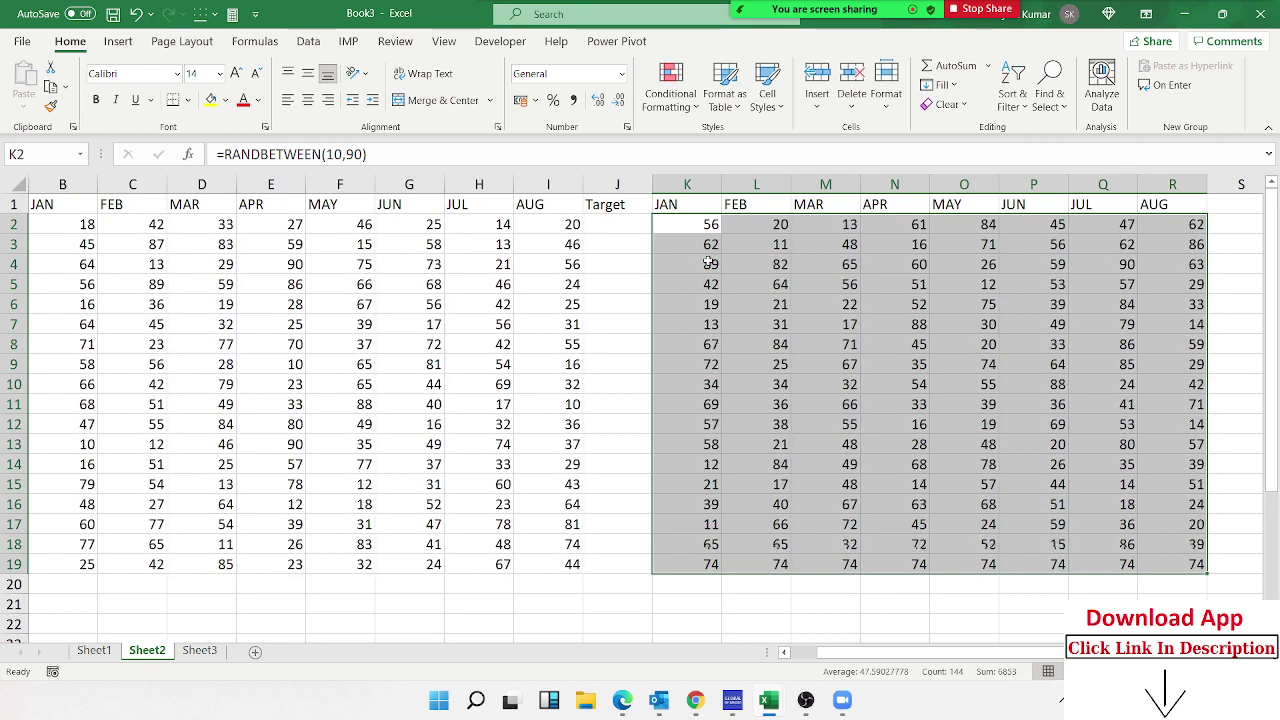
key(ctrl+c)
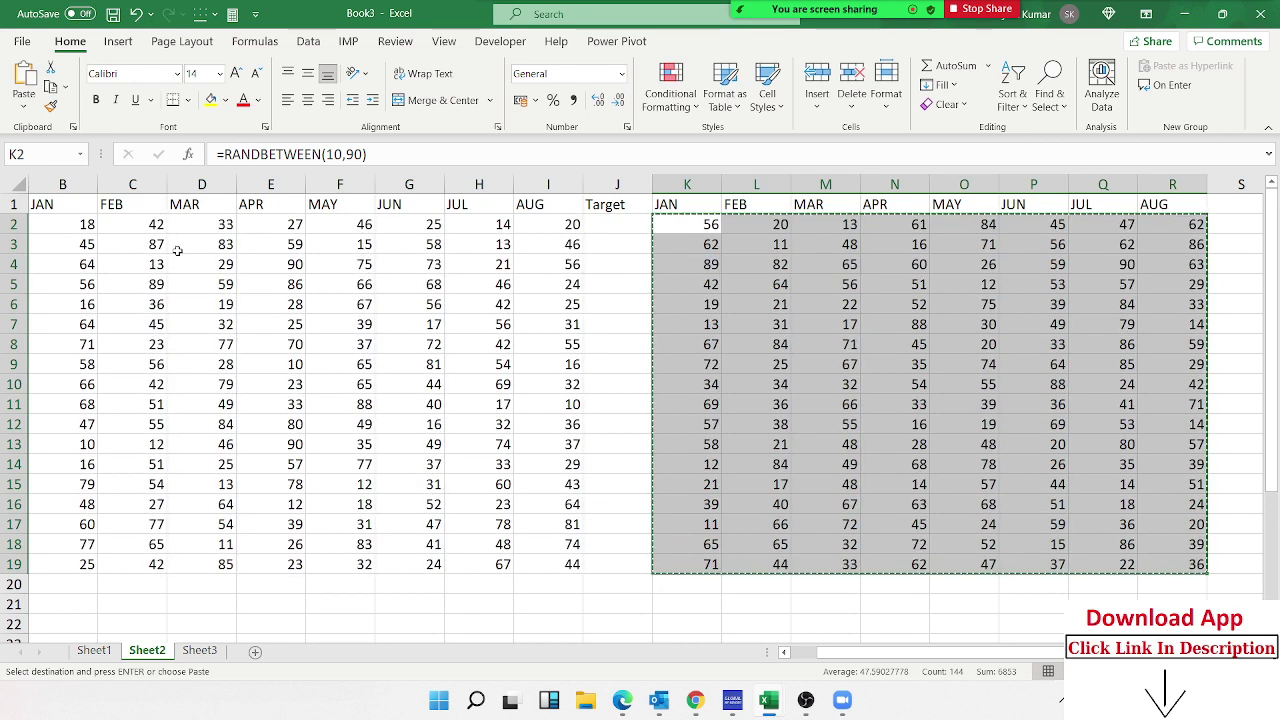
click(62, 228)
right_click(62, 229)
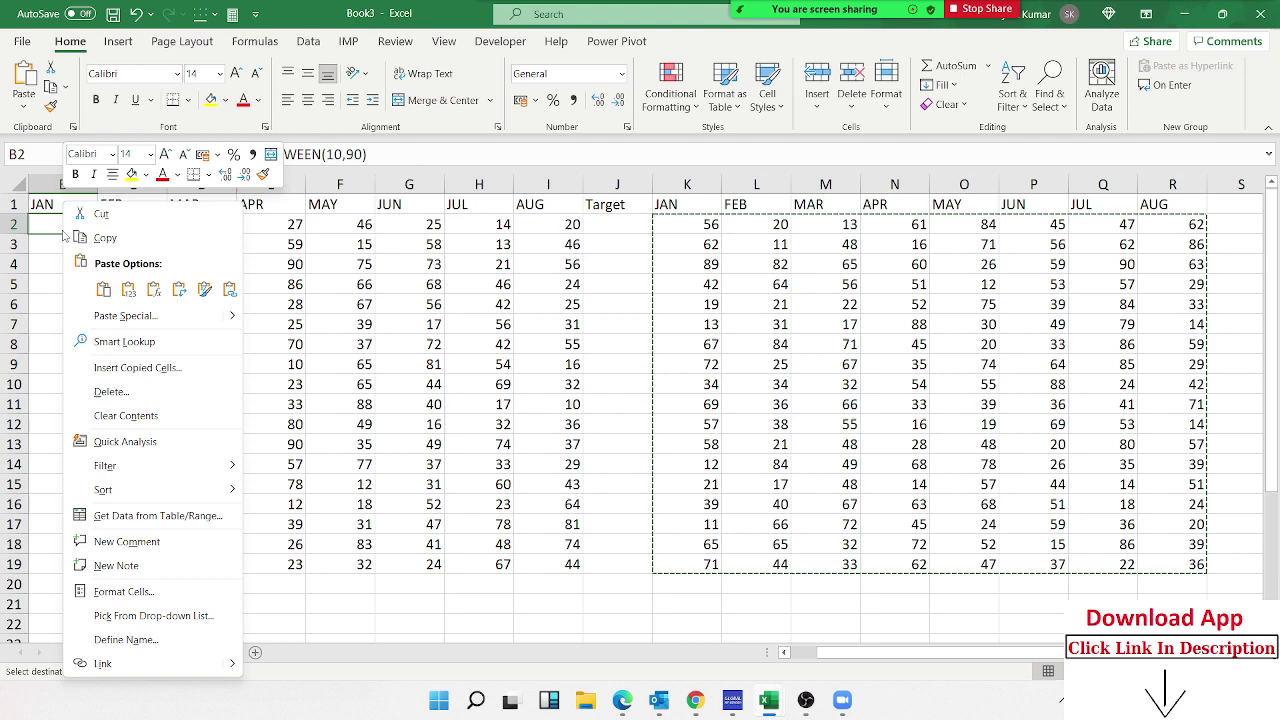
click(109, 317)
drag(92, 221, 358, 301)
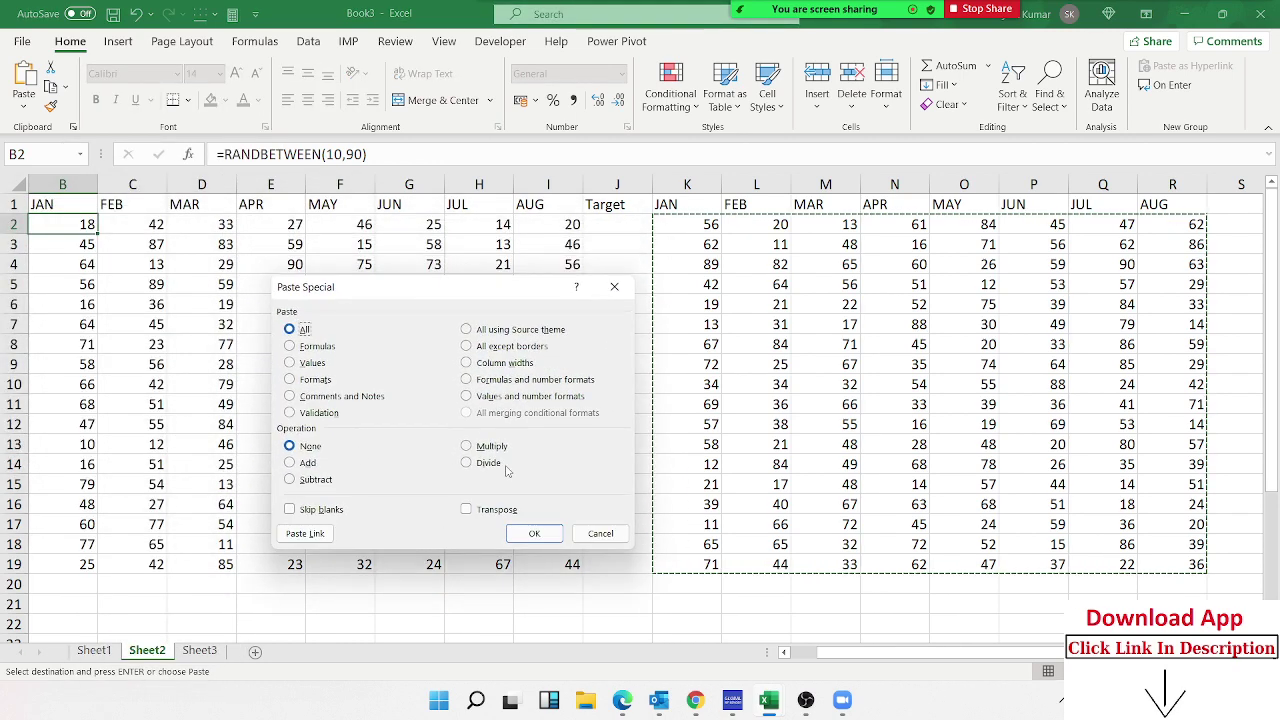
click(489, 463)
click(535, 533)
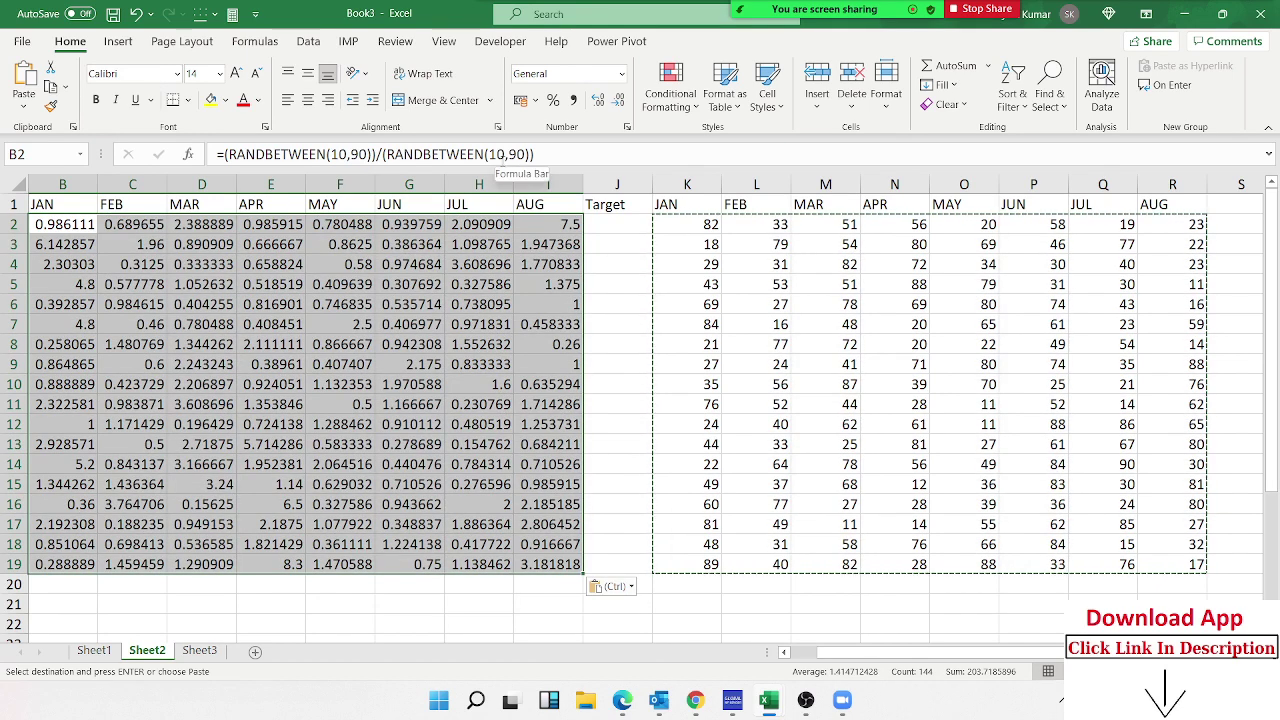
click(373, 156)
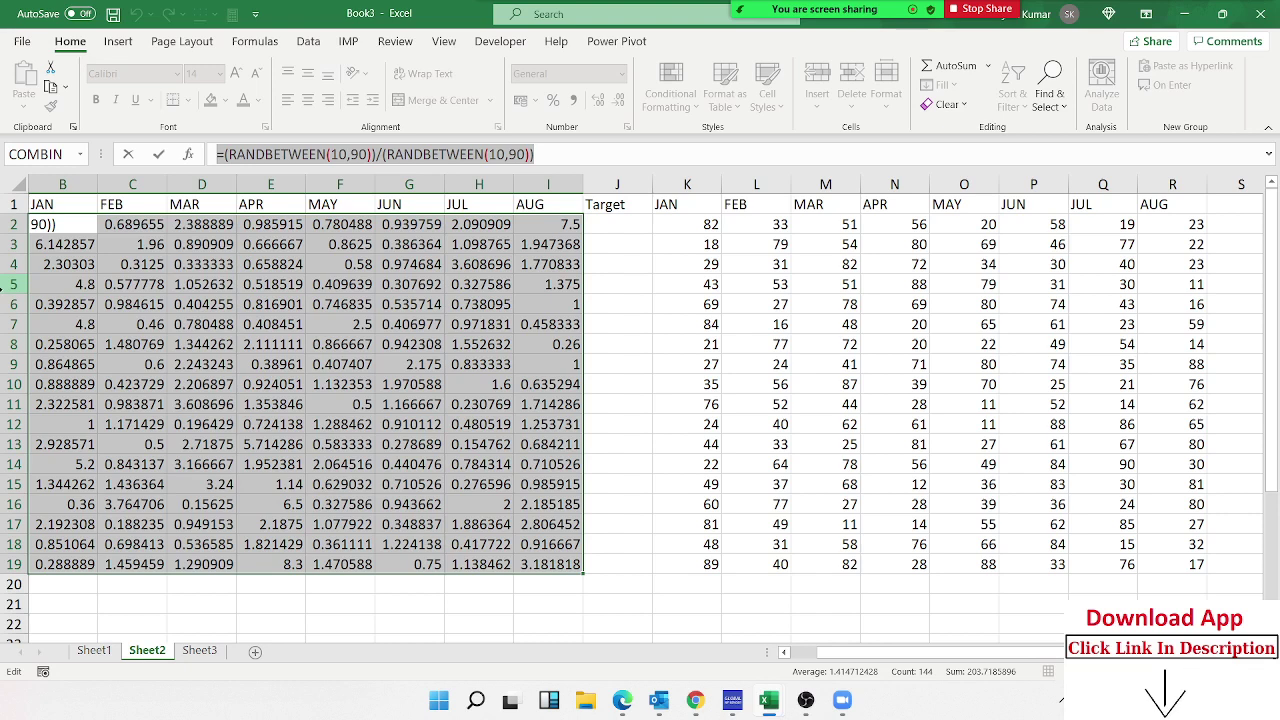
key(Escape)
Undo the division, trial-paste the targets into B2:I19 as values, then undo that
key(ctrl+z)
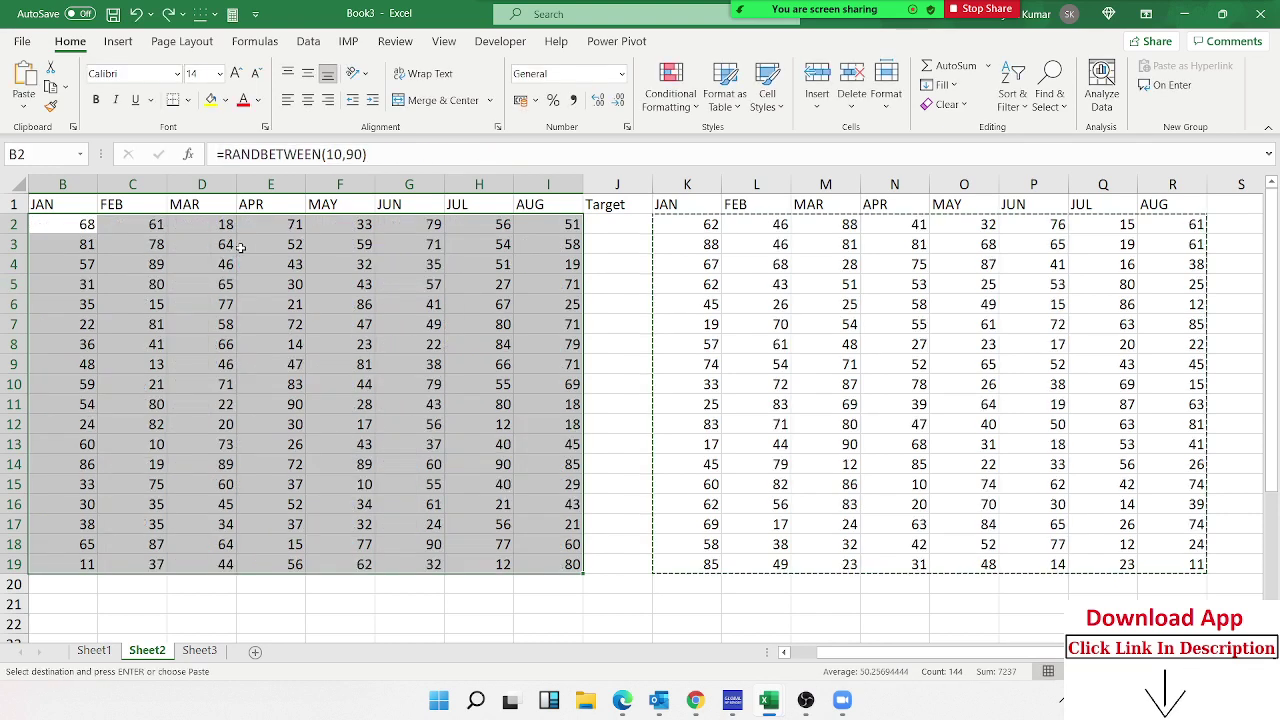
right_click(245, 265)
click(296, 318)
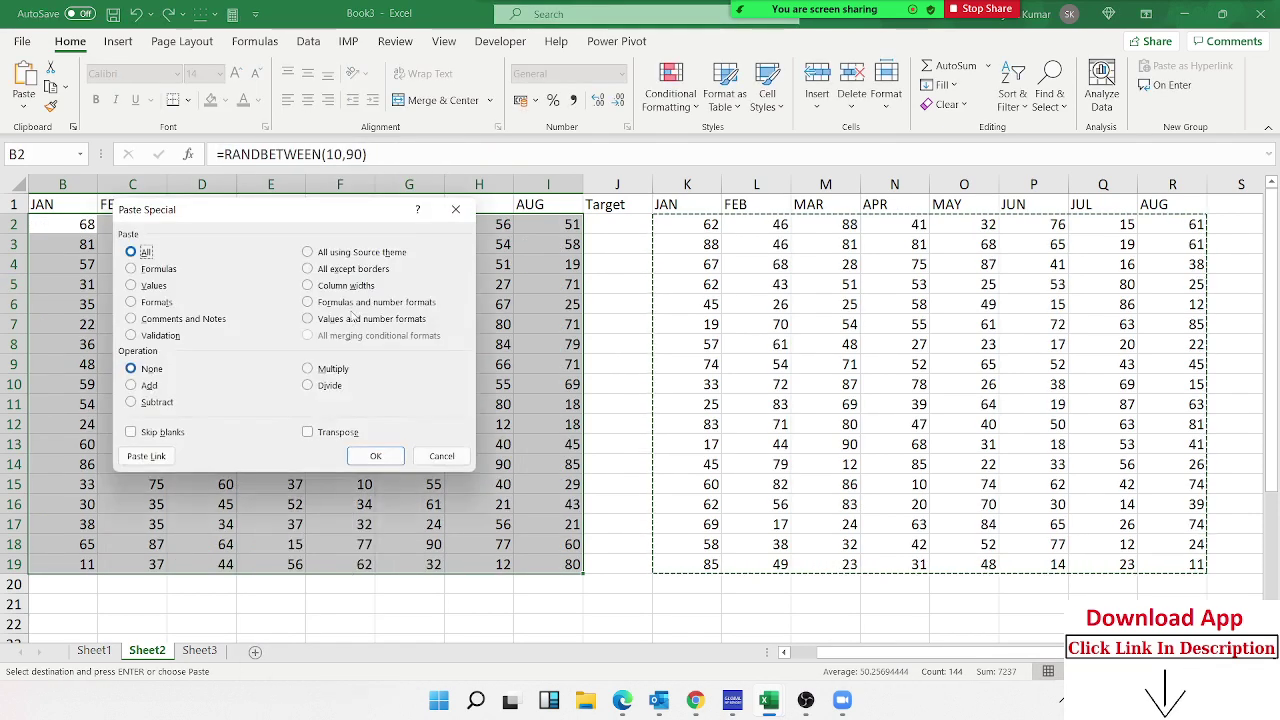
click(158, 286)
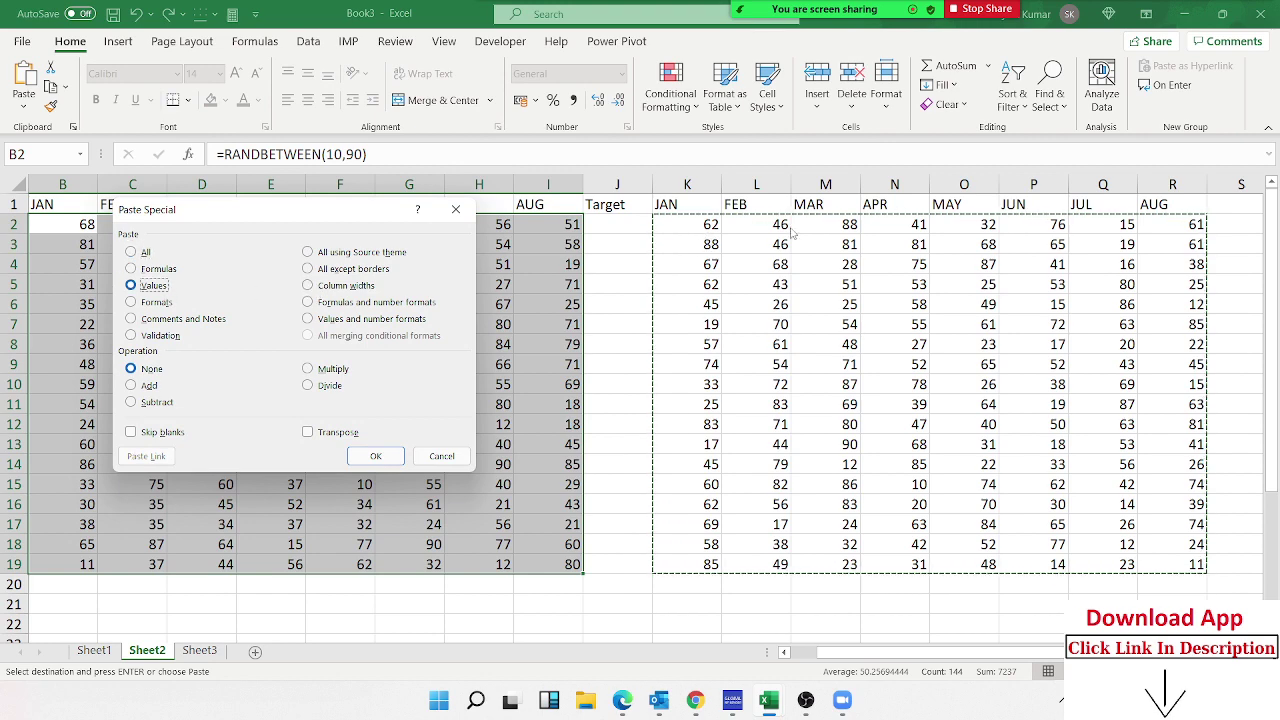
click(386, 452)
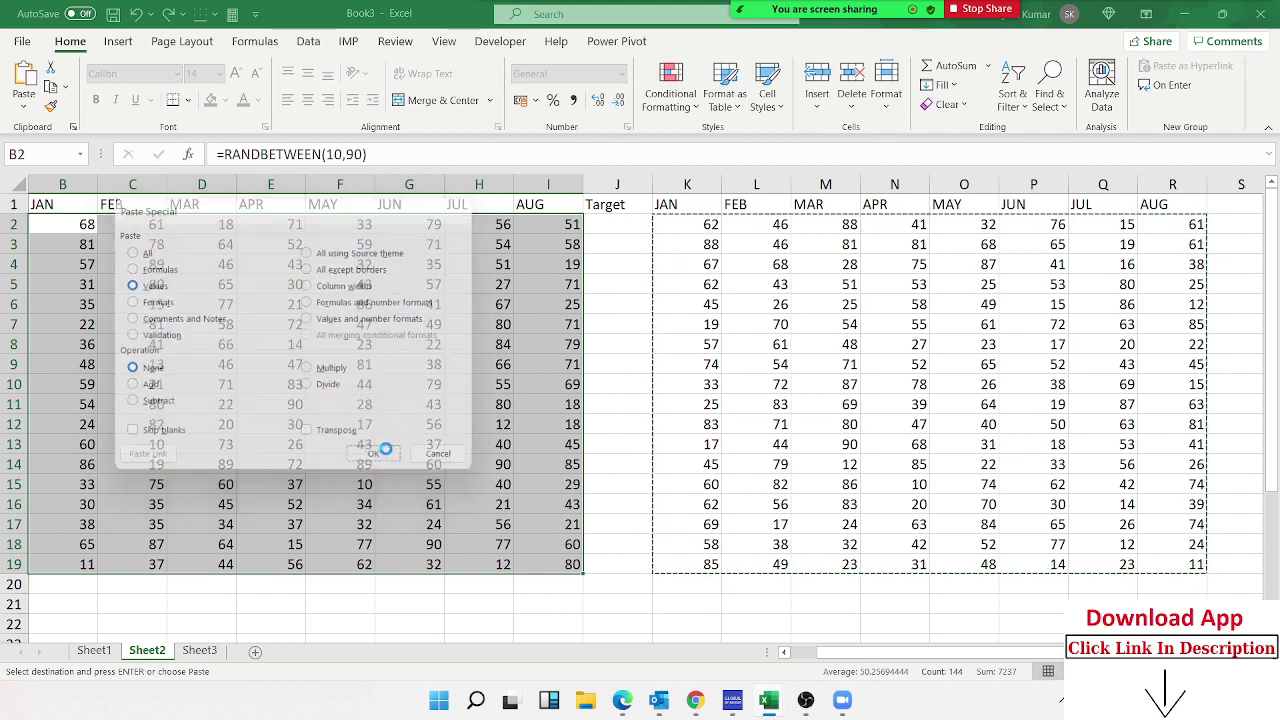
key(ctrl+z)
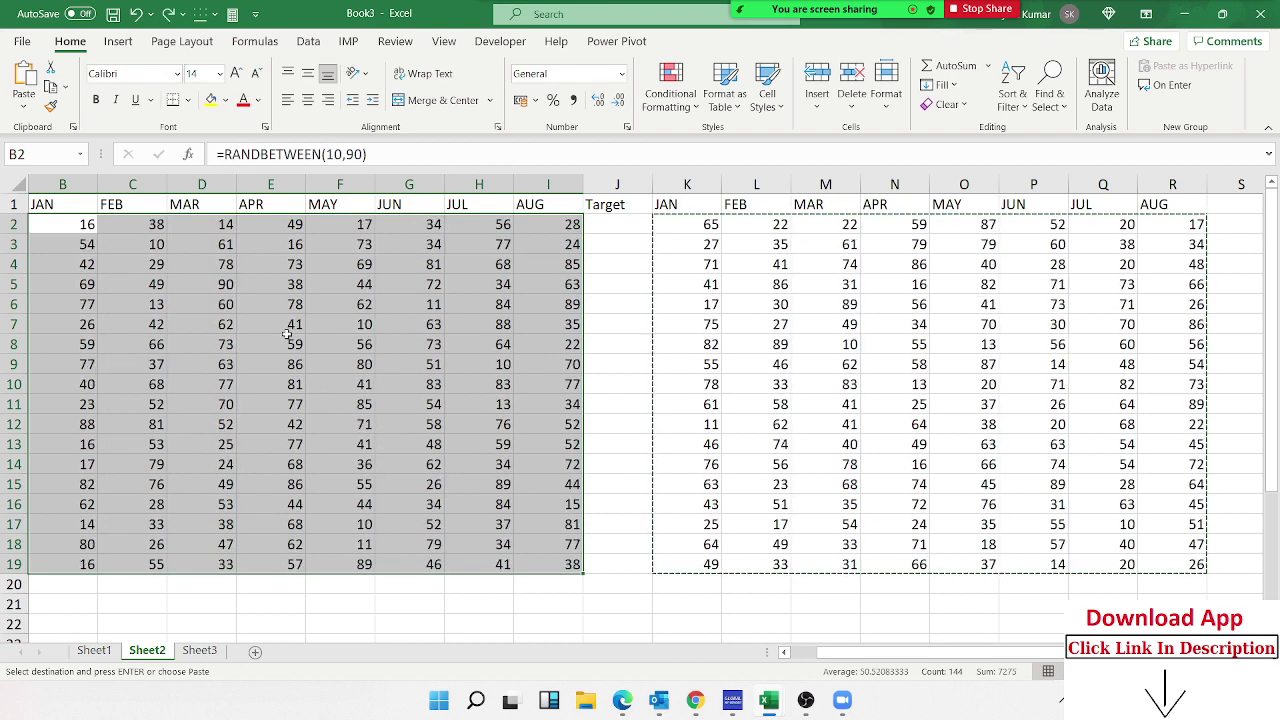
Paste Special the copied targets onto B2:I19 as values with the Divide operation
right_click(285, 330)
click(347, 315)
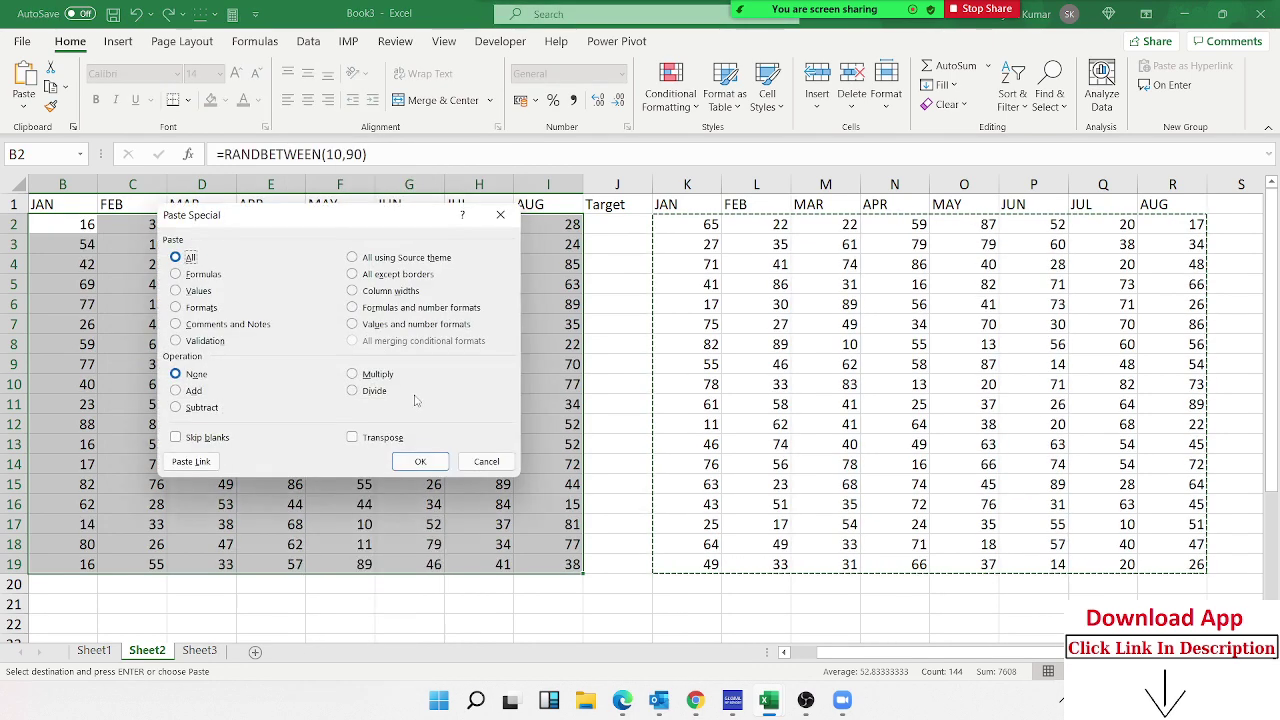
click(372, 391)
click(198, 291)
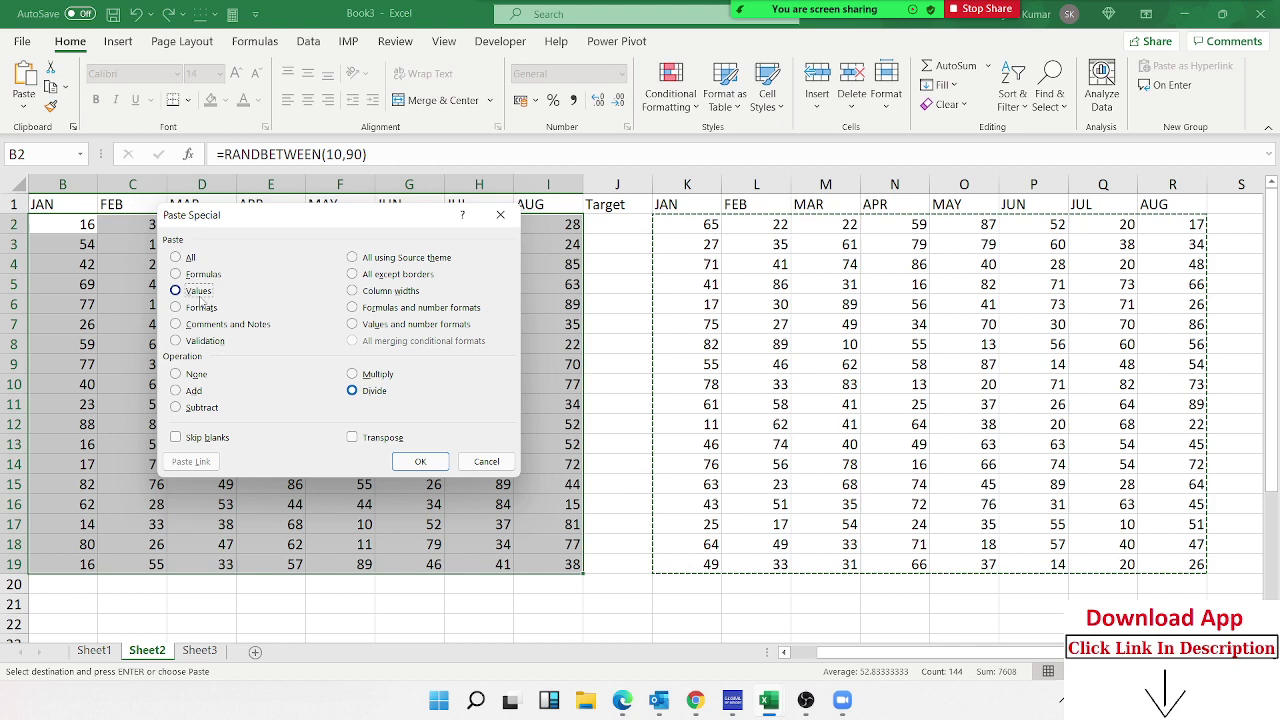
click(419, 460)
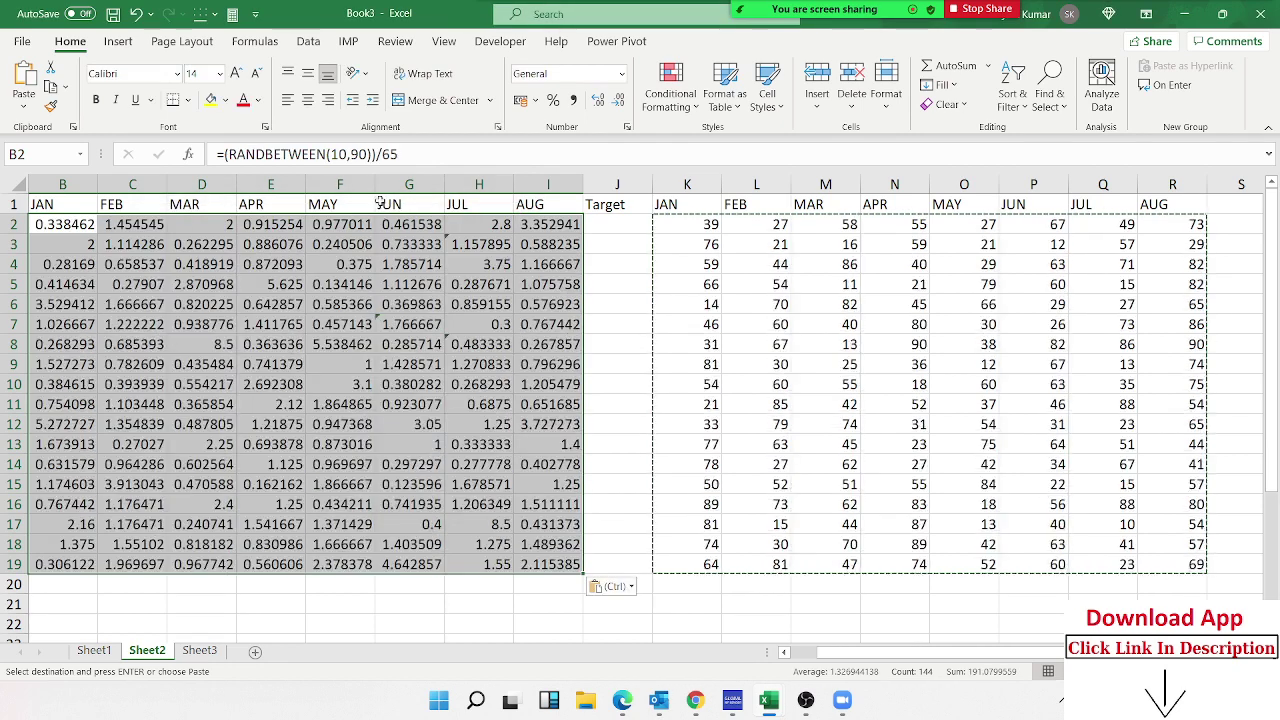
key(ctrl+z)
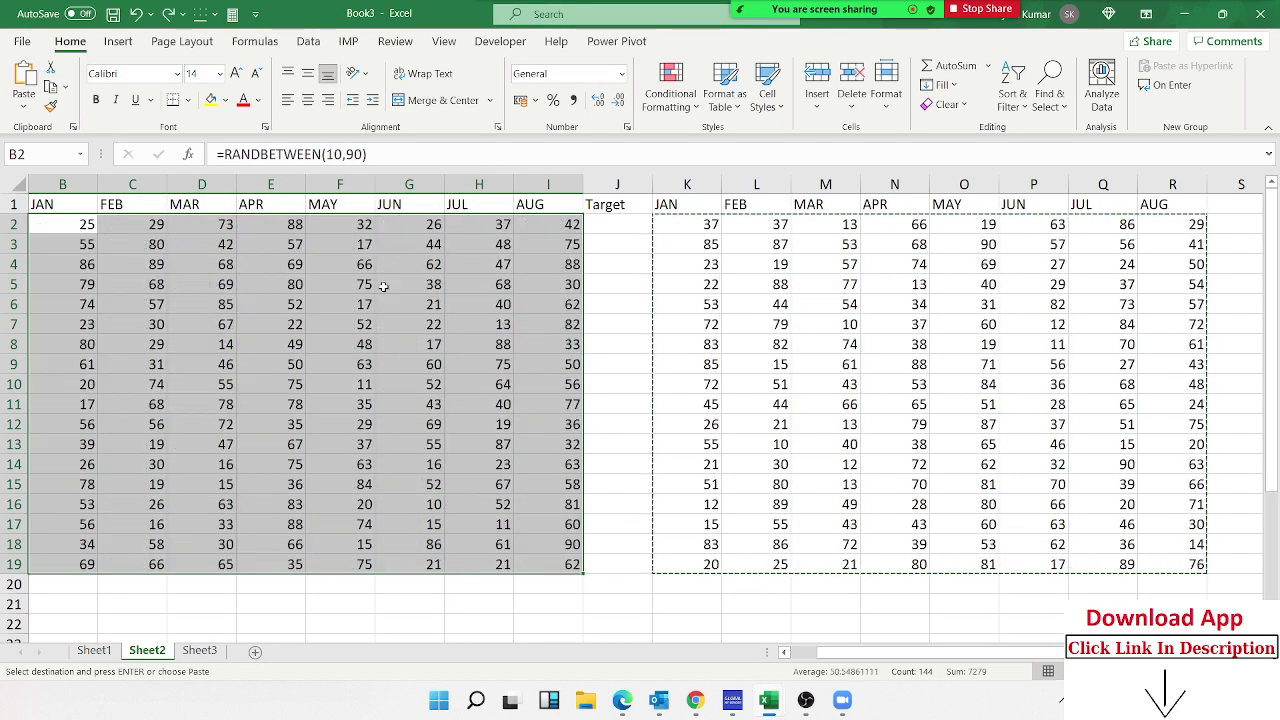
right_click(383, 286)
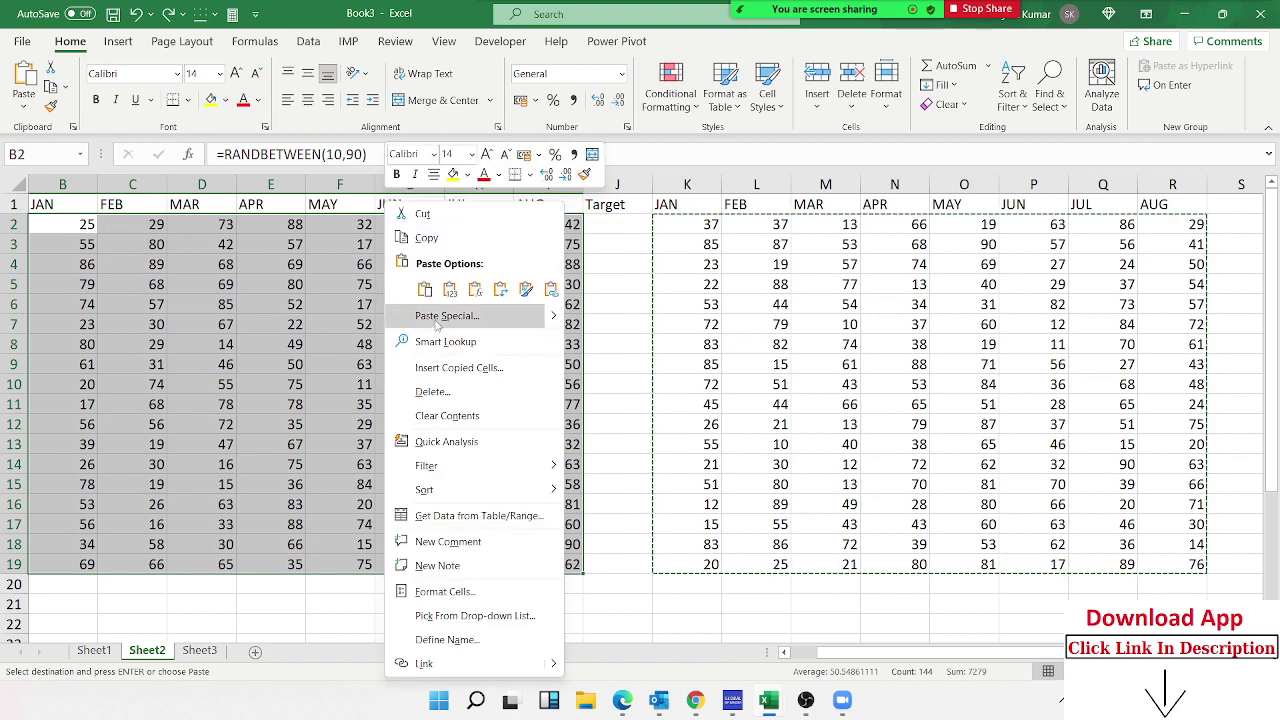
click(436, 320)
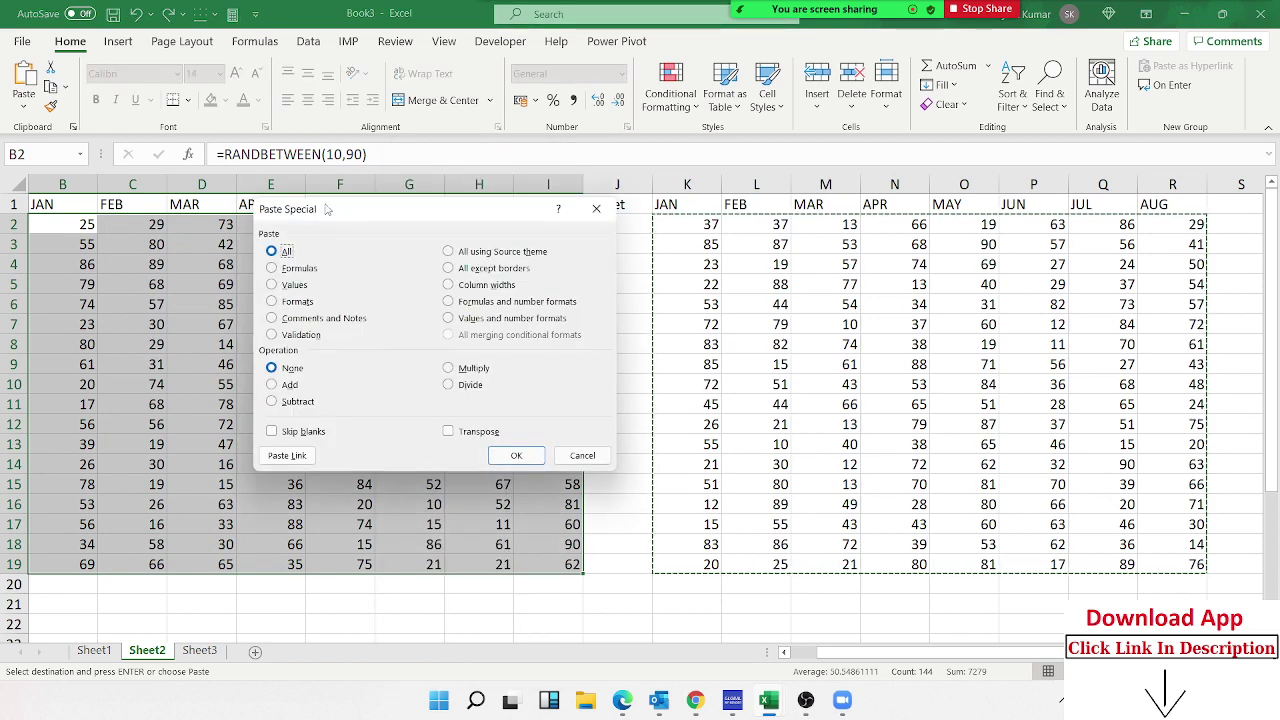
drag(327, 209, 340, 264)
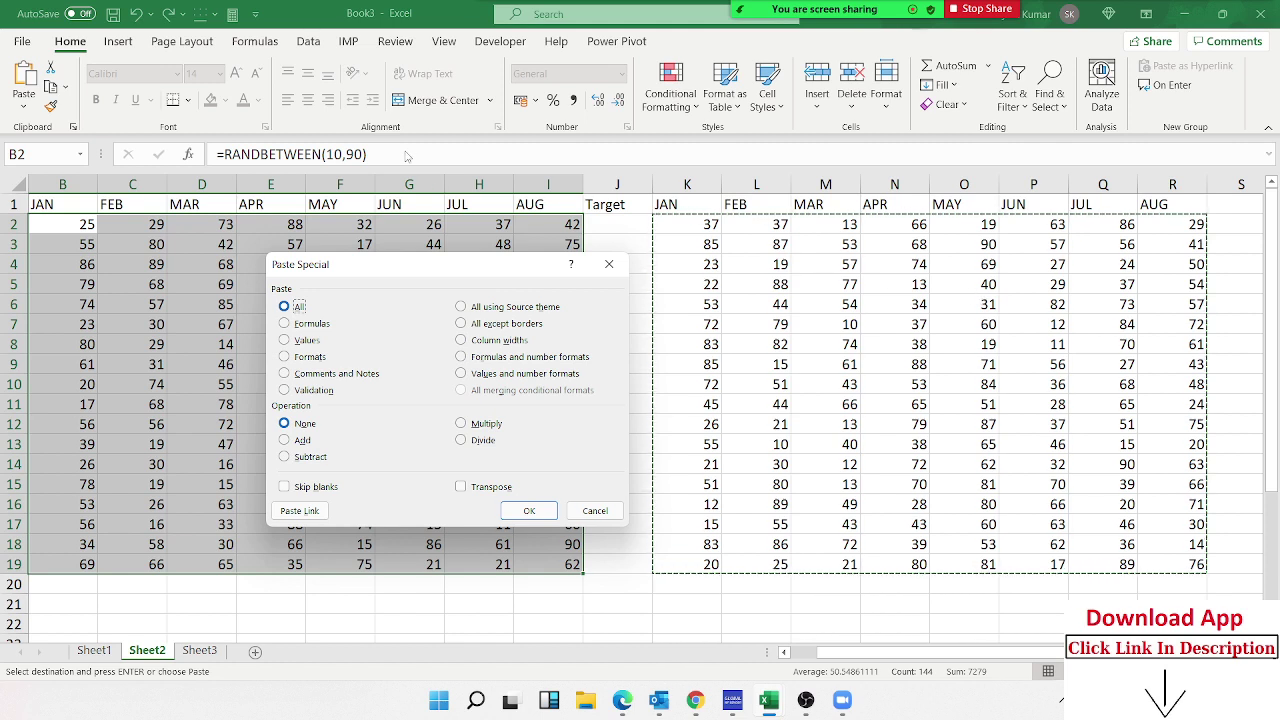
click(462, 440)
key(Return)
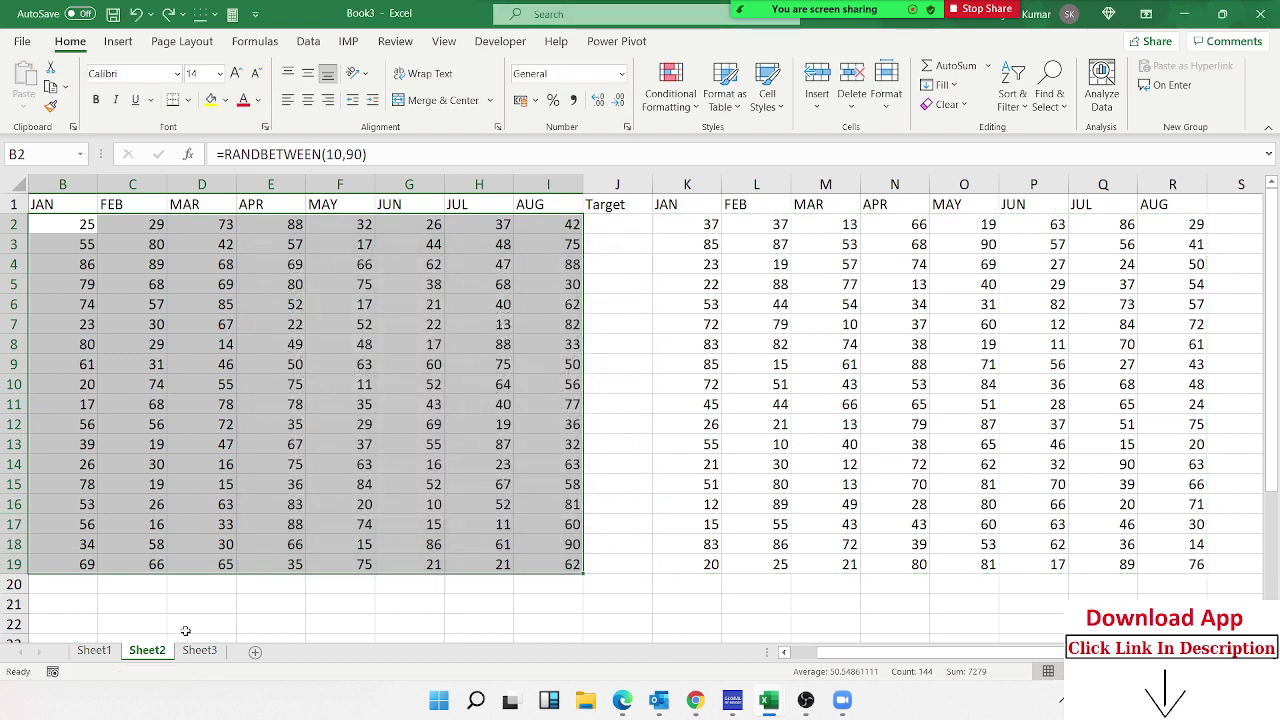
On Sheet3, enter the formula =G3+30 in H3
click(205, 650)
click(533, 252)
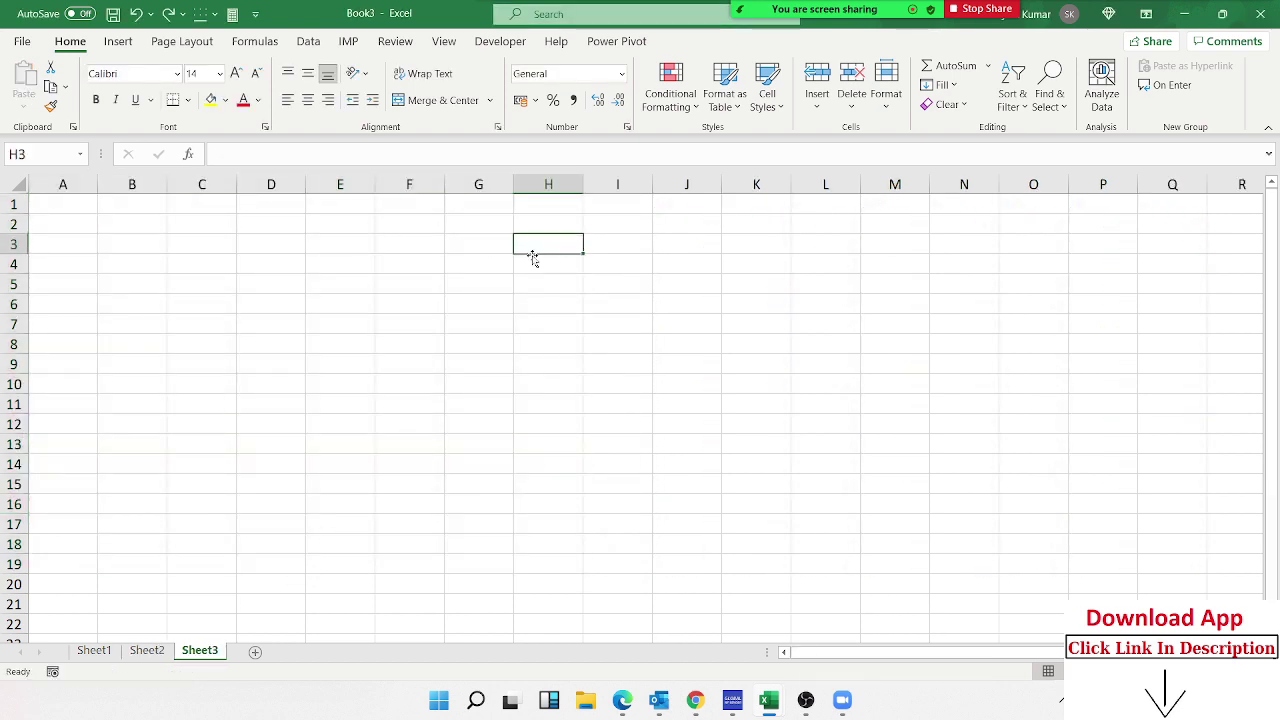
text(25)
key(Escape)
text(=)
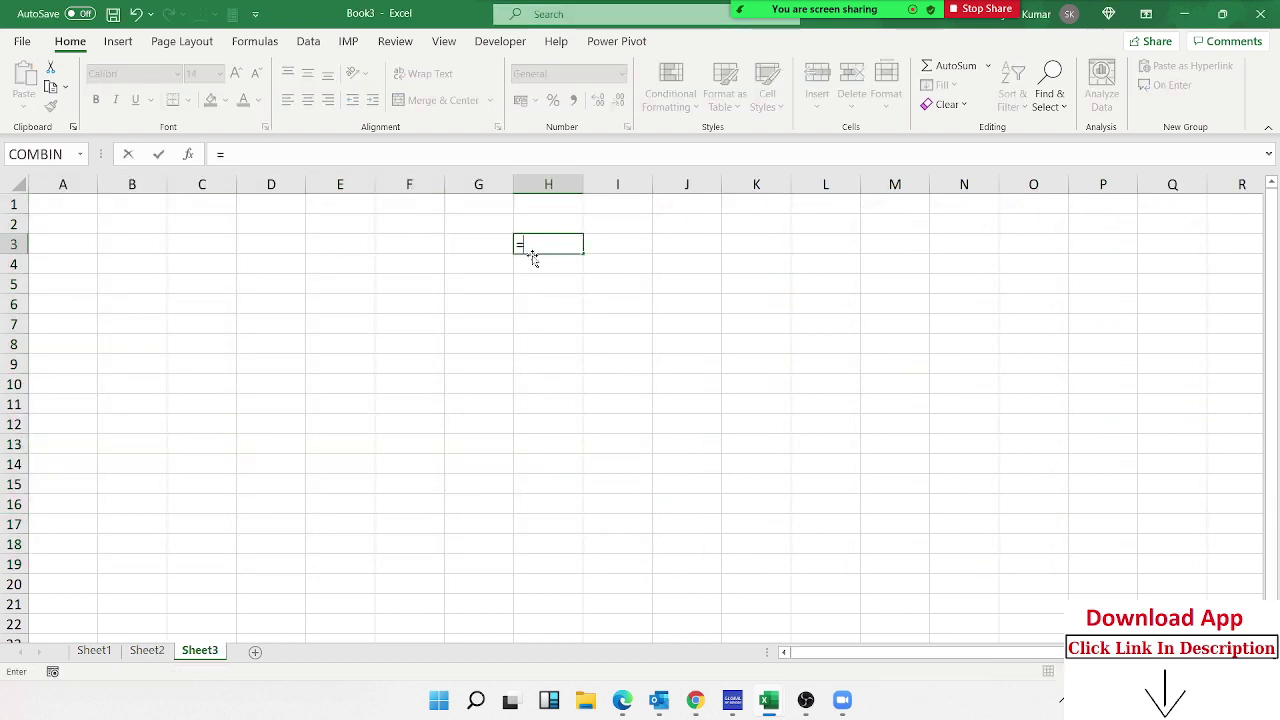
key(Left)
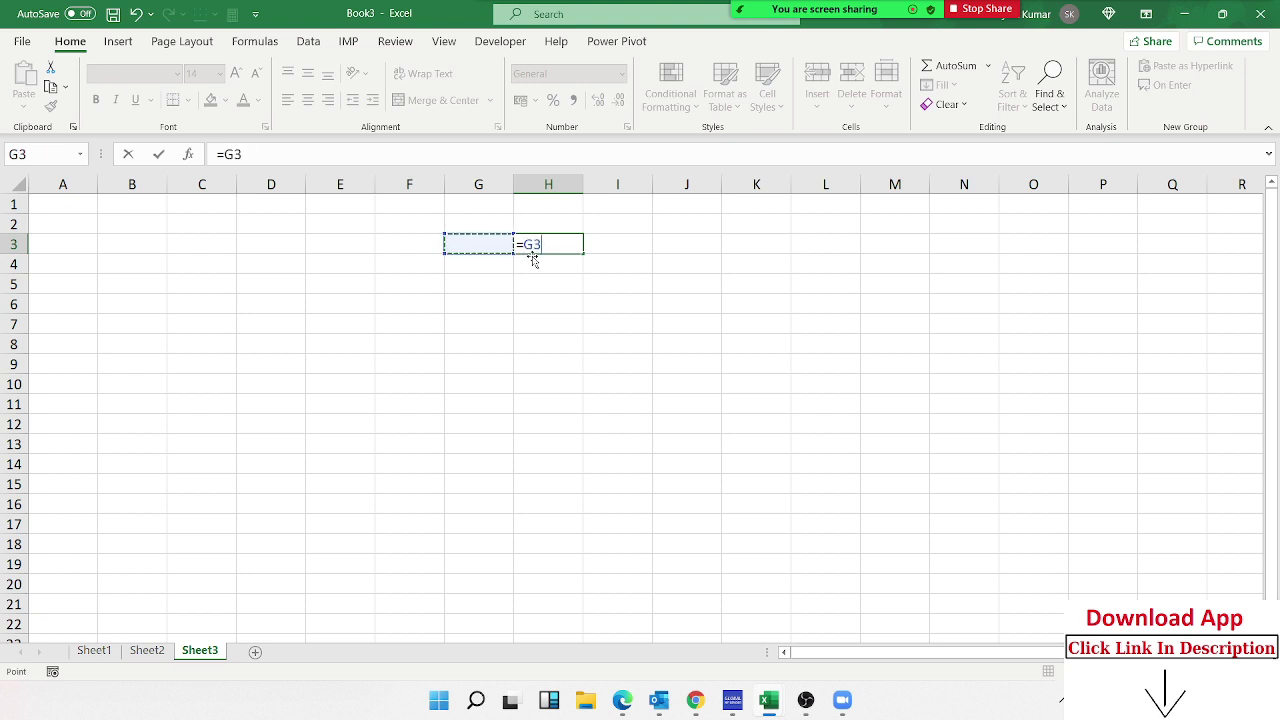
text(+30)
key(Return)
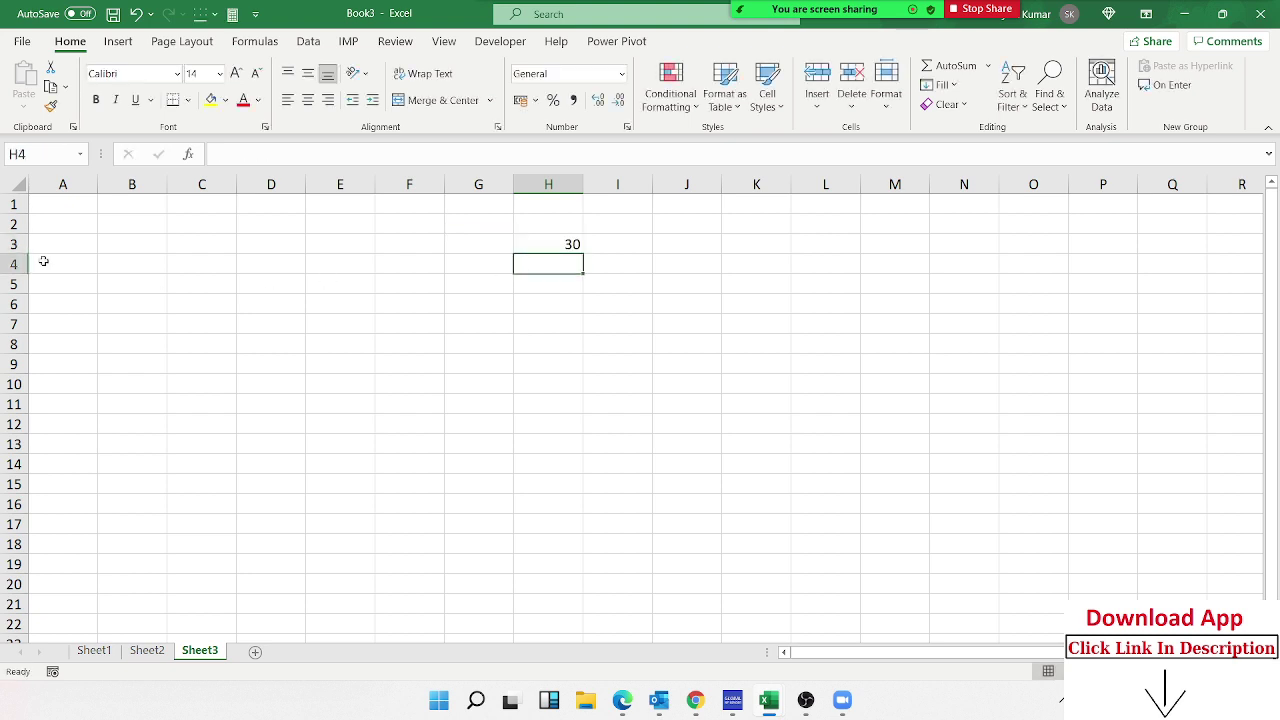
Enter the formula =B1+60 in C3
click(178, 240)
text(0)
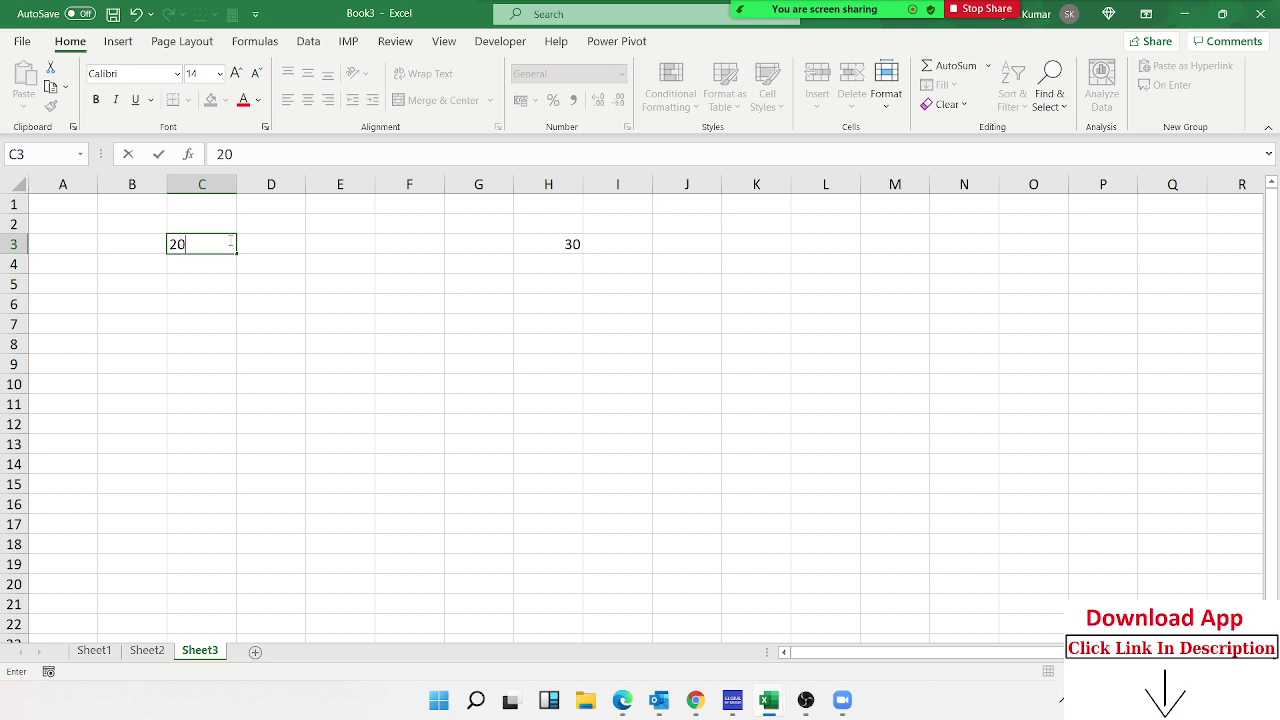
drag(231, 286, 270, 285)
click(207, 239)
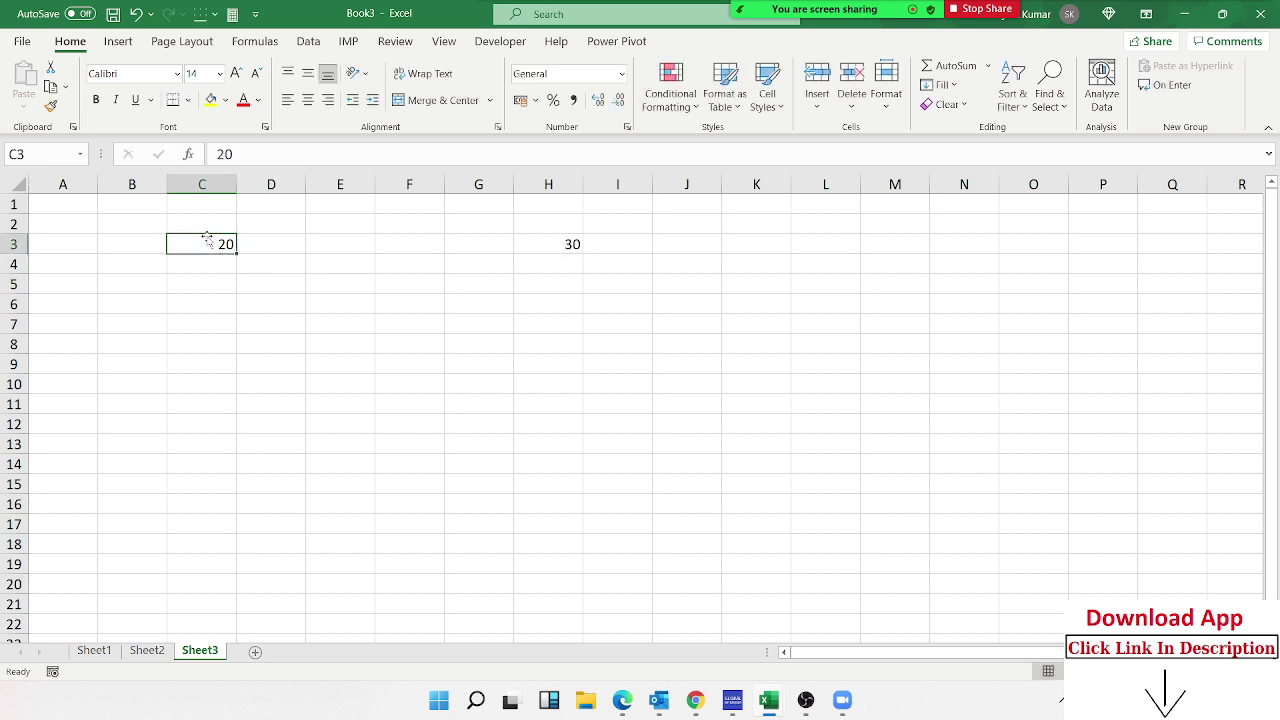
text(=)
click(123, 203)
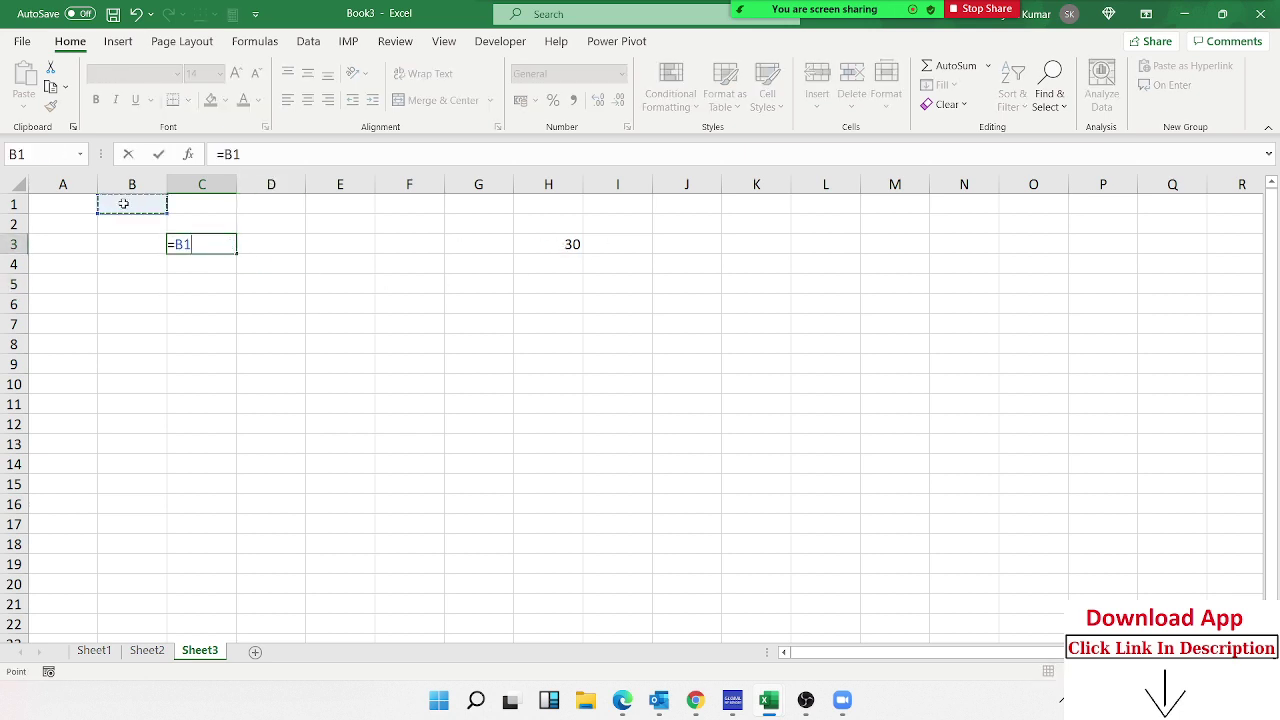
text(+)
click(548, 244)
key(Return)
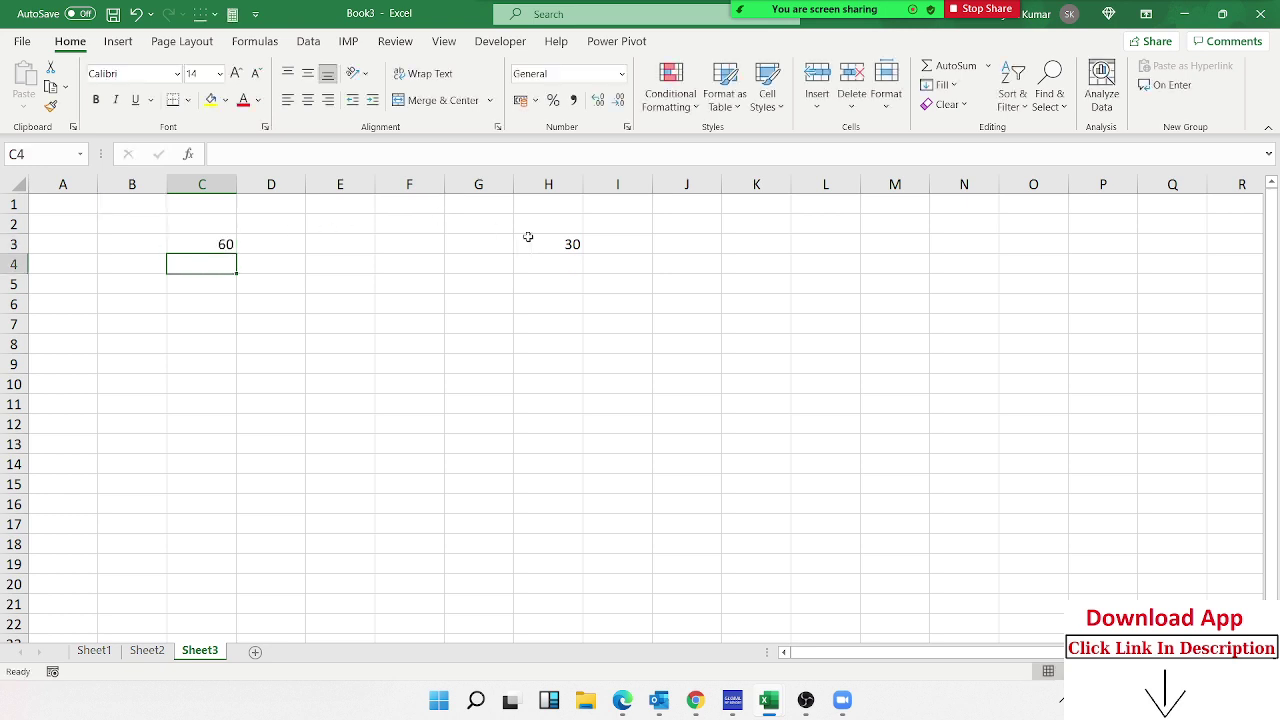
Copy H3 and Paste Special it onto C3 with Divide, giving =(B1+60)/(B3+30)
click(556, 240)
key(ctrl+c)
right_click(228, 244)
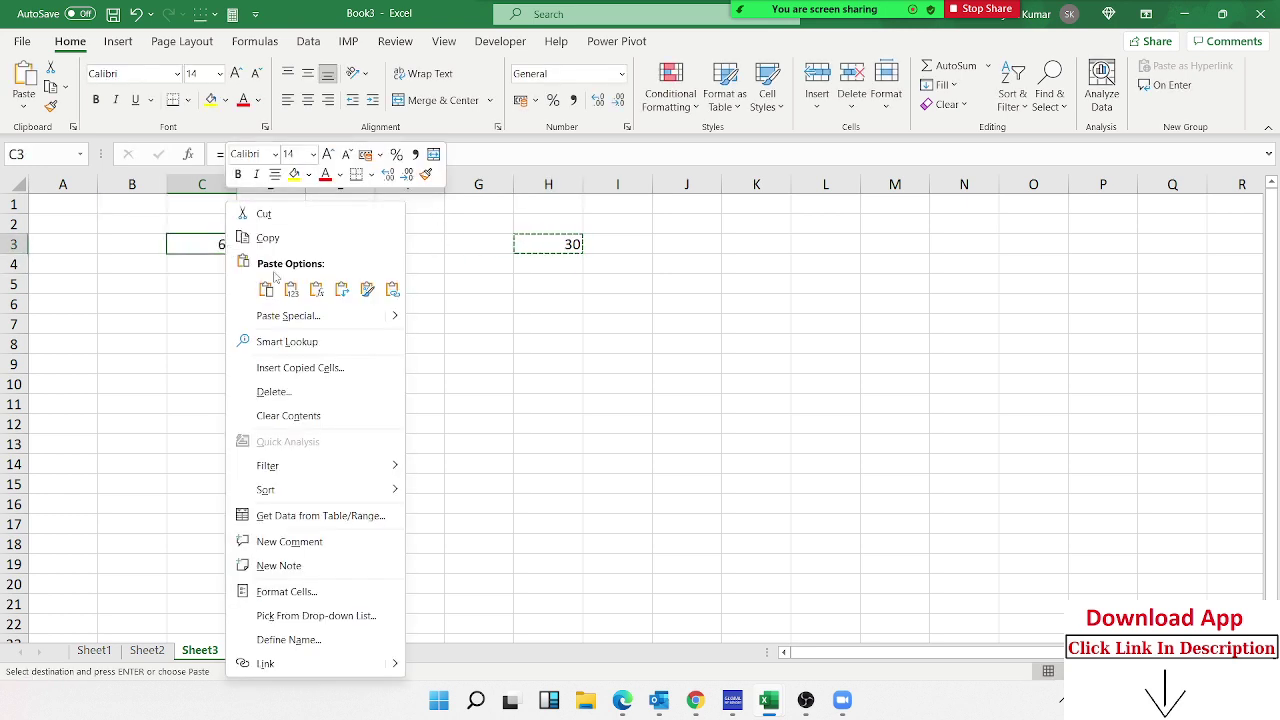
click(284, 317)
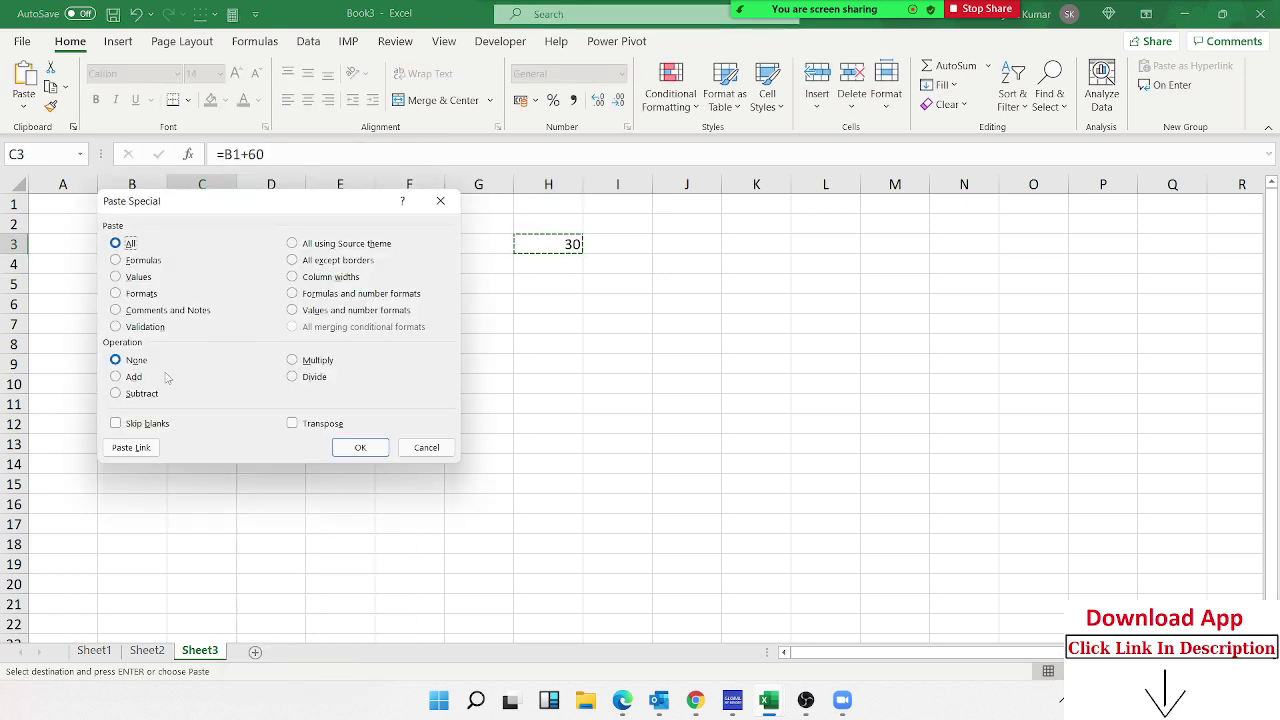
click(316, 377)
mouse_move(278, 201)
mouse_down()
mouse_move(340, 259)
mouse_move(618, 354)
mouse_up()
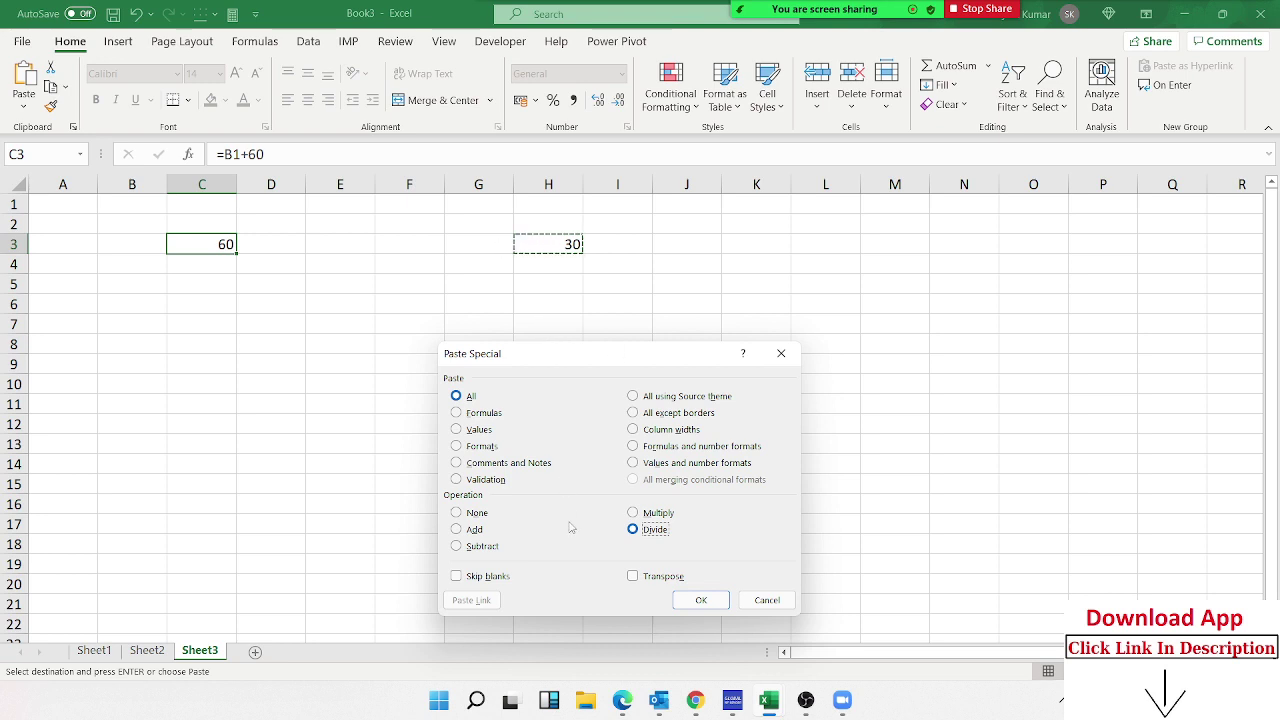
click(680, 598)
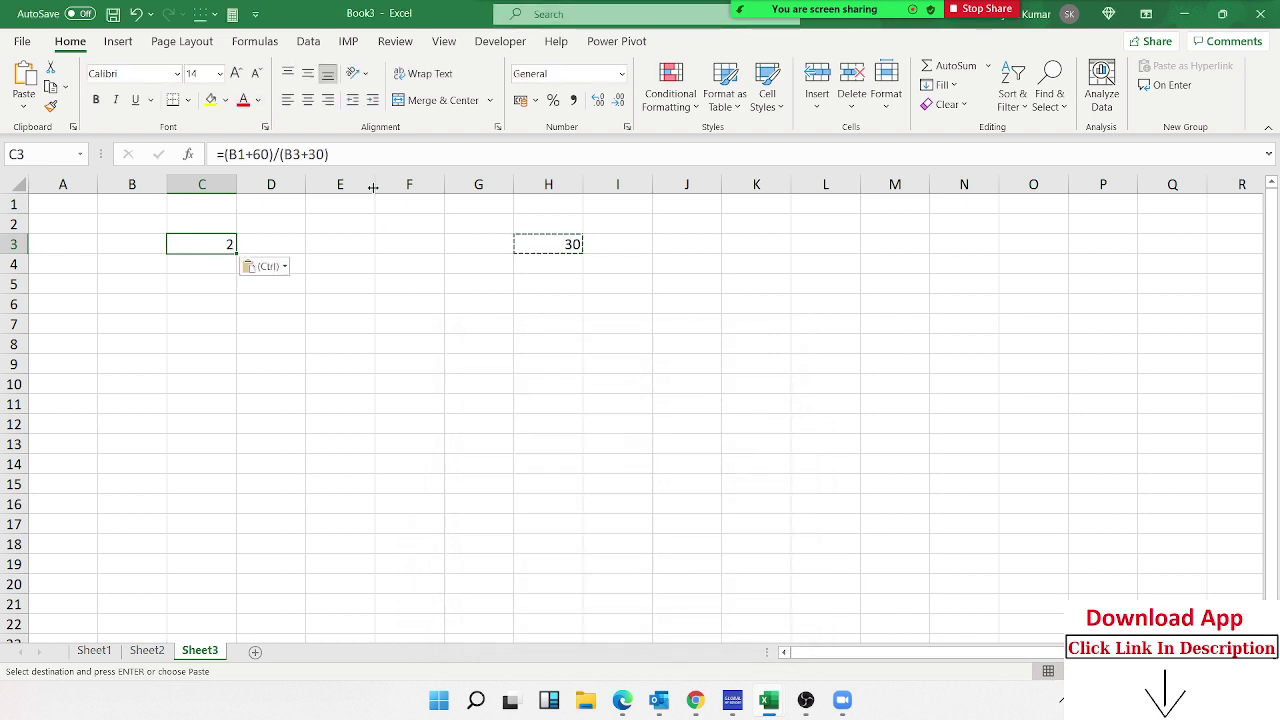
double_click(203, 245)
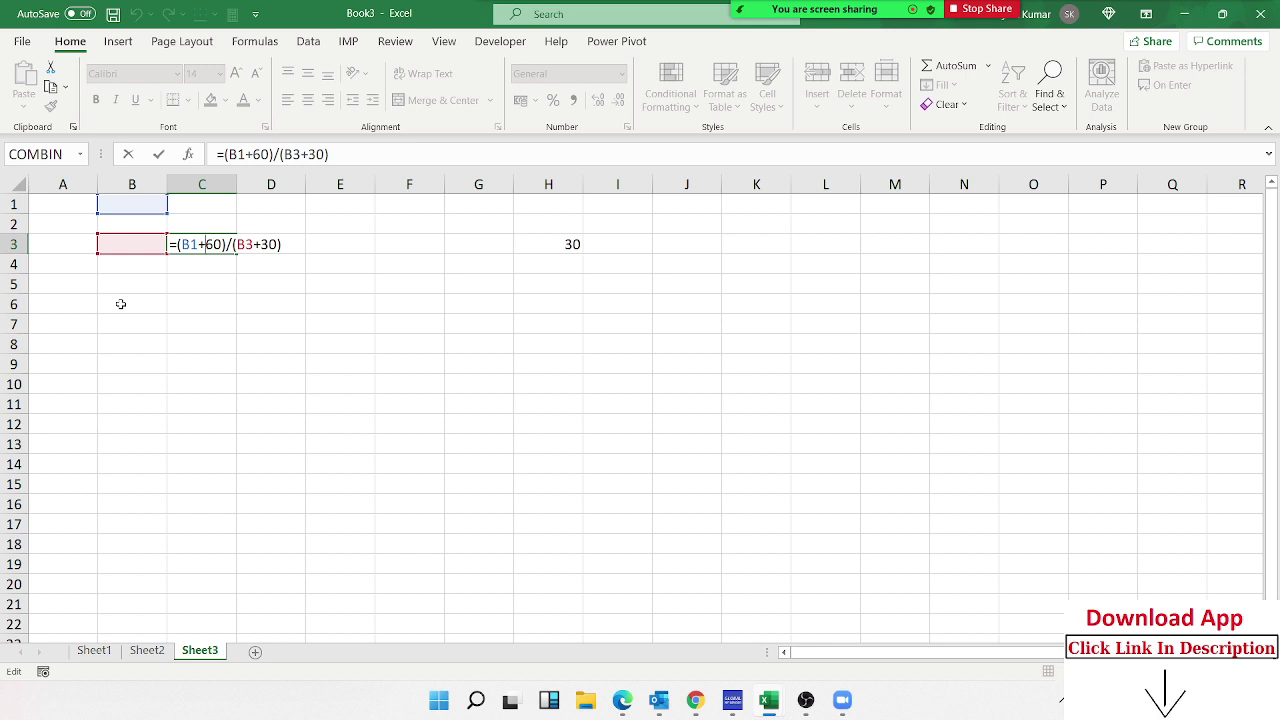
key(Escape)
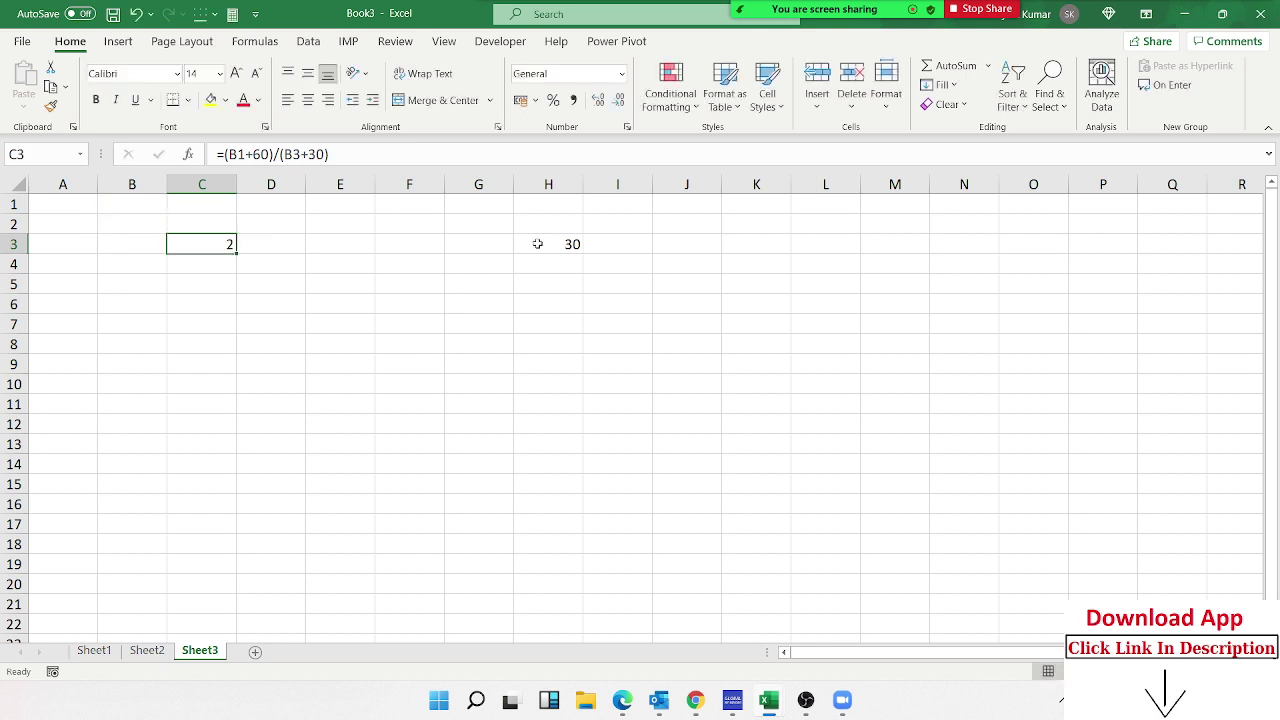
double_click(536, 242)
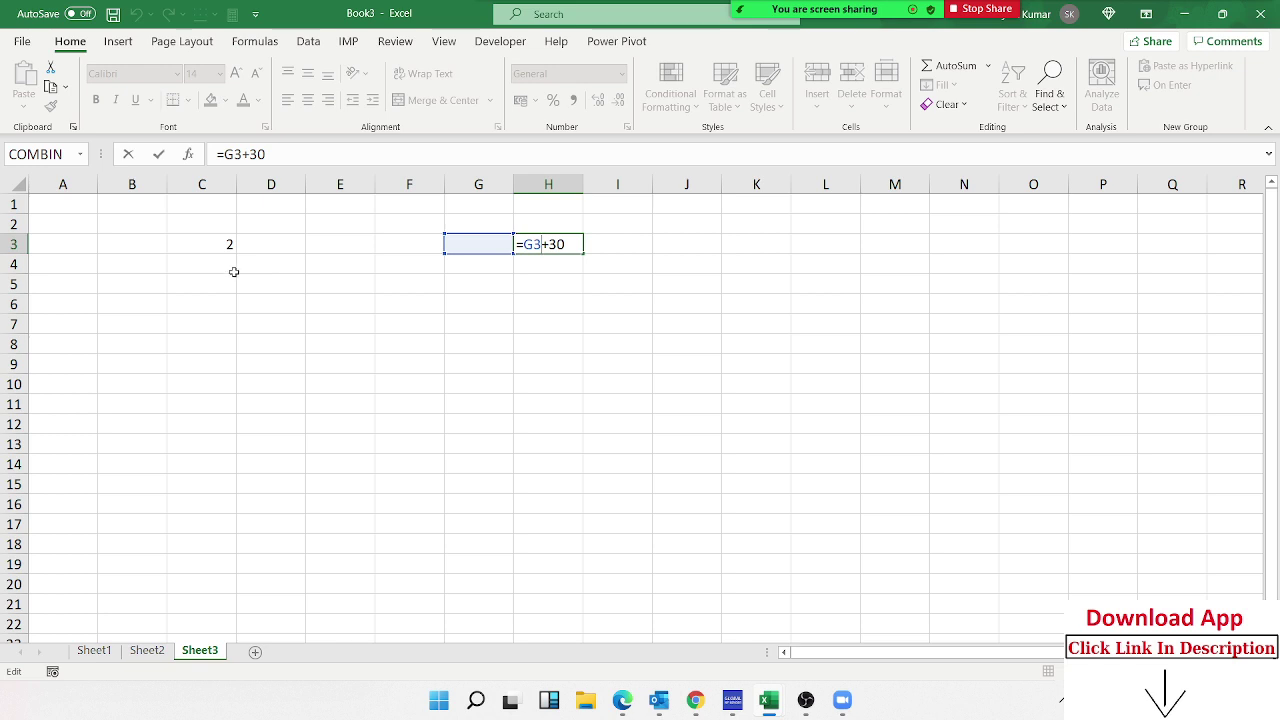
key(Escape)
double_click(193, 244)
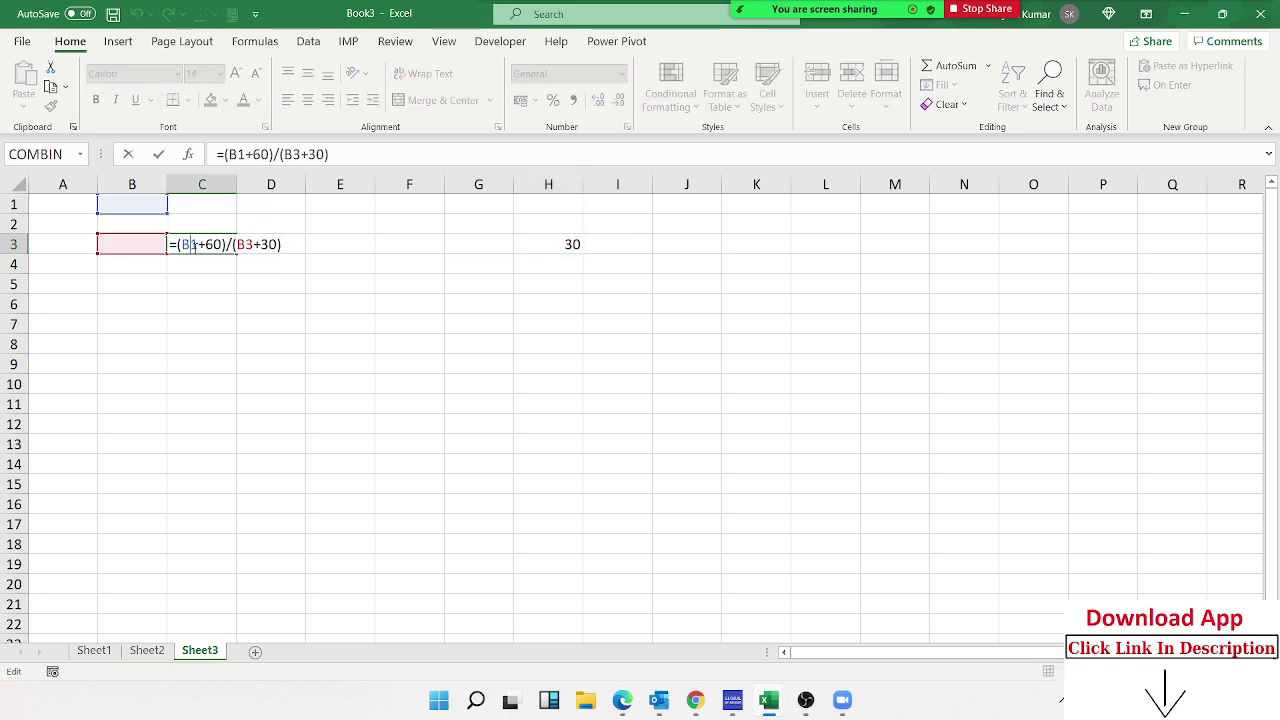
key(Escape)
double_click(540, 242)
key(Escape)
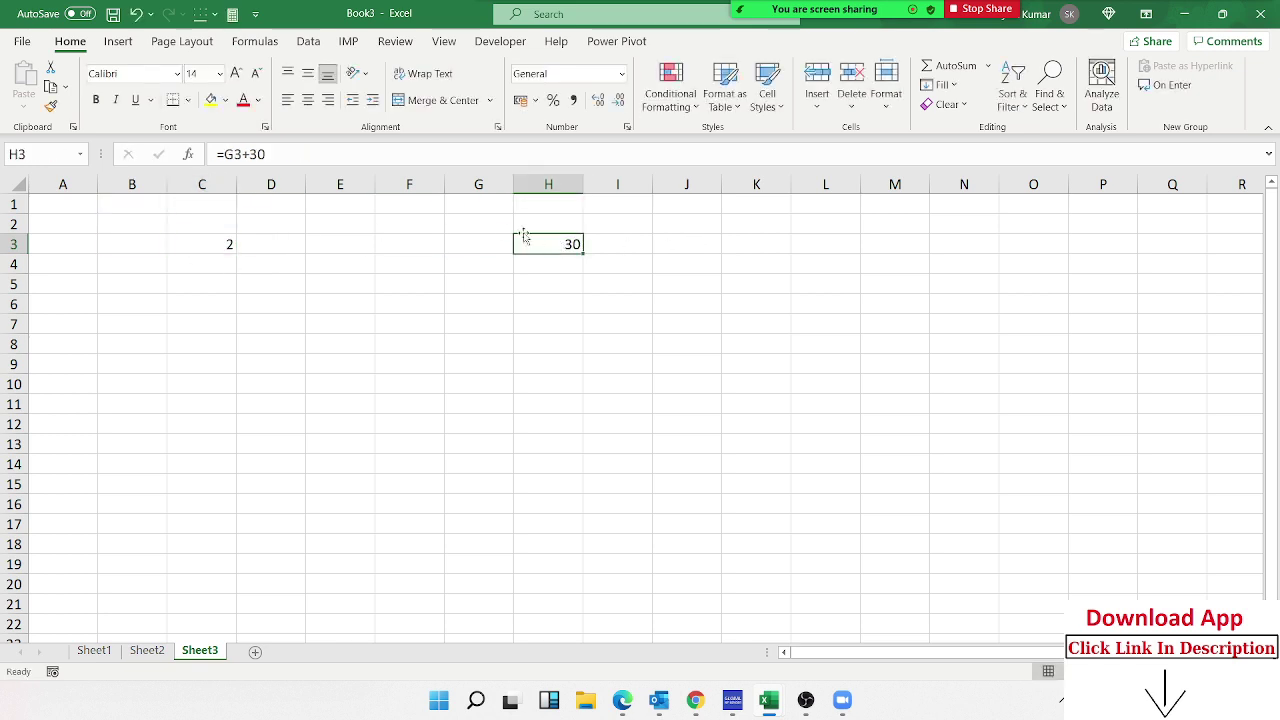
click(470, 238)
click(545, 247)
click(484, 243)
click(358, 242)
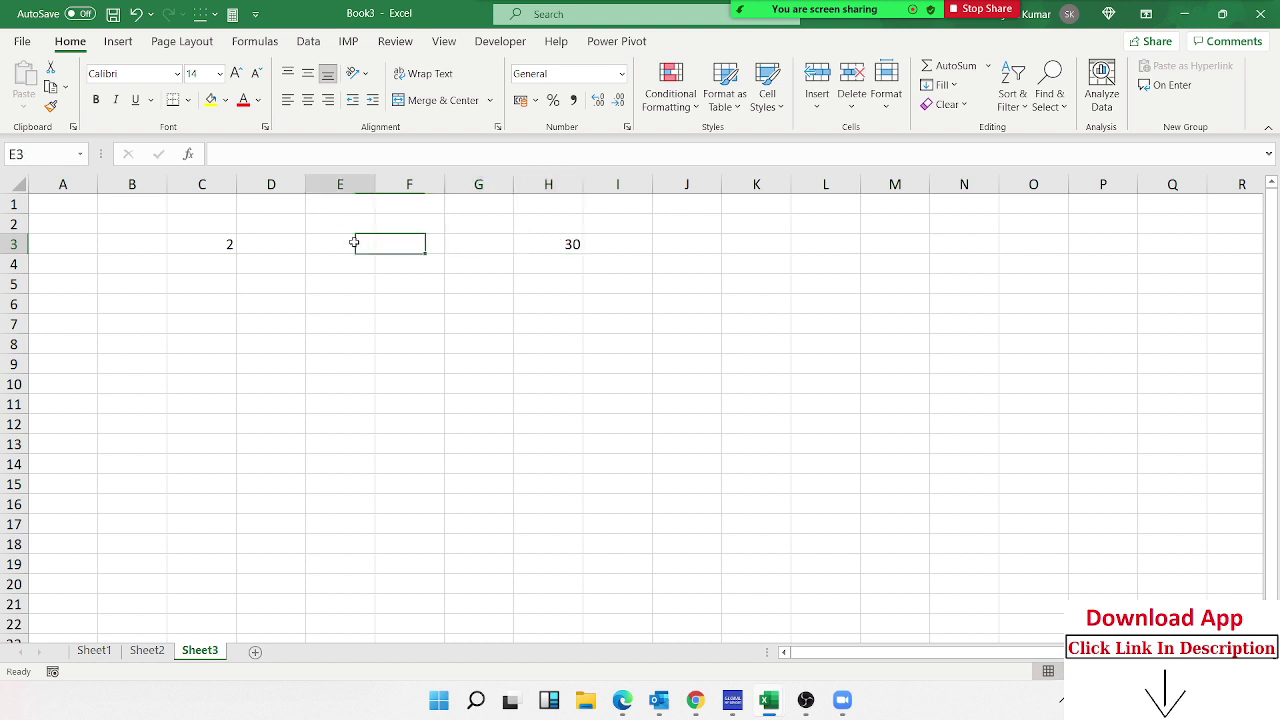
click(263, 242)
click(229, 243)
double_click(232, 244)
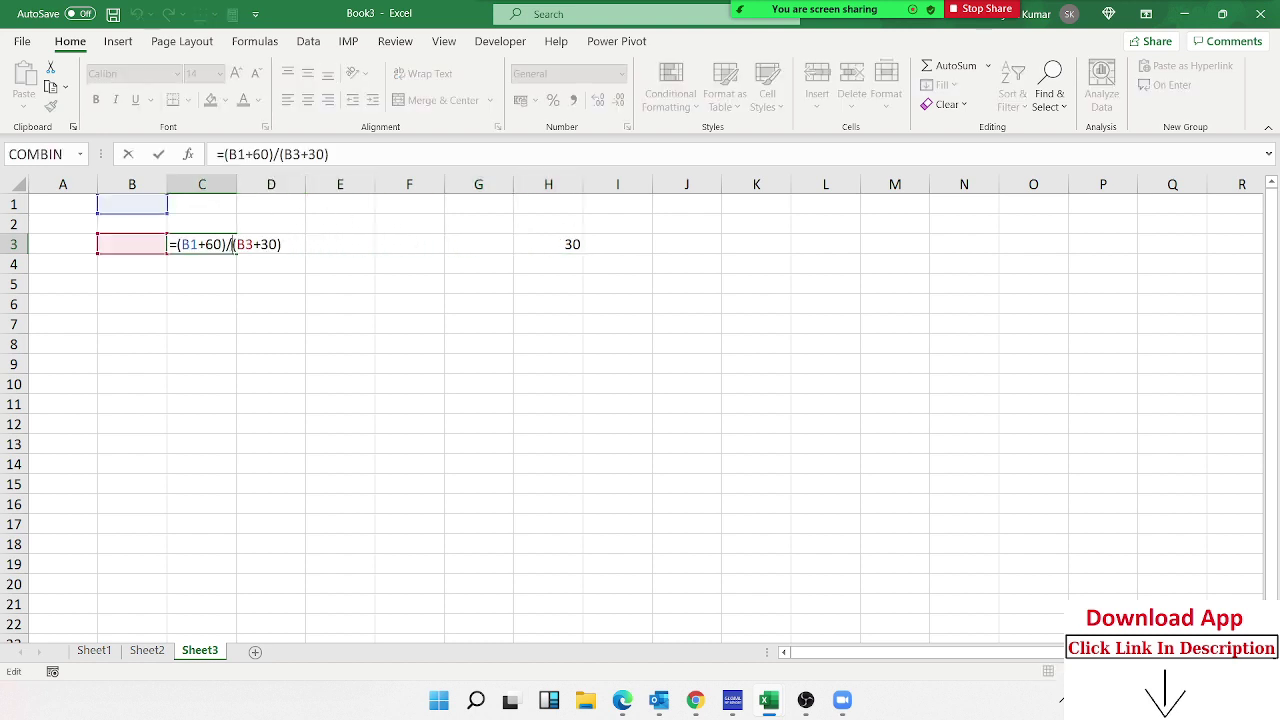
key(Escape)
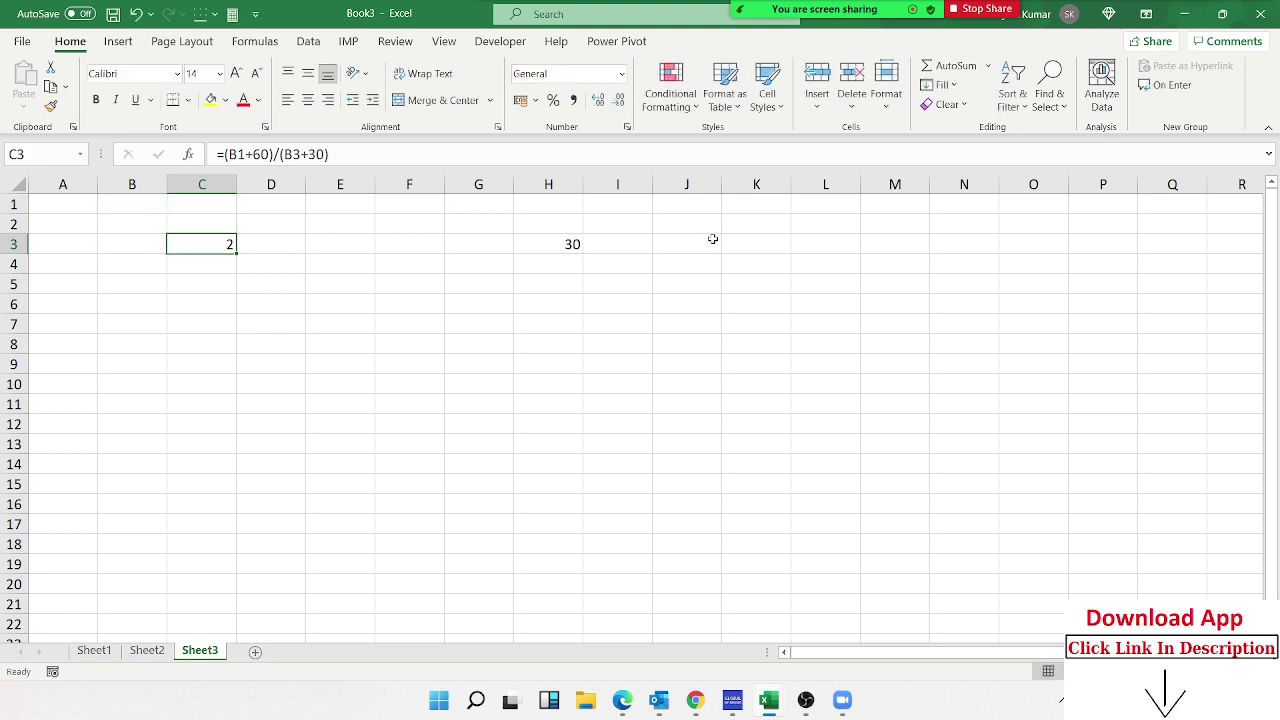
double_click(572, 245)
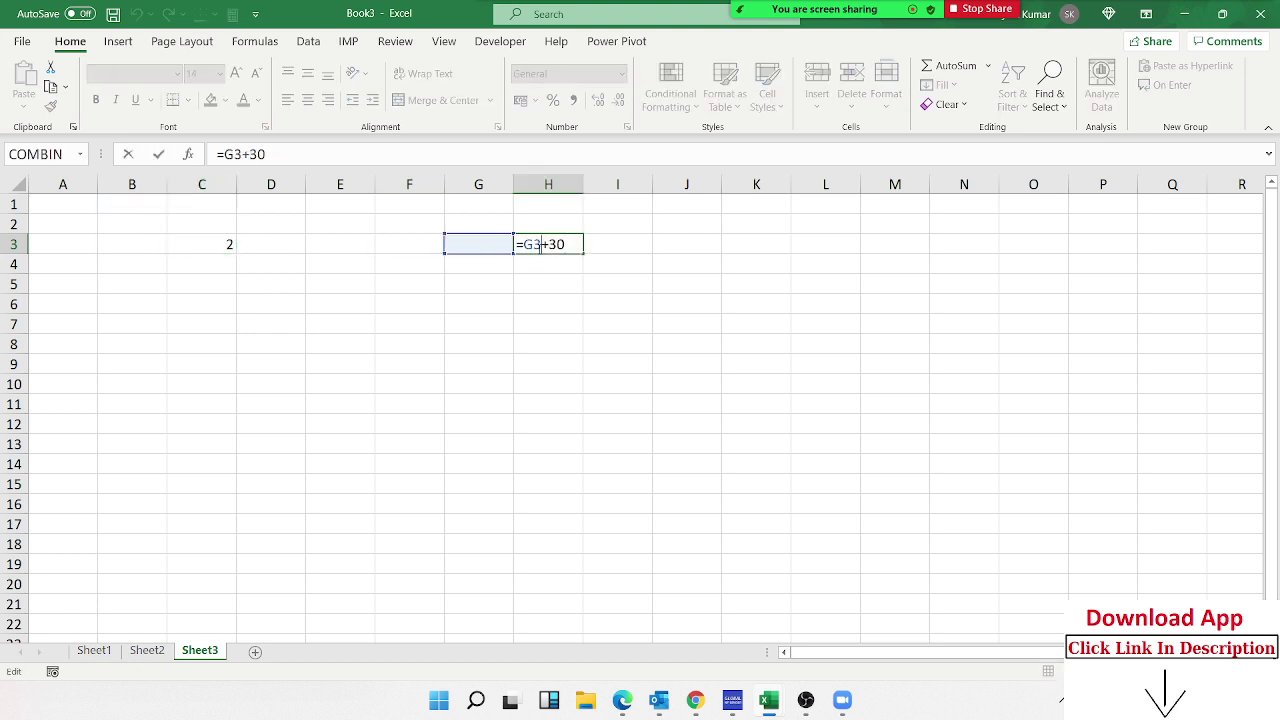
Make H3 =$G$3+30, re-enter C3 as =+B2+60 showing 60, and copy H3
key(F4)
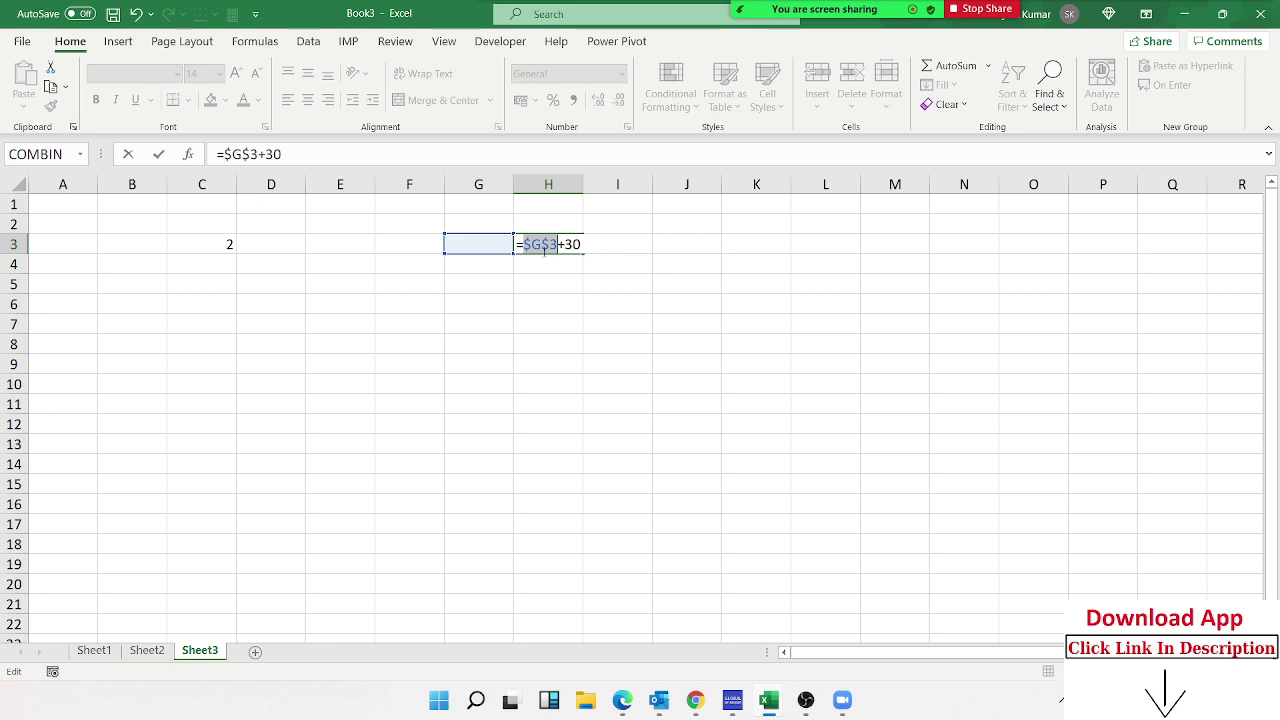
key(Return)
click(230, 244)
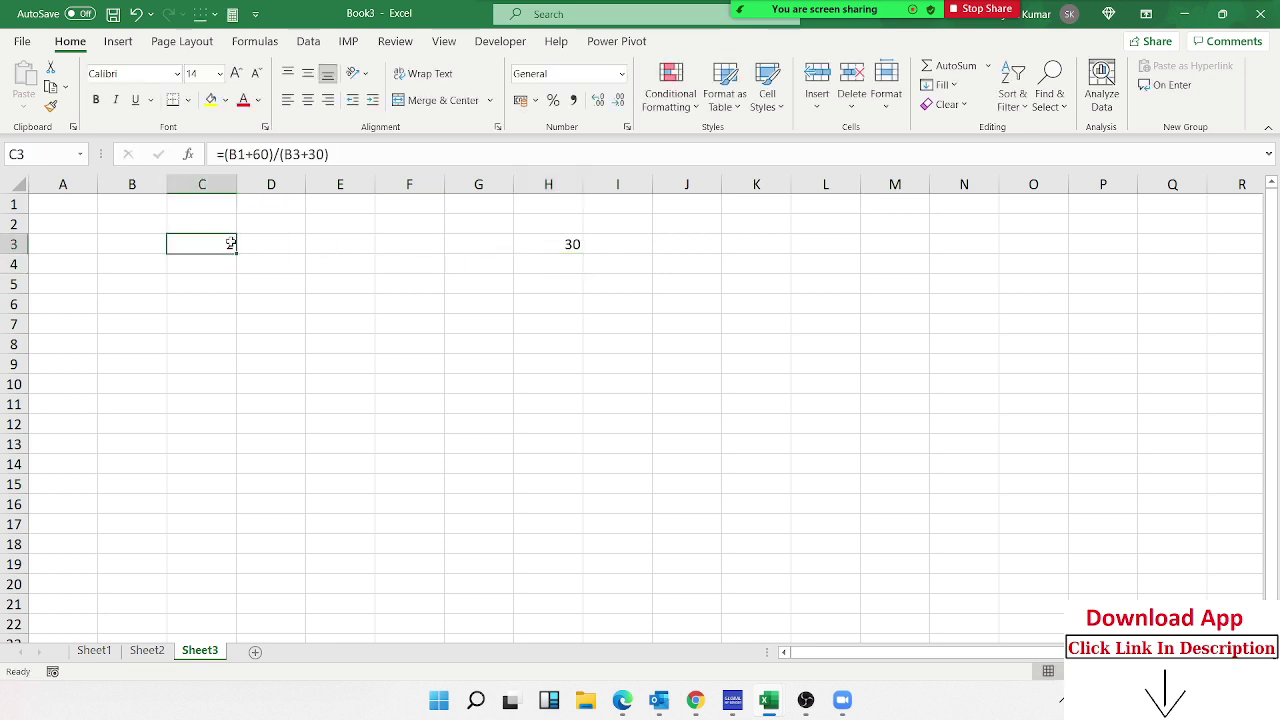
text(+)
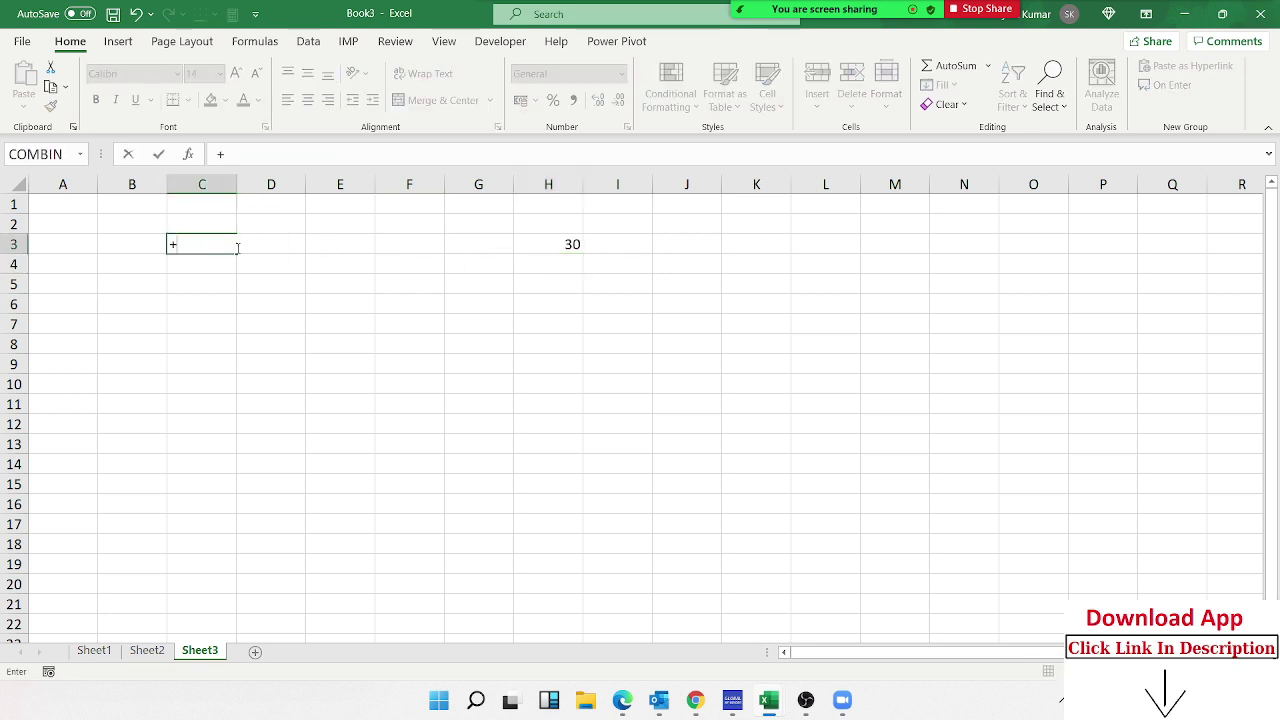
click(146, 218)
text(+0)
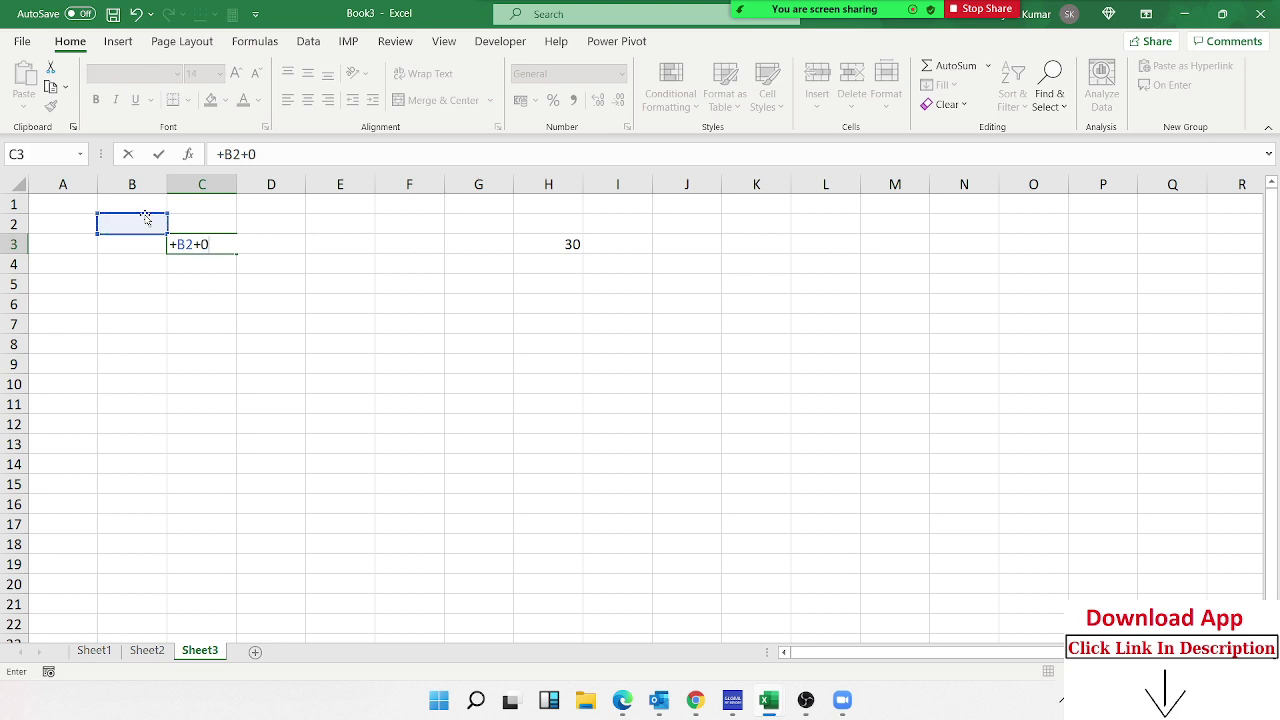
key(BackSpace)
text(60)
key(Return)
click(571, 243)
key(ctrl+c)
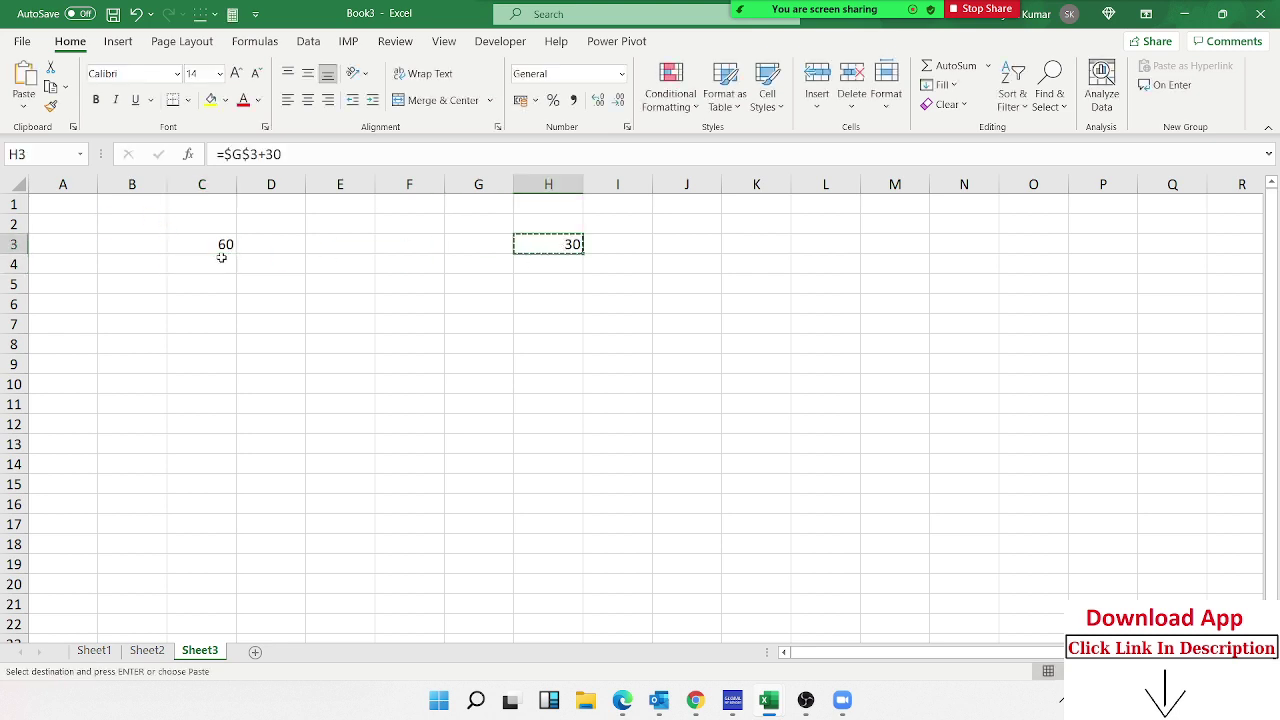
Paste H3's formula into C3 via Paste Special, then undo it
right_click(216, 248)
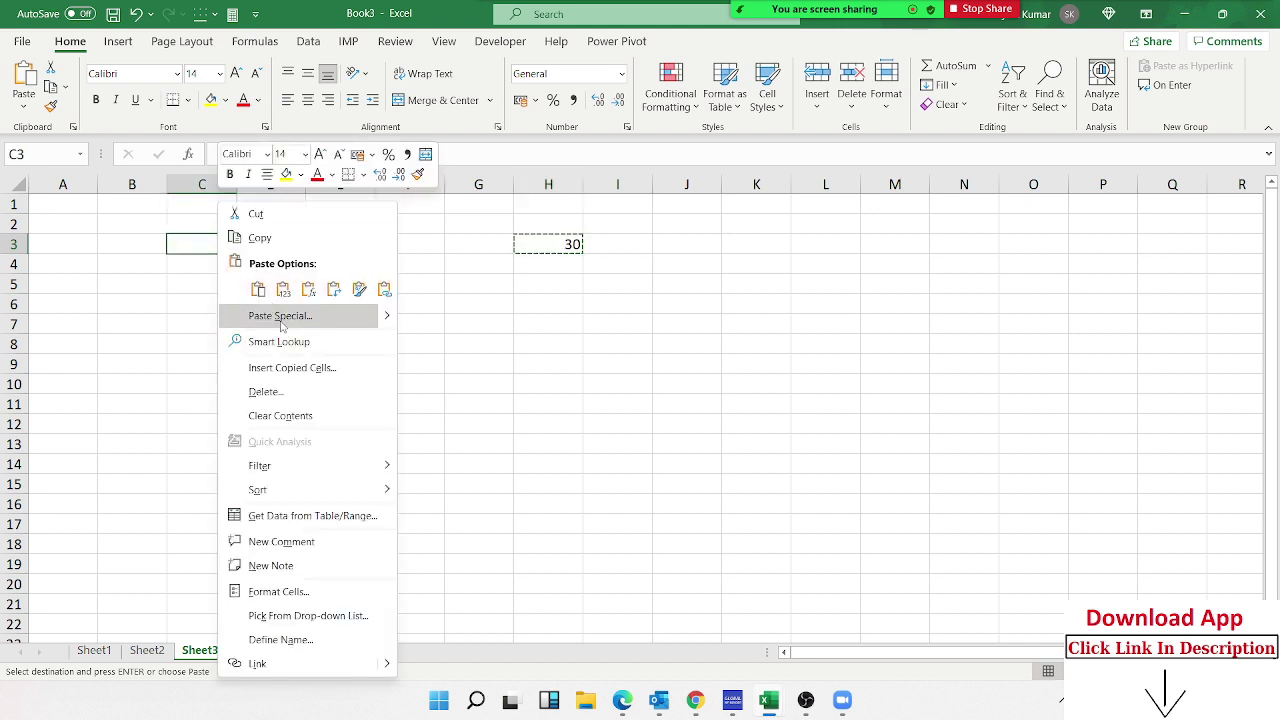
click(288, 318)
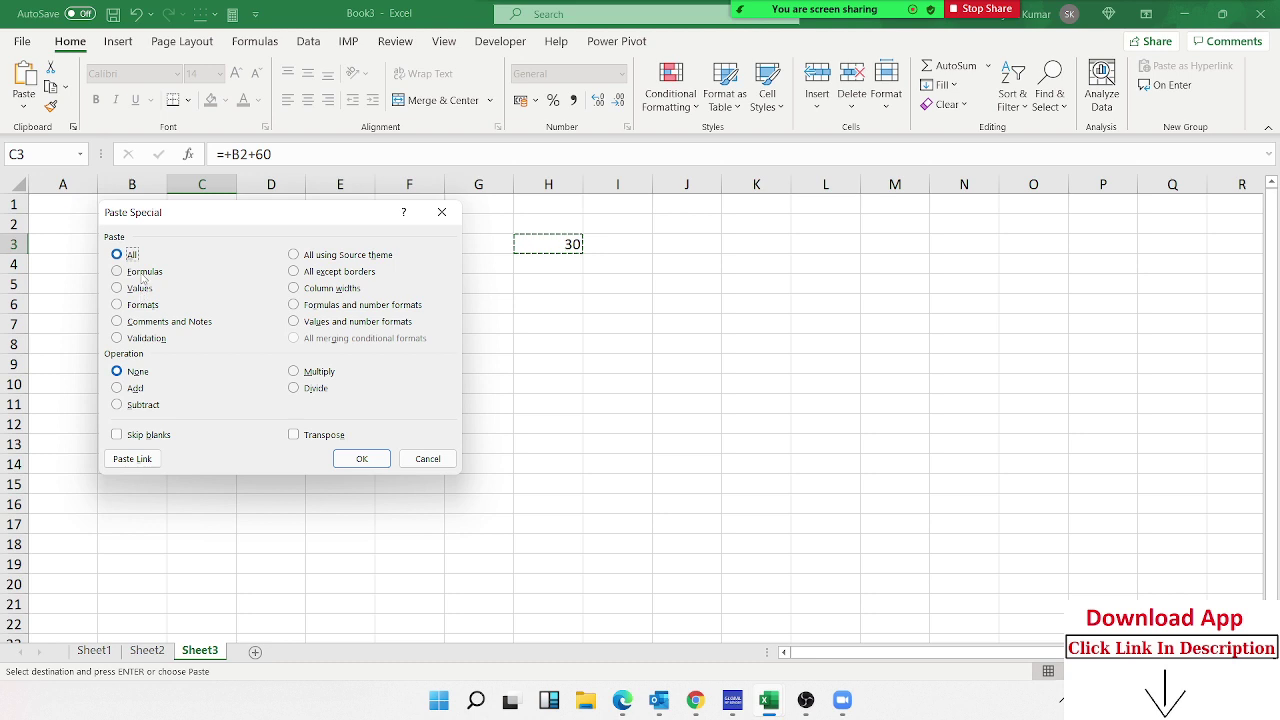
drag(244, 230, 469, 287)
click(588, 516)
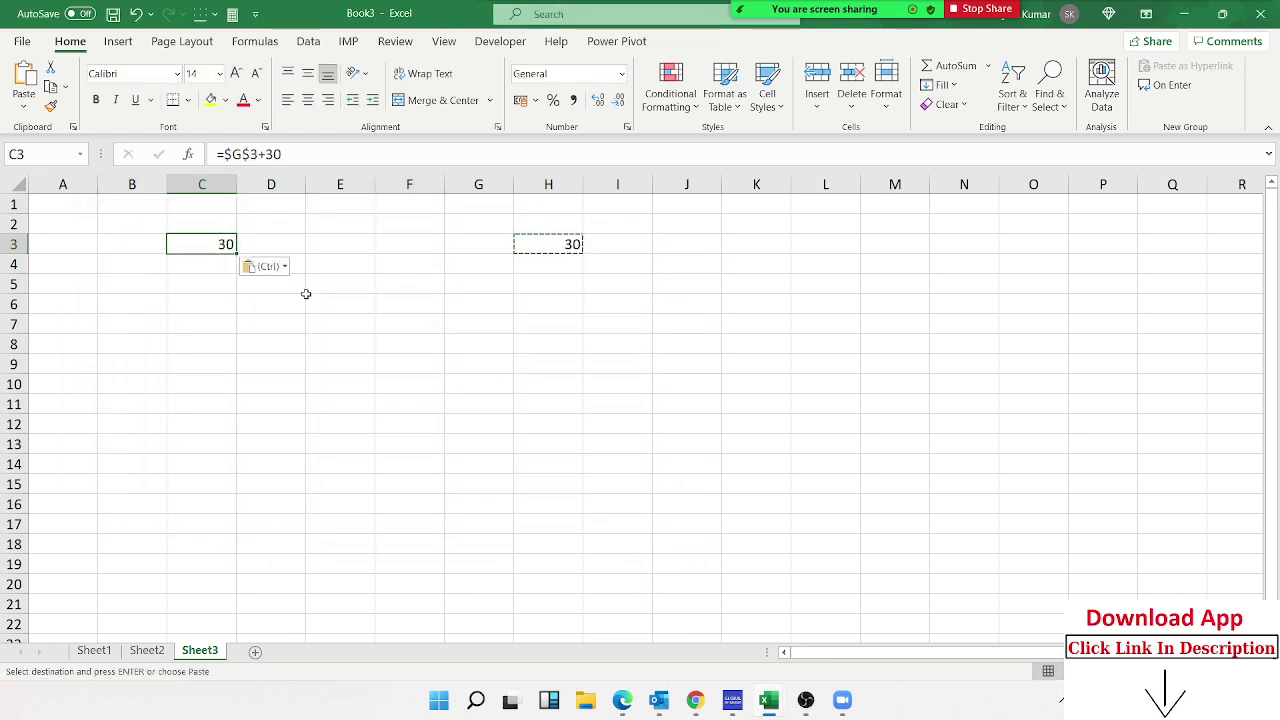
key(ctrl+z)
Divide-paste H3 onto C3, inspect the $G$3 reference in the result, then undo
right_click(206, 248)
click(240, 318)
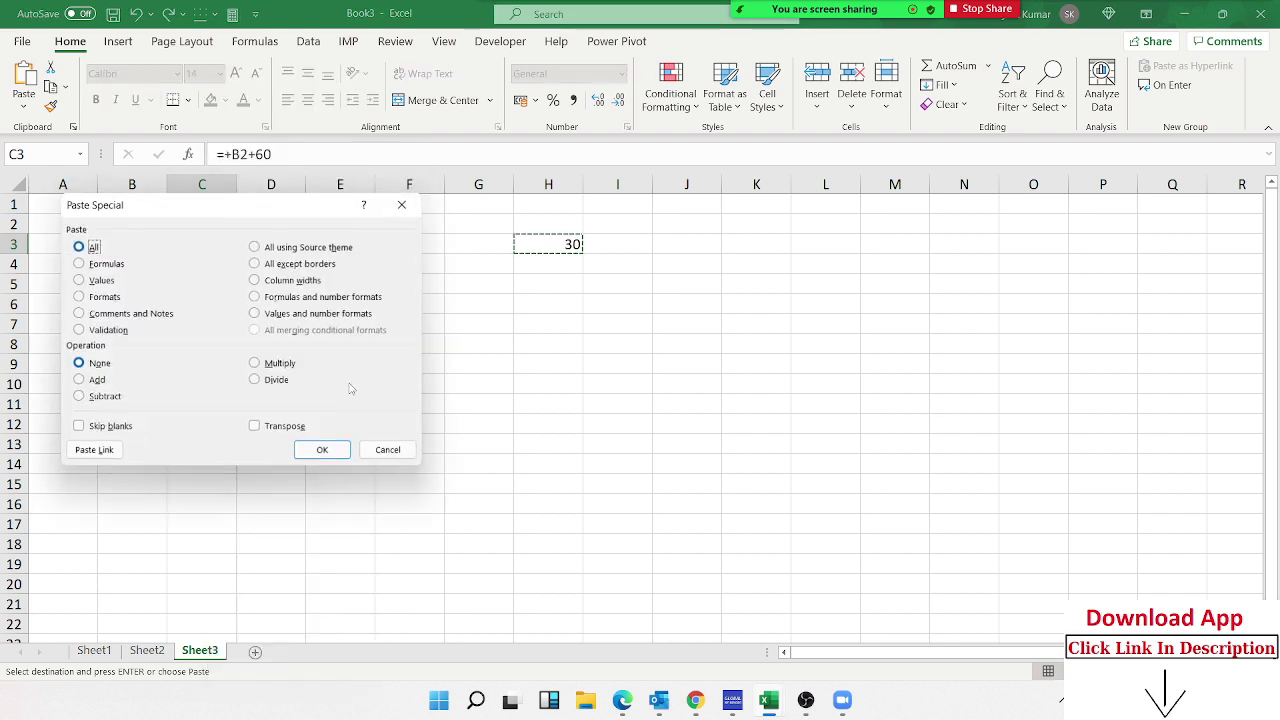
click(278, 382)
click(323, 451)
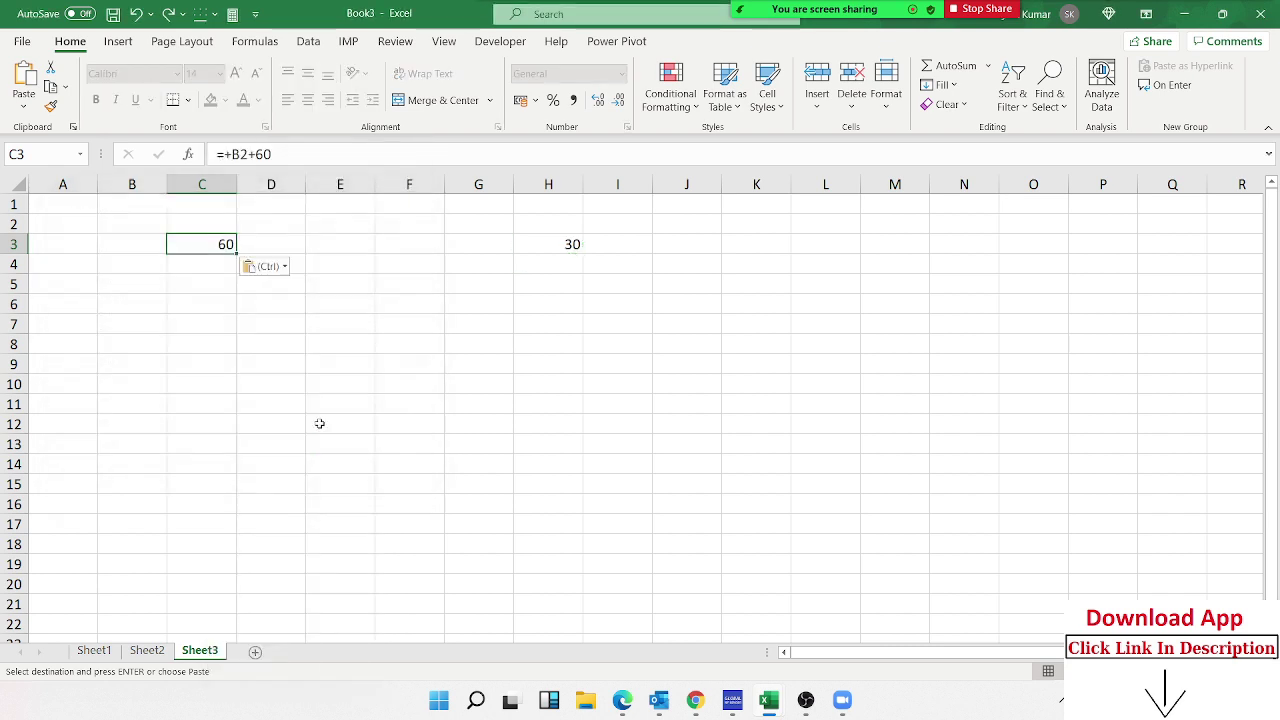
click(299, 154)
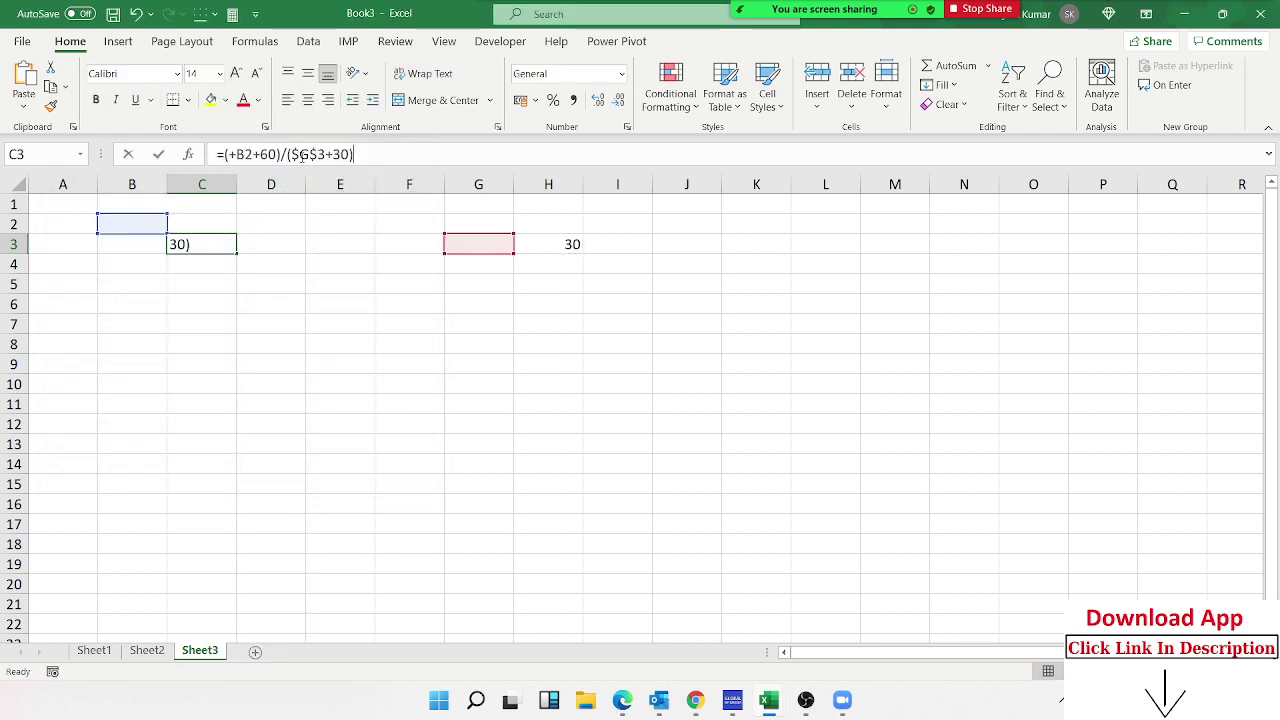
drag(298, 154, 328, 154)
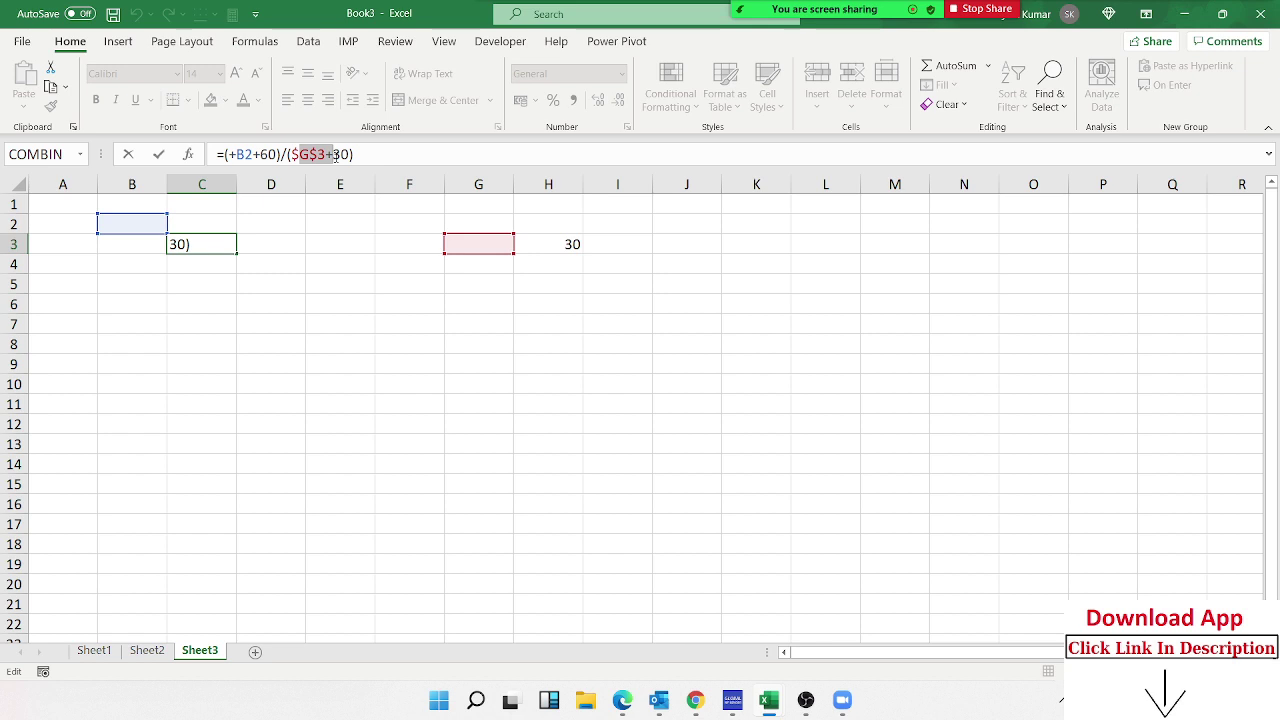
key(Escape)
key(ctrl+z)
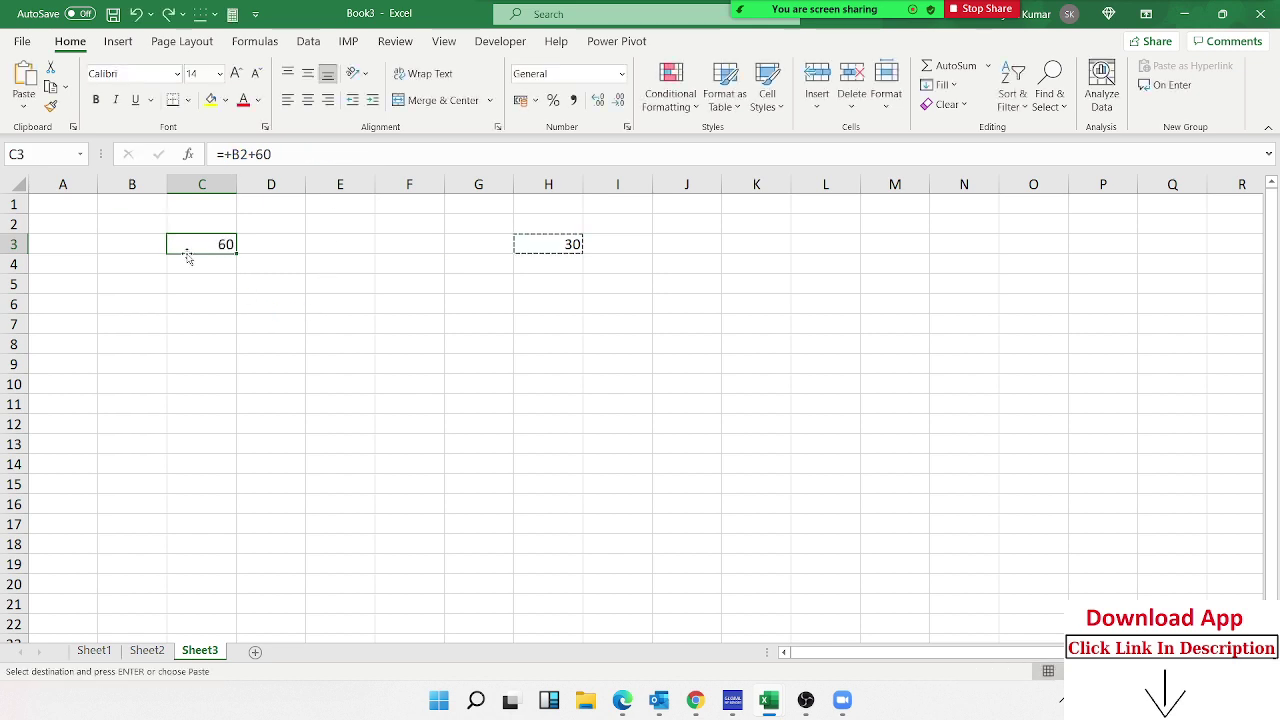
Cycle H3's G3 reference anchoring so H3 reads =$G3+30
click(534, 243)
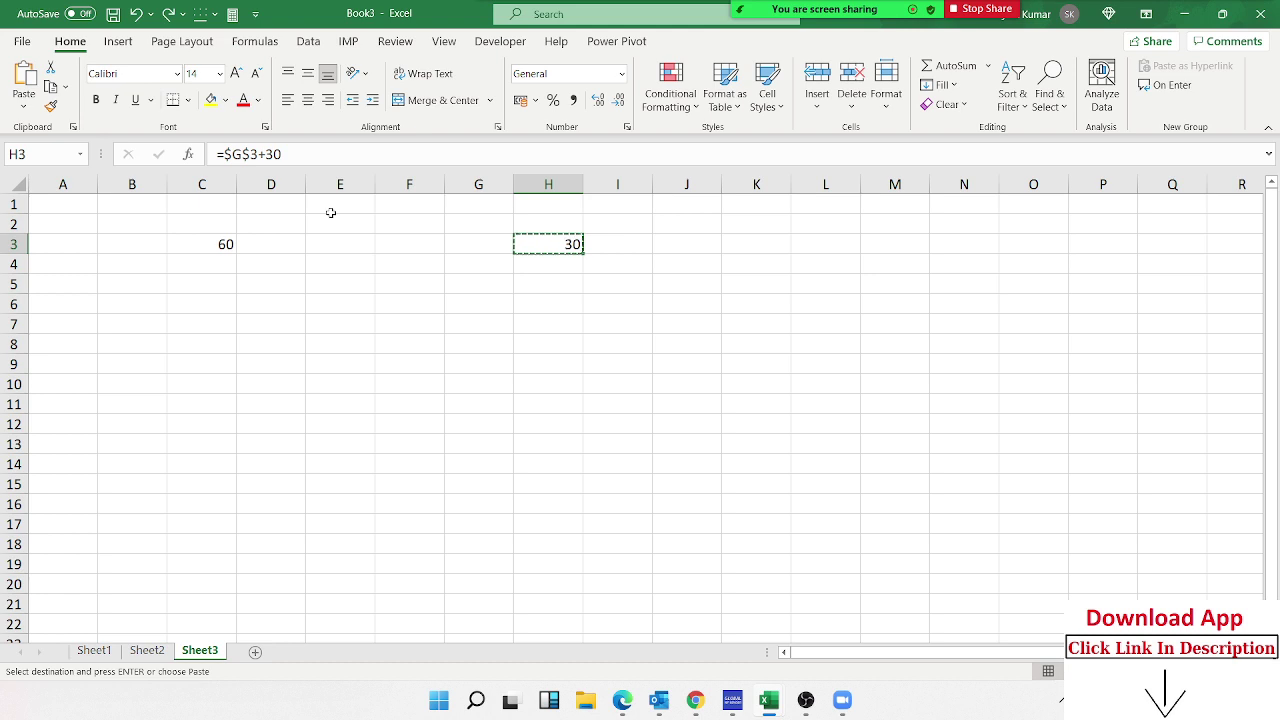
click(241, 154)
key(F4)
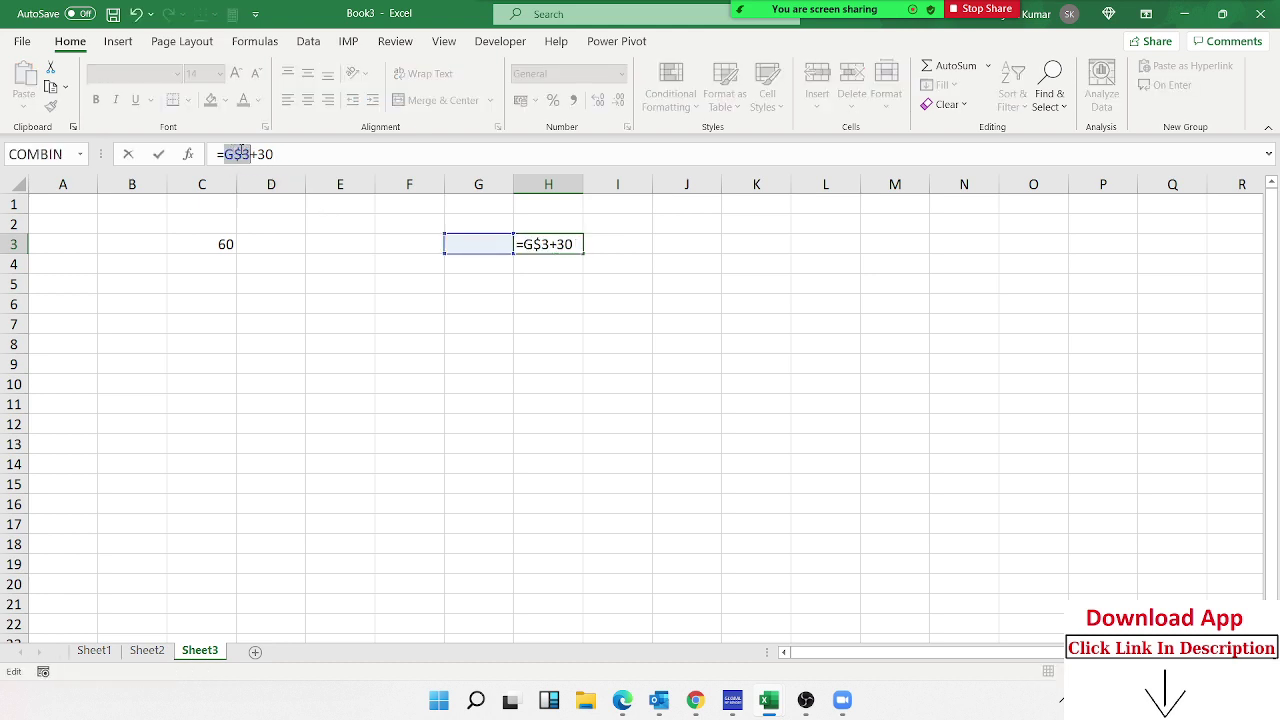
key(F4)
key(F4)
key(Return)
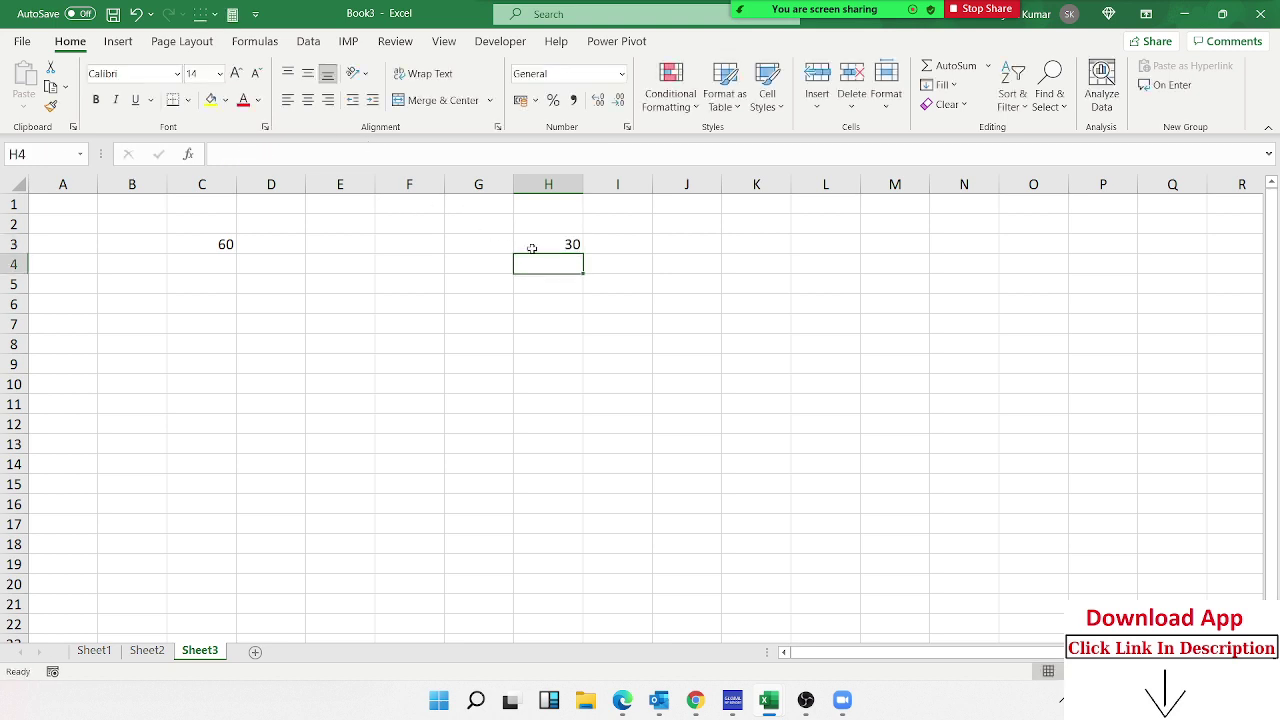
Copy the updated H3 and Paste Special it onto C3 with Divide
click(533, 248)
key(ctrl+c)
right_click(210, 246)
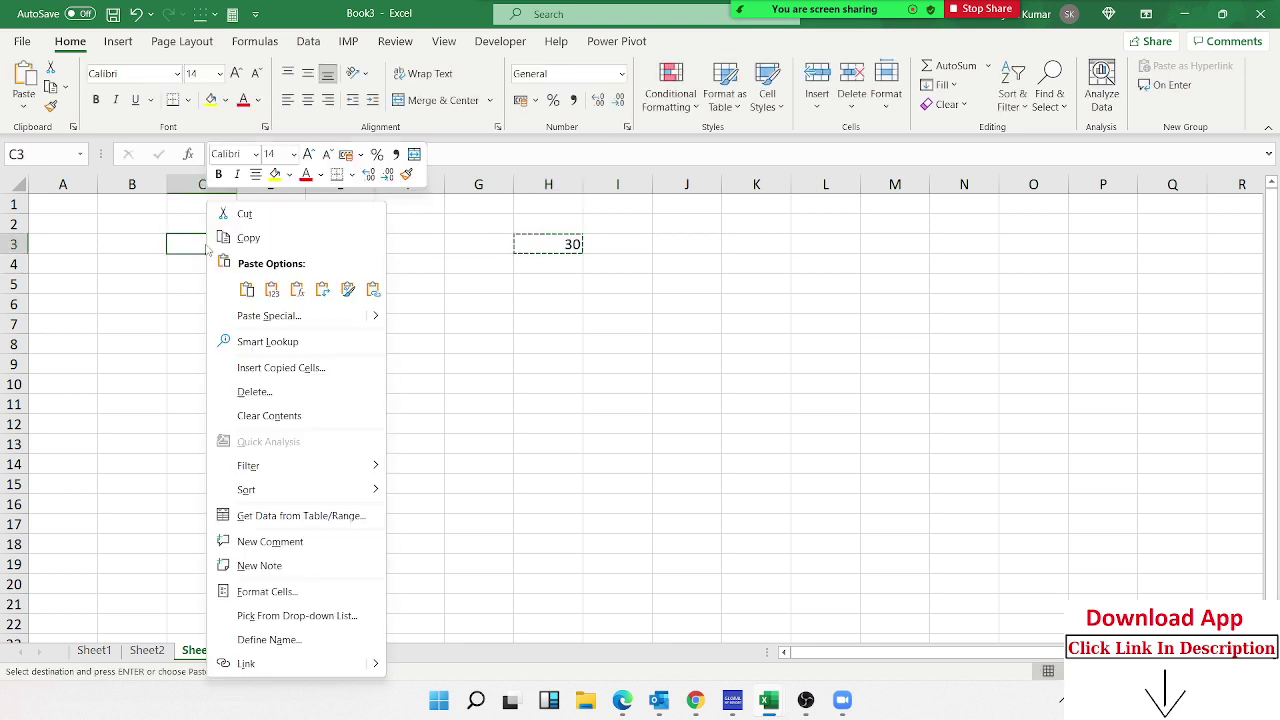
click(262, 316)
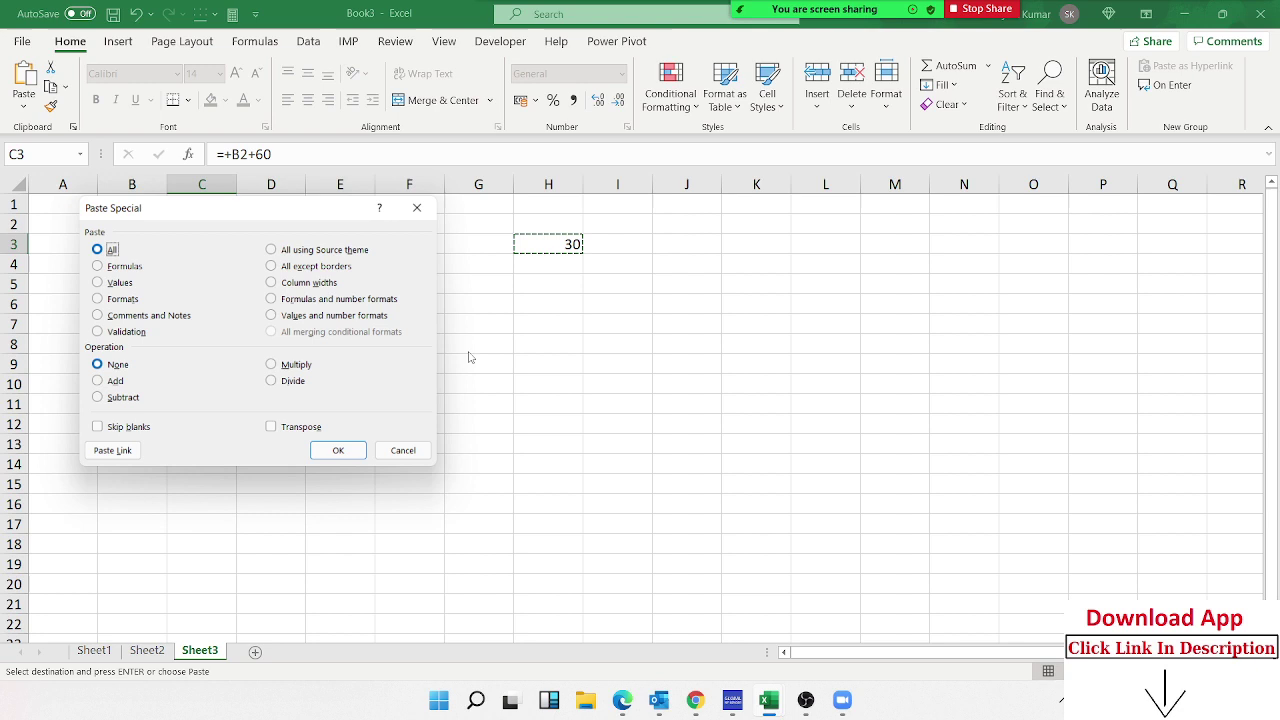
click(295, 382)
click(340, 452)
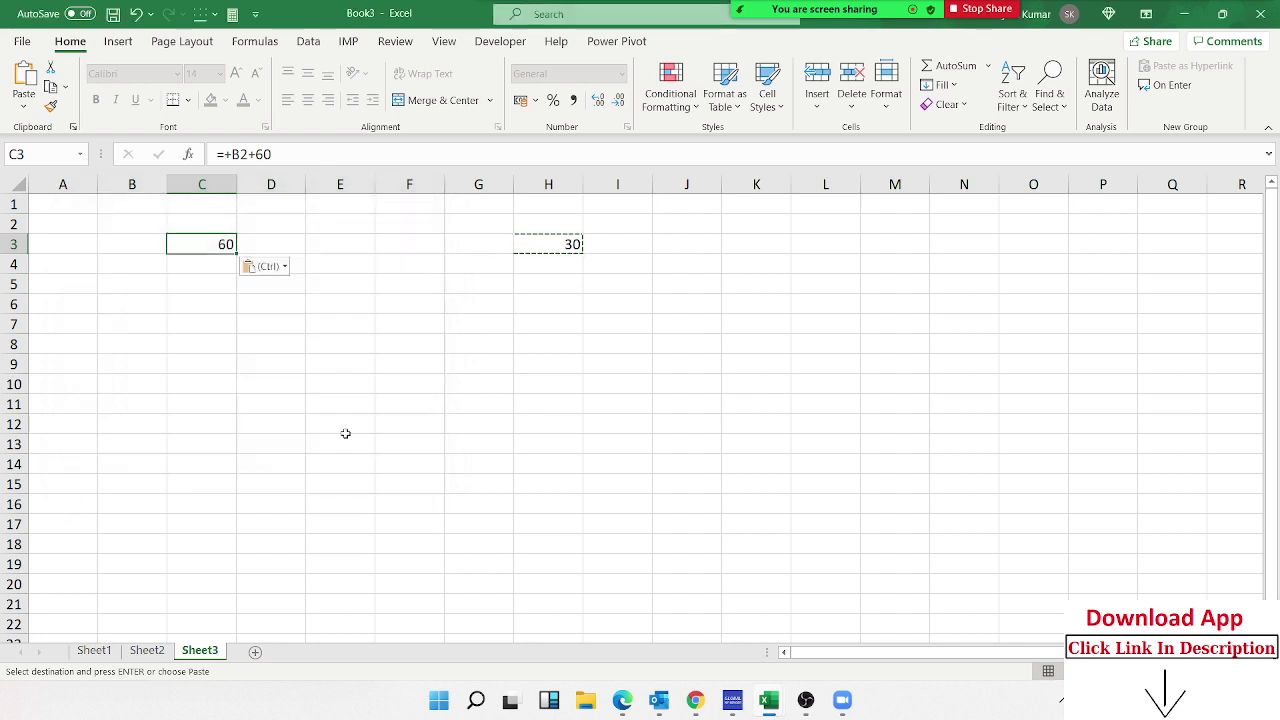
double_click(215, 244)
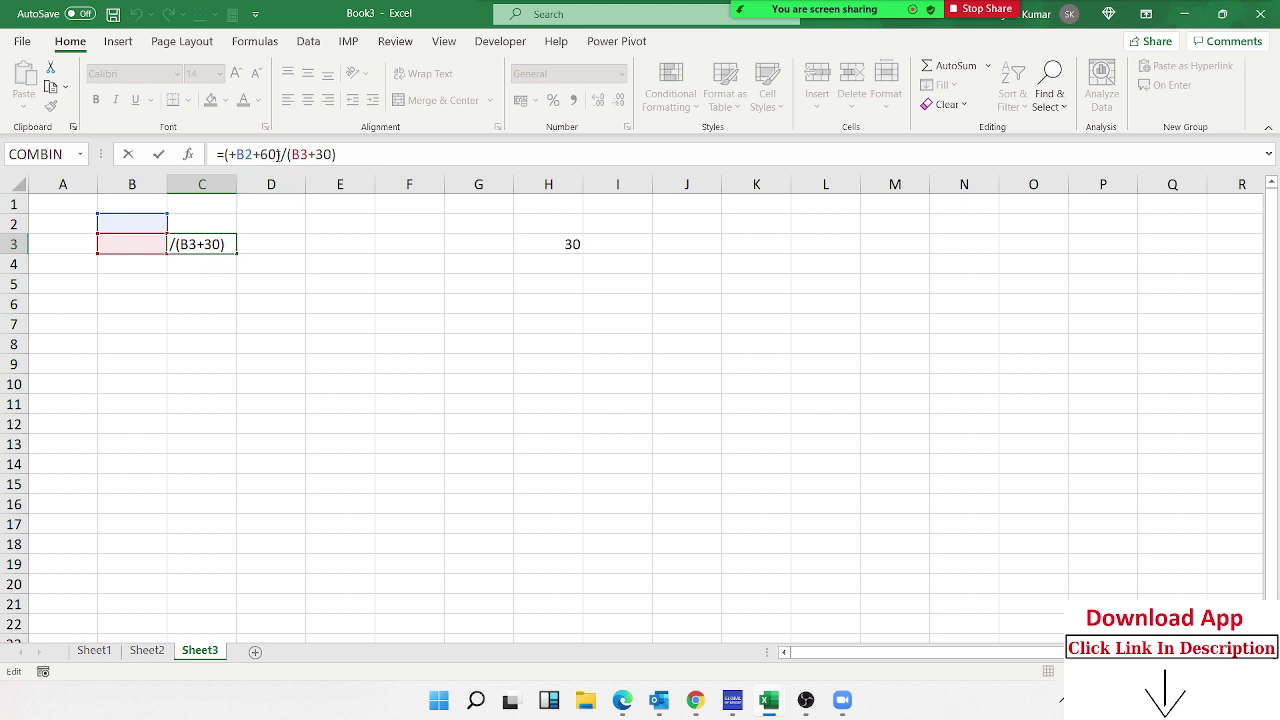
mouse_move(277, 154)
mouse_down()
mouse_move(217, 154)
mouse_move(282, 156)
mouse_move(351, 197)
mouse_up()
click(225, 154)
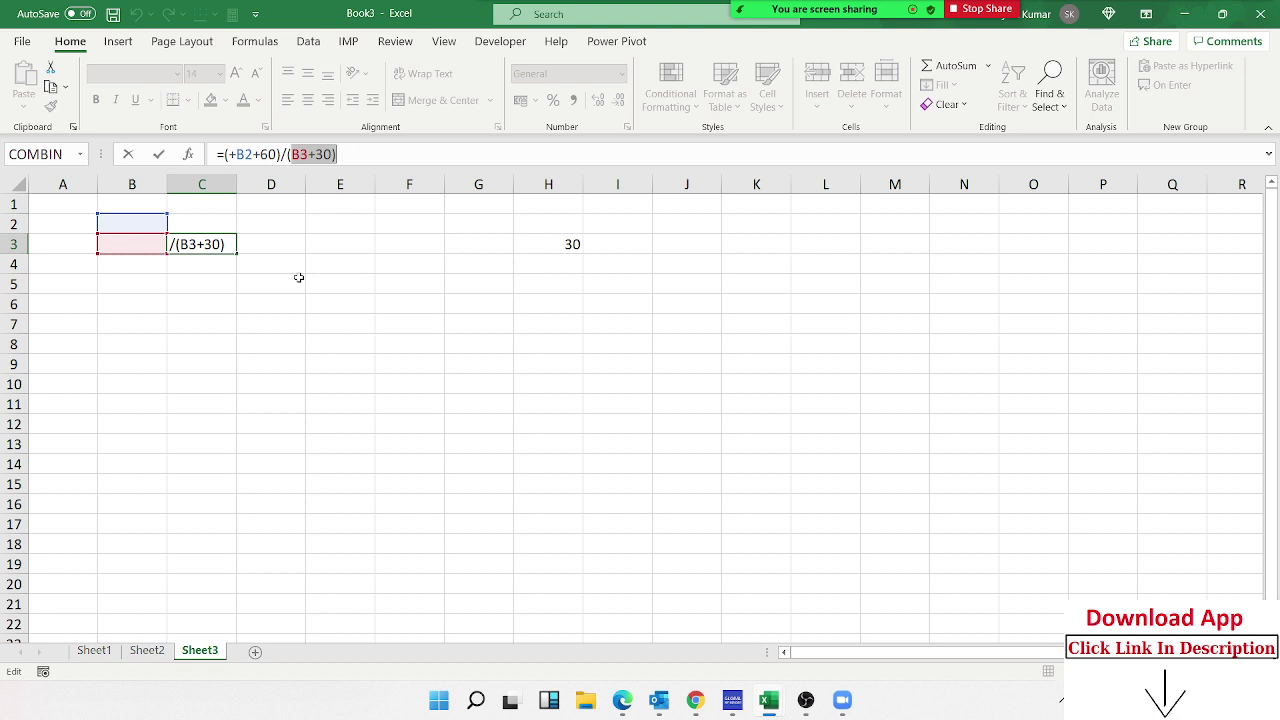
key(Return)
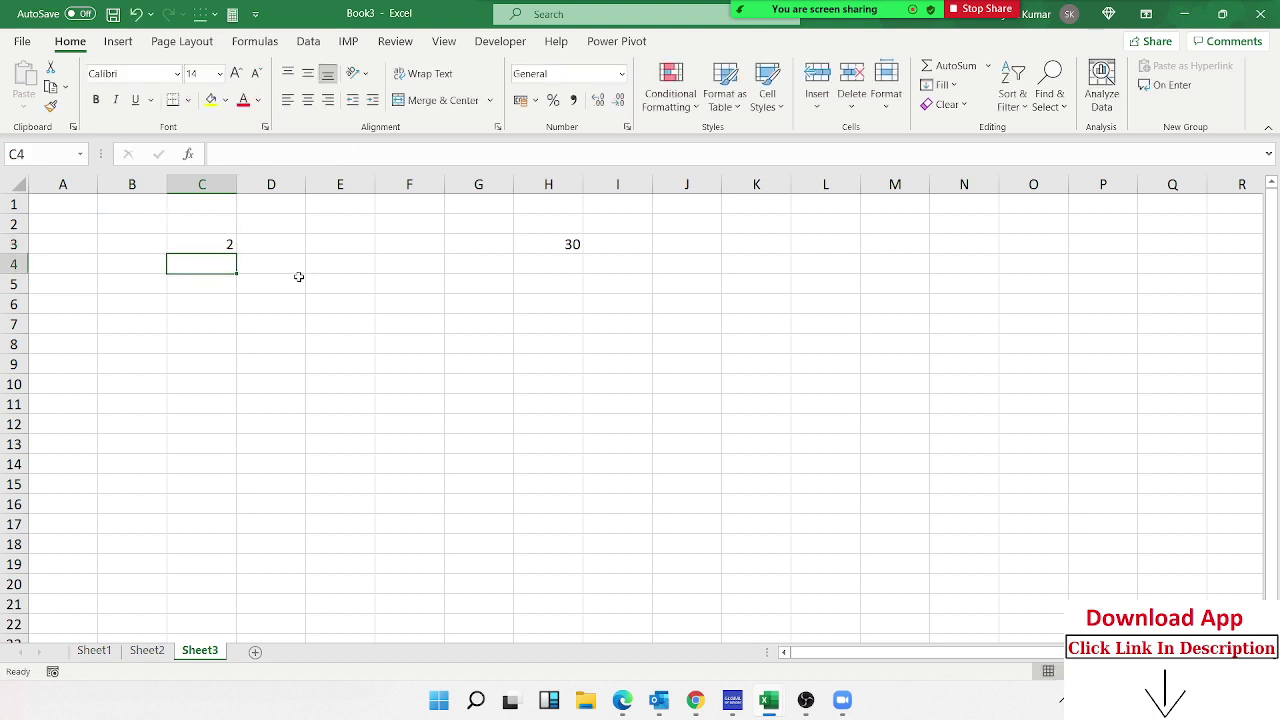
click(146, 650)
click(199, 650)
click(172, 228)
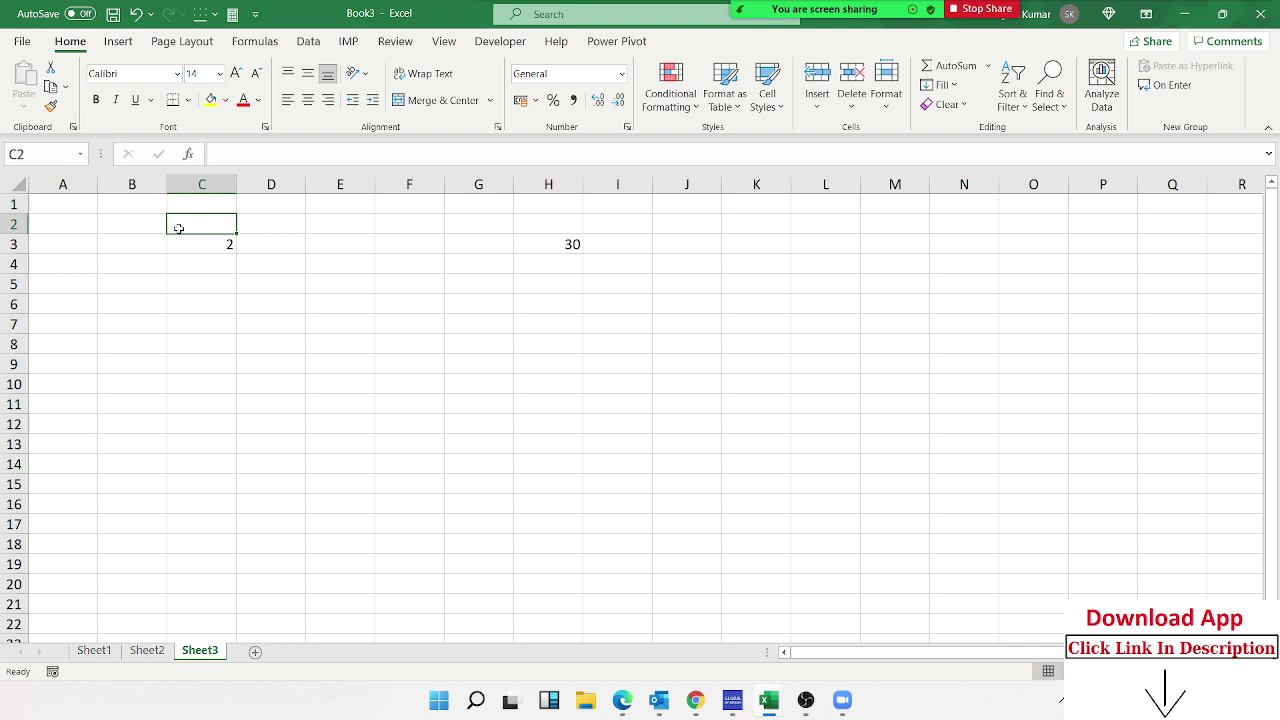
click(420, 268)
drag(140, 224, 612, 270)
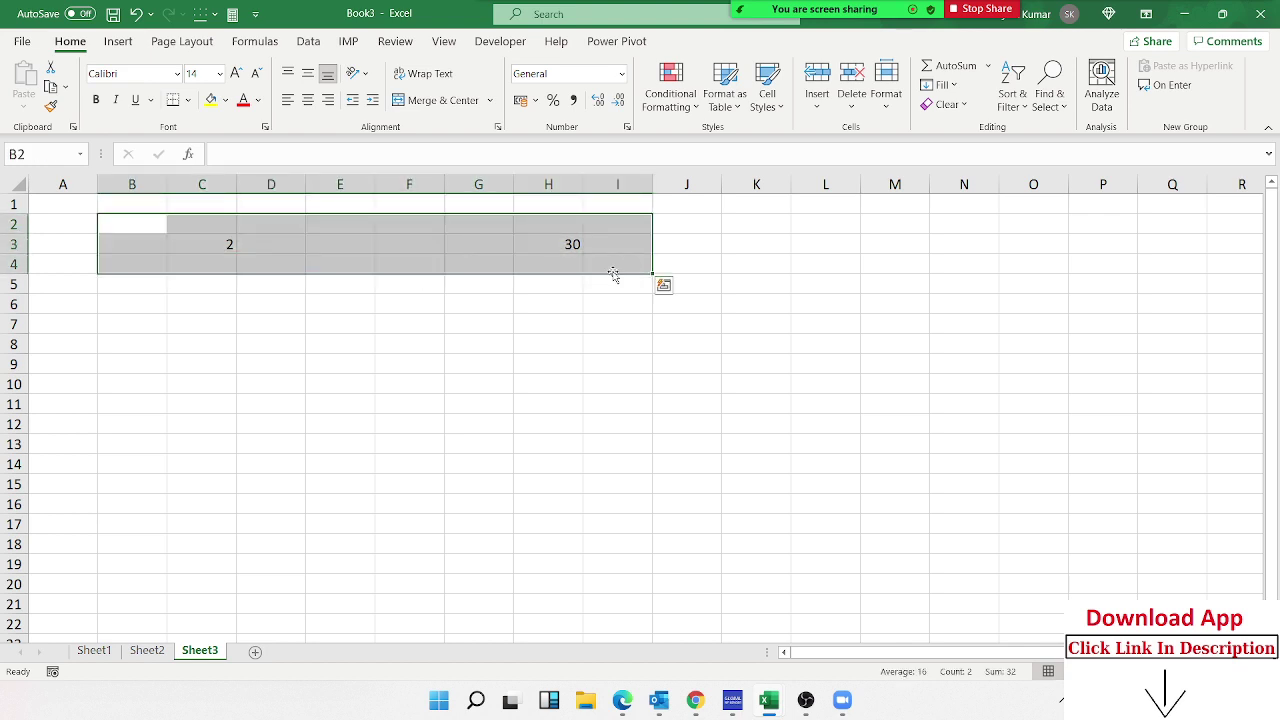
Delete the test values and formulas in B2:I4 on Sheet3
key(Delete)
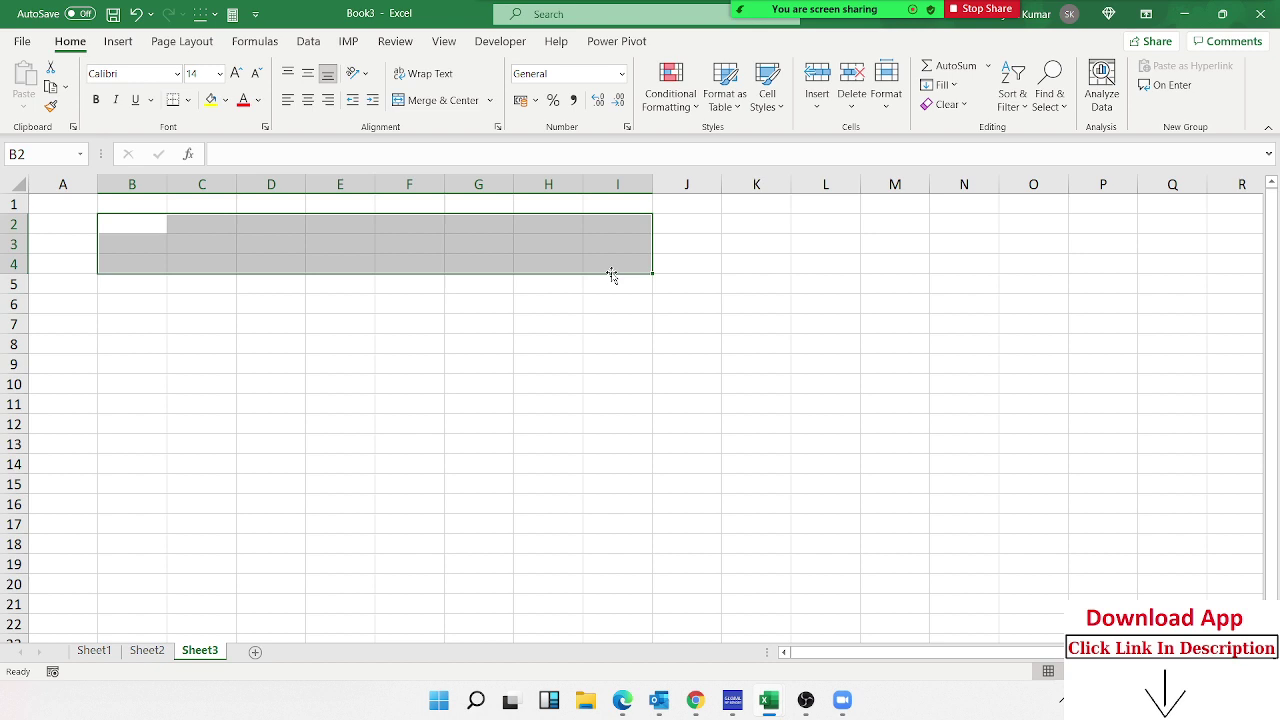
Enter the heading Qty in H1 with values 85, 36, 52, 36, 63 below it
click(529, 203)
text(Qt)
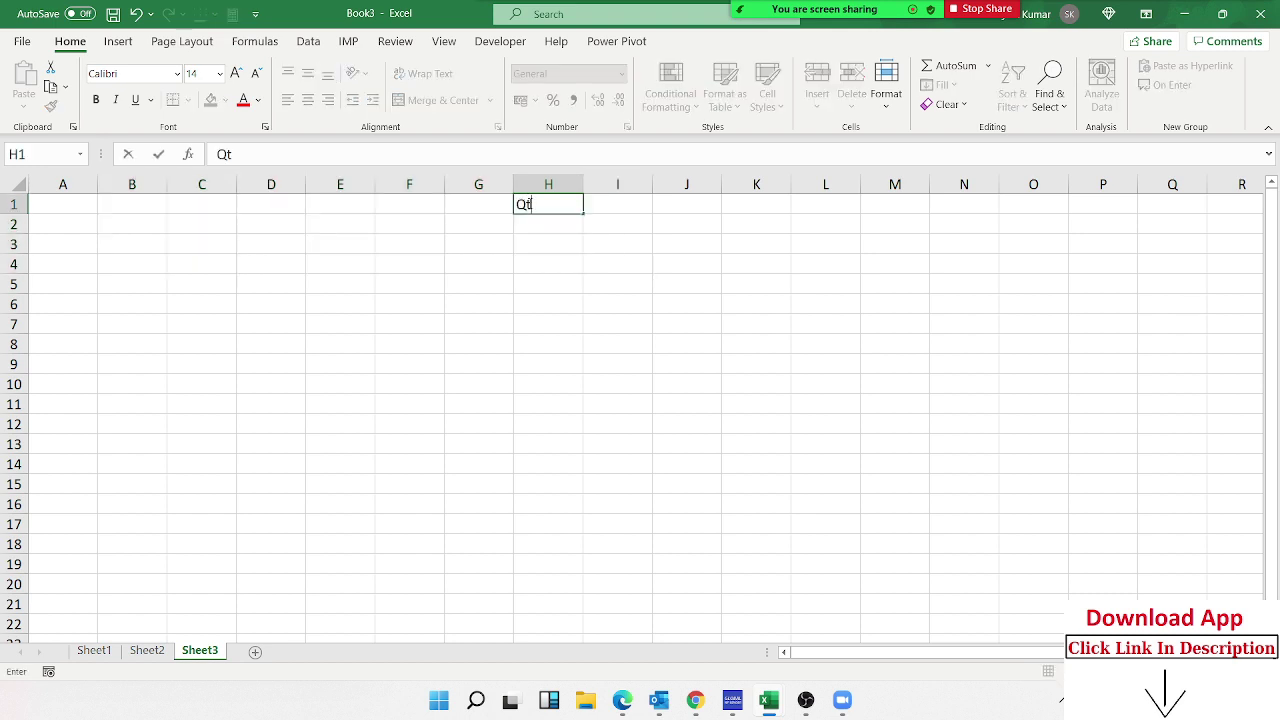
text(y\)
key(BackSpace)
key(Return)
text(85)
key(Return)
text(3)
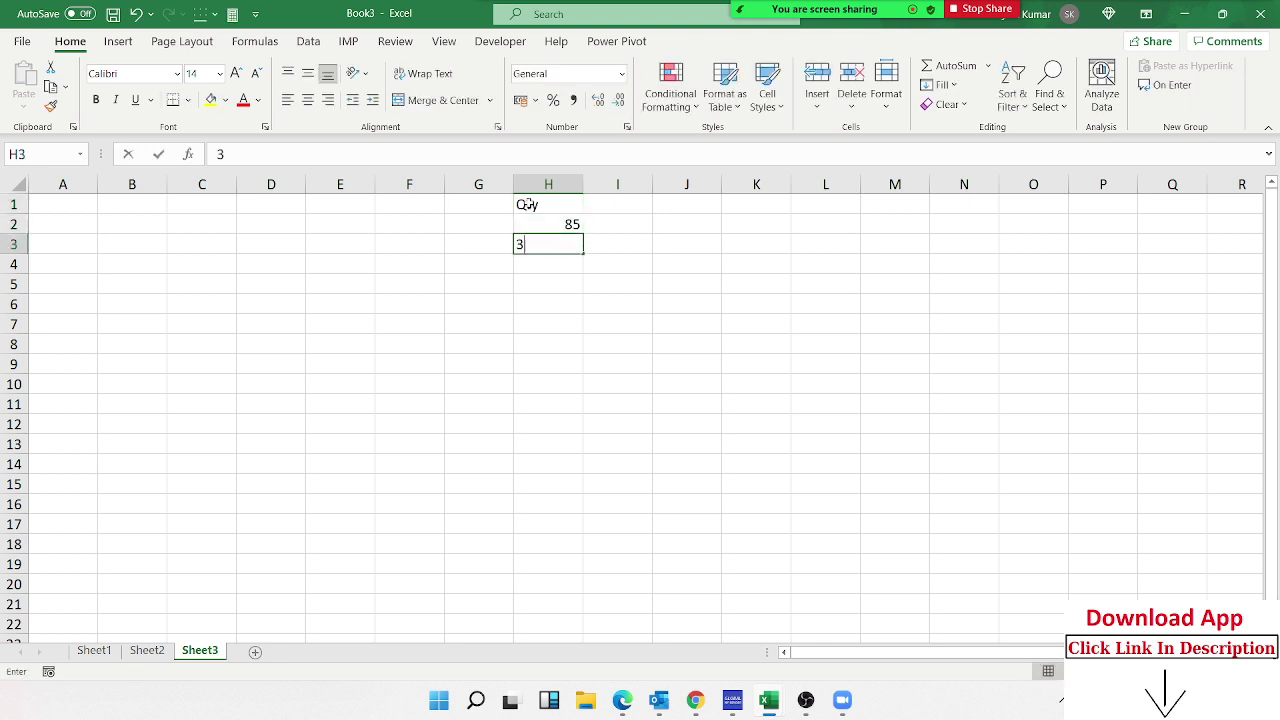
text(6)
key(Return)
text(52)
key(Return)
text(363)
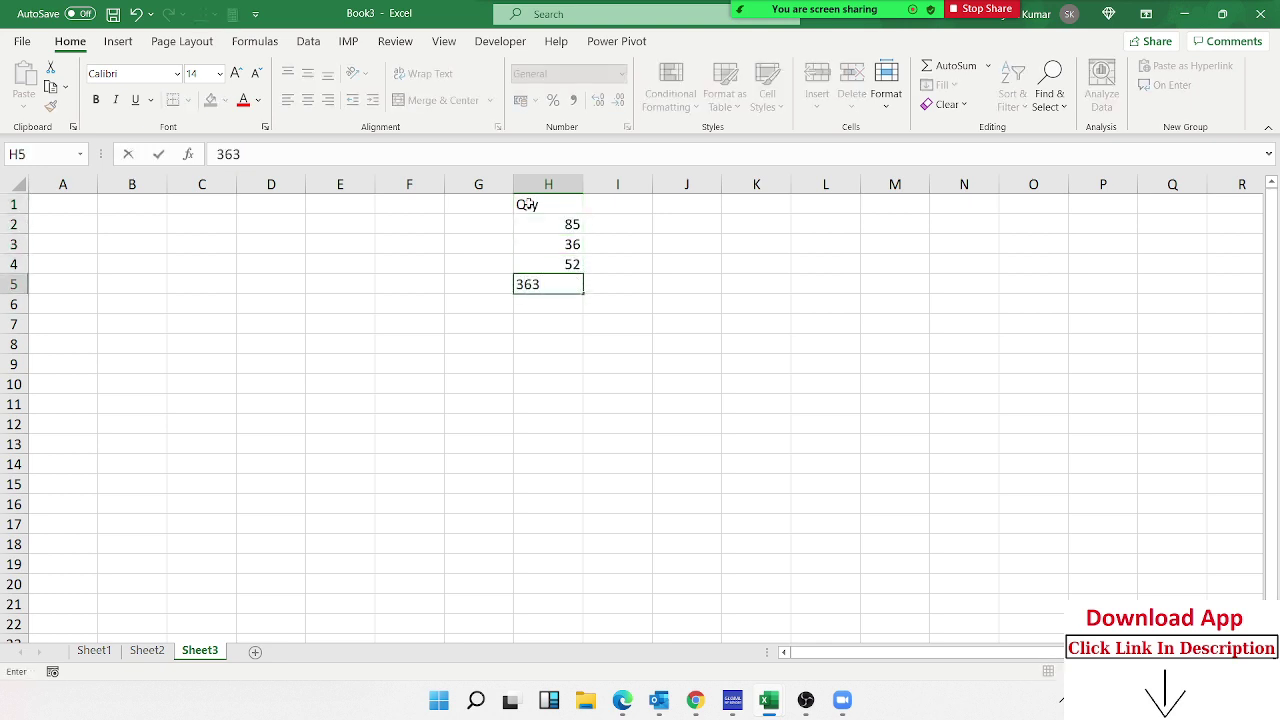
key(BackSpace)
key(Return)
text(63)
key(Return)
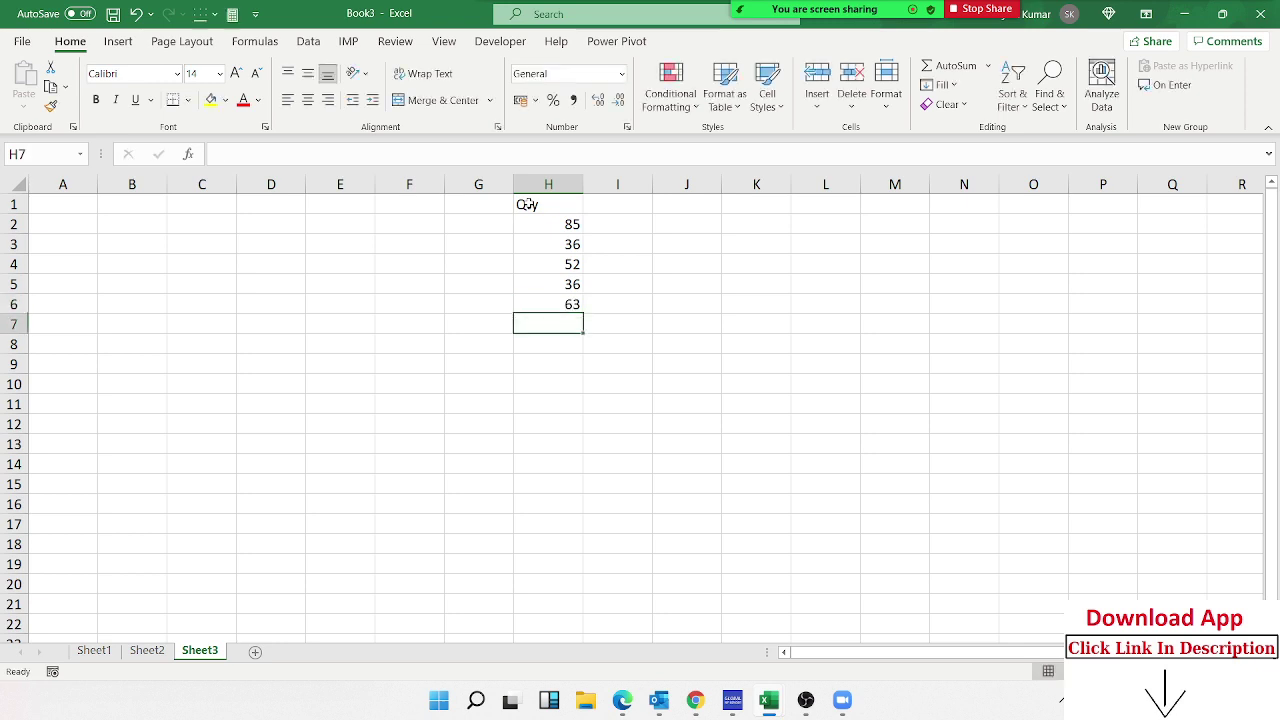
Enter =H2/2 in I2 and fill it down to I6 (42.5, 18, 26, 18, 31.5)
key(Up)
key(Up)
key(Up)
key(Up)
key(Up)
key(Right)
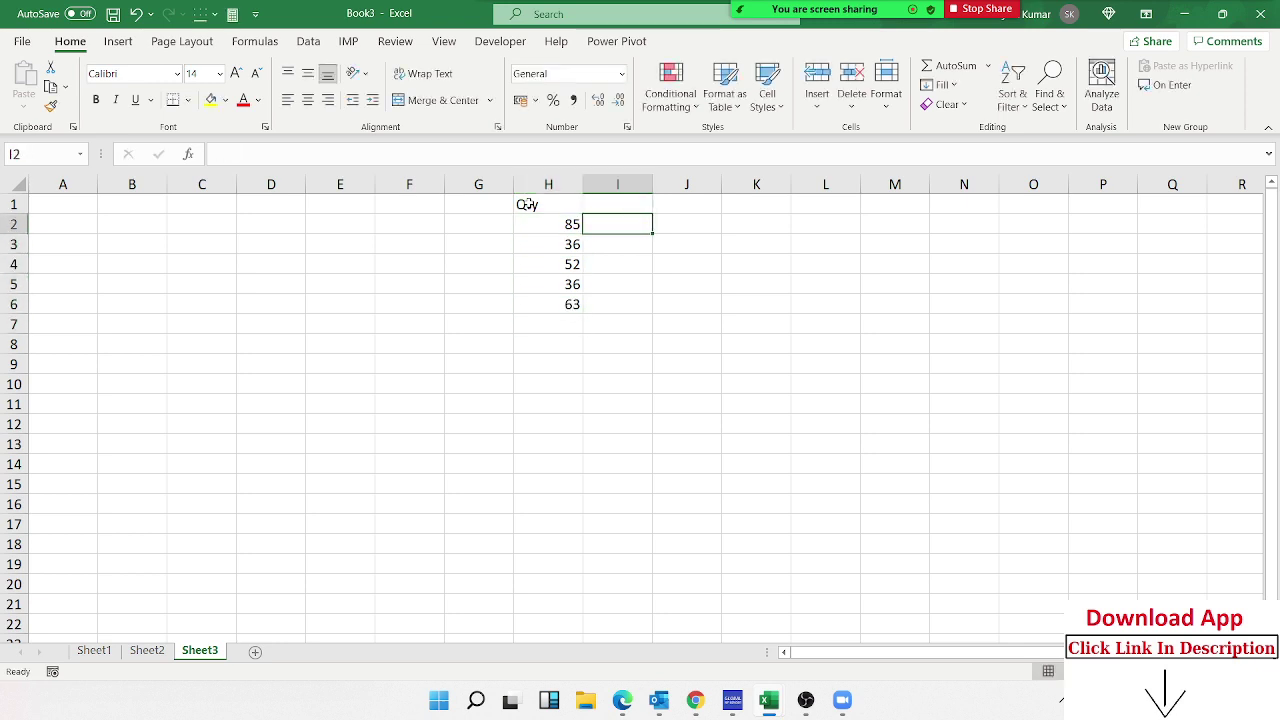
text(85)
key(Escape)
text(=)
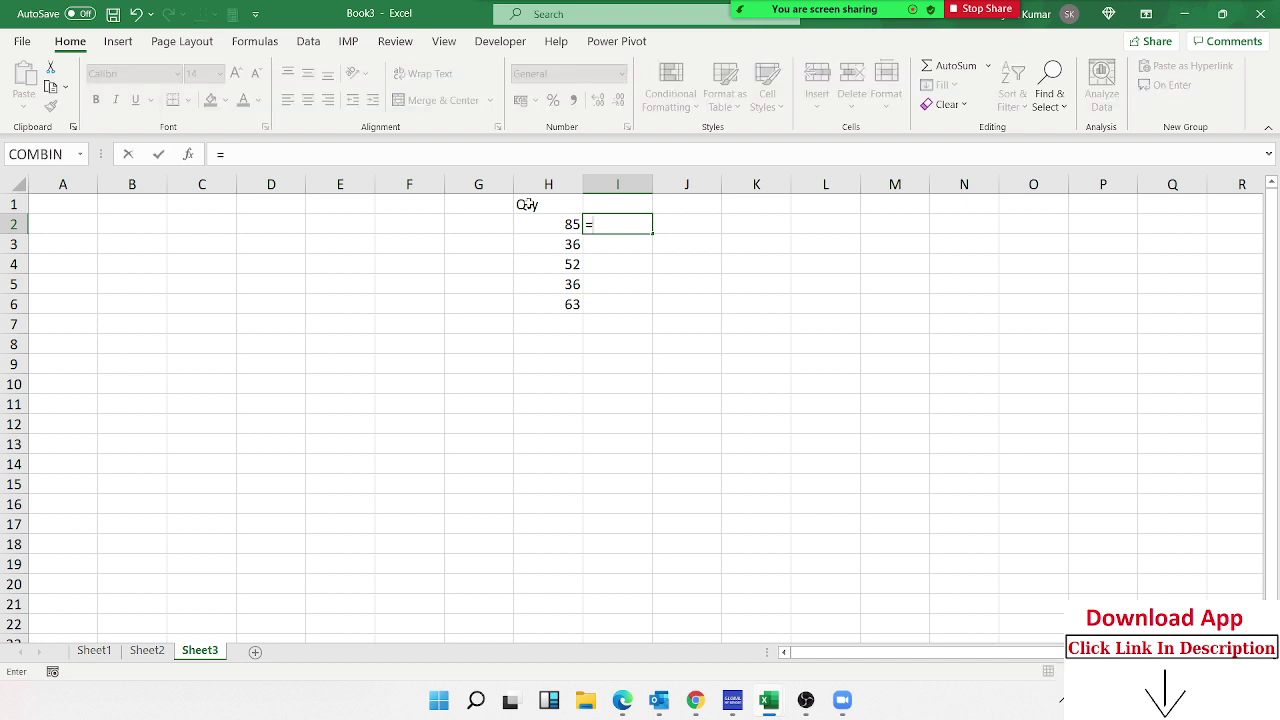
key(Left)
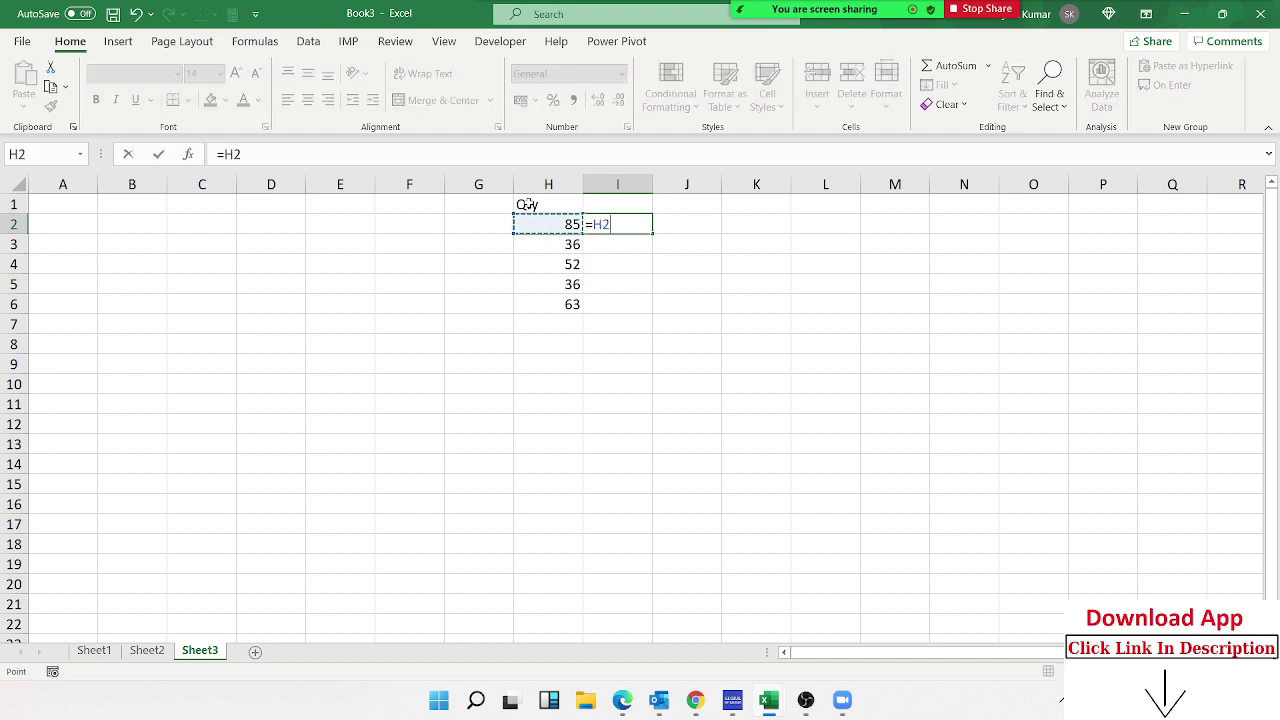
text(/2)
key(ctrl+Return)
key(Return)
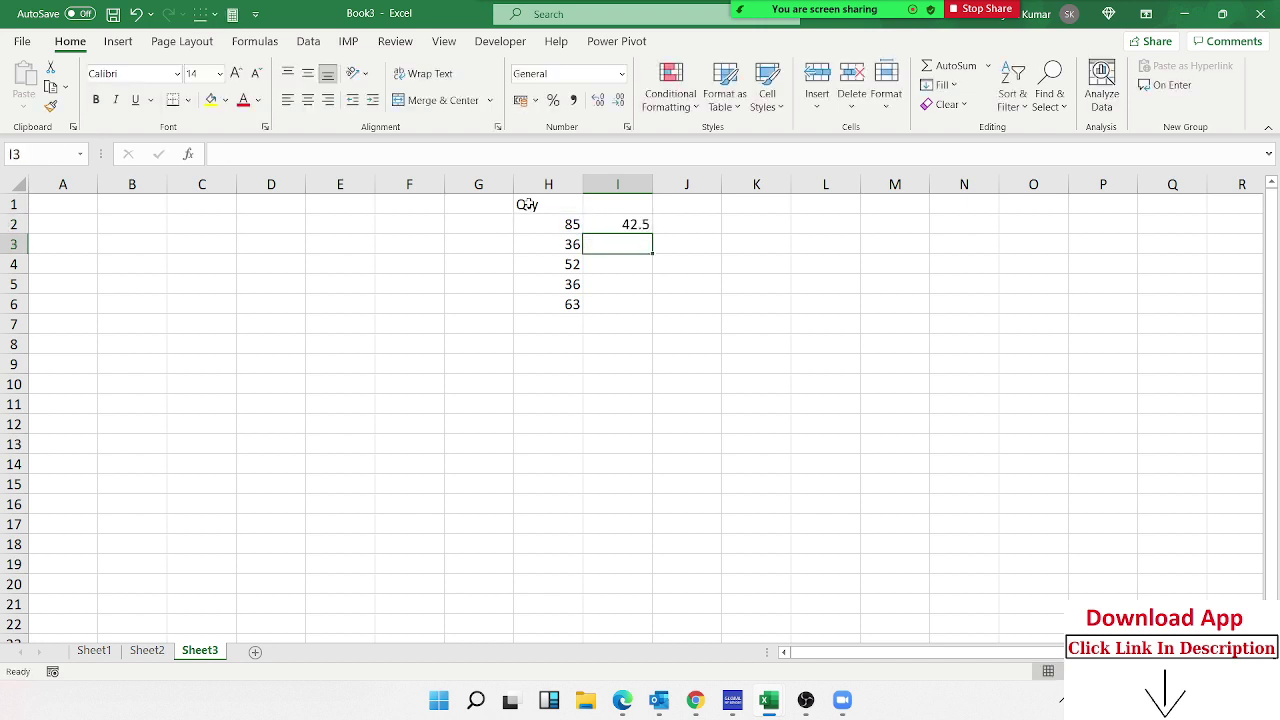
click(640, 222)
drag(652, 232, 652, 312)
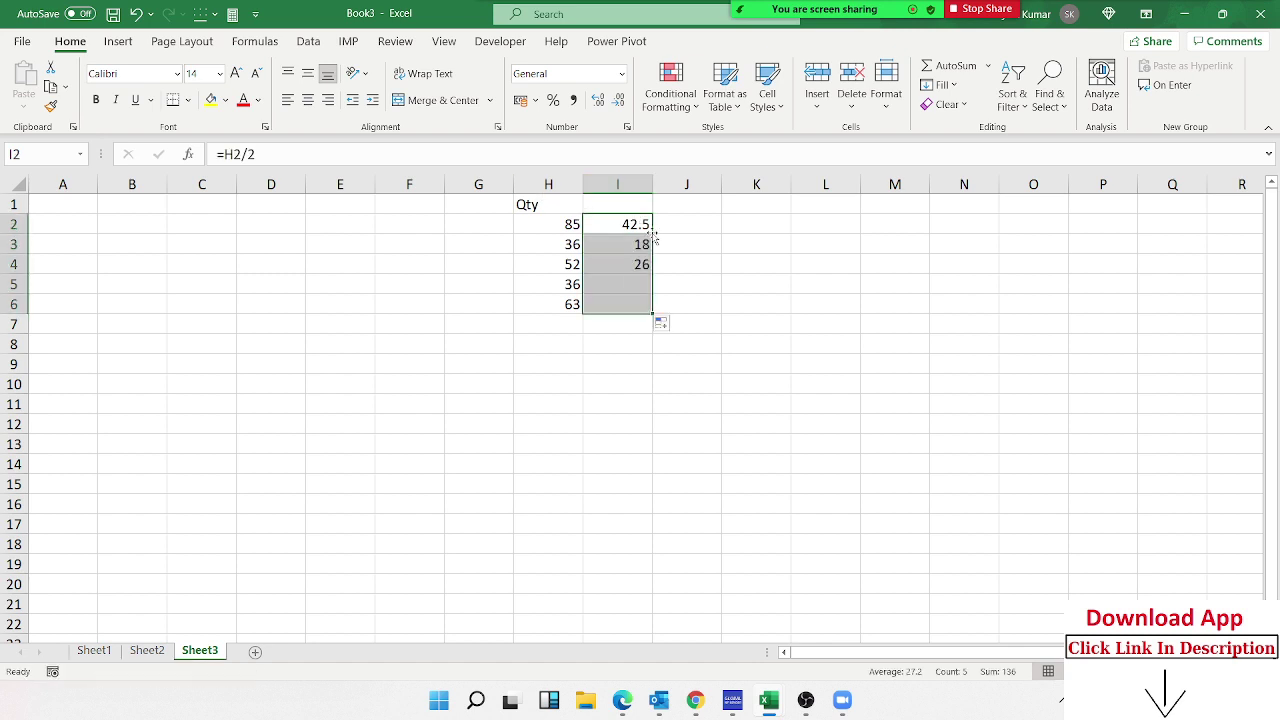
click(143, 198)
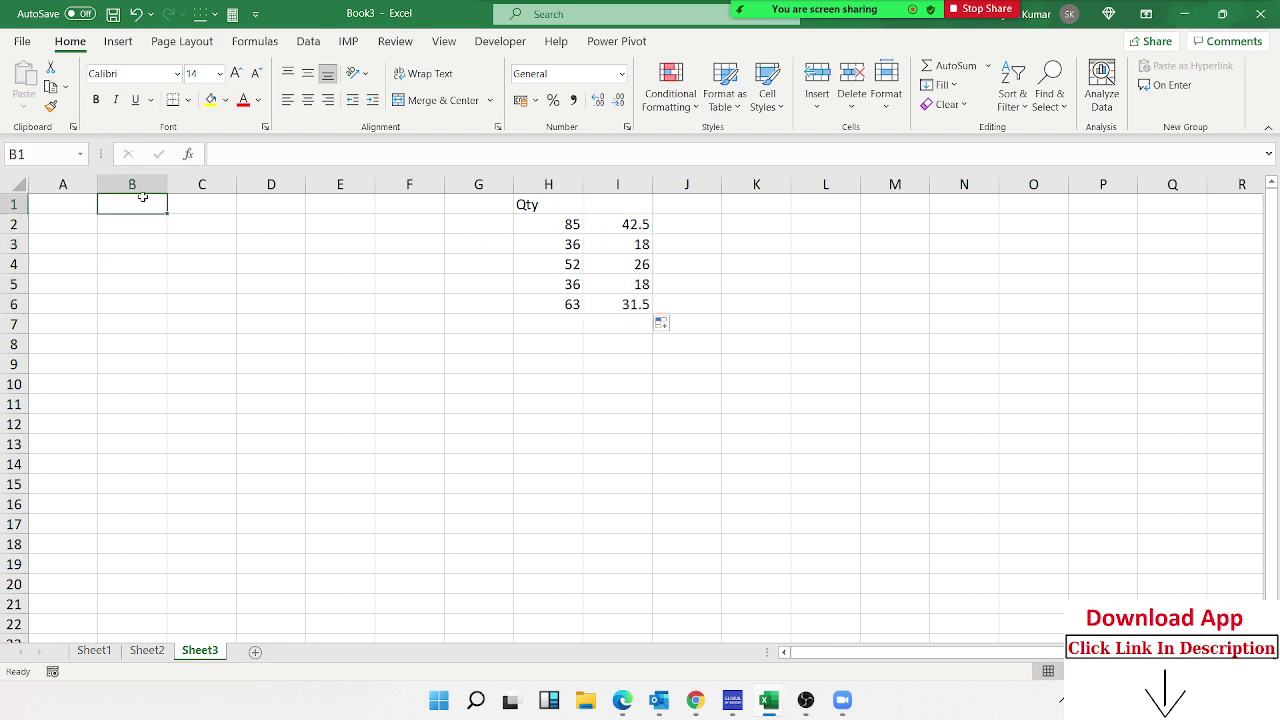
Enter the Qty heading and values 85, 65, 36, 85, 65, 25, 78 in B1:B8
text(Q)
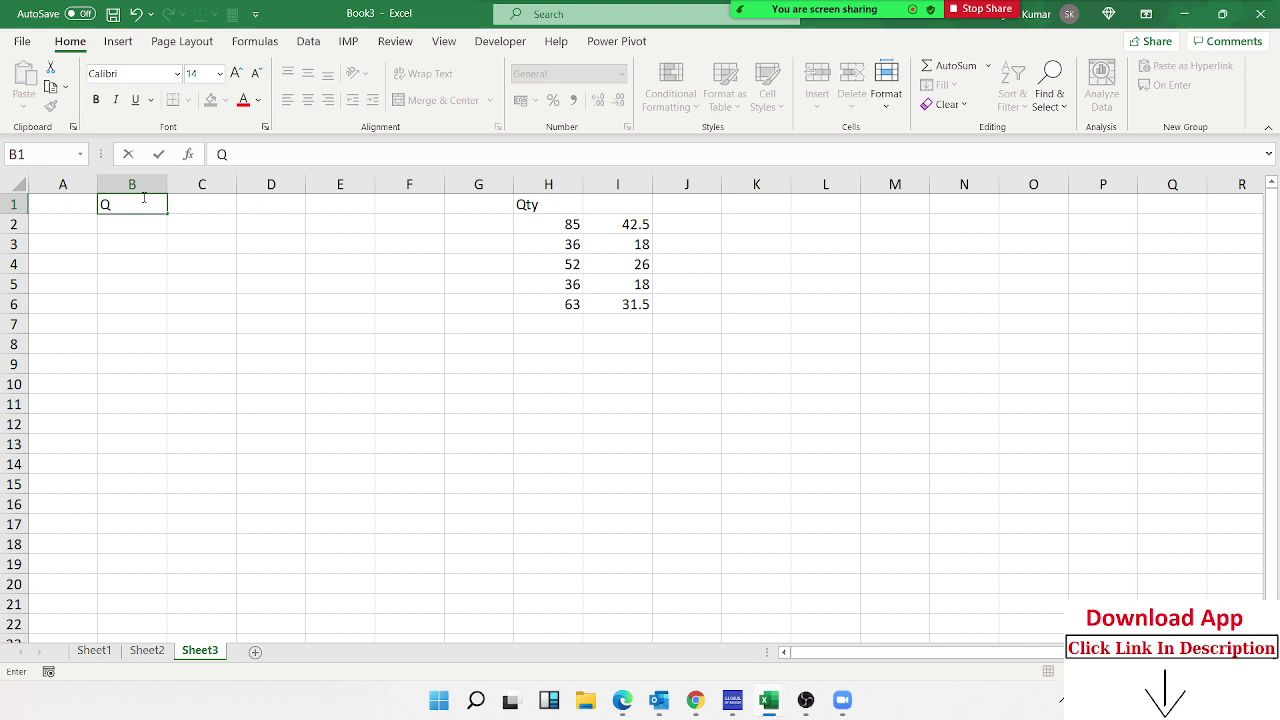
text(ty)
key(Return)
text(85)
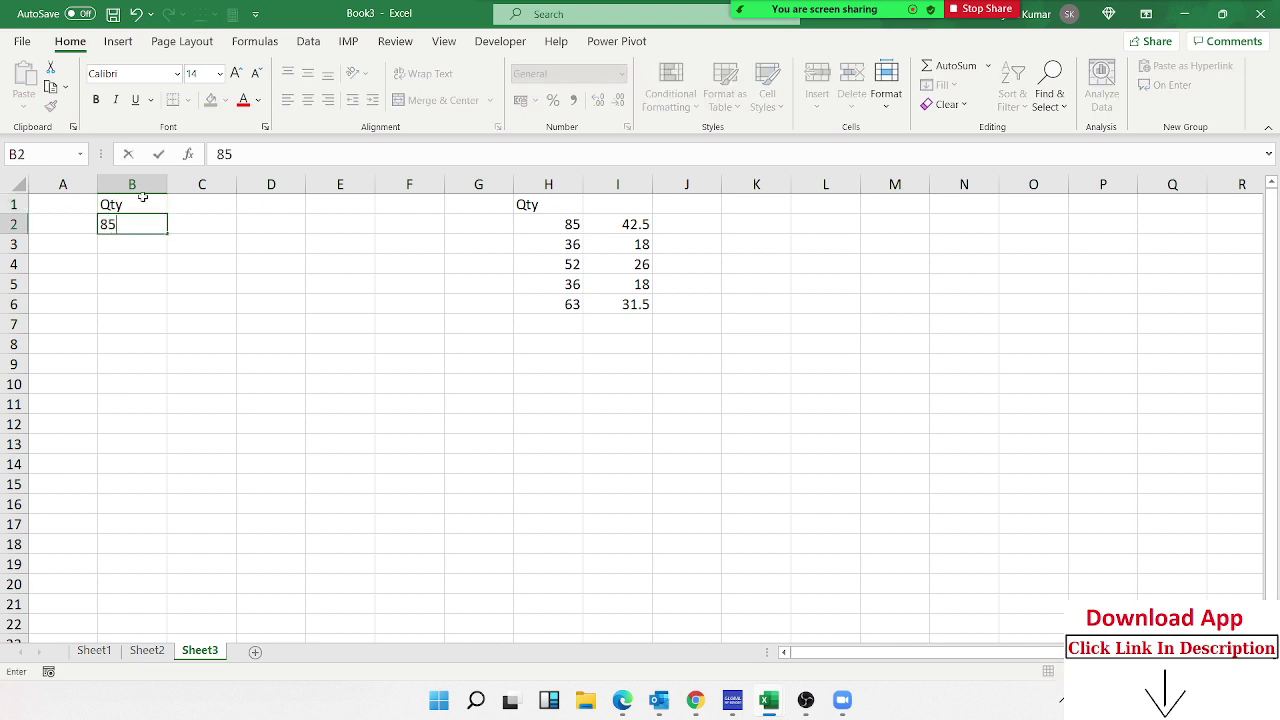
key(Return)
text(65)
key(Return)
text(36)
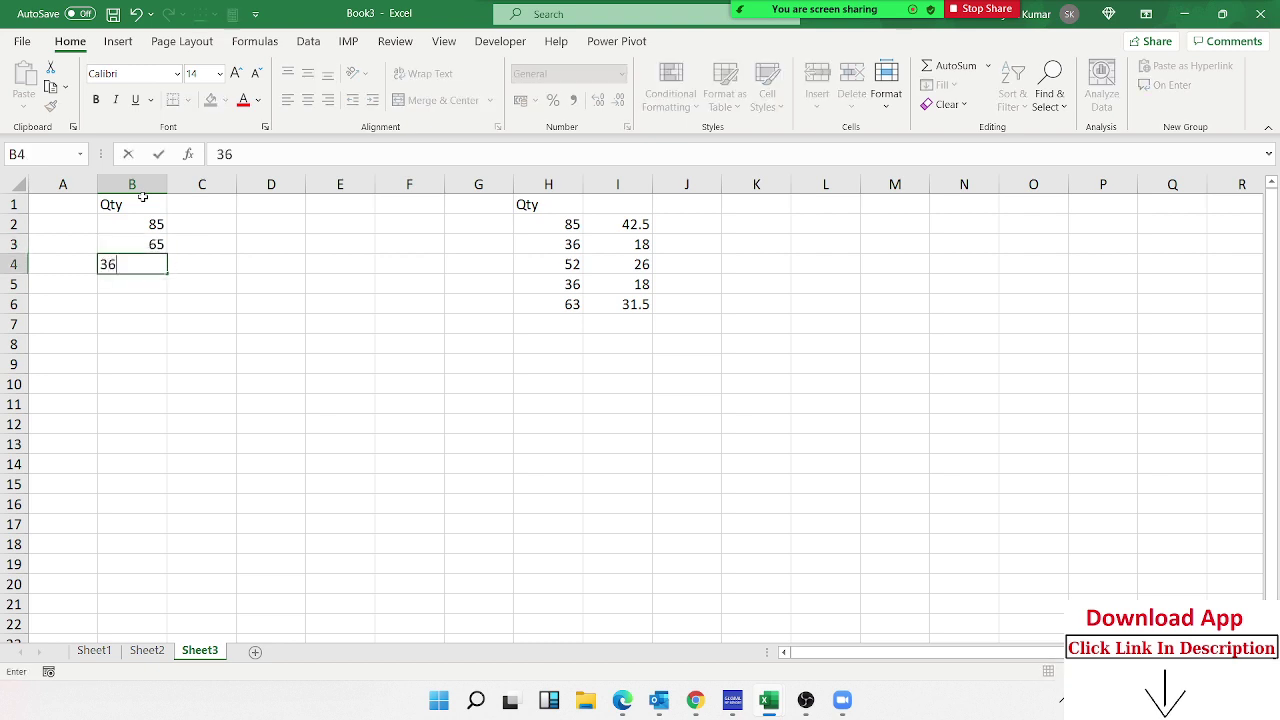
key(Return)
text(85)
text(65)
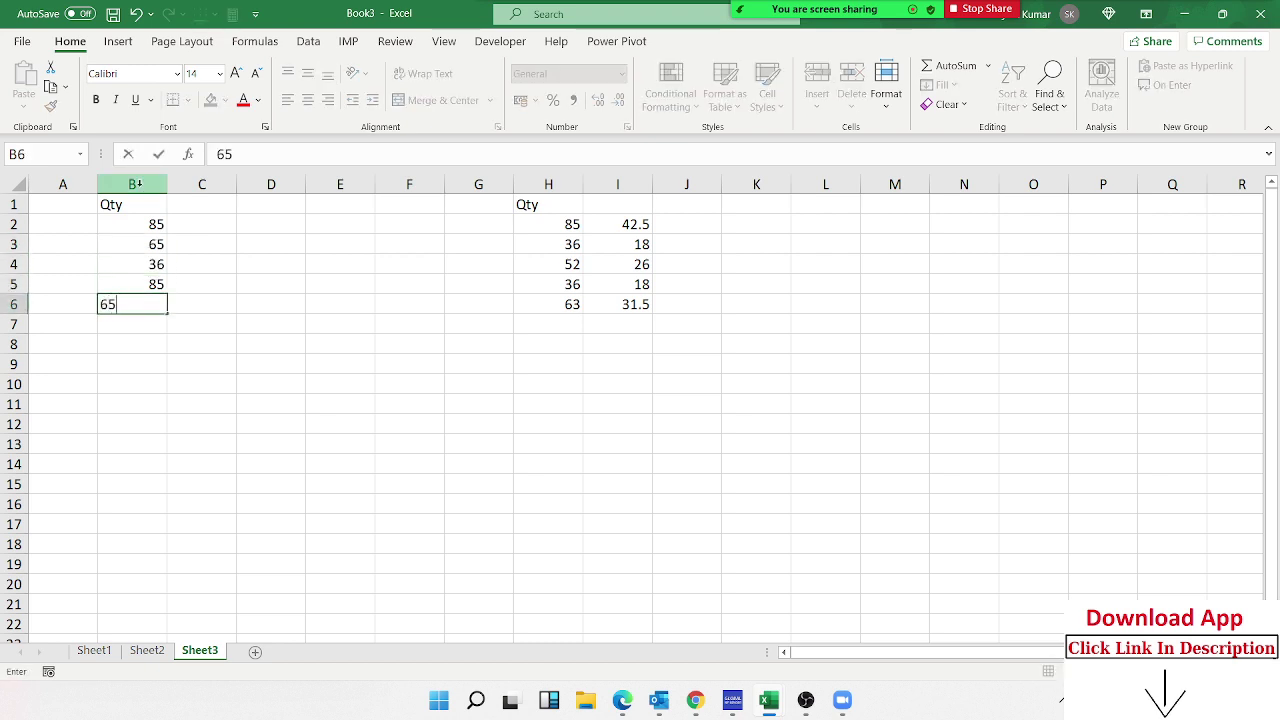
key(Return)
text(253)
key(BackSpace)
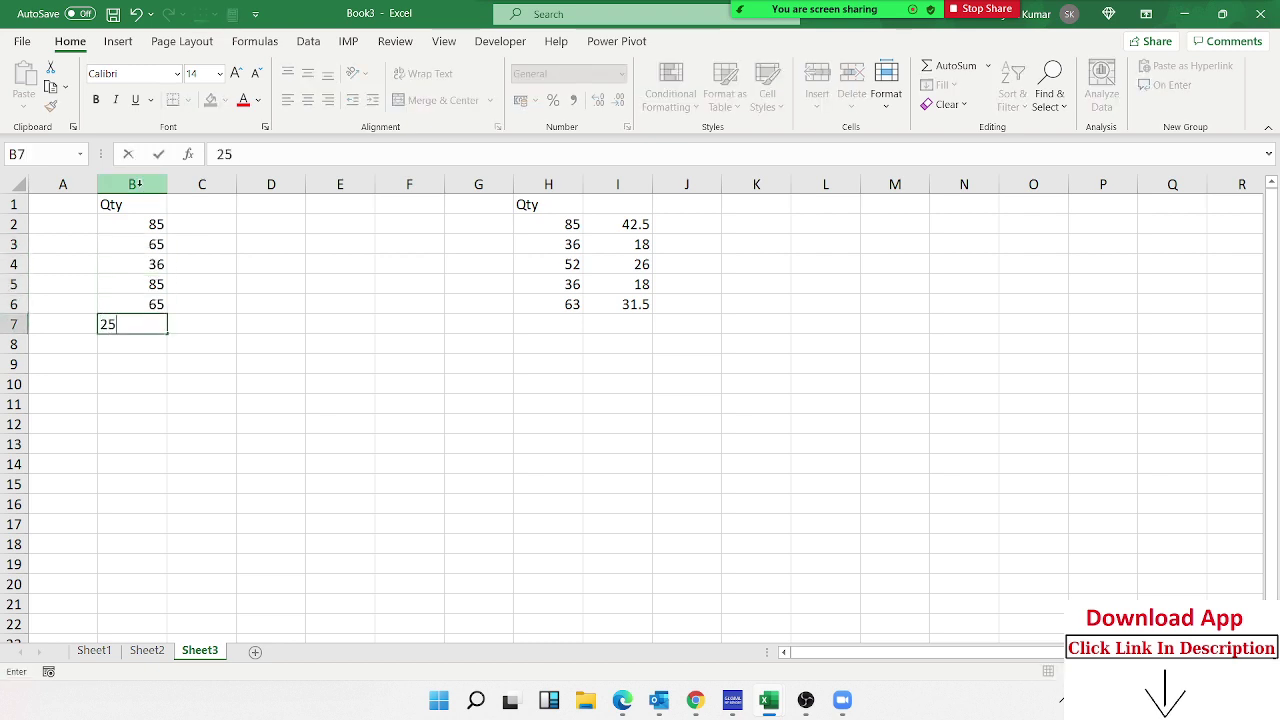
key(Return)
text(78)
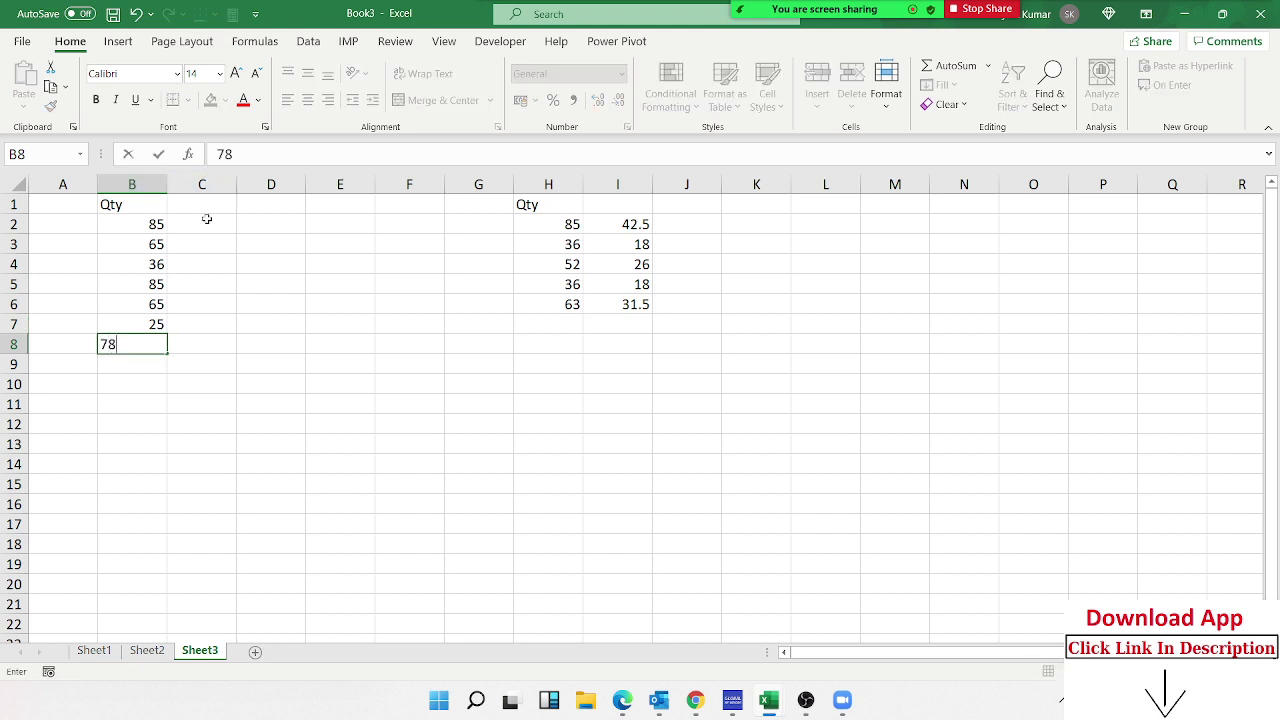
Enter =B2/3 in C2 and fill it down to C8
click(206, 219)
text(=)
key(Left)
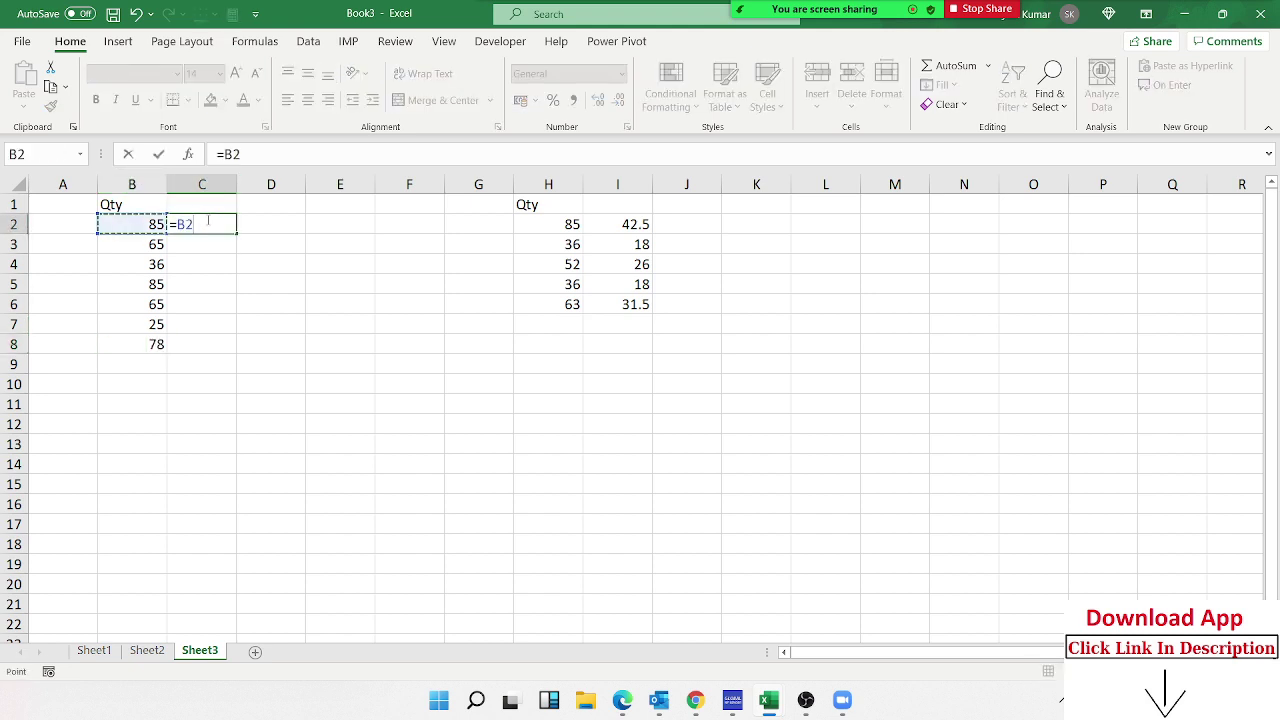
text(/3)
key(Return)
click(205, 222)
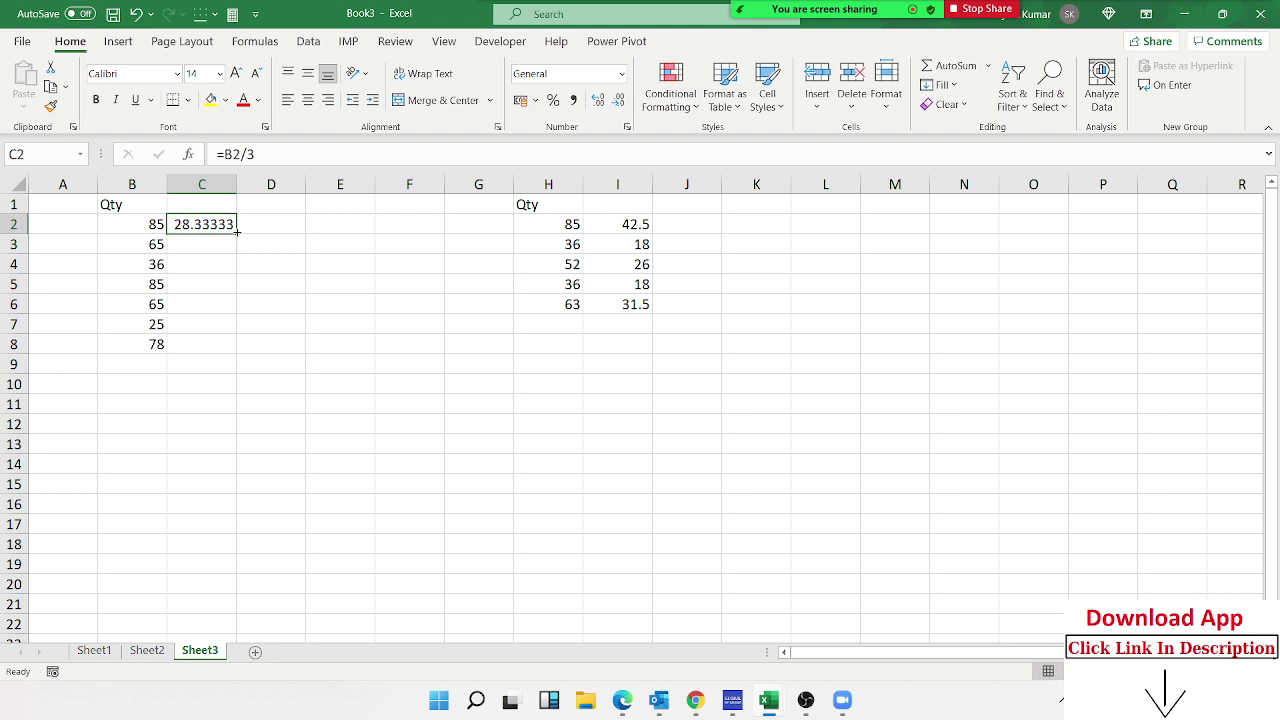
double_click(238, 231)
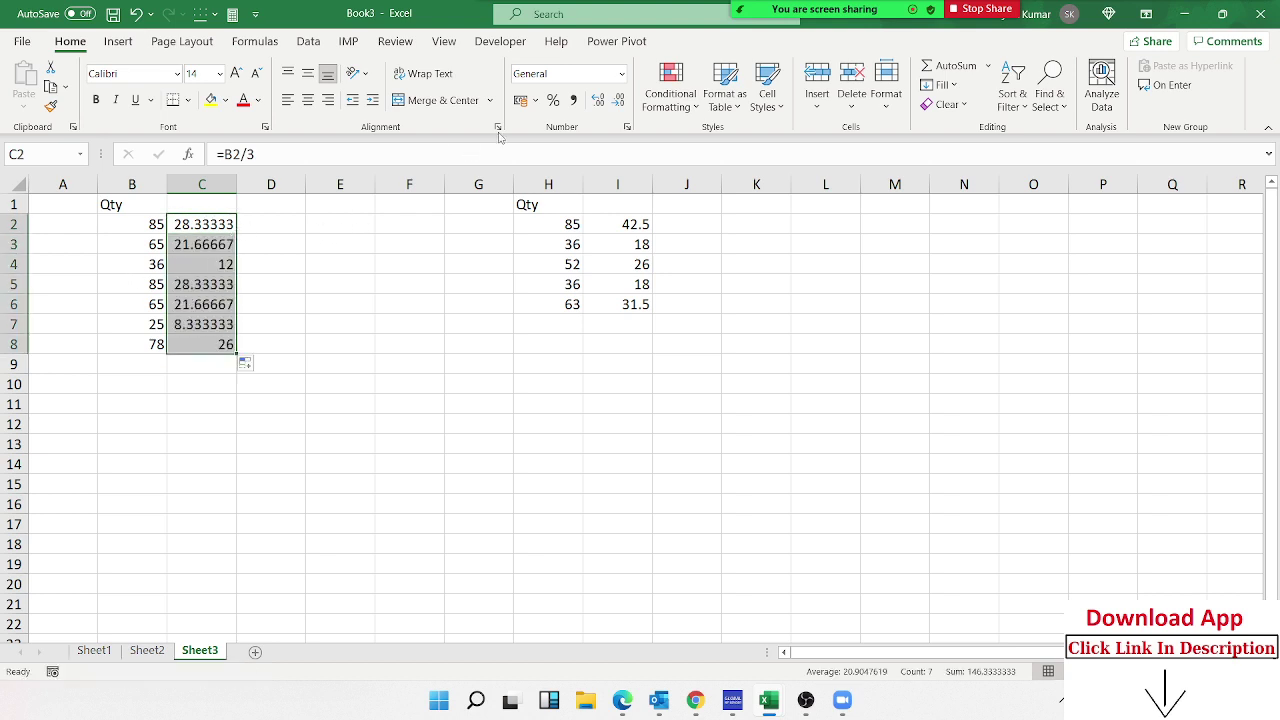
Round the C2:C8 and I2:I6 results to zero decimals with Decrease Decimal
click(310, 102)
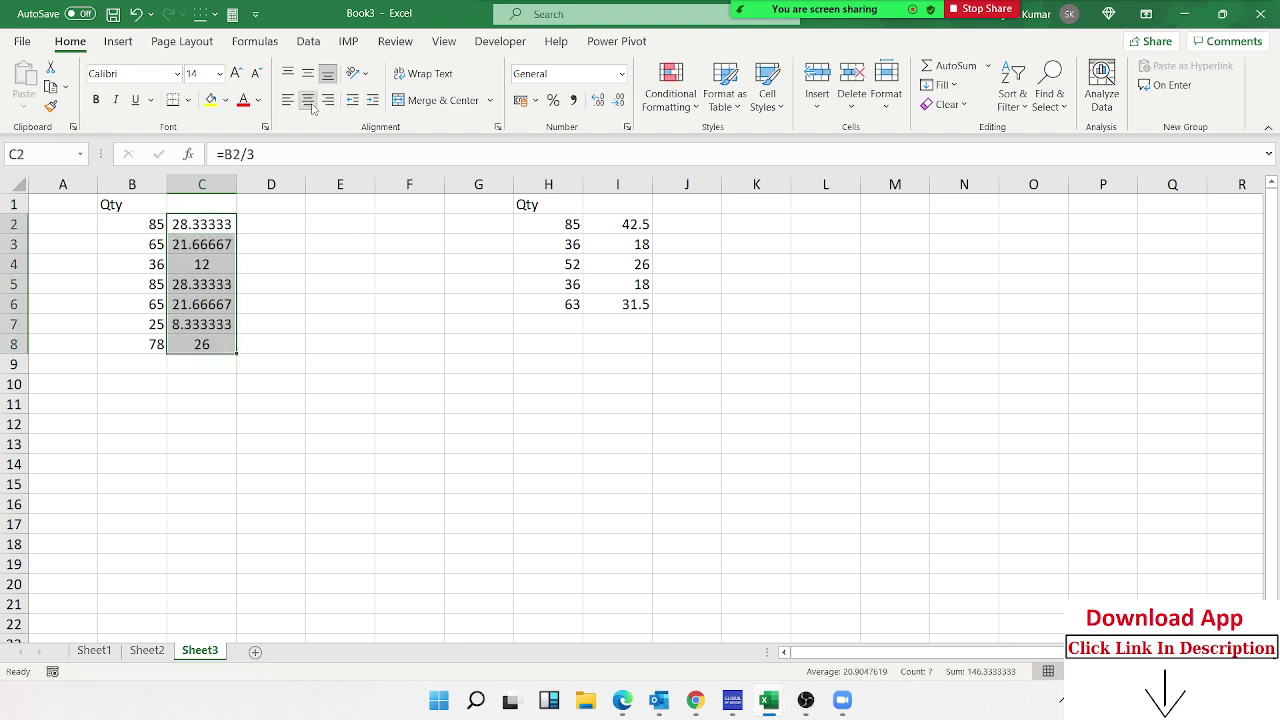
click(310, 102)
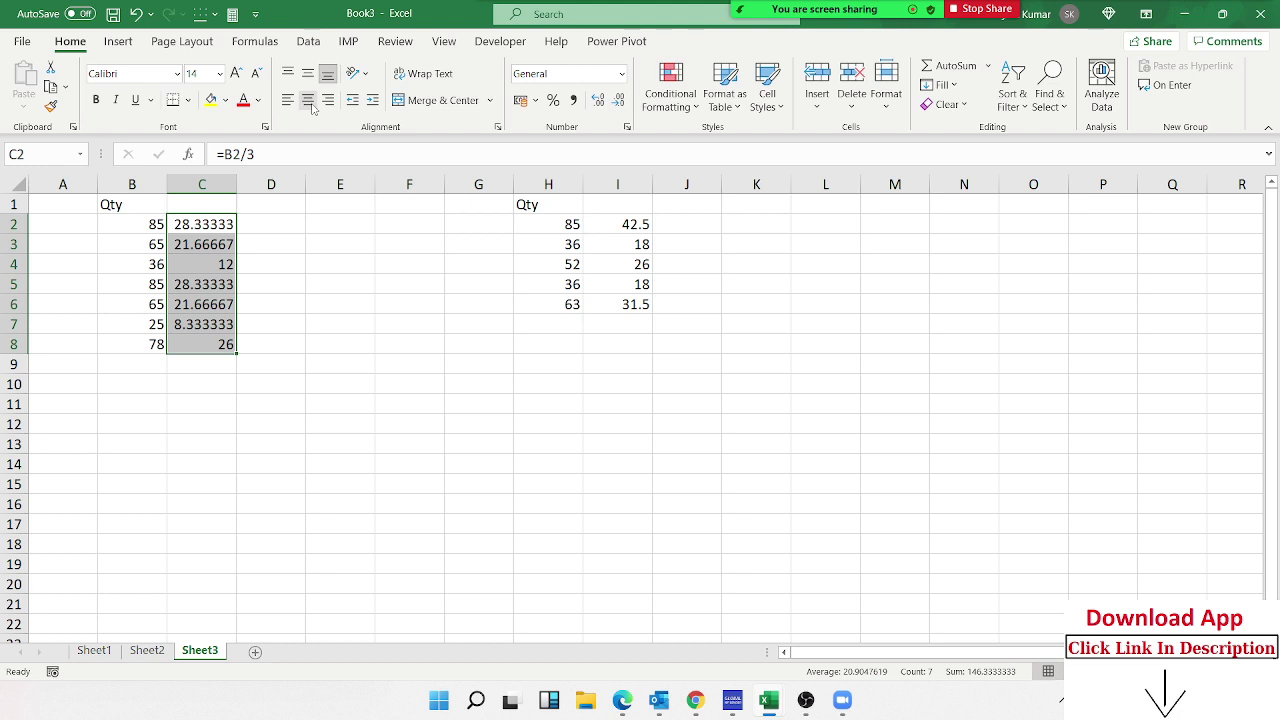
click(620, 101)
click(620, 101)
click(620, 101)
click(620, 101)
click(620, 101)
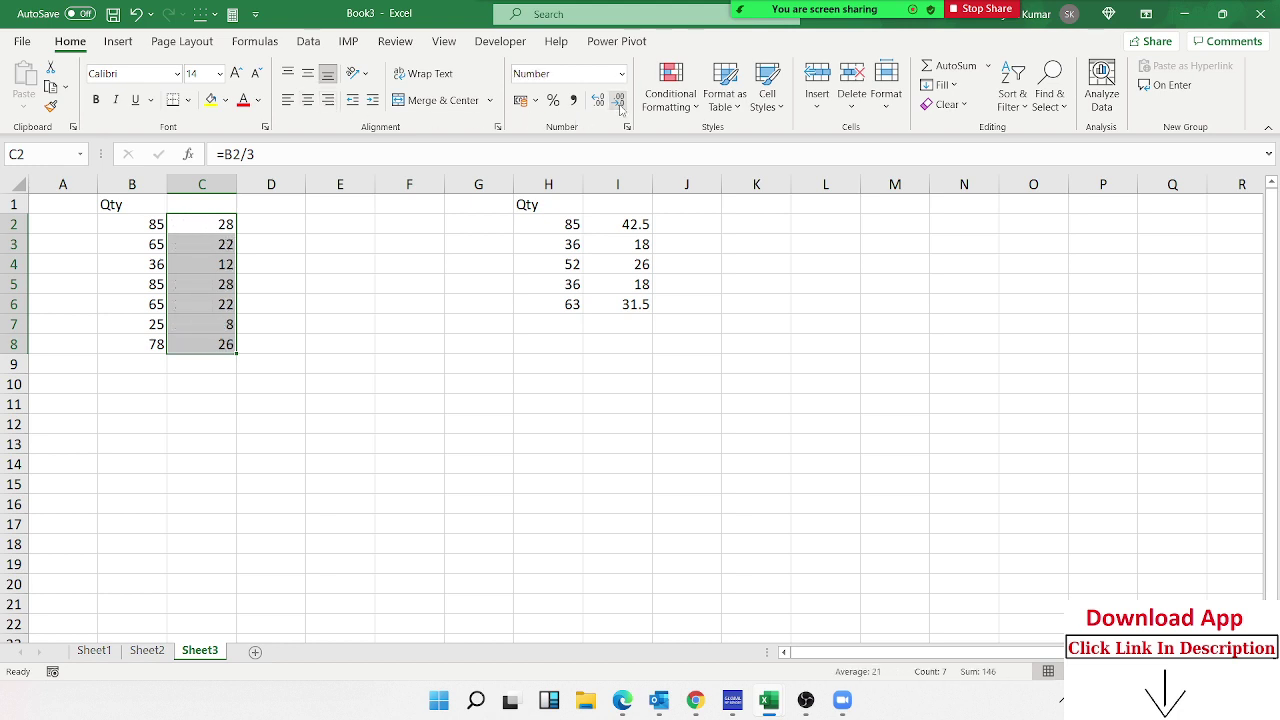
drag(618, 222, 627, 304)
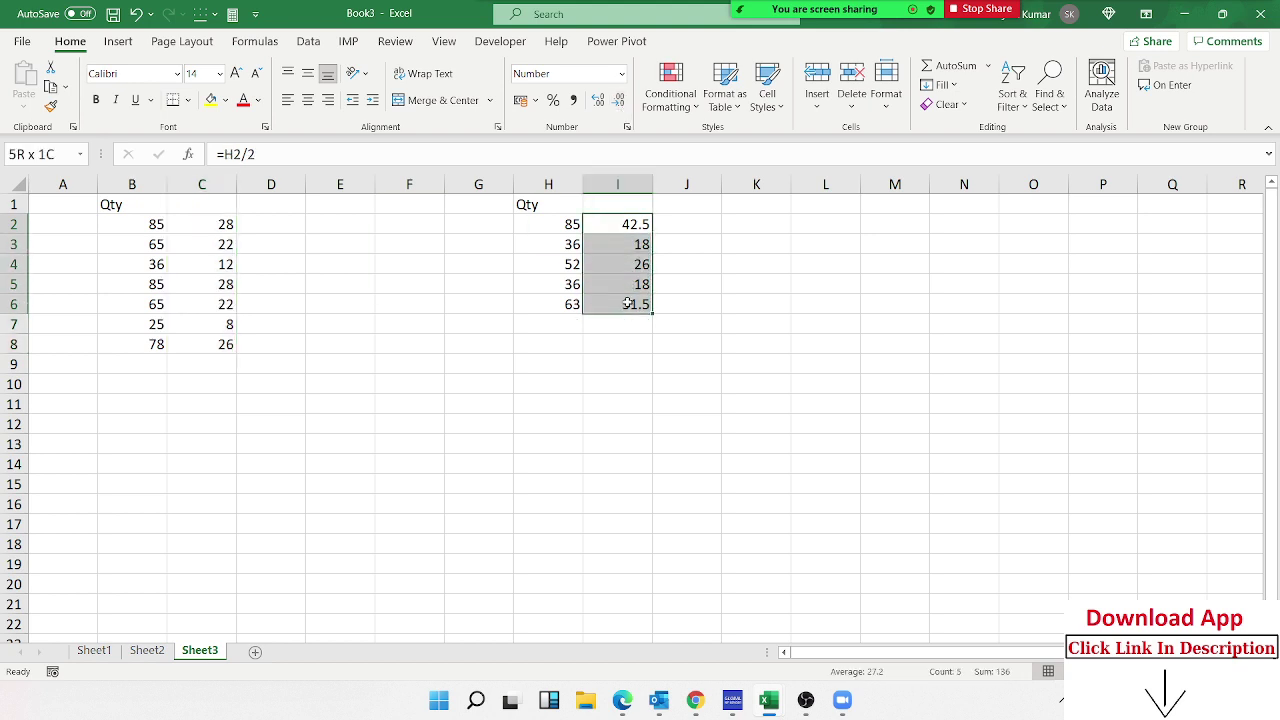
click(620, 101)
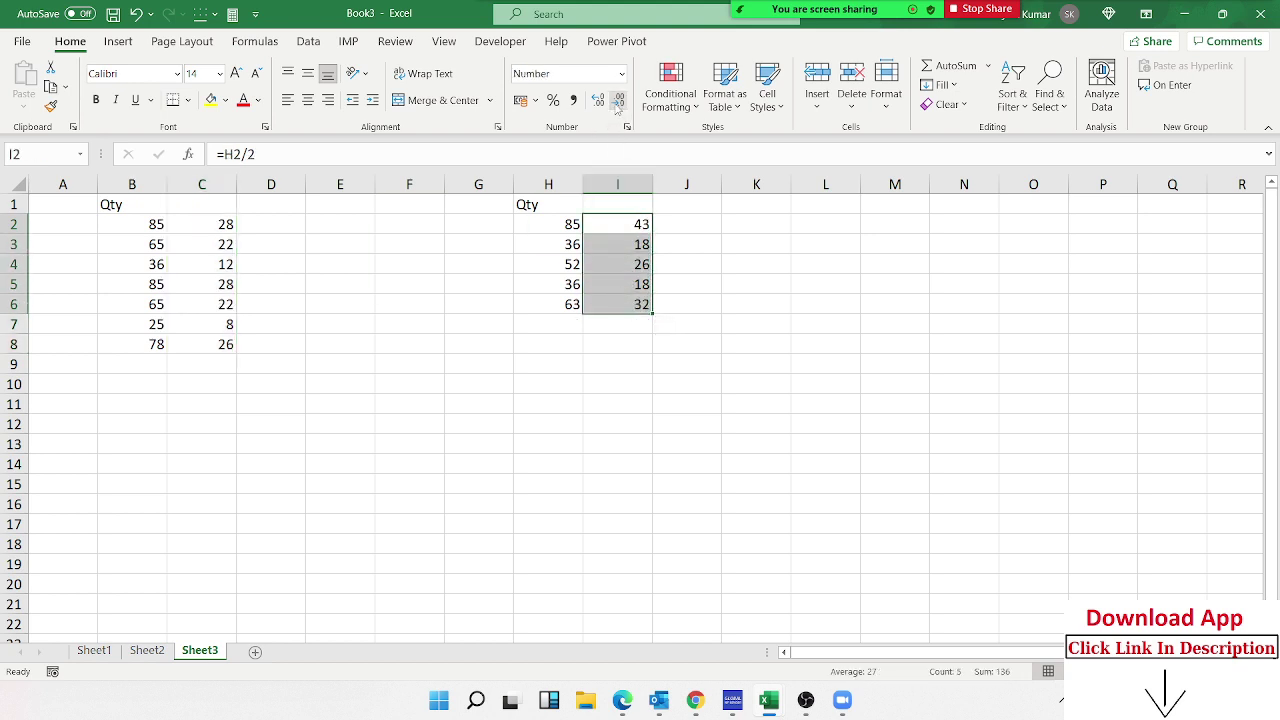
click(227, 226)
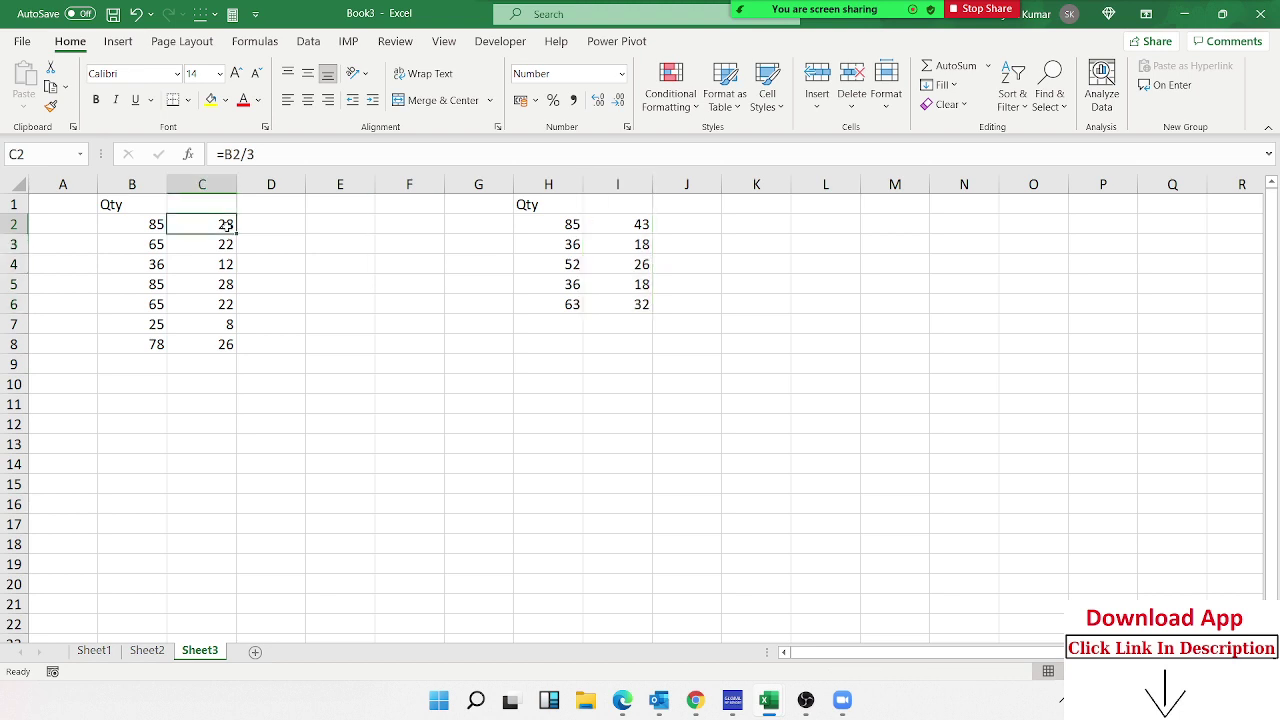
click(640, 227)
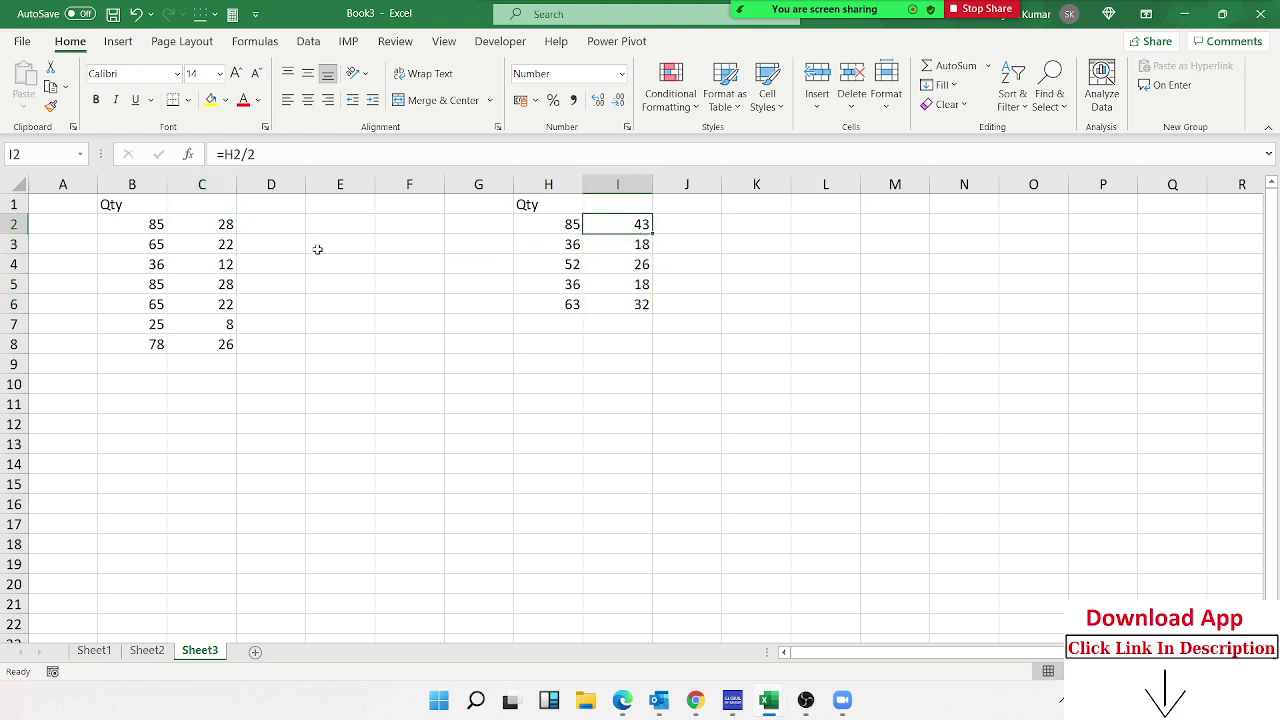
click(222, 226)
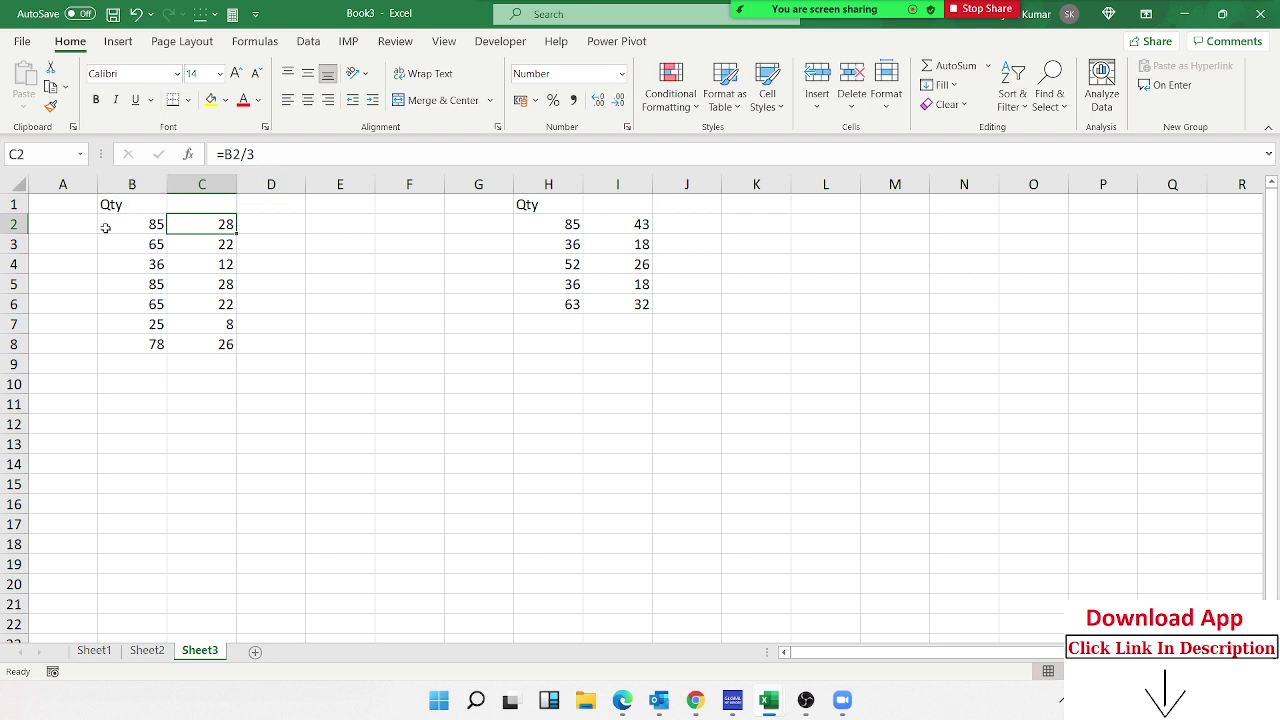
click(236, 156)
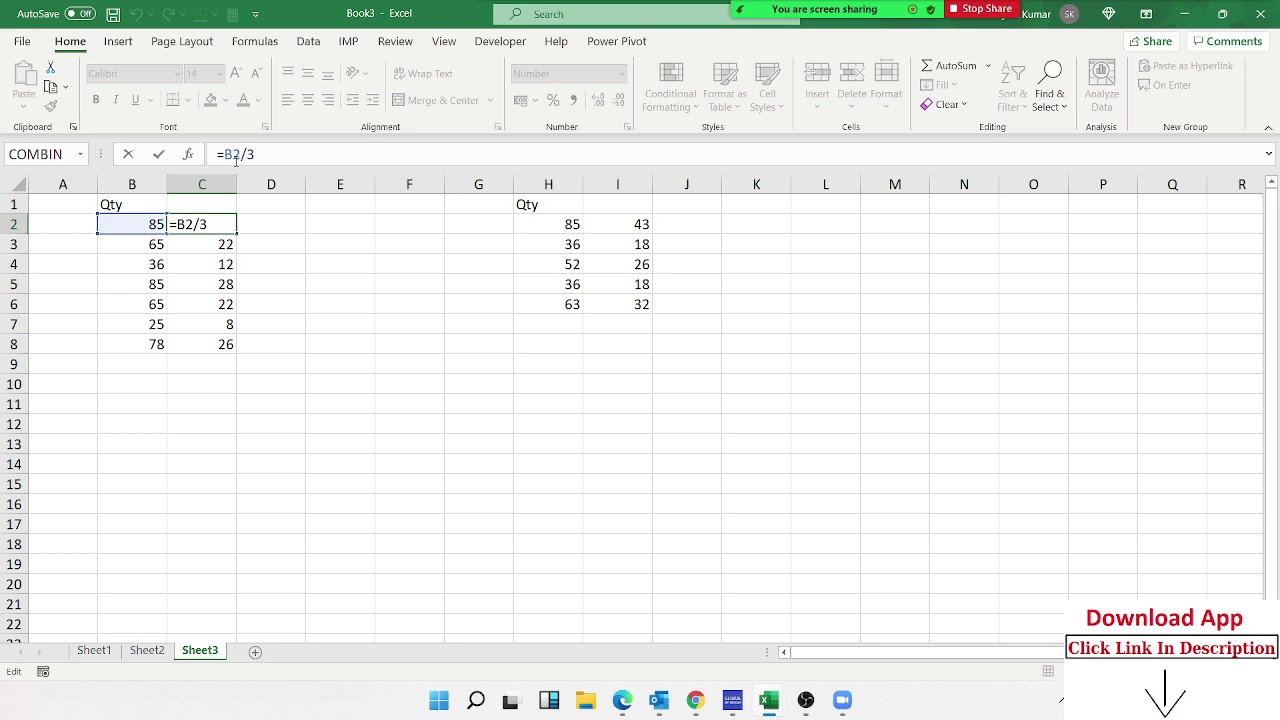
key(Escape)
key(Down)
key(Down)
key(Down)
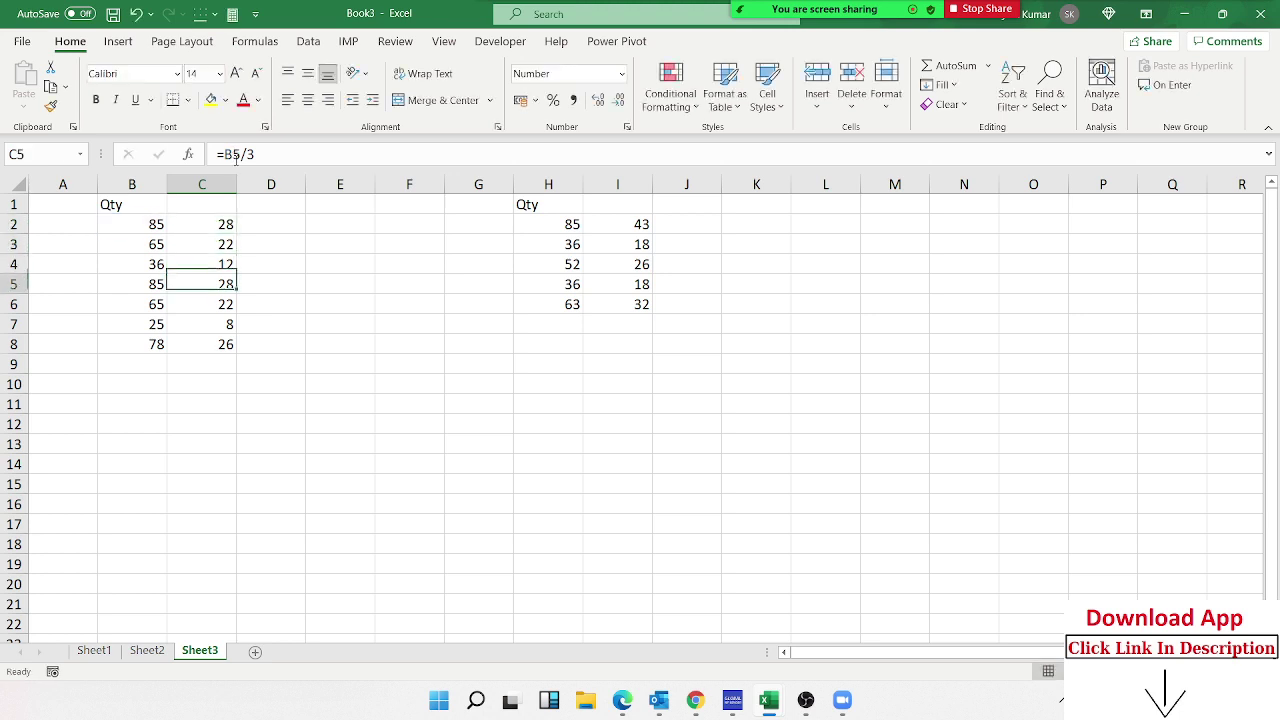
key(Down)
click(624, 230)
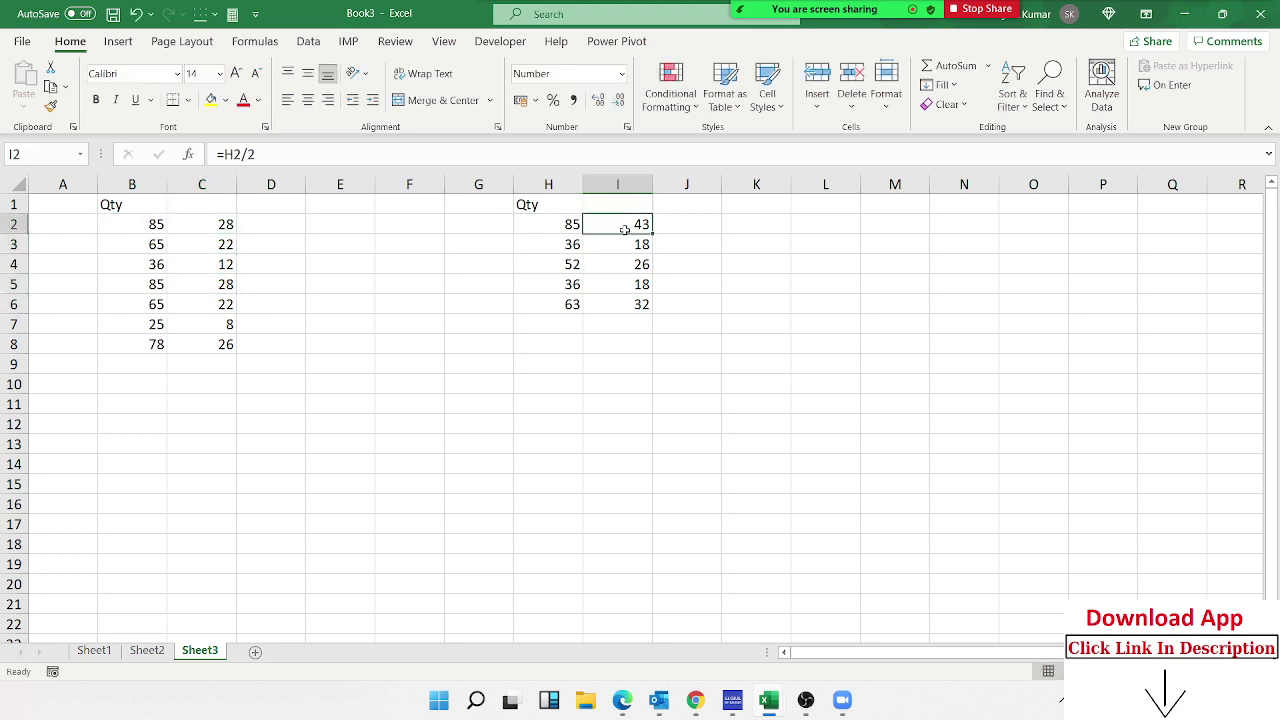
key(Down)
key(Down)
key(Down)
key(Down)
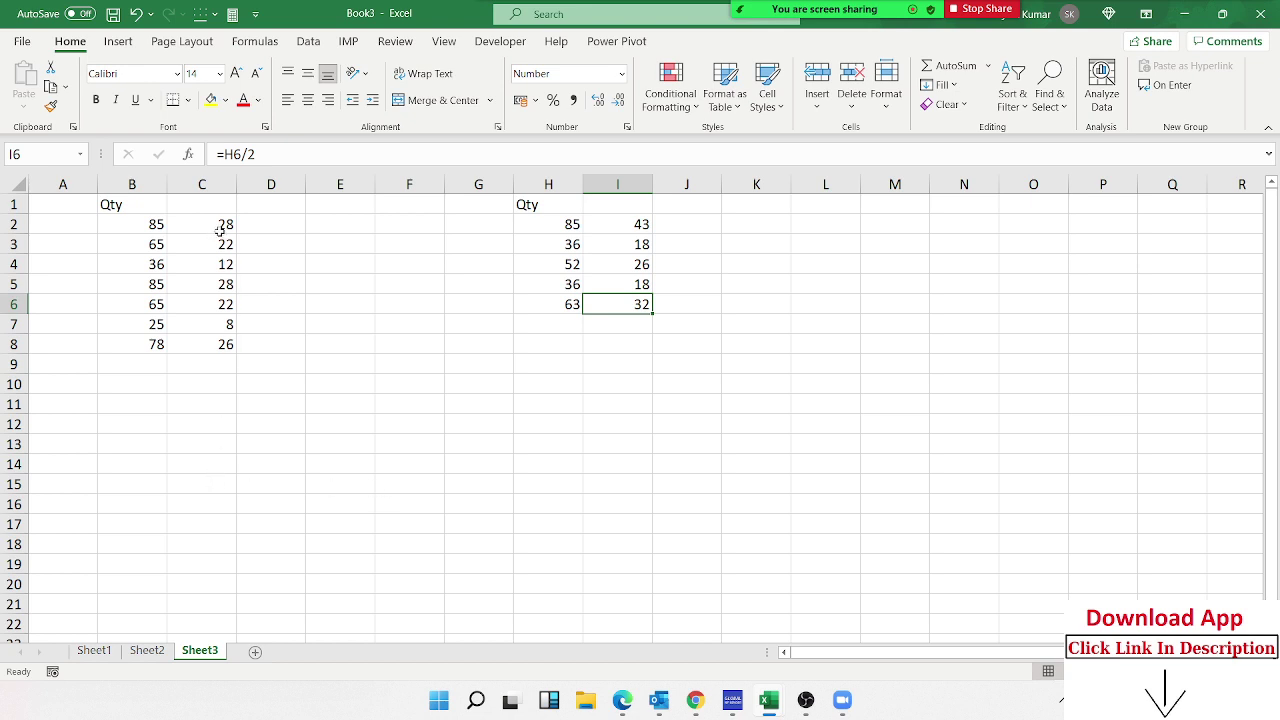
drag(220, 232, 204, 323)
drag(612, 311, 614, 241)
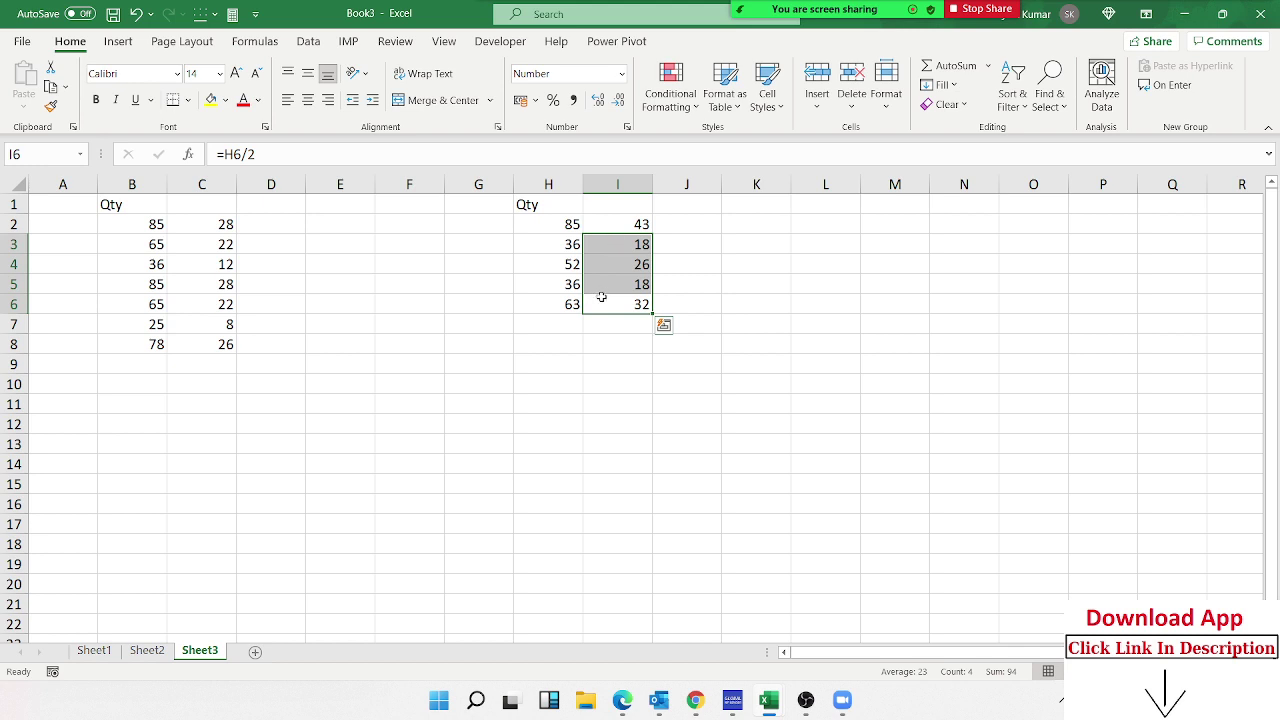
Copy the halved values in I2:I6
click(618, 342)
click(640, 226)
drag(643, 228, 640, 304)
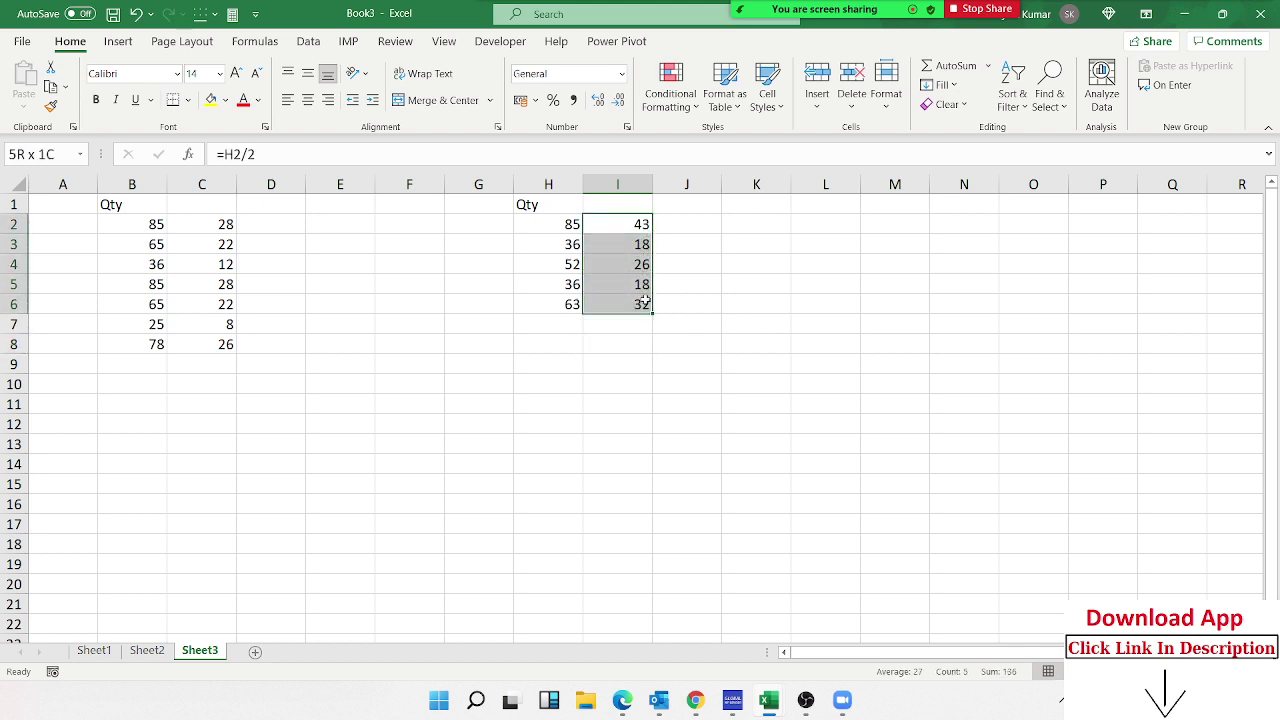
key(ctrl+c)
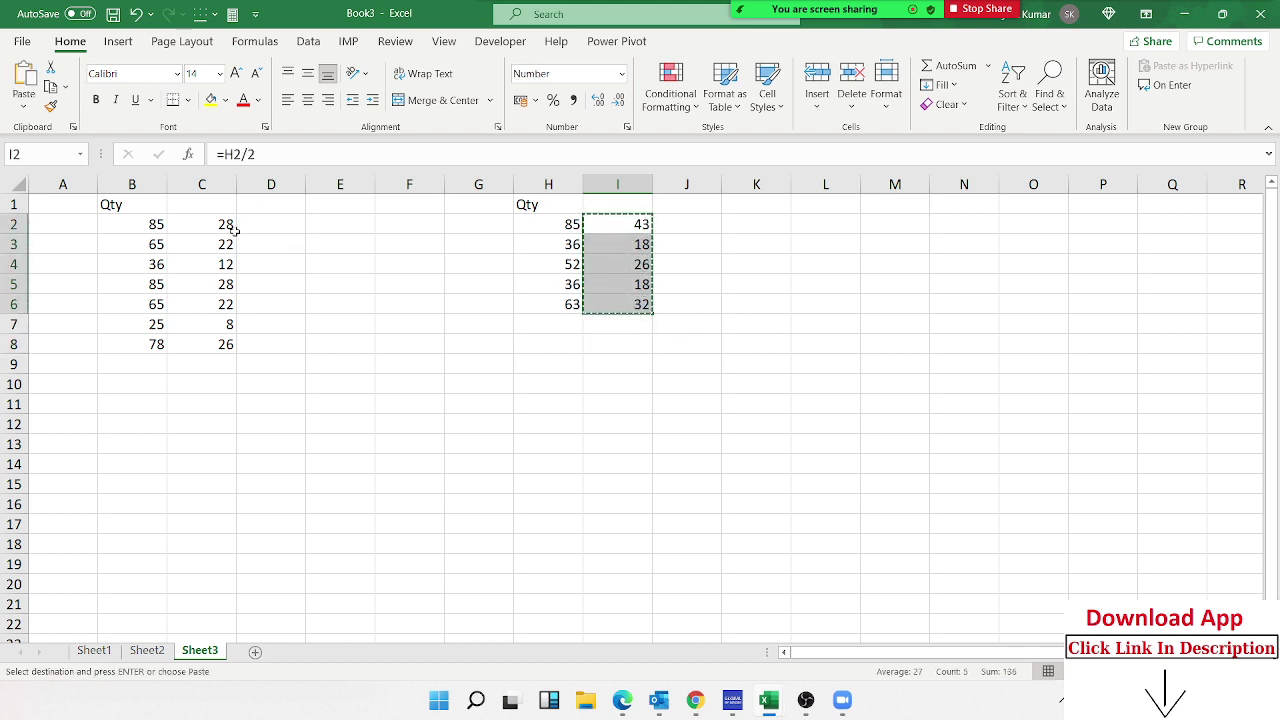
Paste Special with Divide onto C2:C6 so each cell shows 1, then check I2
click(230, 228)
right_click(230, 228)
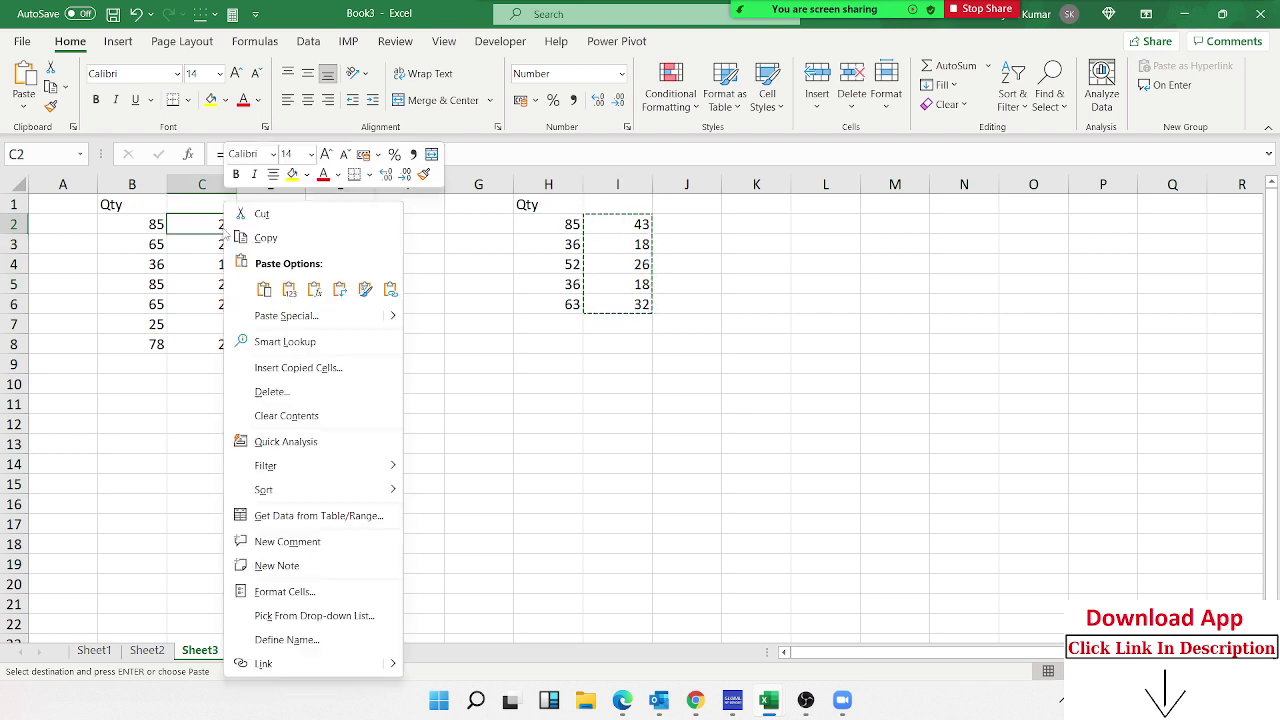
click(286, 315)
mouse_move(243, 208)
mouse_down()
mouse_move(844, 221)
mouse_move(908, 185)
mouse_up()
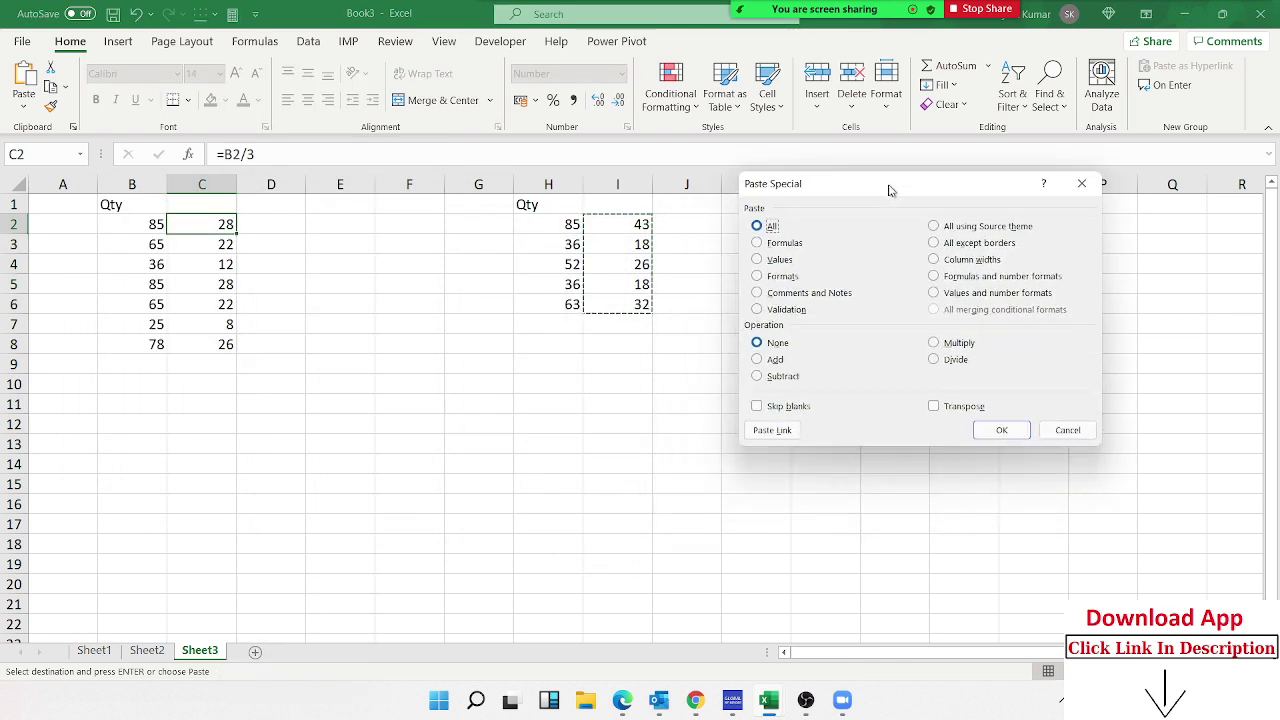
click(955, 364)
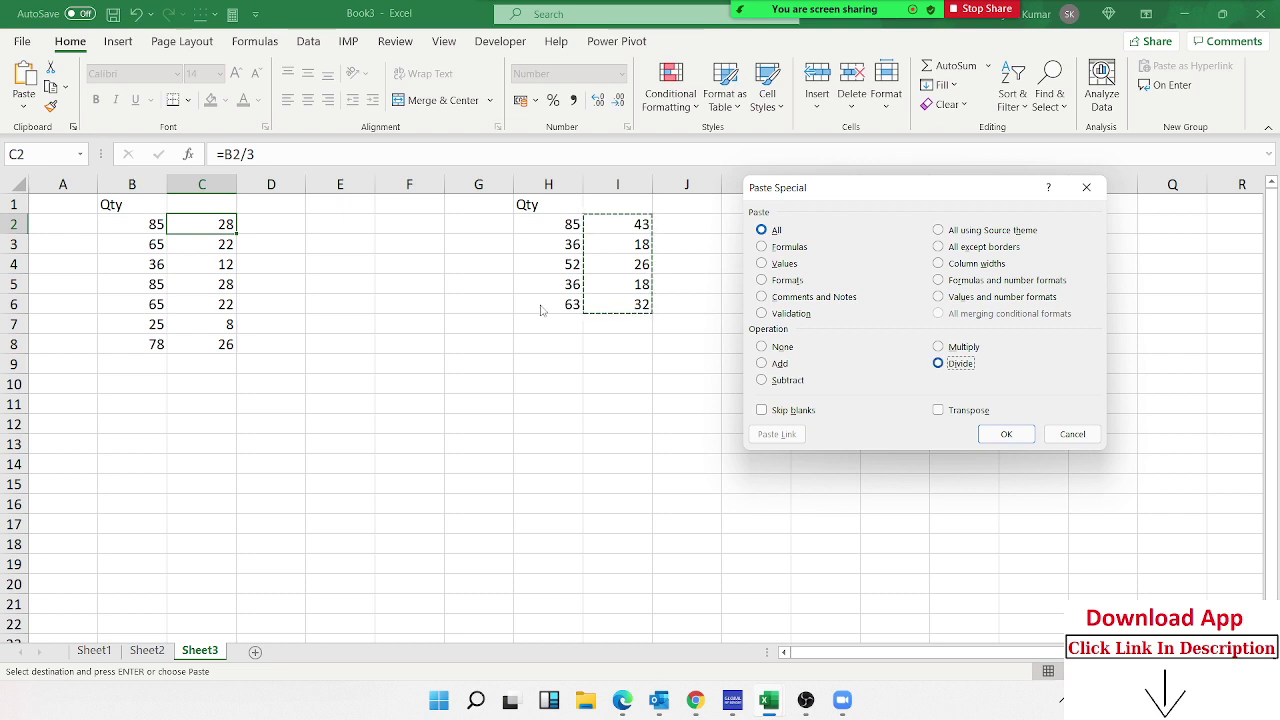
click(762, 250)
click(762, 230)
click(990, 434)
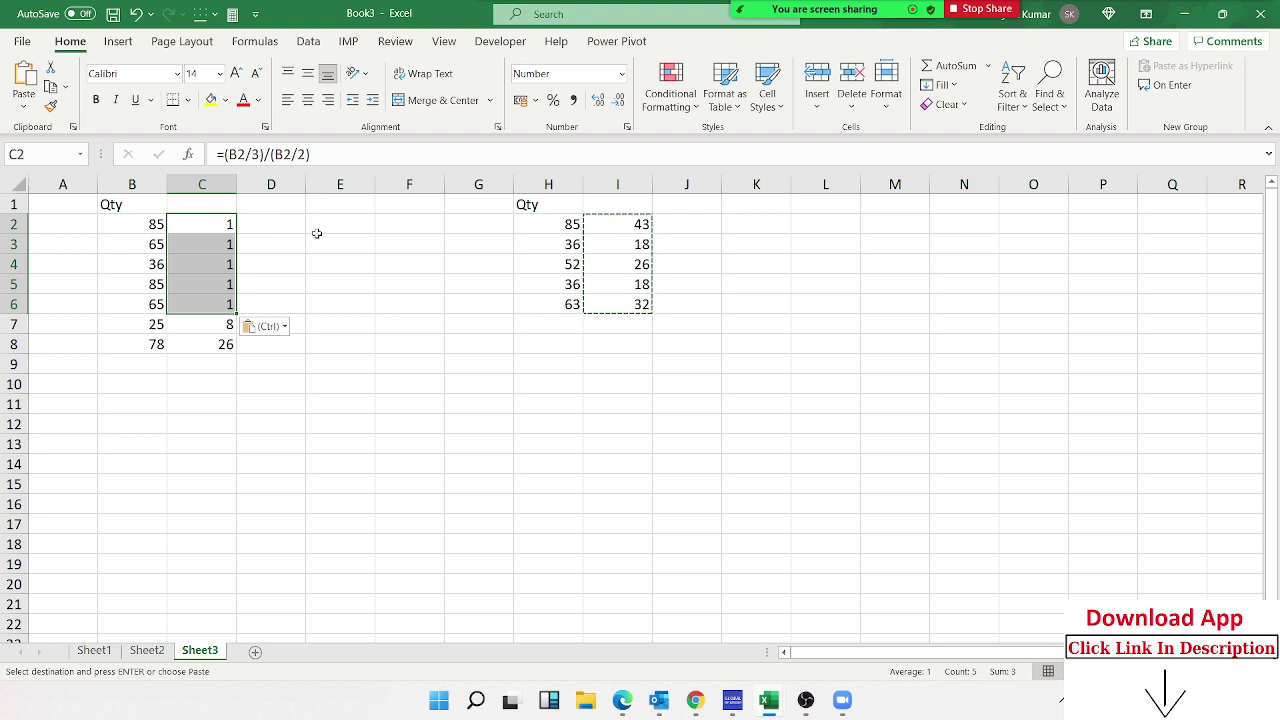
click(642, 224)
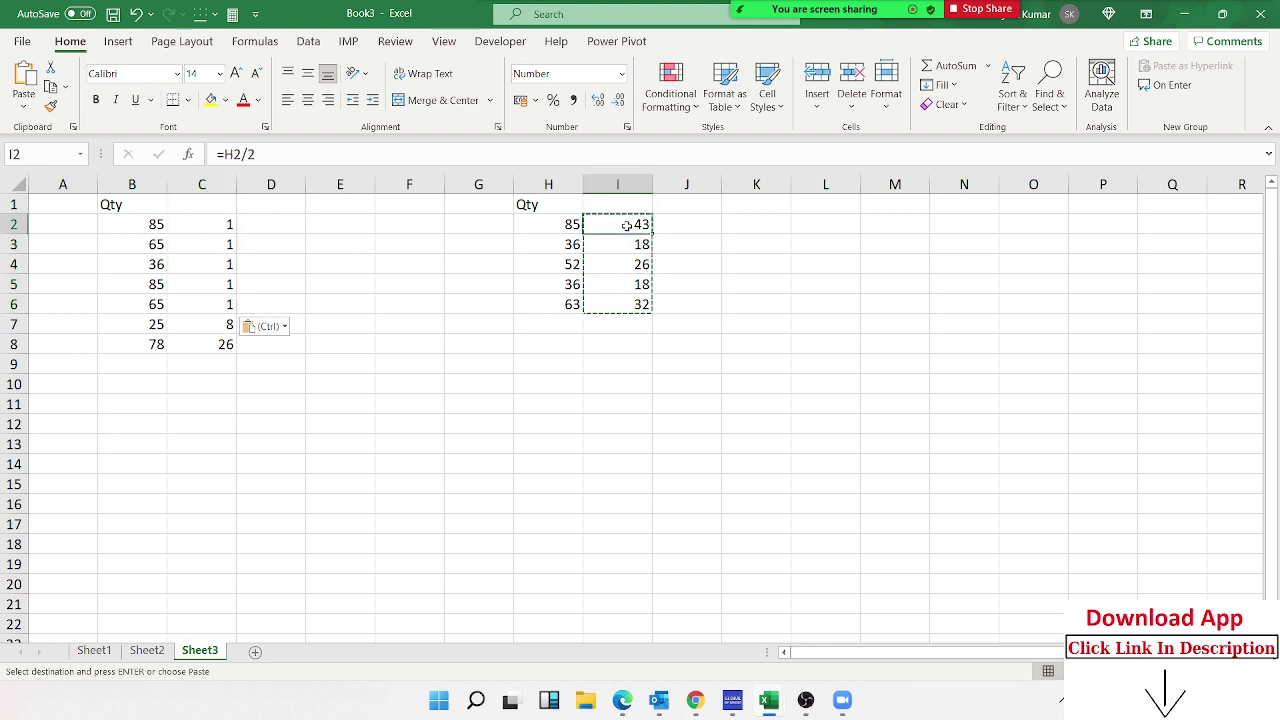
Copy the I2 formula into F2 and inspect its shifted reference
double_click(626, 224)
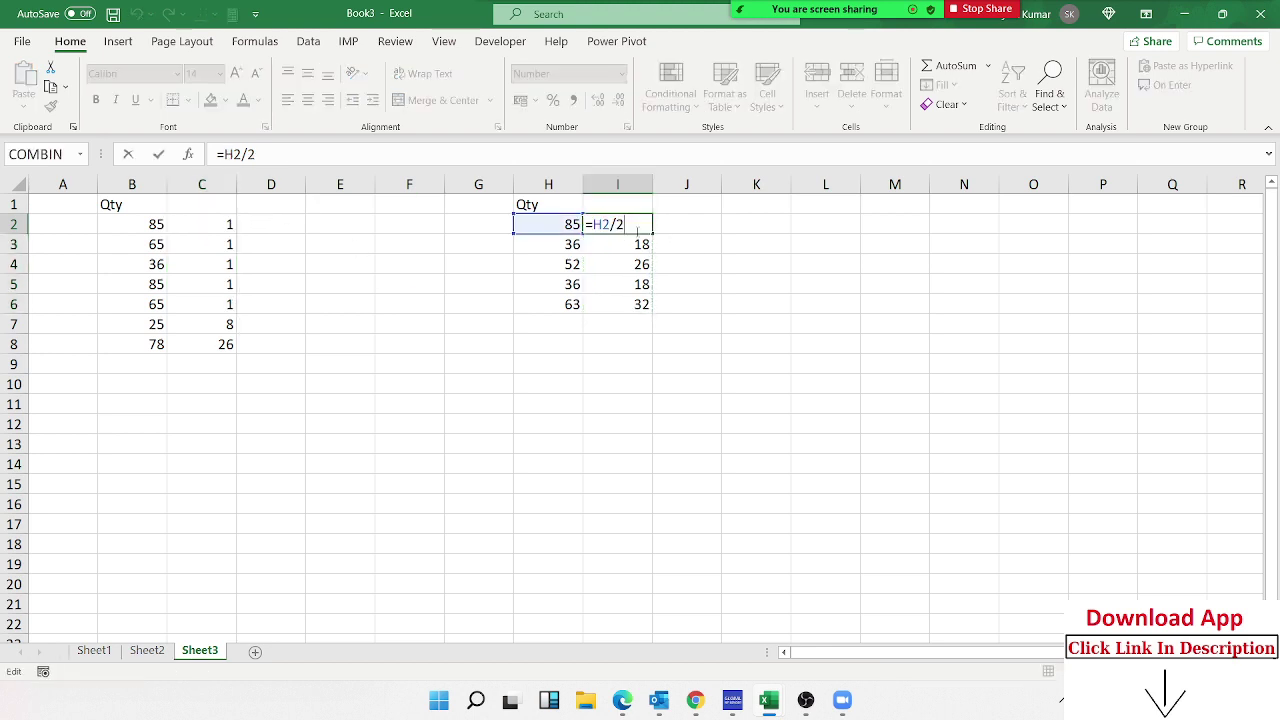
key(Escape)
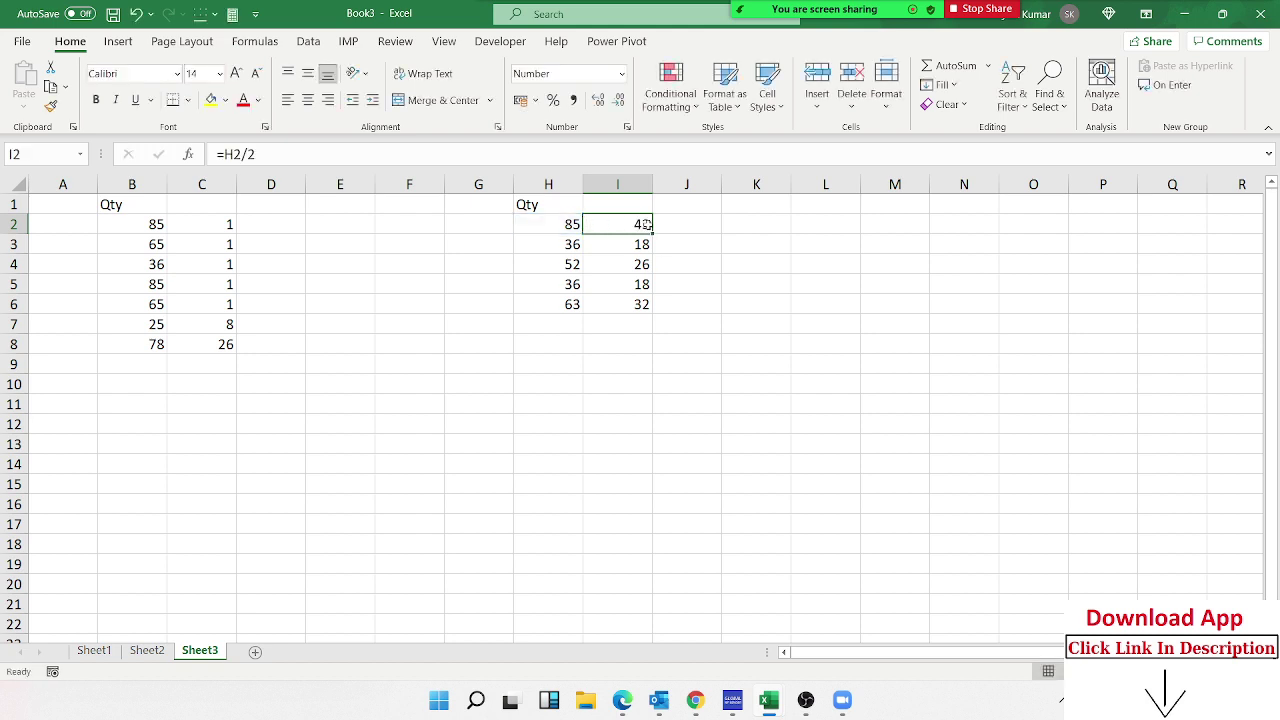
key(ctrl+c)
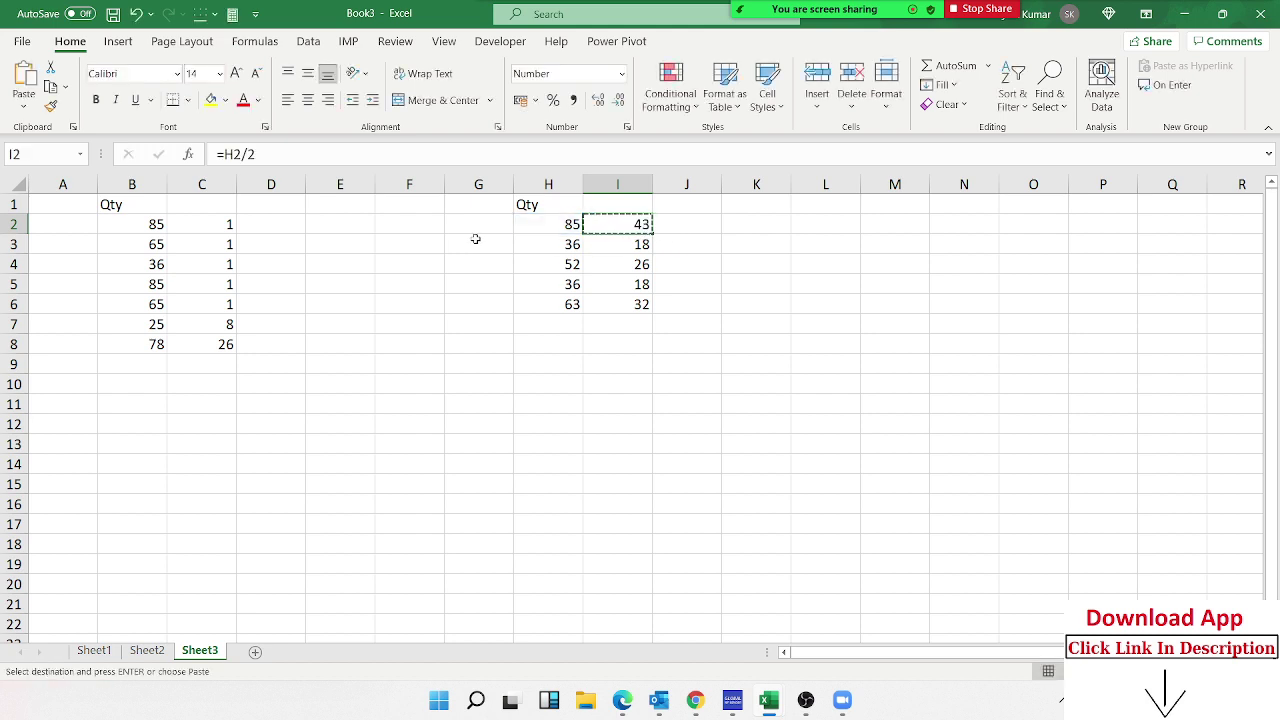
click(435, 229)
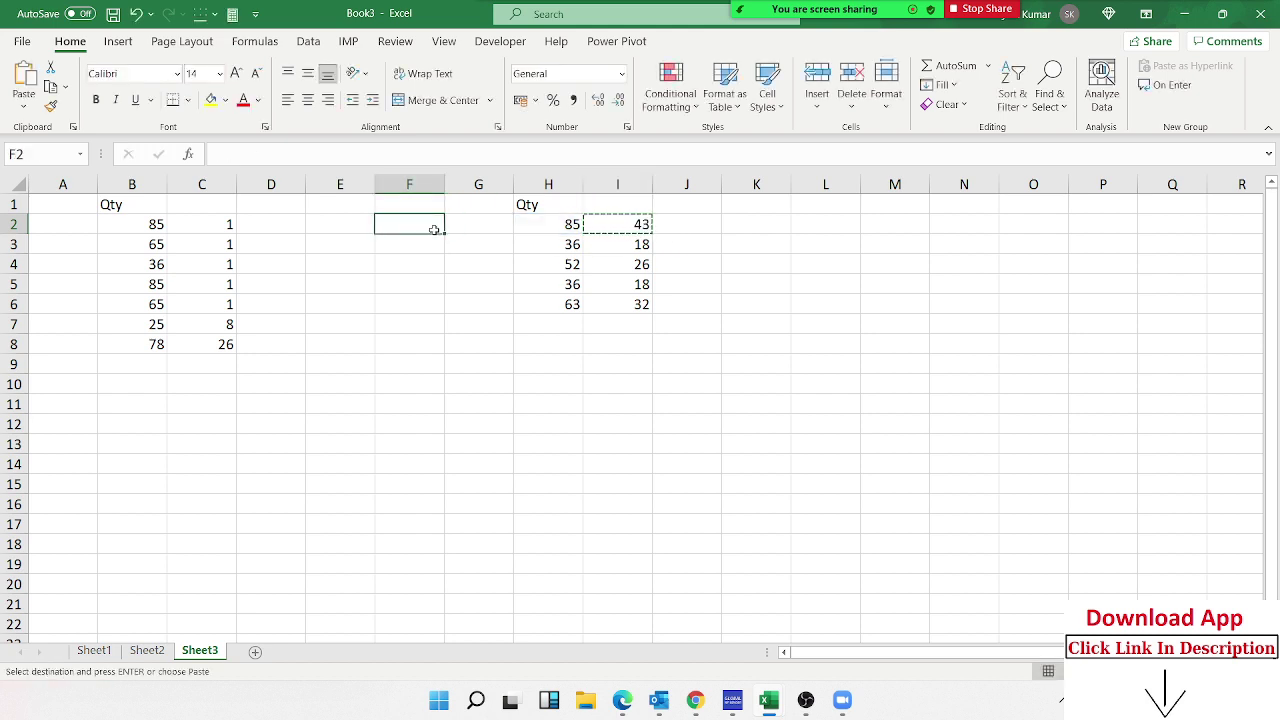
key(ctrl+v)
double_click(434, 228)
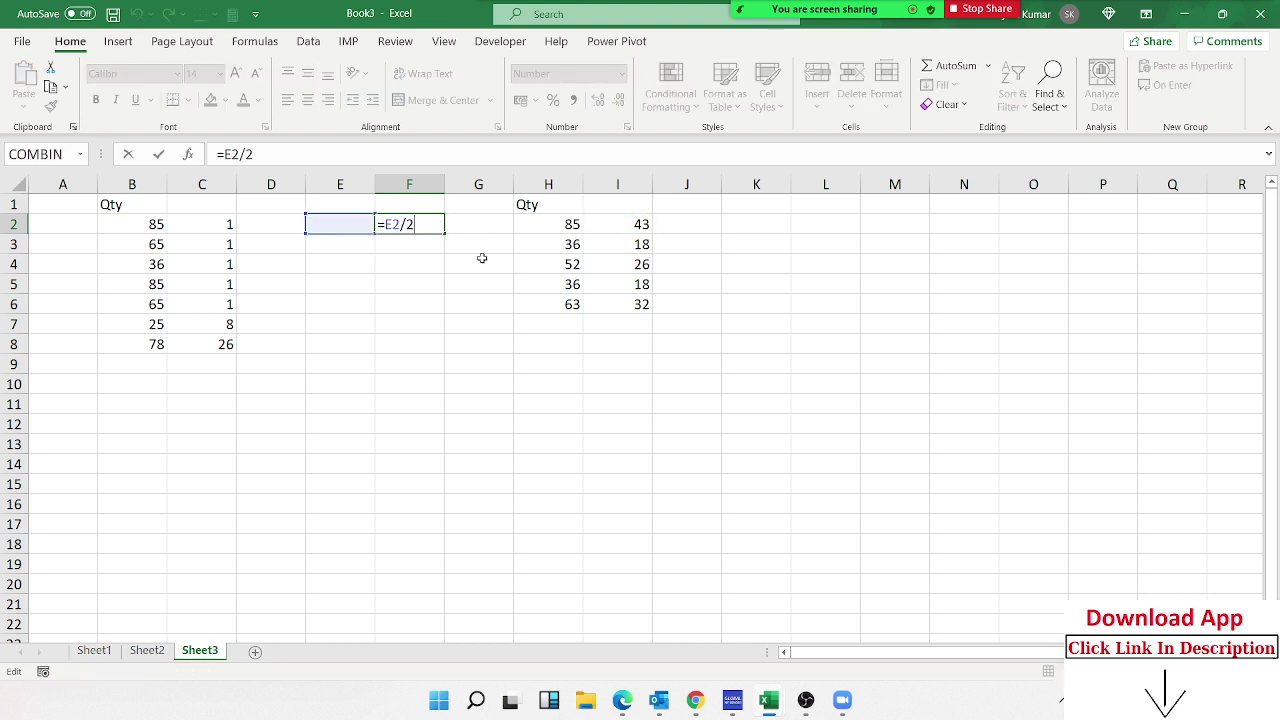
key(ctrl+Return)
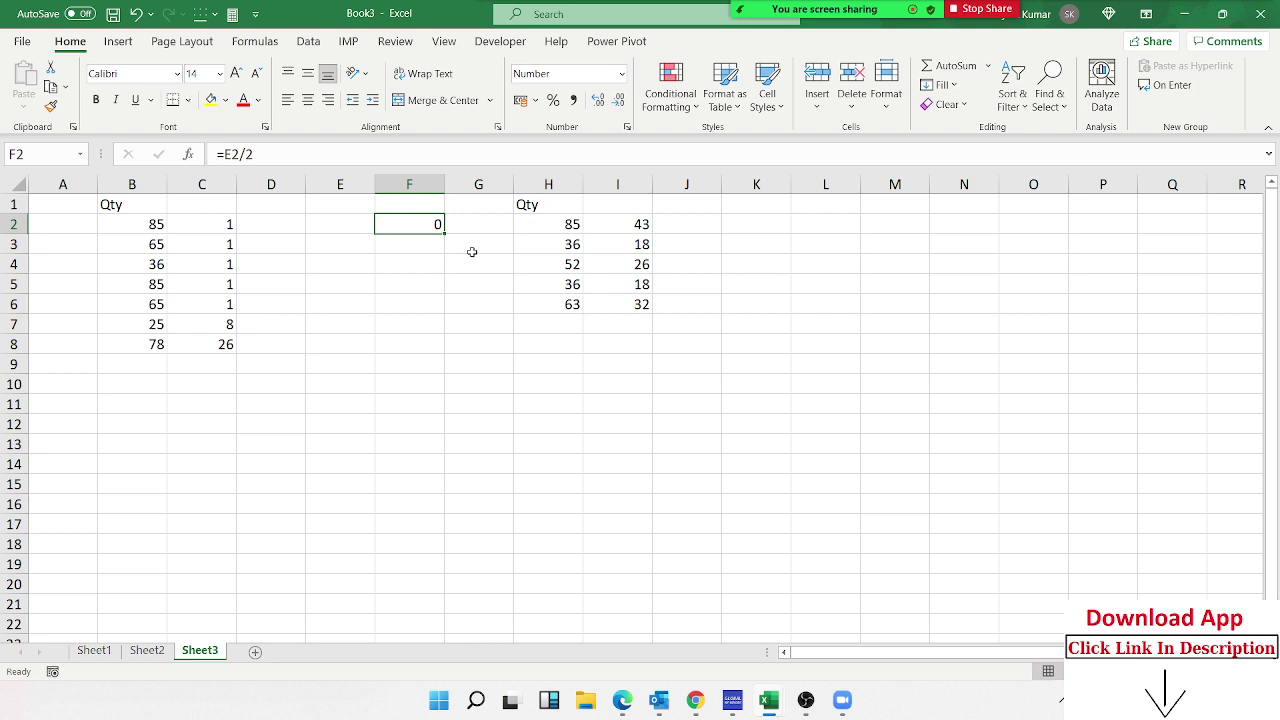
Copy the I2 formula into K2 and inspect its shifted reference
click(645, 224)
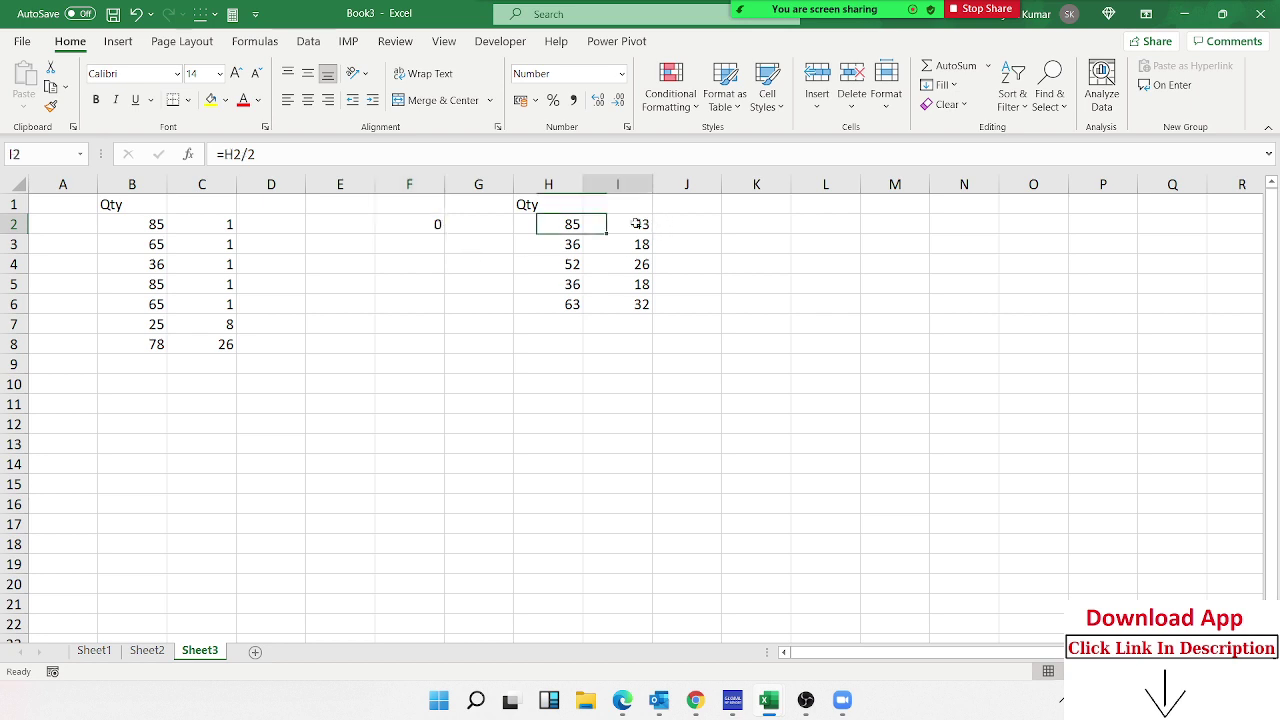
key(ctrl+c)
click(738, 228)
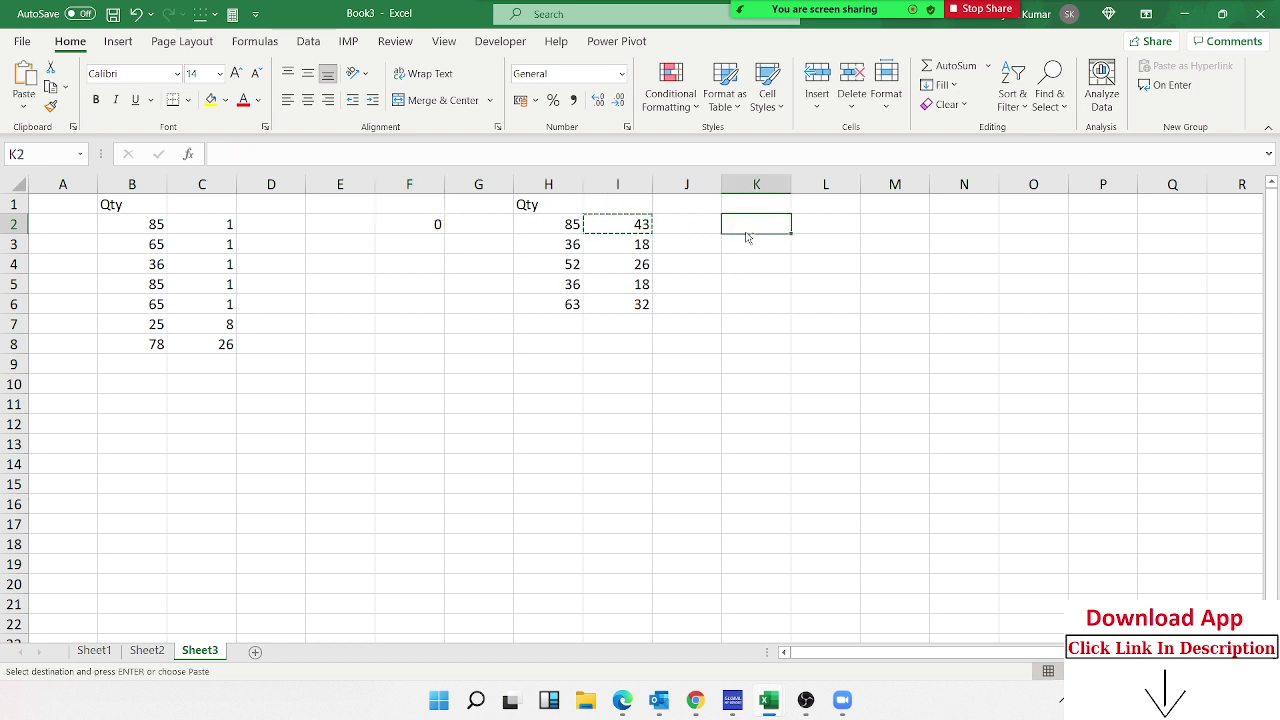
key(ctrl+v)
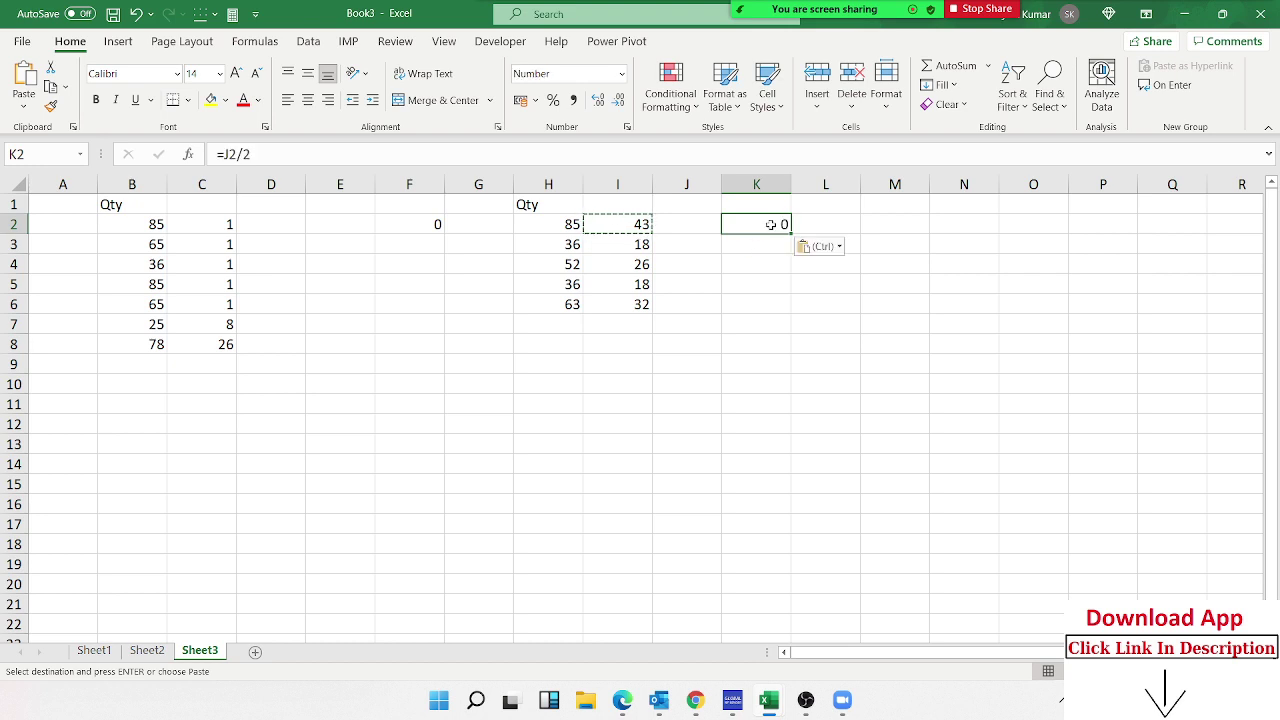
double_click(771, 224)
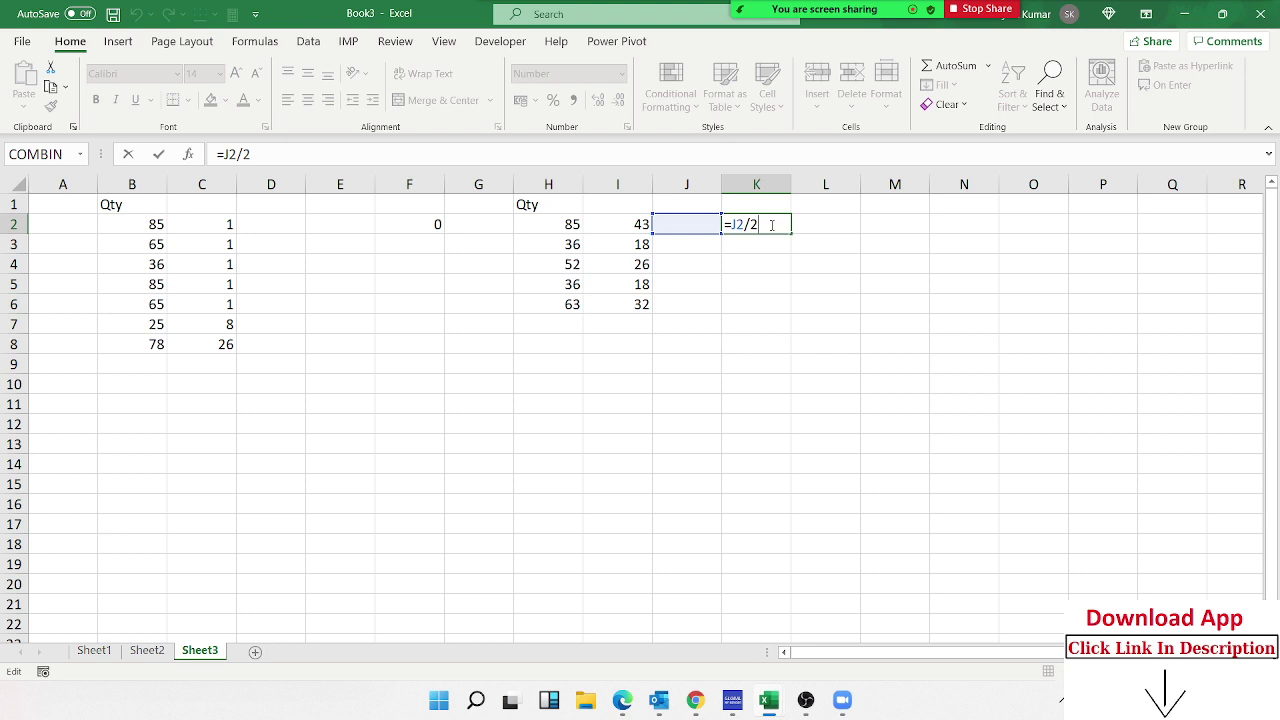
key(Escape)
Undo the K2 and F2 pastes and the division so C2:C6 show 28, 22, 12, 28, 22
click(220, 228)
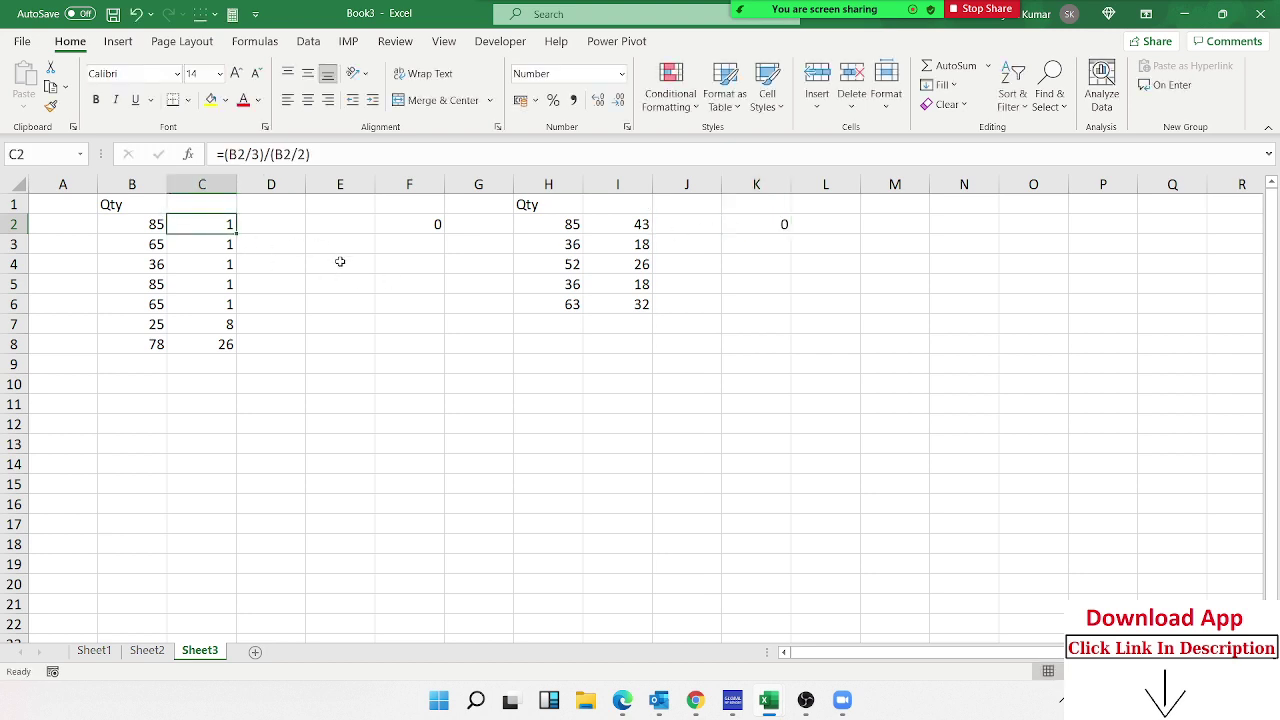
key(ctrl+z)
key(ctrl+z)
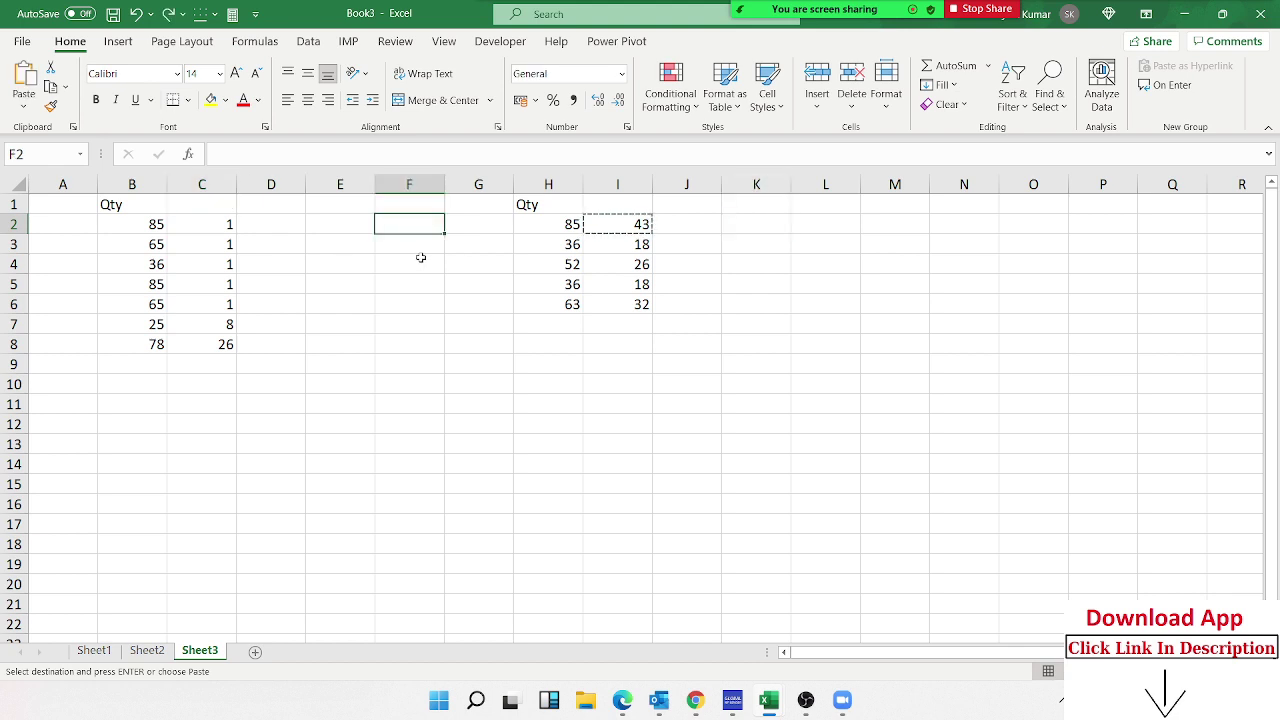
drag(617, 225, 617, 264)
key(ctrl+v)
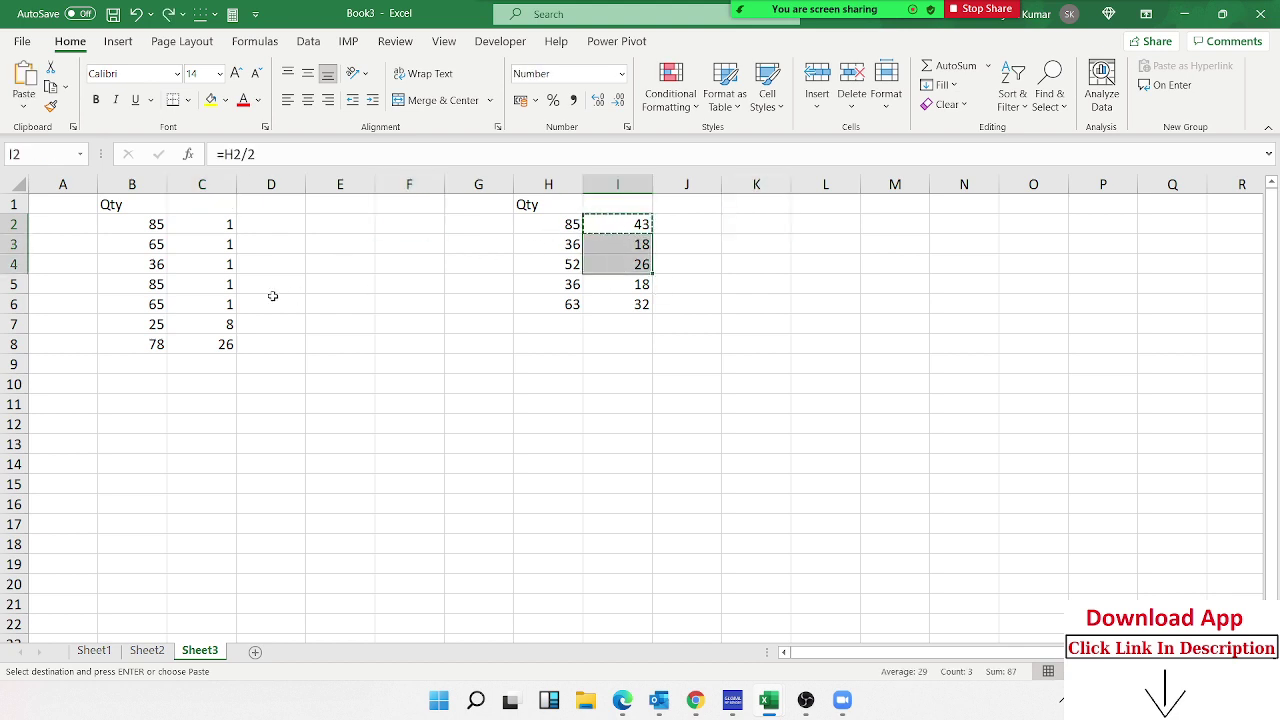
key(ctrl+z)
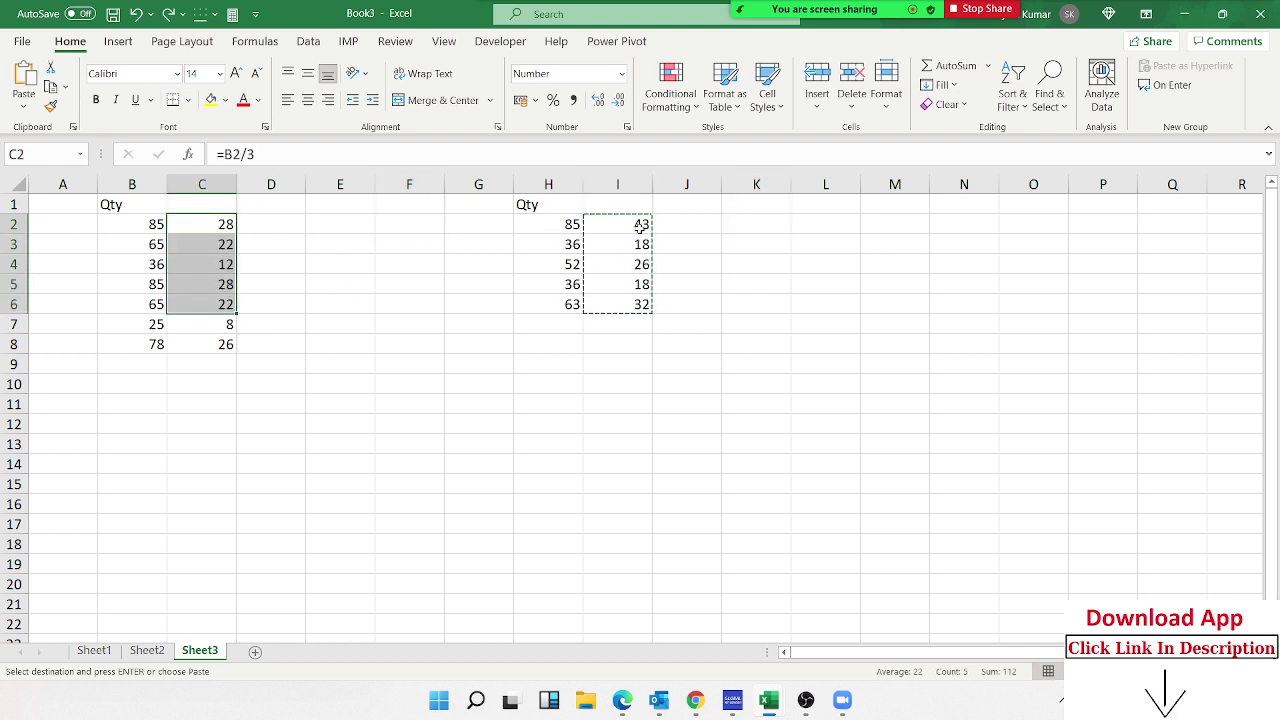
Paste Special the copied values onto C2:C6 using Values and Divide
click(640, 226)
right_click(226, 226)
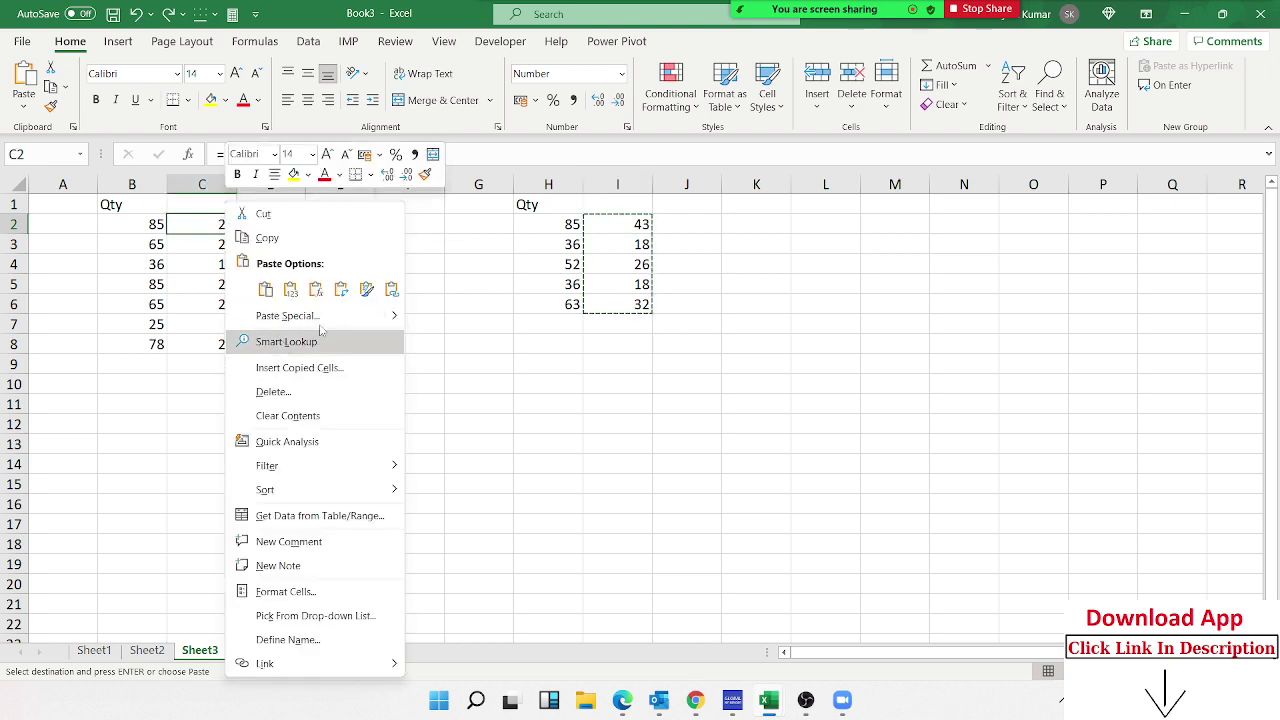
click(322, 317)
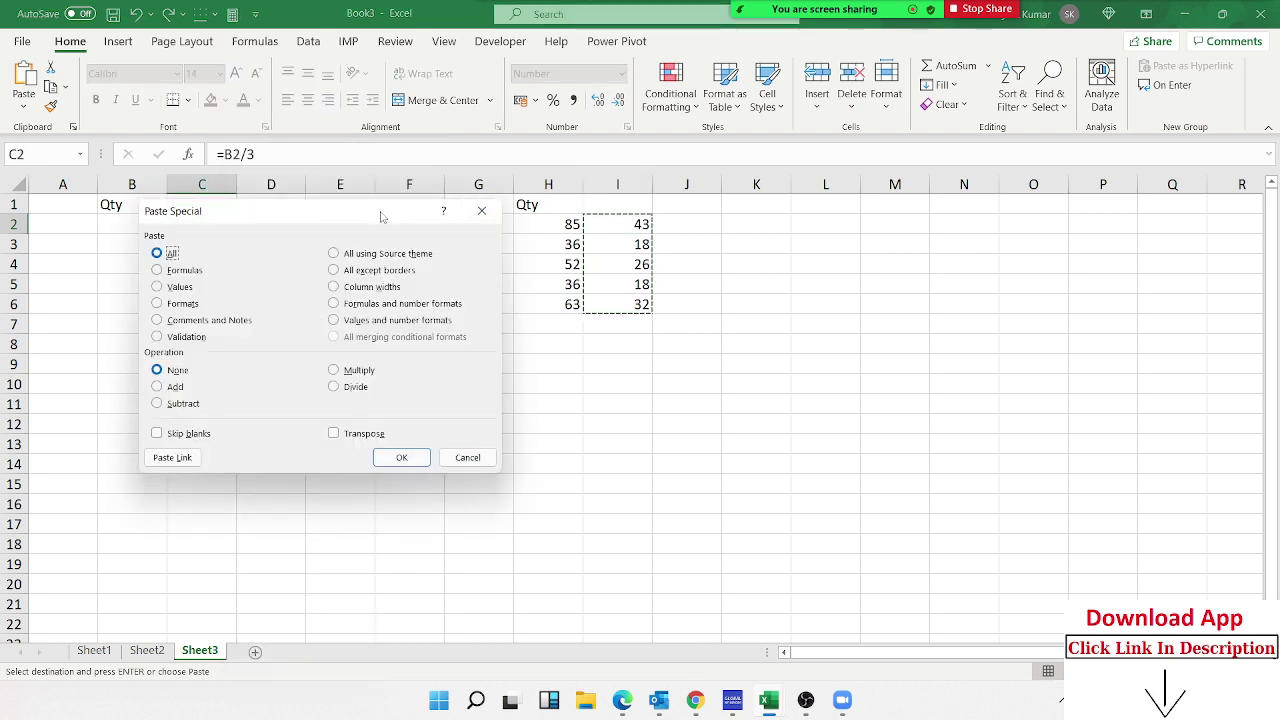
drag(383, 211, 613, 336)
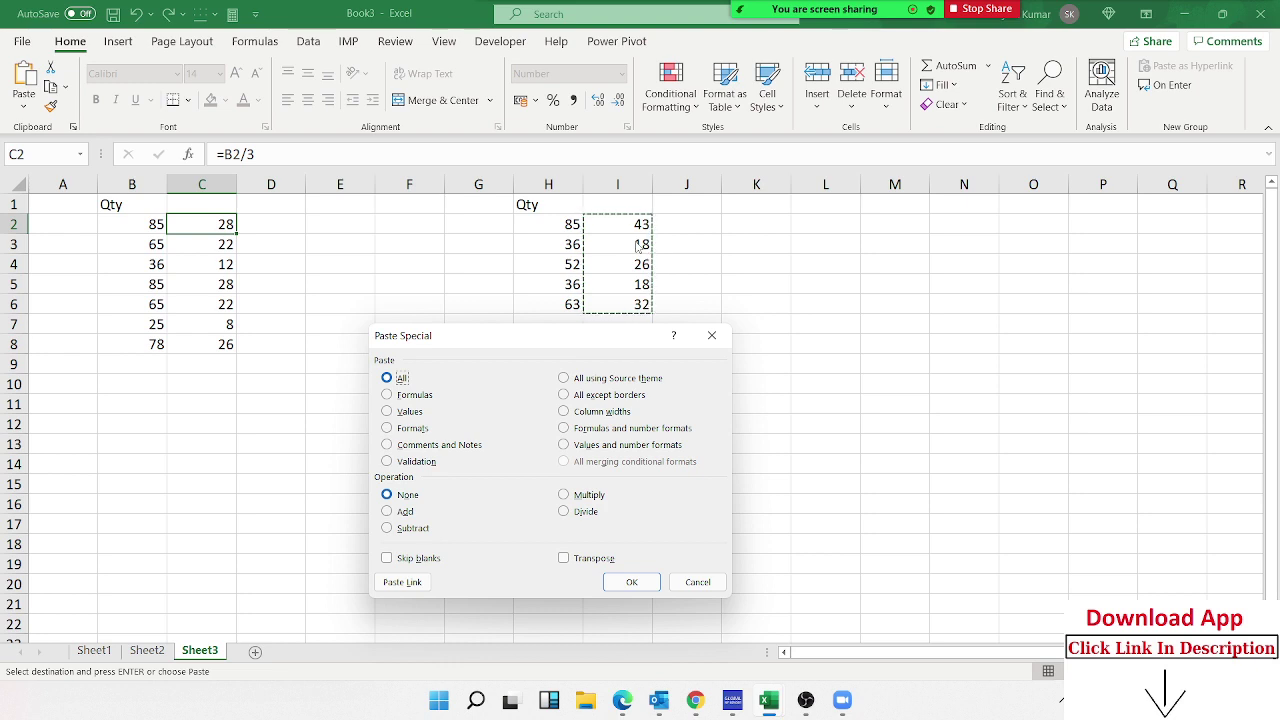
click(396, 413)
click(586, 513)
click(645, 587)
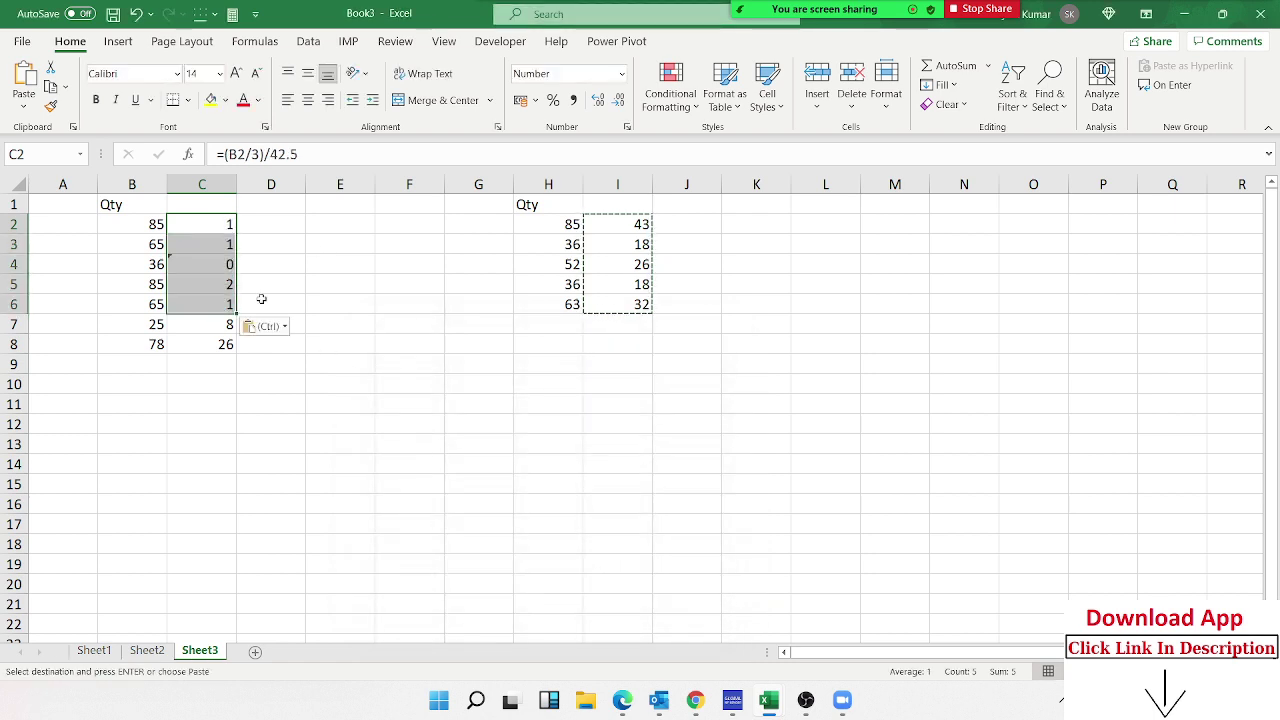
Inspect C2's formula =(B2/3)/42.5, highlighting the (B2/3) part and the 42.5 divisor
double_click(207, 225)
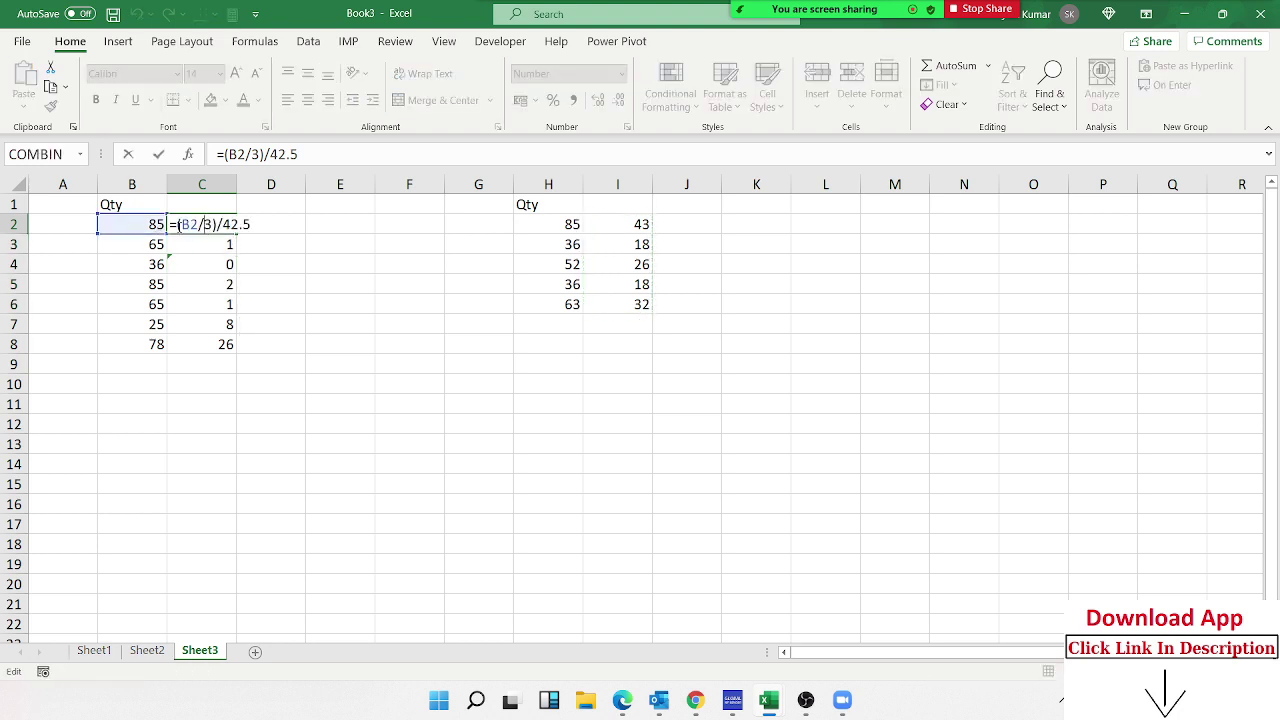
drag(177, 224, 218, 225)
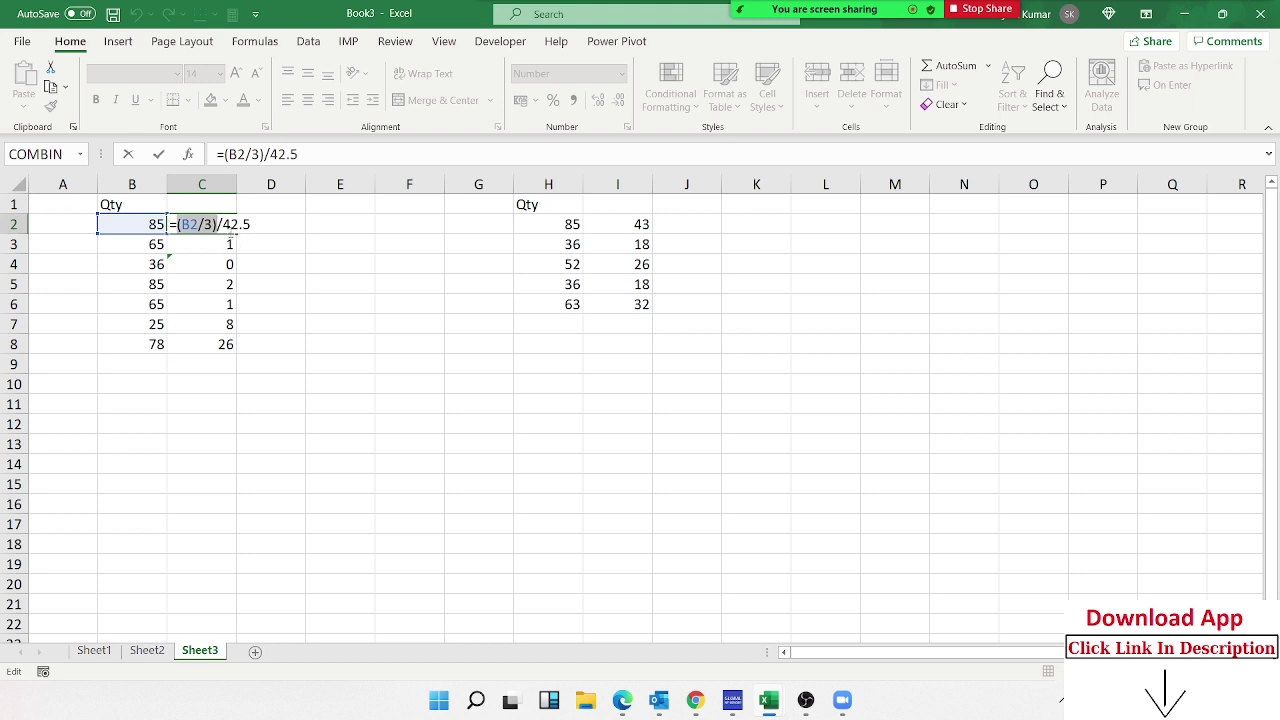
drag(222, 224, 251, 224)
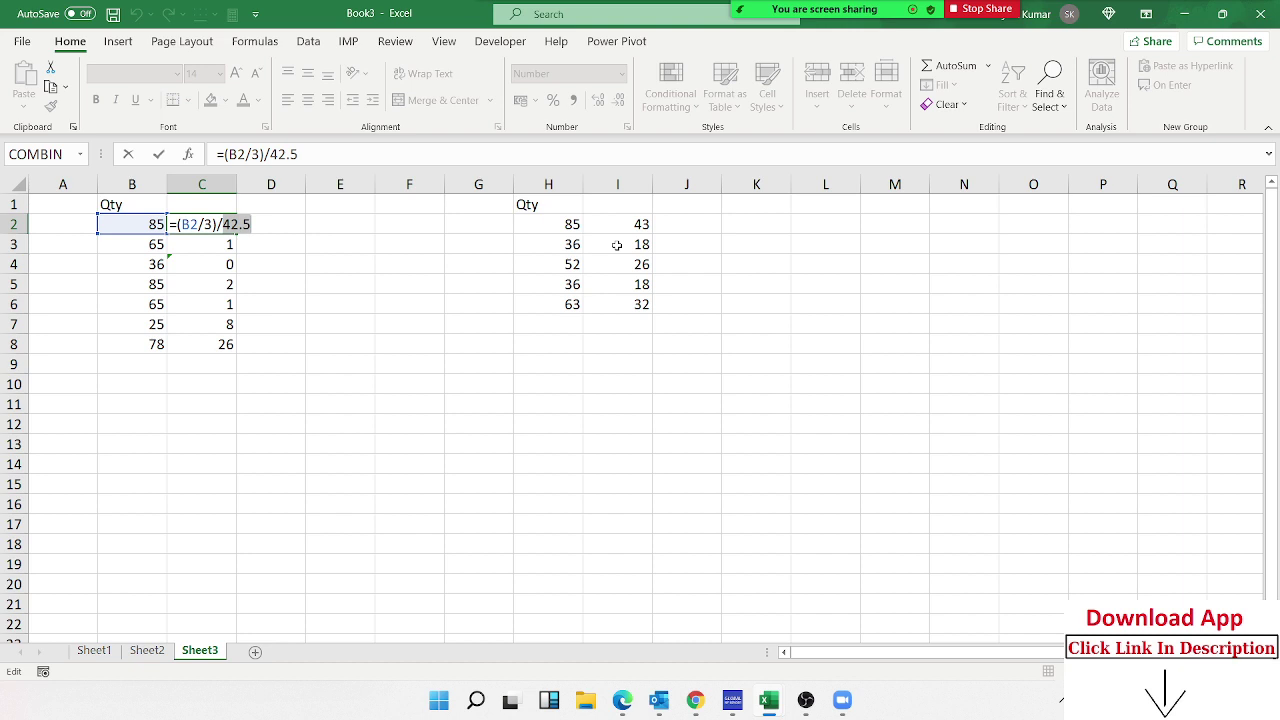
Undo the C2 division so column C reads 28, 22, 12, 28, 22, then open I2's =H2/2 formula
key(ctrl+Return)
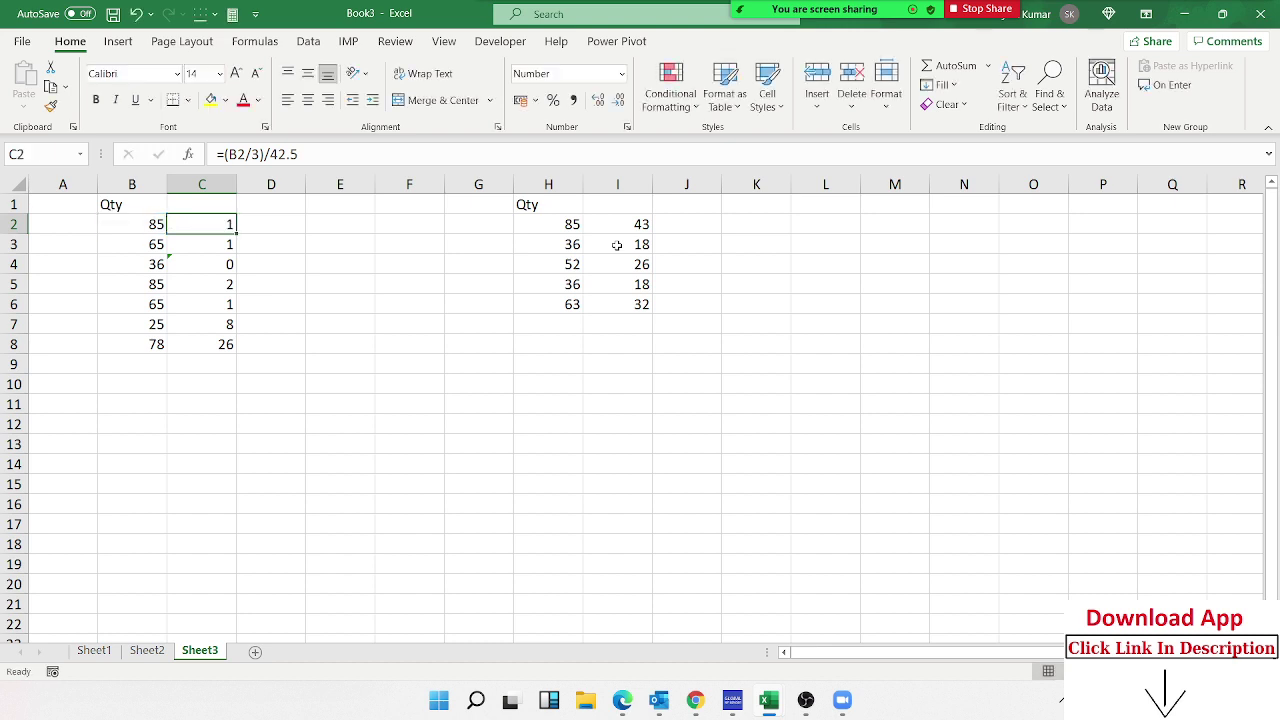
key(ctrl+z)
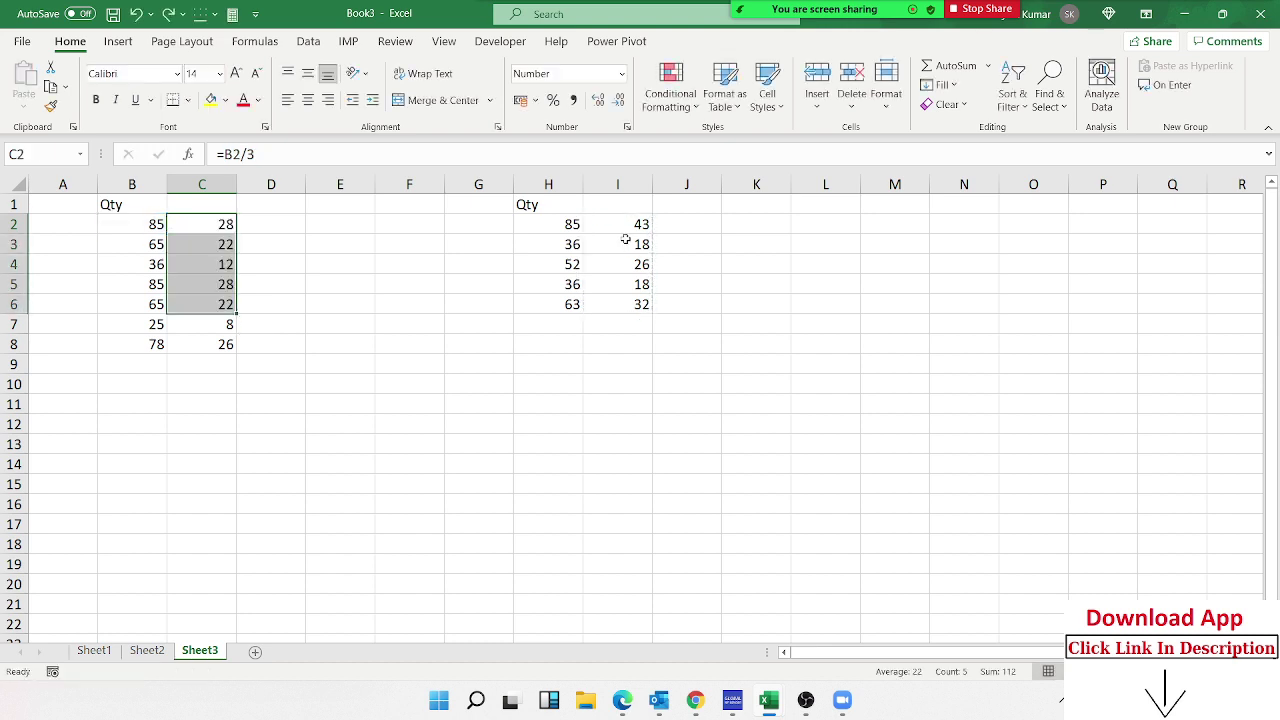
click(623, 229)
key(ctrl+Down)
key(ctrl+Up)
double_click(626, 228)
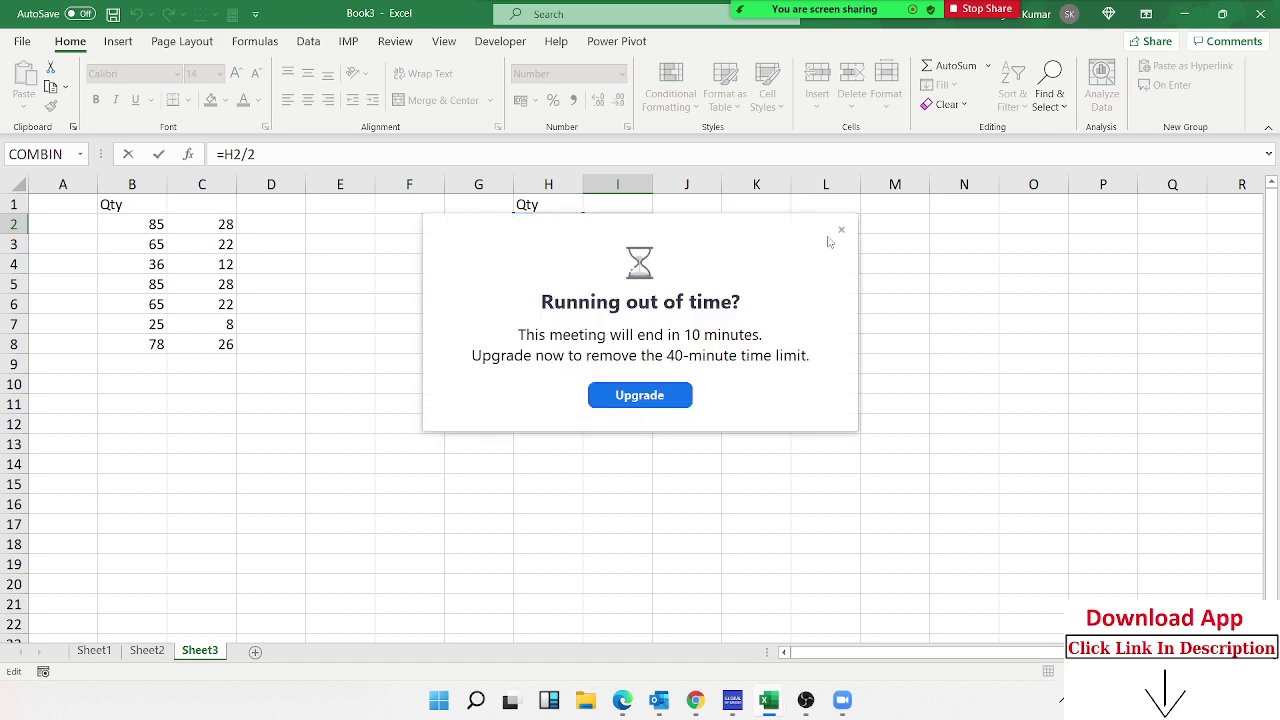
Change I2 to =$H2/2 and fill it down to I6
click(841, 230)
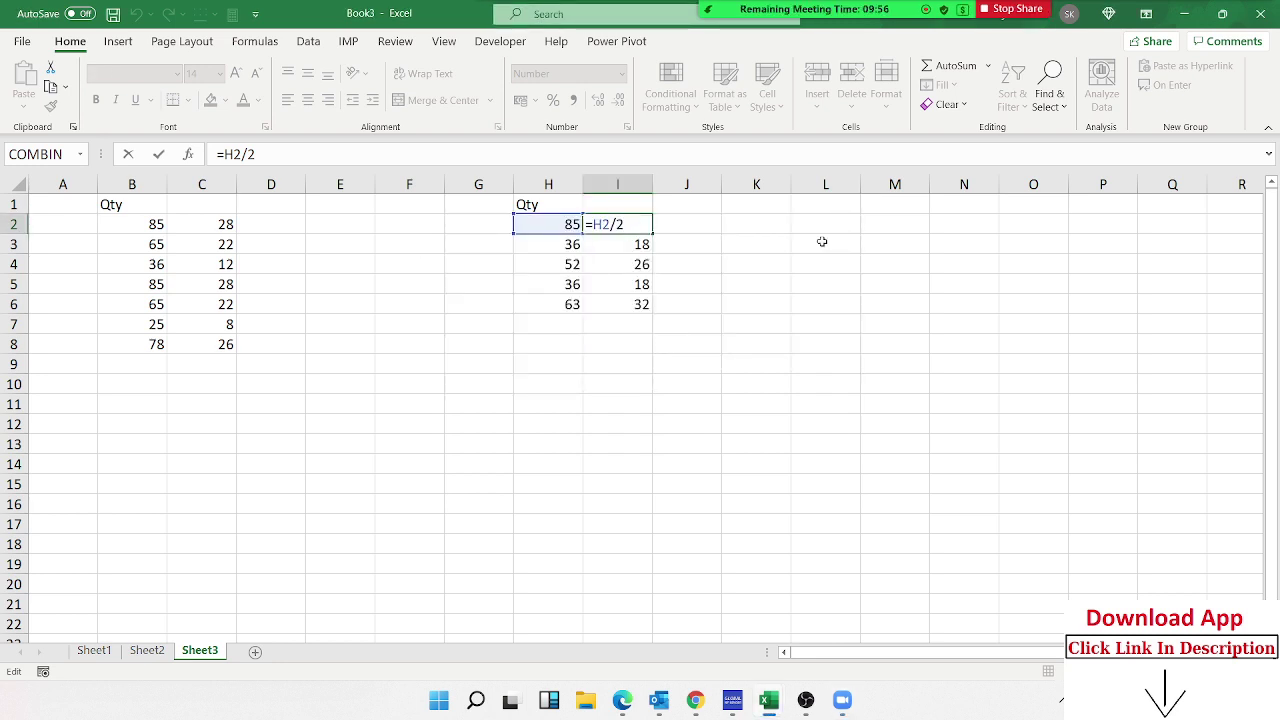
key(Escape)
double_click(598, 230)
text($)
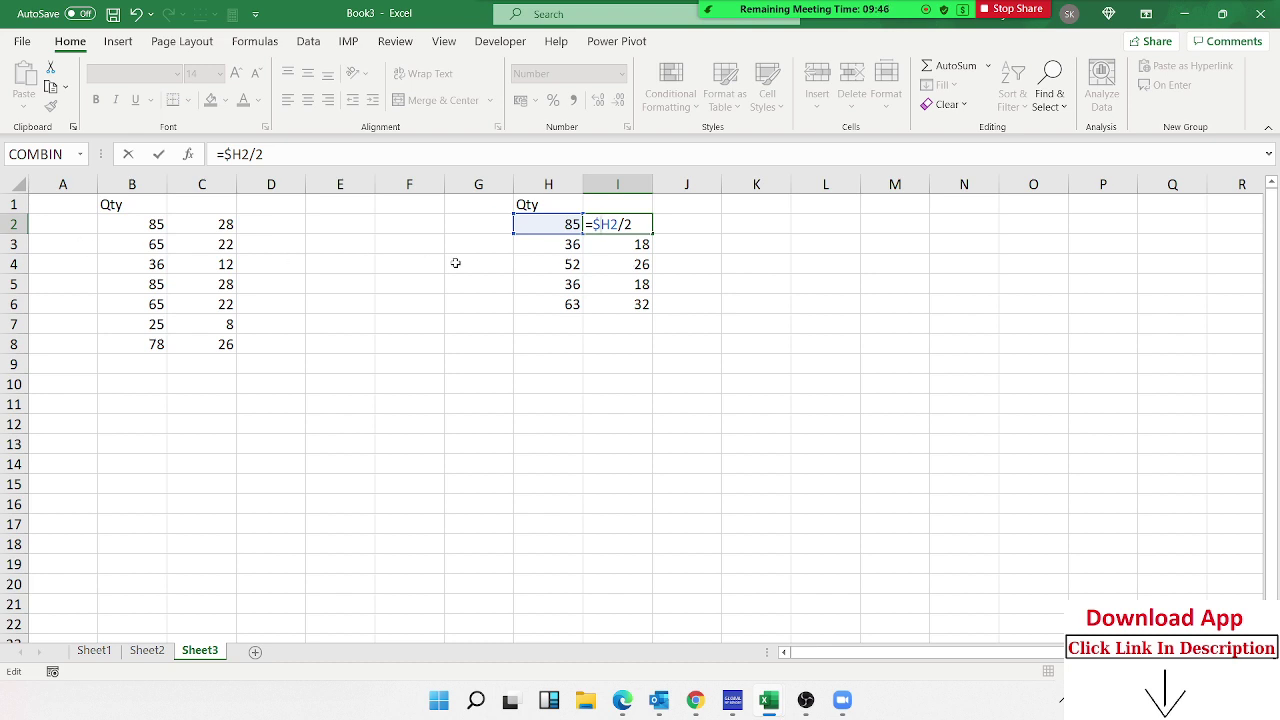
key(Return)
click(641, 226)
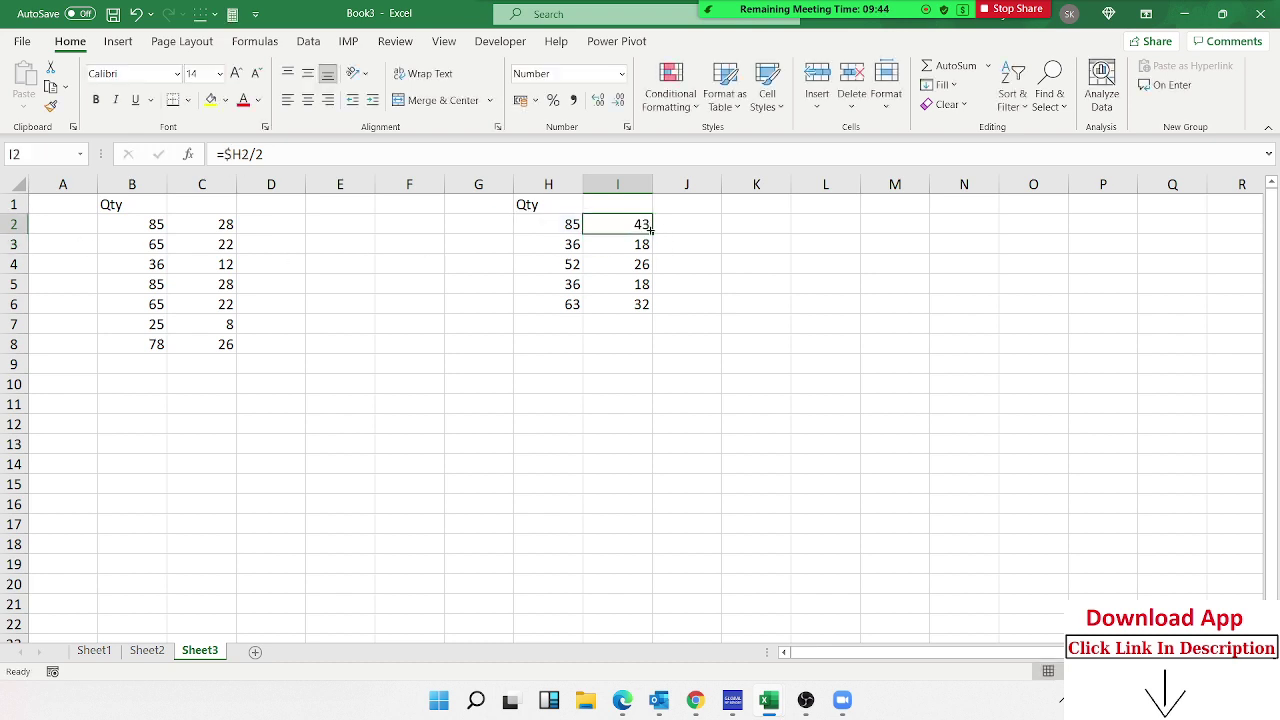
double_click(651, 234)
Check the filled =$H2/2 to =$H6/2 formulas in I2 through I6
double_click(638, 228)
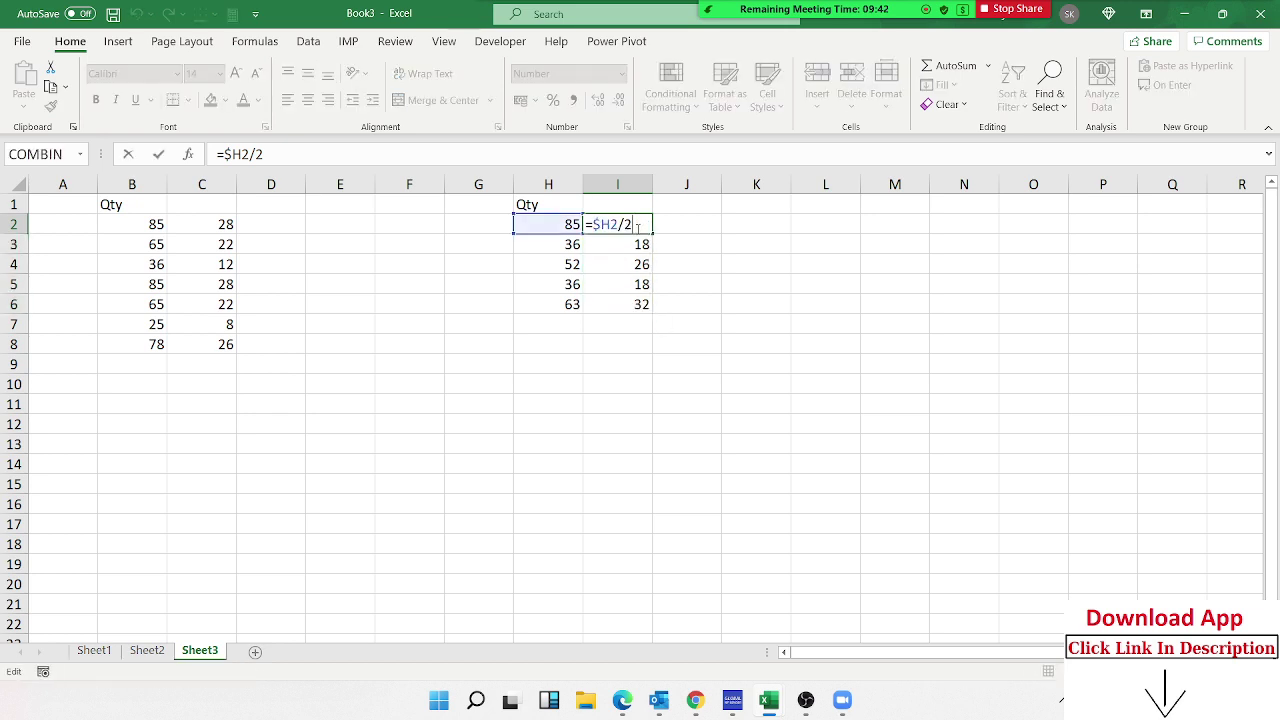
key(Return)
double_click(638, 243)
key(Return)
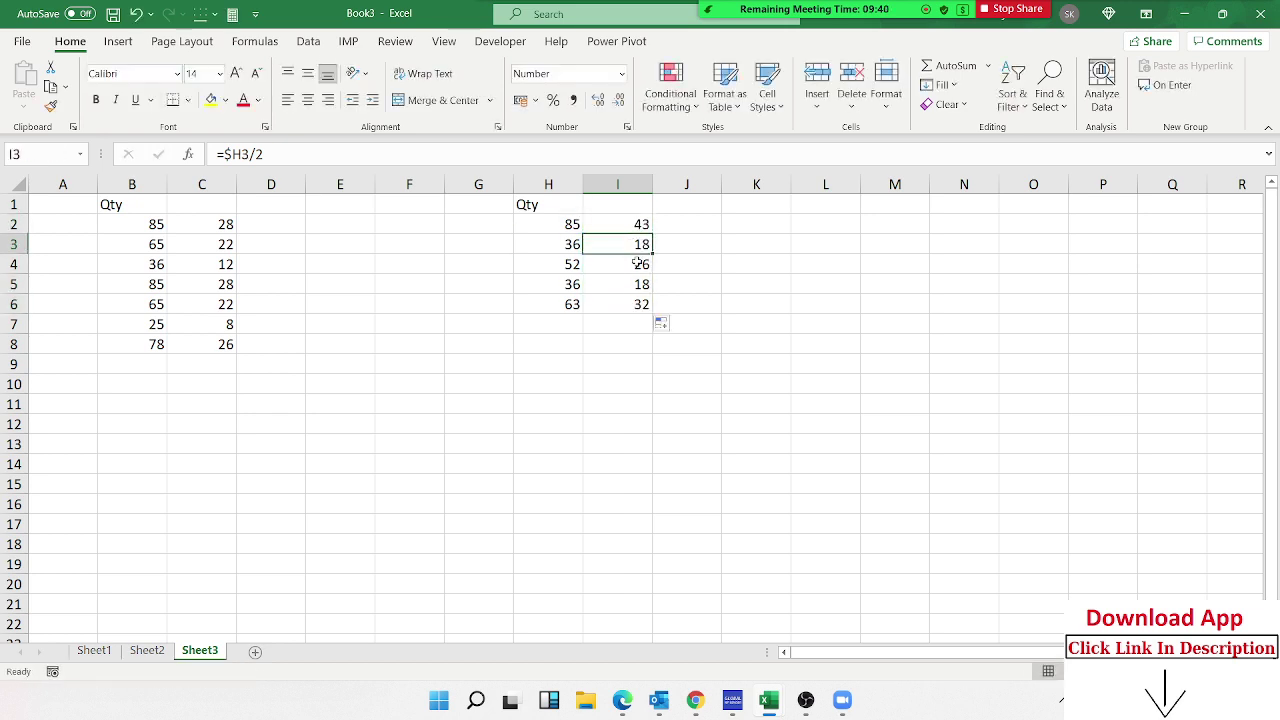
double_click(638, 263)
key(Escape)
double_click(638, 283)
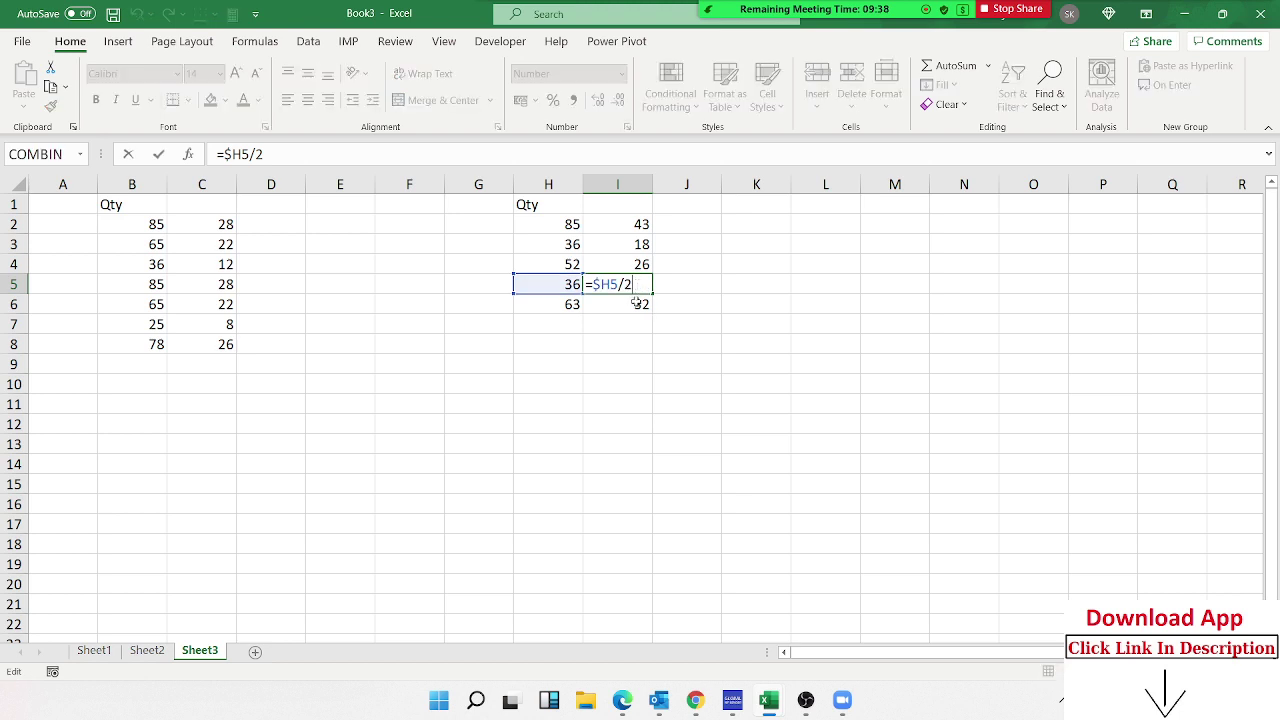
key(Escape)
double_click(632, 308)
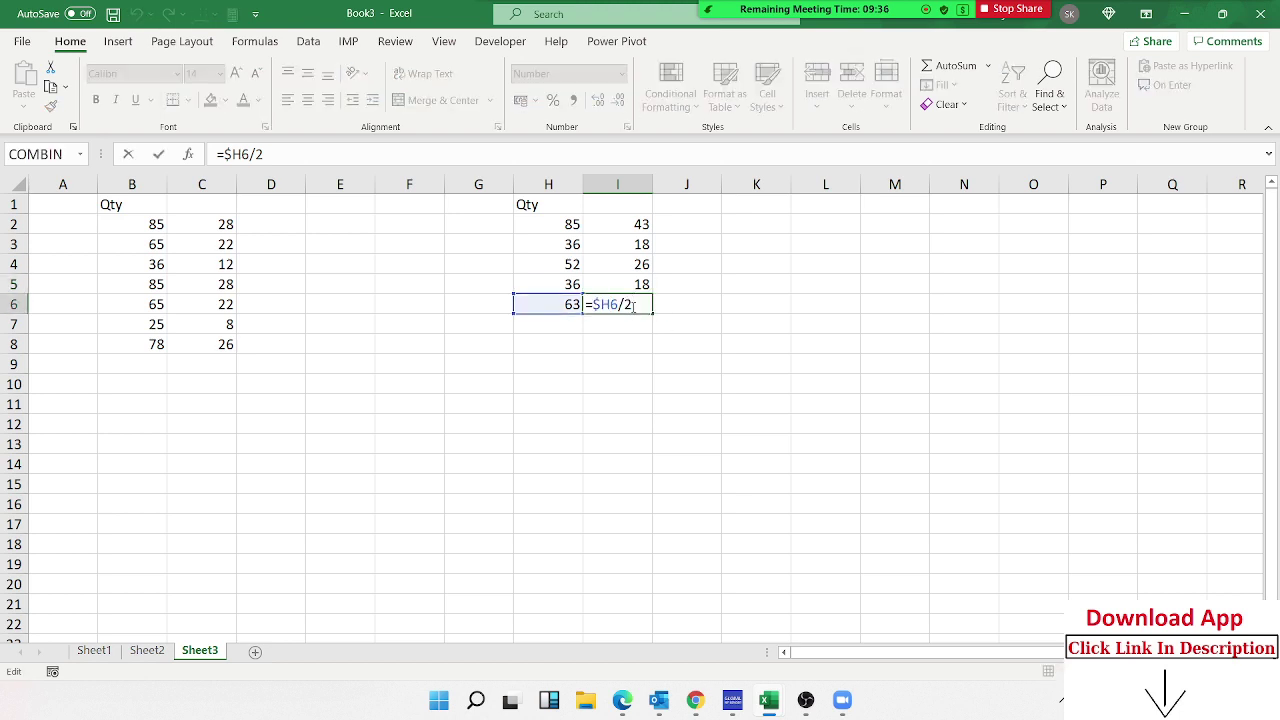
key(Escape)
double_click(638, 284)
key(Escape)
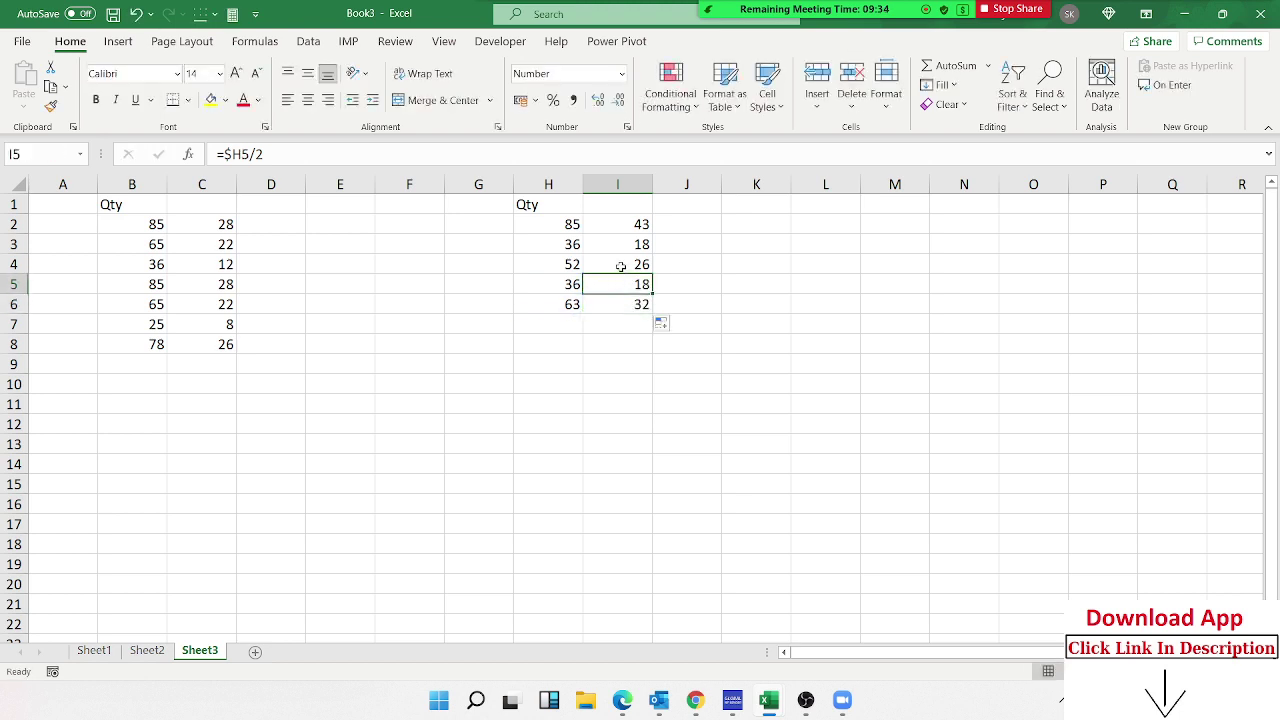
double_click(620, 266)
Recheck the formulas in I3 and I2, highlighting the locked $H reference
click(585, 245)
double_click(627, 244)
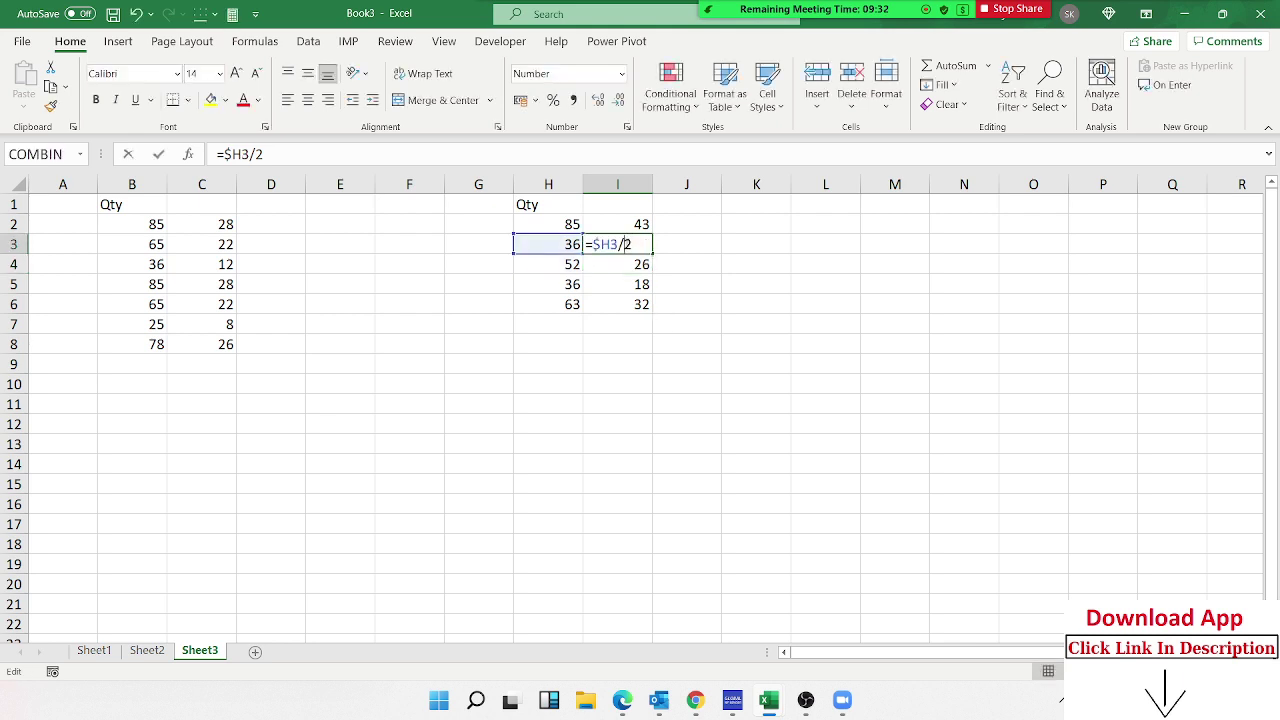
key(Escape)
click(629, 224)
double_click(629, 224)
key(Escape)
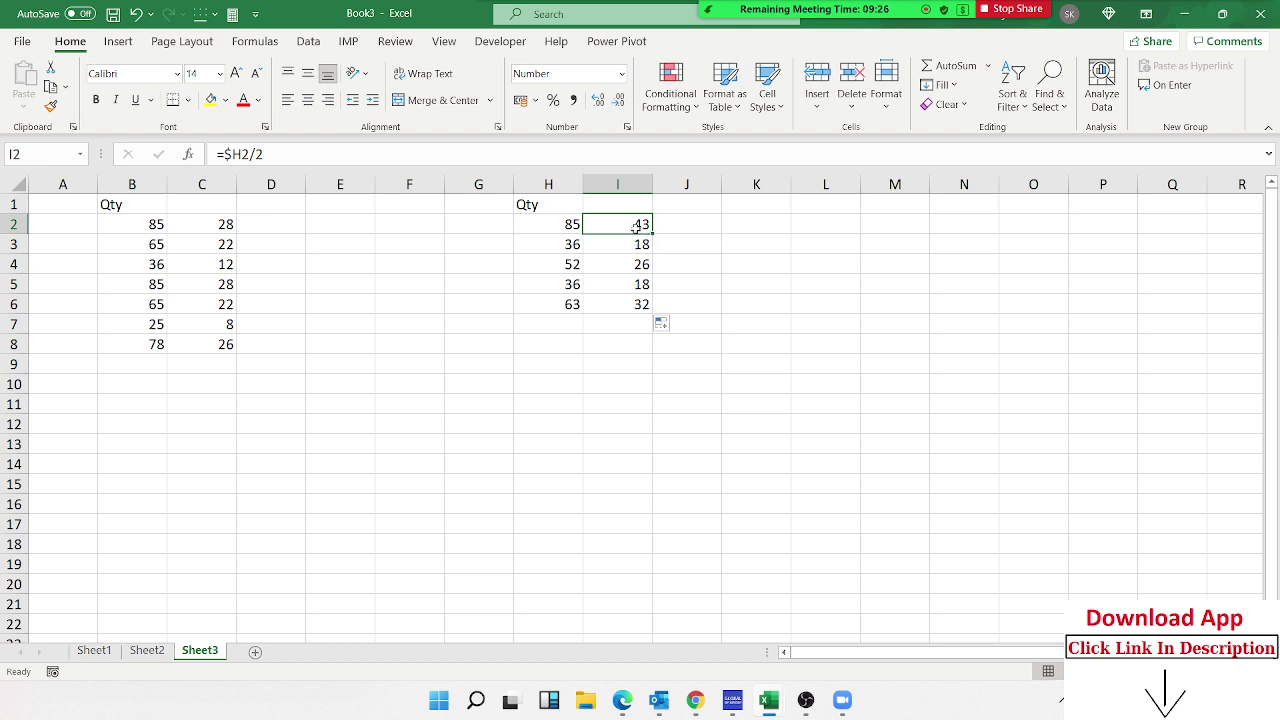
double_click(636, 227)
key(Escape)
double_click(652, 234)
double_click(636, 244)
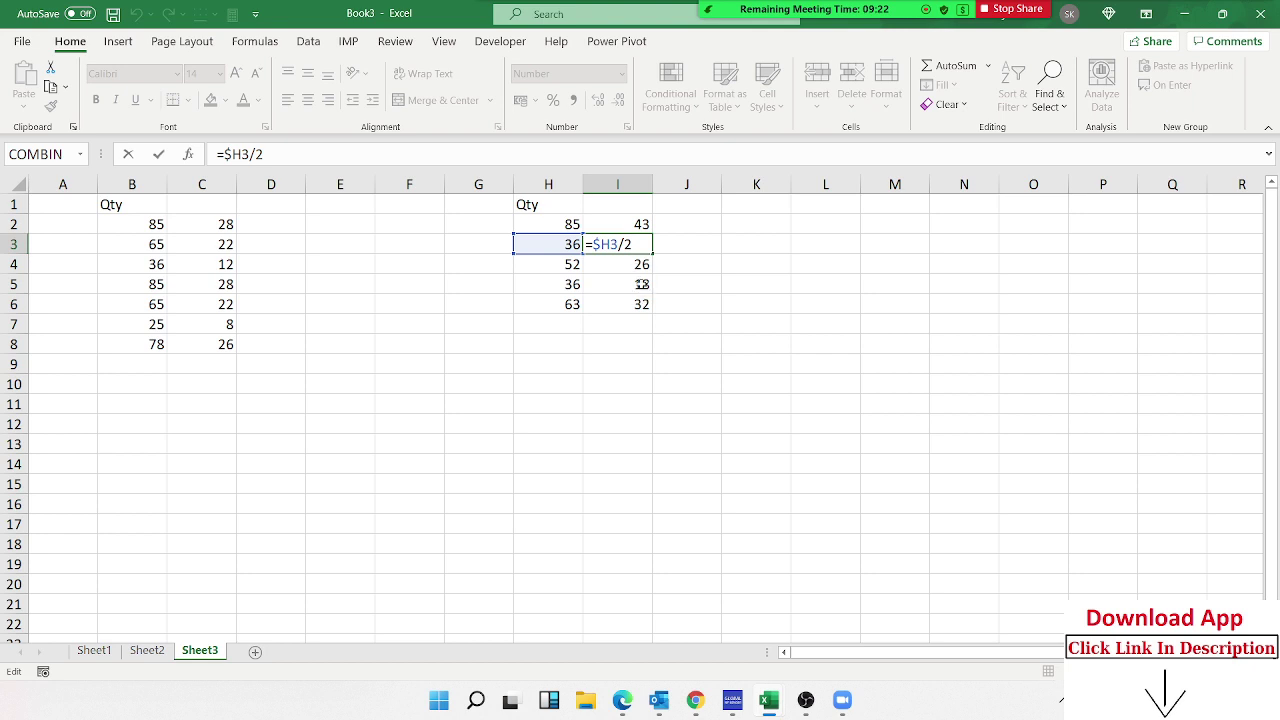
key(Escape)
double_click(622, 226)
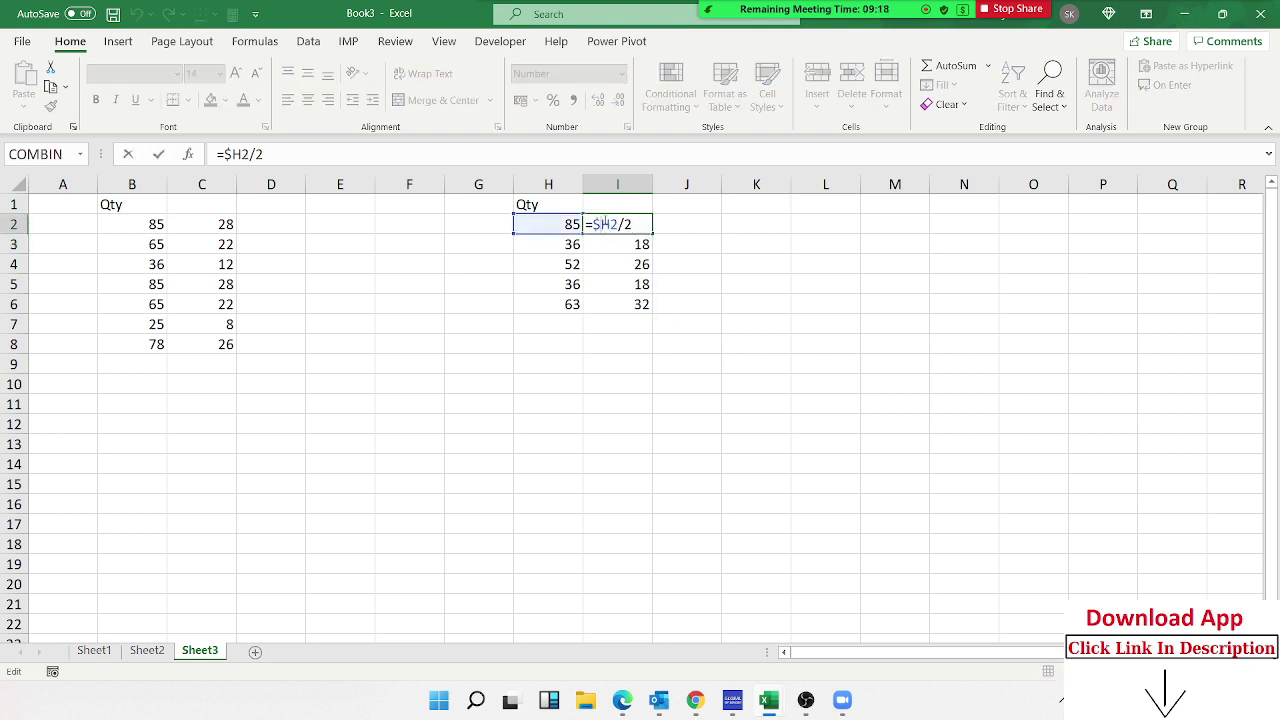
drag(610, 224, 593, 224)
key(Return)
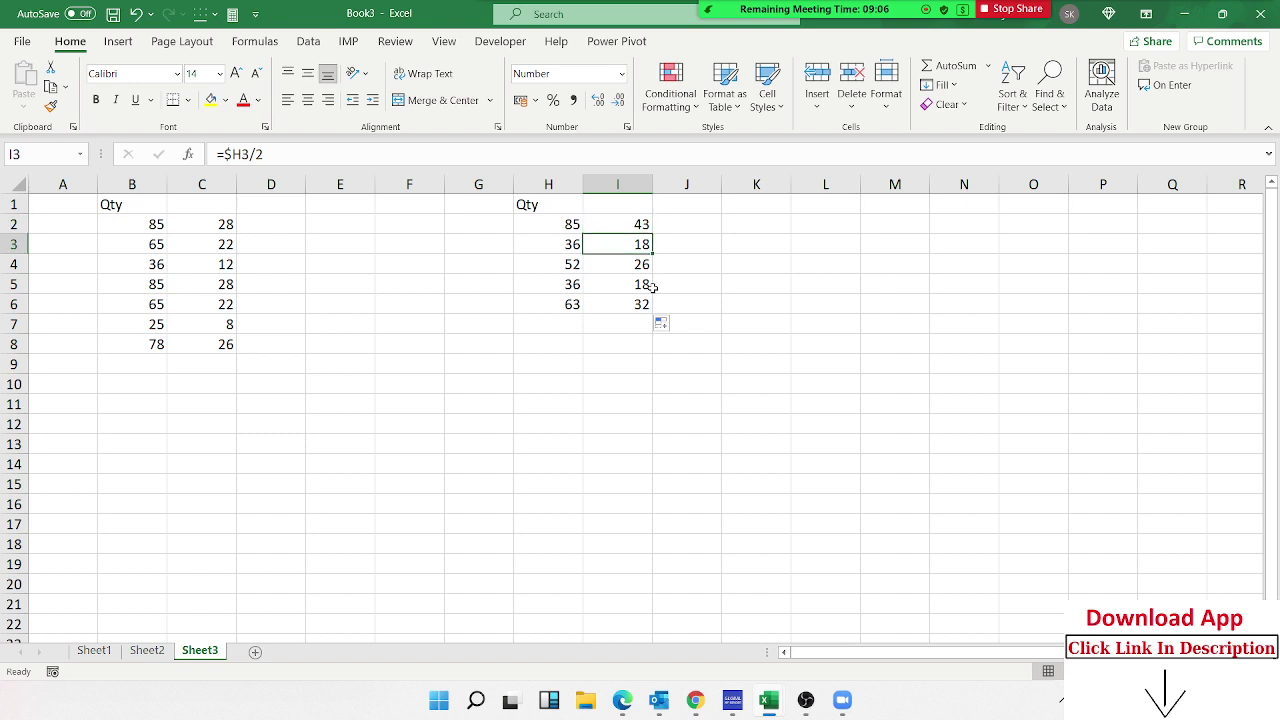
Undo the fill, then copy I2's formula into I3 and check the result
key(ctrl+z)
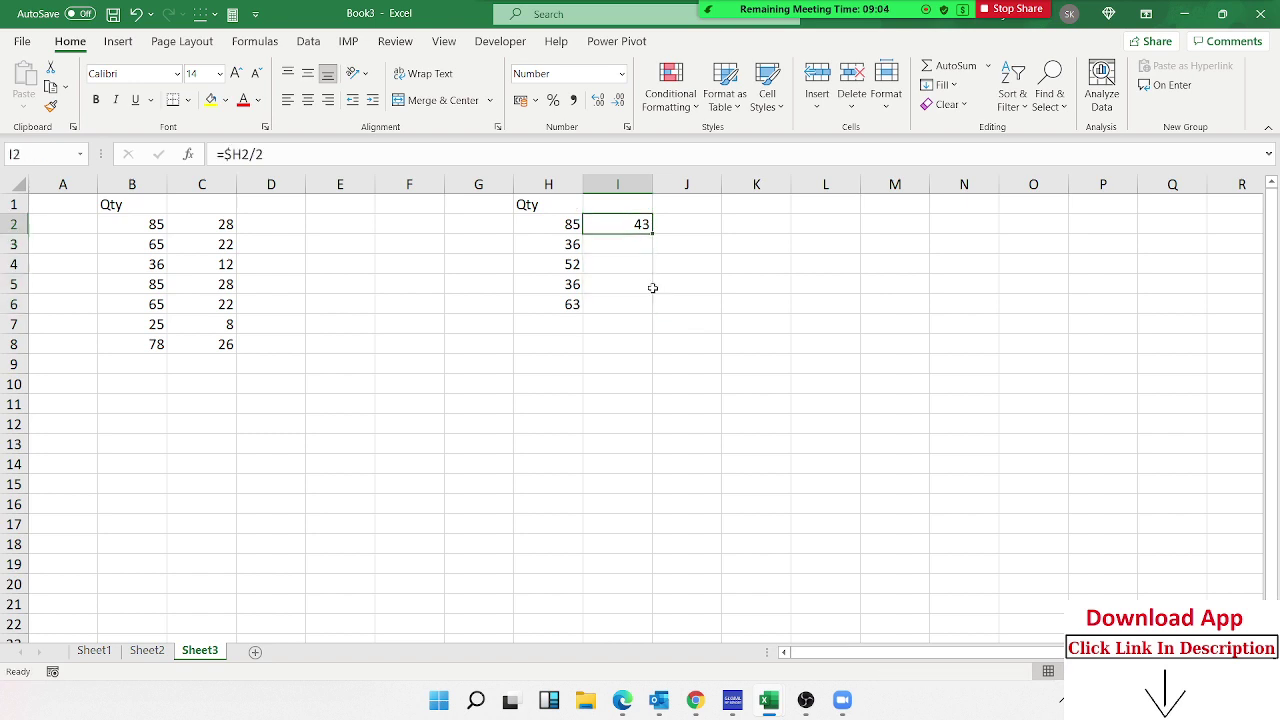
key(ctrl+c)
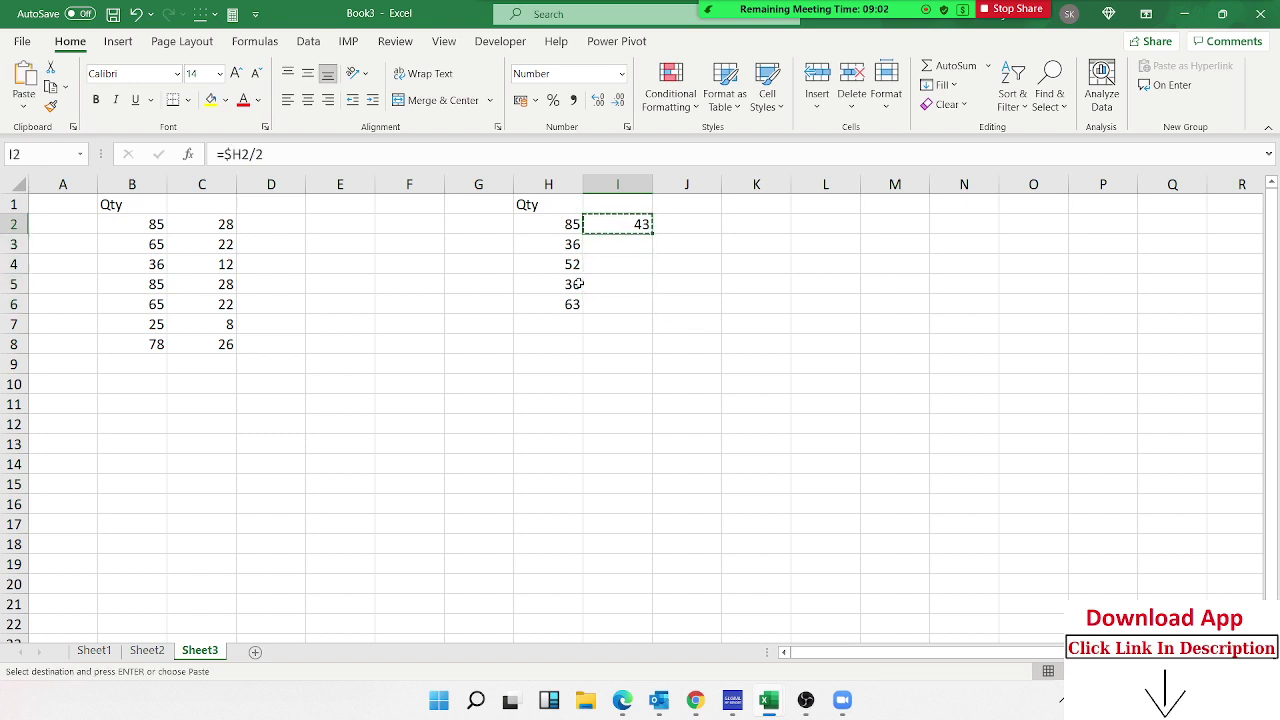
key(Down)
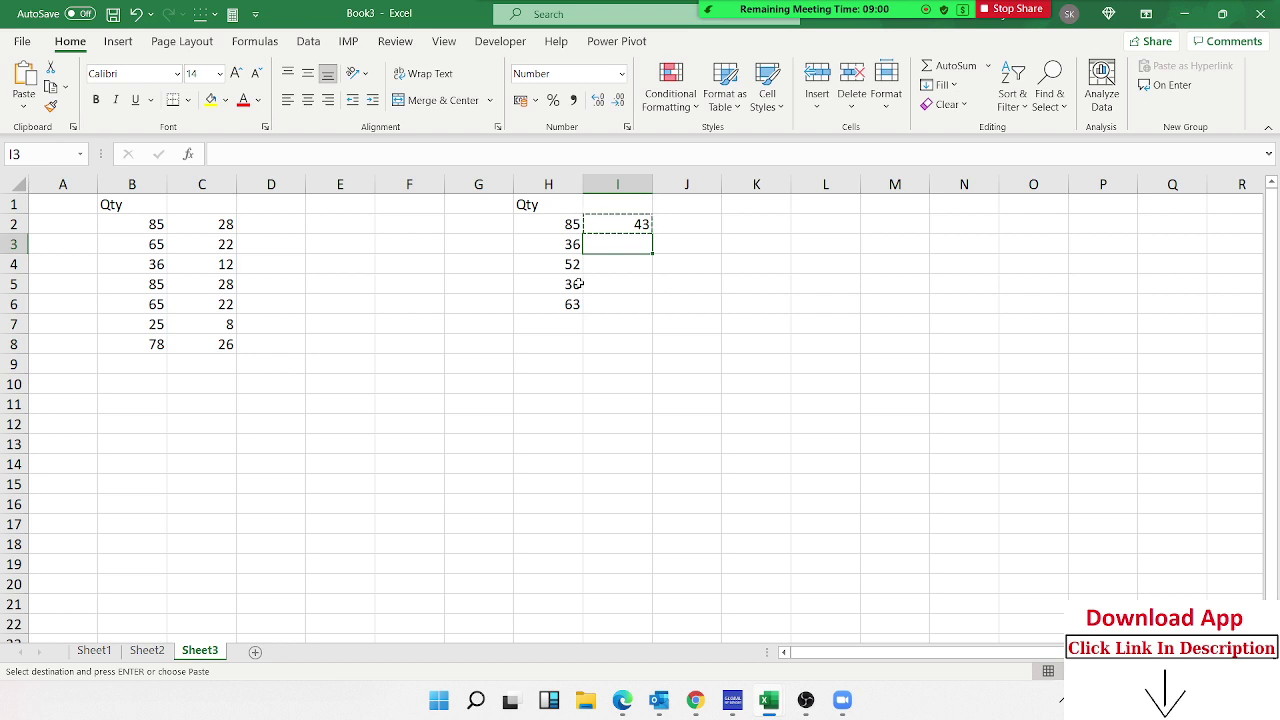
key(ctrl+v)
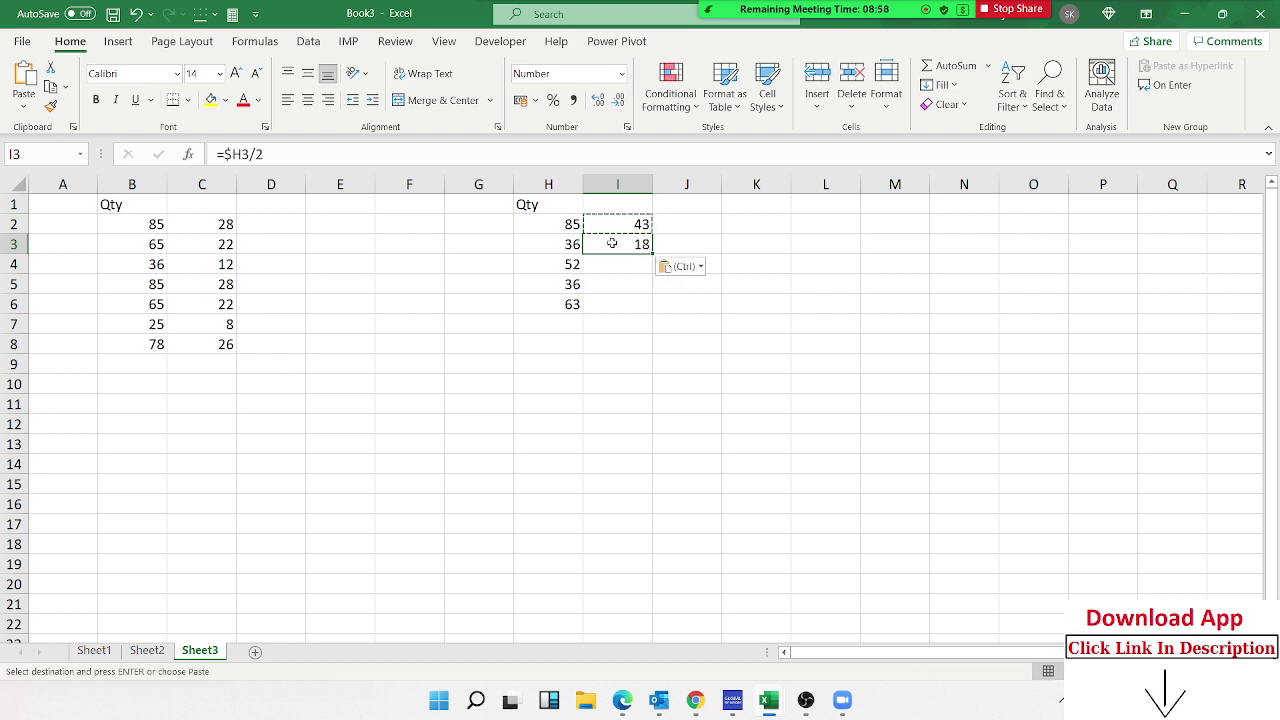
double_click(613, 245)
key(Escape)
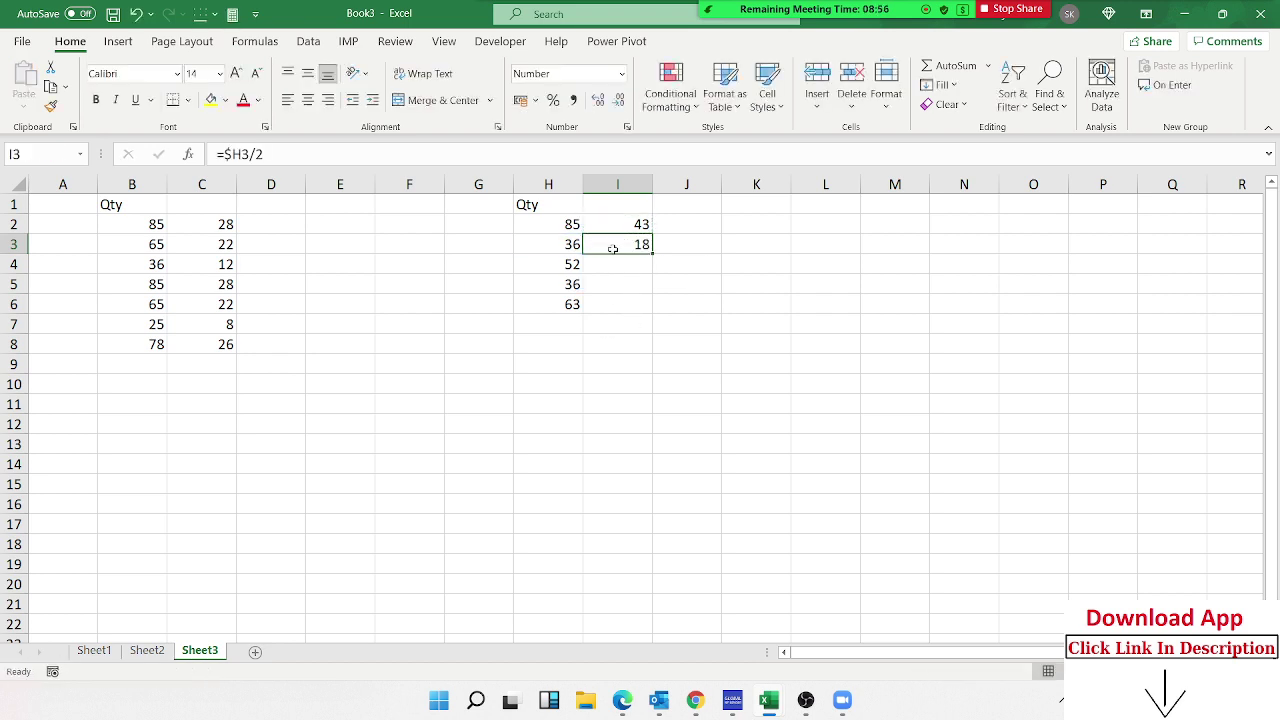
Change I2 to the fully locked =$H$2/2 and paste it into I3:I6
double_click(613, 224)
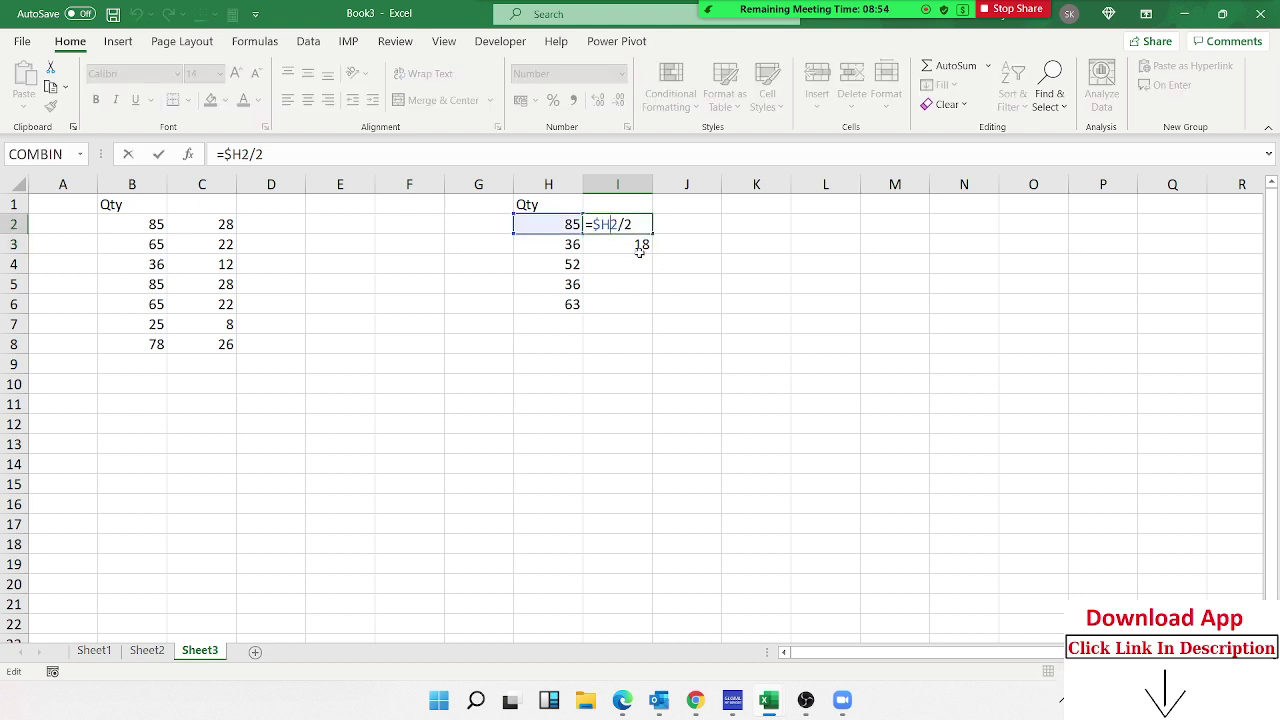
text($)
key(Return)
key(Up)
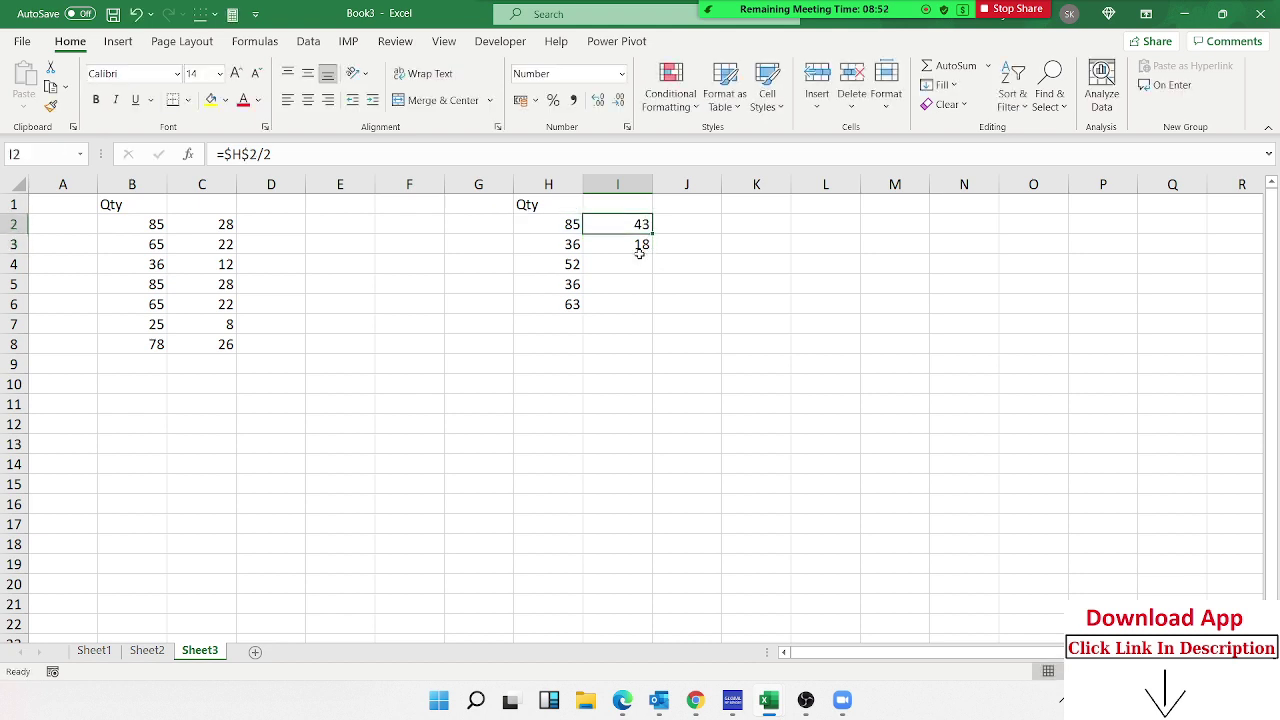
key(ctrl+c)
key(Down)
key(super+Down)
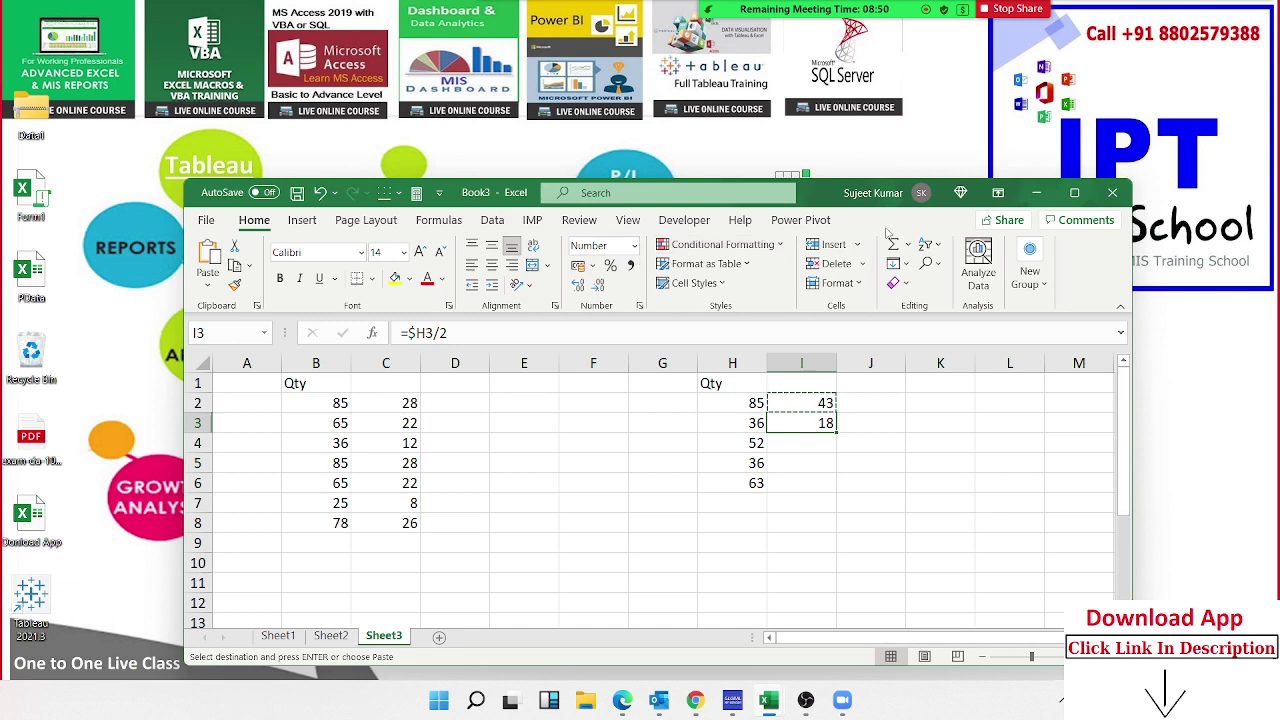
click(1074, 192)
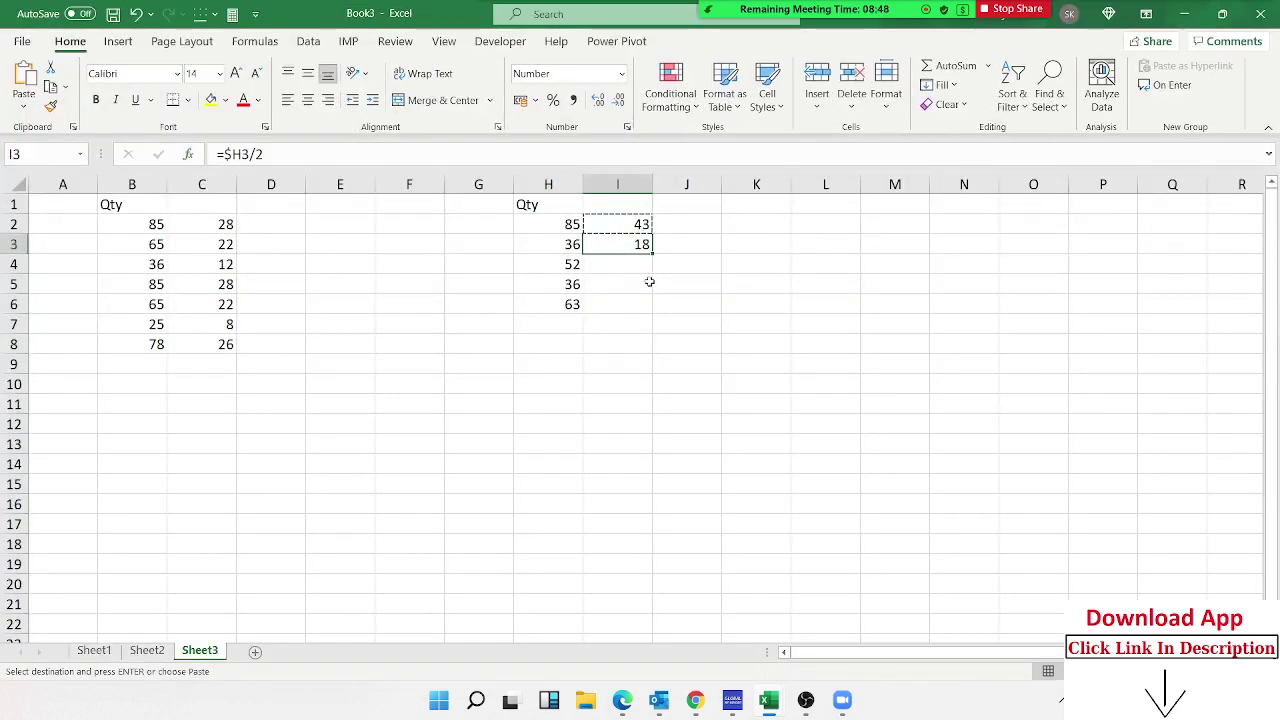
drag(612, 265, 618, 300)
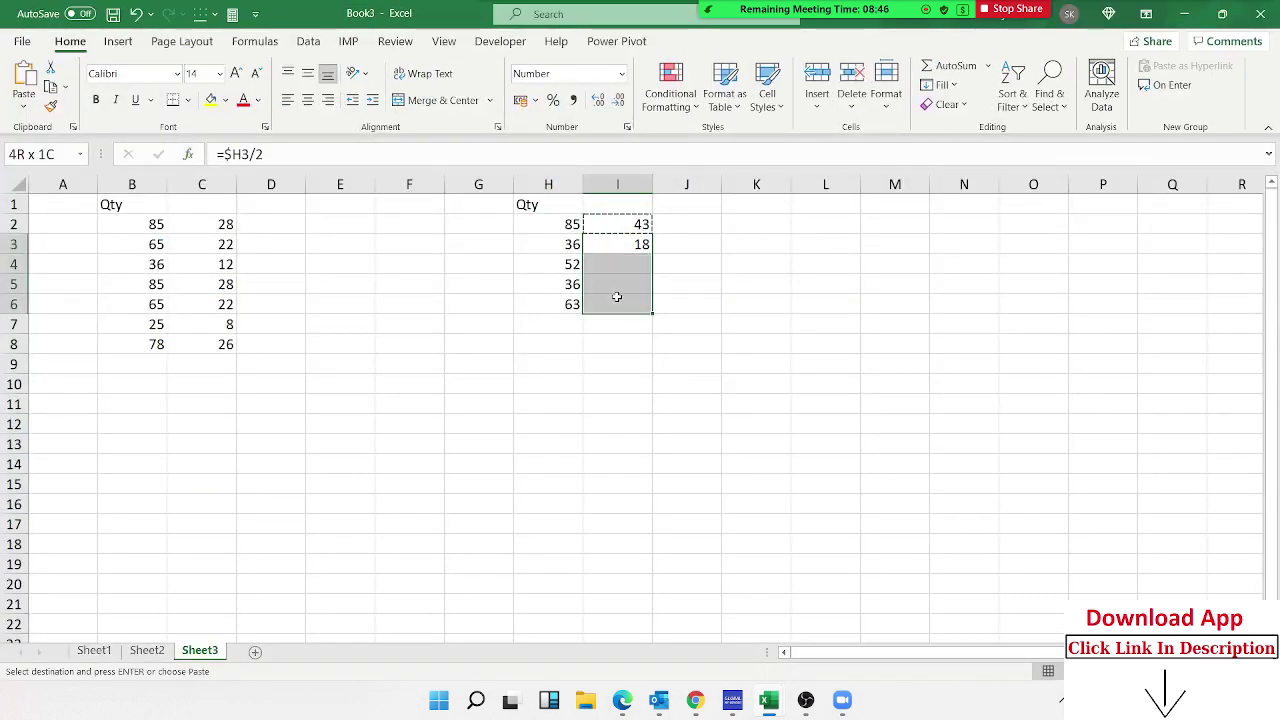
key(ctrl+v)
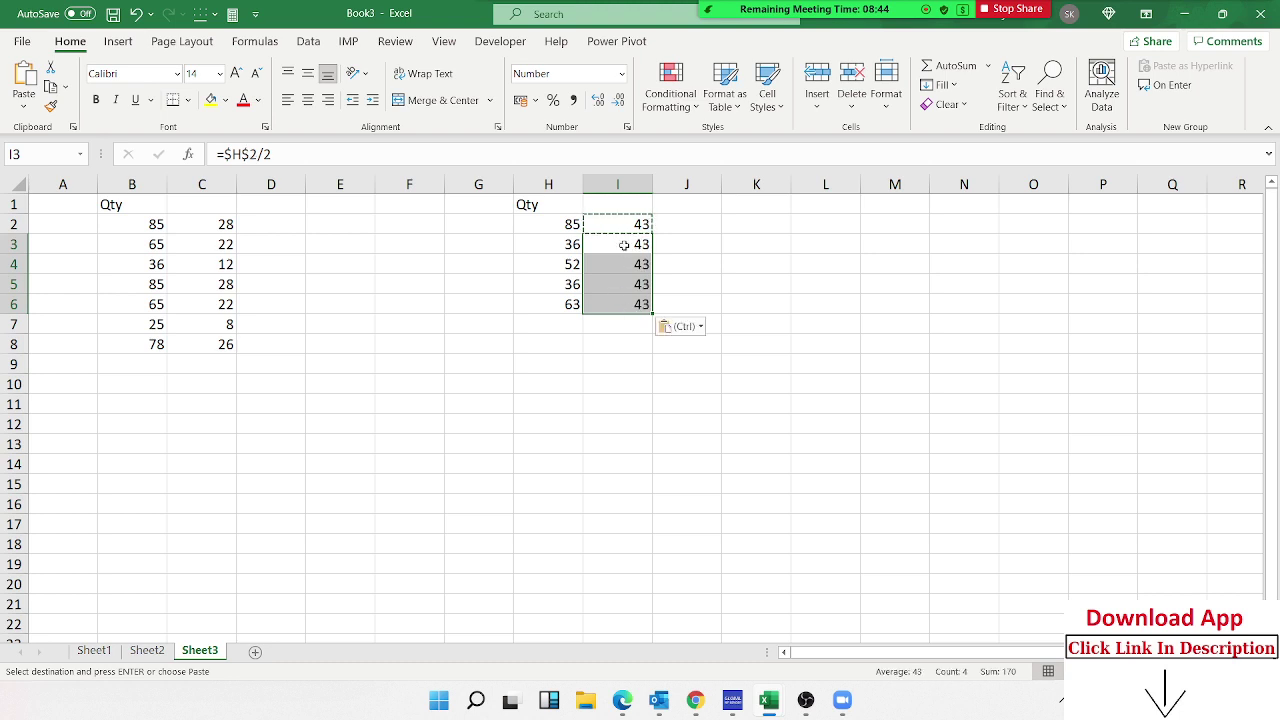
Check the pasted formulas in I3 through I6
double_click(626, 244)
double_click(626, 264)
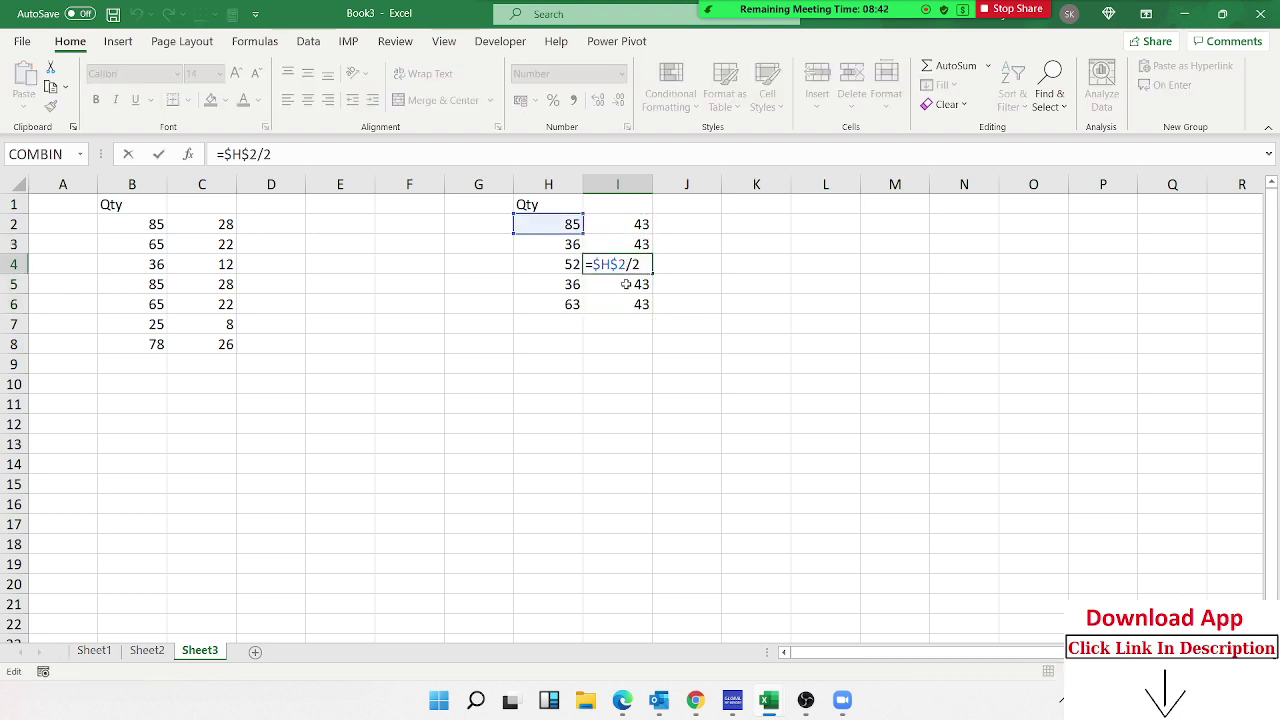
double_click(626, 284)
click(625, 304)
double_click(625, 304)
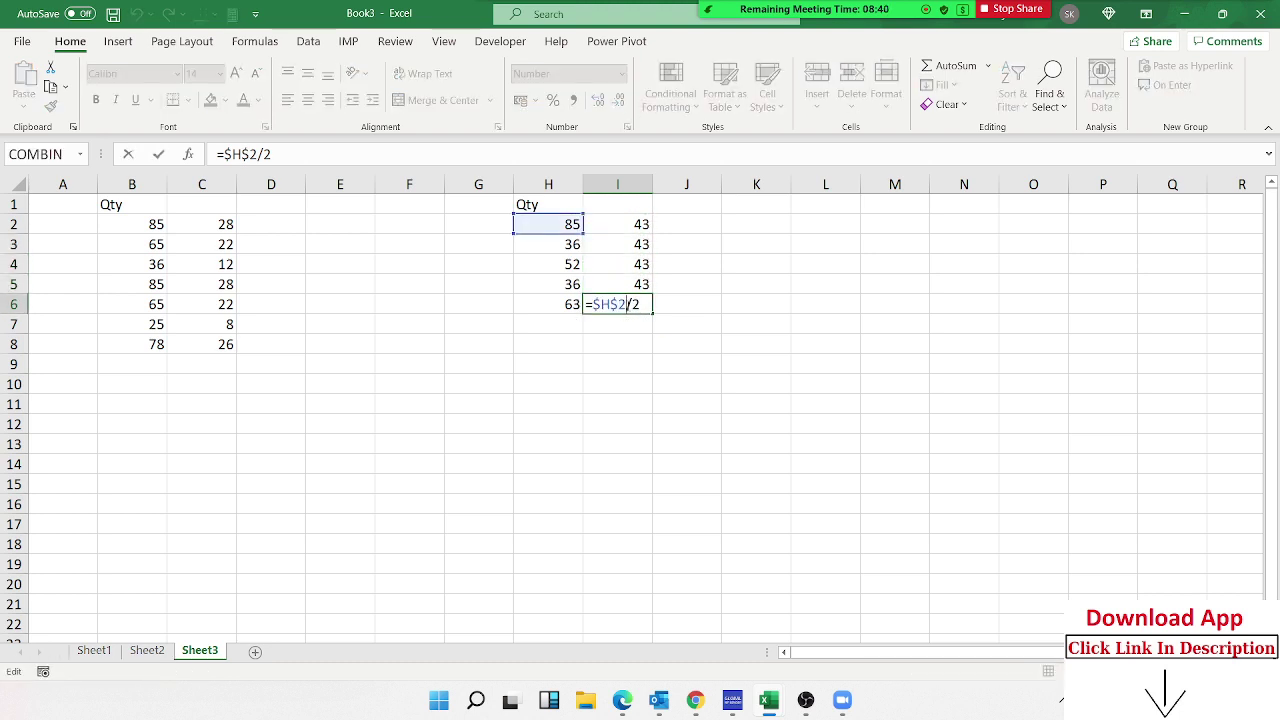
key(Escape)
Clear I3:I6, revert I2 to =$H2/2, and fill it down to I6
click(627, 244)
key(ctrl+shift+Down)
key(Delete)
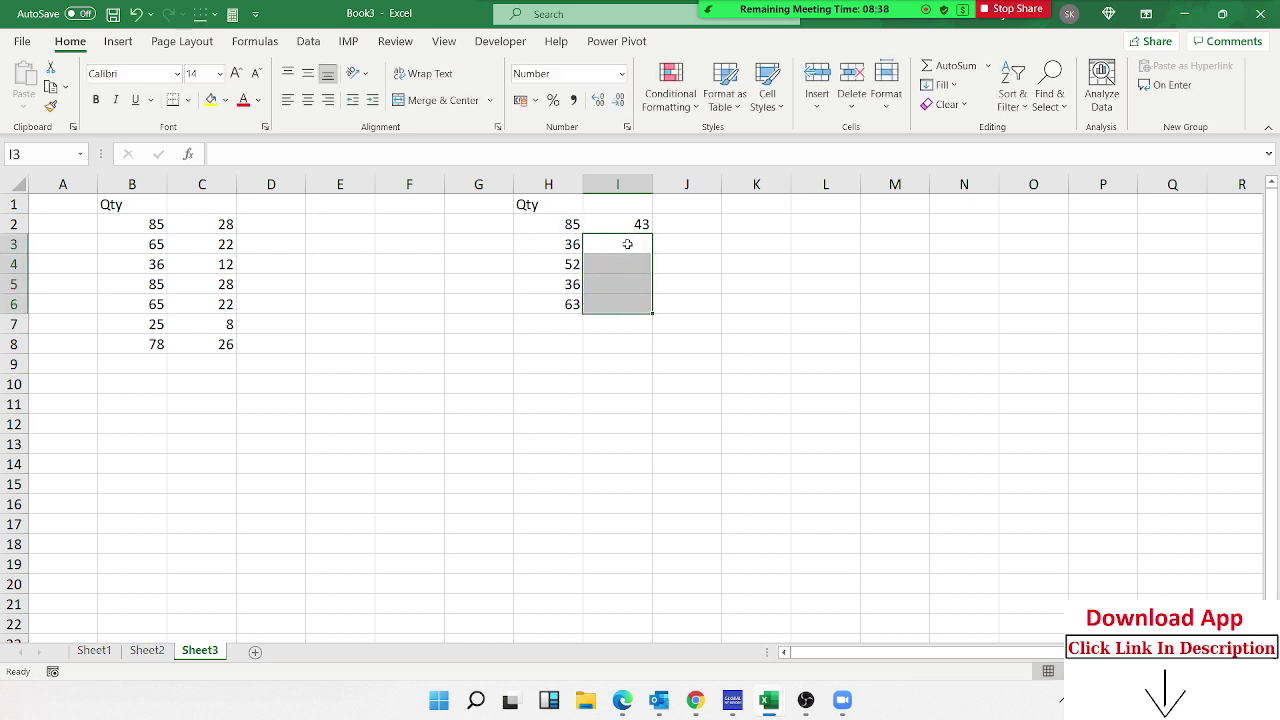
key(Up)
key(F2)
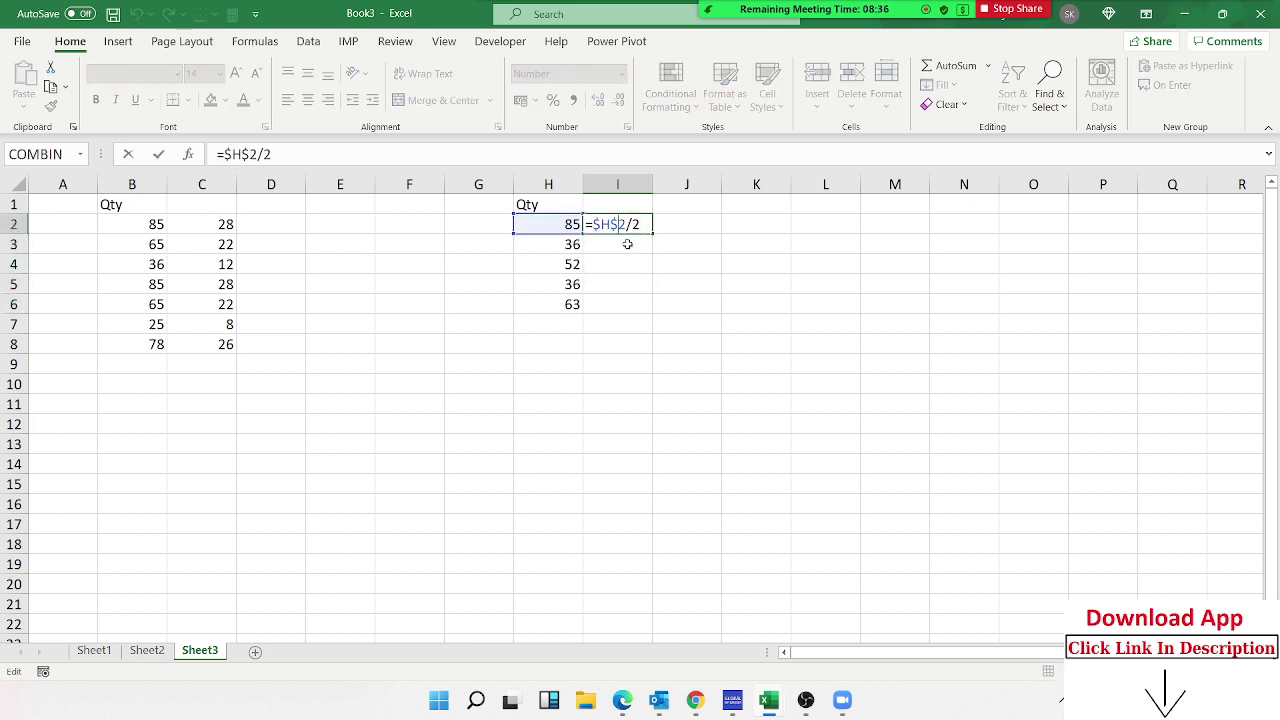
key(BackSpace)
key(Return)
key(Up)
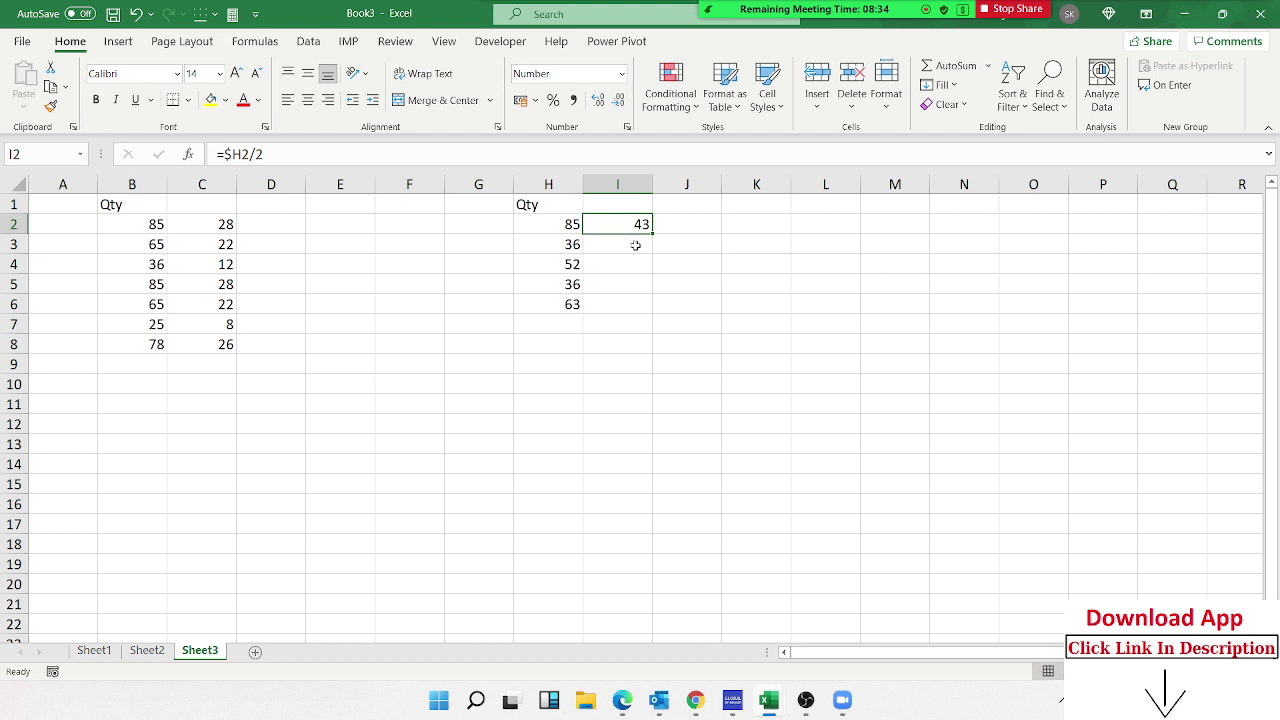
click(655, 241)
click(645, 226)
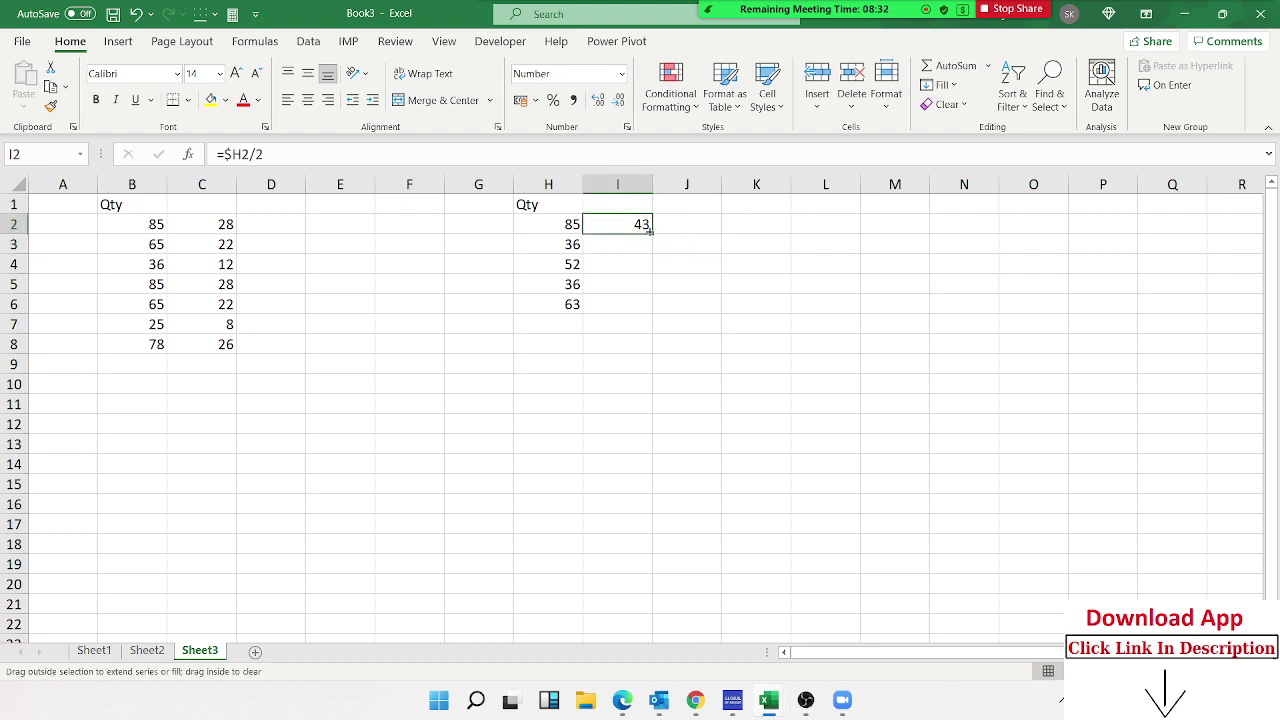
drag(650, 229, 651, 314)
Paste Special-Divide I2:I6 onto C2:C6, making C2 =(B2/3)/($H2/2) and results 1, 1, 0, 2, 1
key(ctrl+c)
click(199, 227)
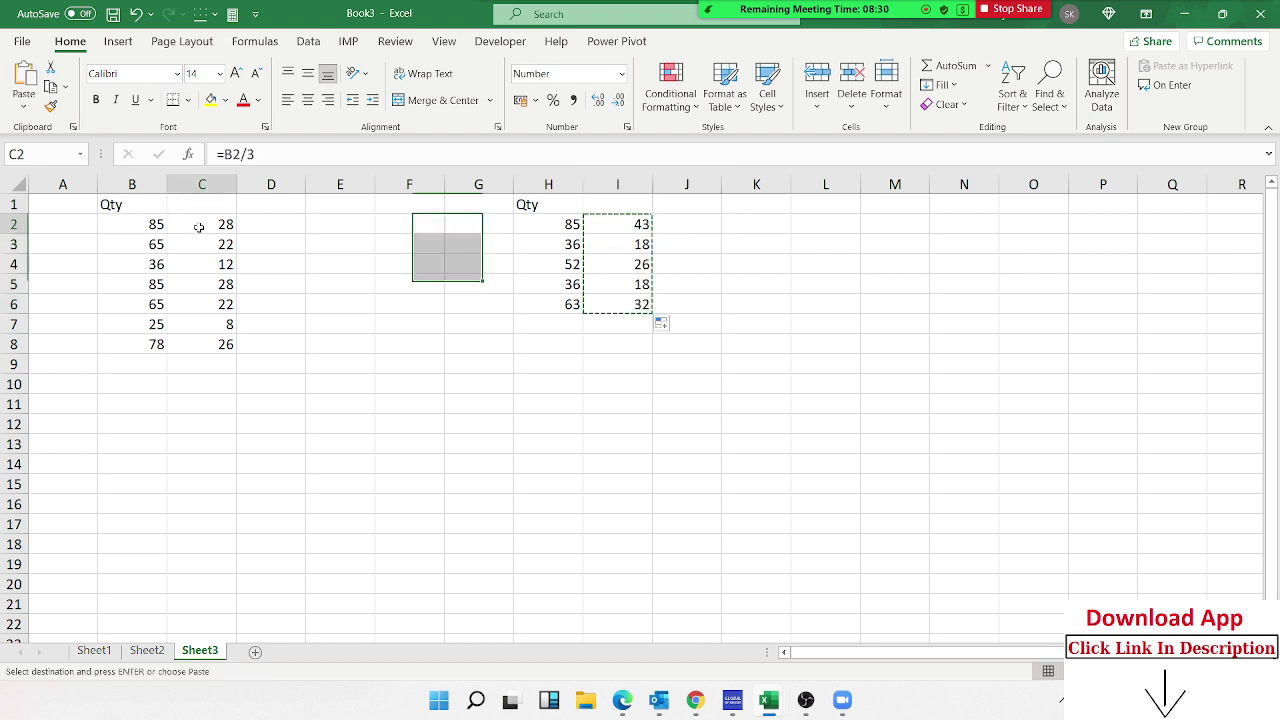
right_click(199, 227)
click(255, 314)
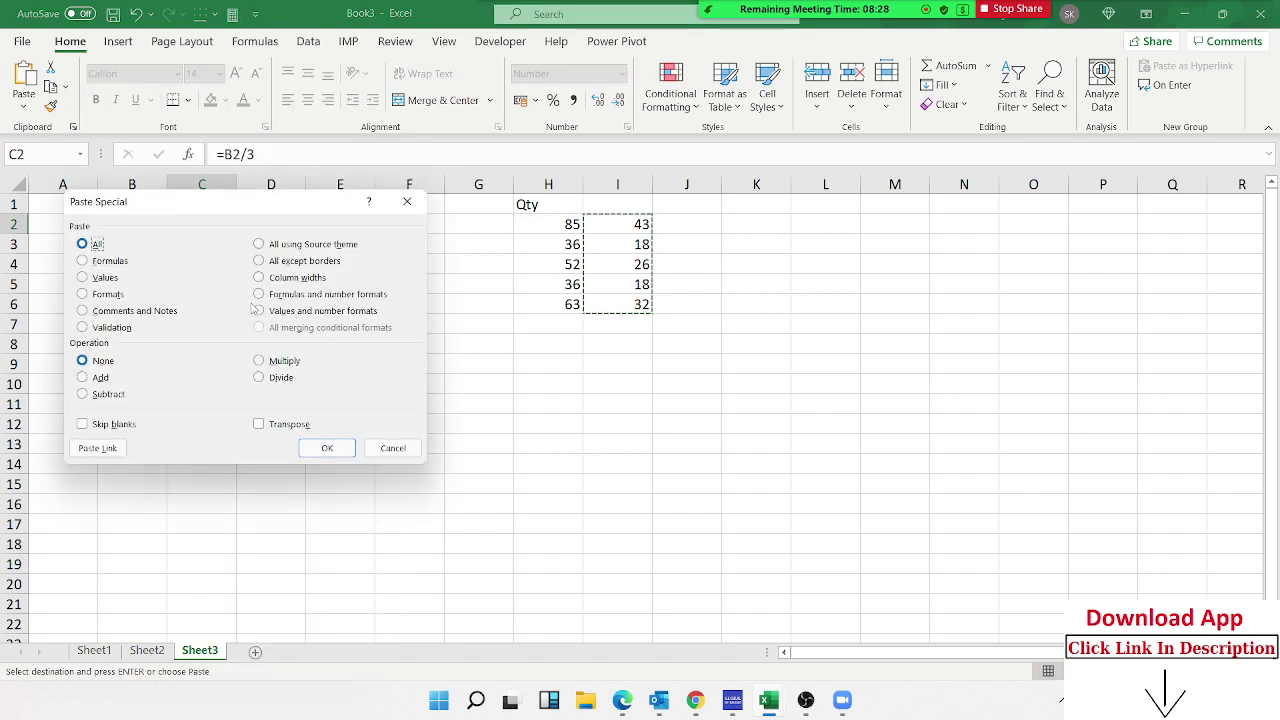
click(279, 379)
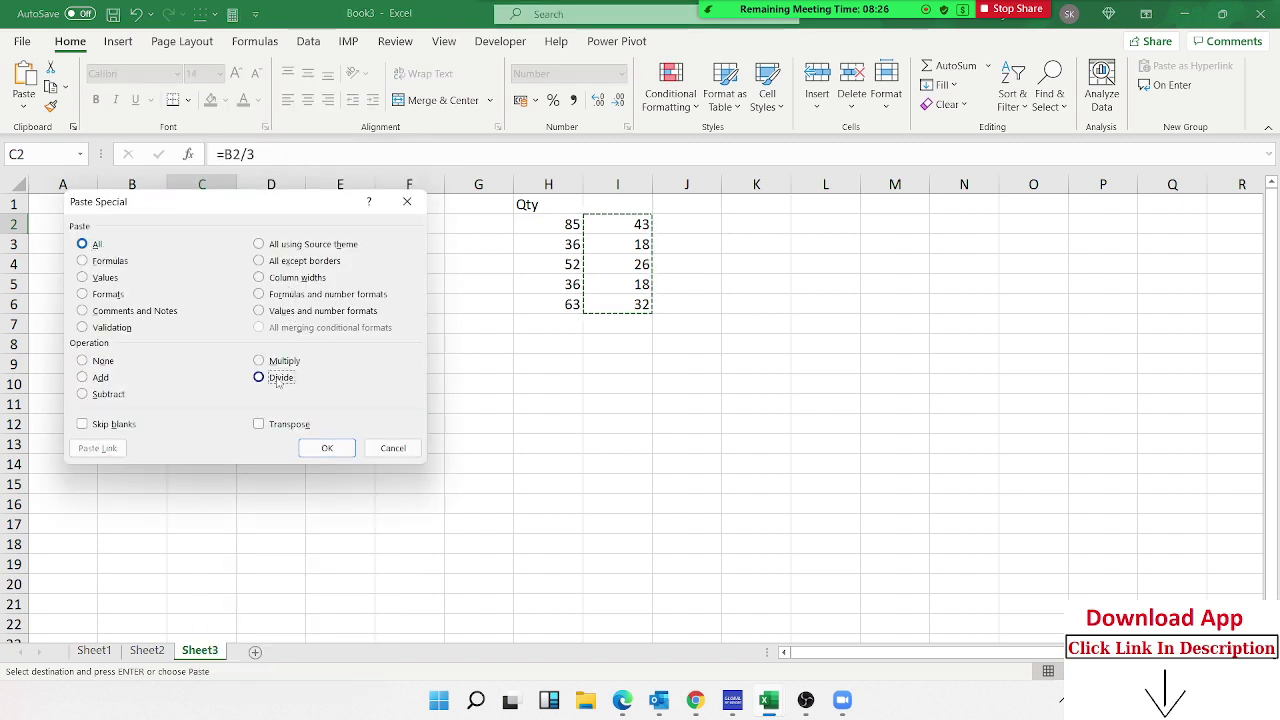
mouse_move(174, 201)
mouse_down()
mouse_move(350, 231)
mouse_move(335, 258)
mouse_up()
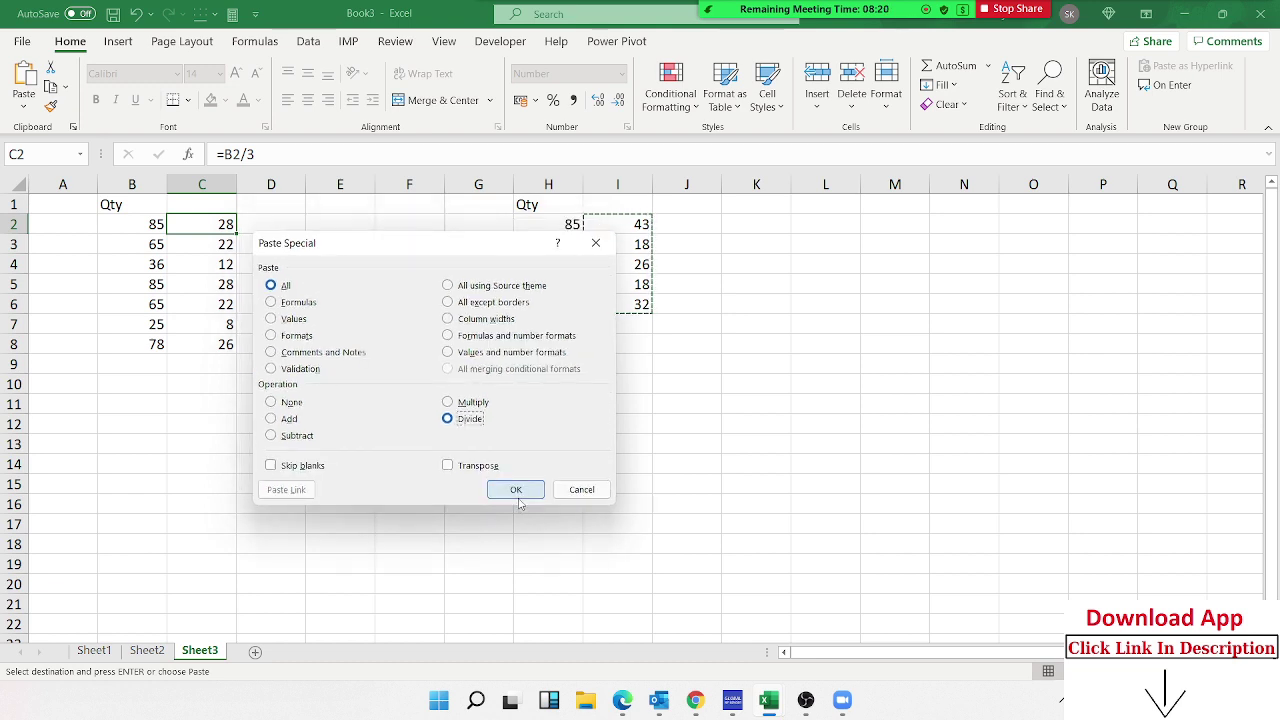
click(516, 490)
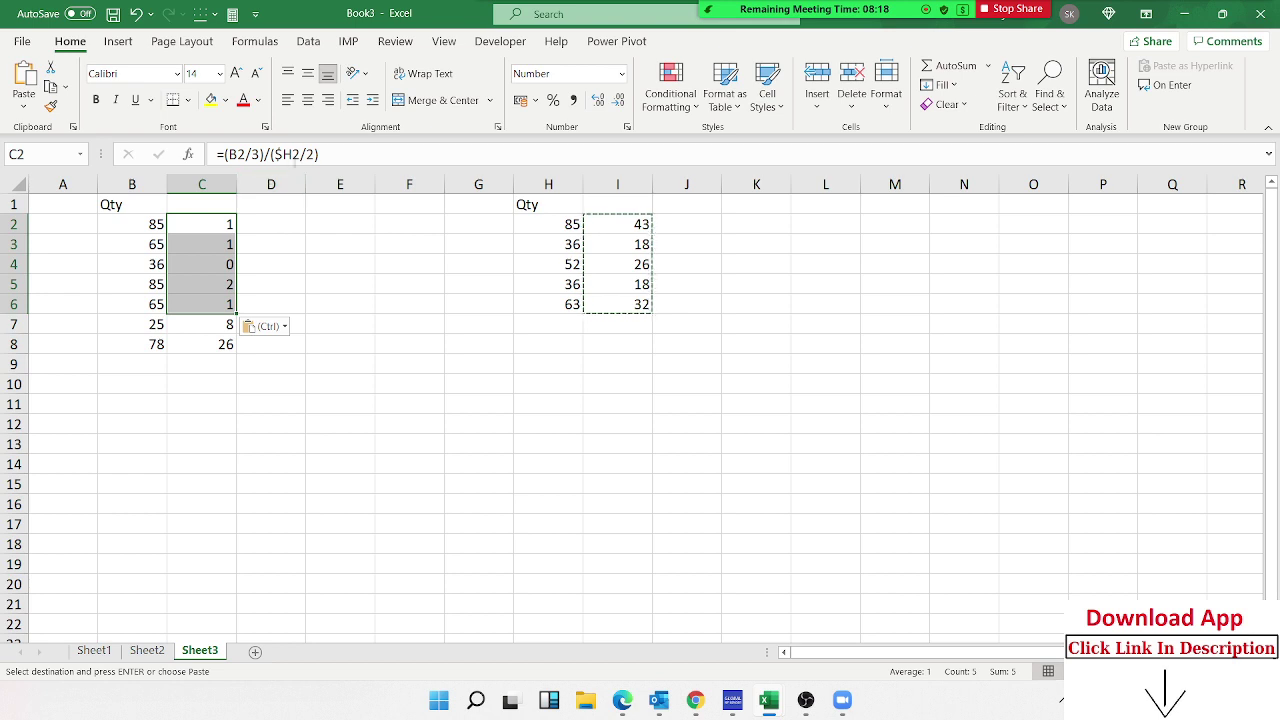
click(264, 155)
key(shift+Home)
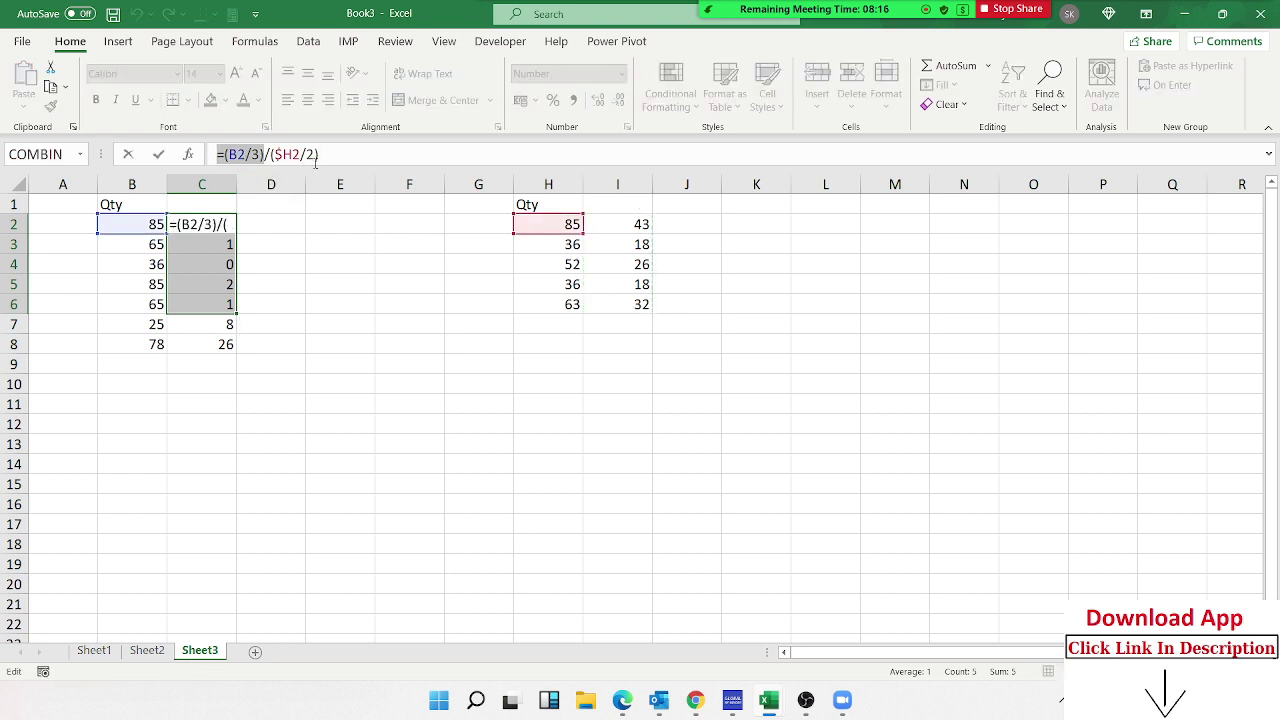
drag(318, 154, 270, 154)
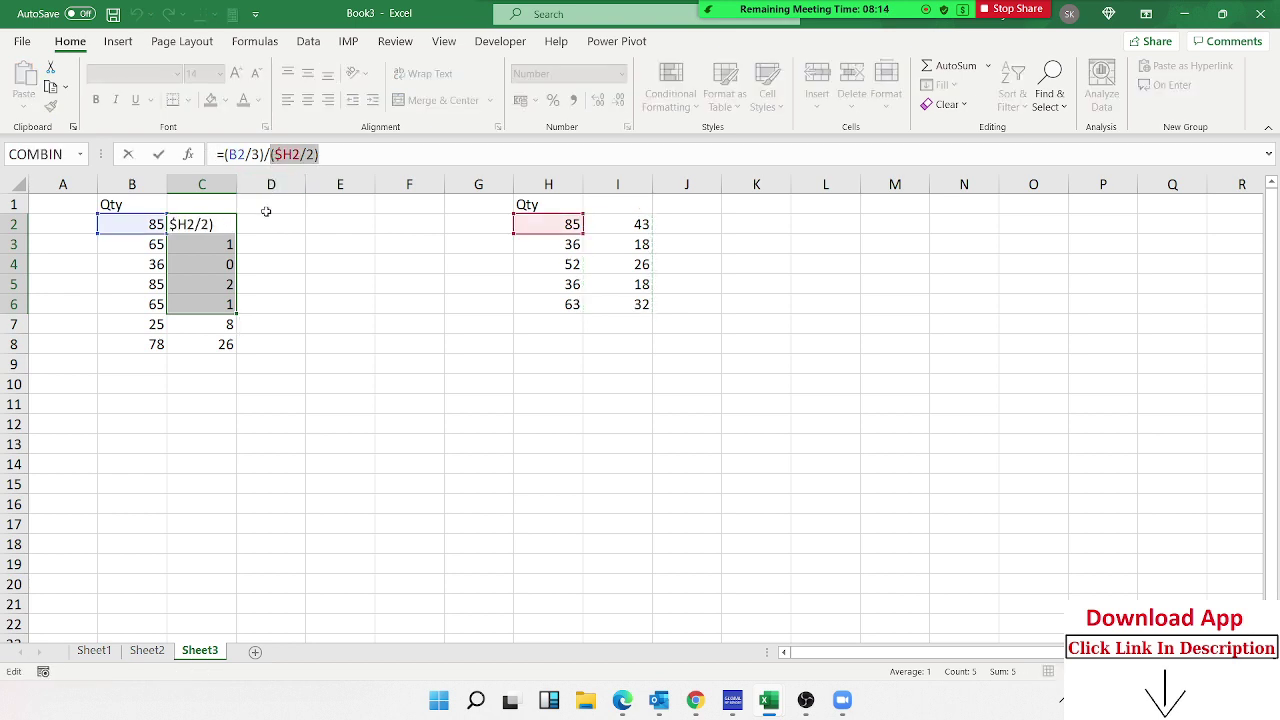
Enter 41 as H2's Qty so I2 updates to 21, then select C2:C7
key(Escape)
click(568, 224)
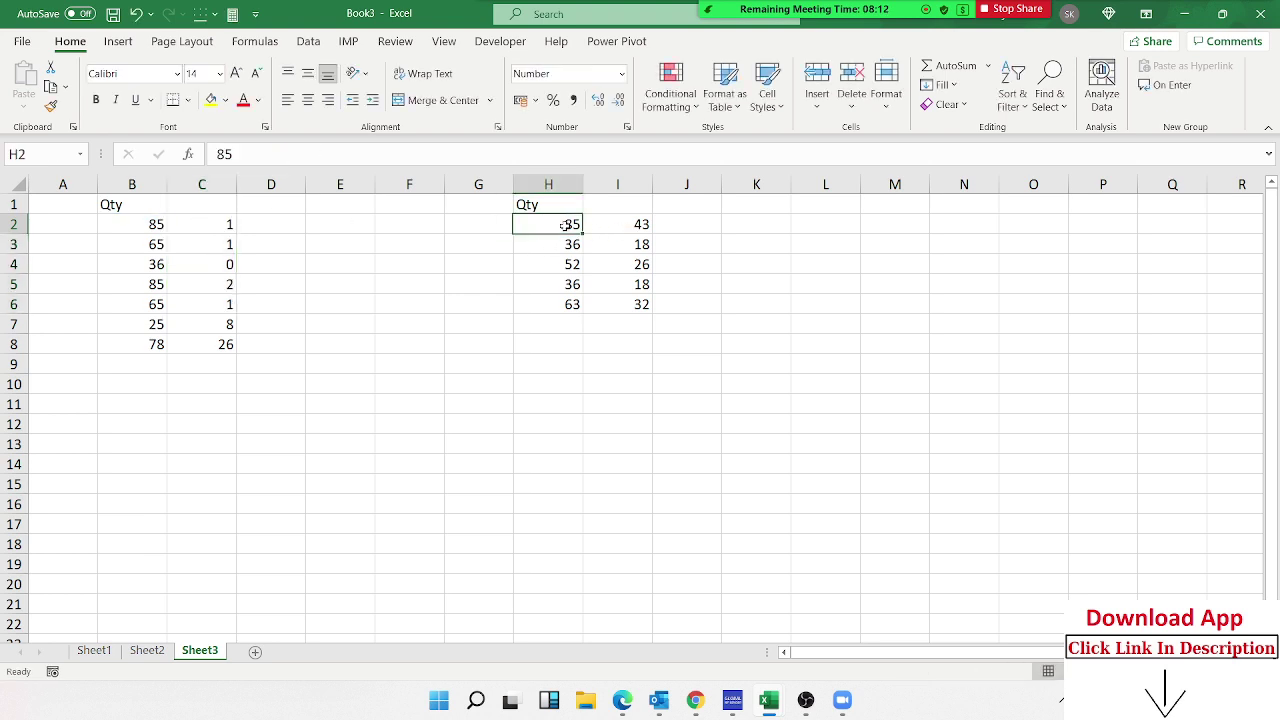
text(4)
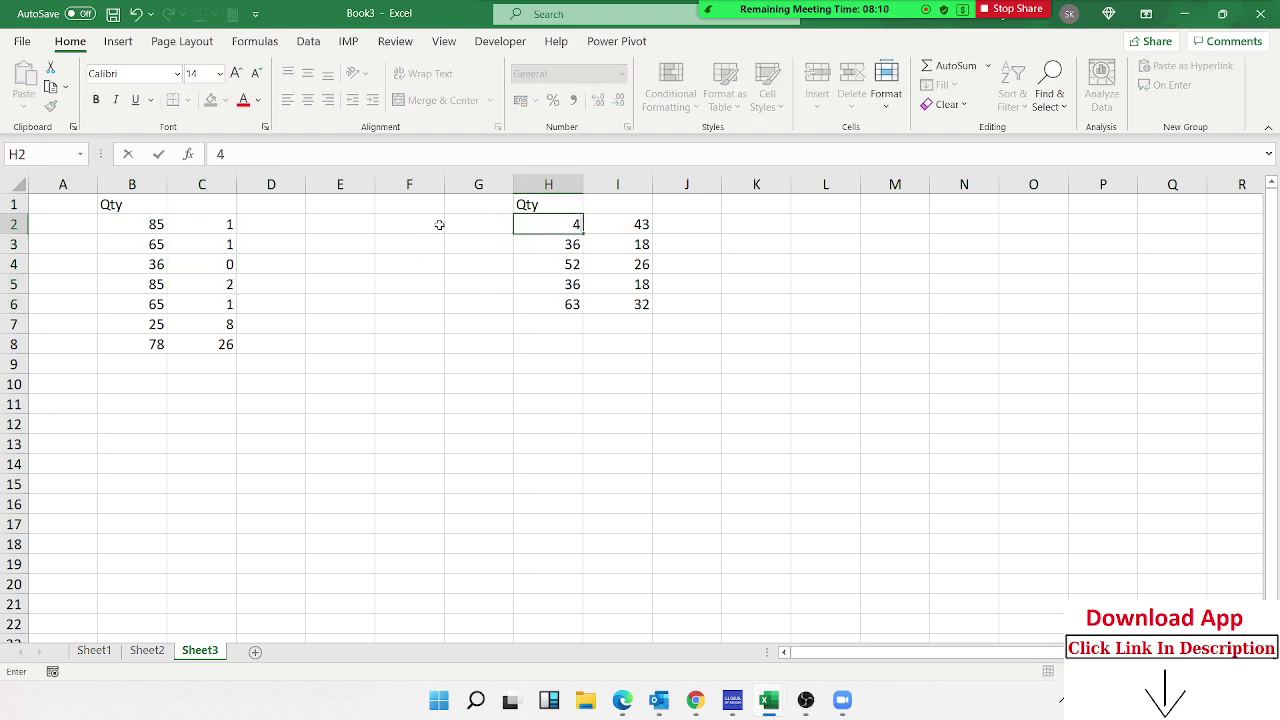
text(1)
key(Return)
key(Up)
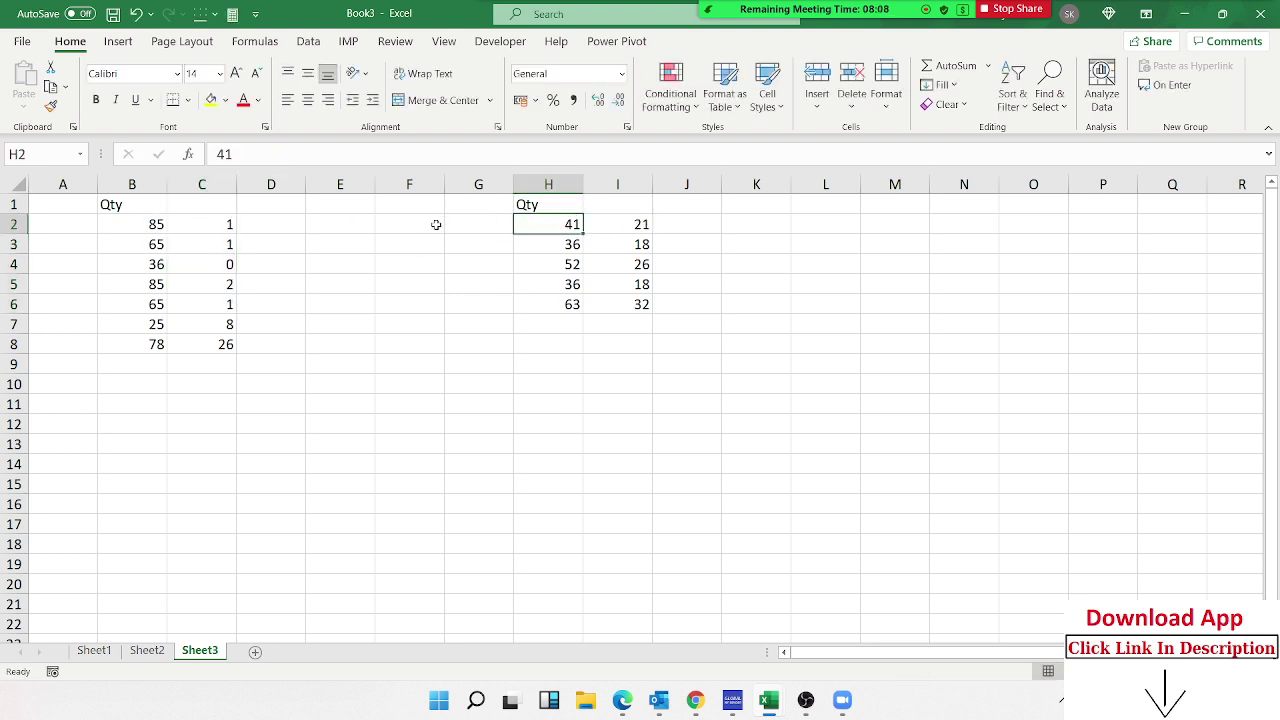
drag(220, 224, 218, 326)
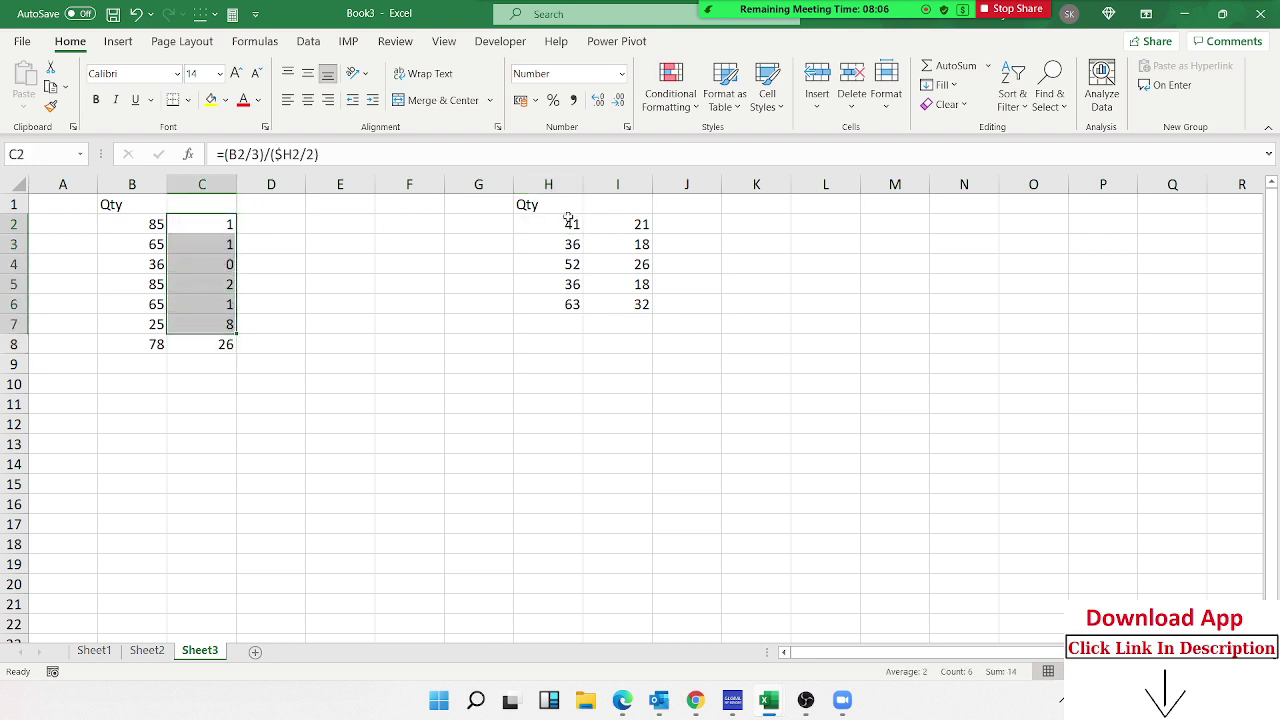
Format C2:C7 with Percent Style
click(552, 100)
click(316, 302)
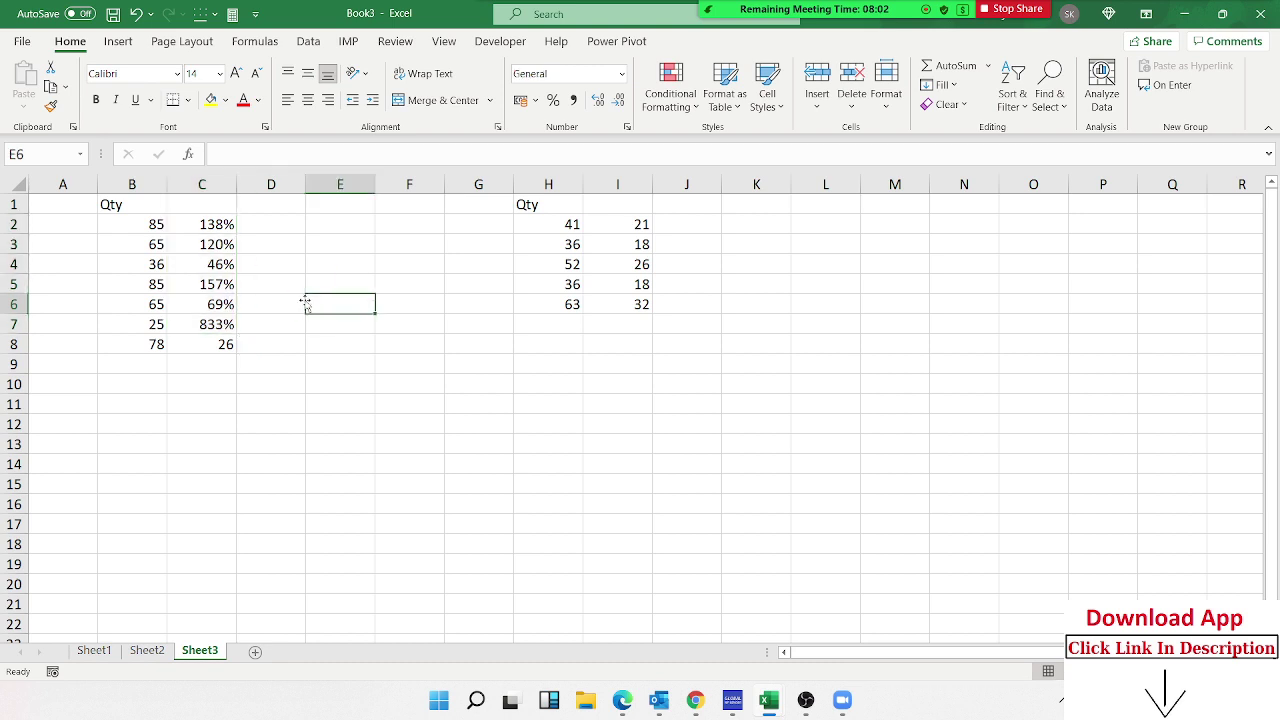
click(214, 230)
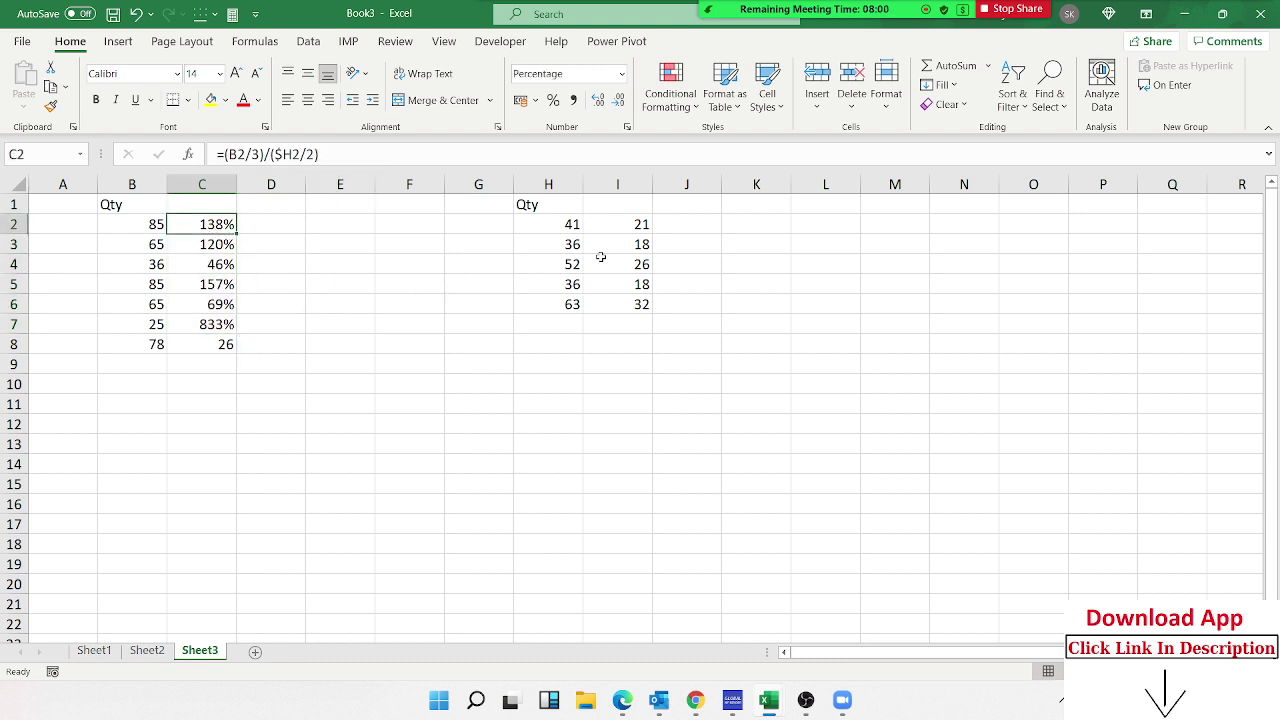
Set the Qty in H2 to 95 and H3 to 47, then check C3's formula
click(576, 237)
click(563, 225)
text(9)
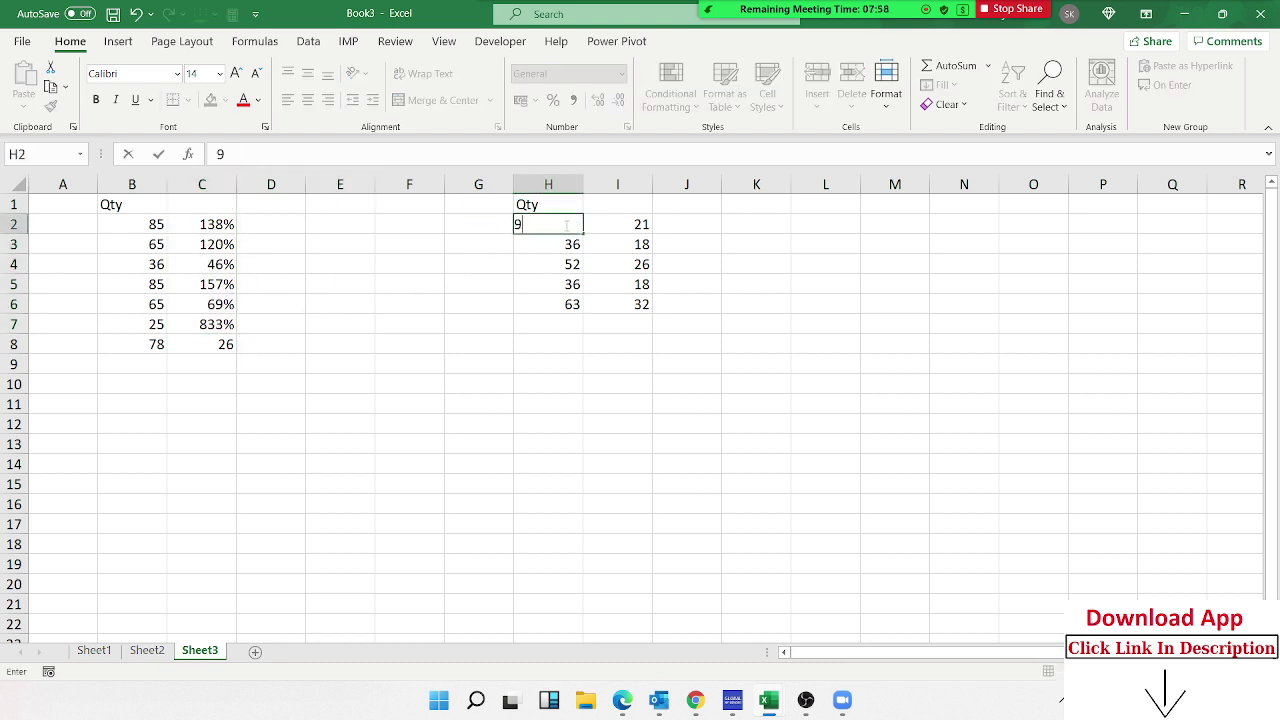
text(5)
key(Return)
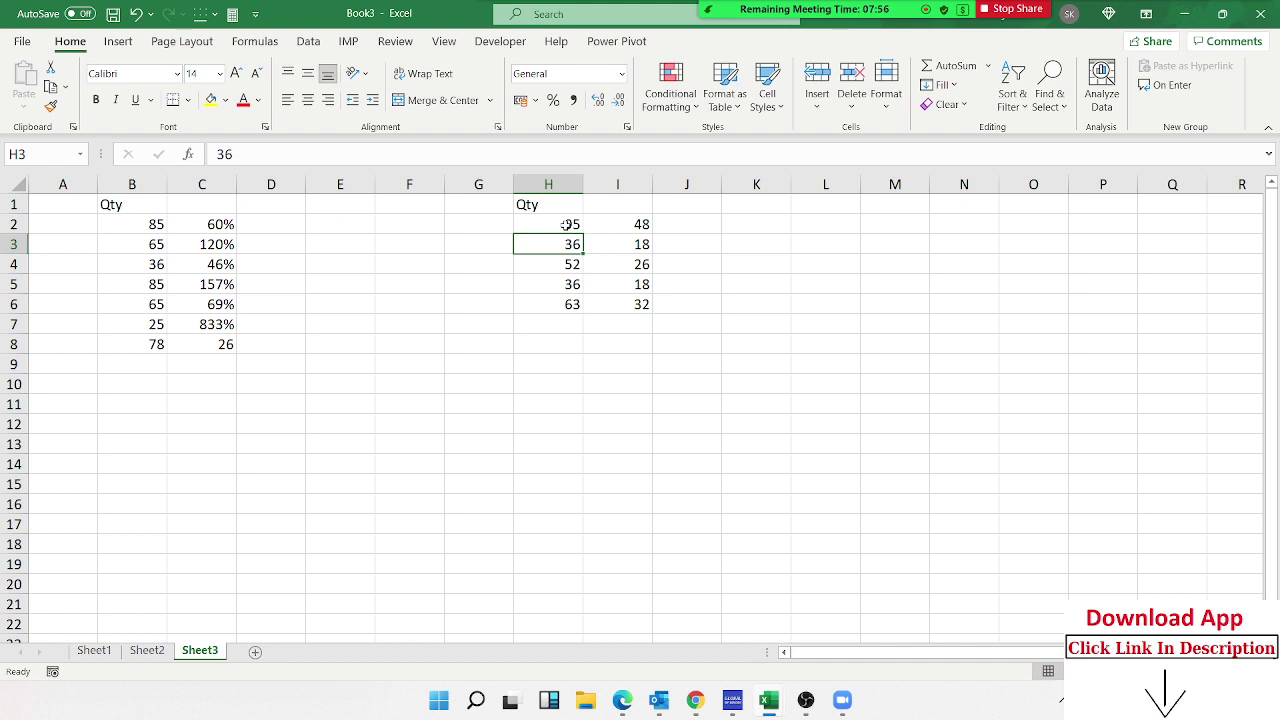
text(47)
key(Return)
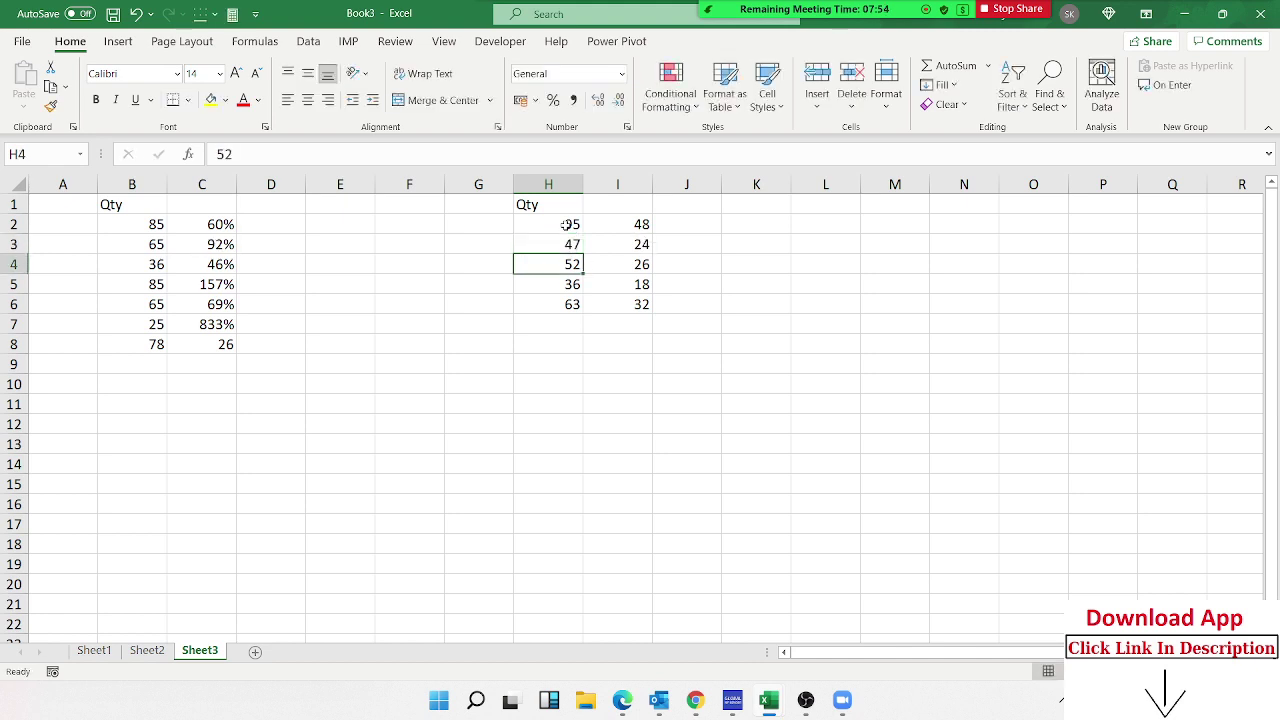
key(Up)
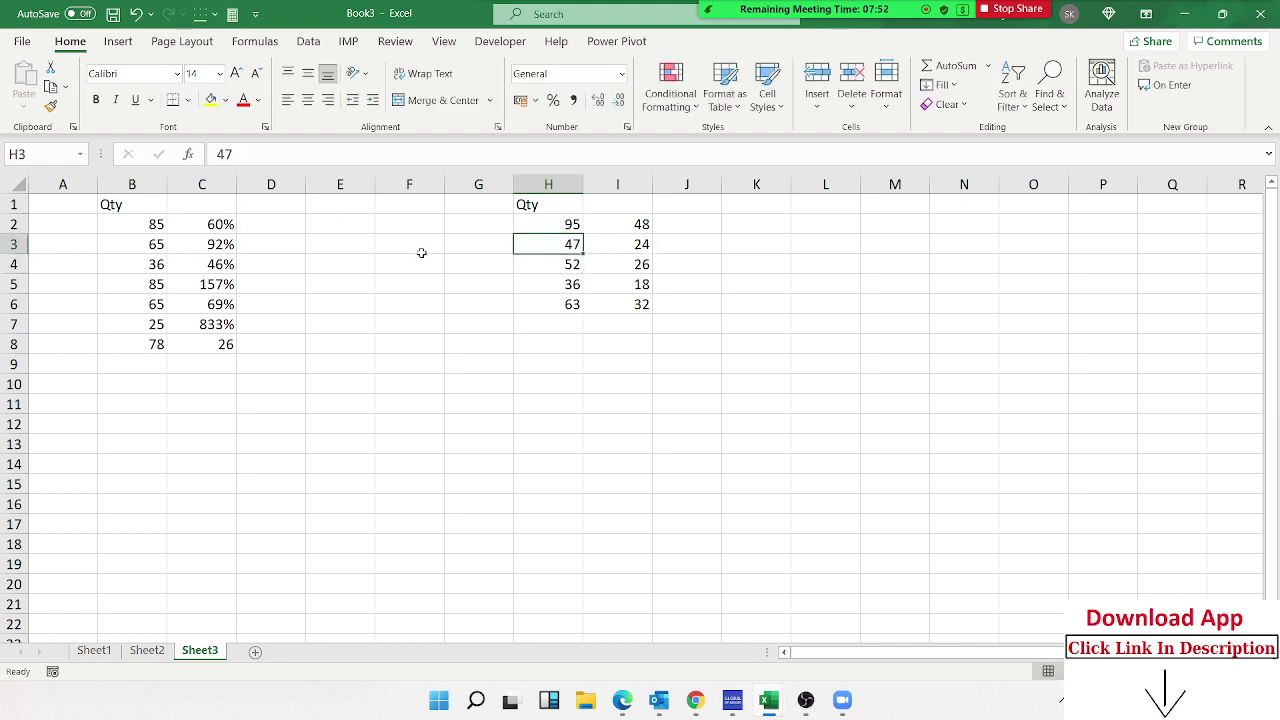
double_click(215, 245)
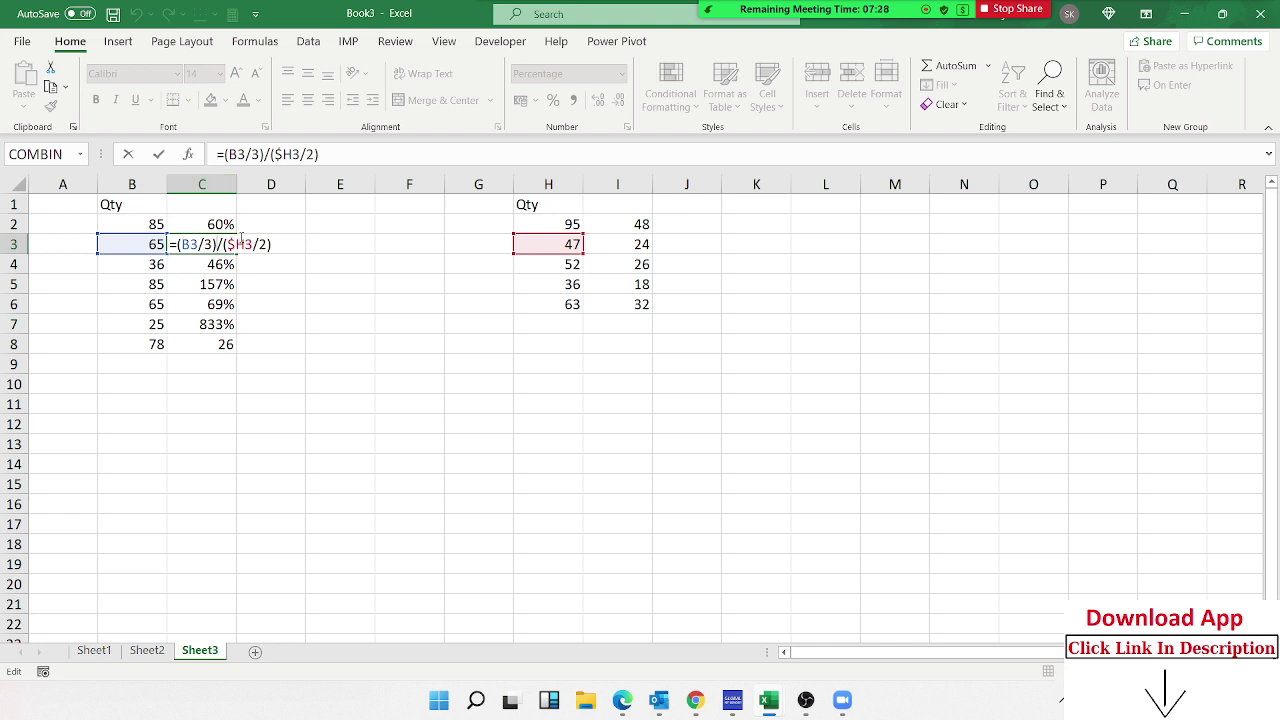
key(ctrl+Return)
Copy the Name and JAN data A1:B19 from Sheet2 into a new Sheet4
click(113, 651)
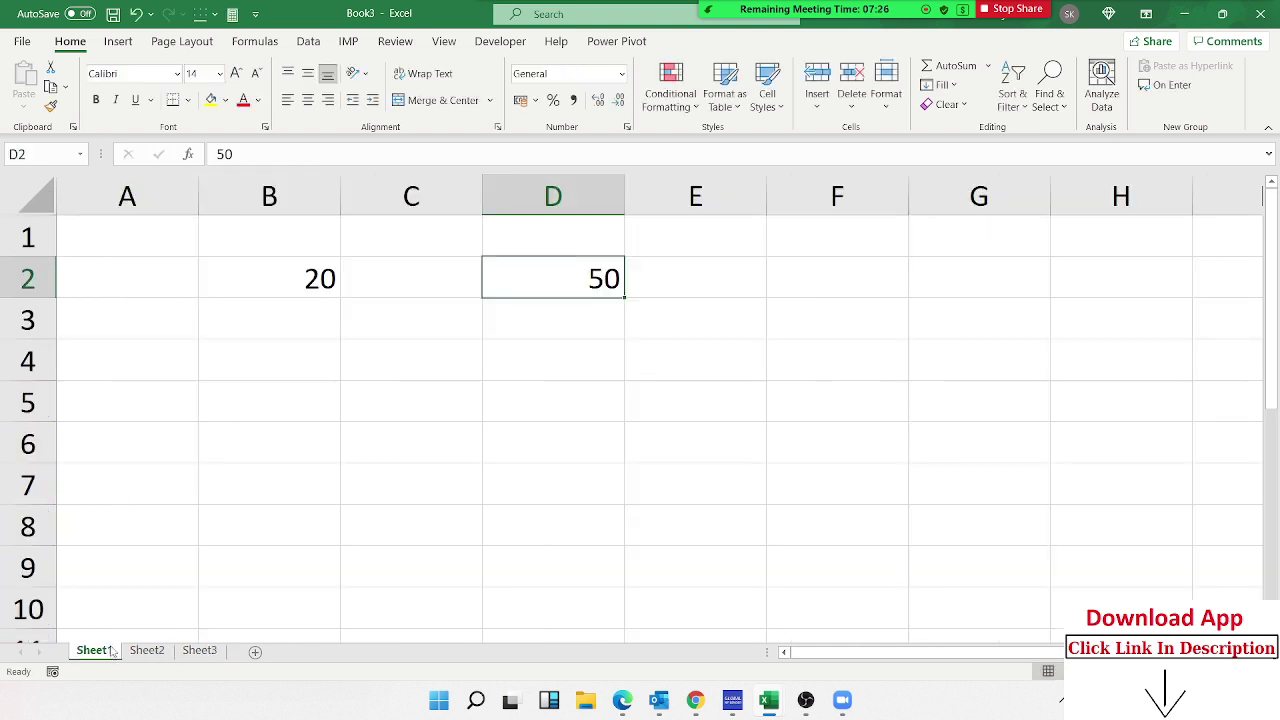
click(147, 651)
click(141, 449)
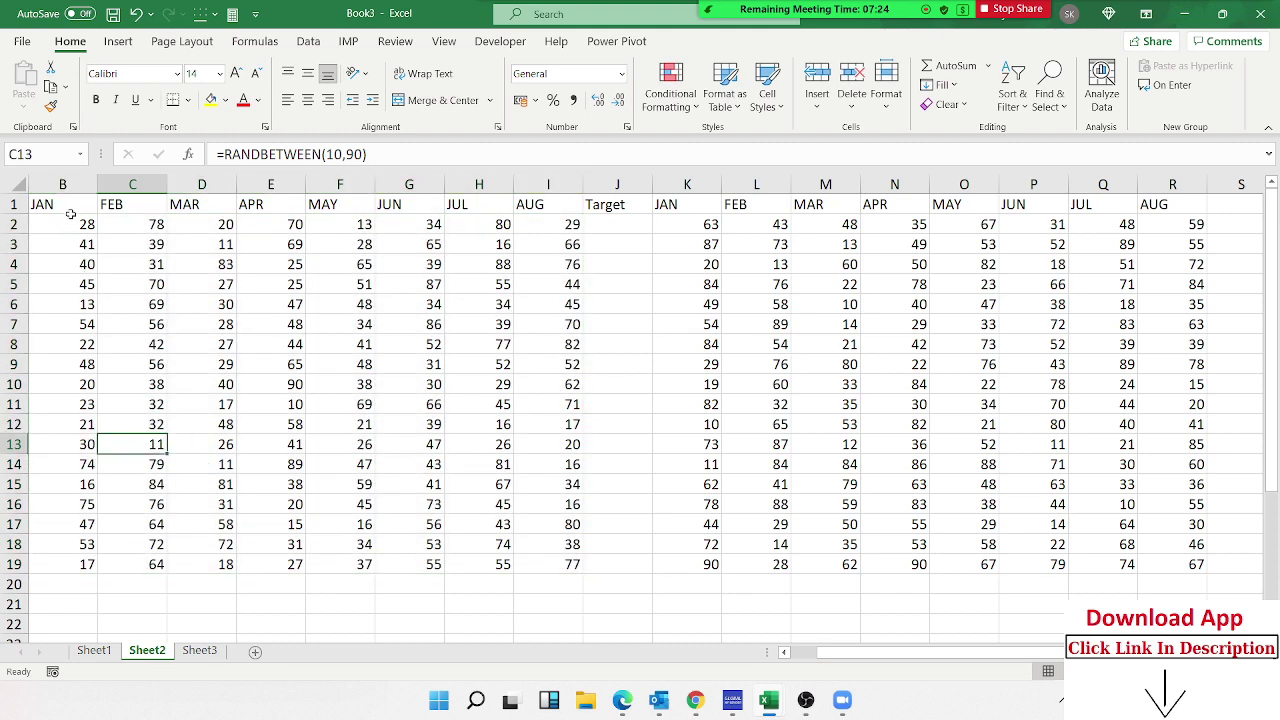
drag(71, 214, 3, 178)
drag(62, 204, 125, 563)
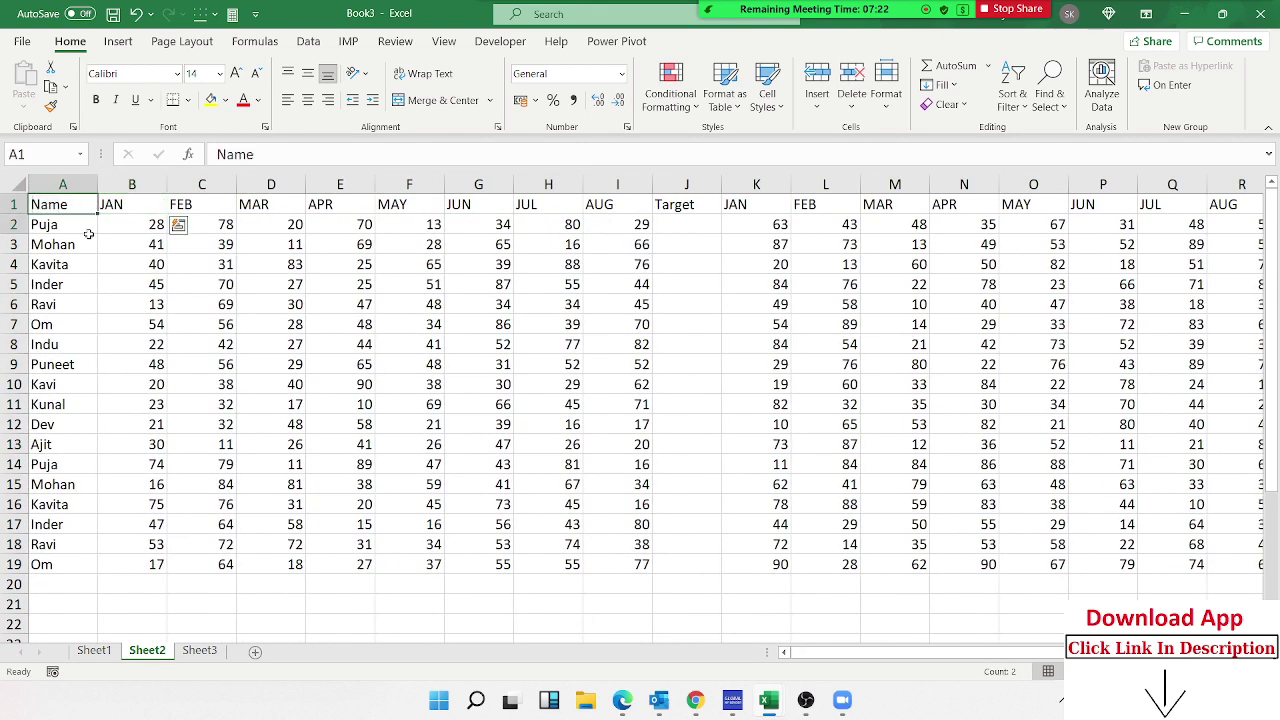
key(ctrl+c)
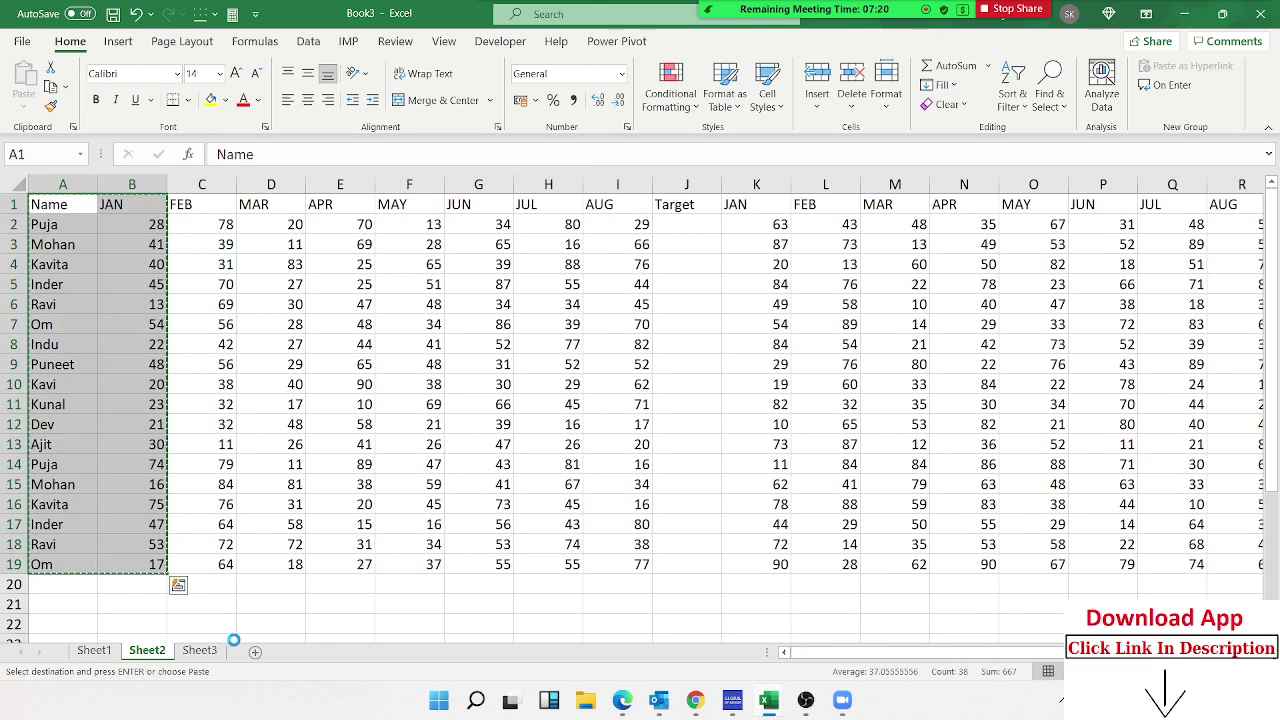
click(255, 651)
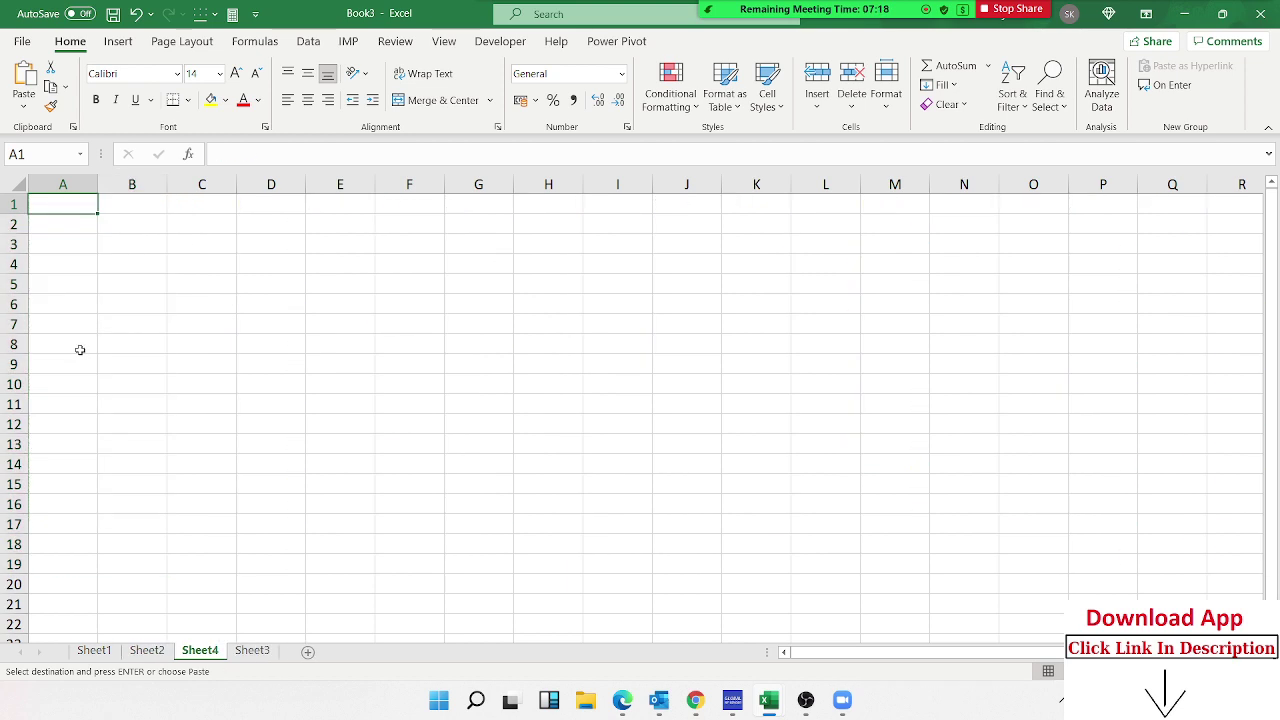
key(ctrl+v)
Append four more copies of data rows 2–19 below the list
click(47, 581)
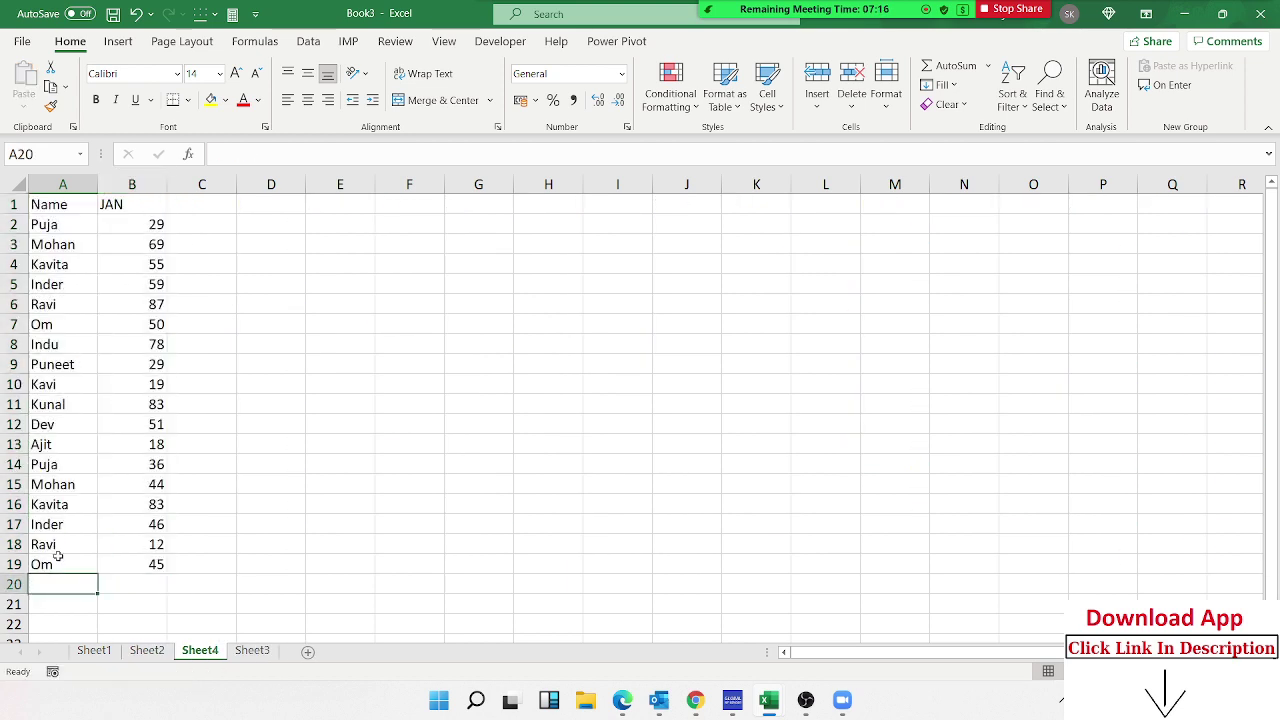
scroll(58, 556, down, 2)
click(58, 440)
key(shift+Up)
key(shift+Up)
key(shift+Up)
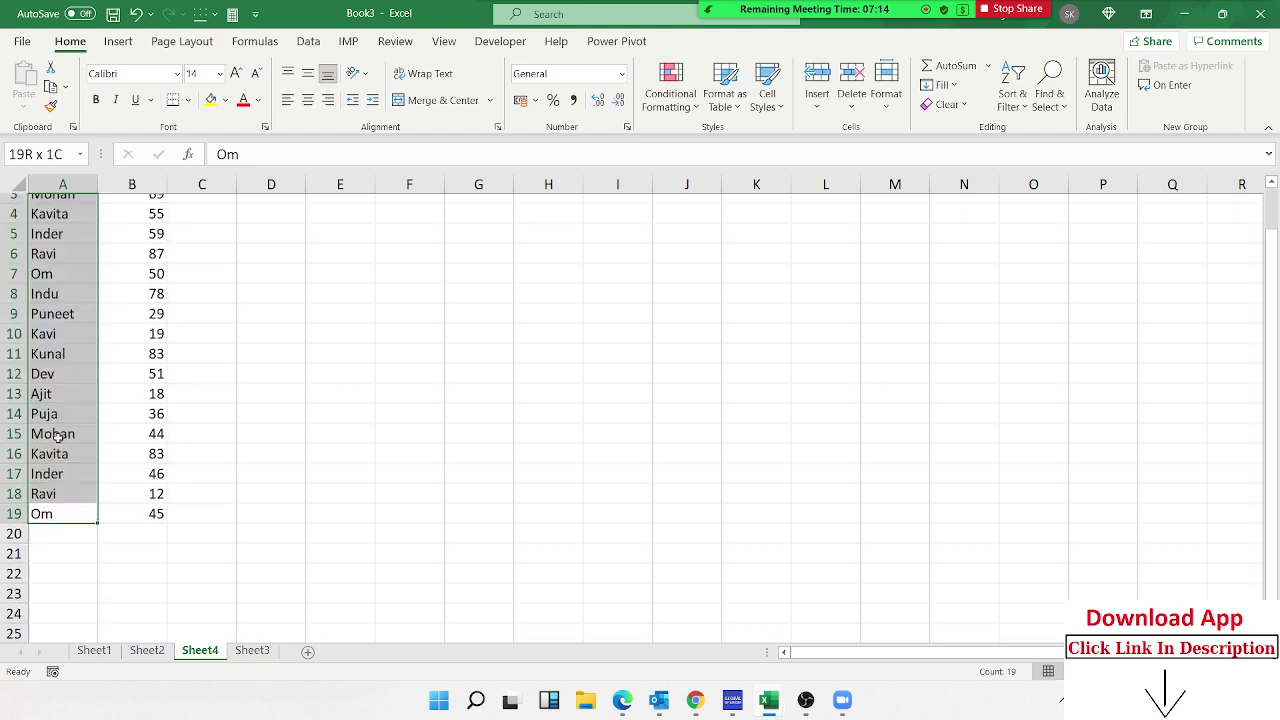
key(shift+Up)
key(shift+Up)
key(shift+Right)
key(ctrl+c)
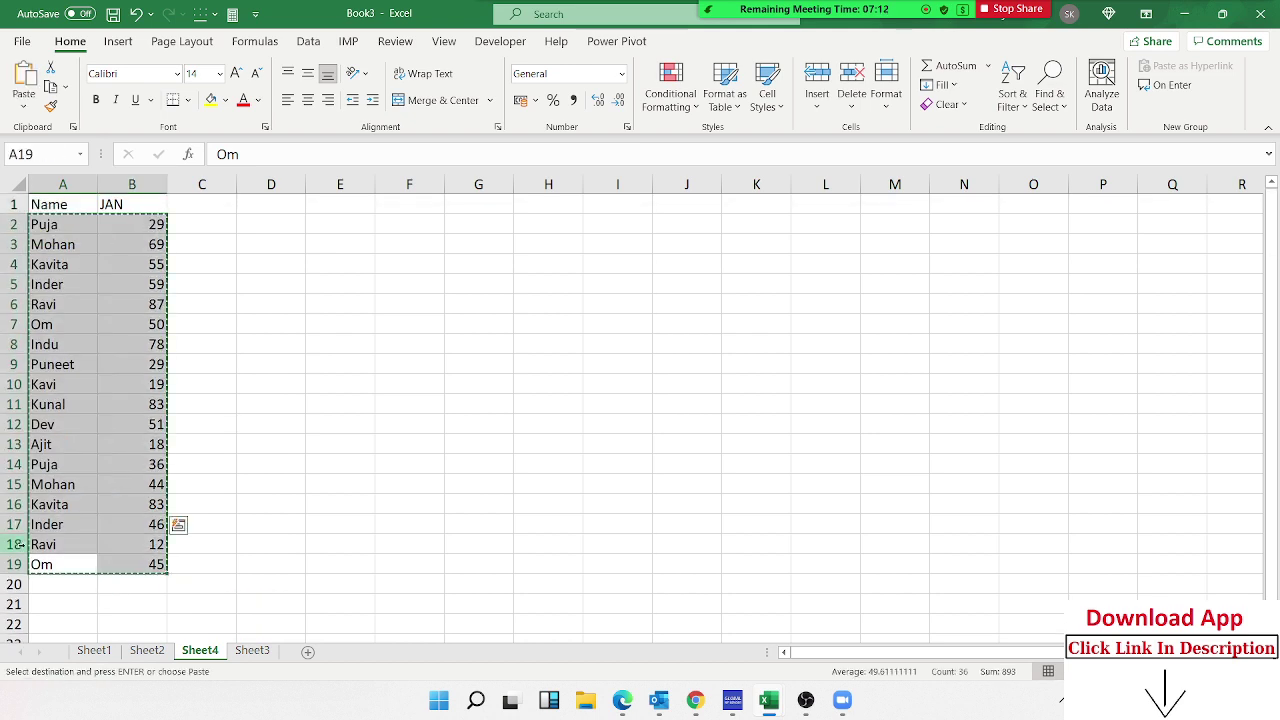
scroll(70, 480, down, 2)
click(67, 468)
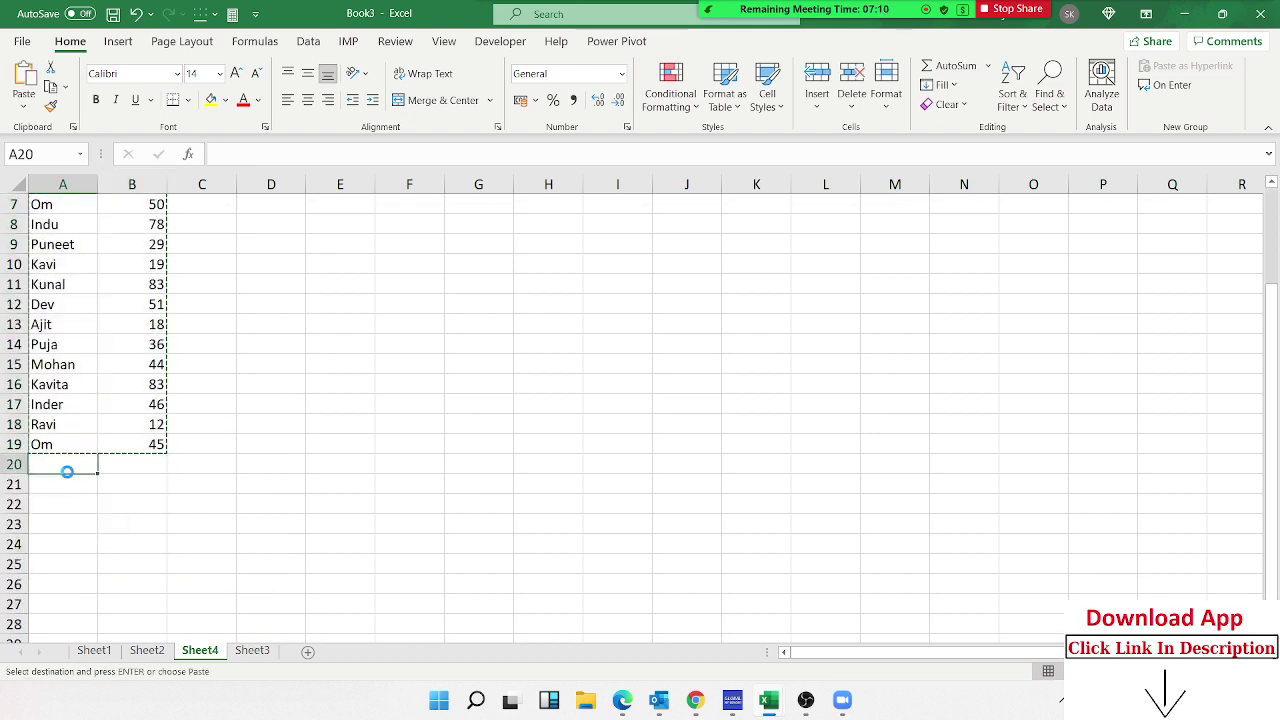
key(ctrl+v)
scroll(63, 500, down, 5)
click(60, 522)
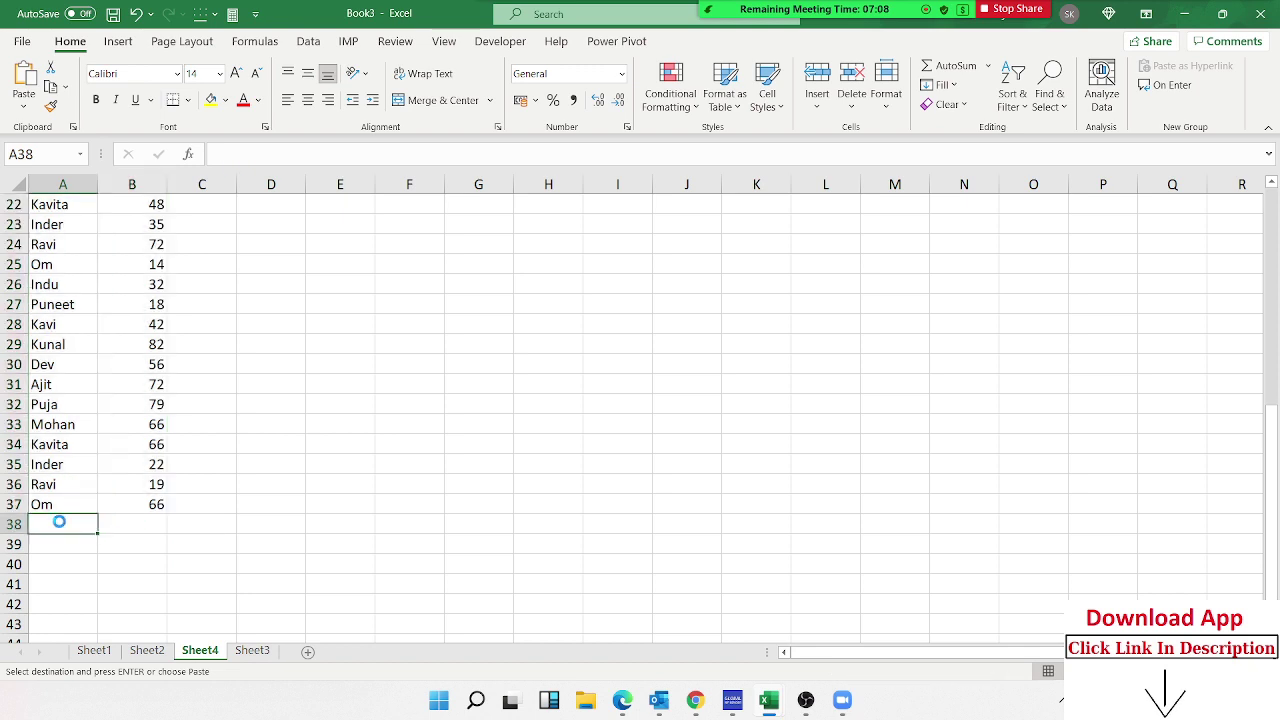
key(ctrl+v)
scroll(58, 560, down, 4)
scroll(55, 590, down, 3)
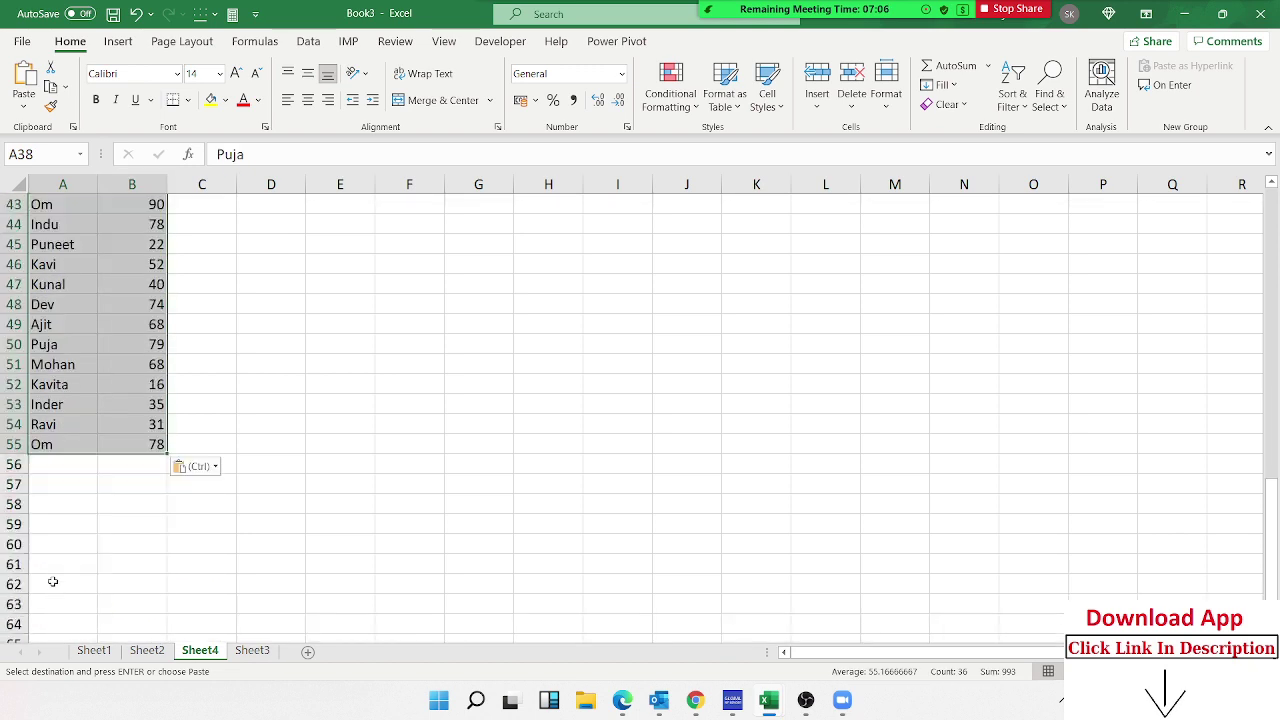
click(52, 468)
key(ctrl+v)
Paste the JAN column B2:B73 back over itself as plain values
click(157, 387)
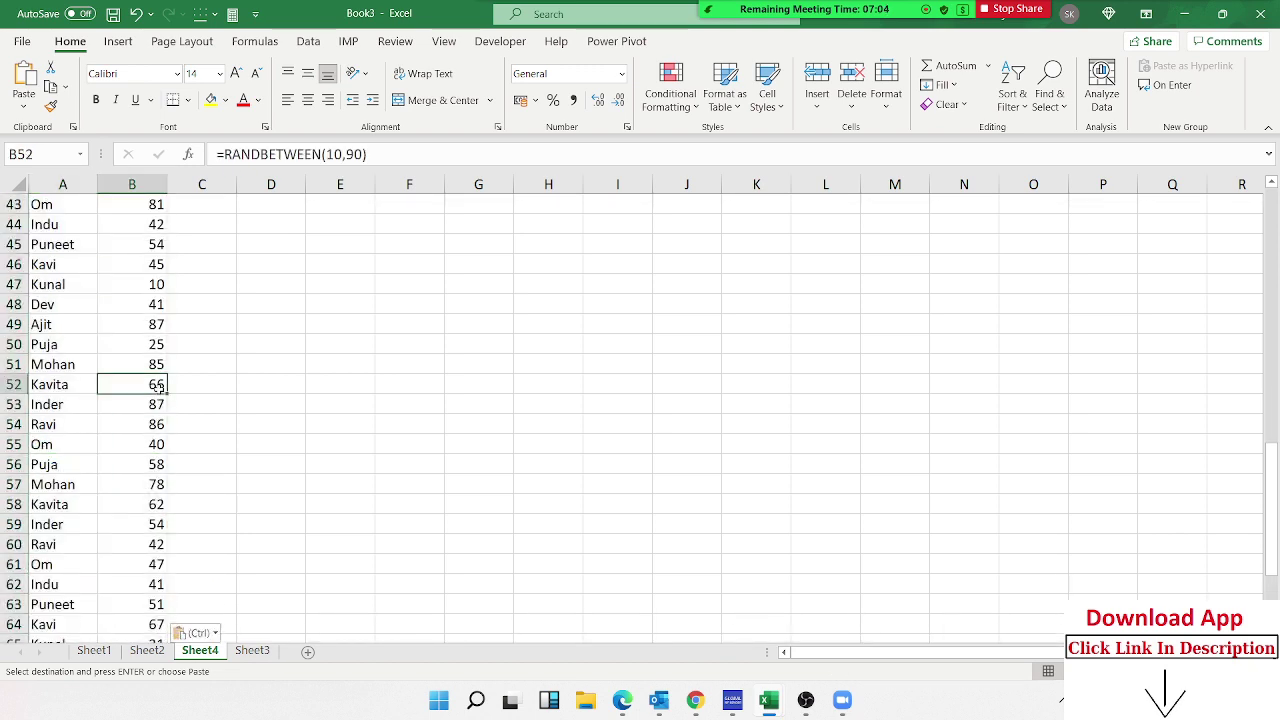
key(ctrl+Up)
key(Down)
key(ctrl+shift+Down)
key(ctrl+c)
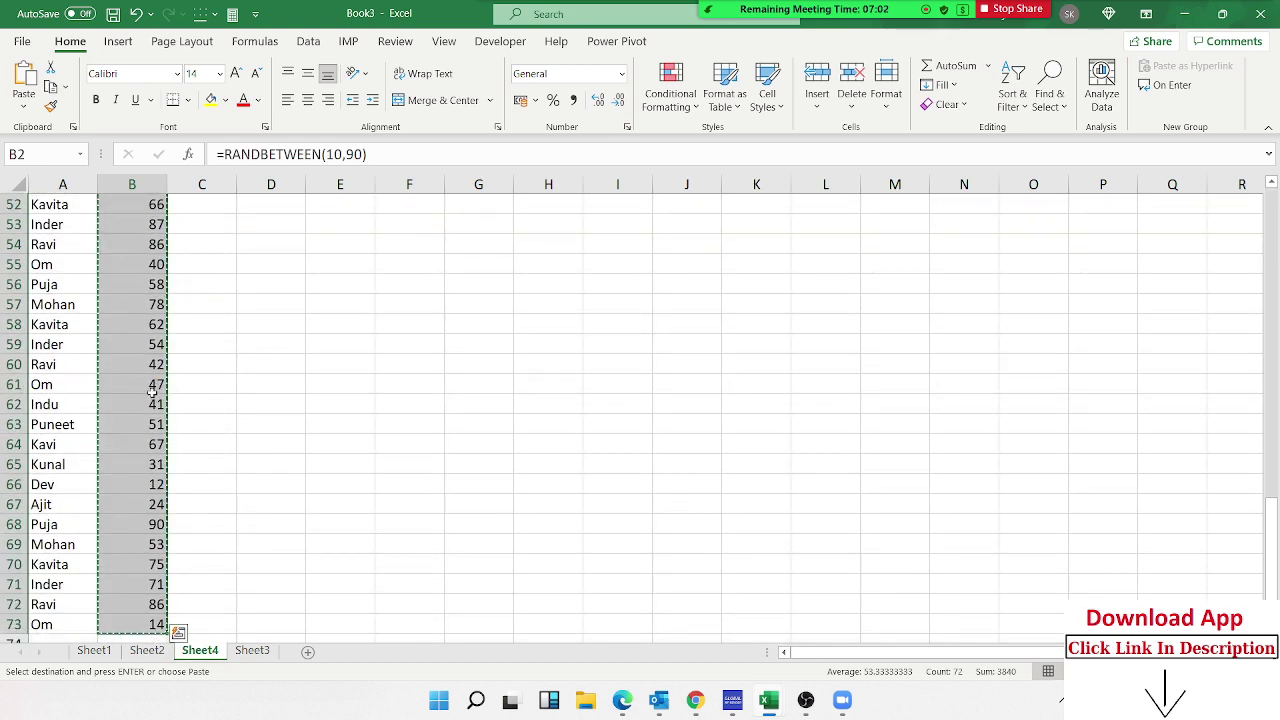
click(23, 100)
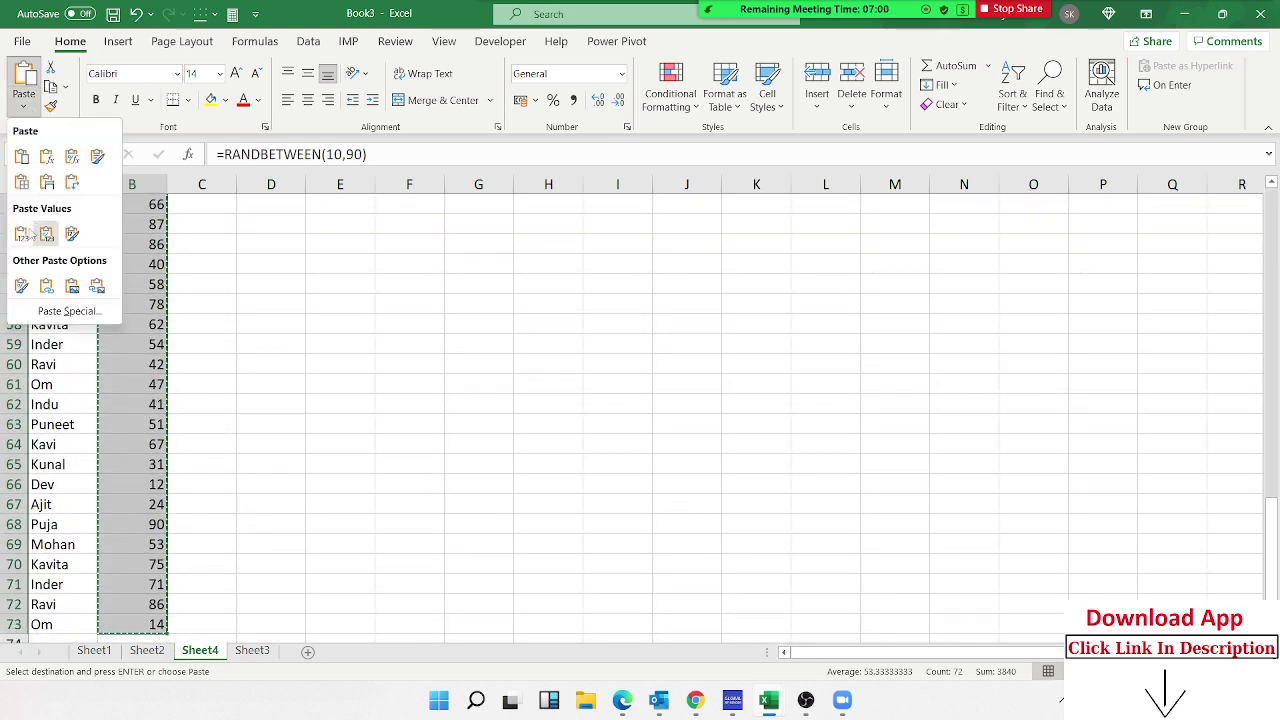
click(21, 233)
Clear the copy marquee and check the extent of the JAN list in column B
key(Escape)
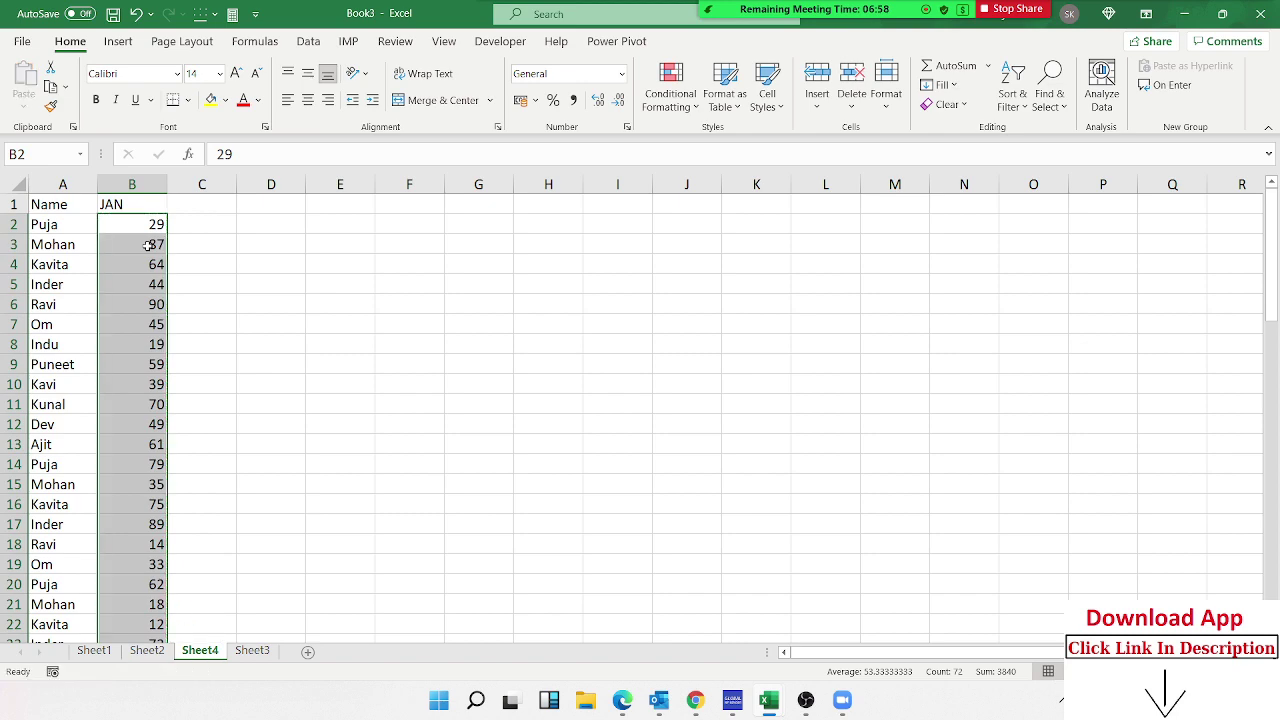
click(148, 245)
key(ctrl+Down)
key(ctrl+Up)
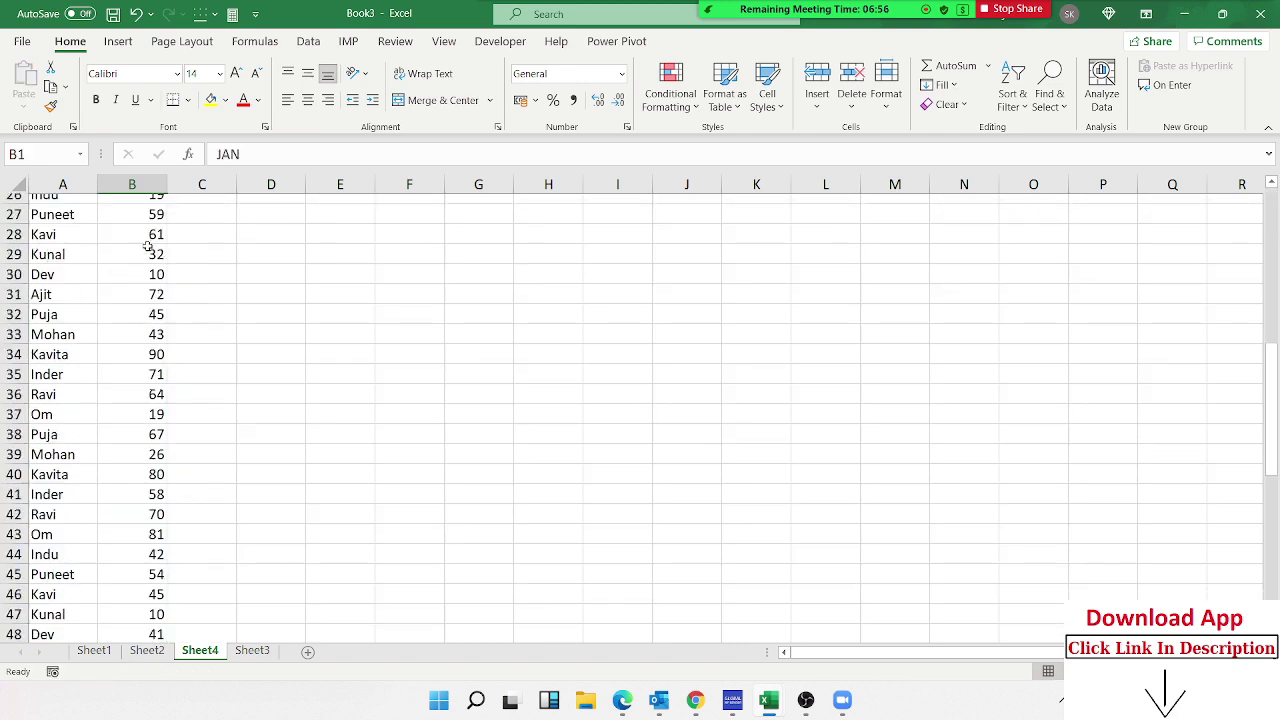
key(Down)
key(Down)
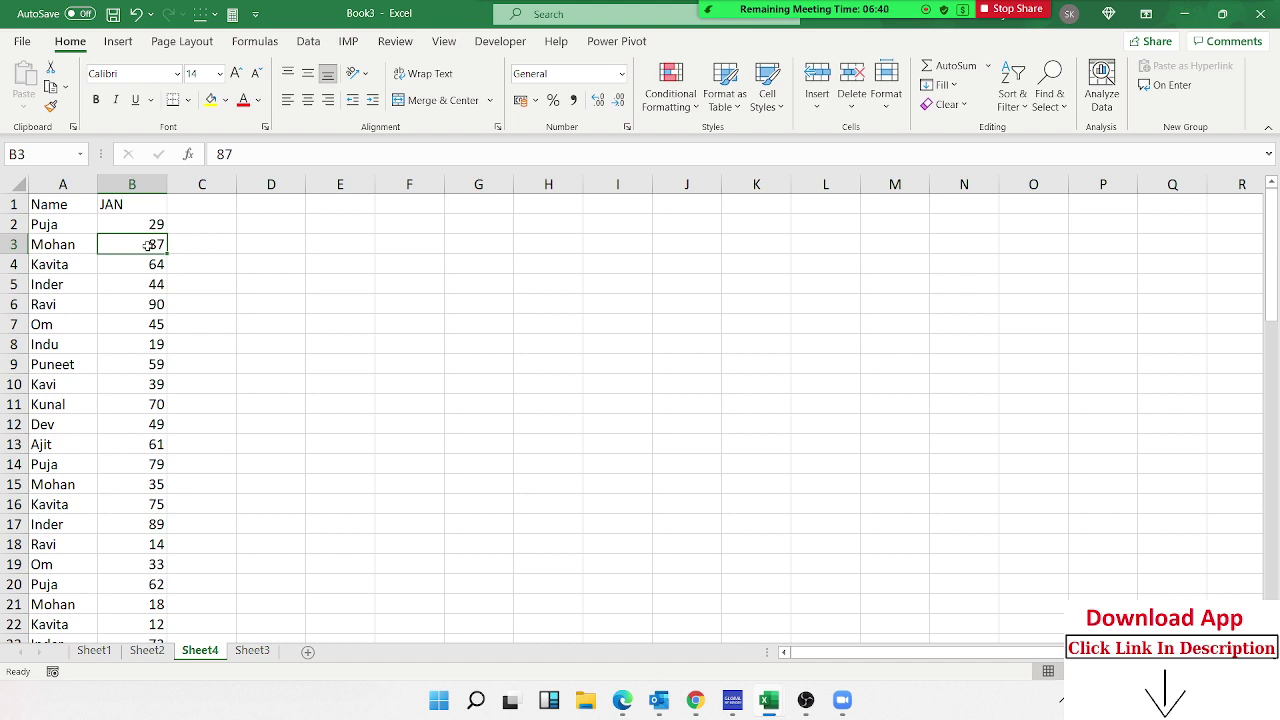
key(Down)
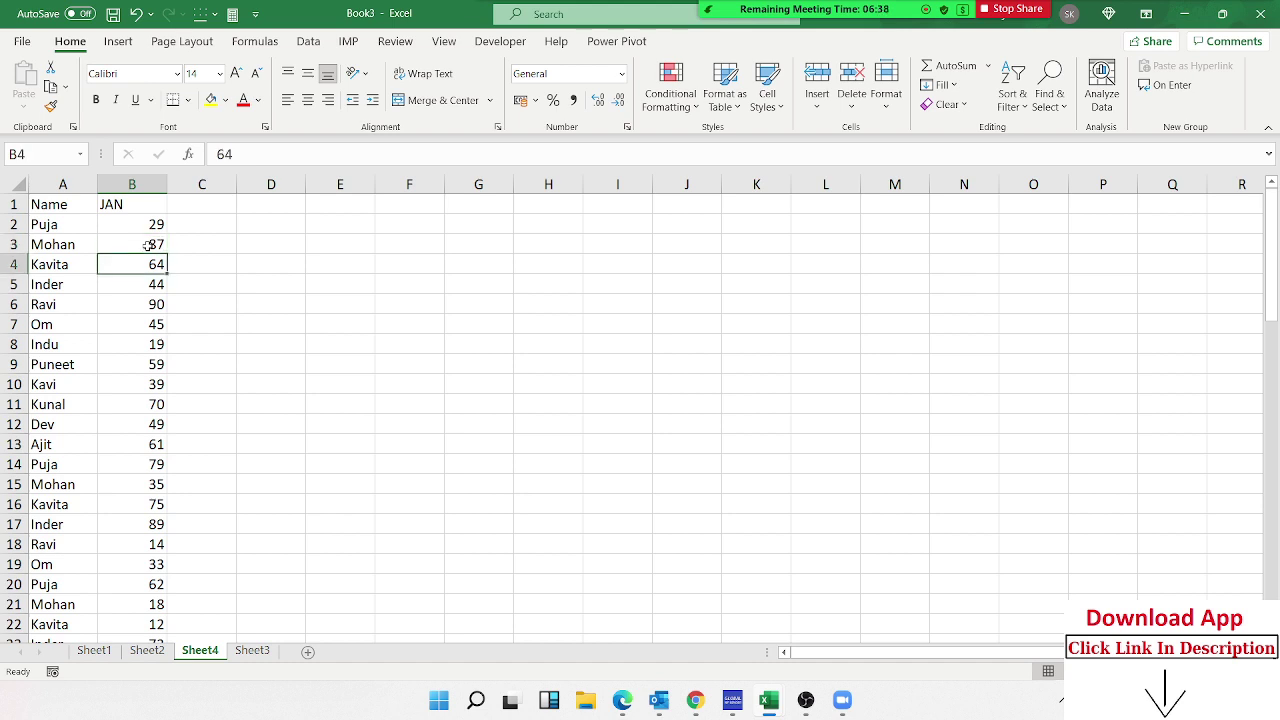
key(Down)
key(Down)
key(Down)
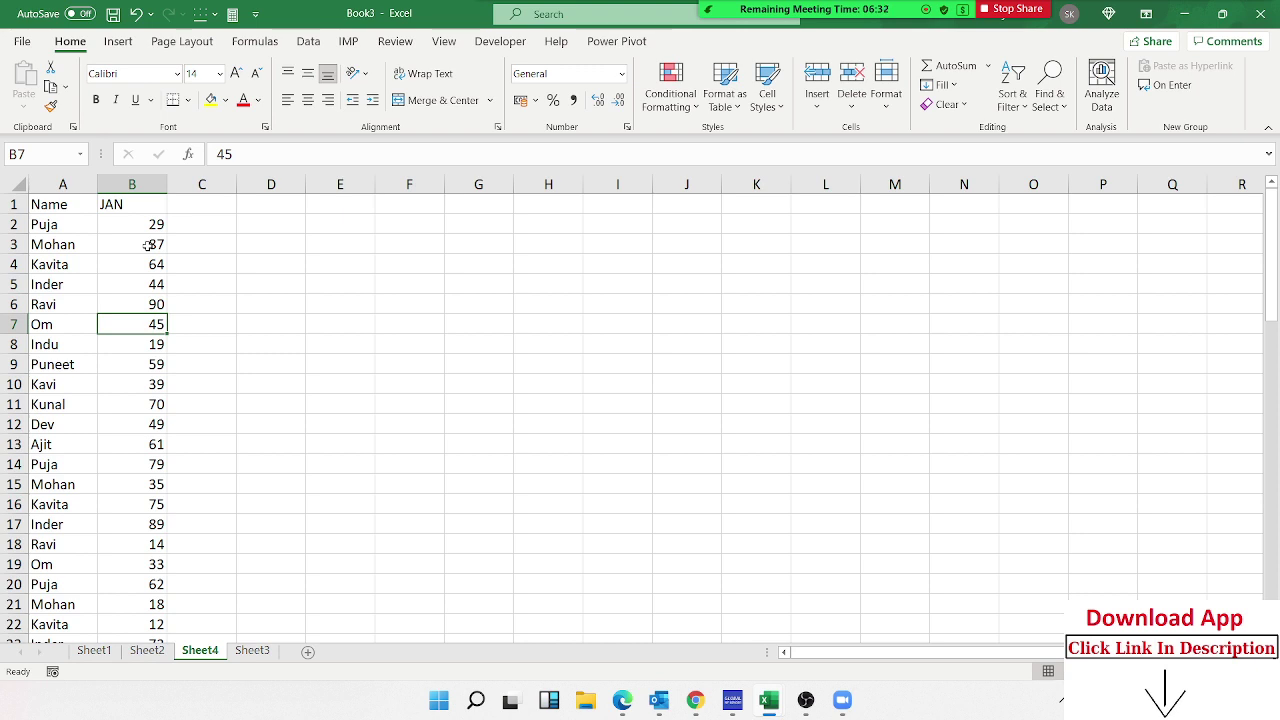
key(Up)
key(Up)
key(Up)
key(Up)
key(Up)
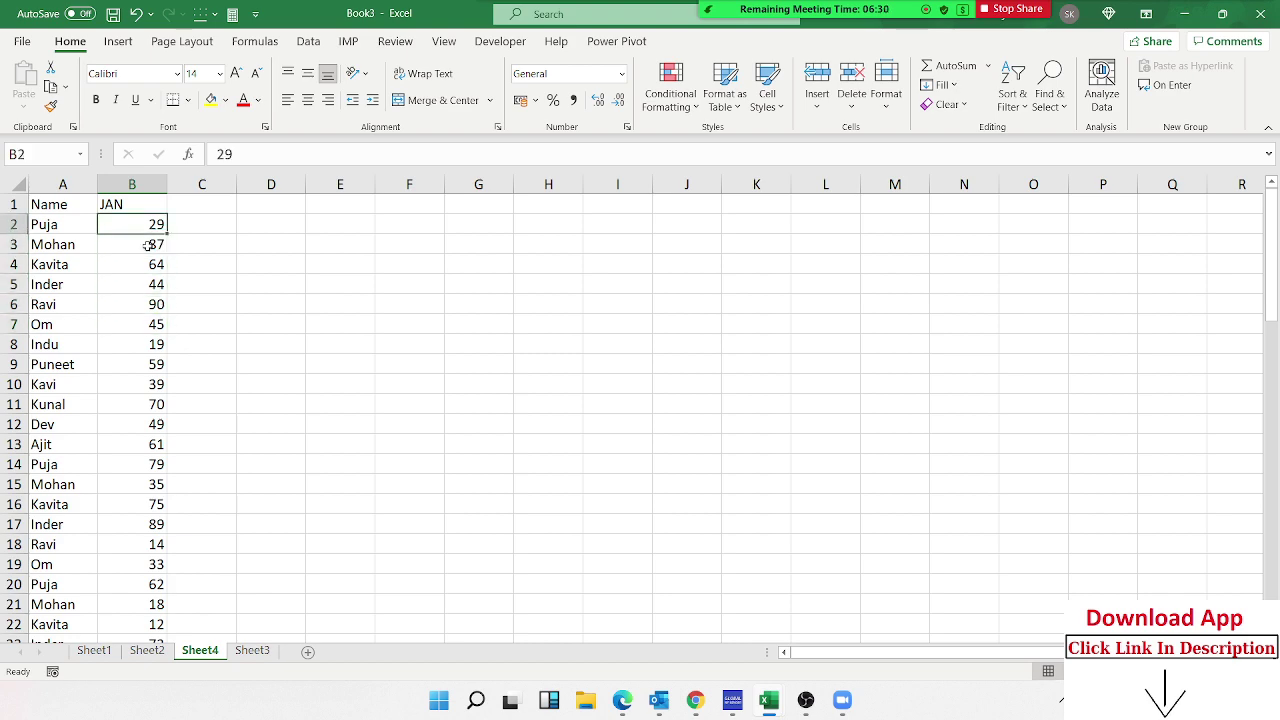
key(ctrl+shift+Down)
key(ctrl+Up)
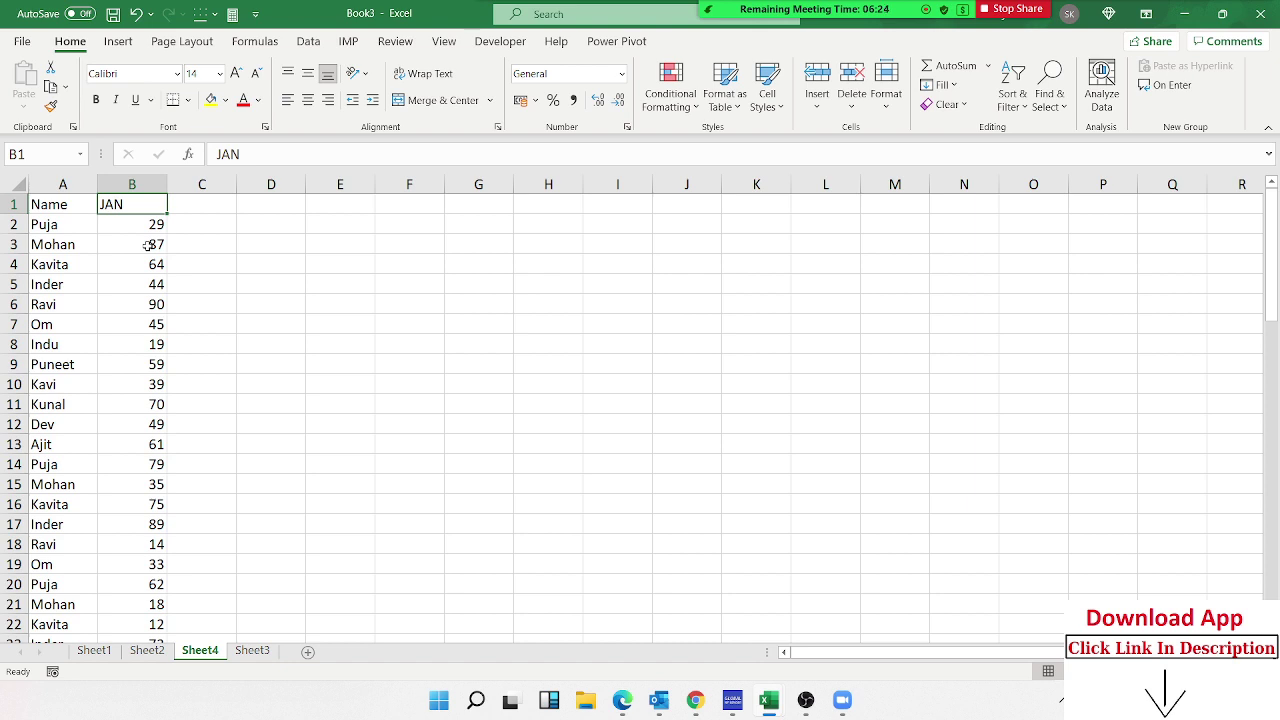
key(Down)
key(Down)
key(Down)
key(Down)
key(Down)
key(Down)
key(Down)
key(Left)
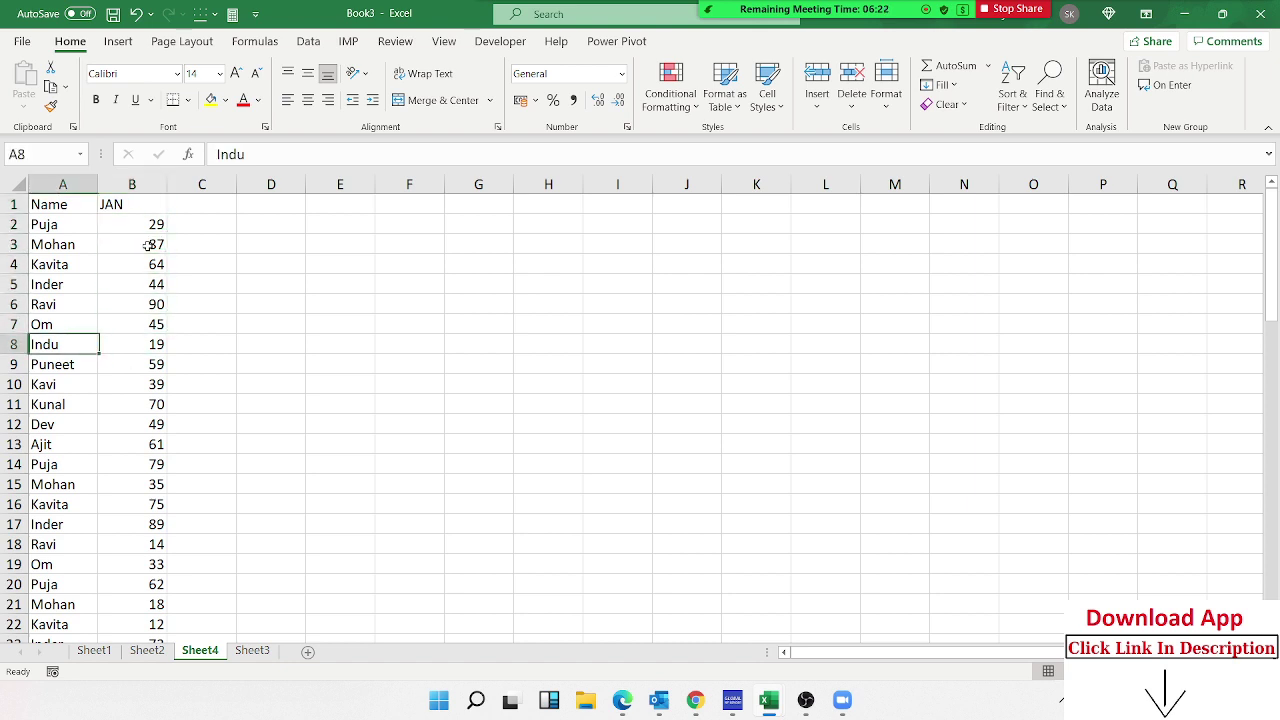
key(Right)
key(Right)
Enter 15 in C8, 71 in C13 and 85 in C25
text(15)
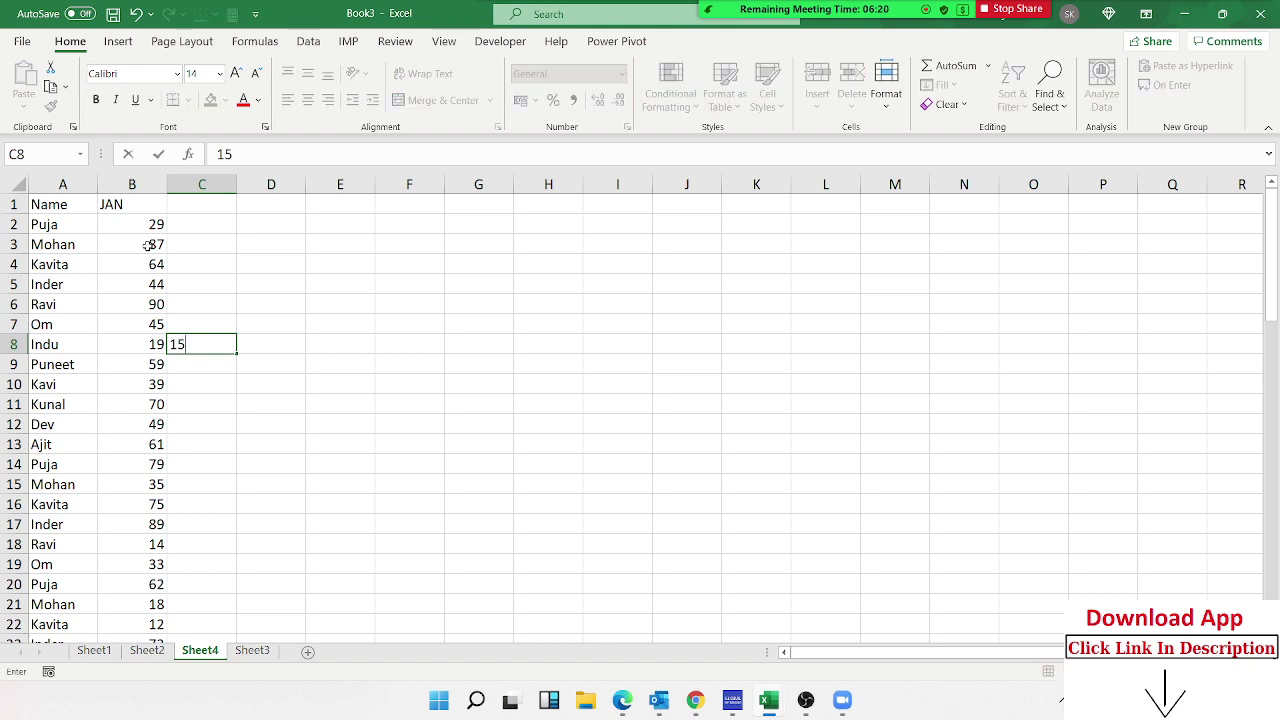
key(Return)
key(Down)
key(Down)
key(Down)
key(Down)
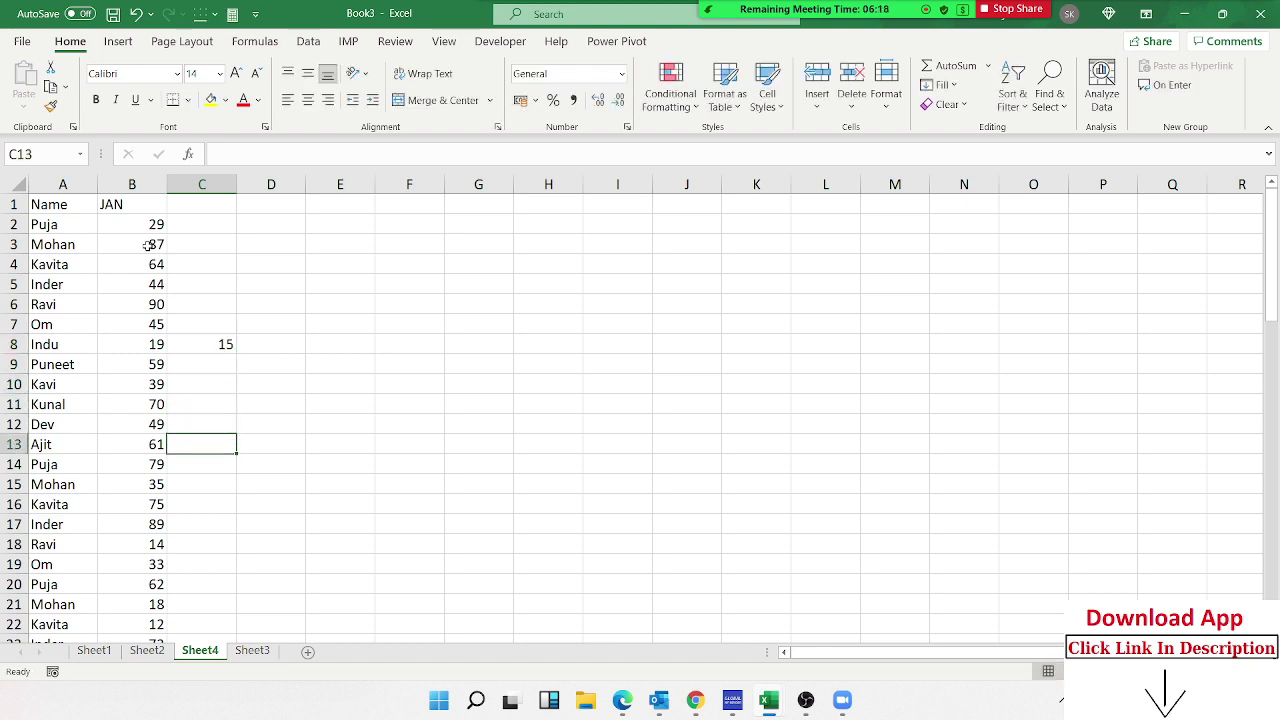
text(71)
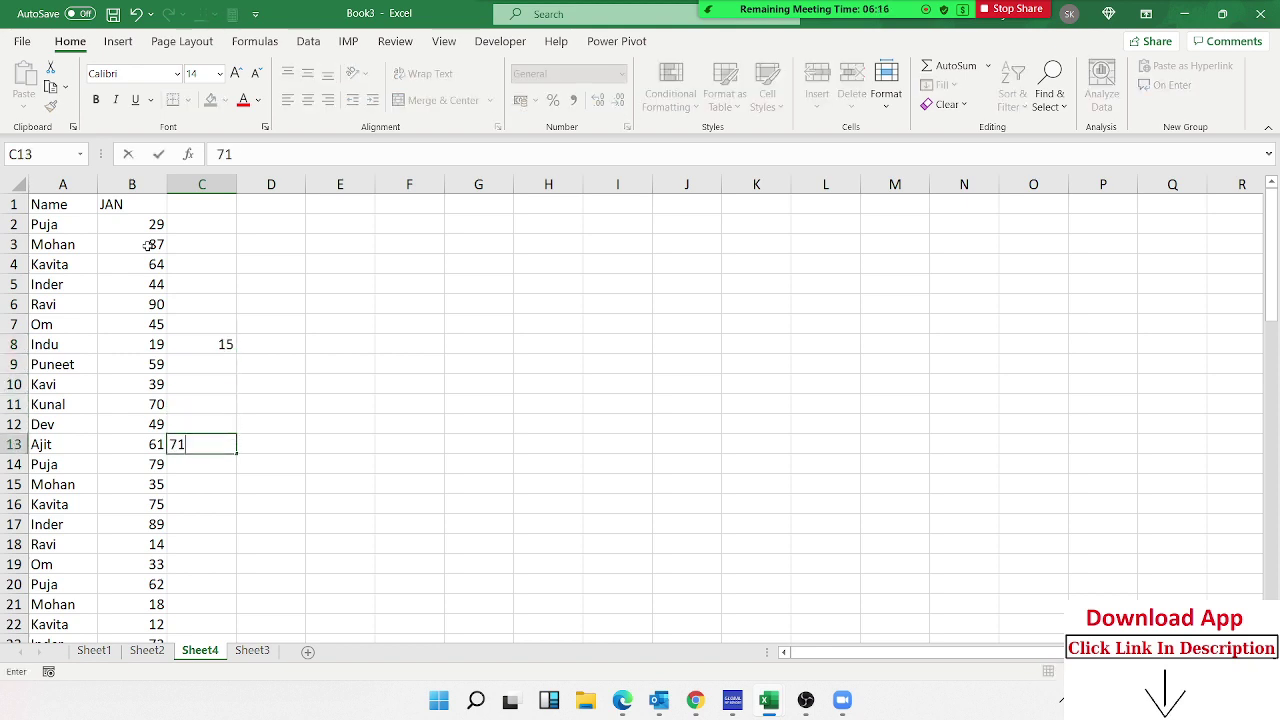
key(Return)
key(Down)
key(Down)
key(Down)
key(Down)
key(Down)
key(Down)
key(Down)
key(Down)
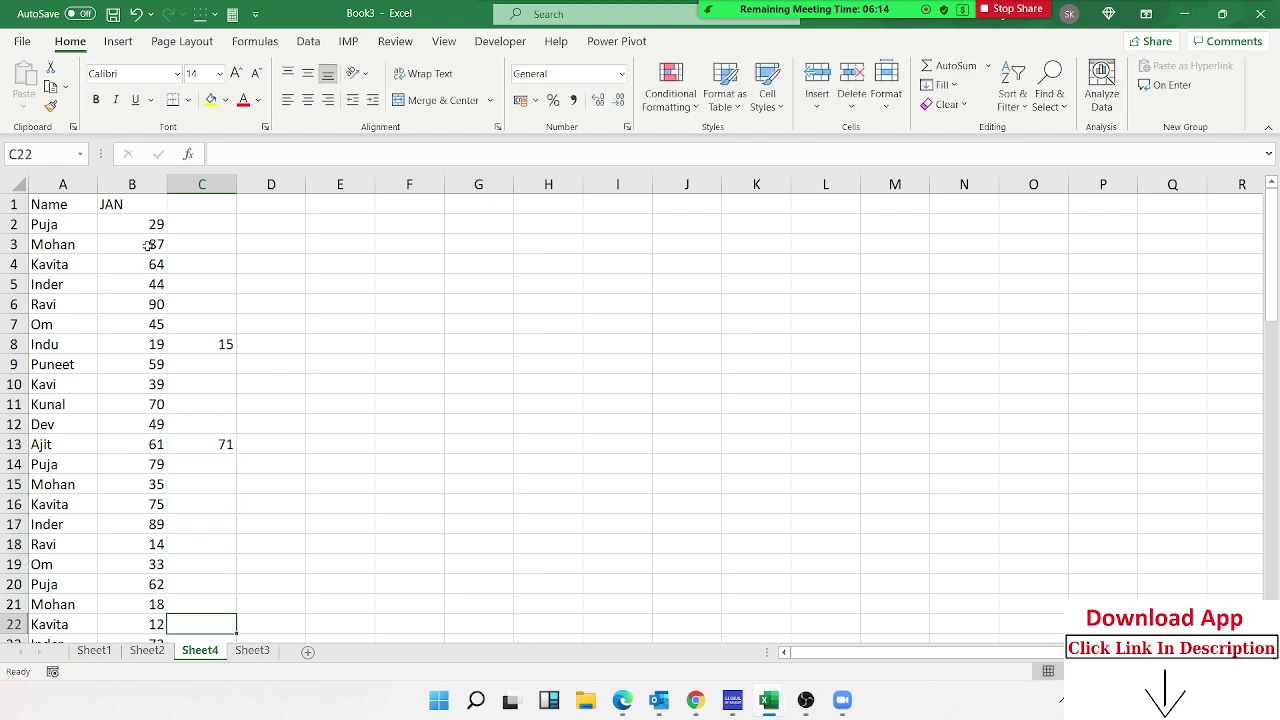
key(Down)
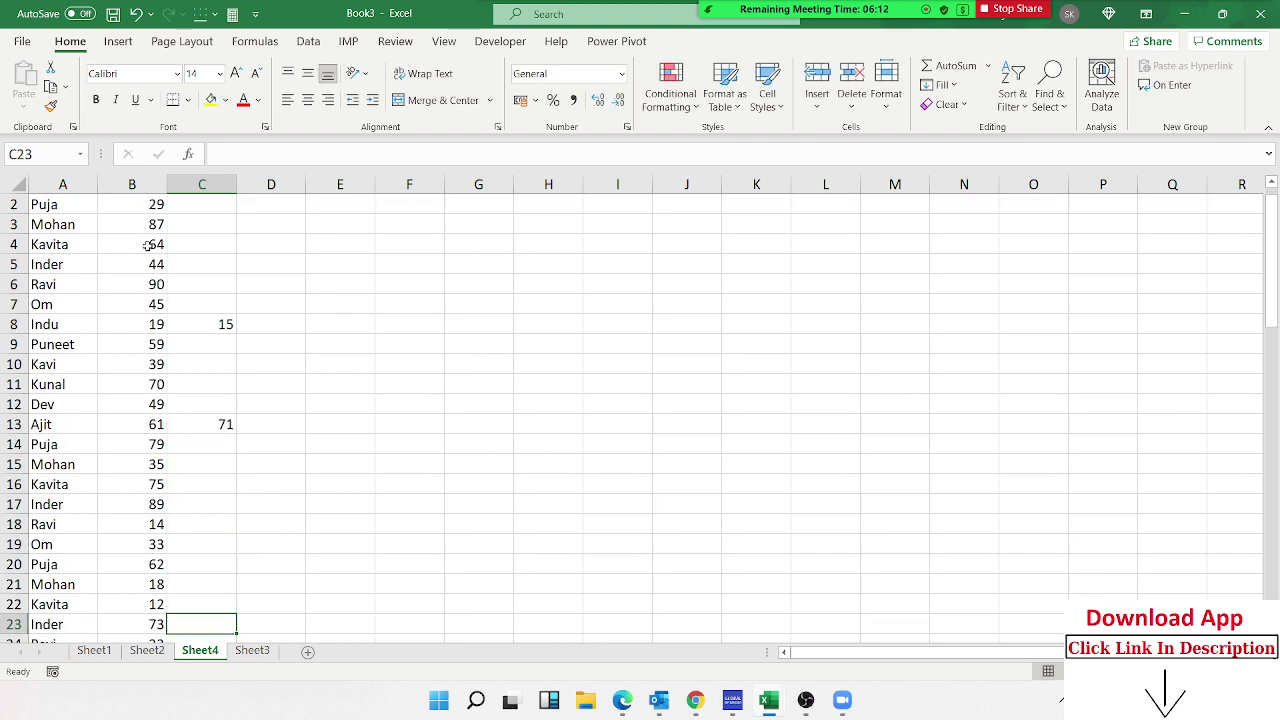
key(Down)
key(Down)
key(Down)
key(Down)
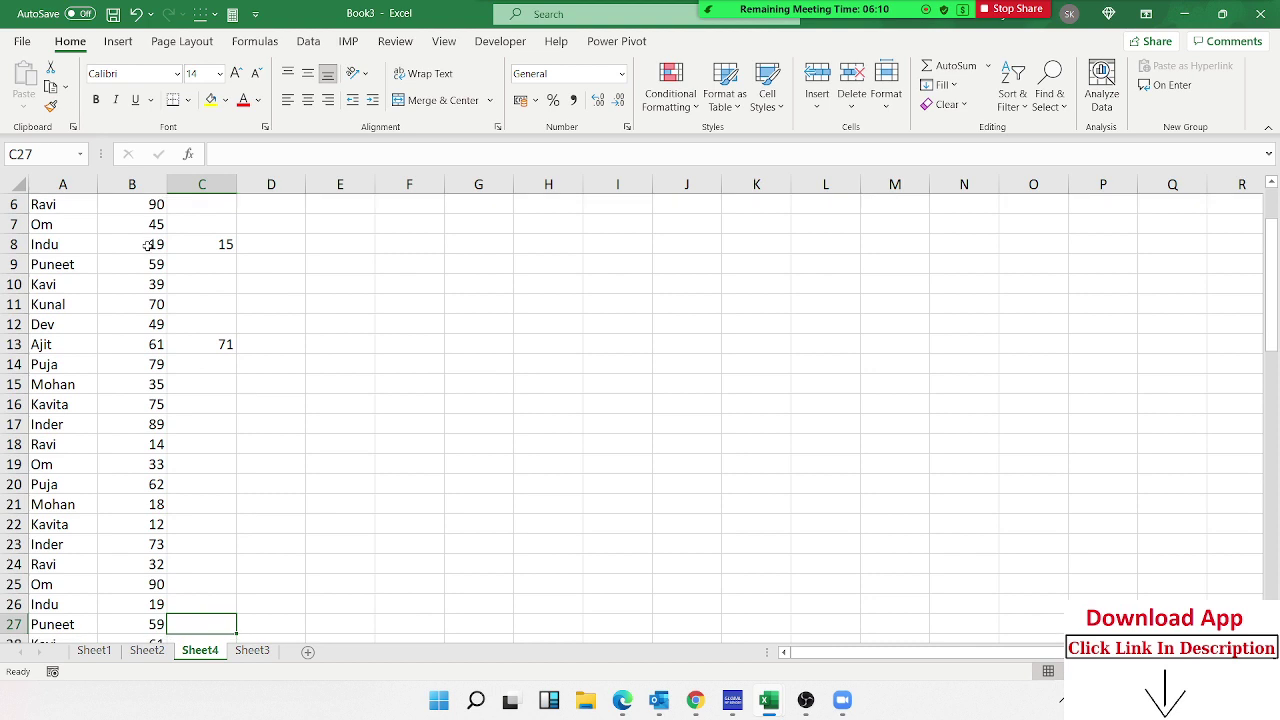
key(Up)
key(Up)
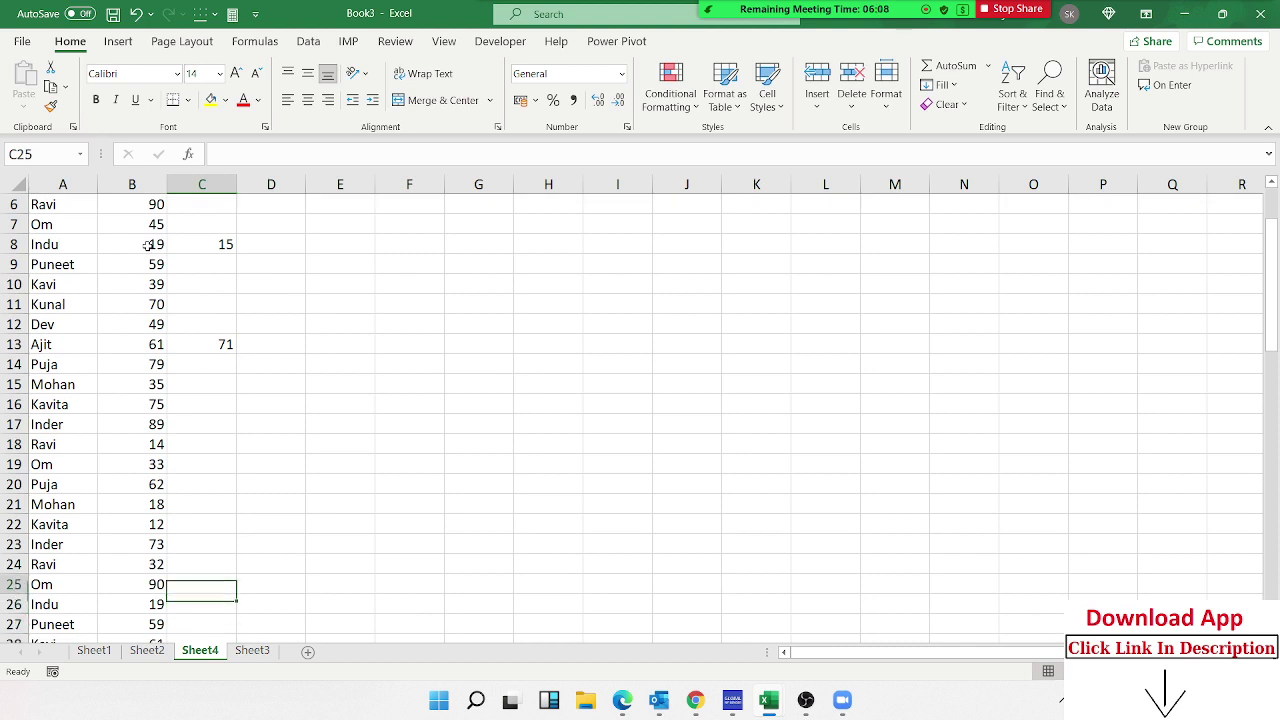
key(Up)
key(Down)
text(85)
key(Return)
Enter 71 in C32, 65 in C37, 74 in C43 and 65 in C49
key(Down)
key(Down)
key(Down)
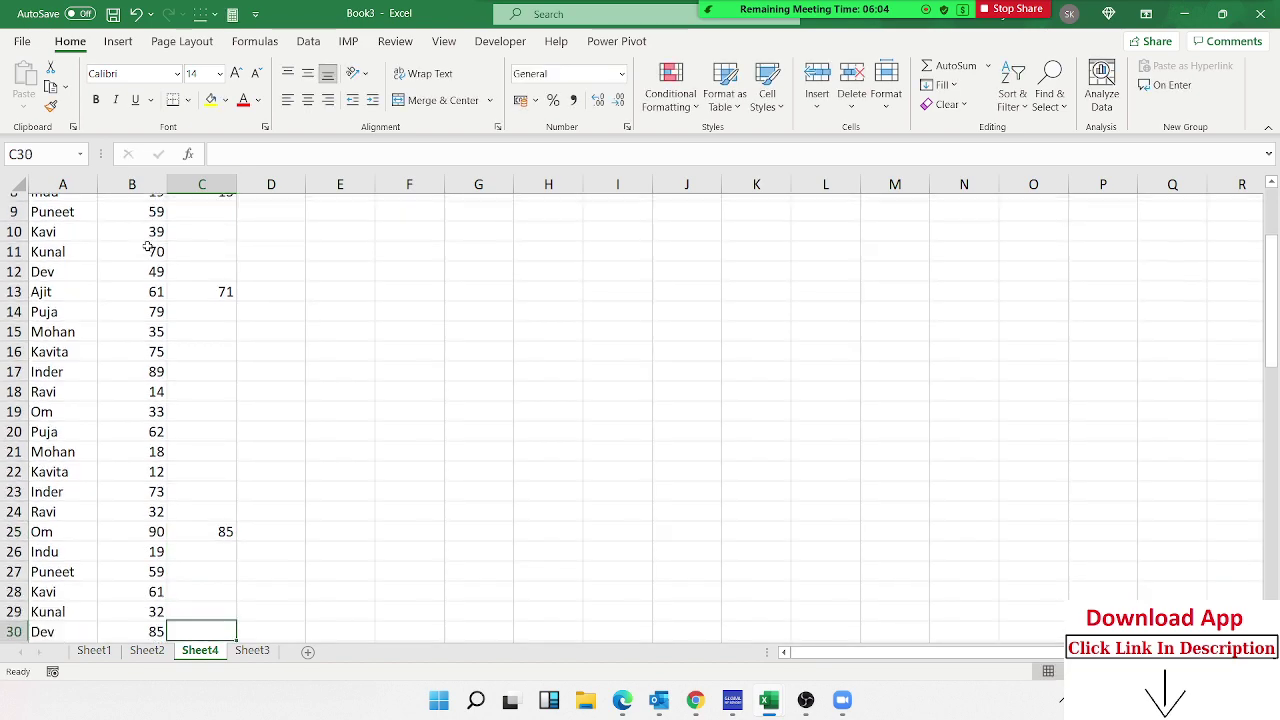
key(Down)
key(Down)
text(71)
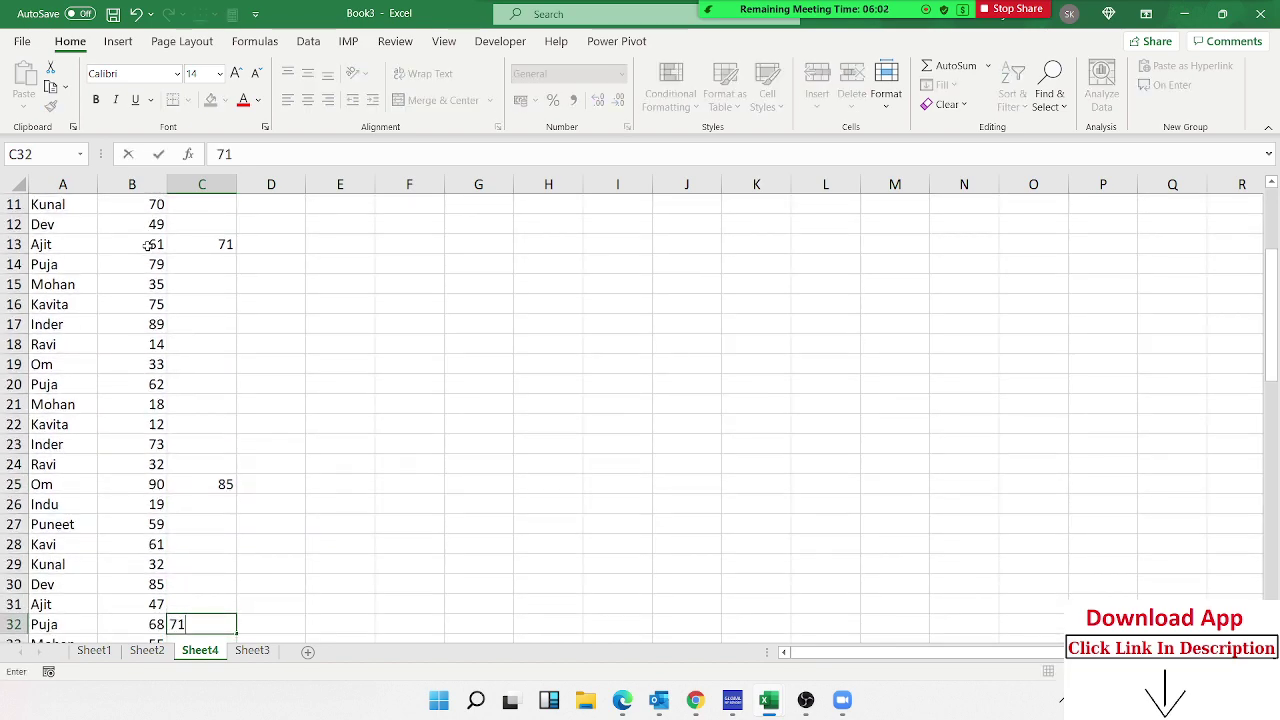
key(Return)
key(Down)
key(Down)
key(Down)
key(Down)
text(65)
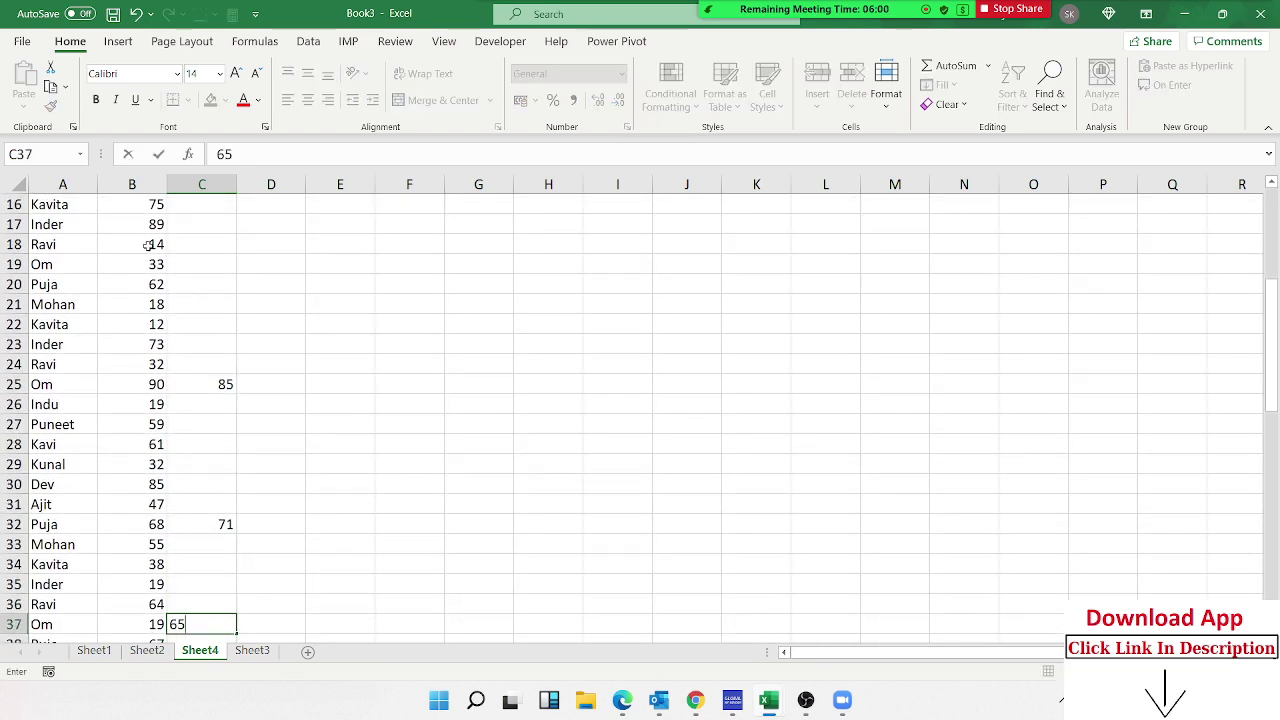
key(Return)
key(Down)
key(Down)
key(Down)
key(Down)
key(Down)
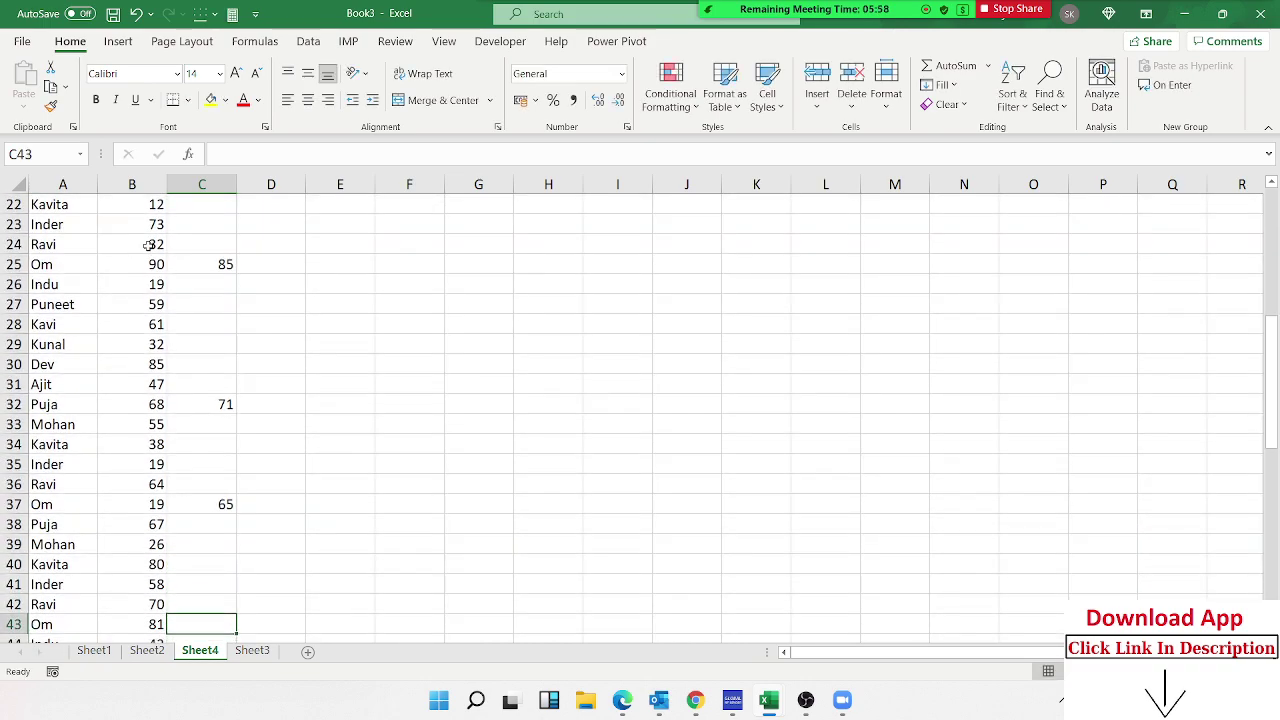
text(74)
key(Return)
key(Down)
key(Down)
key(Down)
key(Down)
key(Down)
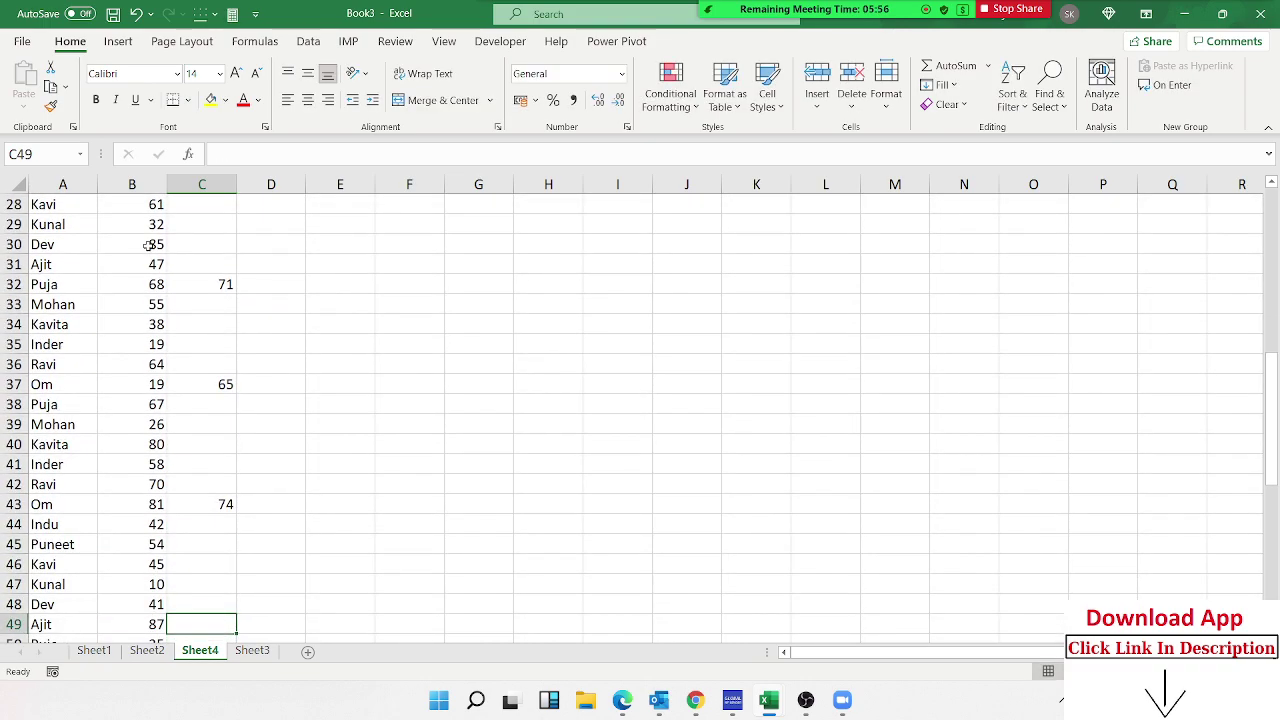
text(65)
key(Return)
Enter 87 in C57 and 85 in C63, then return to C1
key(Down)
key(Down)
key(Down)
key(Down)
key(Down)
key(Down)
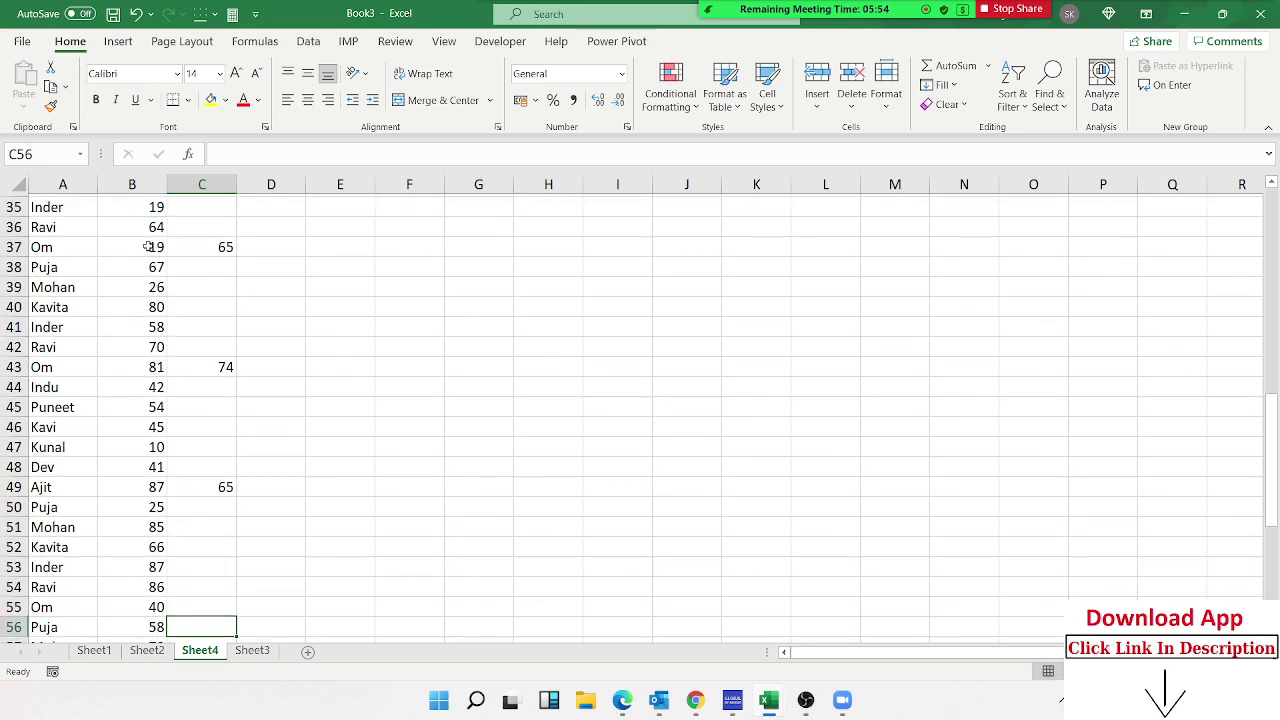
key(Down)
text(8)
key(Return)
key(Down)
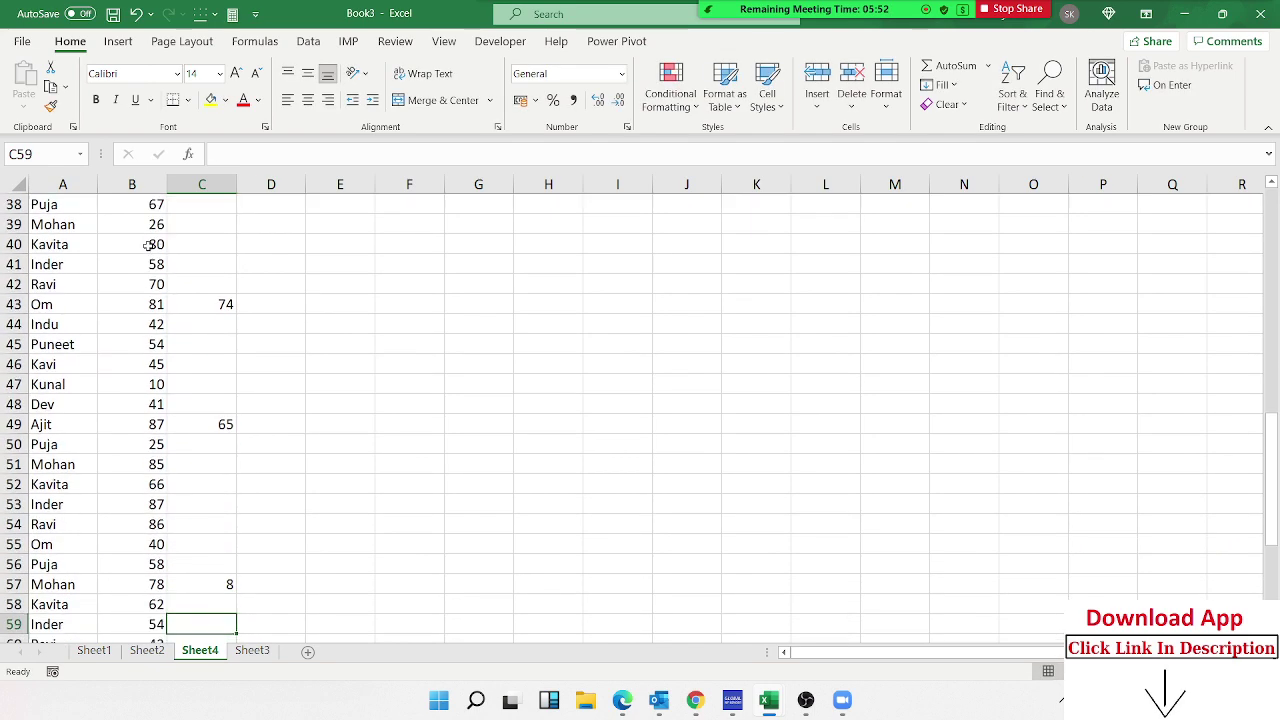
key(Up)
key(Up)
text(7)
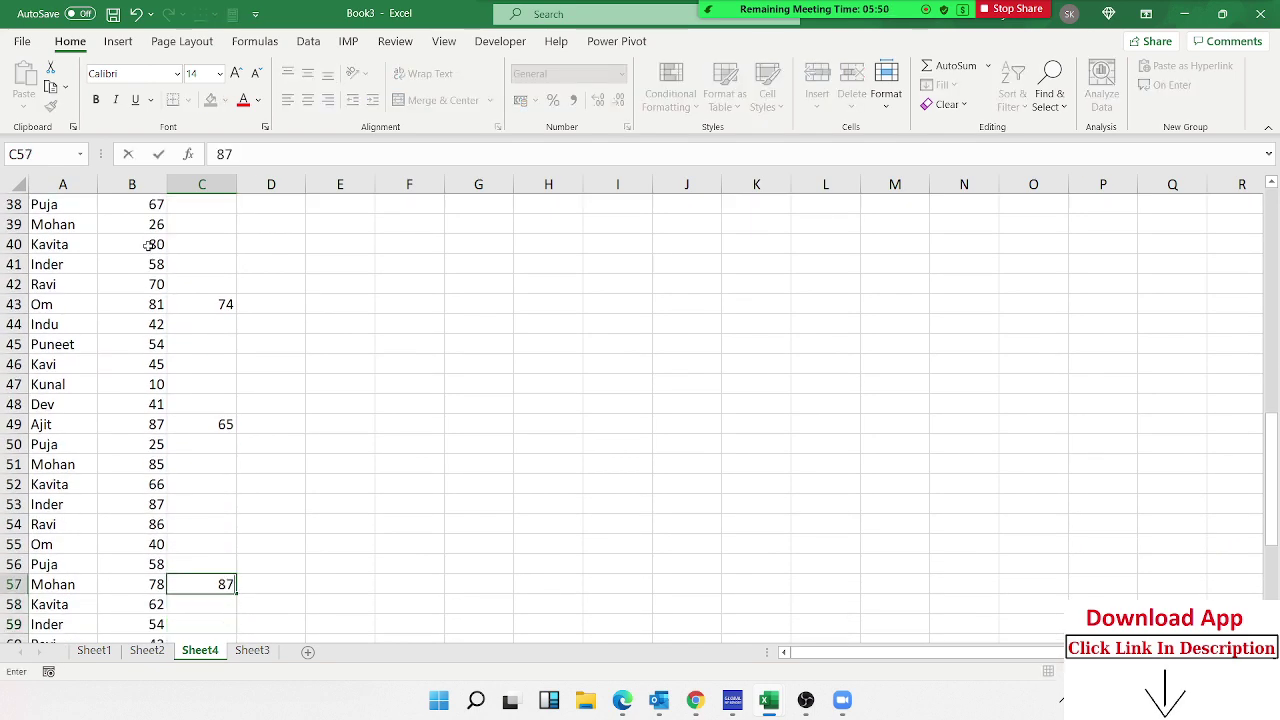
key(Return)
key(Down)
key(Down)
key(Down)
key(Down)
key(Down)
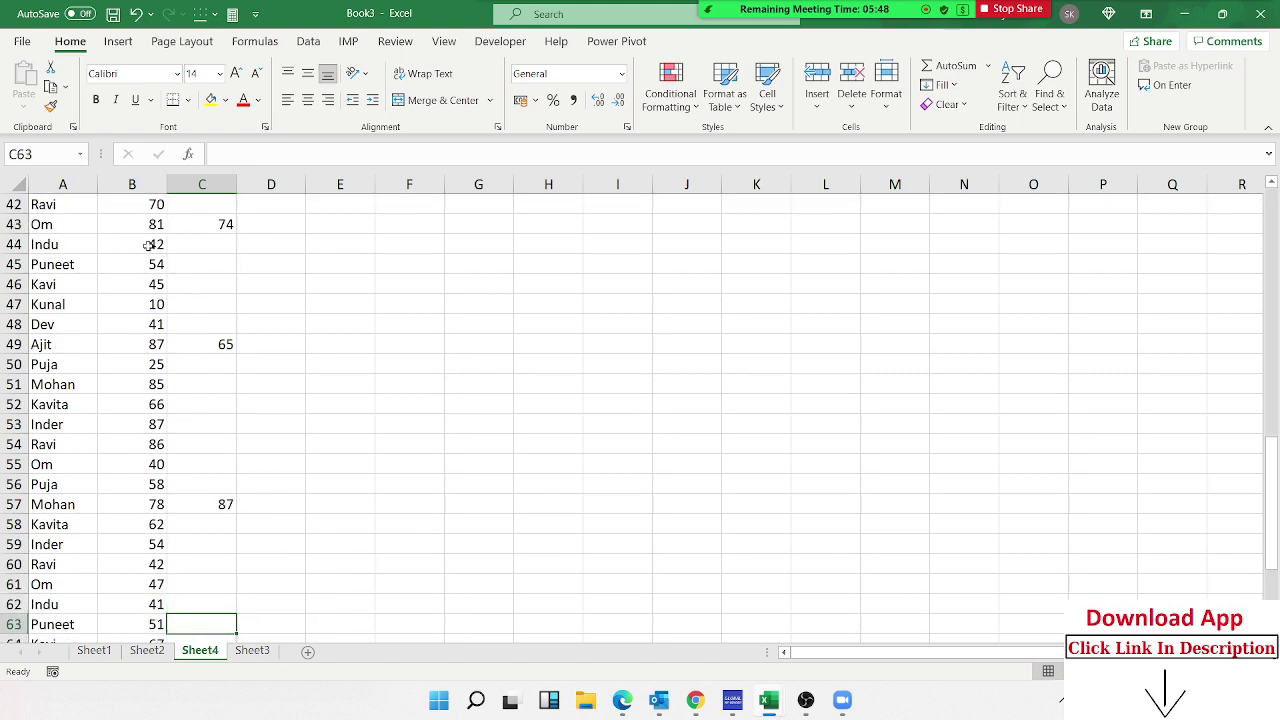
text(85)
key(Return)
key(Right)
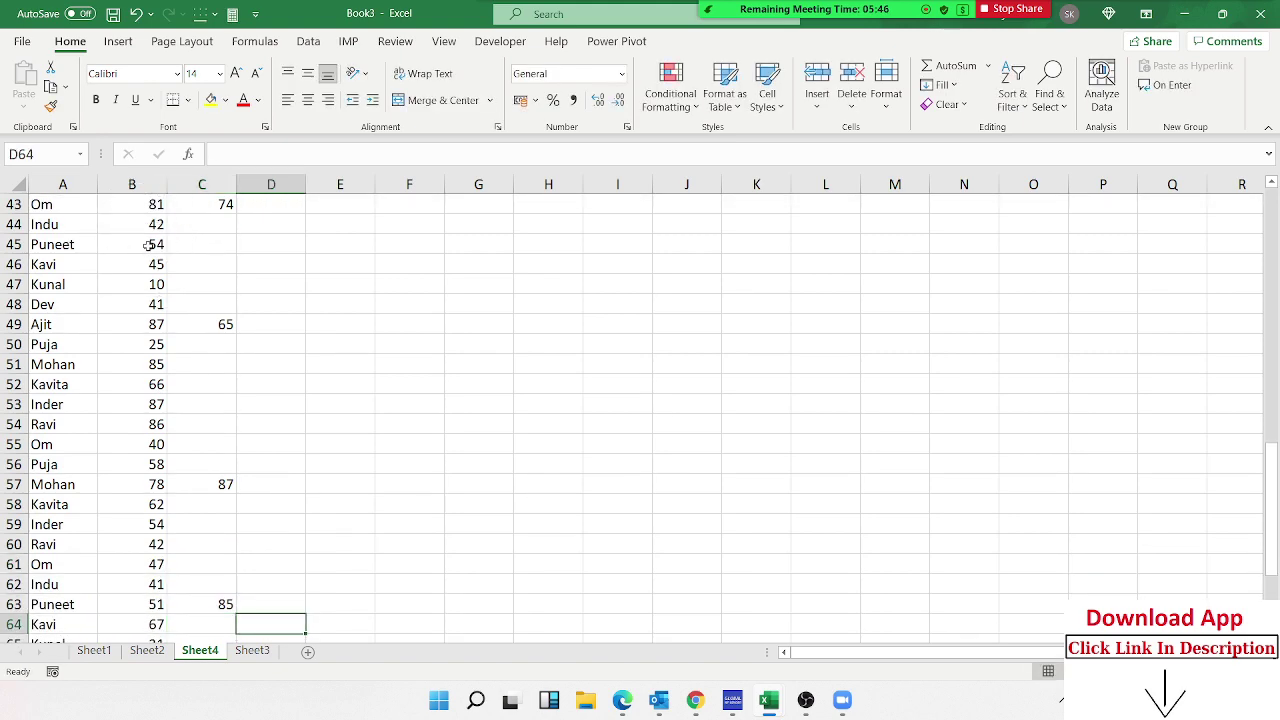
key(ctrl+Up)
key(Left)
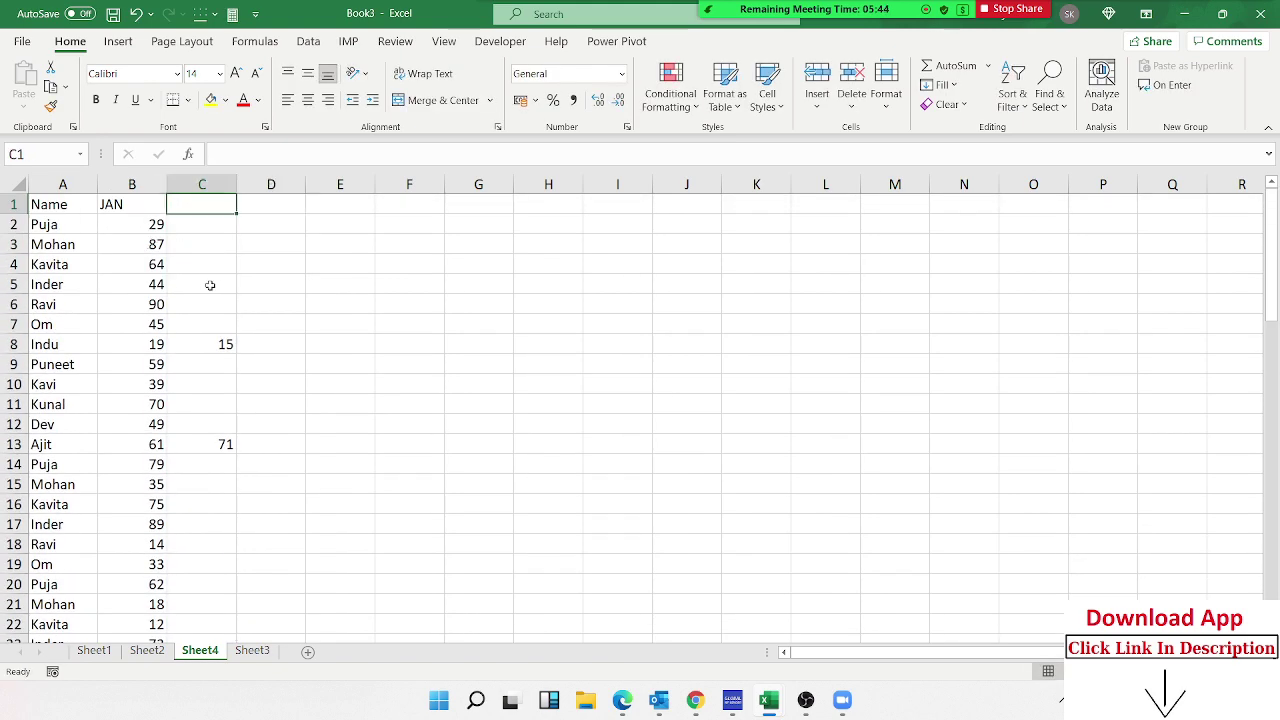
key(Down)
key(shift+Left)
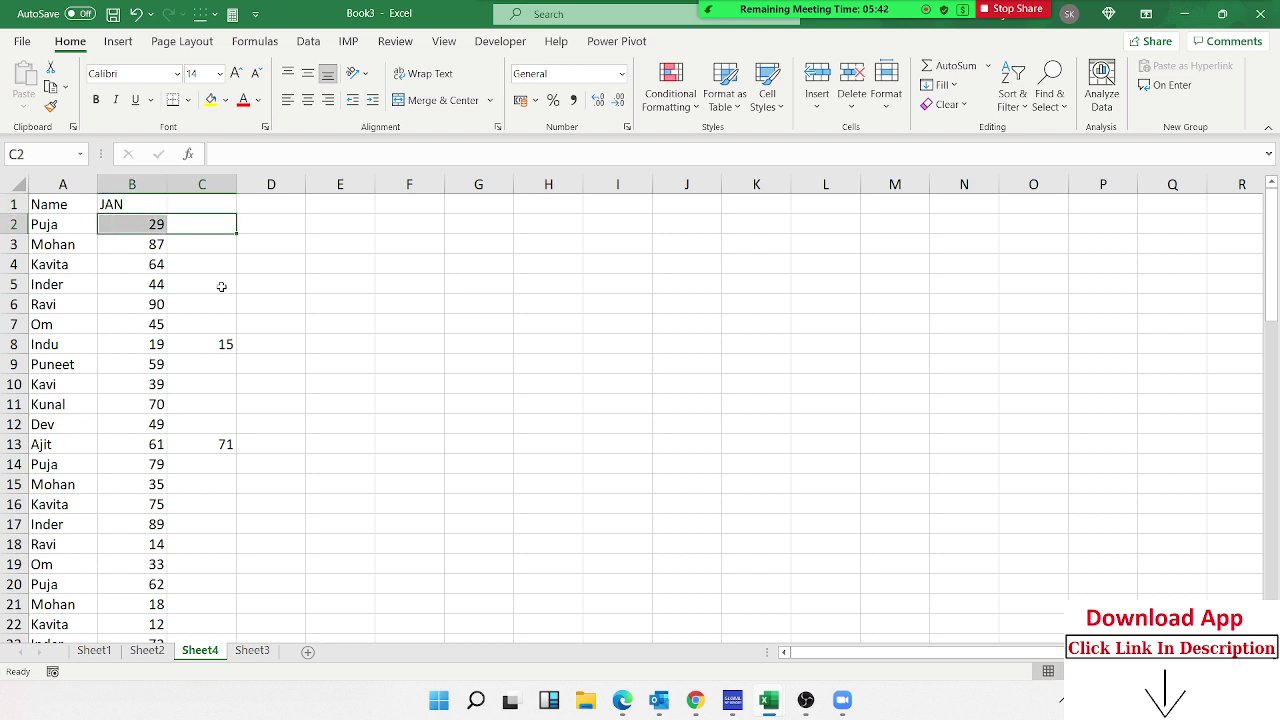
key(Left)
key(Down)
key(Down)
key(Down)
key(Down)
key(Down)
key(Down)
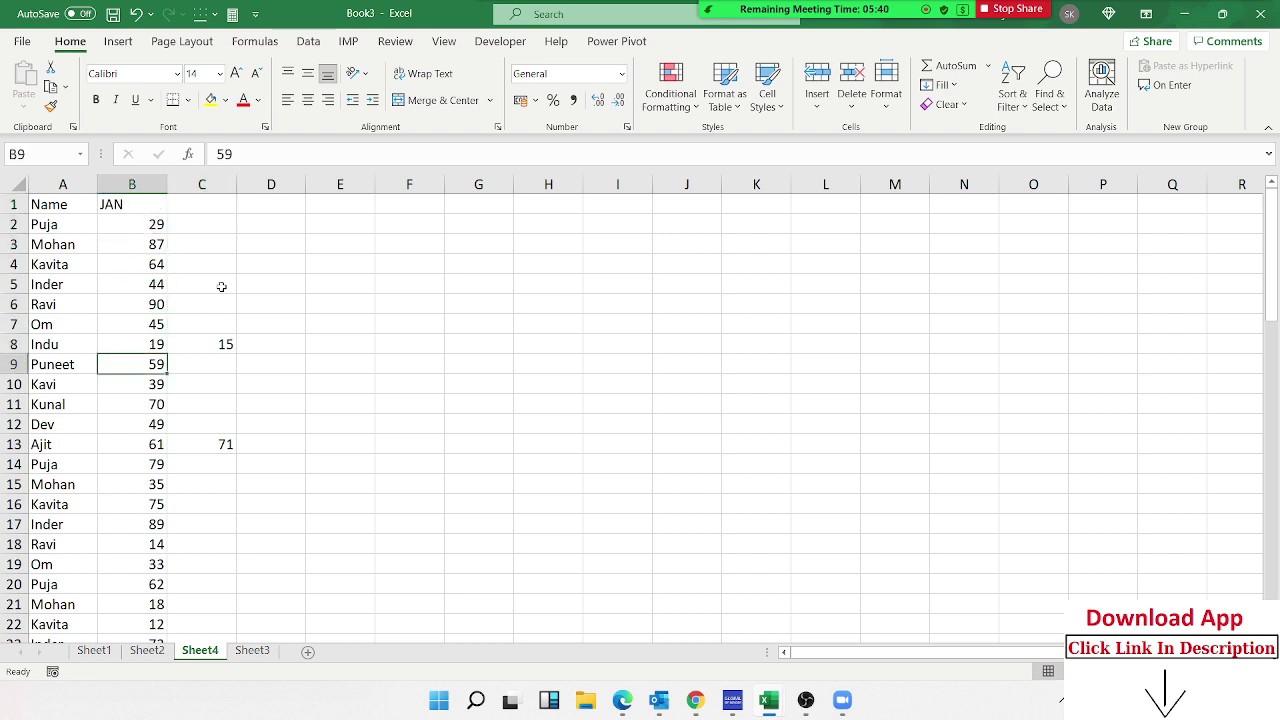
key(Up)
key(Down)
key(Down)
key(Down)
key(Down)
key(Down)
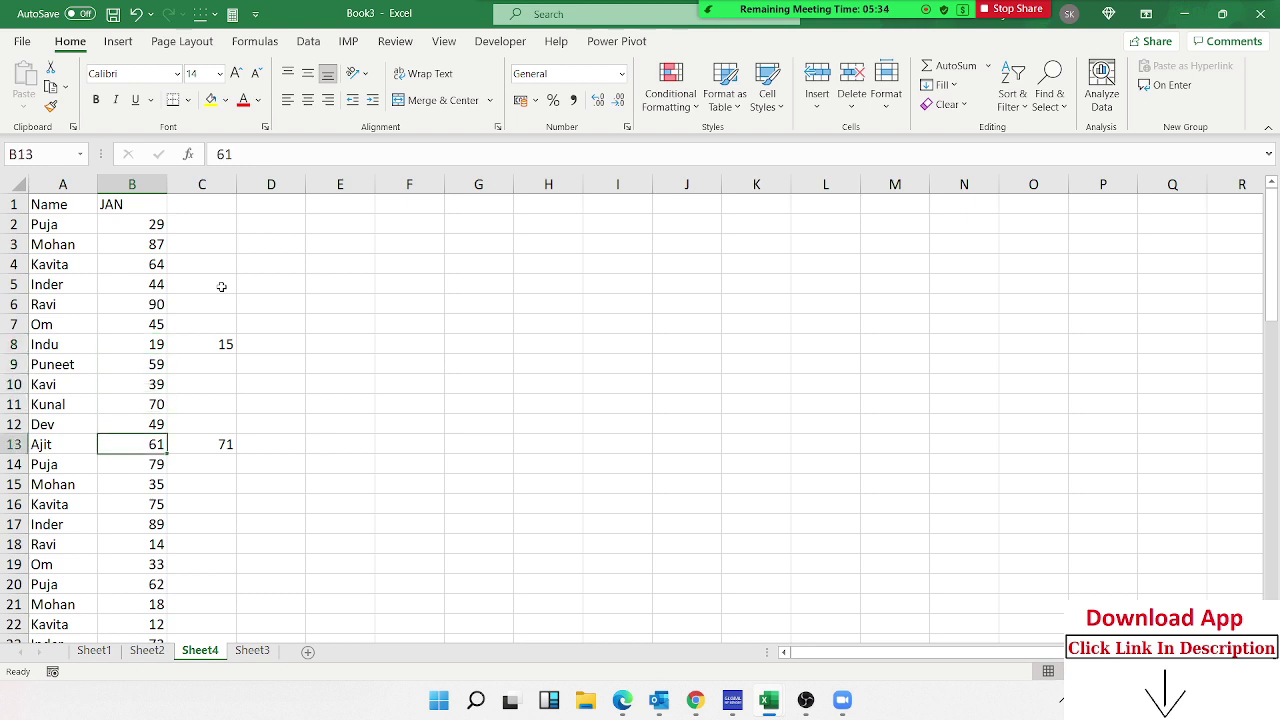
key(Up)
key(Up)
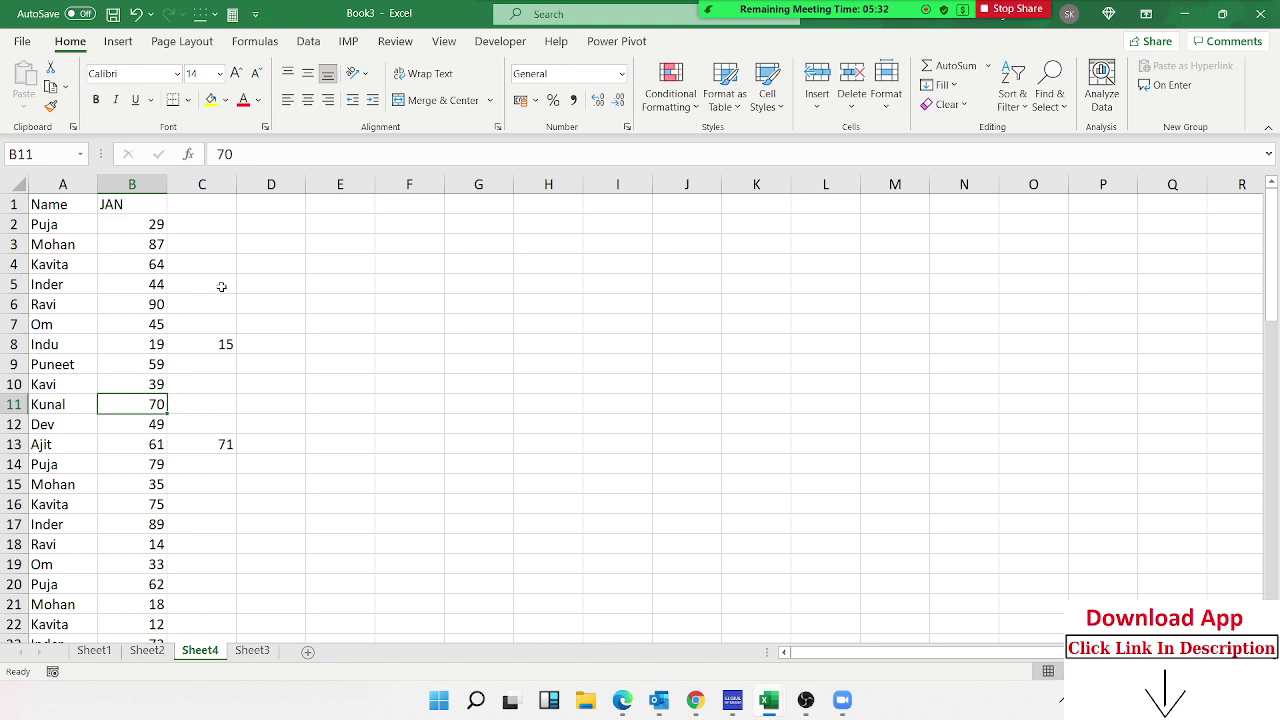
key(Up)
key(Up)
key(Up)
key(Up)
key(Up)
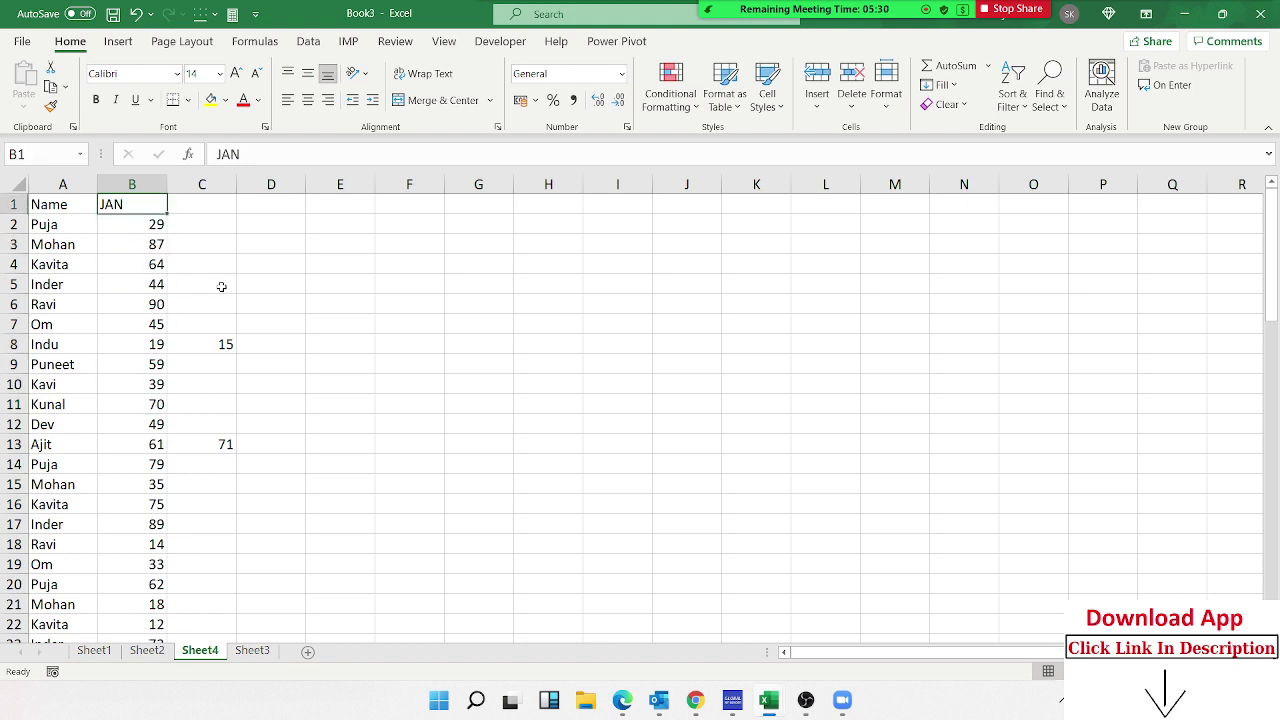
key(Right)
key(Down)
key(Down)
key(Down)
key(Down)
key(Down)
key(Down)
key(Down)
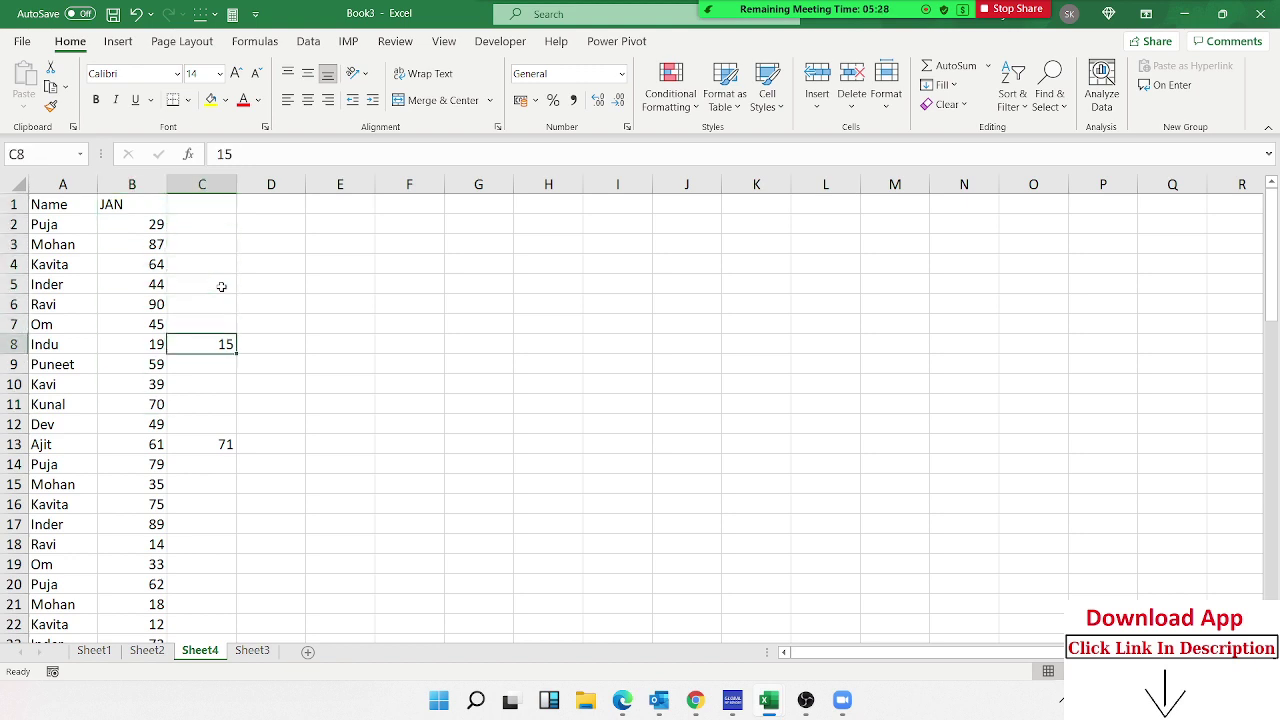
text(19)
key(Return)
key(Down)
key(Down)
key(Down)
key(Down)
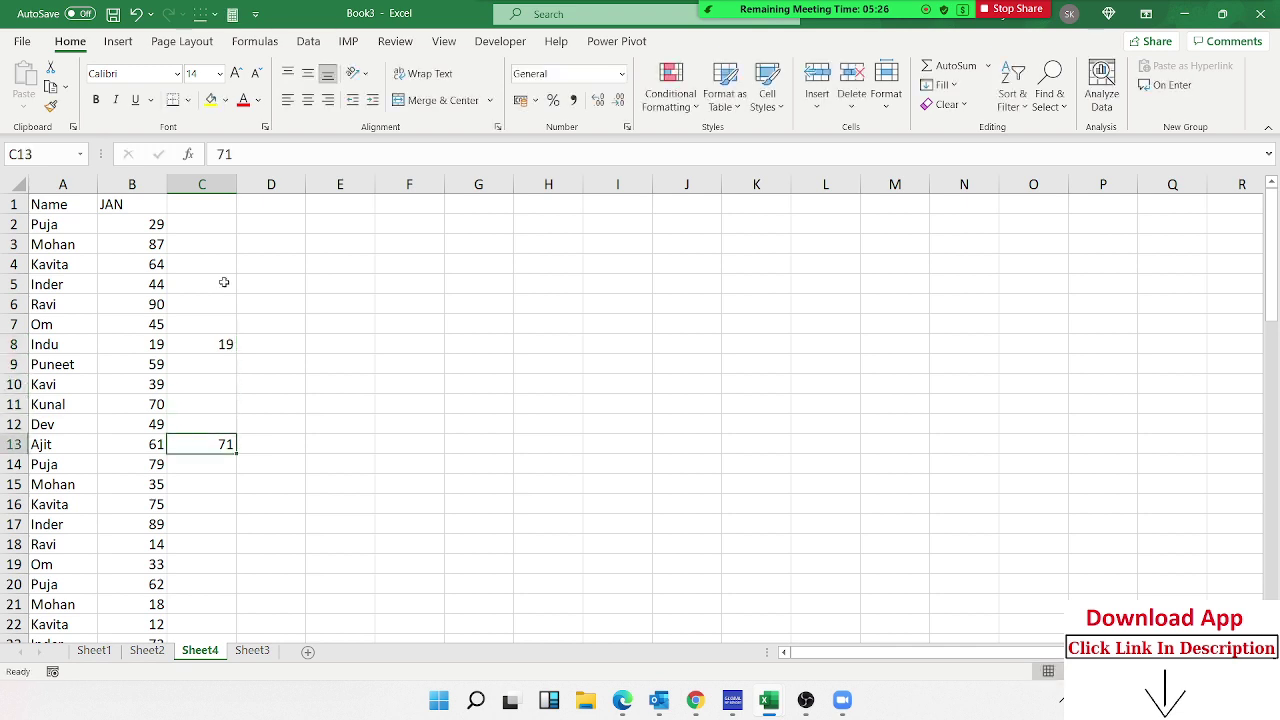
key(Up)
key(Up)
key(Up)
key(Up)
key(Up)
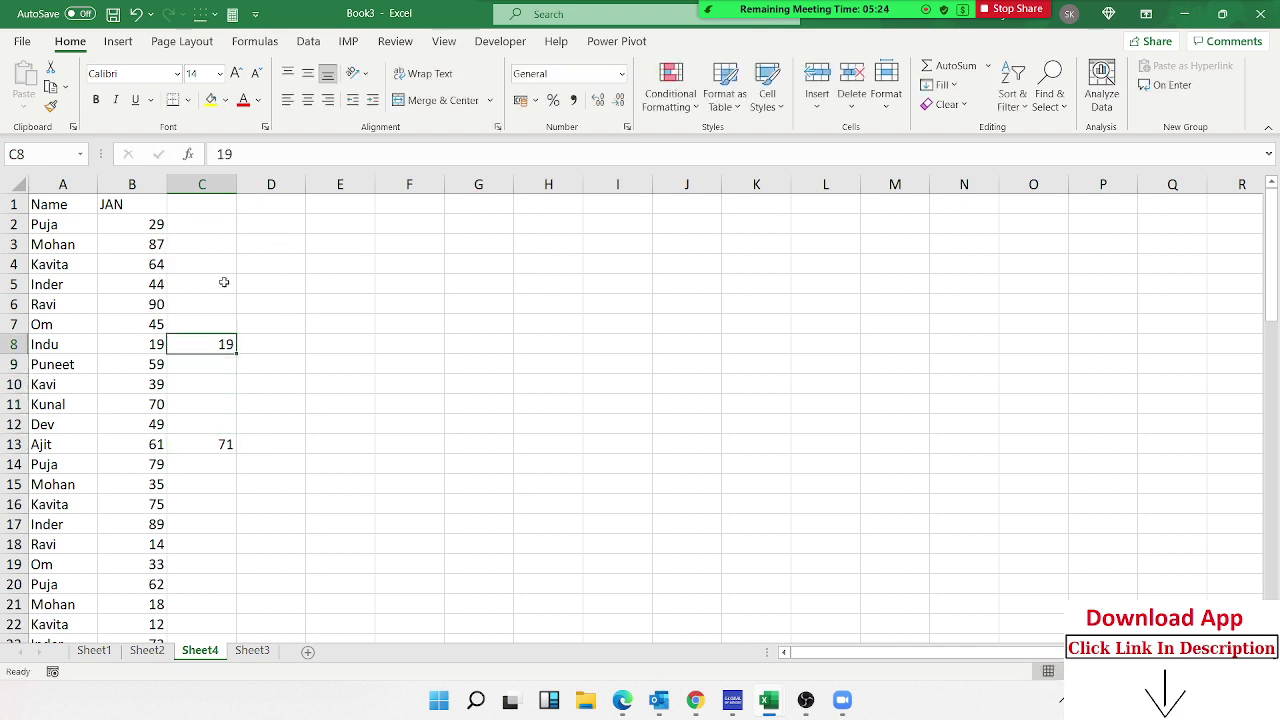
key(Left)
key(Down)
key(Down)
key(Down)
key(Down)
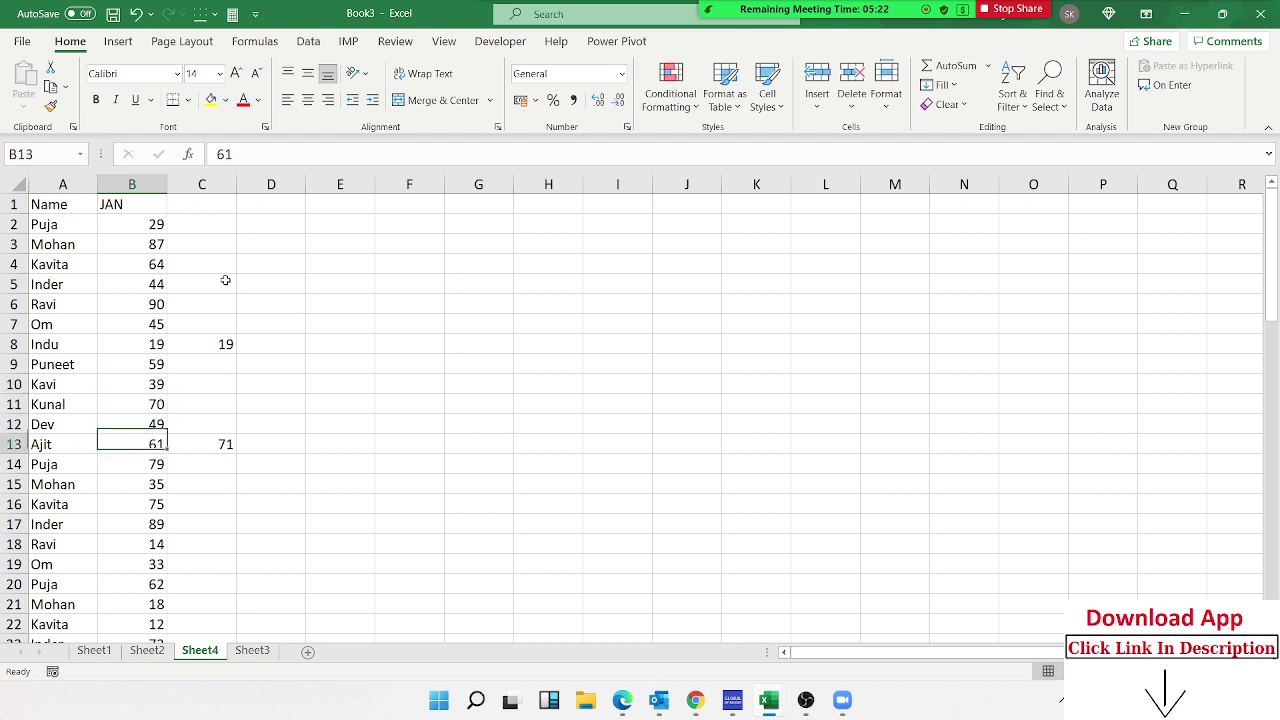
key(Down)
key(Up)
text(71)
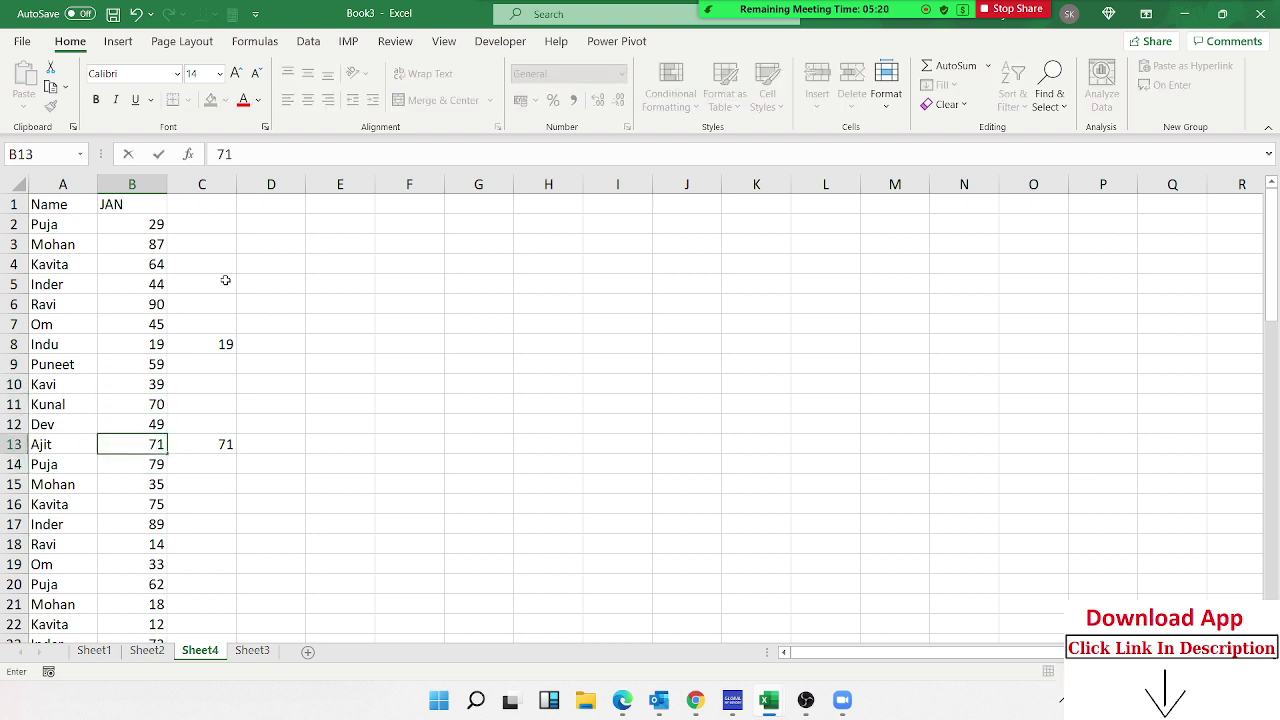
key(Return)
key(ctrl+z)
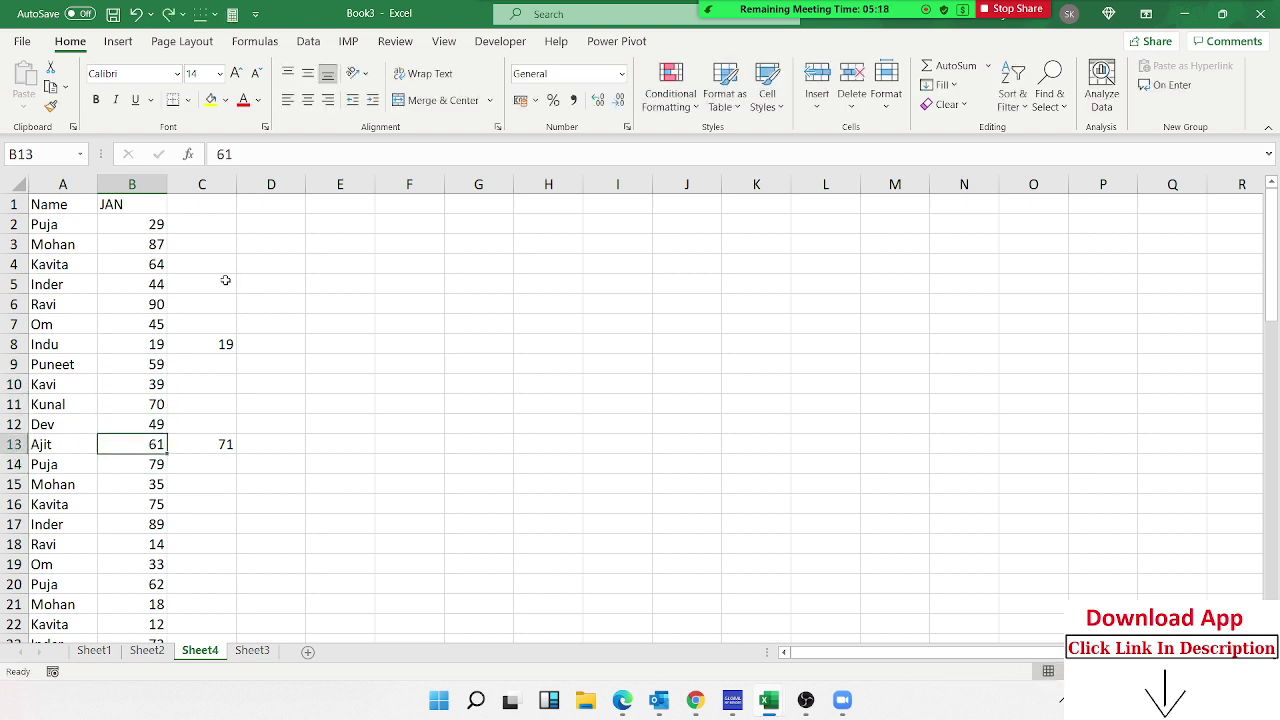
key(Up)
key(Up)
key(Up)
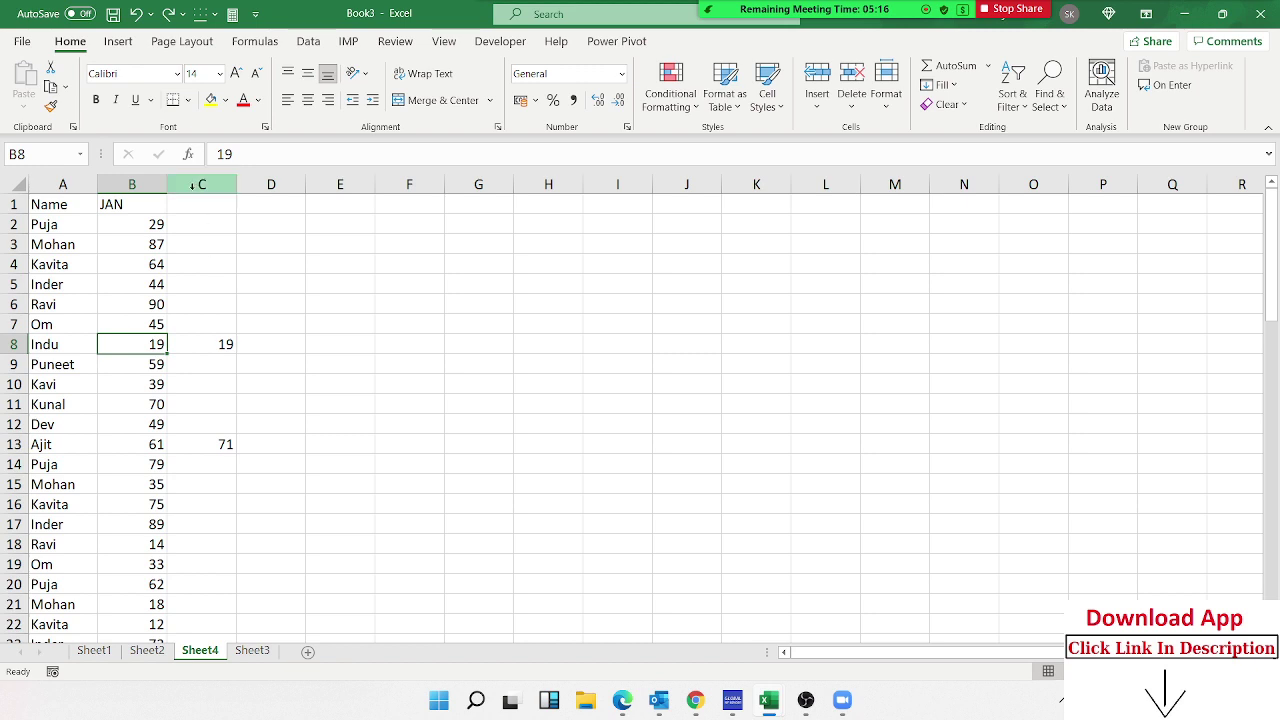
key(ctrl+z)
Copy column C, paste it plainly over column B, then undo that paste
click(191, 185)
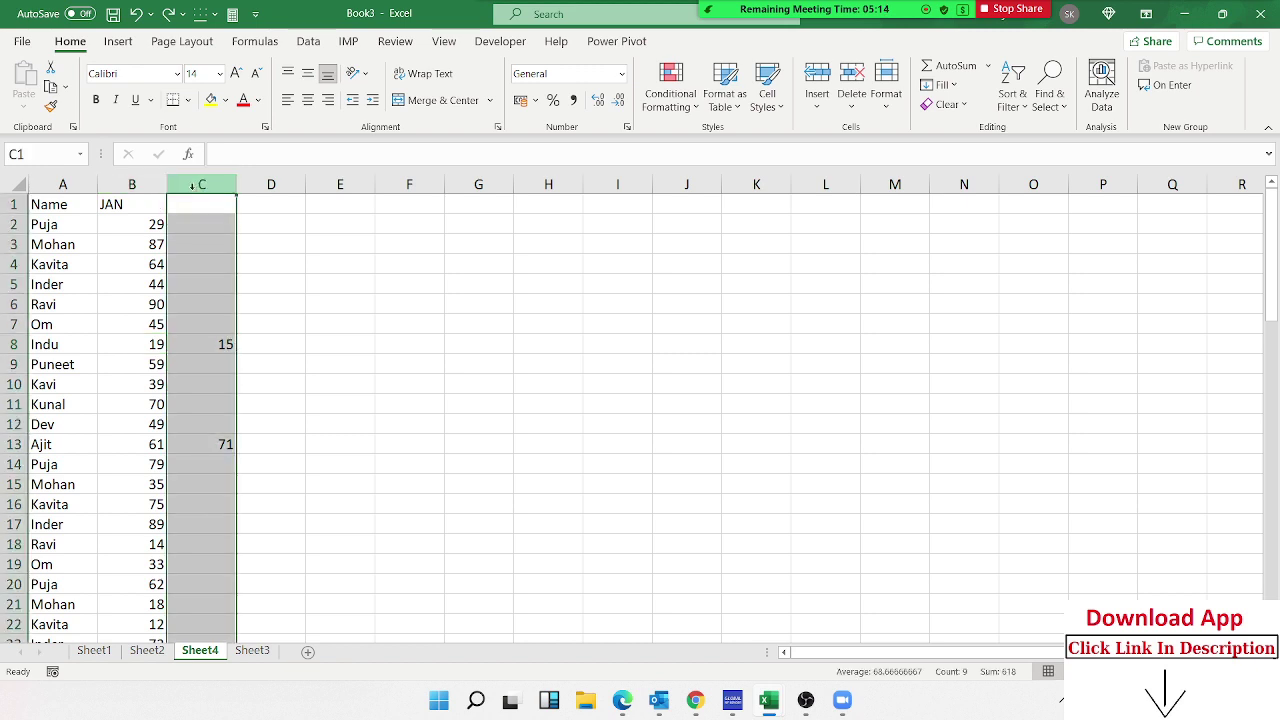
key(ctrl+c)
click(145, 185)
key(ctrl+v)
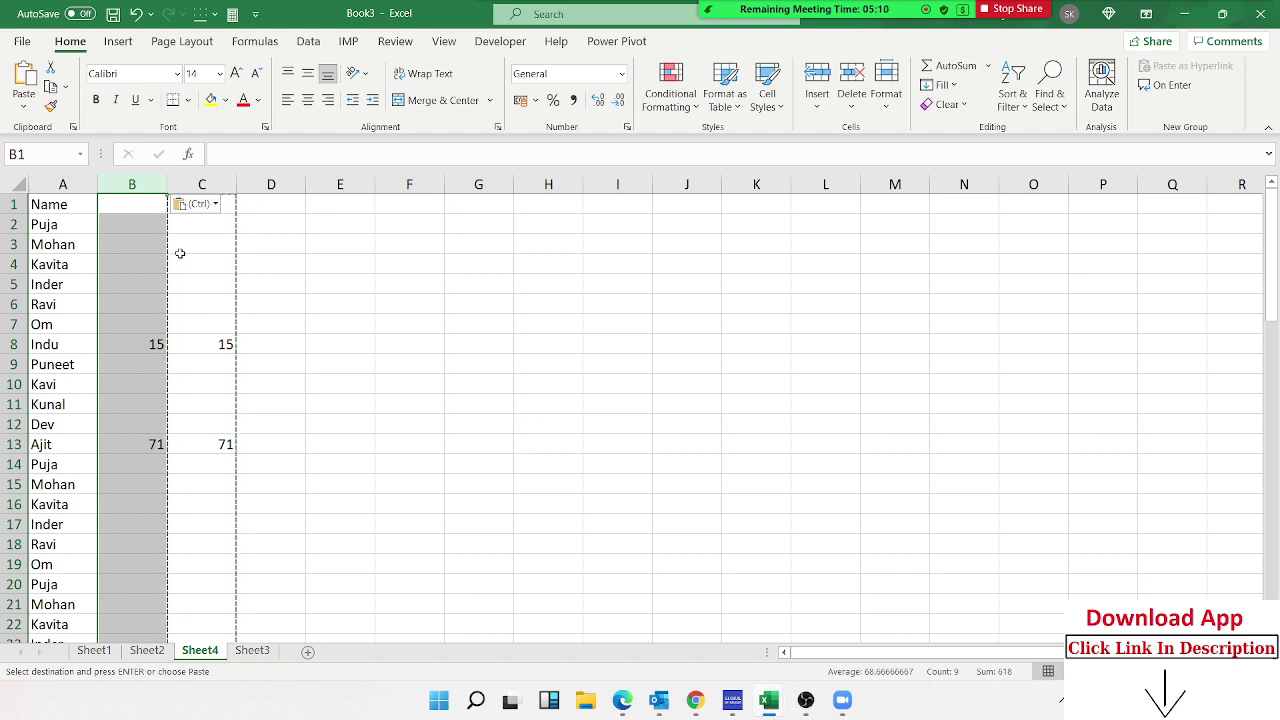
key(ctrl+z)
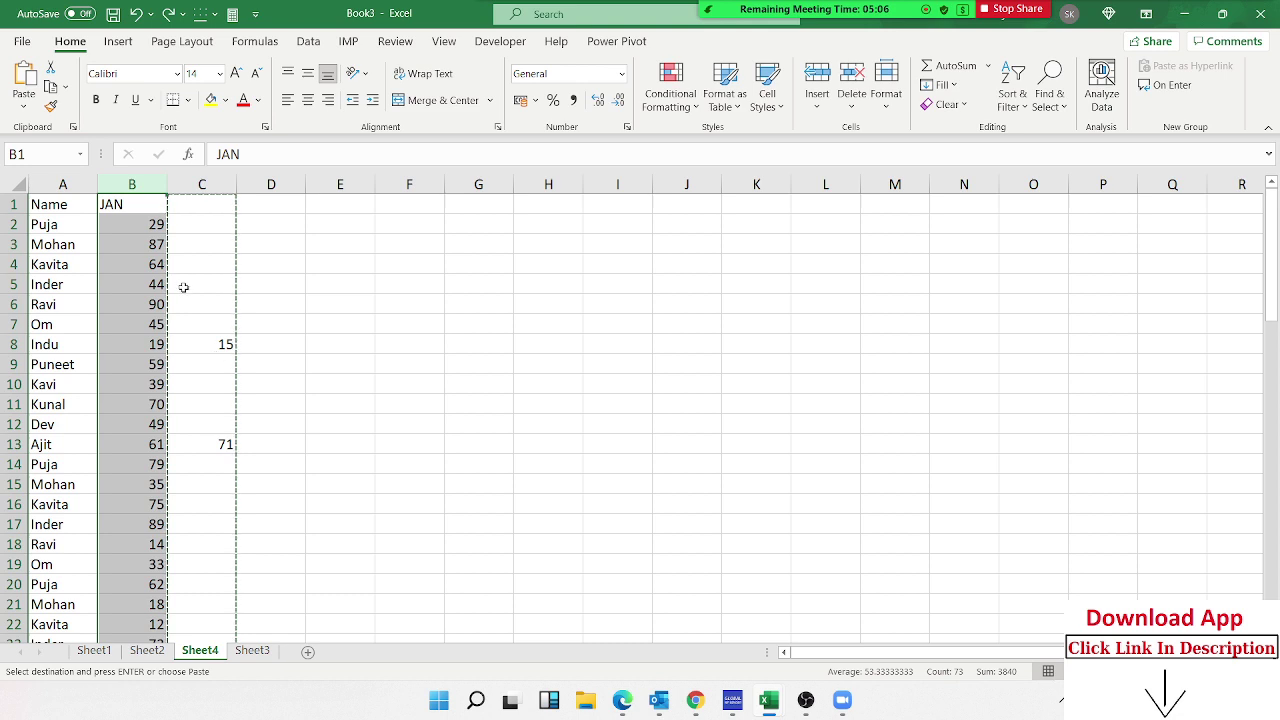
scroll(220, 430, down, 3)
scroll(220, 434, down, 2)
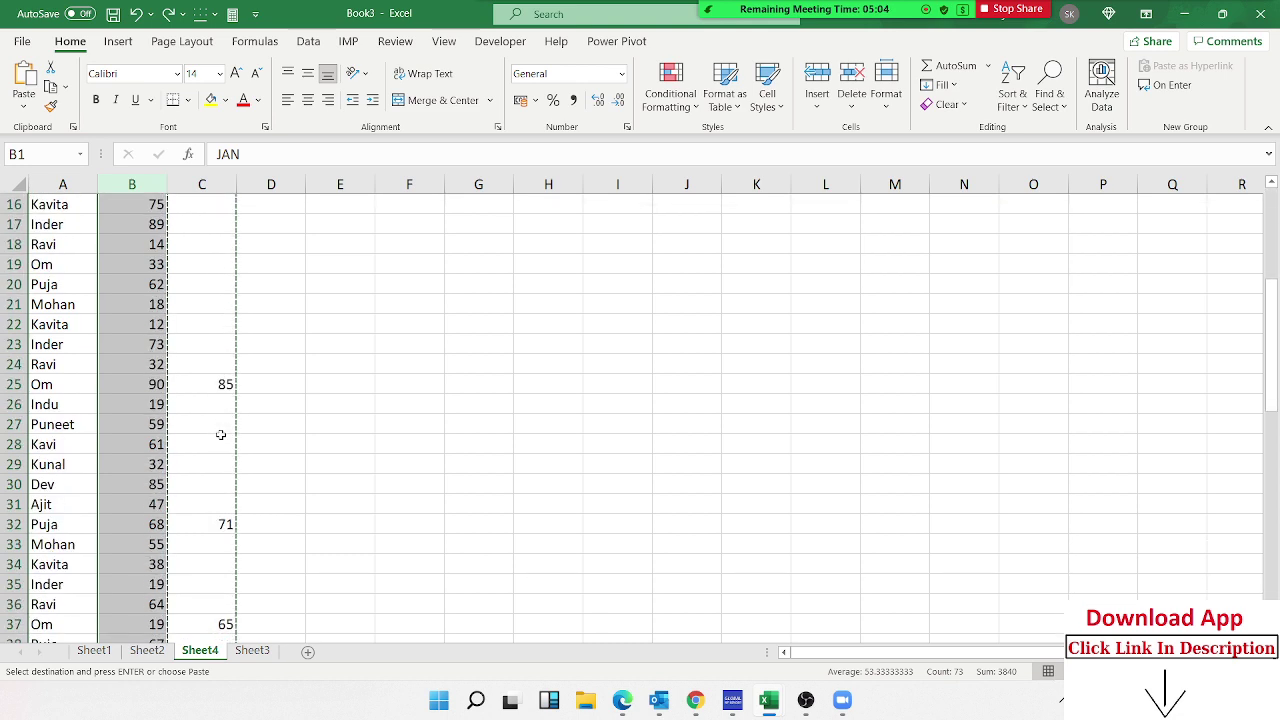
scroll(223, 430, up, 5)
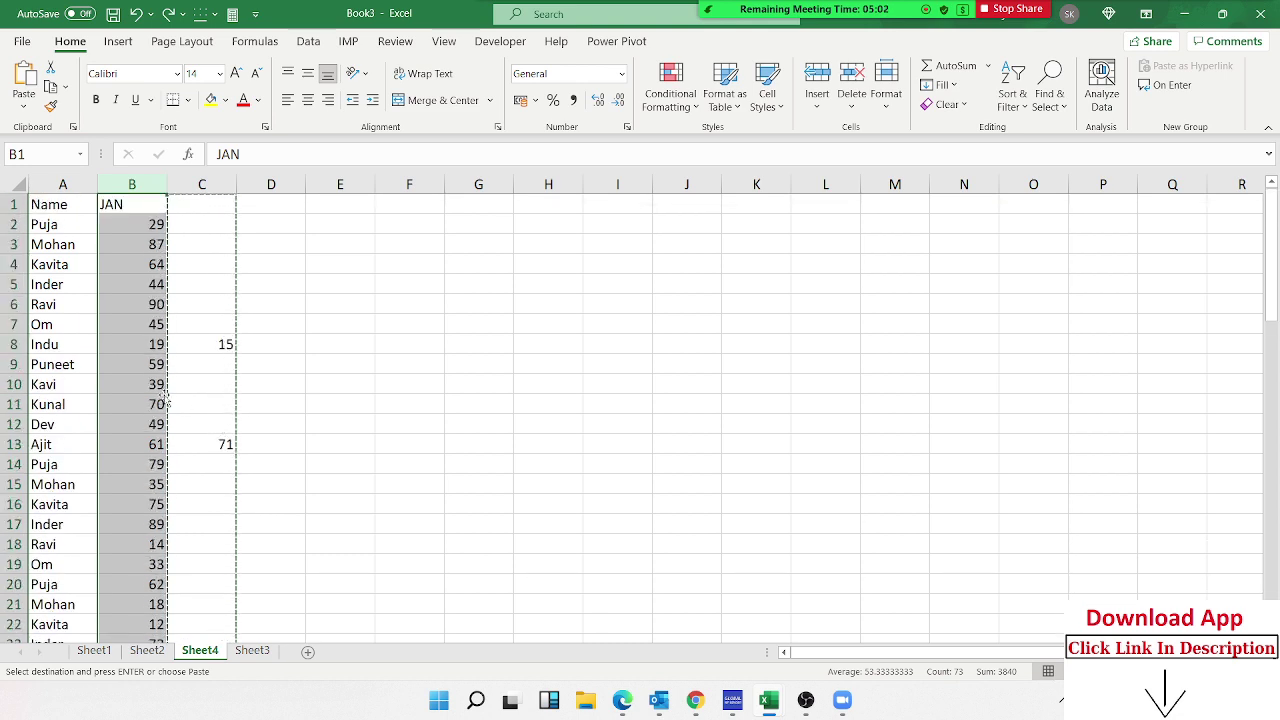
Paste Special column C onto column B with Skip blanks enabled
right_click(146, 362)
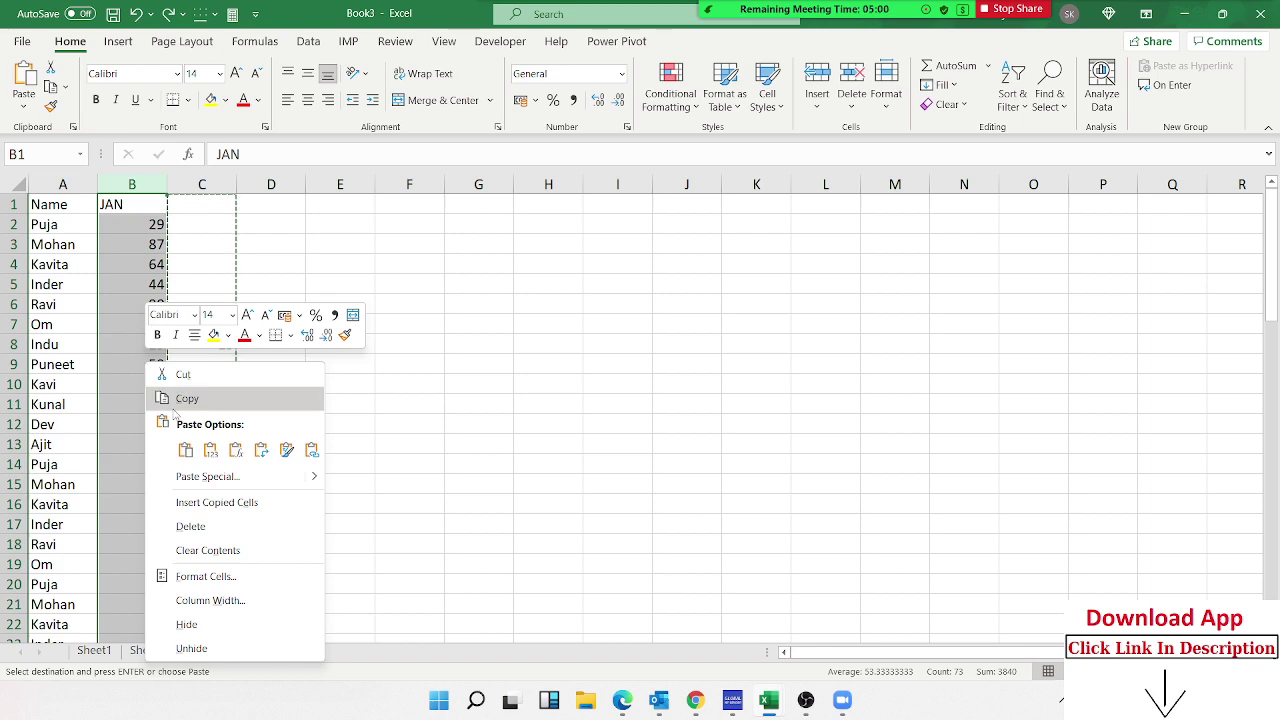
click(191, 484)
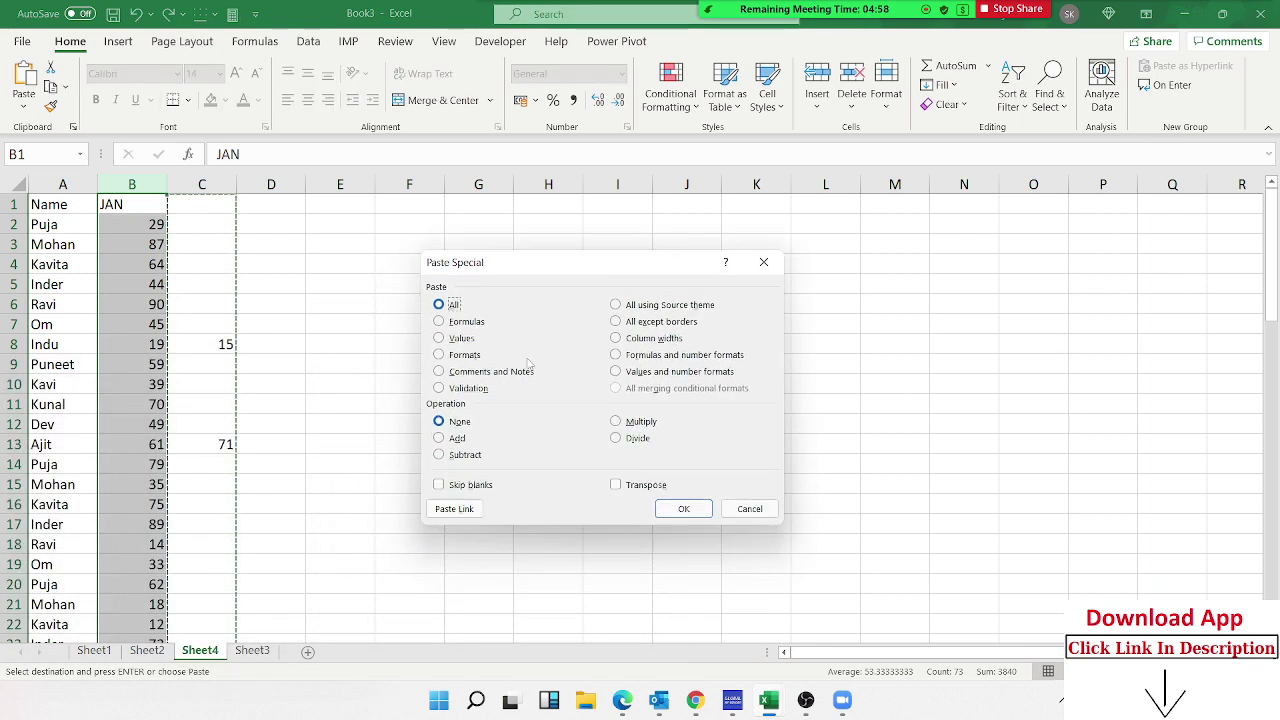
click(460, 484)
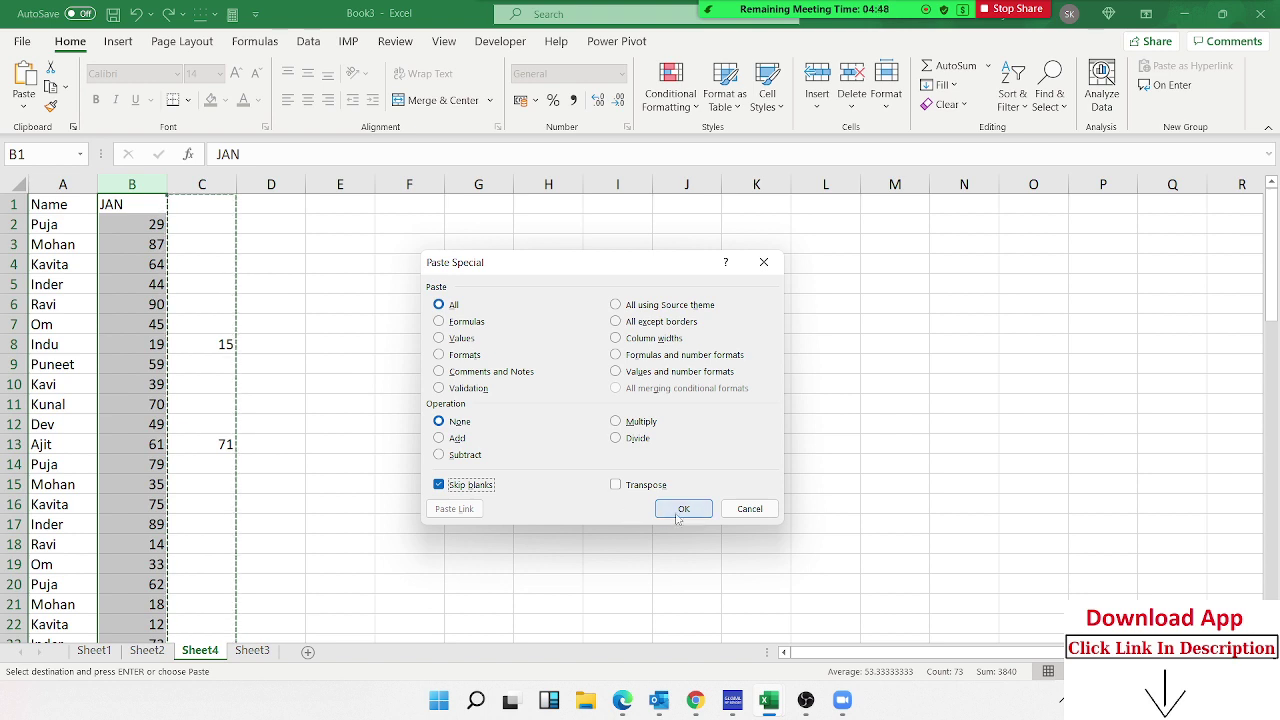
click(677, 515)
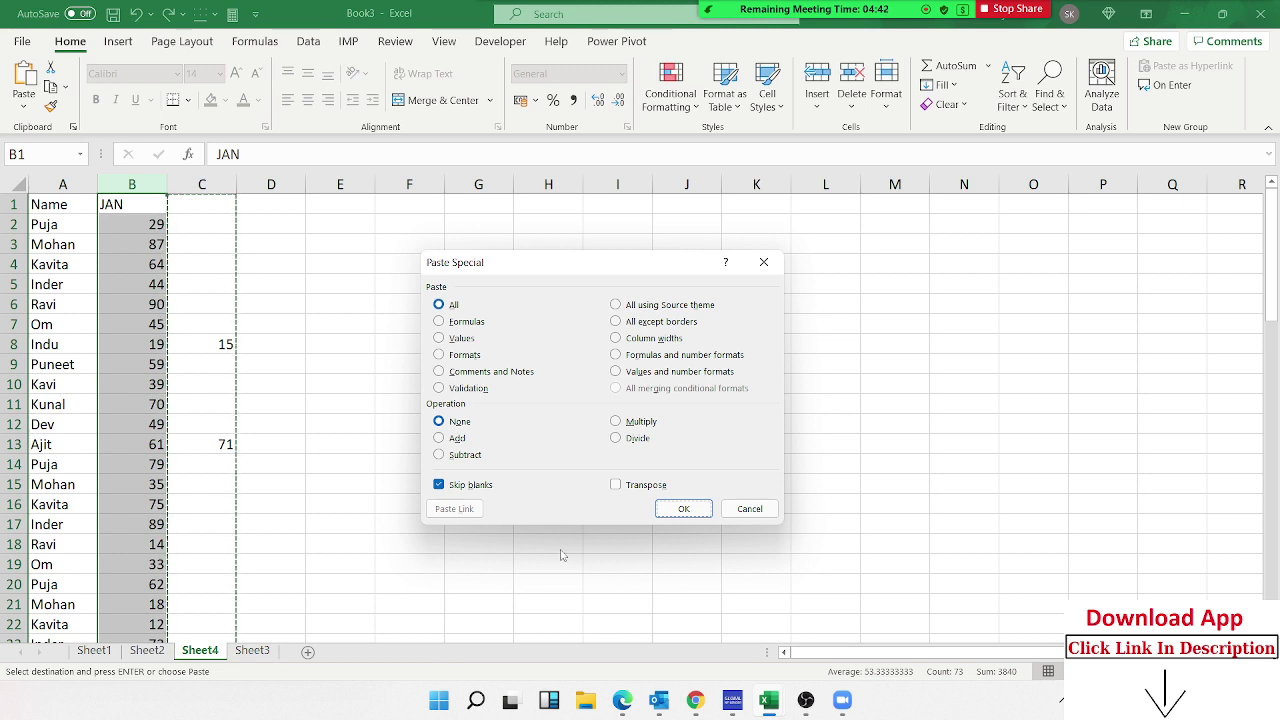
click(682, 515)
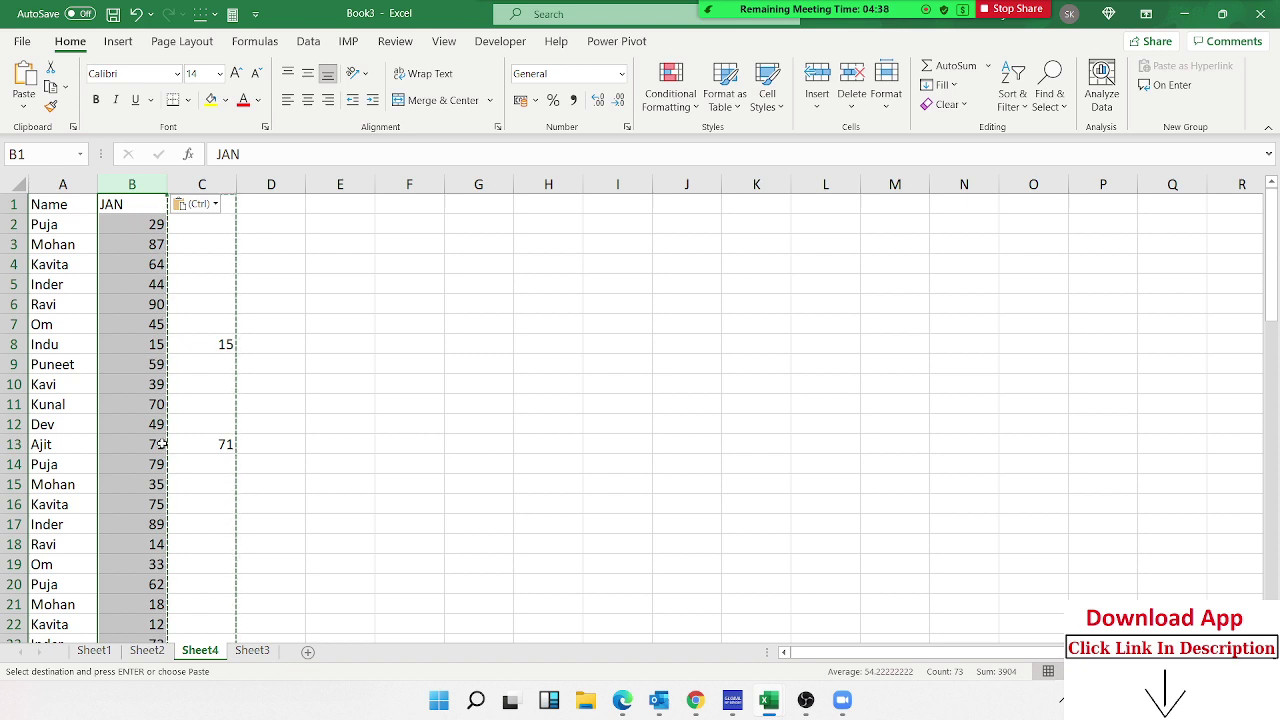
Reopen Paste Special on column B, then close it without pasting
scroll(161, 444, down, 3)
scroll(161, 444, down, 1)
scroll(161, 444, down, 2)
scroll(161, 444, up, 6)
right_click(155, 322)
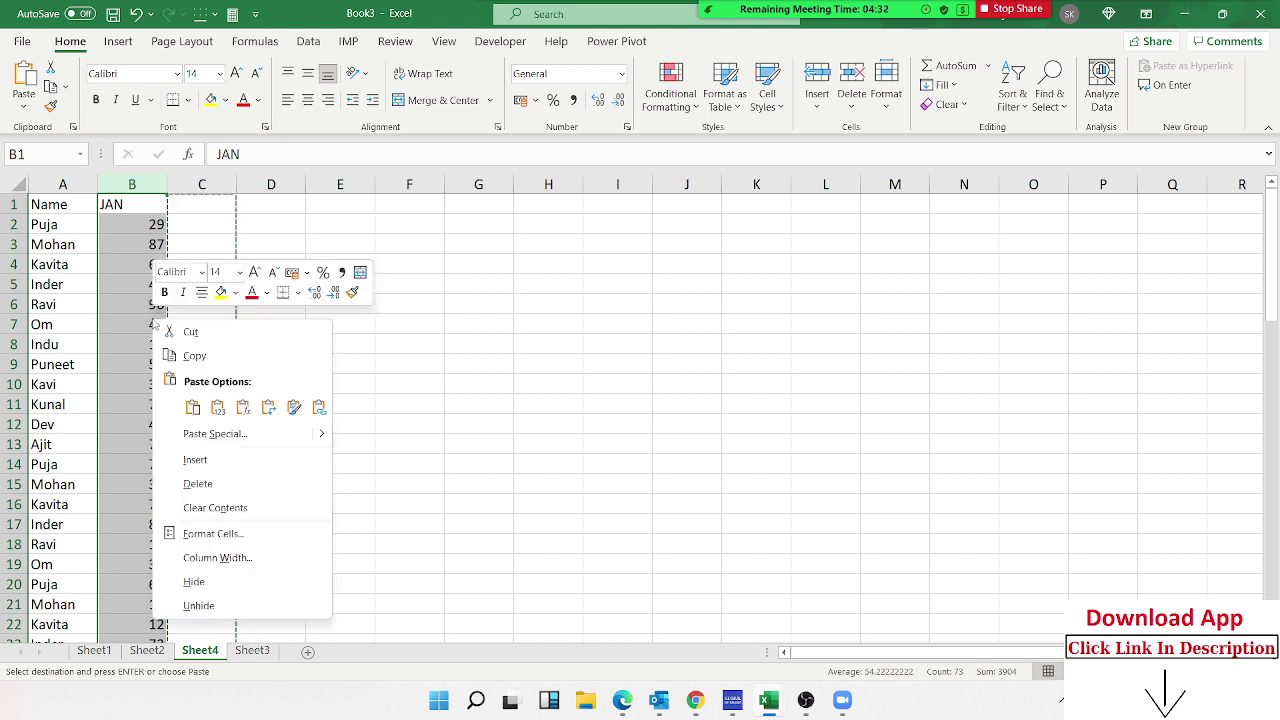
click(215, 434)
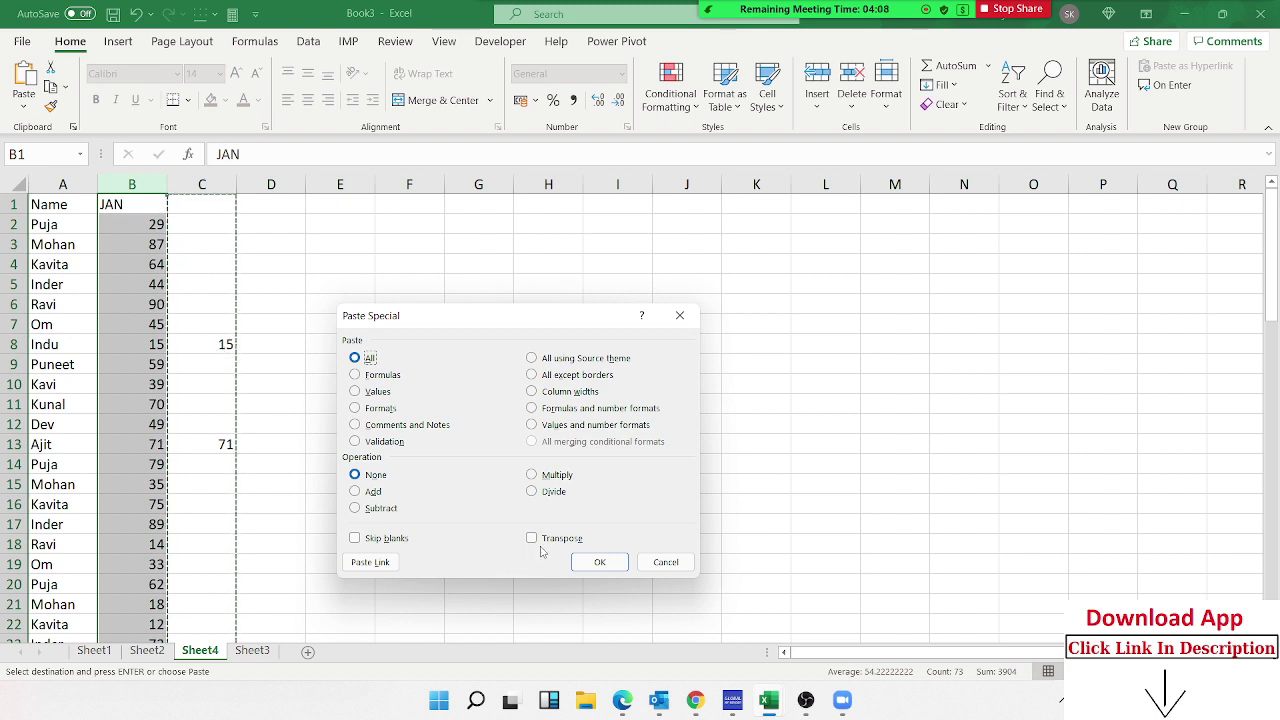
click(365, 562)
Paste the Name/JAN header and rows Puja to Indu (A1:B8) into F1:G8
drag(405, 404, 405, 388)
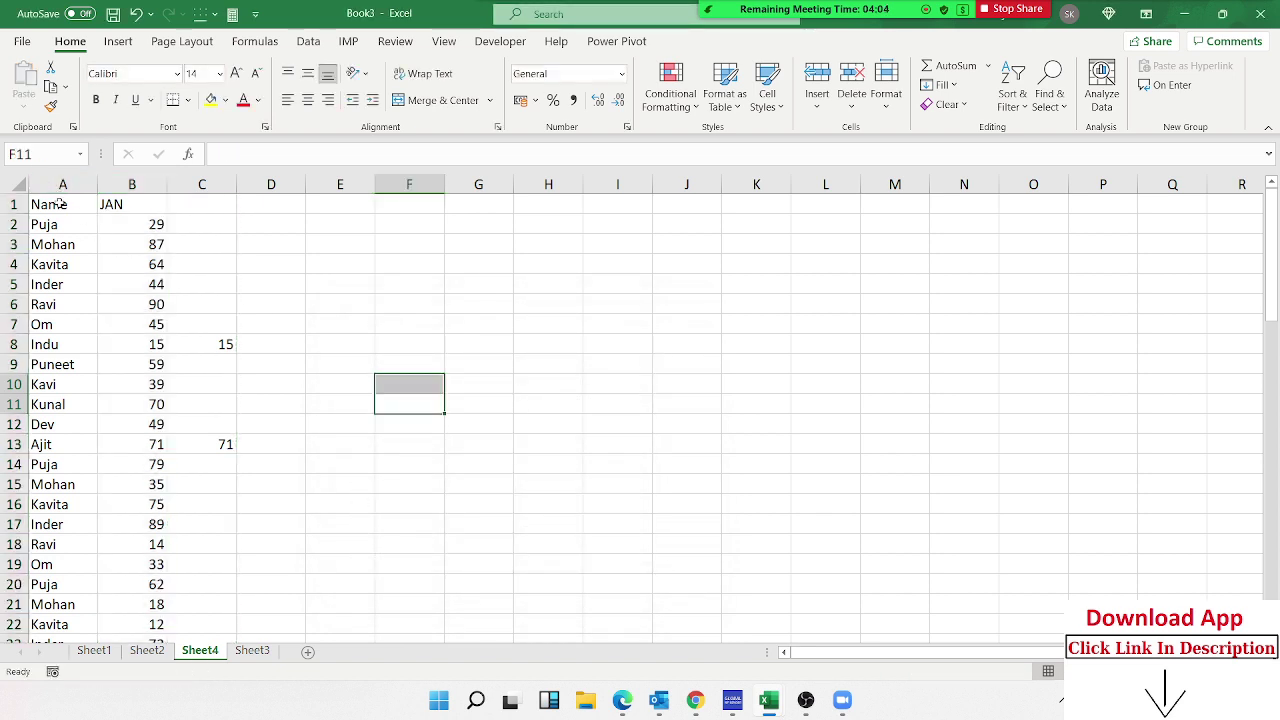
drag(60, 203, 104, 349)
key(ctrl+c)
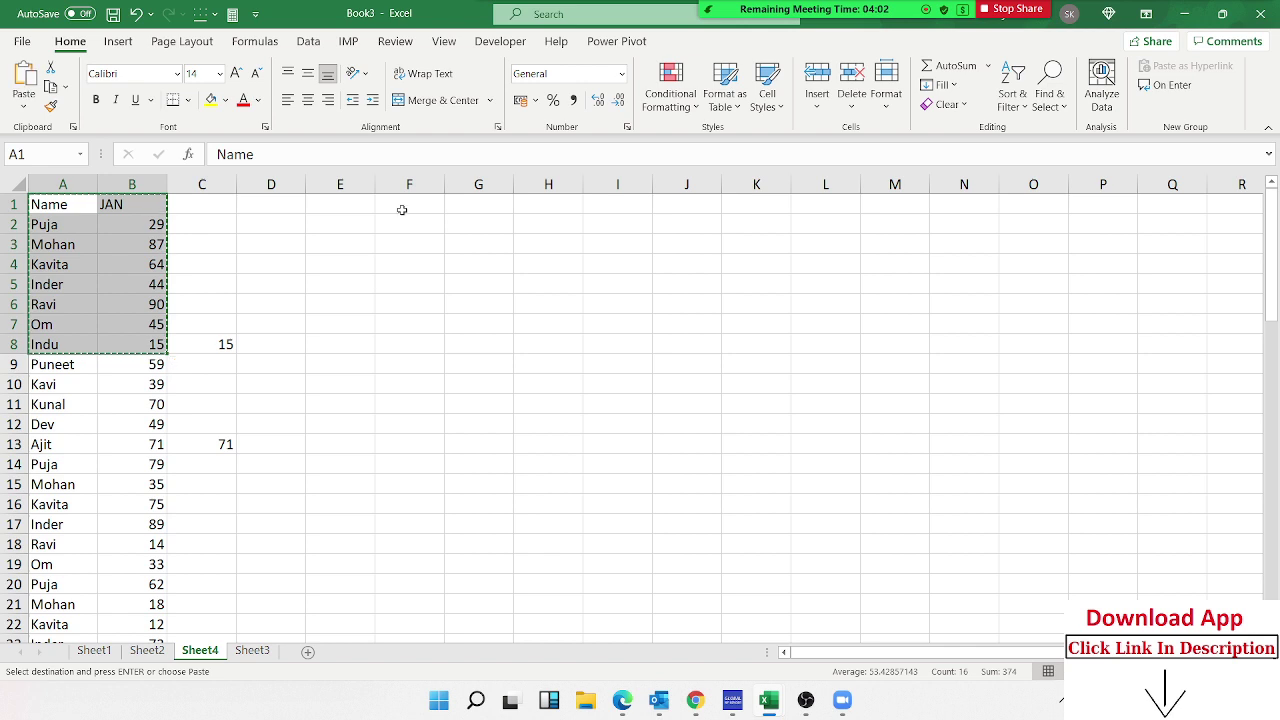
click(403, 207)
key(ctrl+v)
key(Escape)
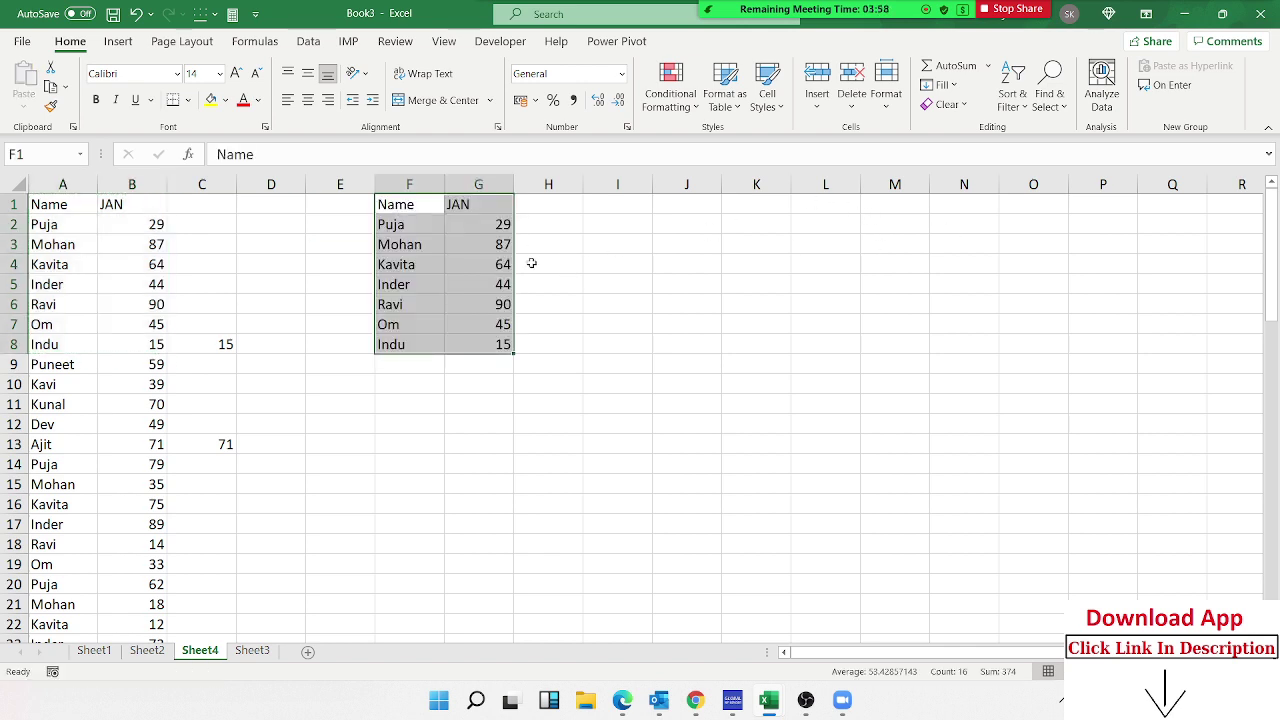
click(482, 229)
click(1000, 224)
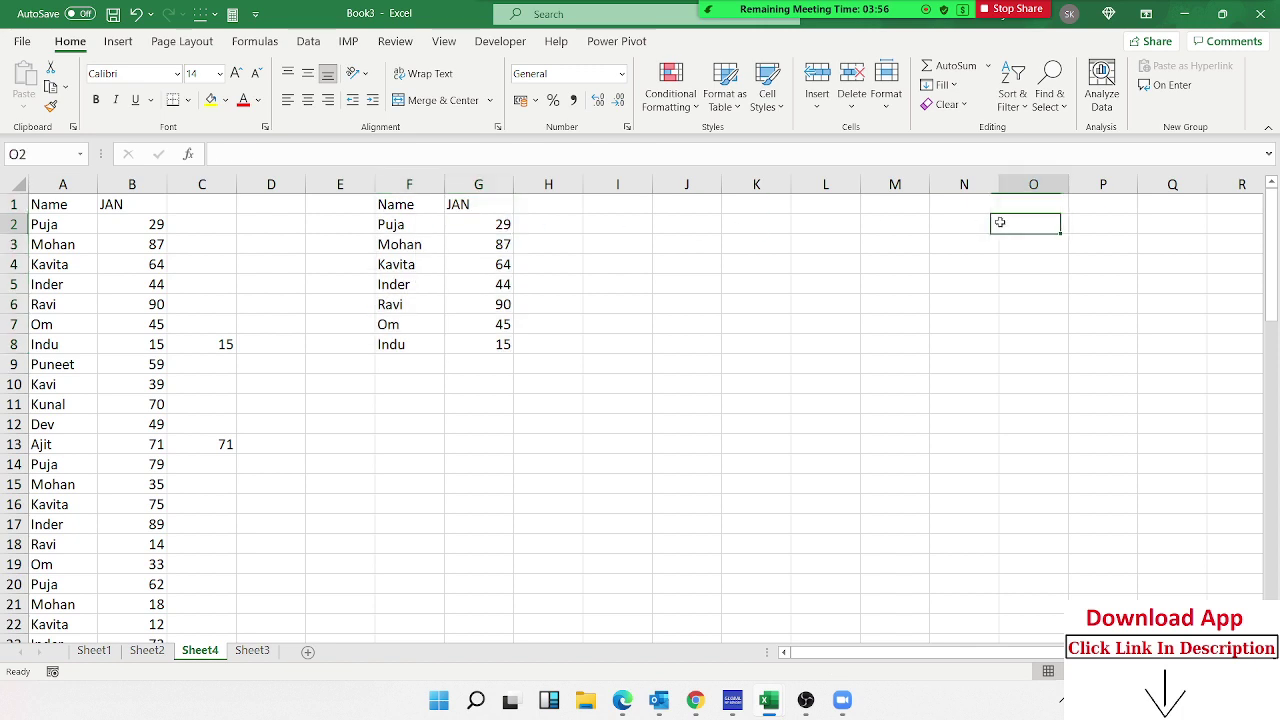
click(890, 207)
Enter =F1 in M1 and fill it across and down to N8
text(=)
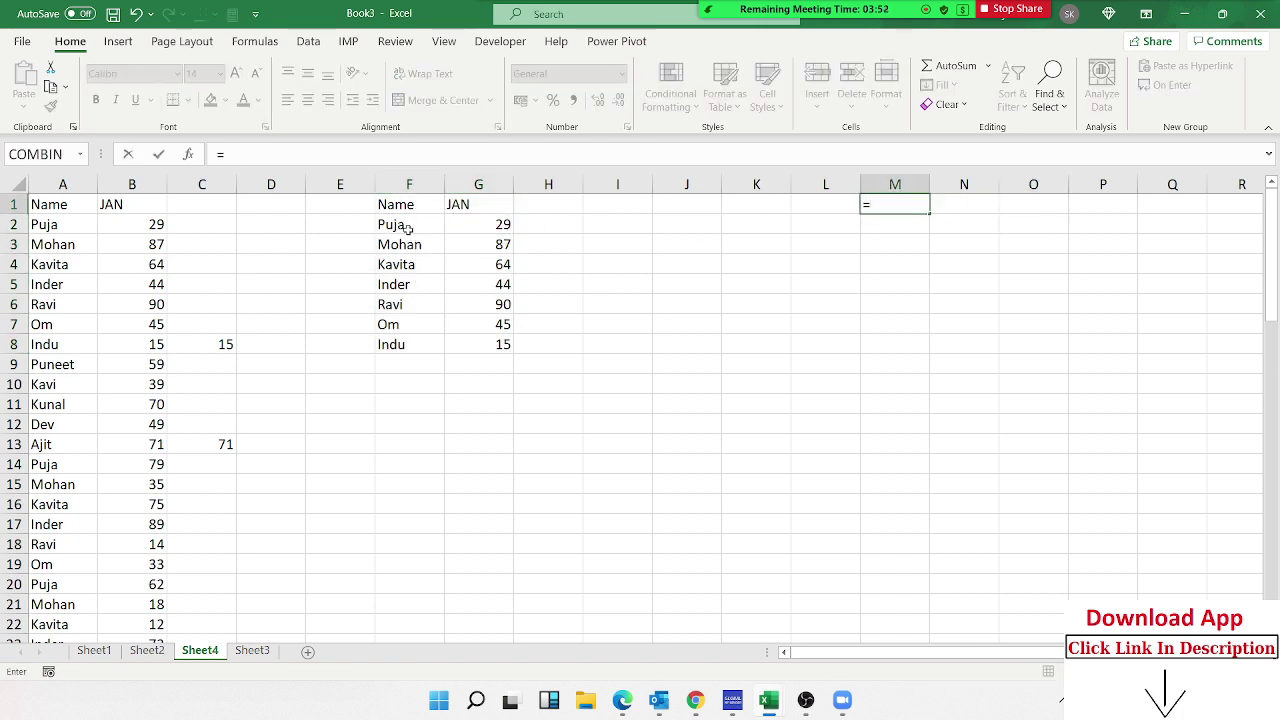
click(397, 205)
key(Return)
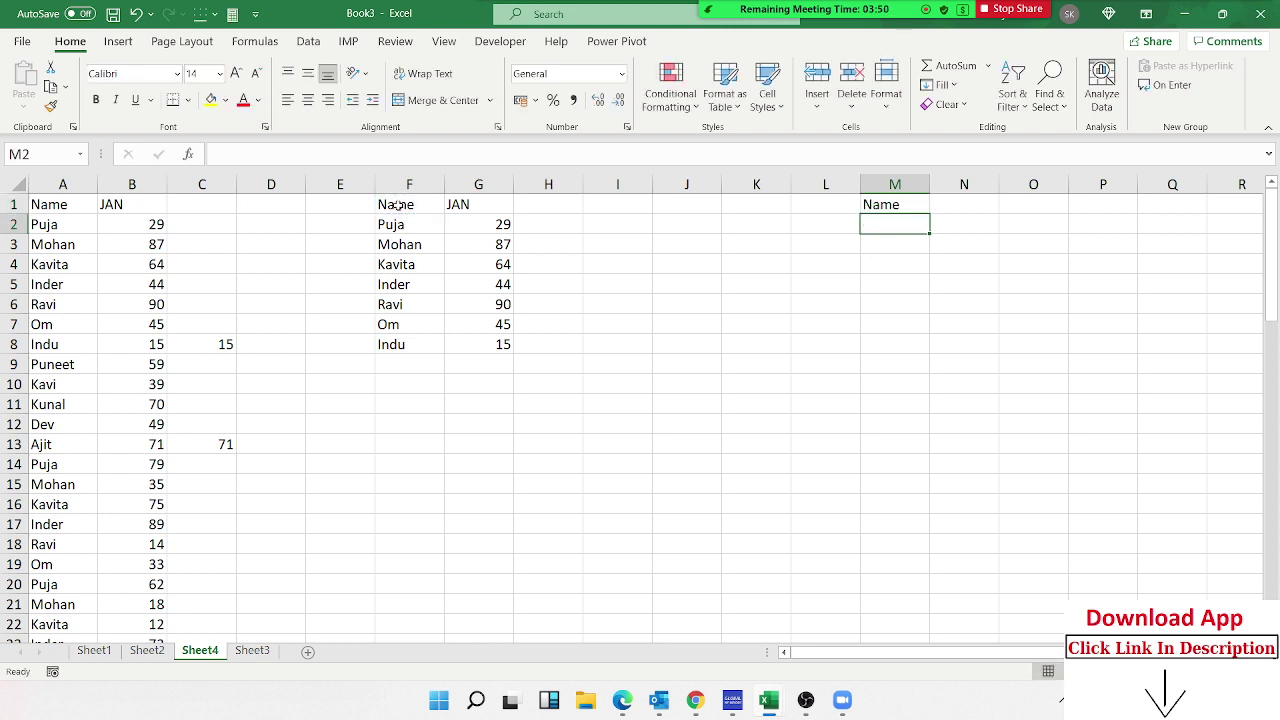
click(908, 205)
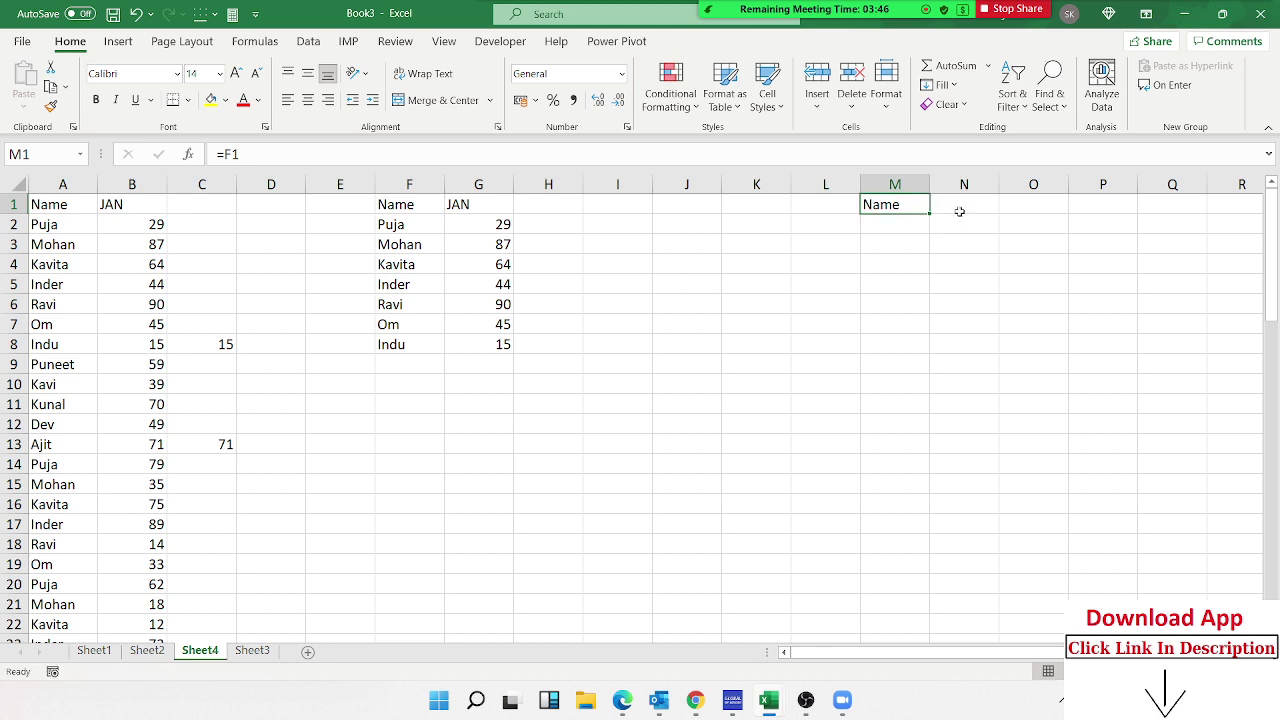
mouse_move(930, 213)
mouse_down()
mouse_move(997, 215)
mouse_move(992, 347)
mouse_up()
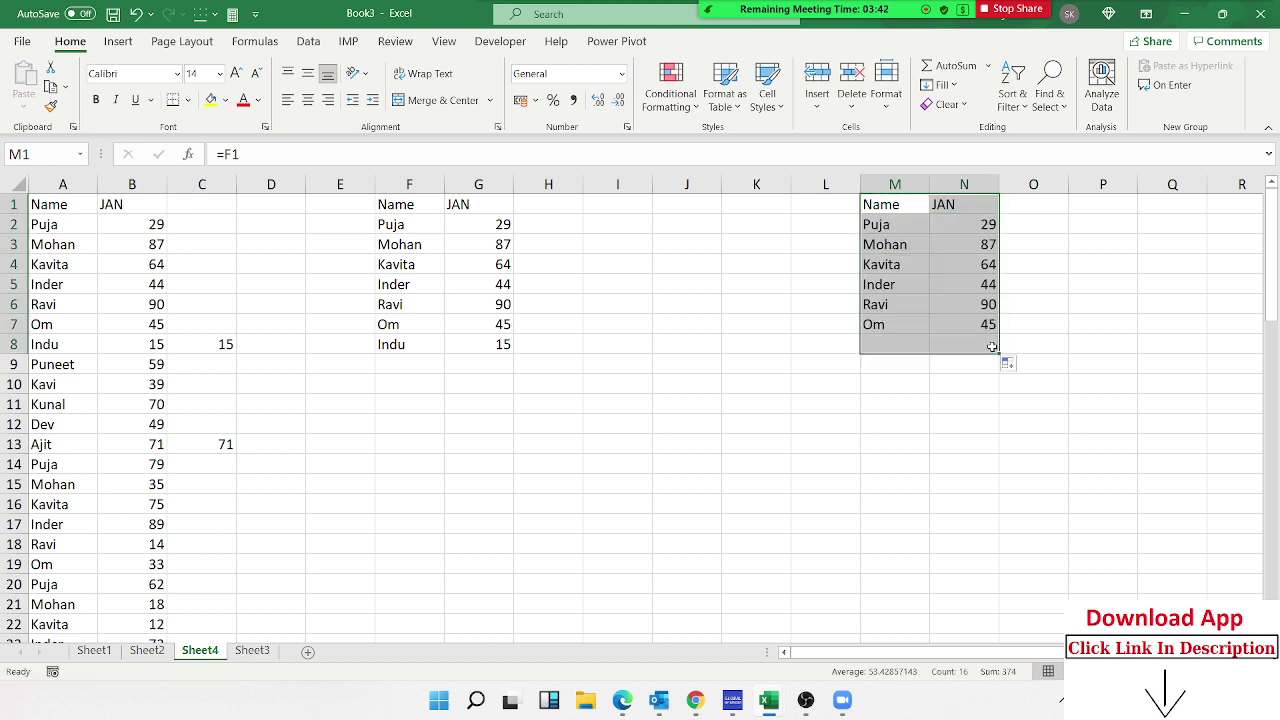
click(478, 240)
key(ctrl+])
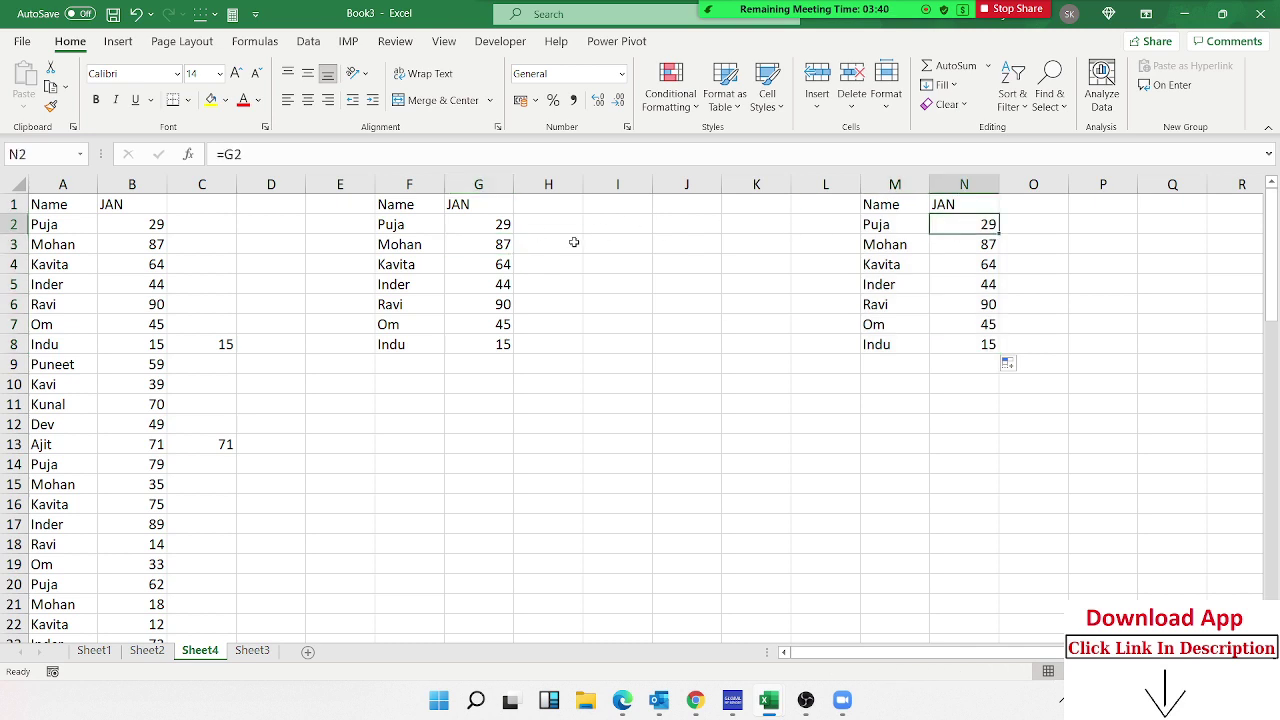
Change G2 to 30 and G6 to 102, confirming N2 and N6 update
click(479, 213)
click(509, 224)
text(3)
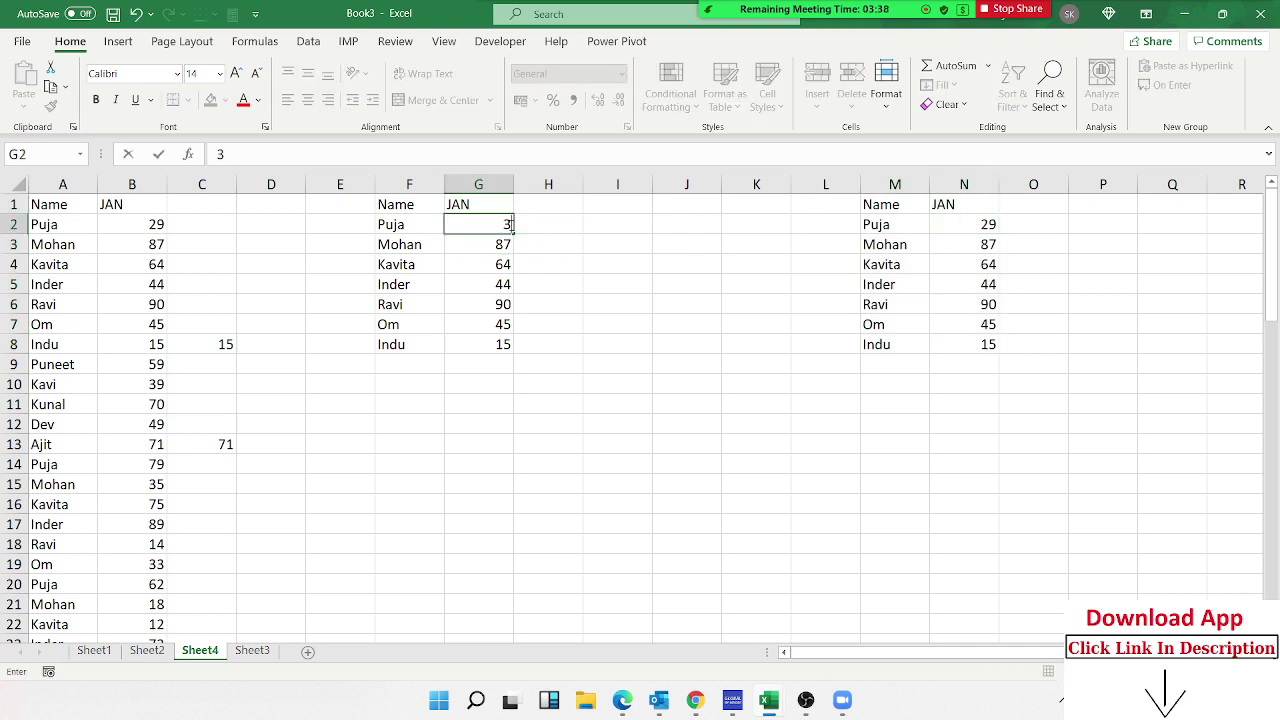
text(0)
key(Return)
click(974, 226)
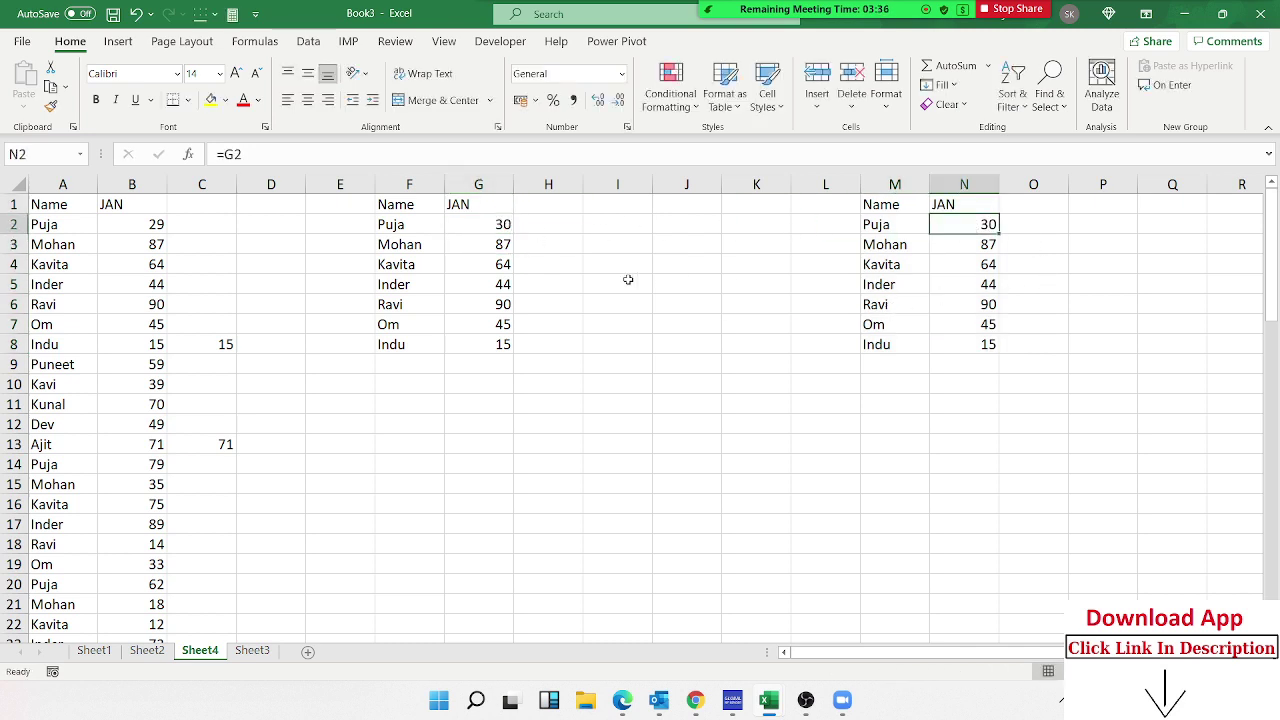
click(485, 302)
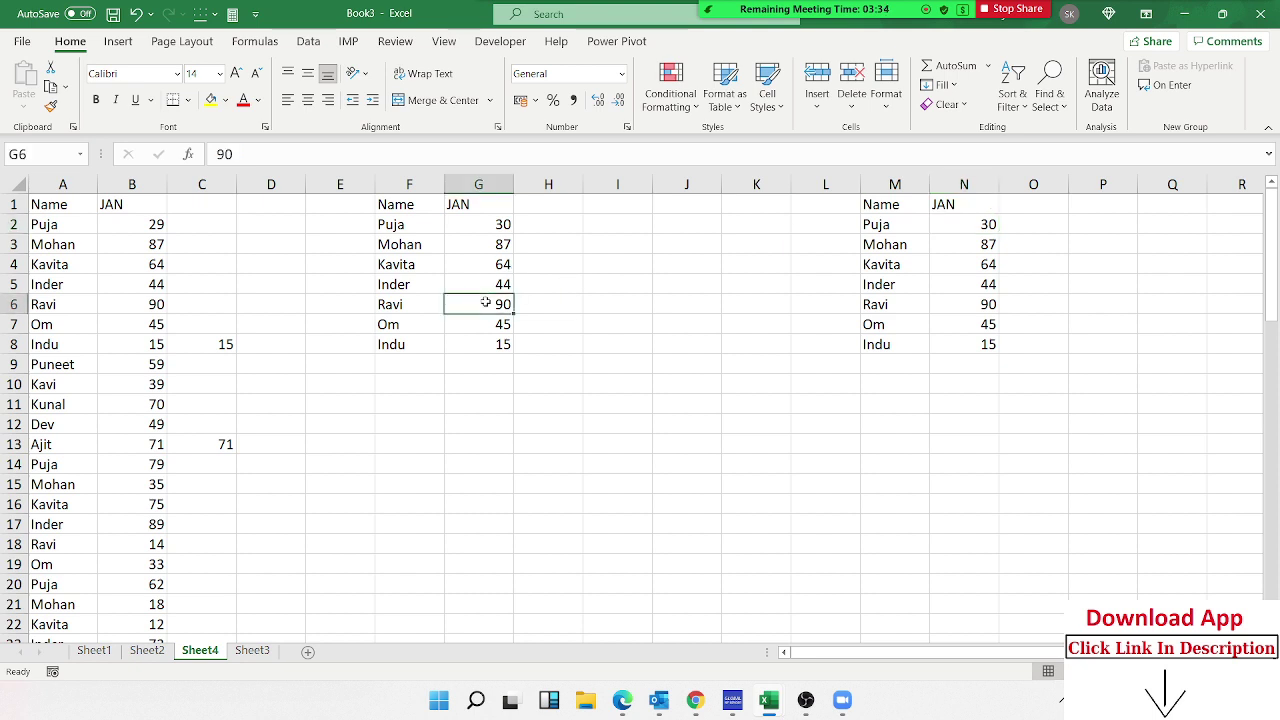
text(102)
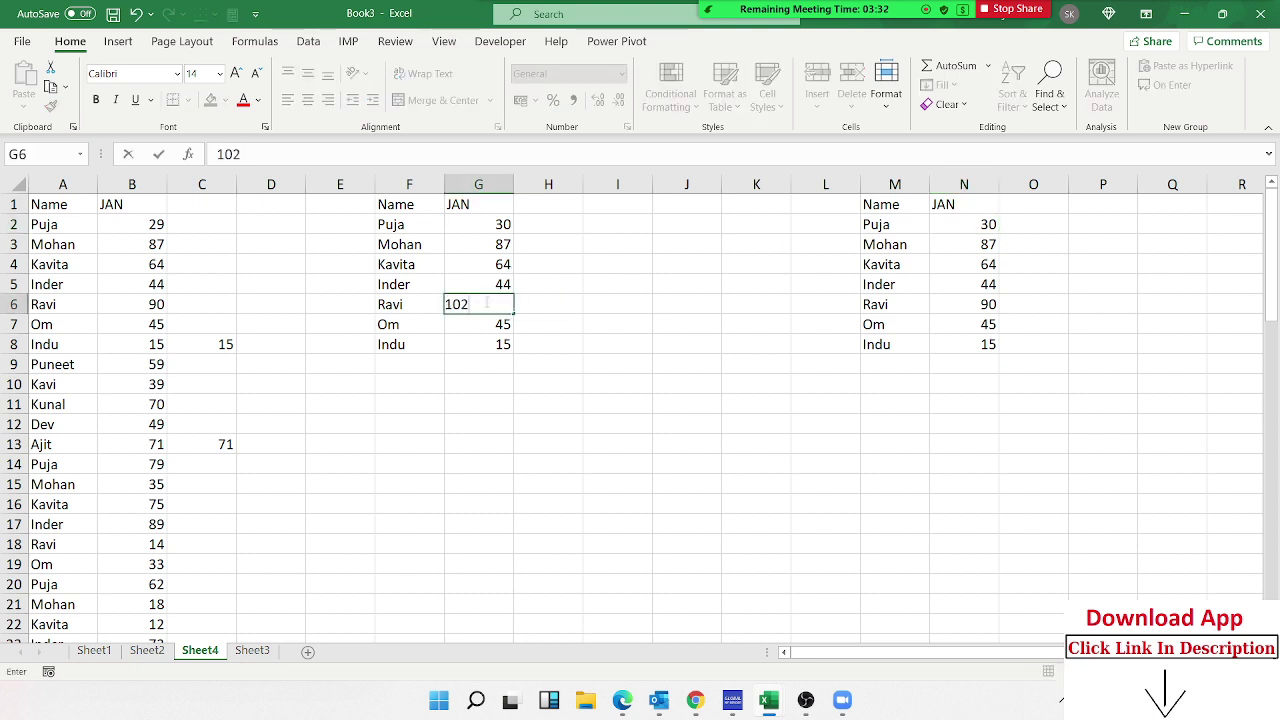
key(Return)
click(976, 304)
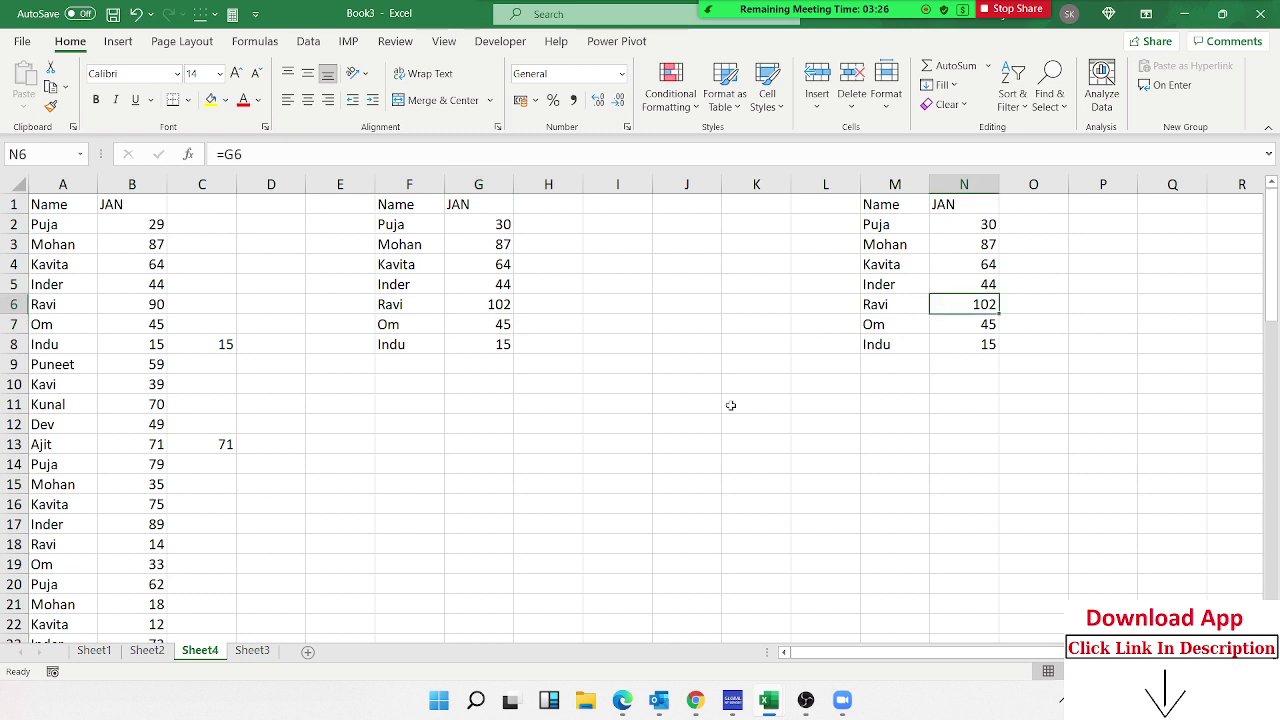
Delete M1:N10, re-create the =F1 link fill, then delete those M:N cells again
drag(872, 204, 947, 374)
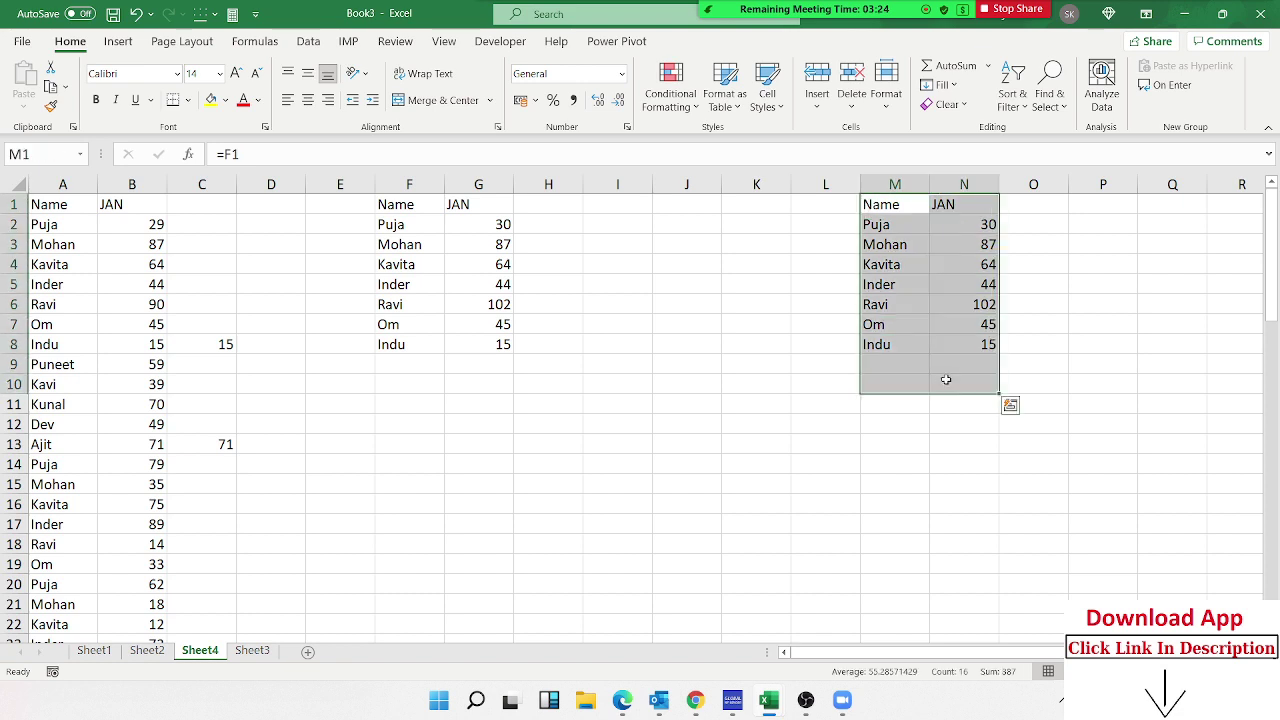
key(Delete)
click(882, 206)
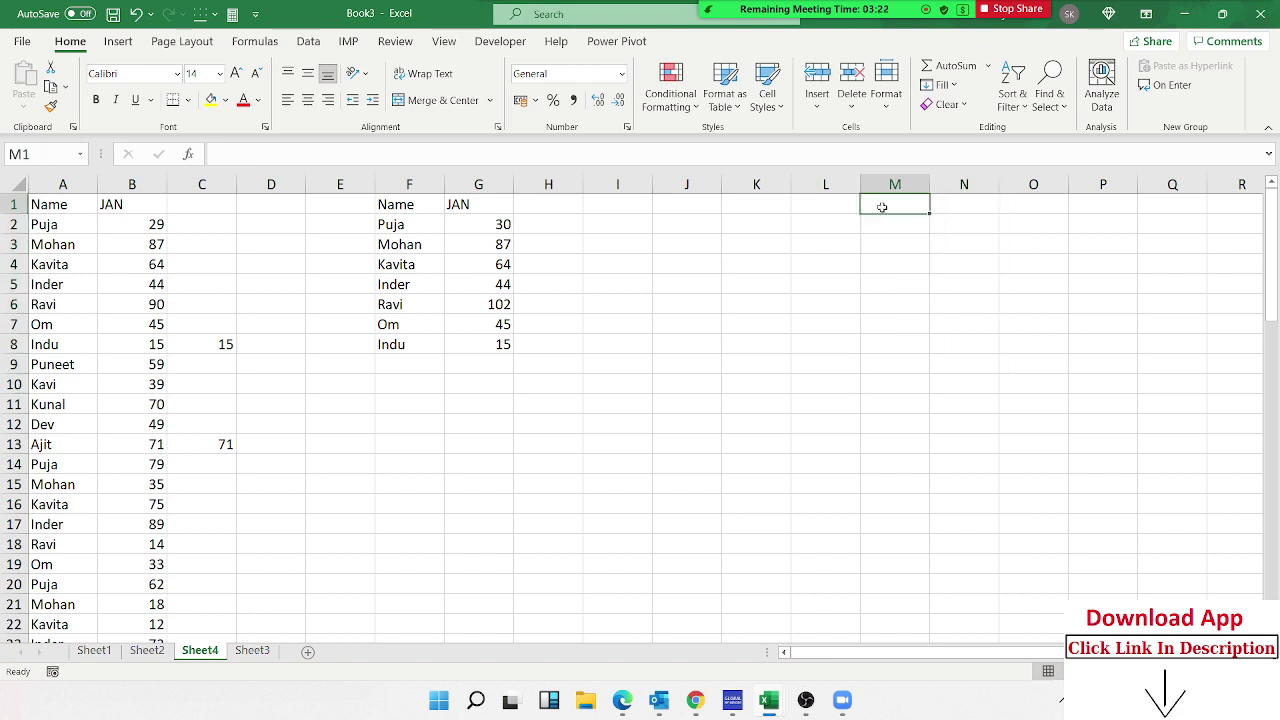
text(=)
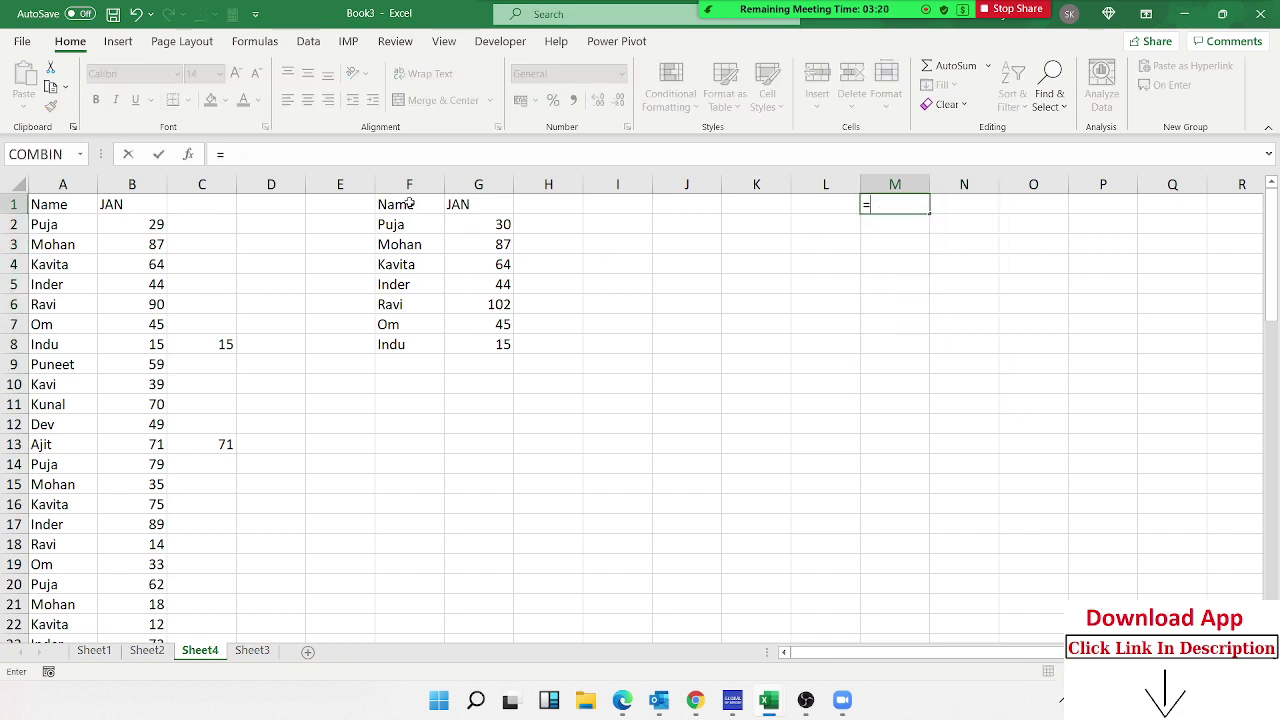
click(409, 203)
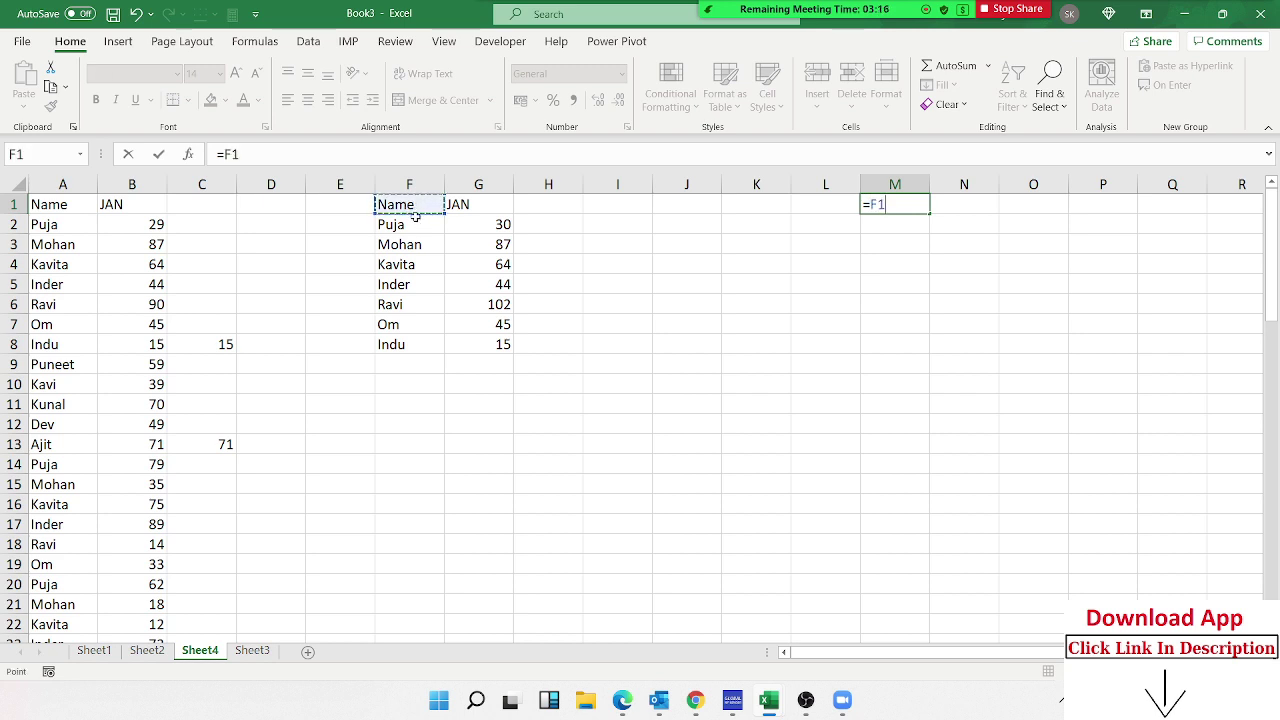
key(Return)
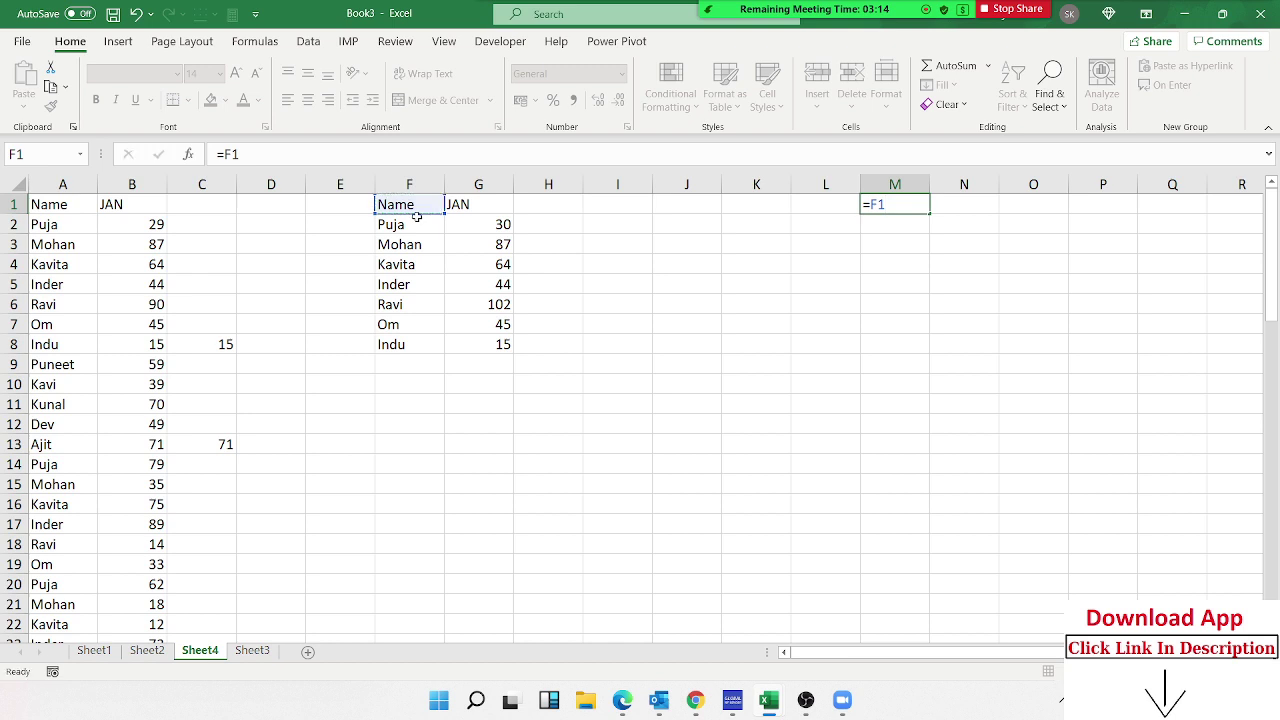
click(901, 204)
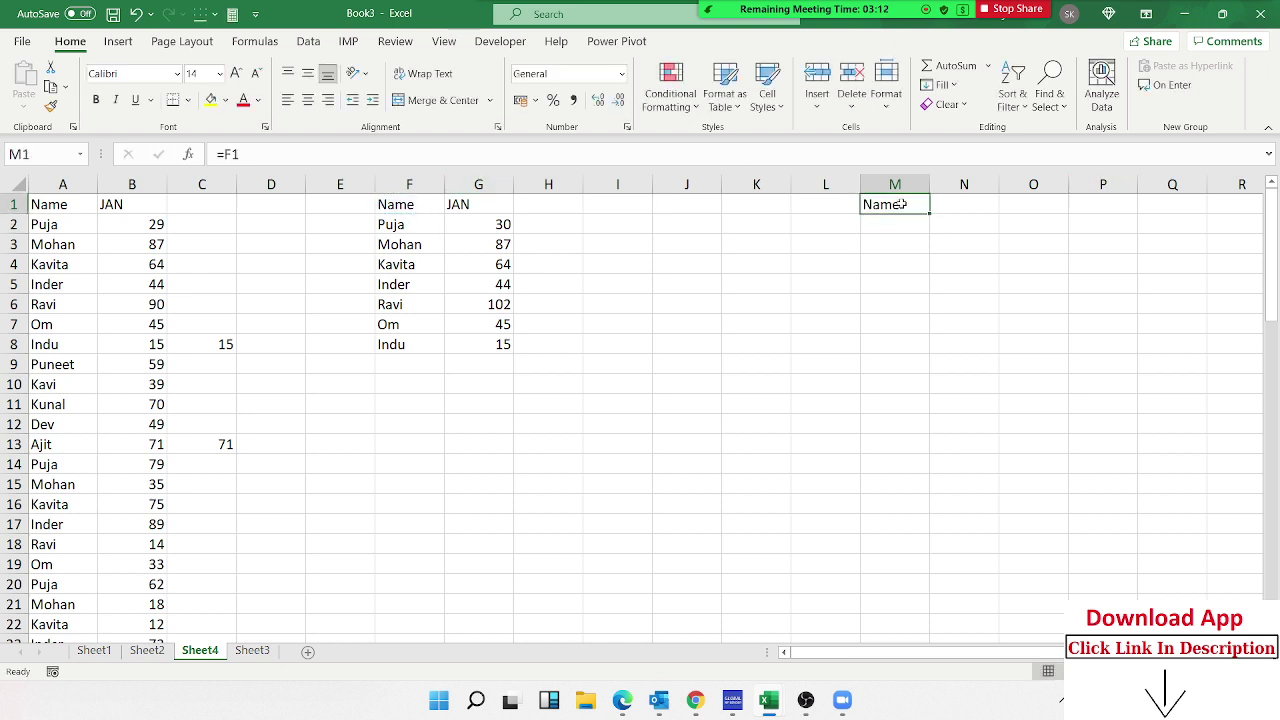
click(955, 208)
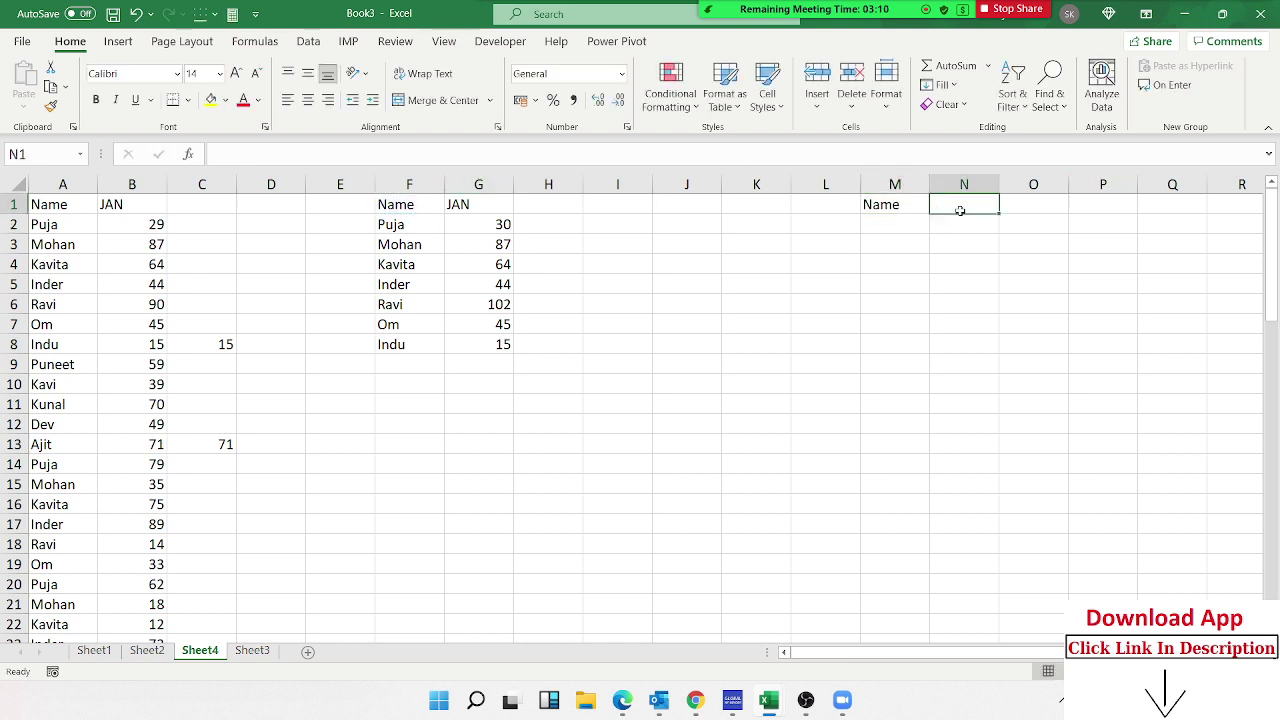
click(918, 208)
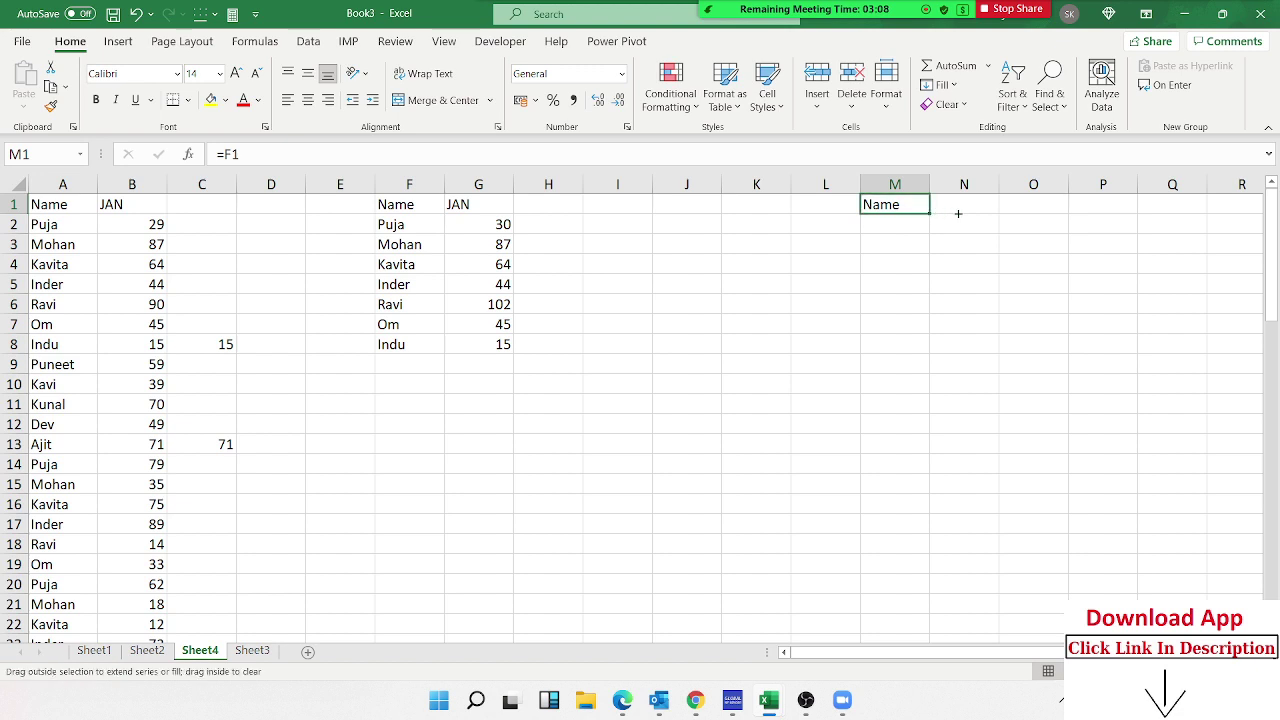
mouse_move(929, 216)
mouse_down()
mouse_move(996, 208)
mouse_move(965, 349)
mouse_up()
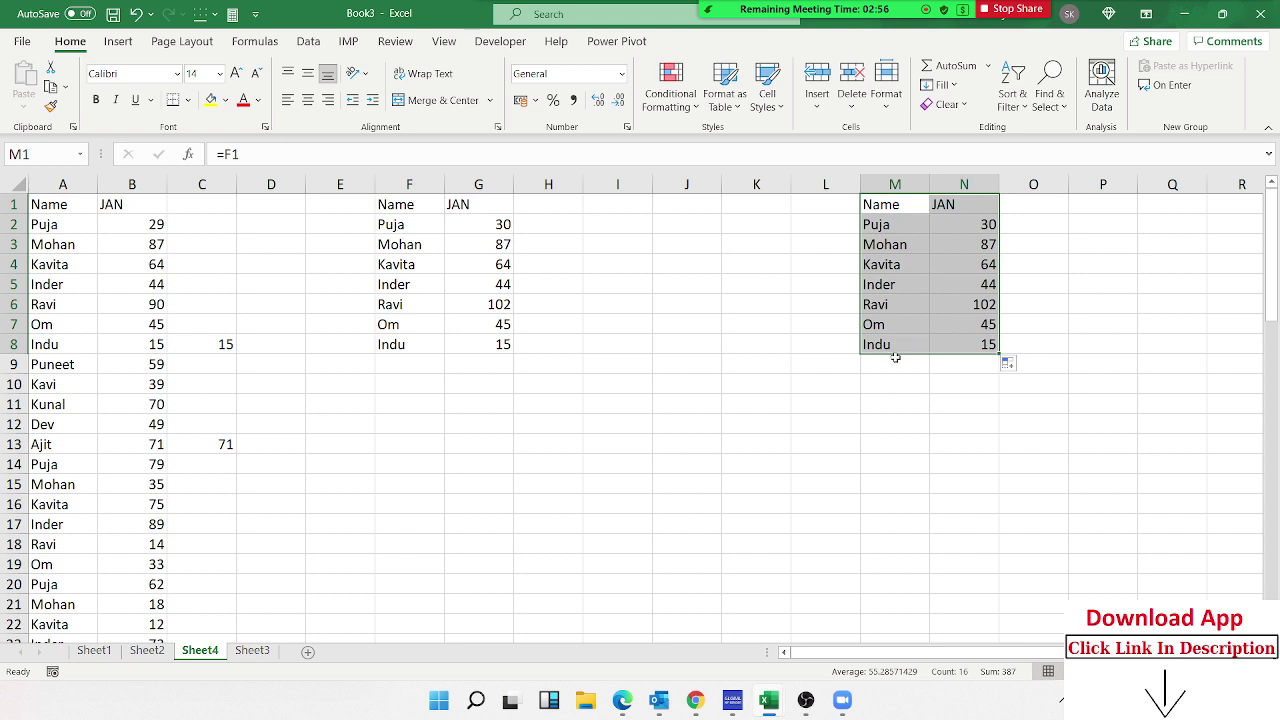
key(Delete)
Copy F1:G5 together with F7:G8, skipping Ravi's row
drag(691, 329, 610, 325)
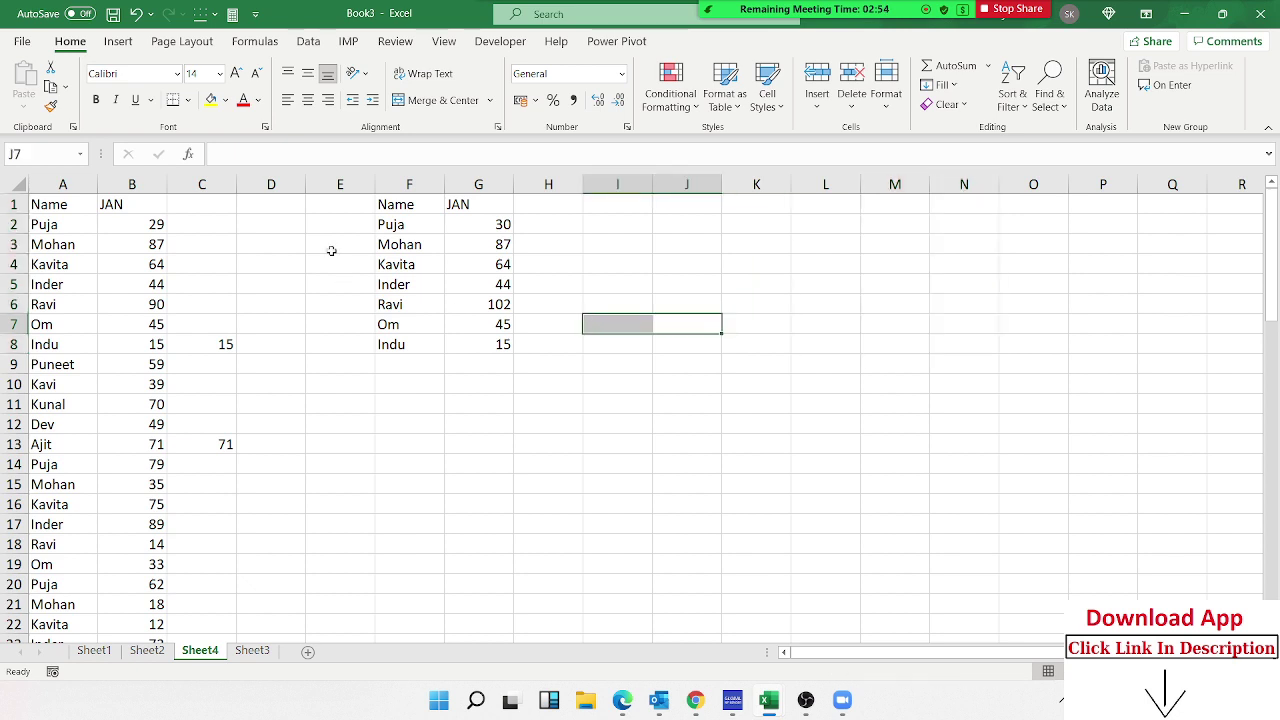
click(402, 206)
mouse_move(409, 208)
mouse_down()
mouse_move(476, 304)
mouse_move(476, 290)
mouse_up()
ctrl+drag(403, 329, 484, 354)
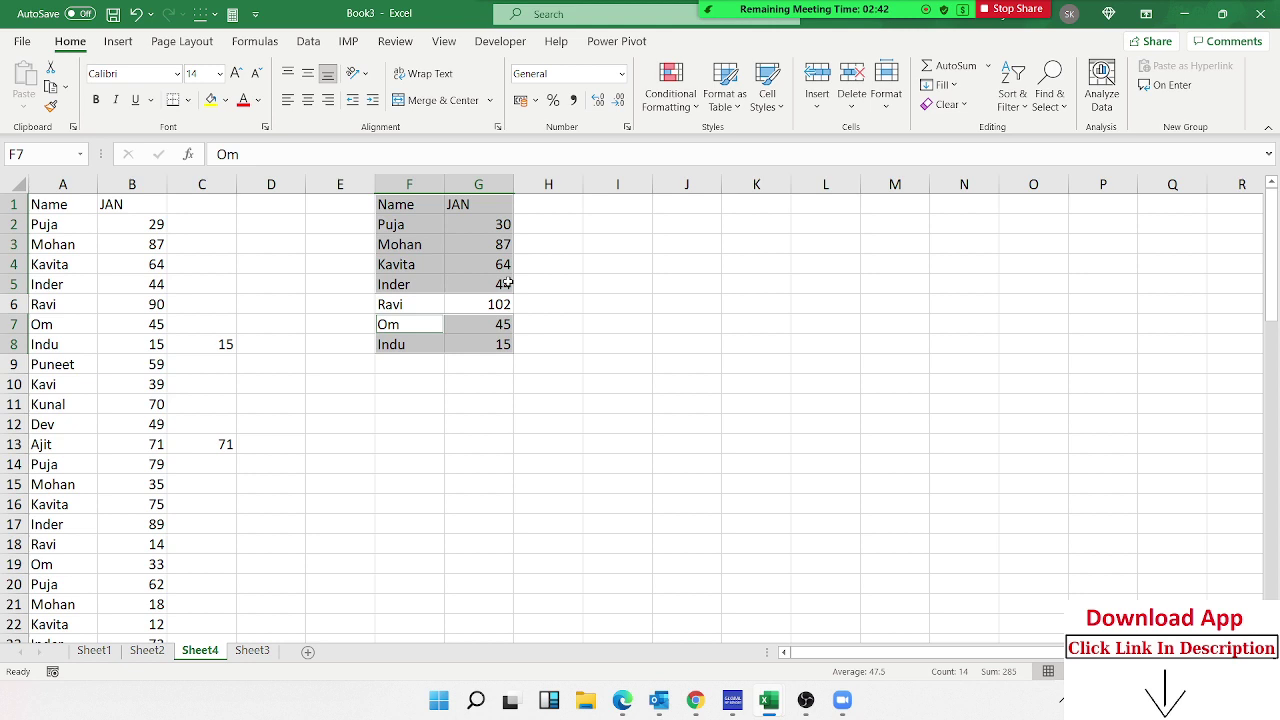
key(ctrl+c)
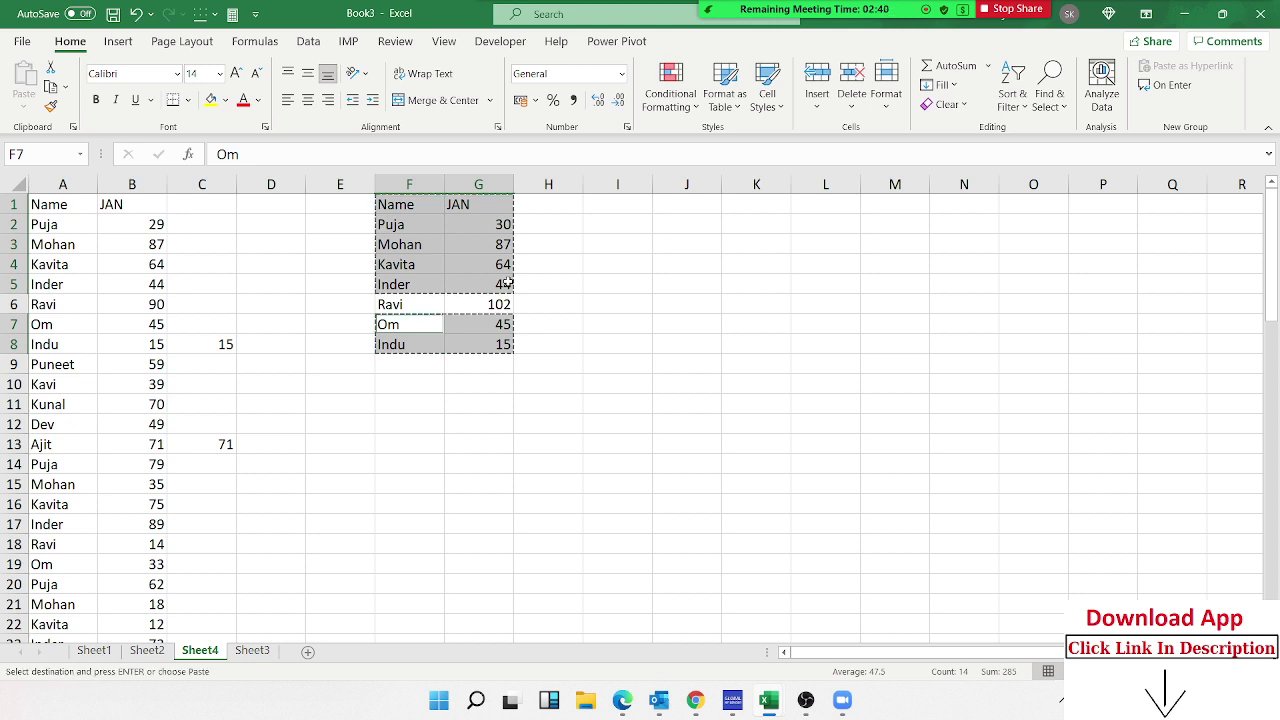
Paste Link the copied rows into K1, then check K4's =F4 formula
click(767, 208)
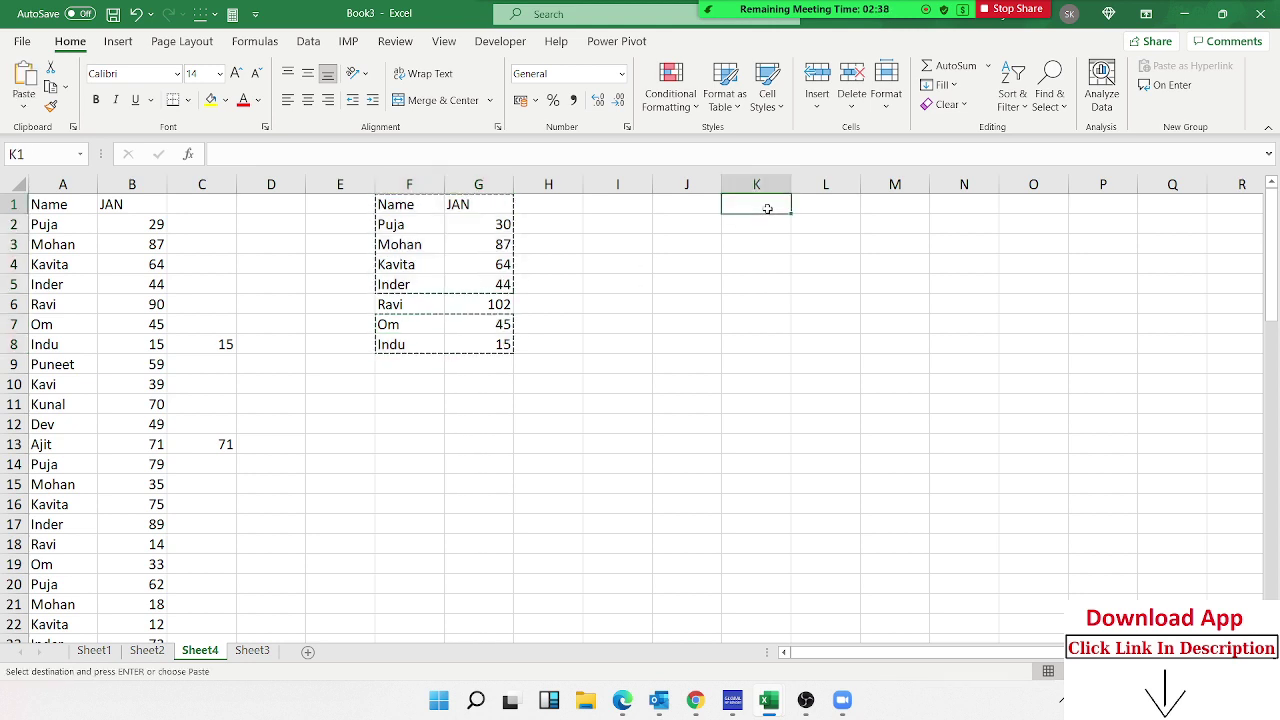
right_click(767, 207)
click(821, 316)
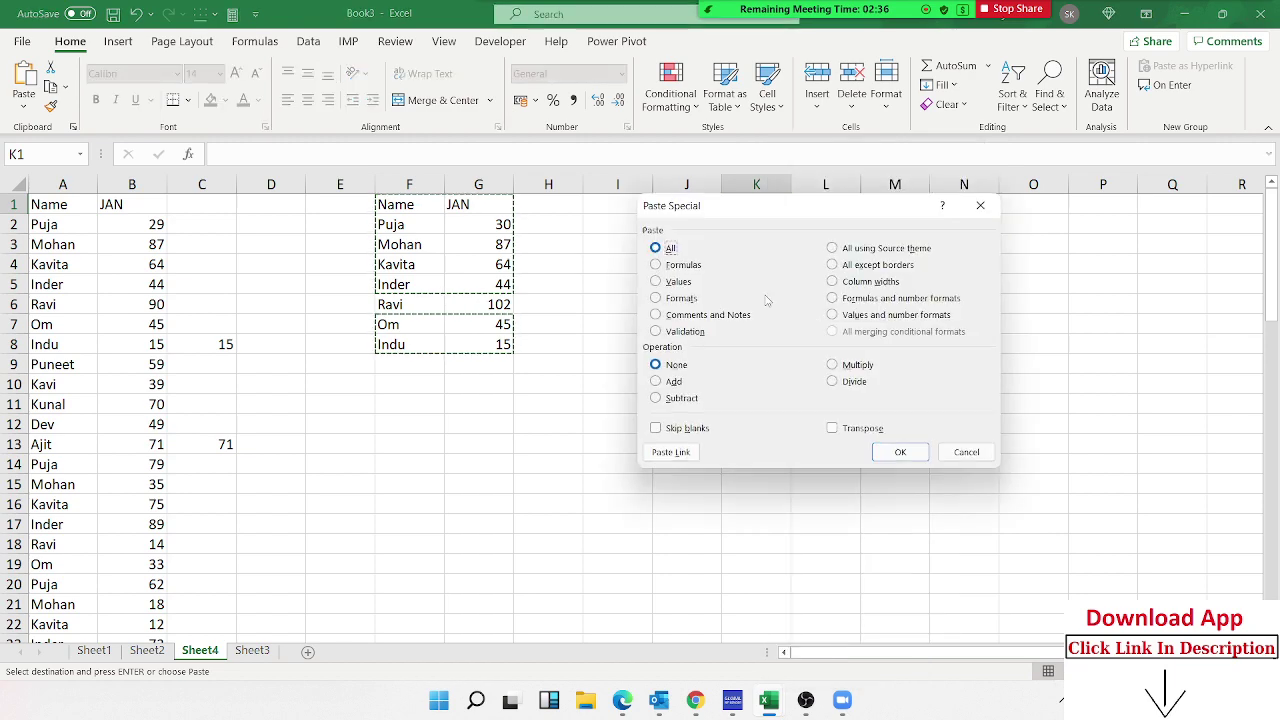
drag(734, 214, 950, 119)
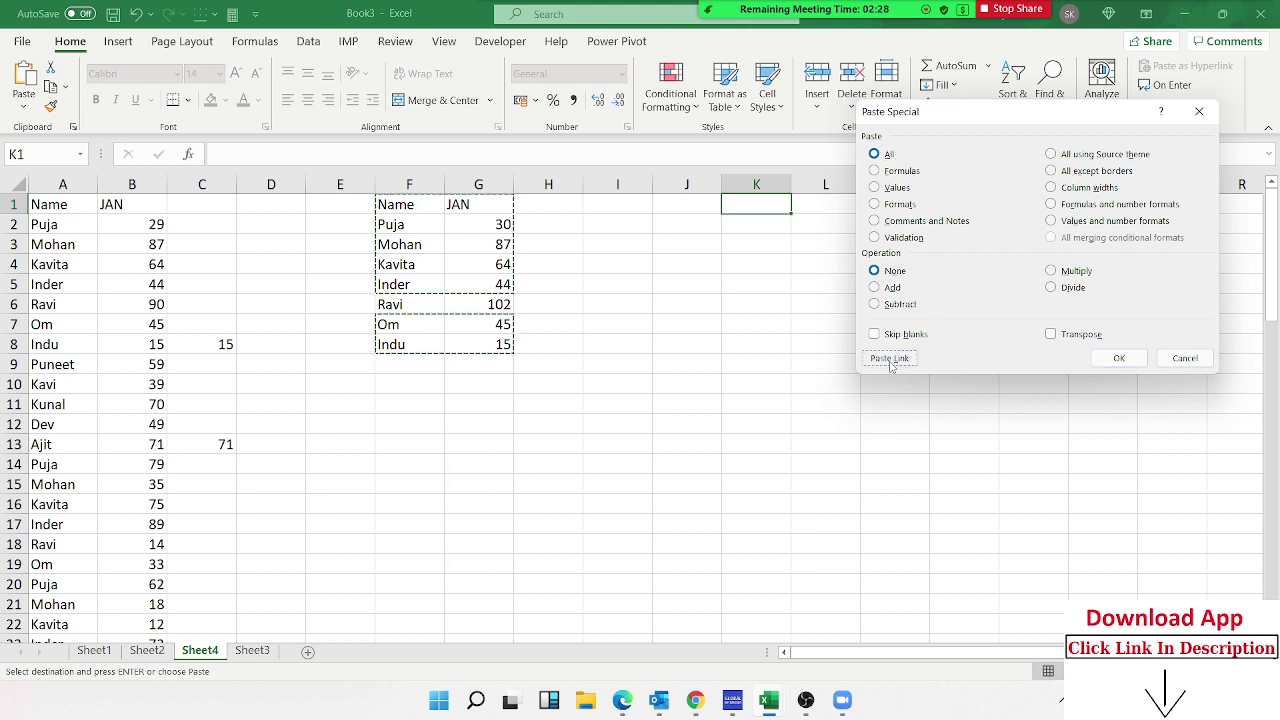
click(889, 358)
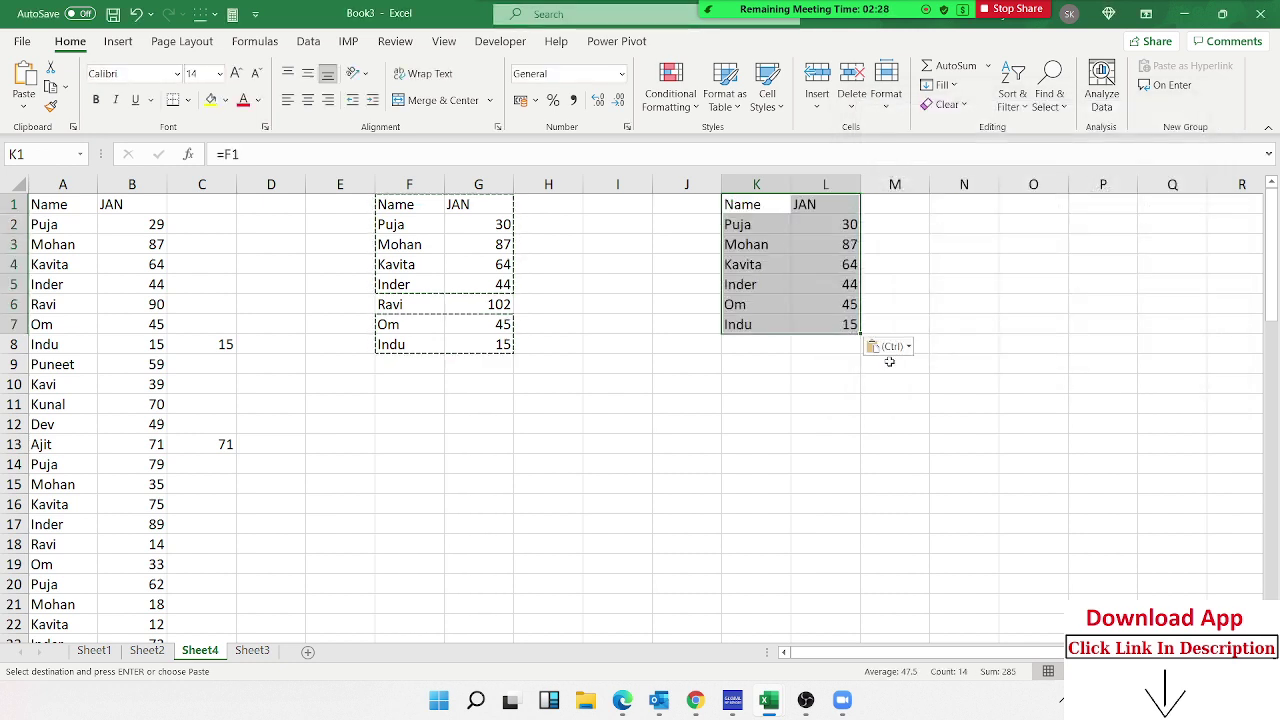
click(763, 266)
Inspect K4's and L4's link formulas and re-link L7 to =G8
click(250, 153)
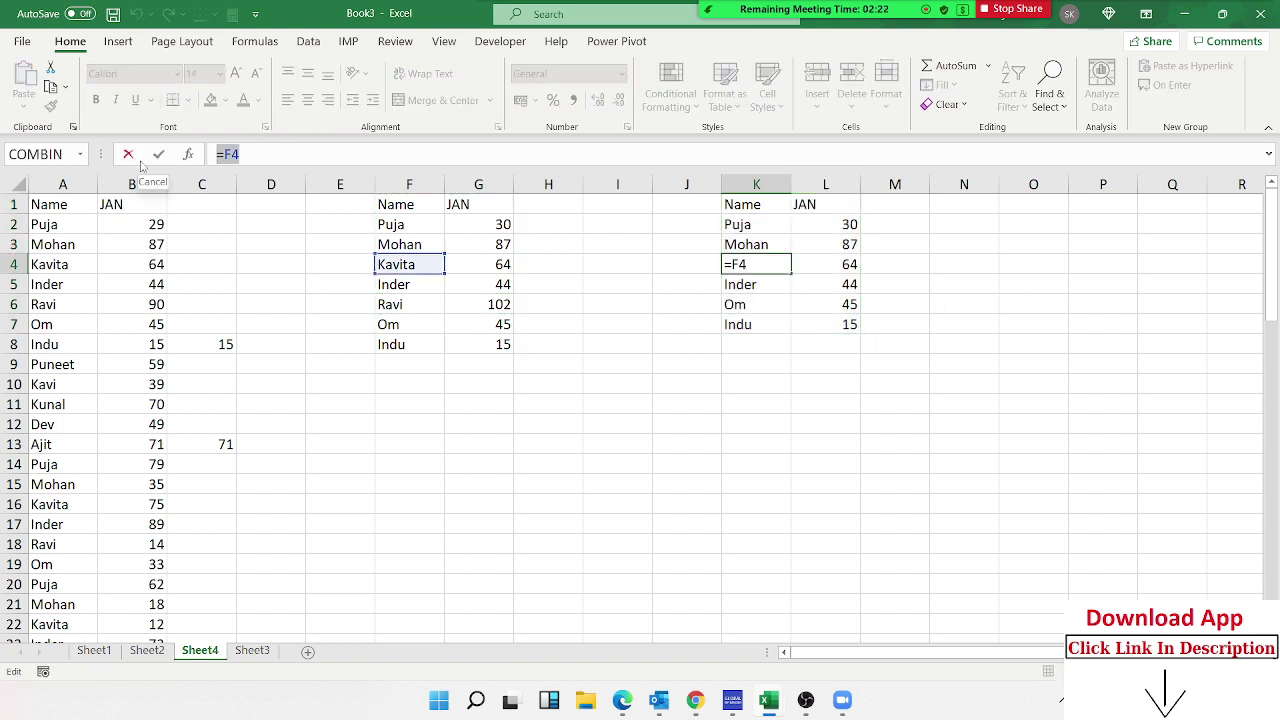
click(140, 163)
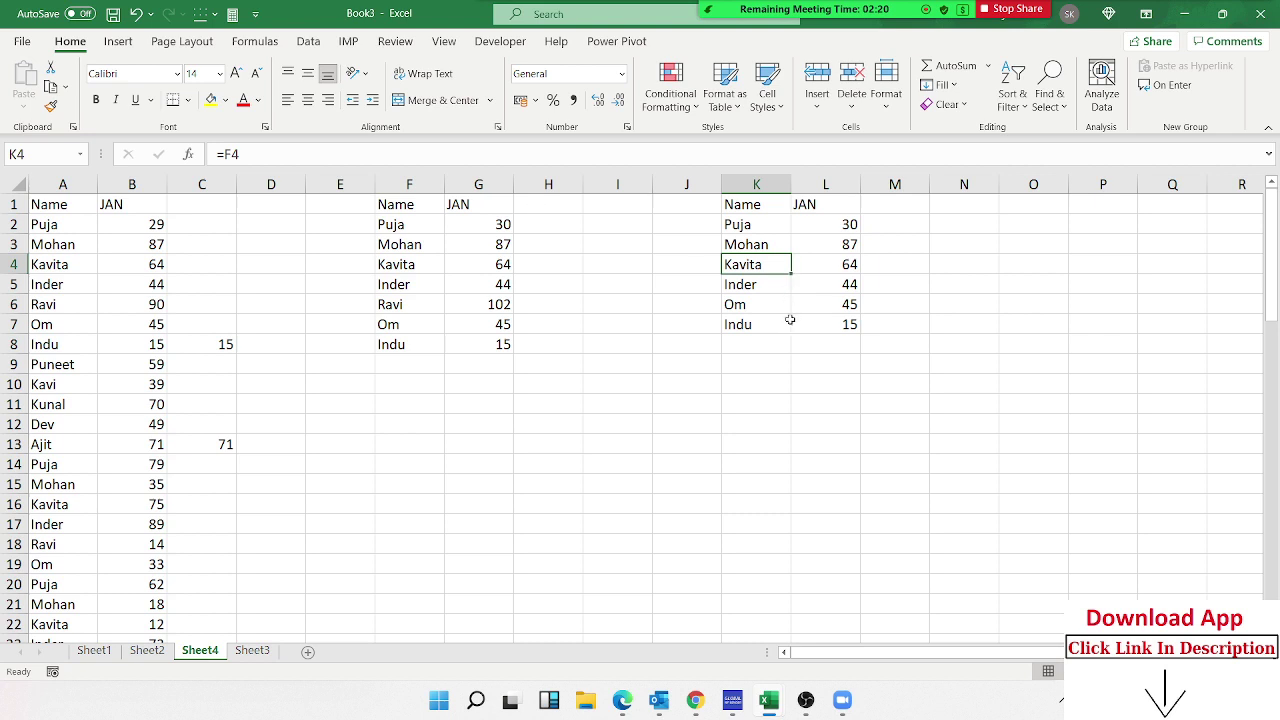
click(826, 318)
text(=)
click(480, 344)
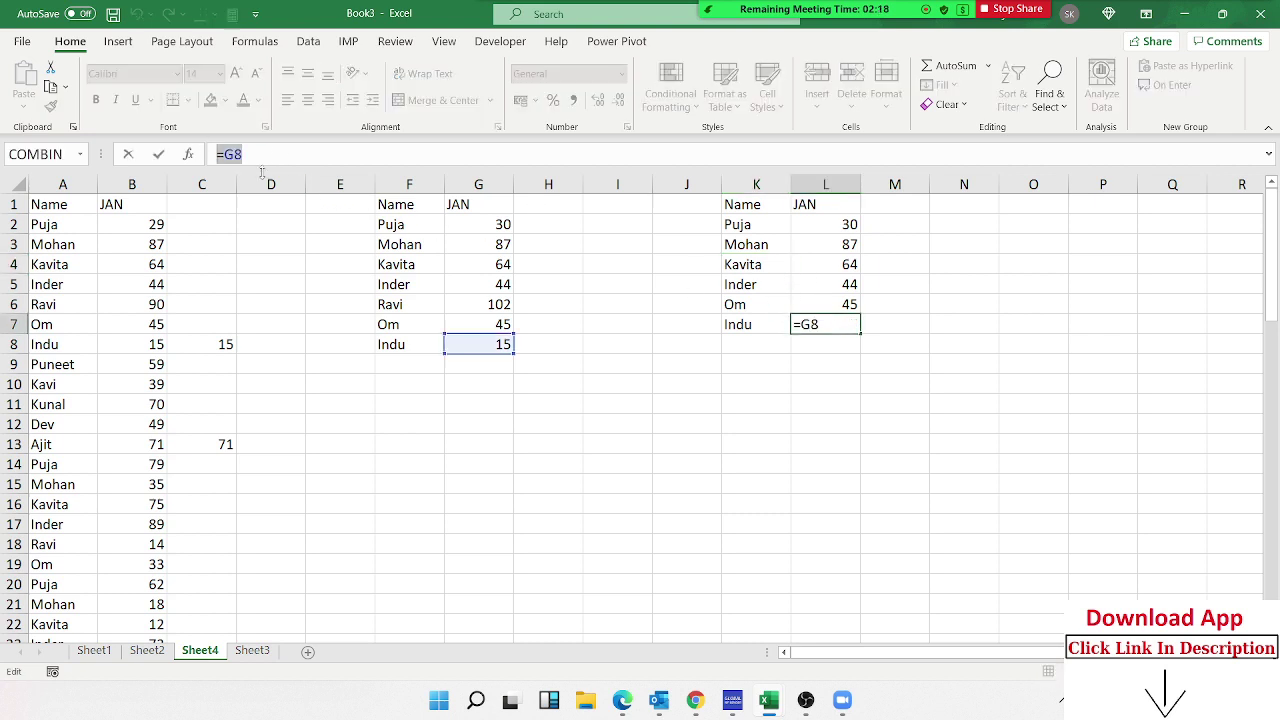
key(ctrl+Return)
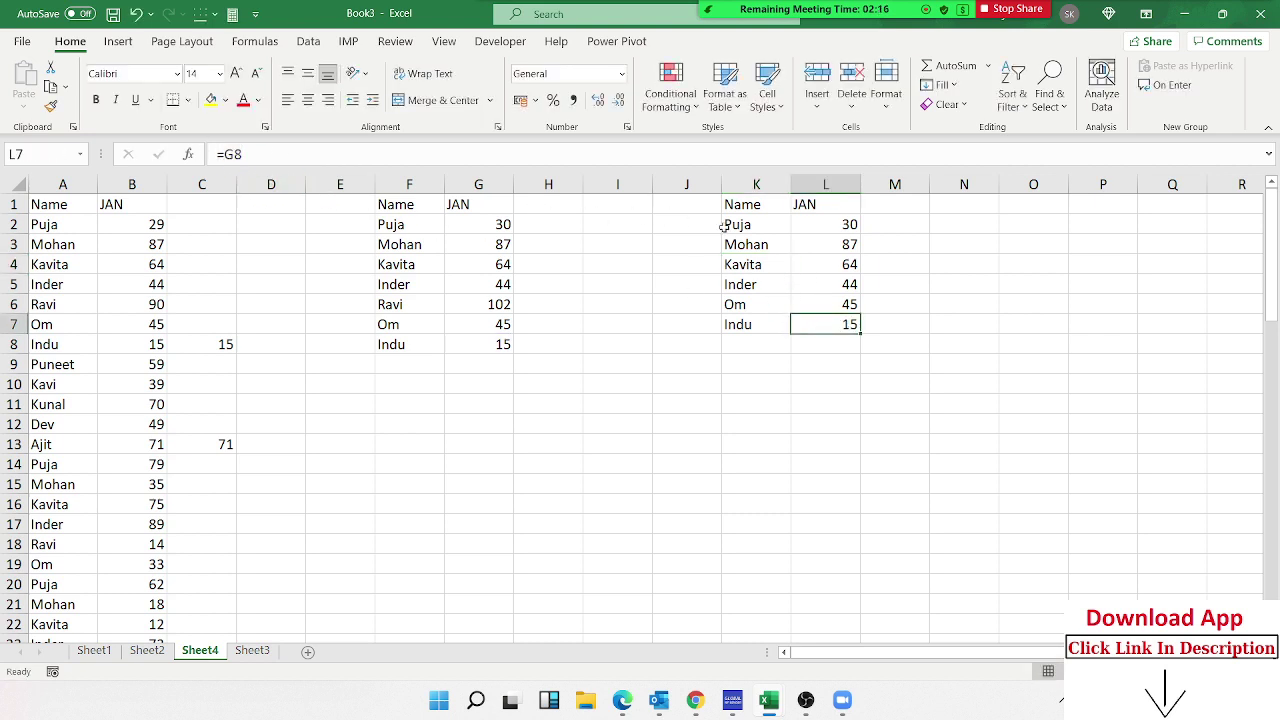
click(828, 258)
drag(259, 154, 216, 154)
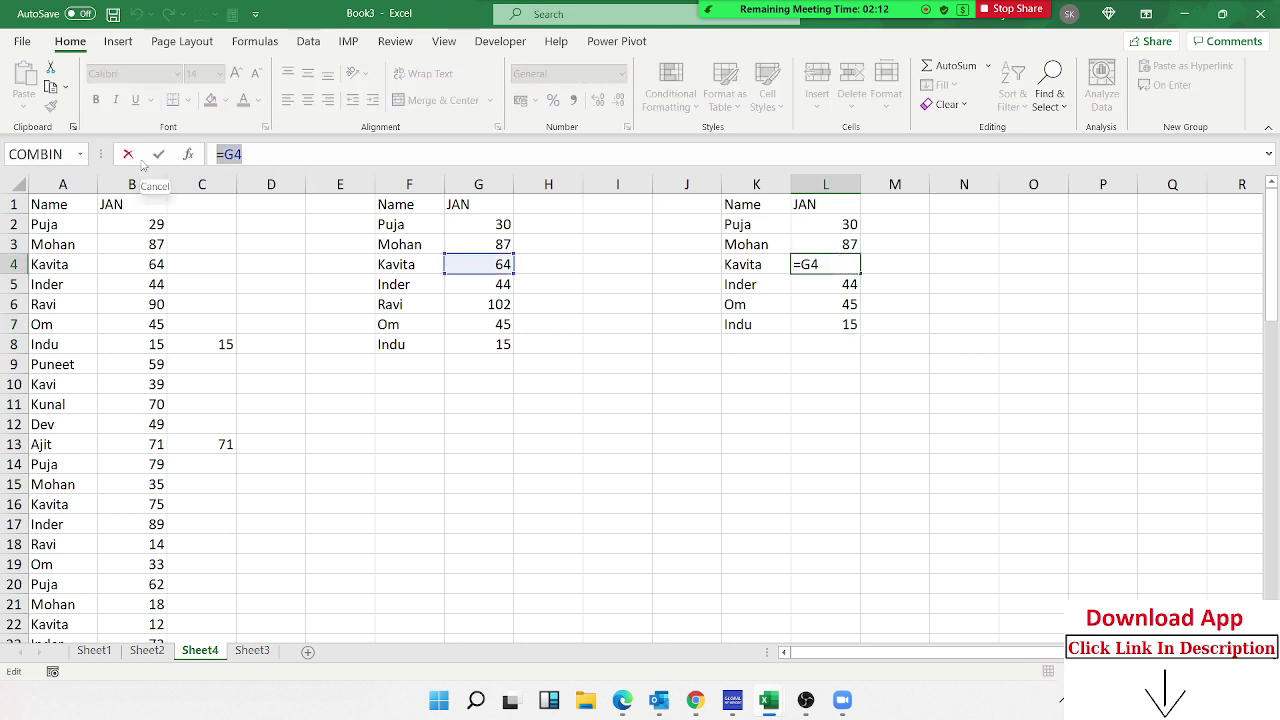
click(141, 160)
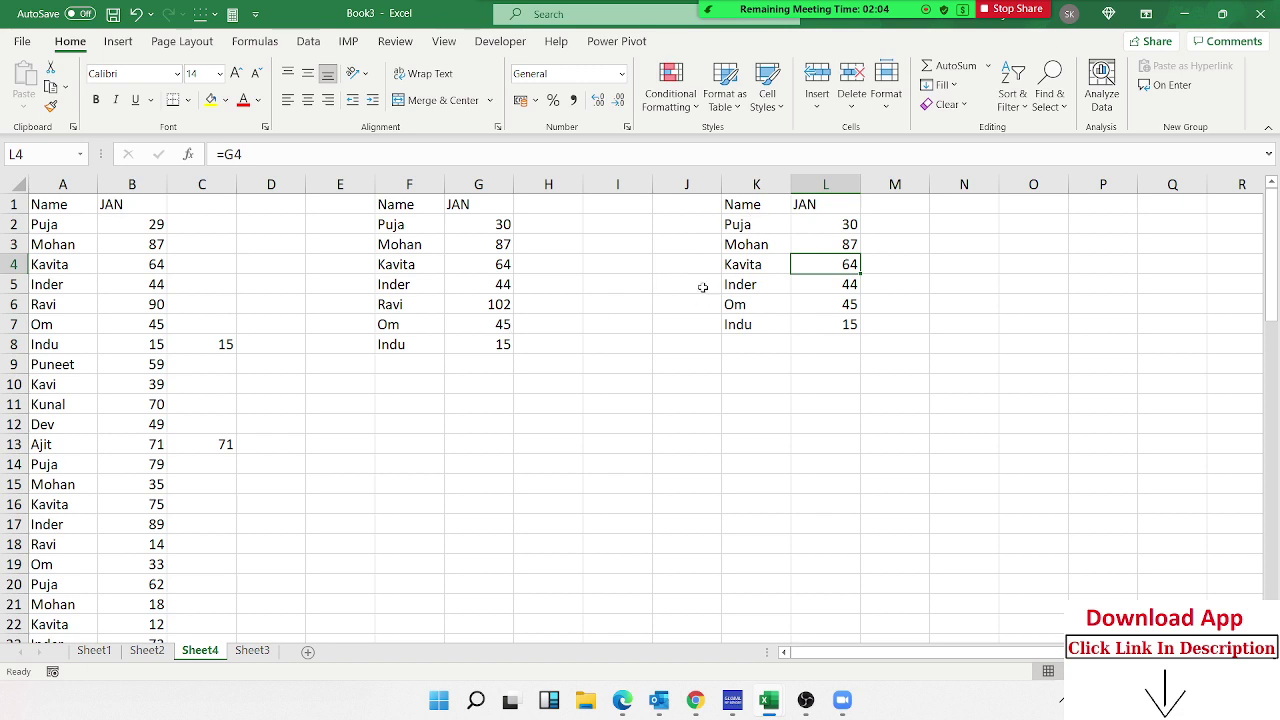
Point out Ravi's omitted row, select K1:L7, then minimise Excel to the desktop
drag(390, 305, 479, 307)
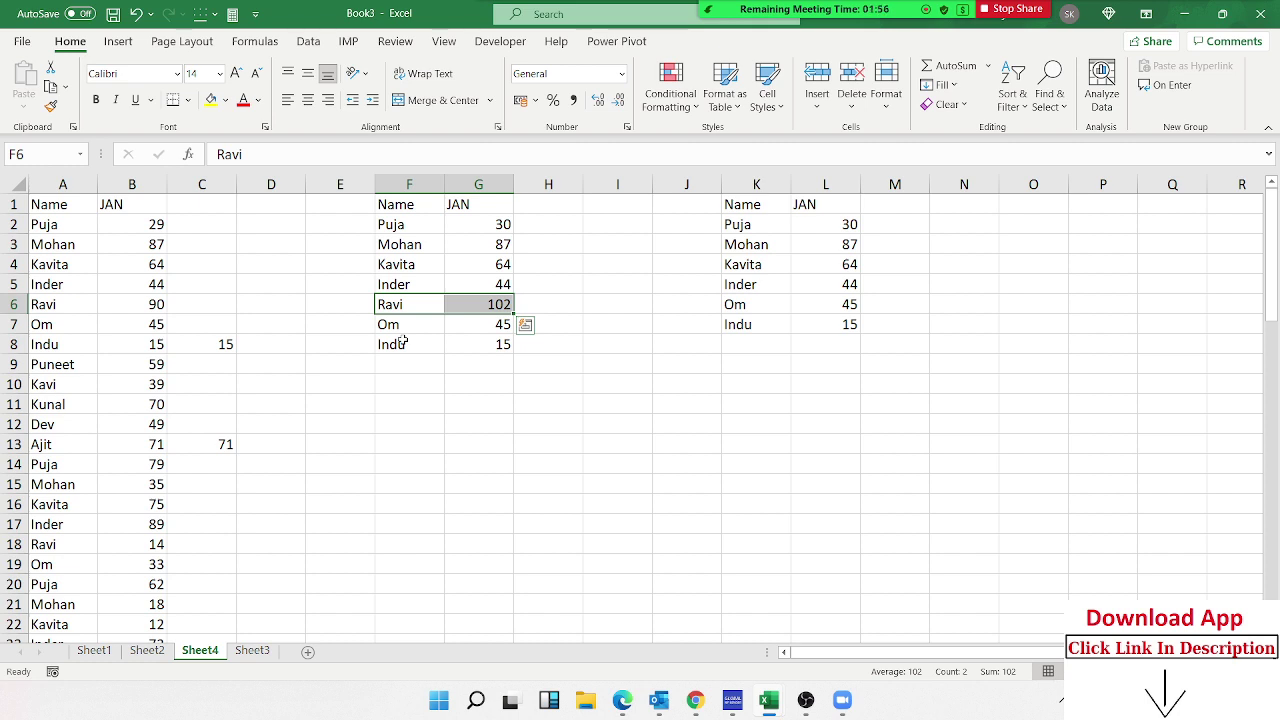
click(854, 328)
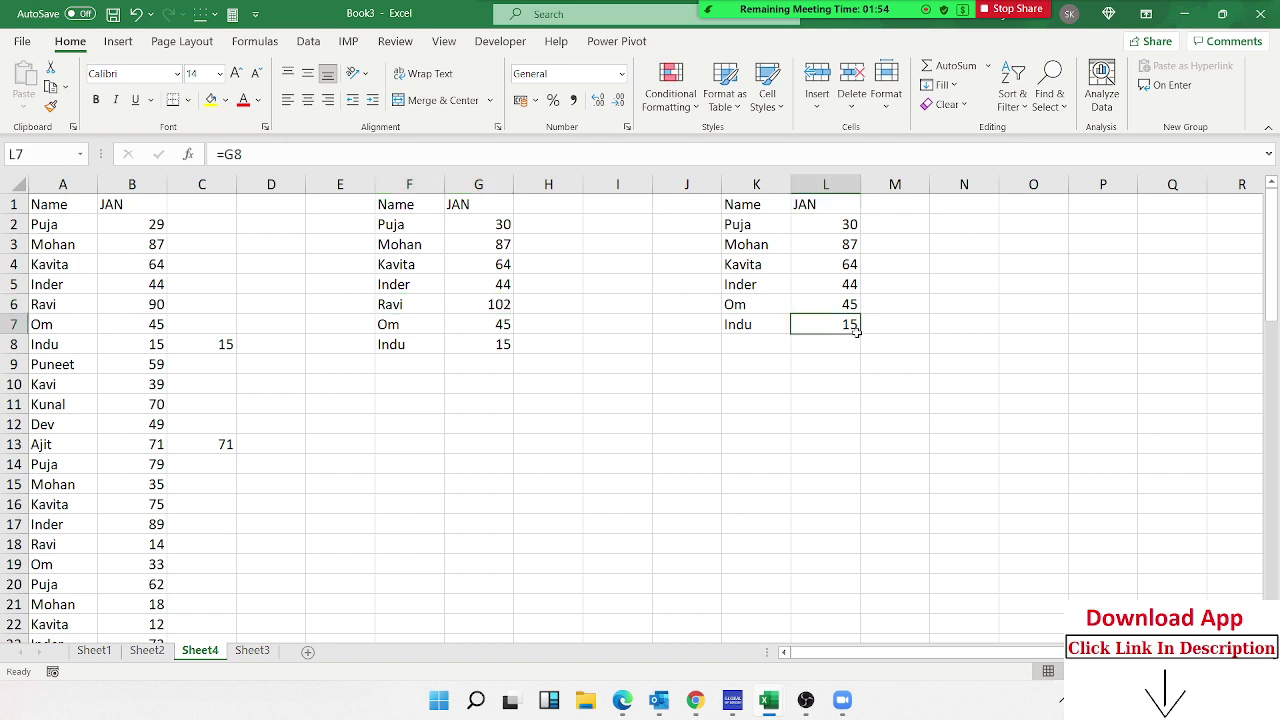
drag(851, 328, 745, 205)
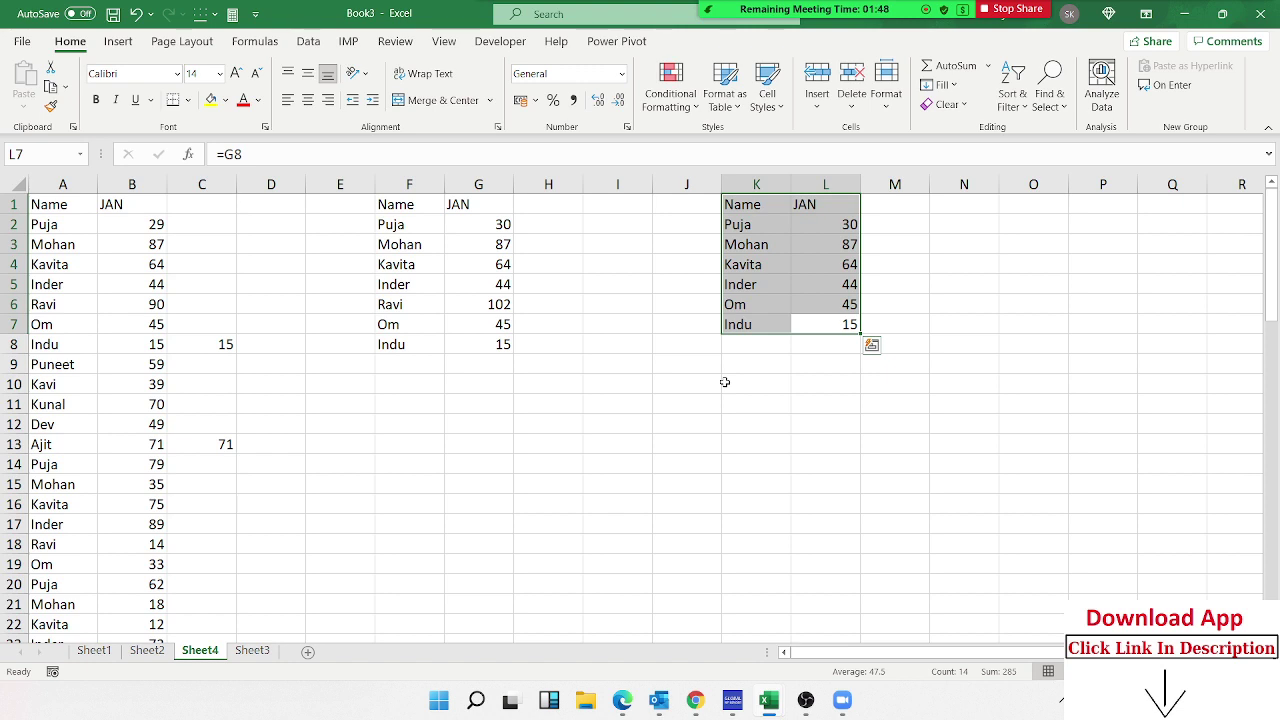
click(725, 382)
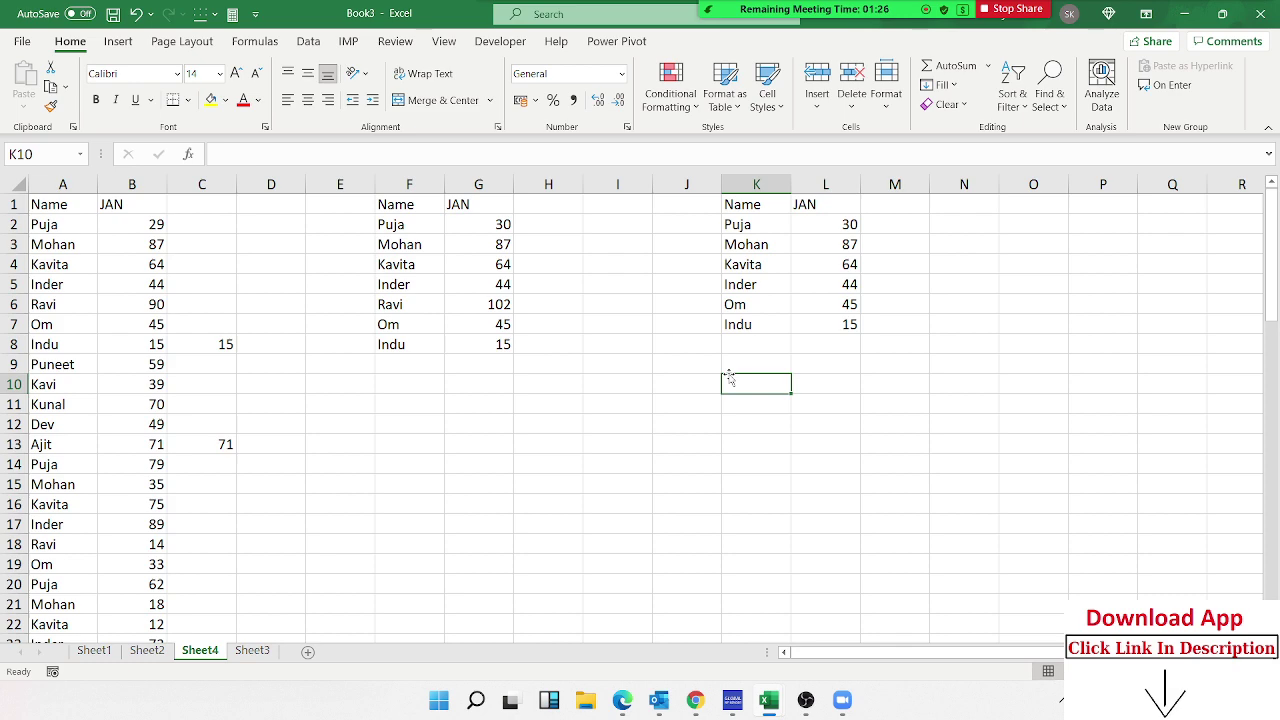
key(super+d)
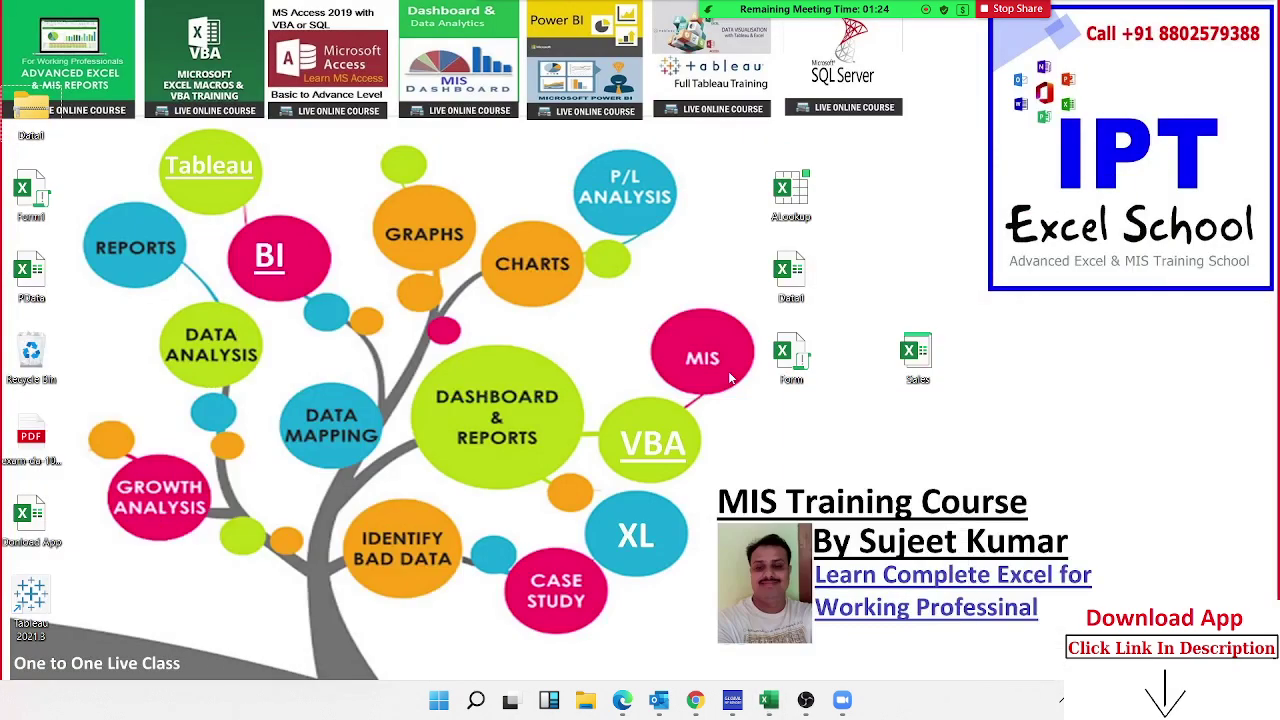